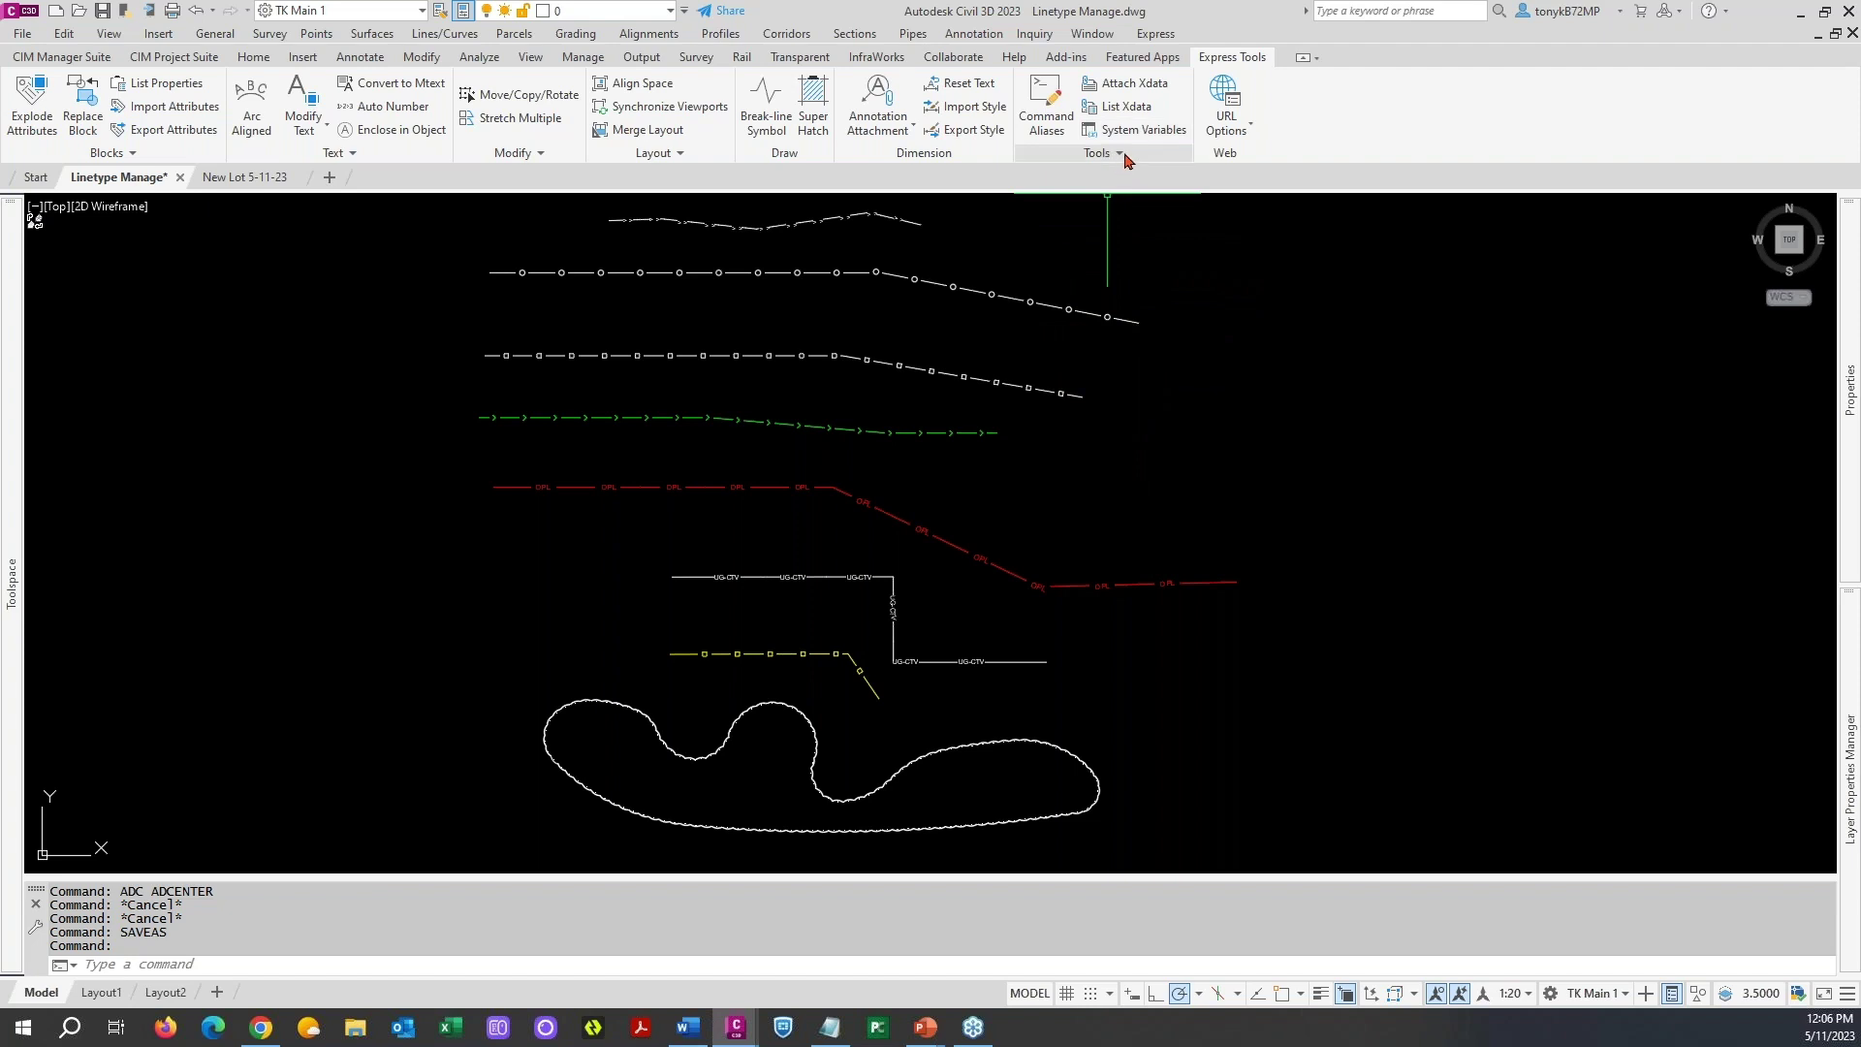
- Start the Make Linetype tool and browse to the Linetypes folder under _My AutoCad in Documents
left_click(1124, 157)
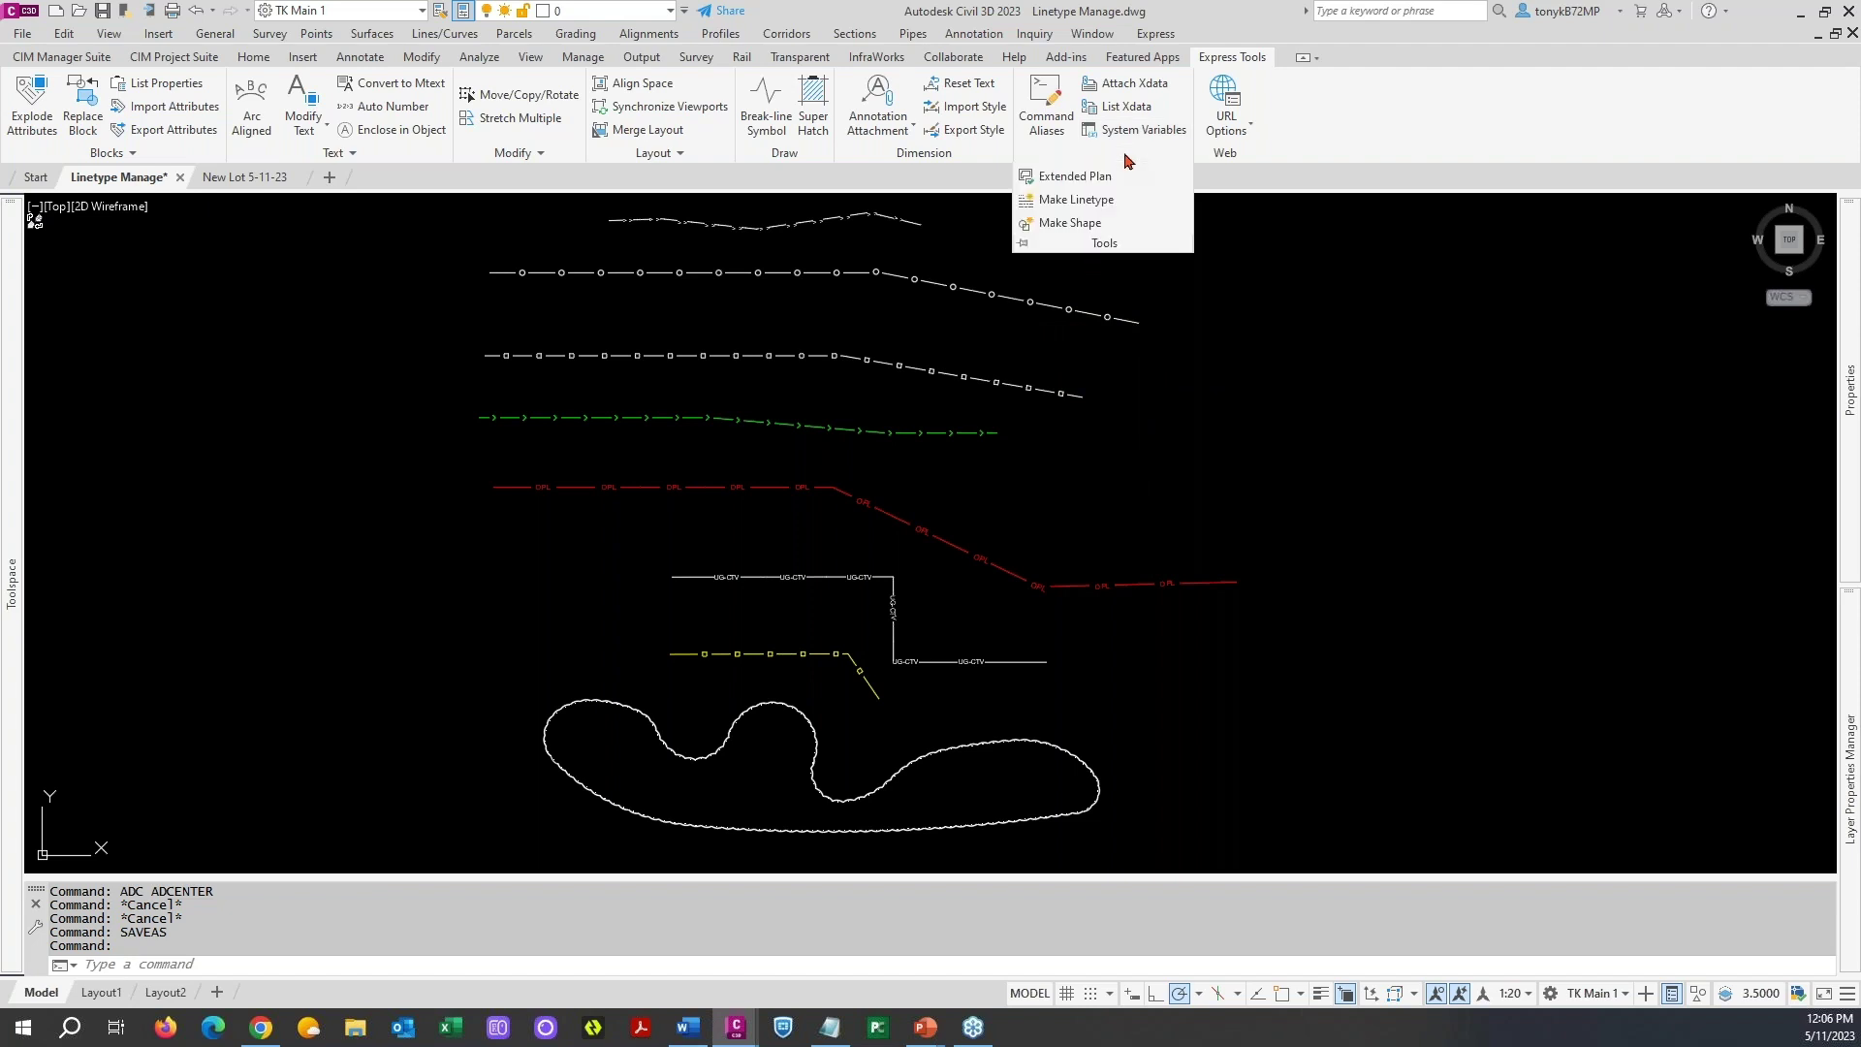
left_click(1076, 200)
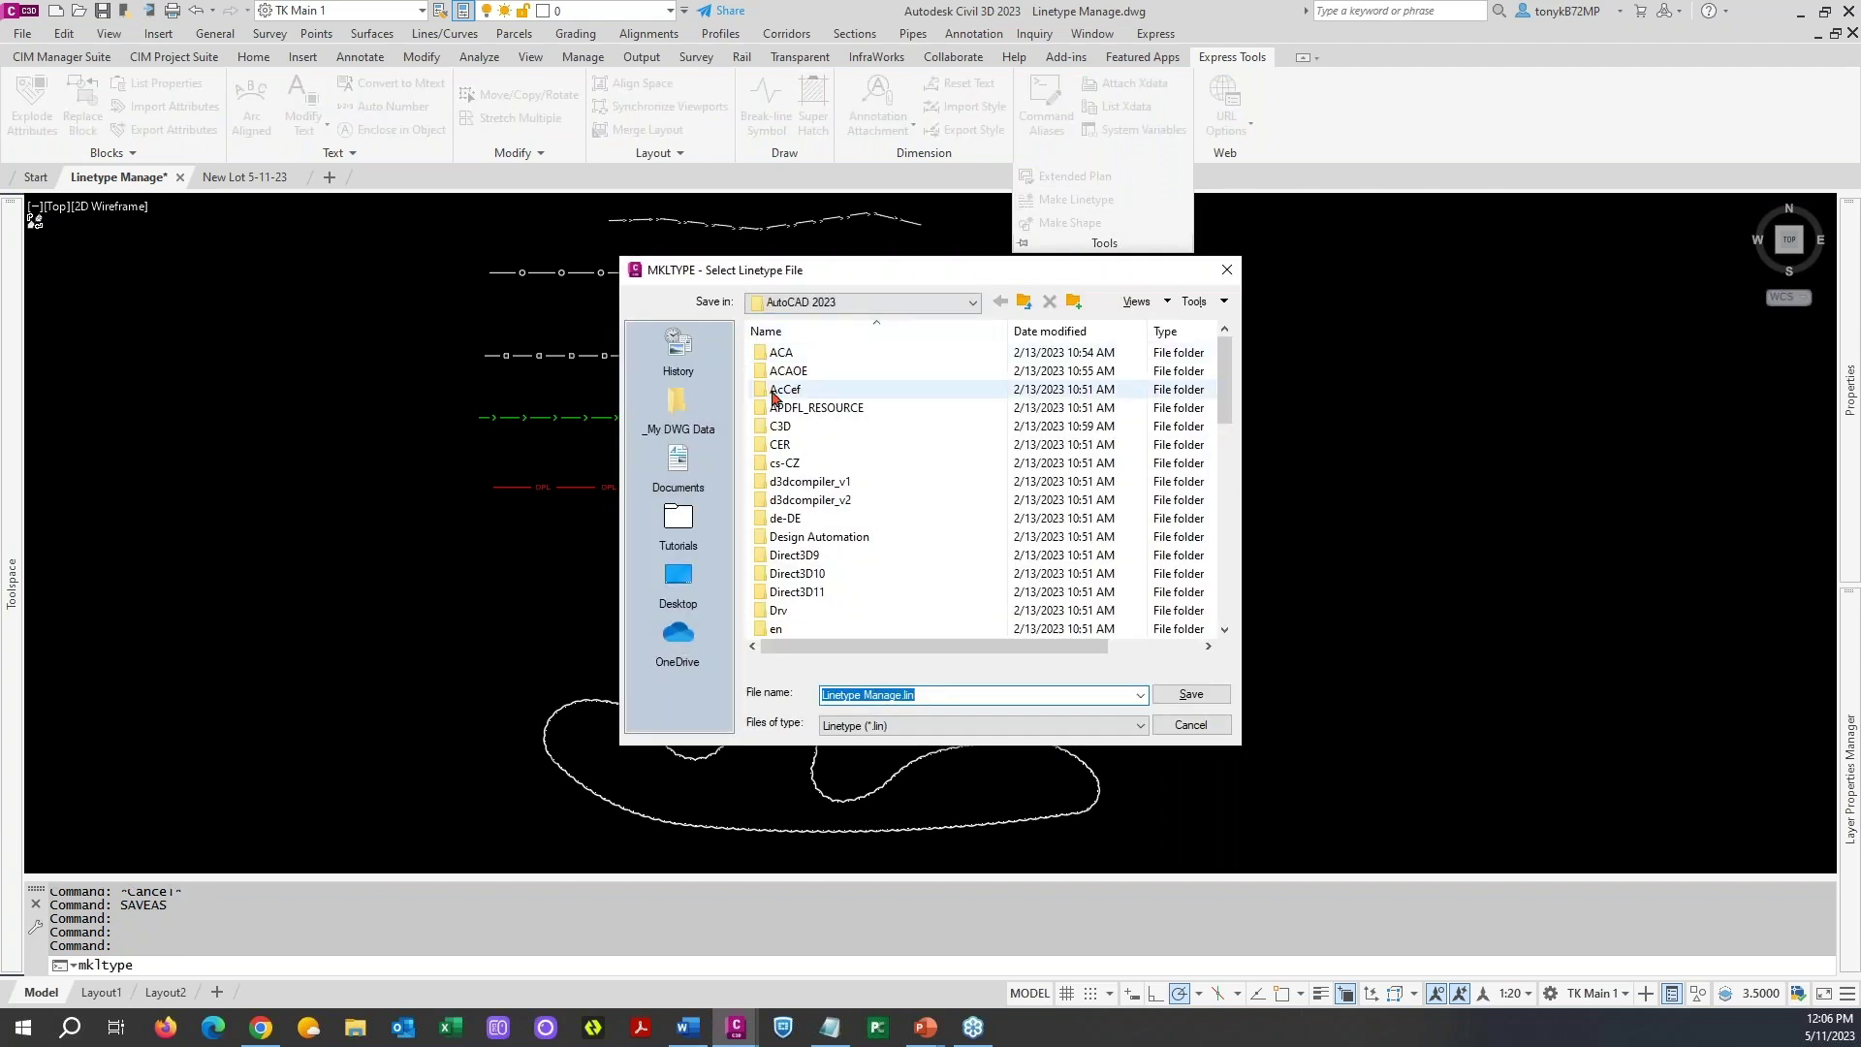
left_click(680, 465)
double_click(802, 353)
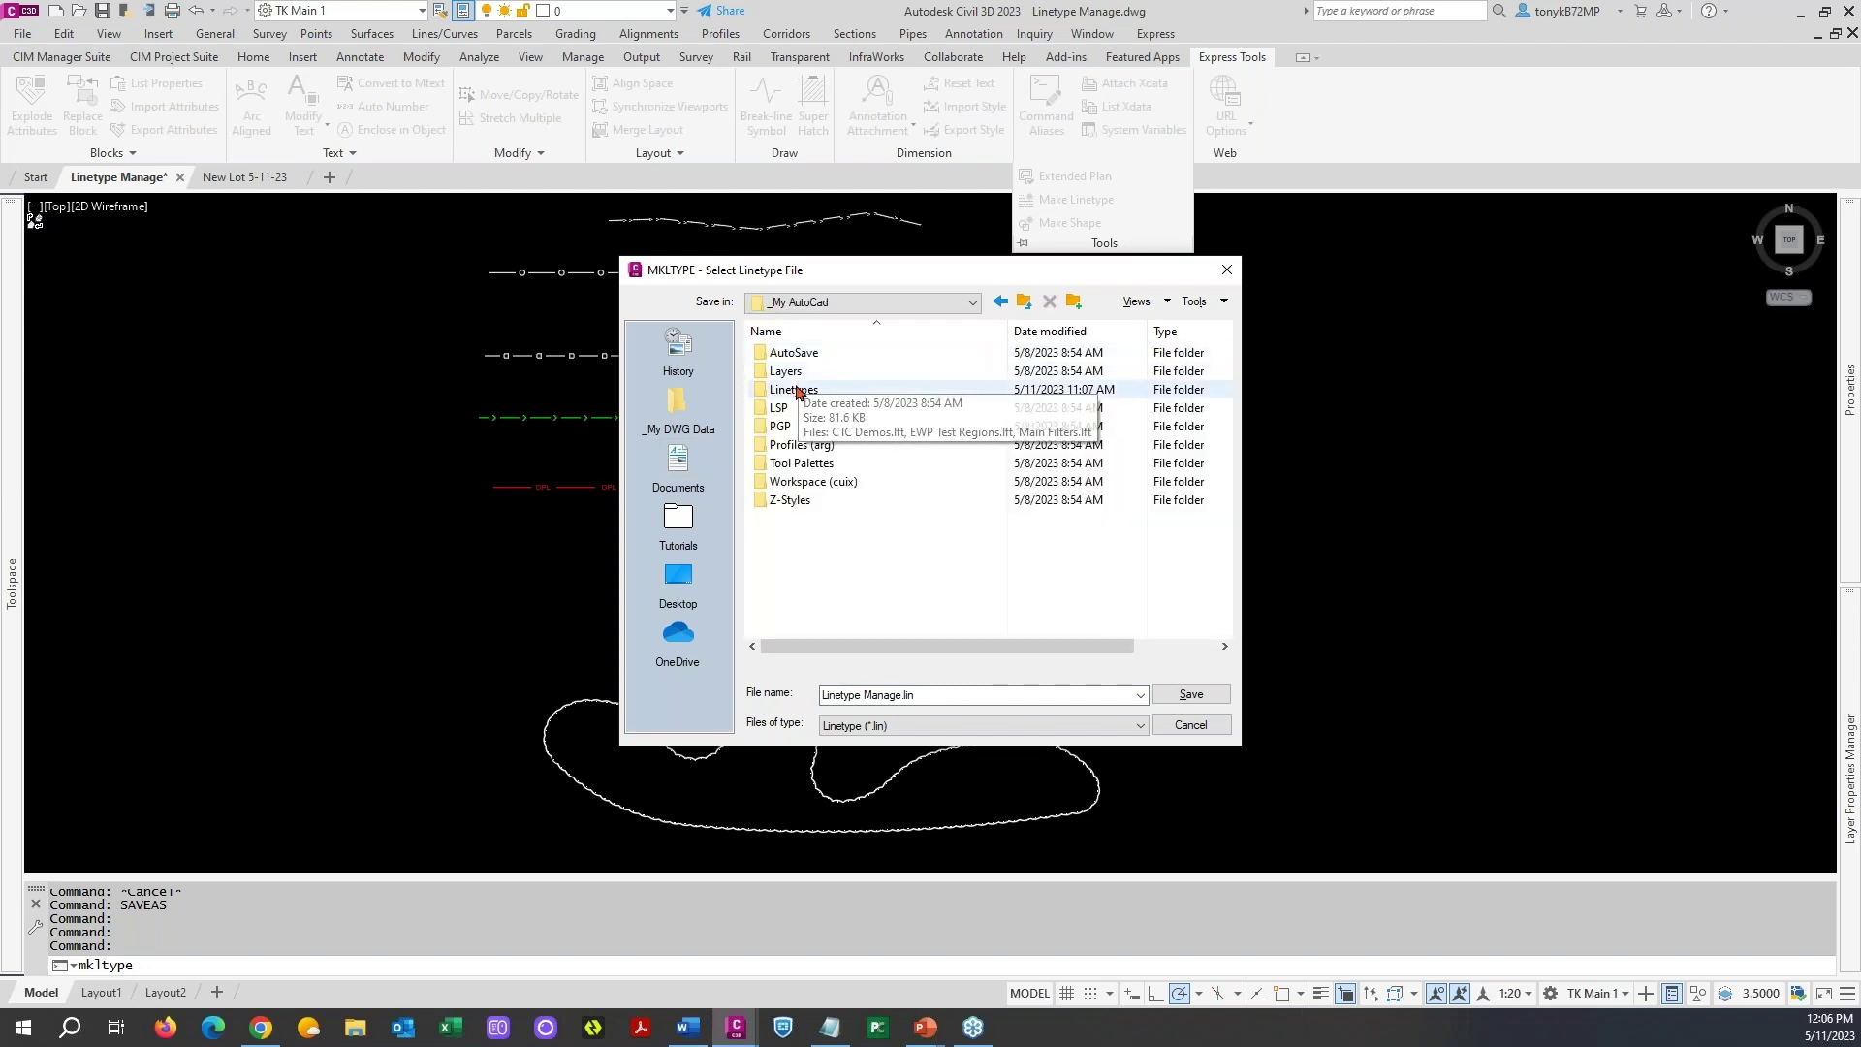
double_click(793, 388)
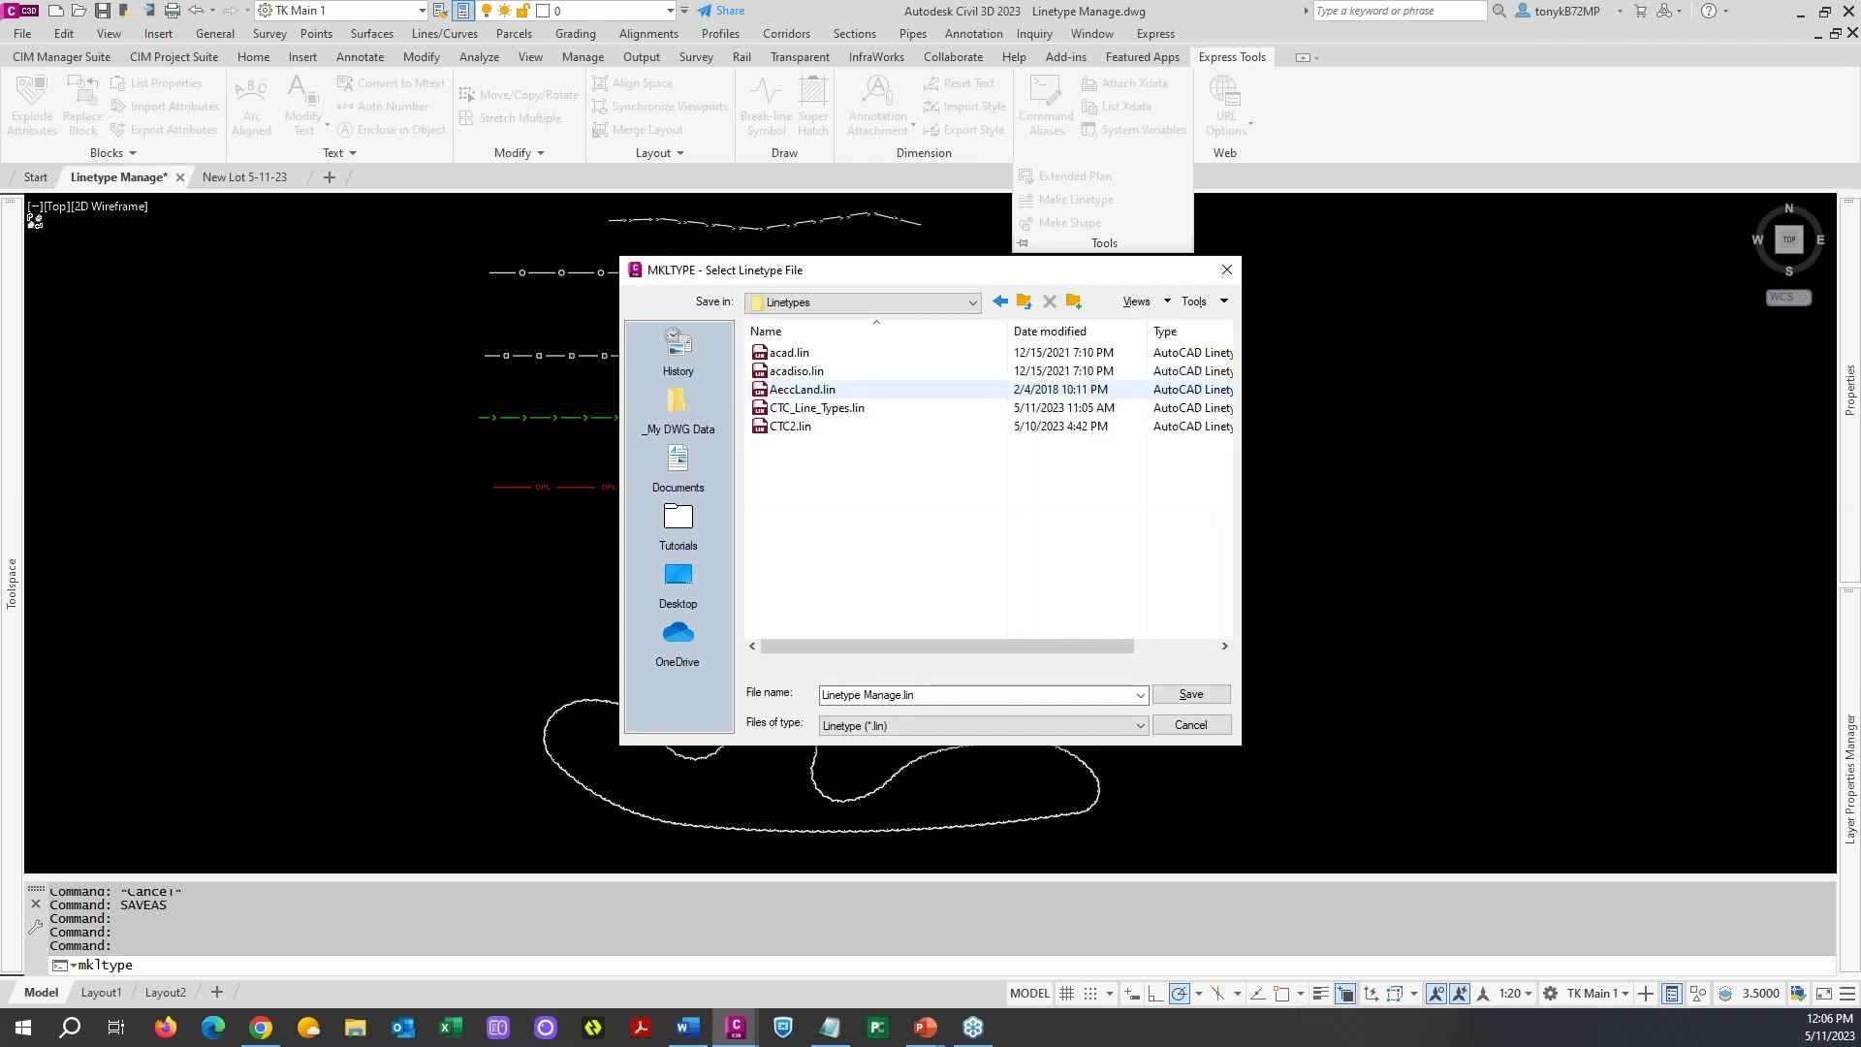
- Open acad.lin as text instead of replacing it, review its linetype definitions, and cancel the Make Linetype command
double_click(795, 355)
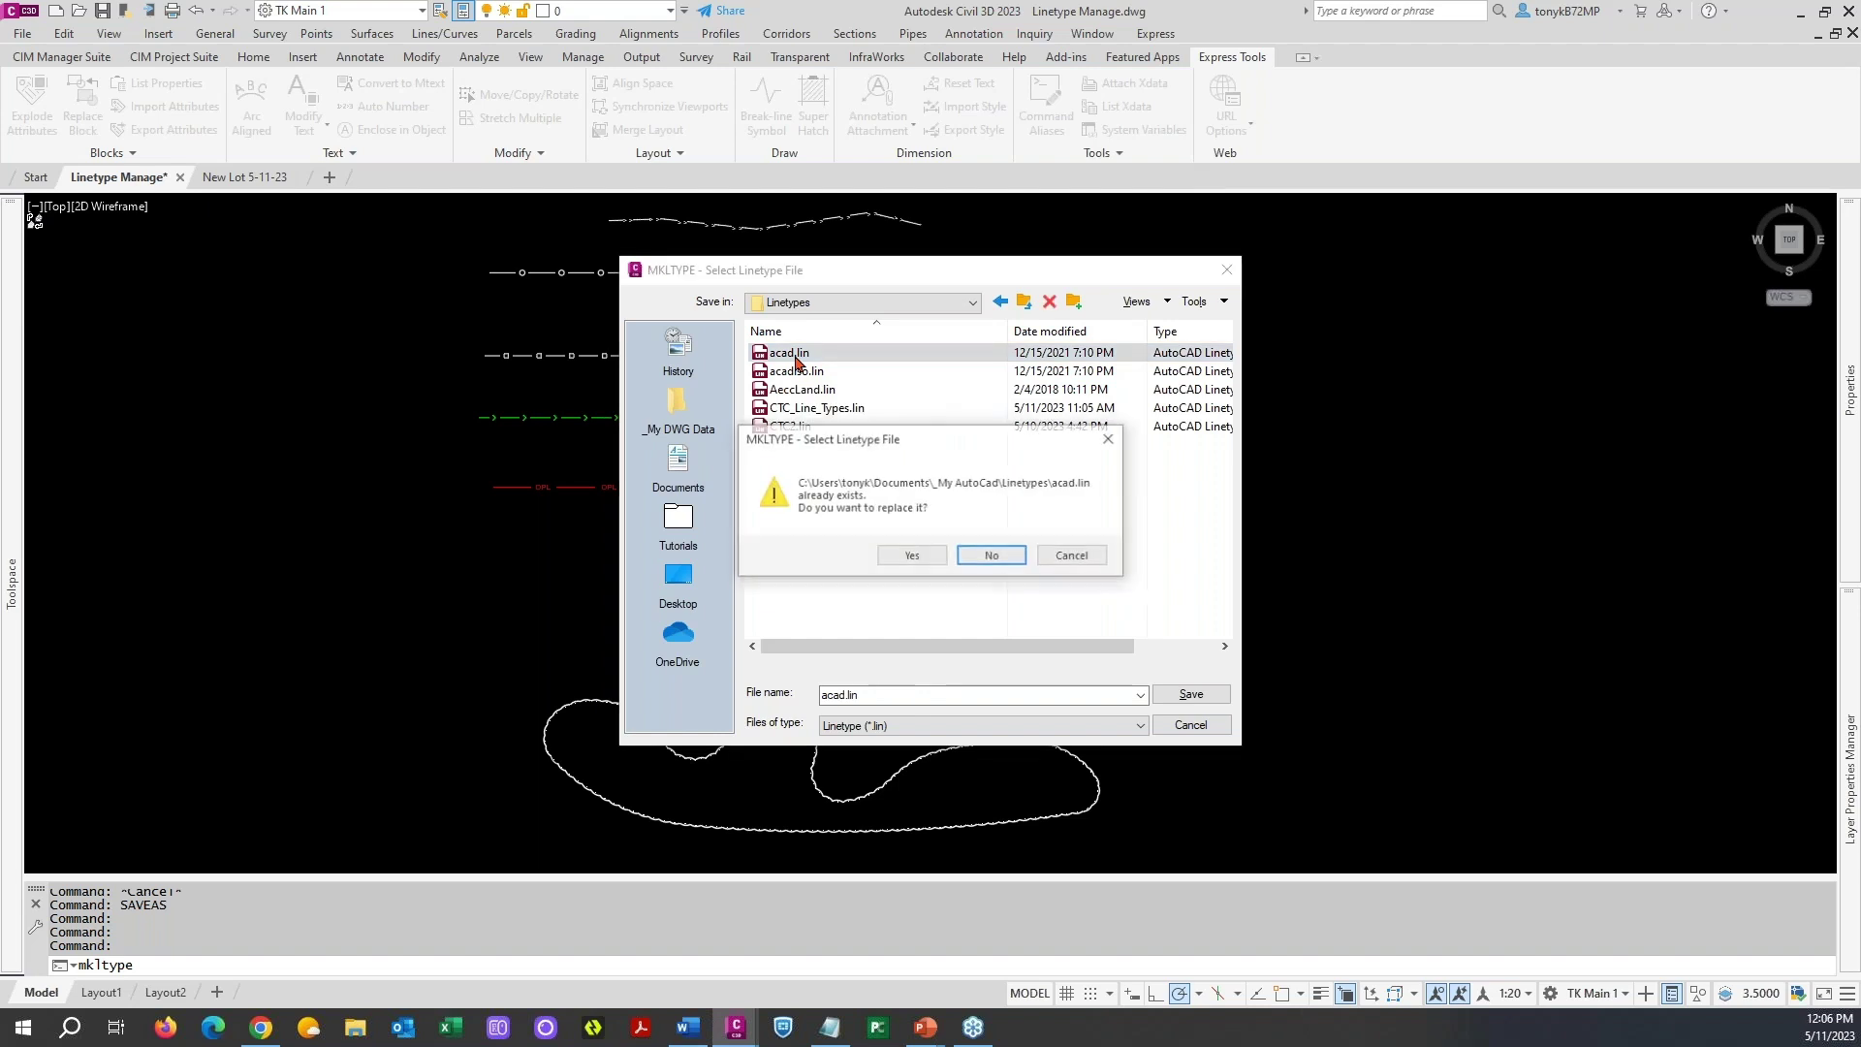
left_click(1073, 555)
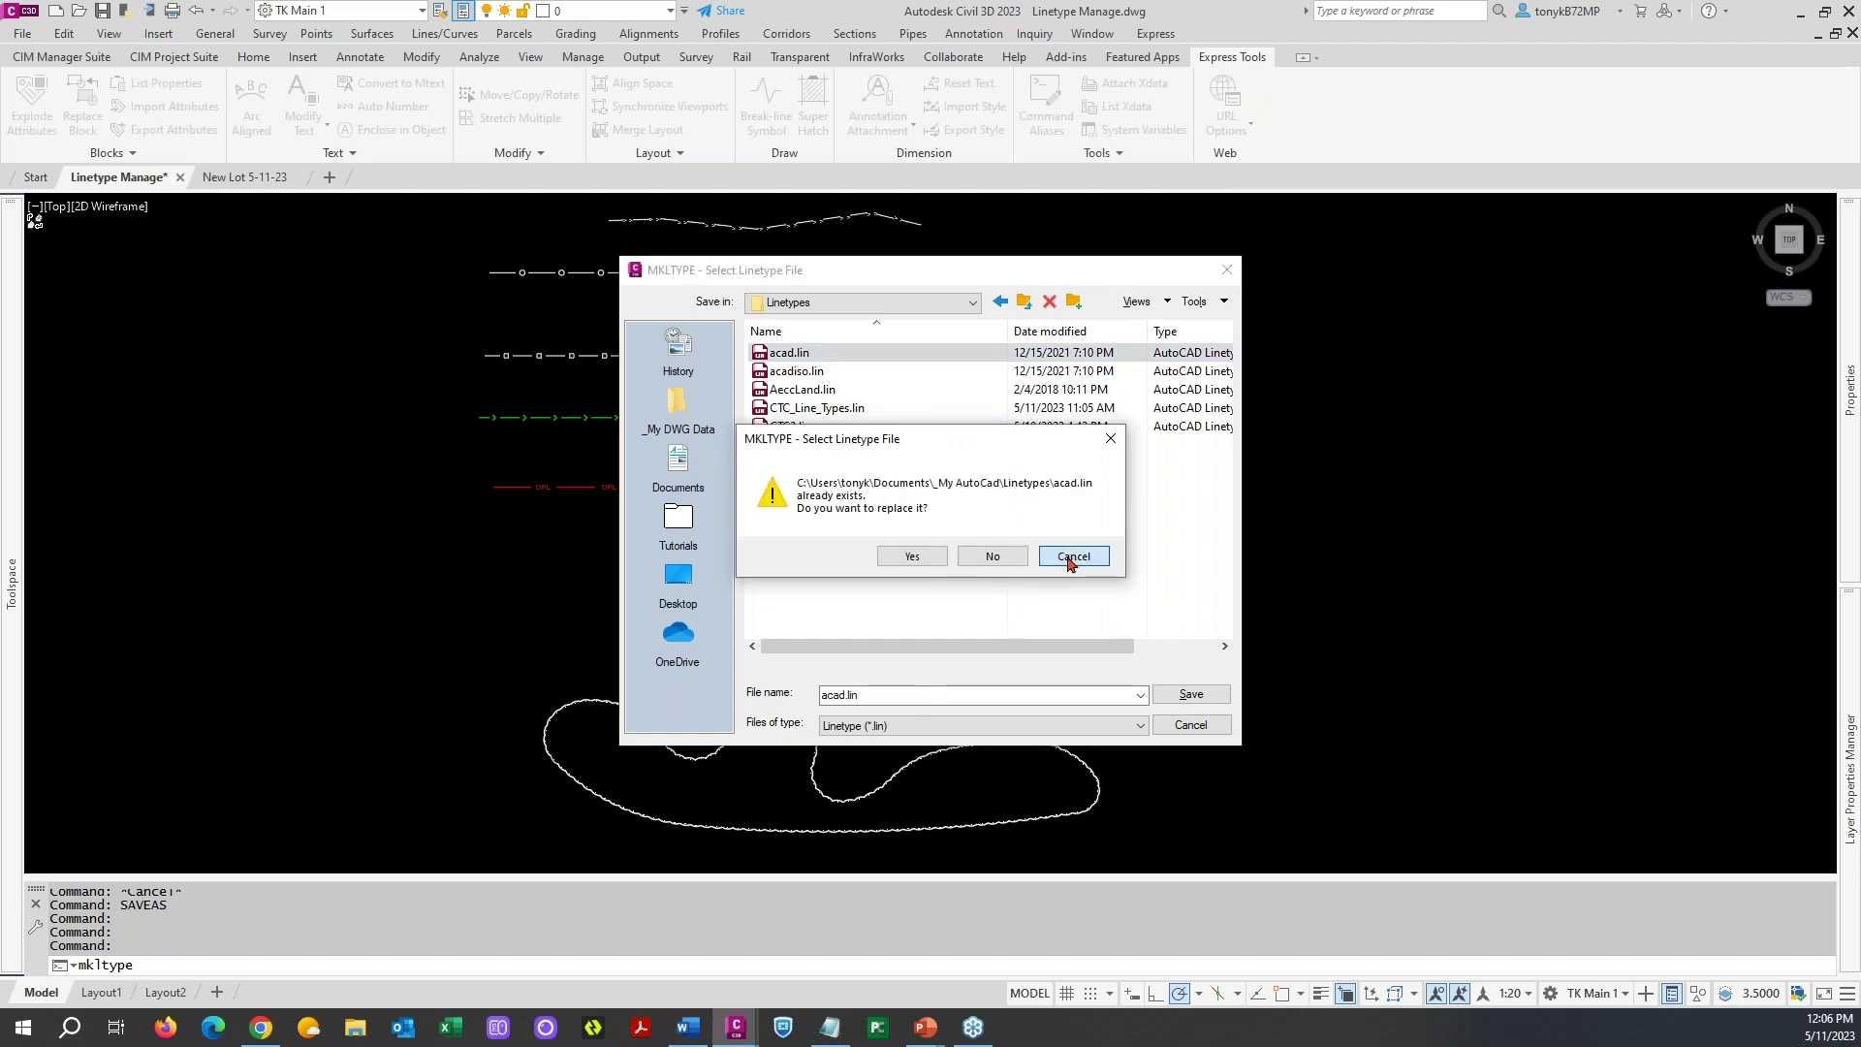
right_click(834, 357)
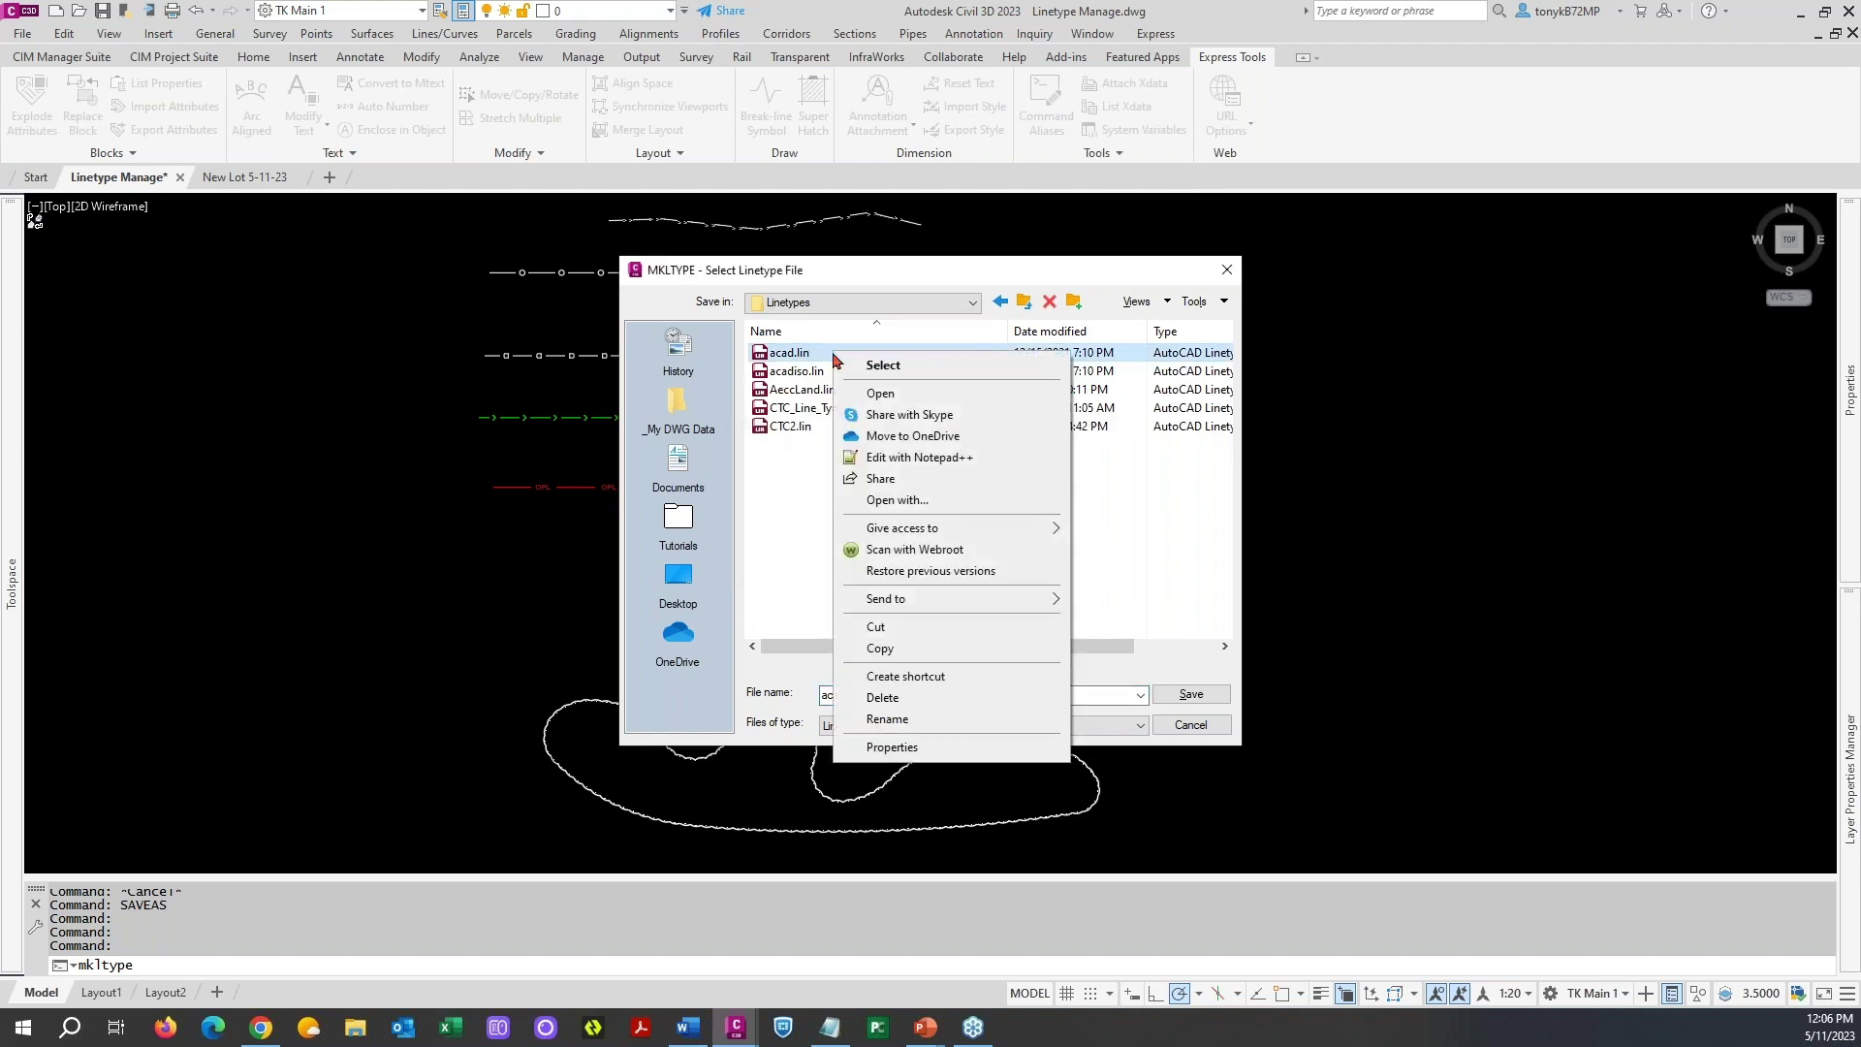
left_click(881, 397)
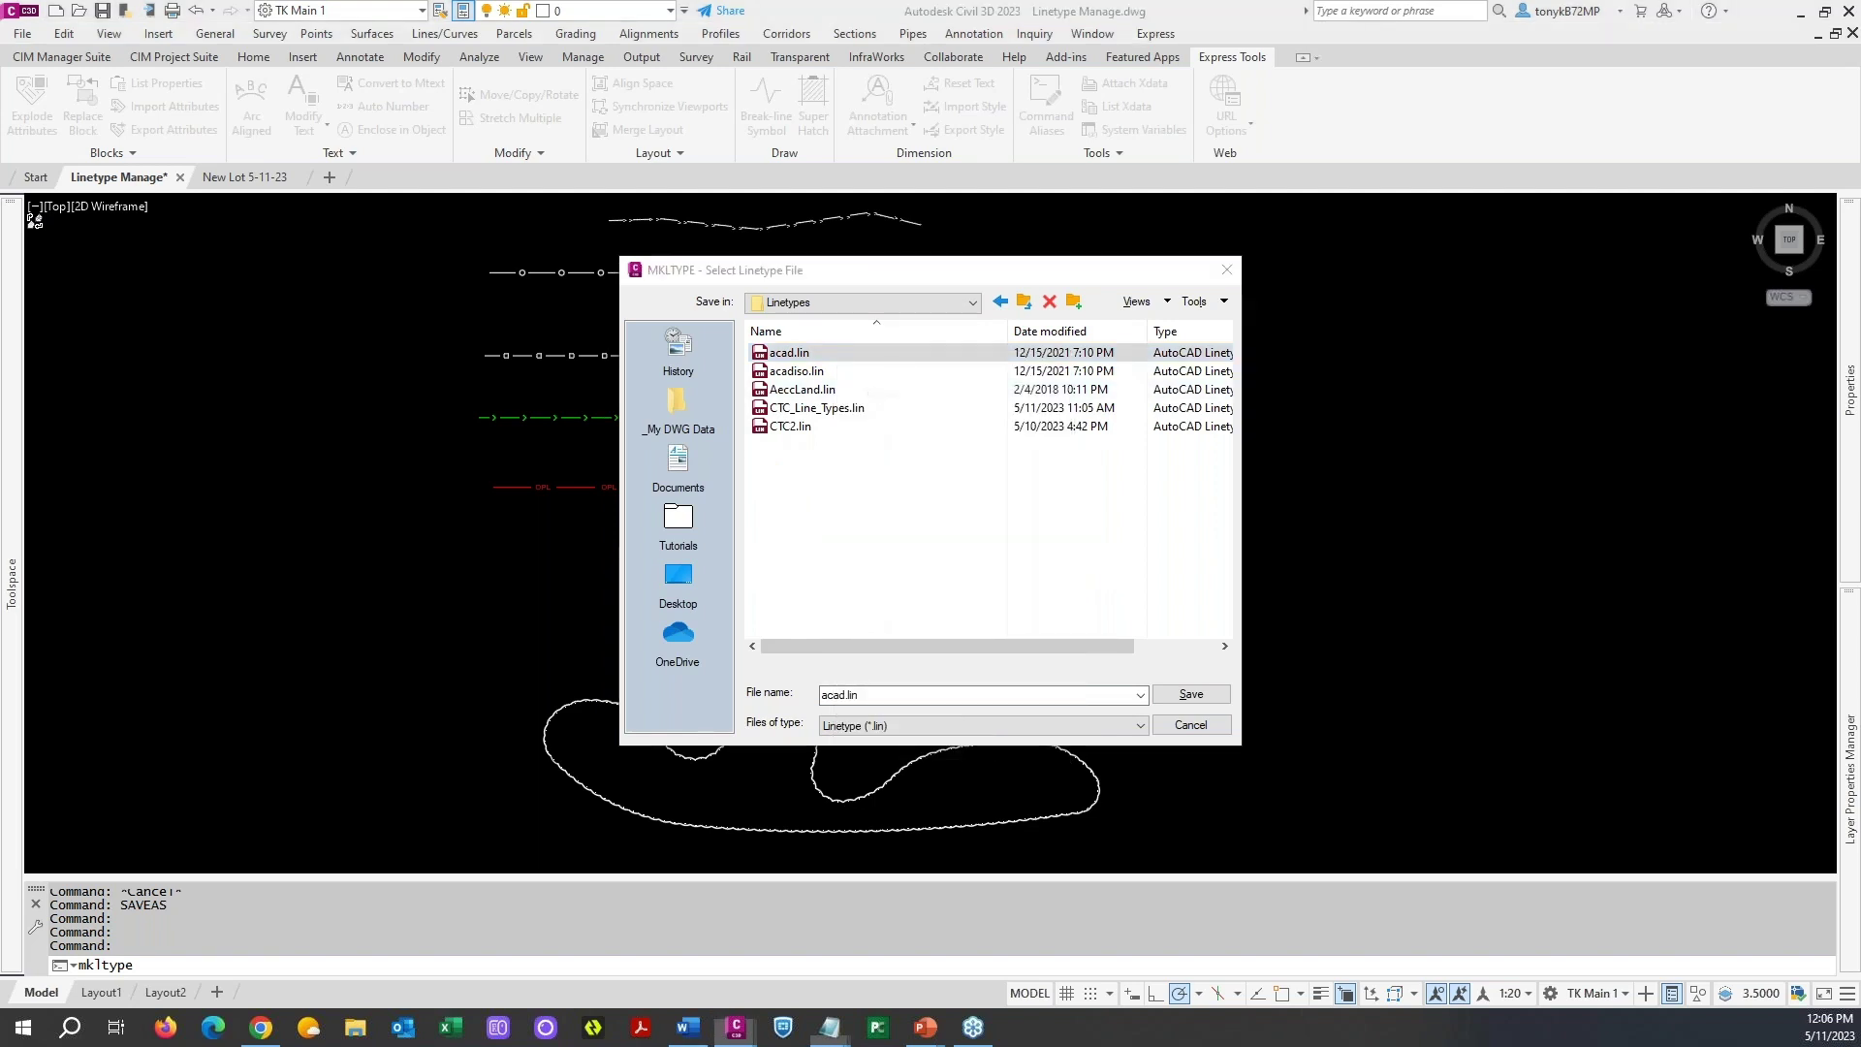
left_click_drag(928, 260, 902, 721)
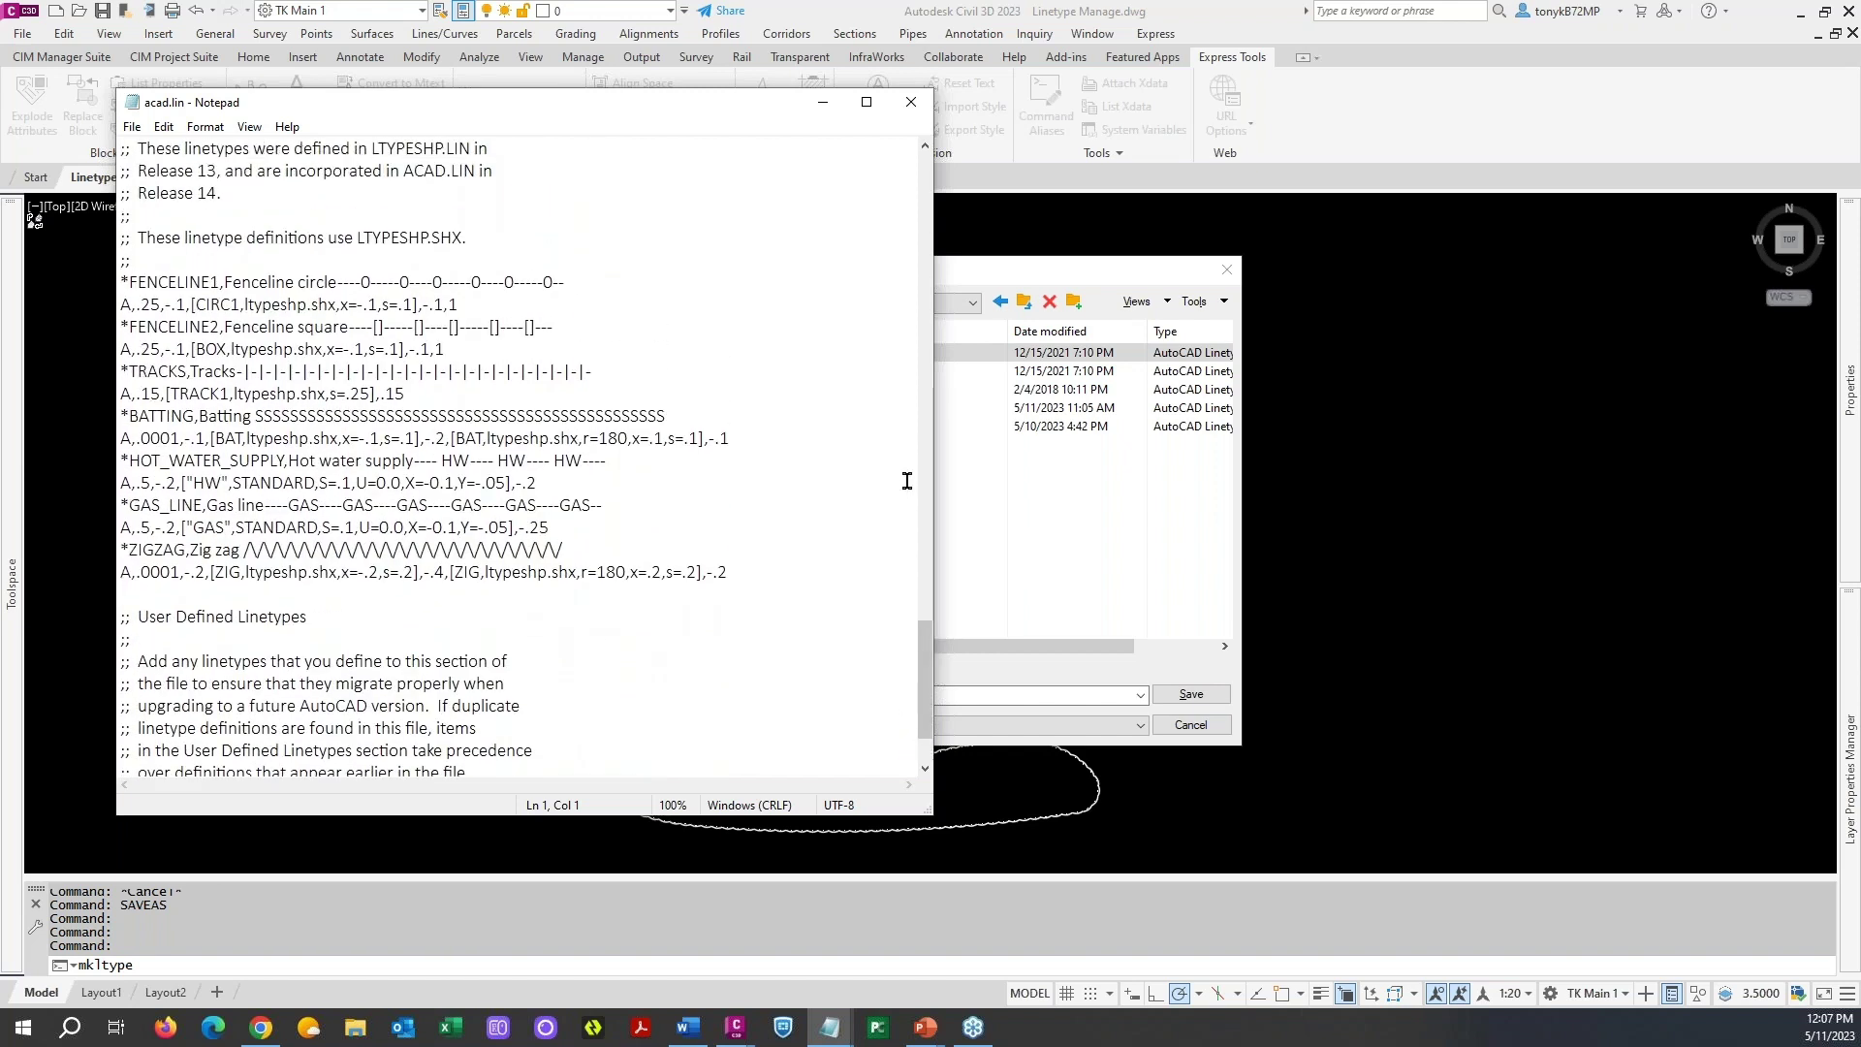
left_click(825, 106)
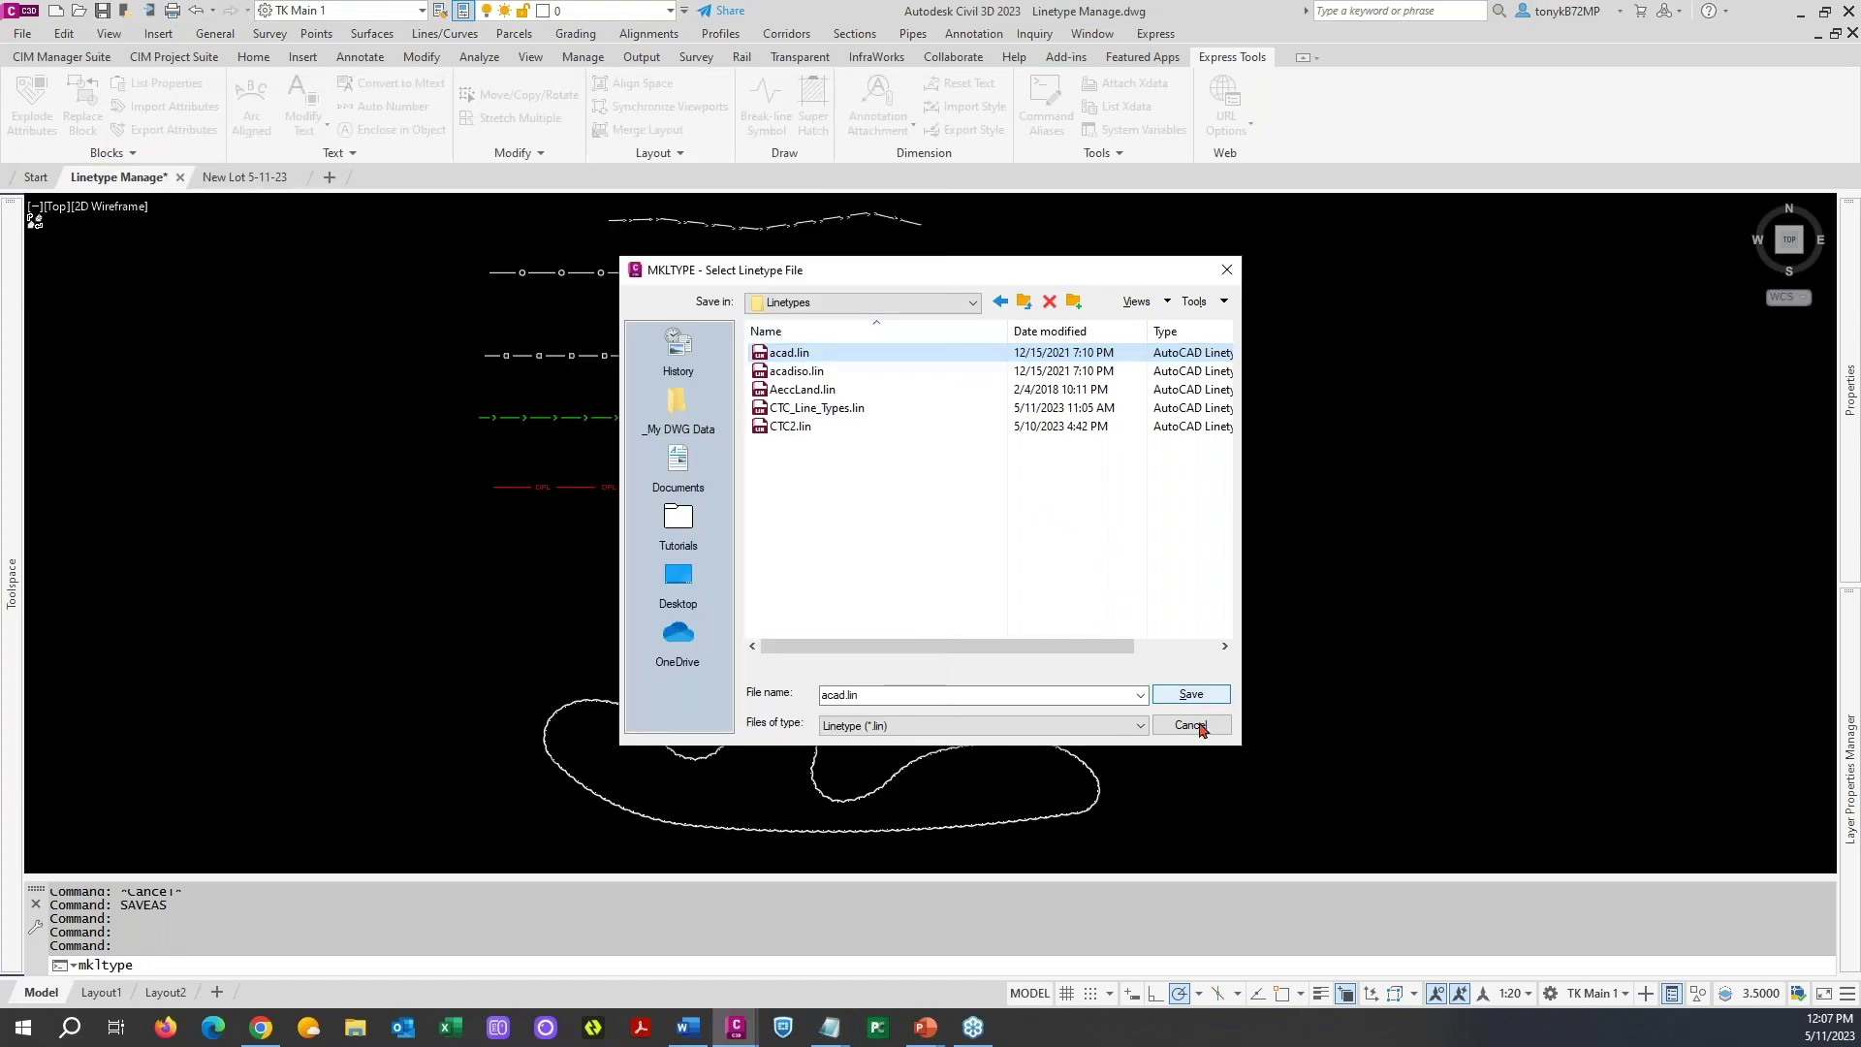
left_click(1191, 726)
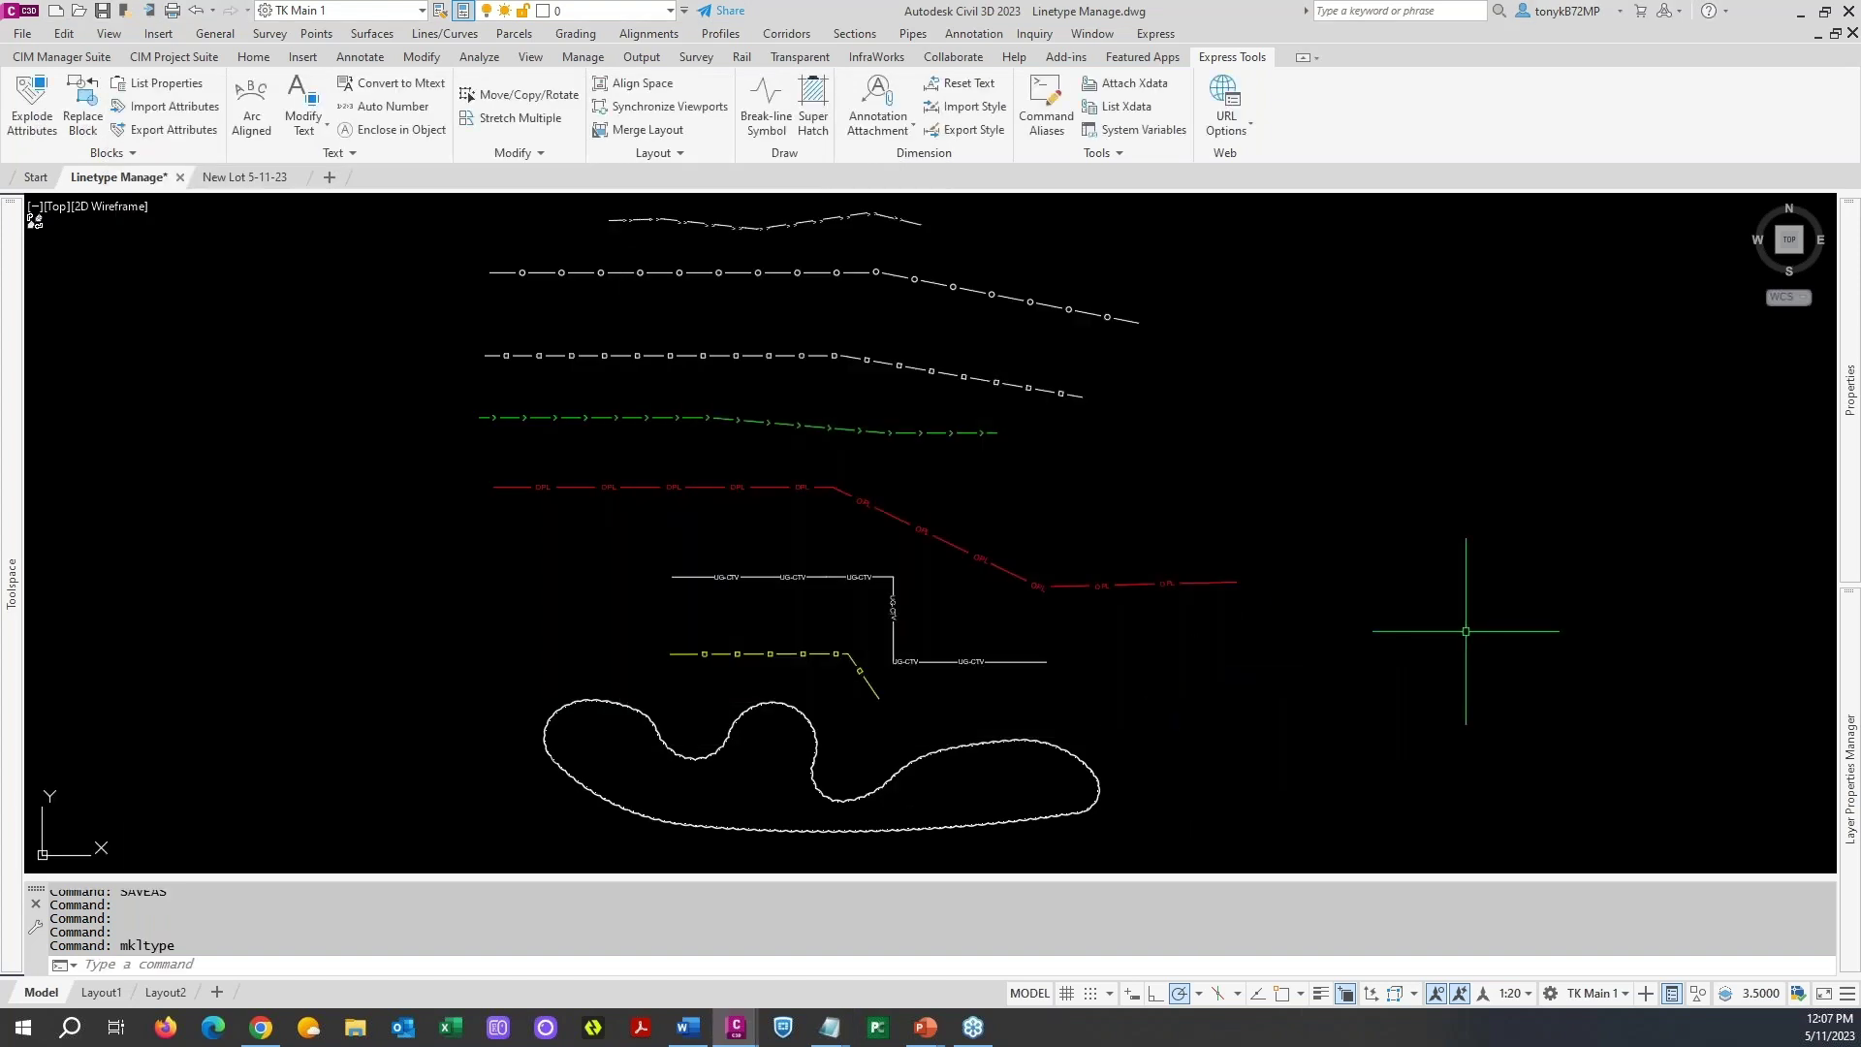
- Open the linetype choices for layer C-ANNO and view which linetype files can be loaded
mouse_move(1844, 692)
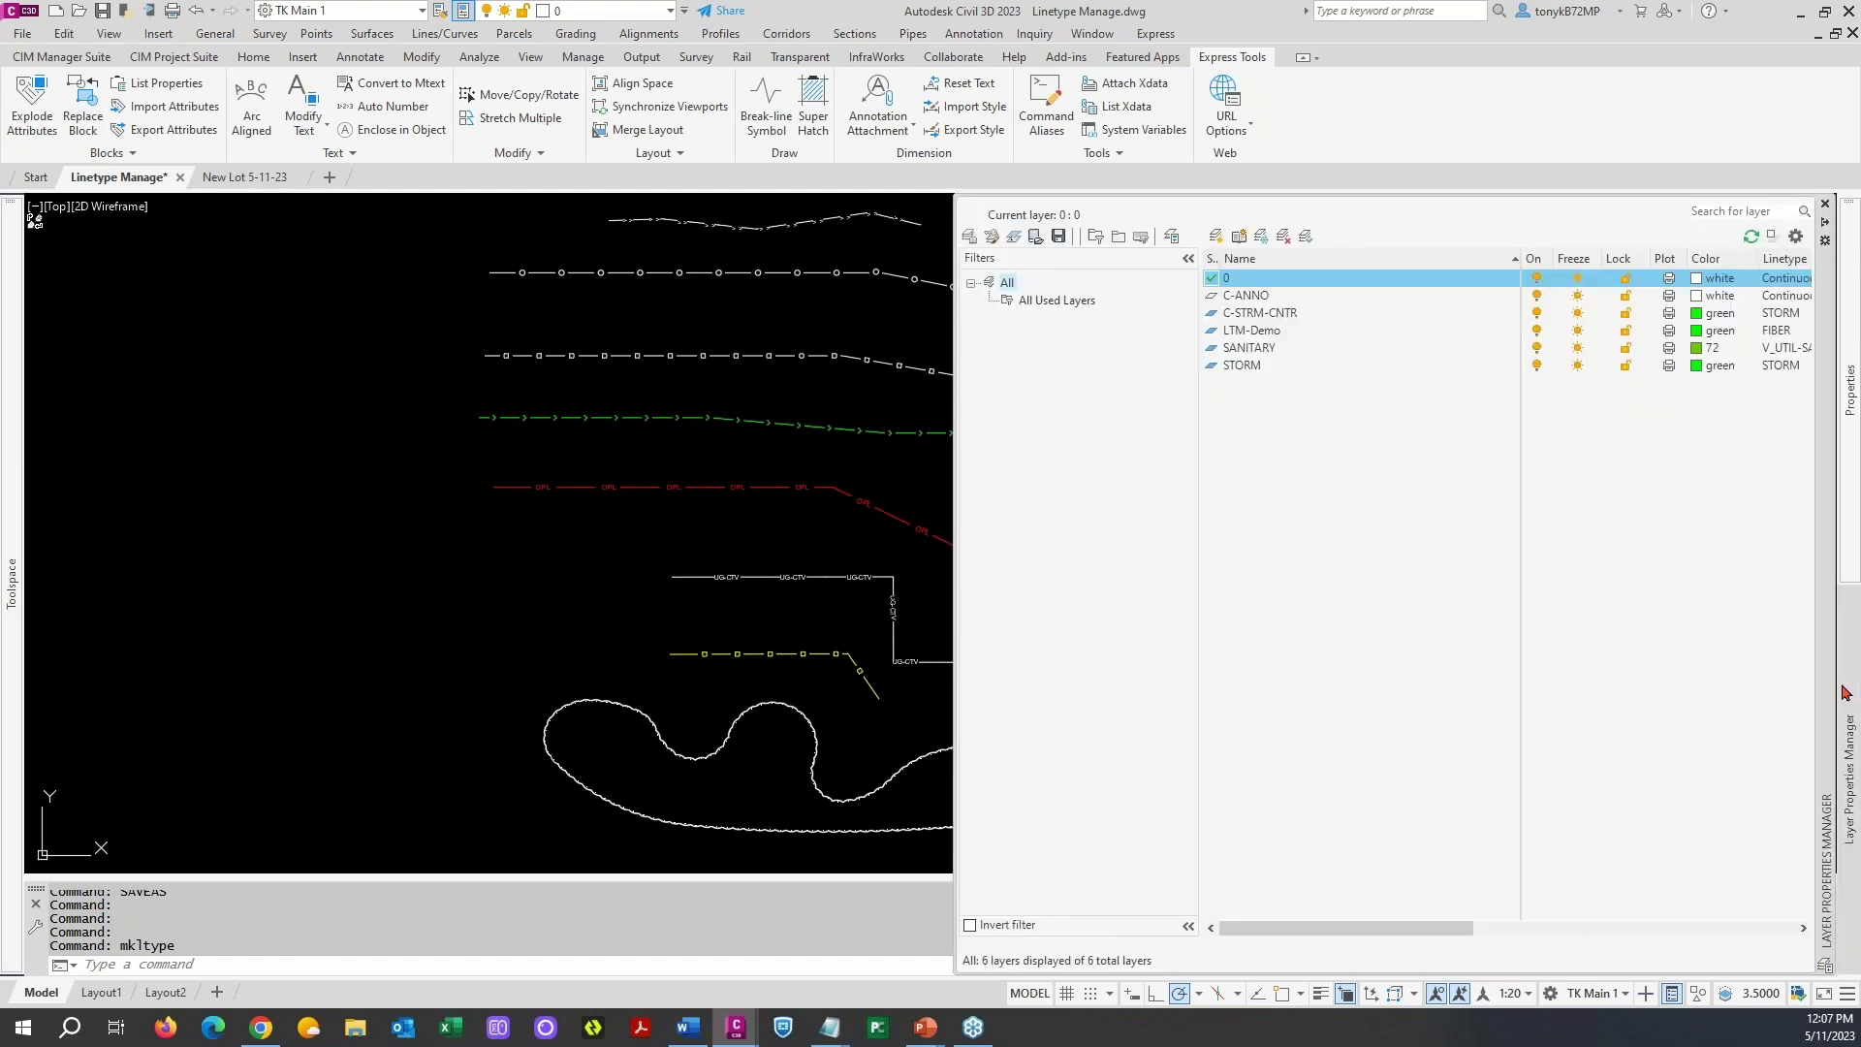
left_click(1771, 297)
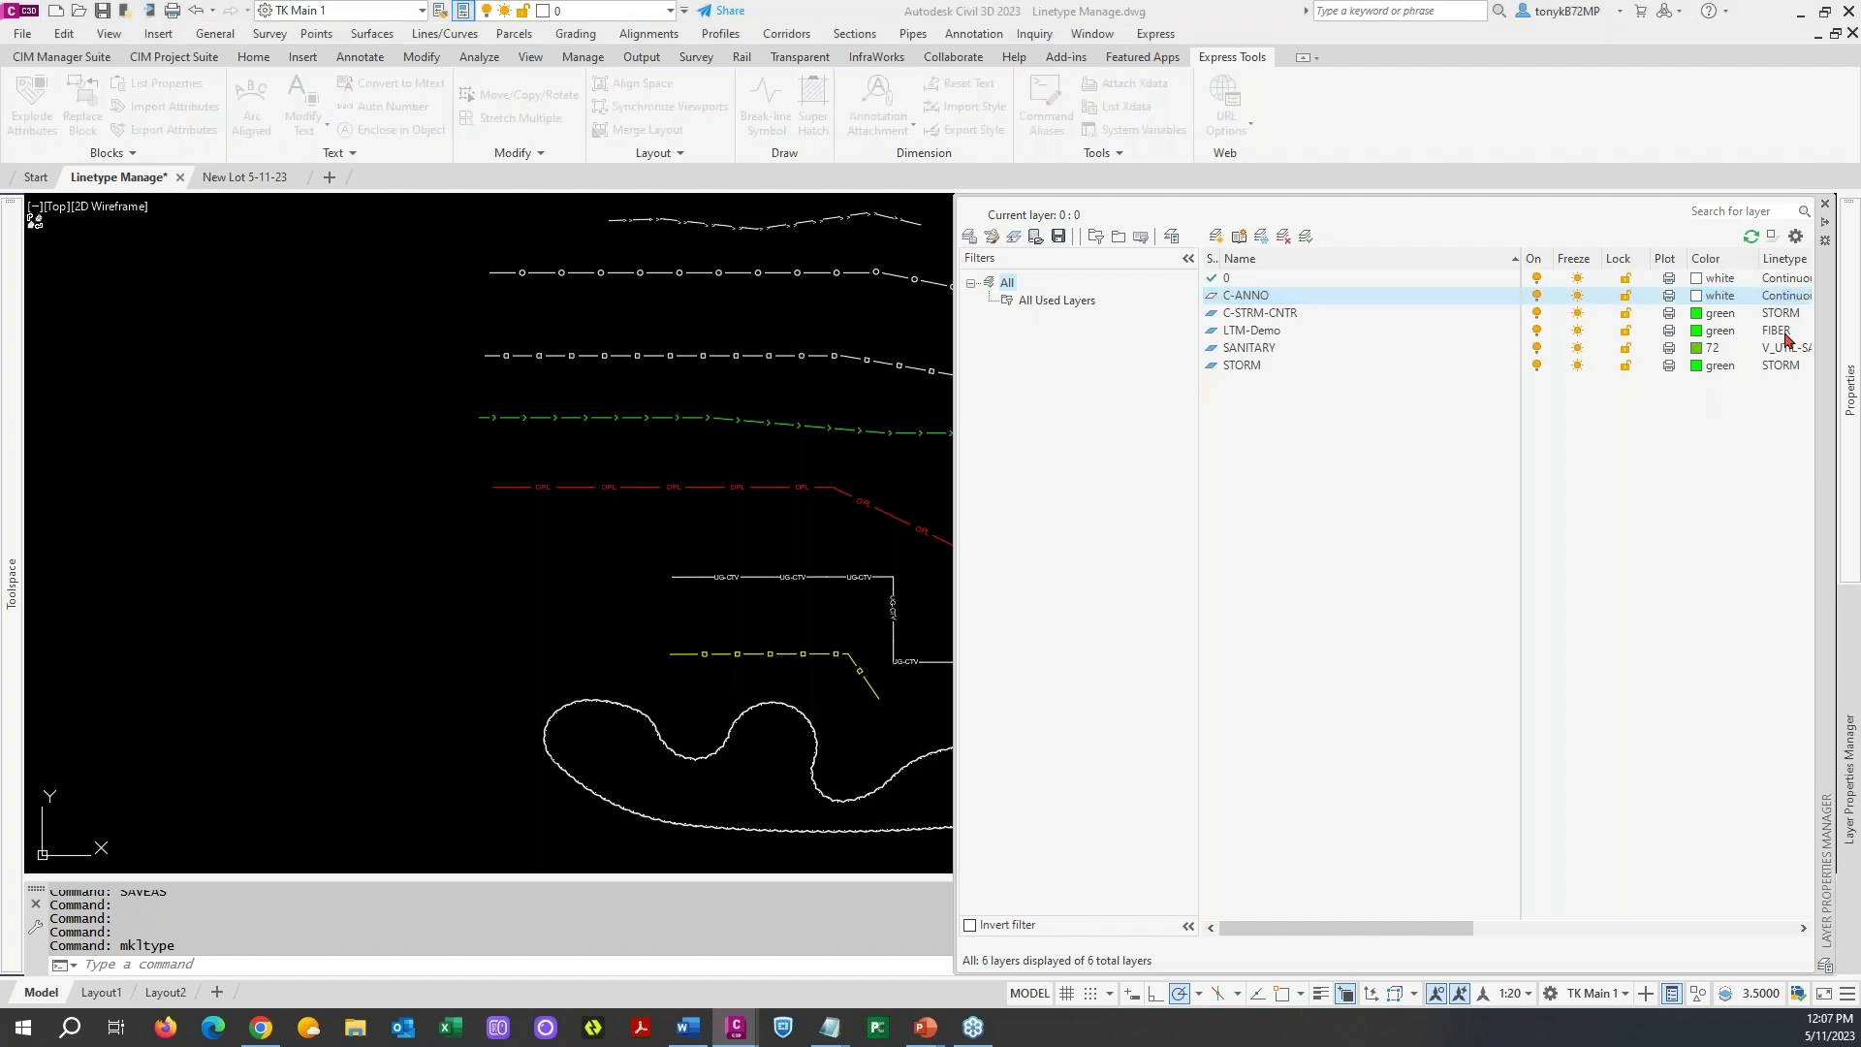
left_click(1785, 296)
left_click_drag(1015, 308, 759, 232)
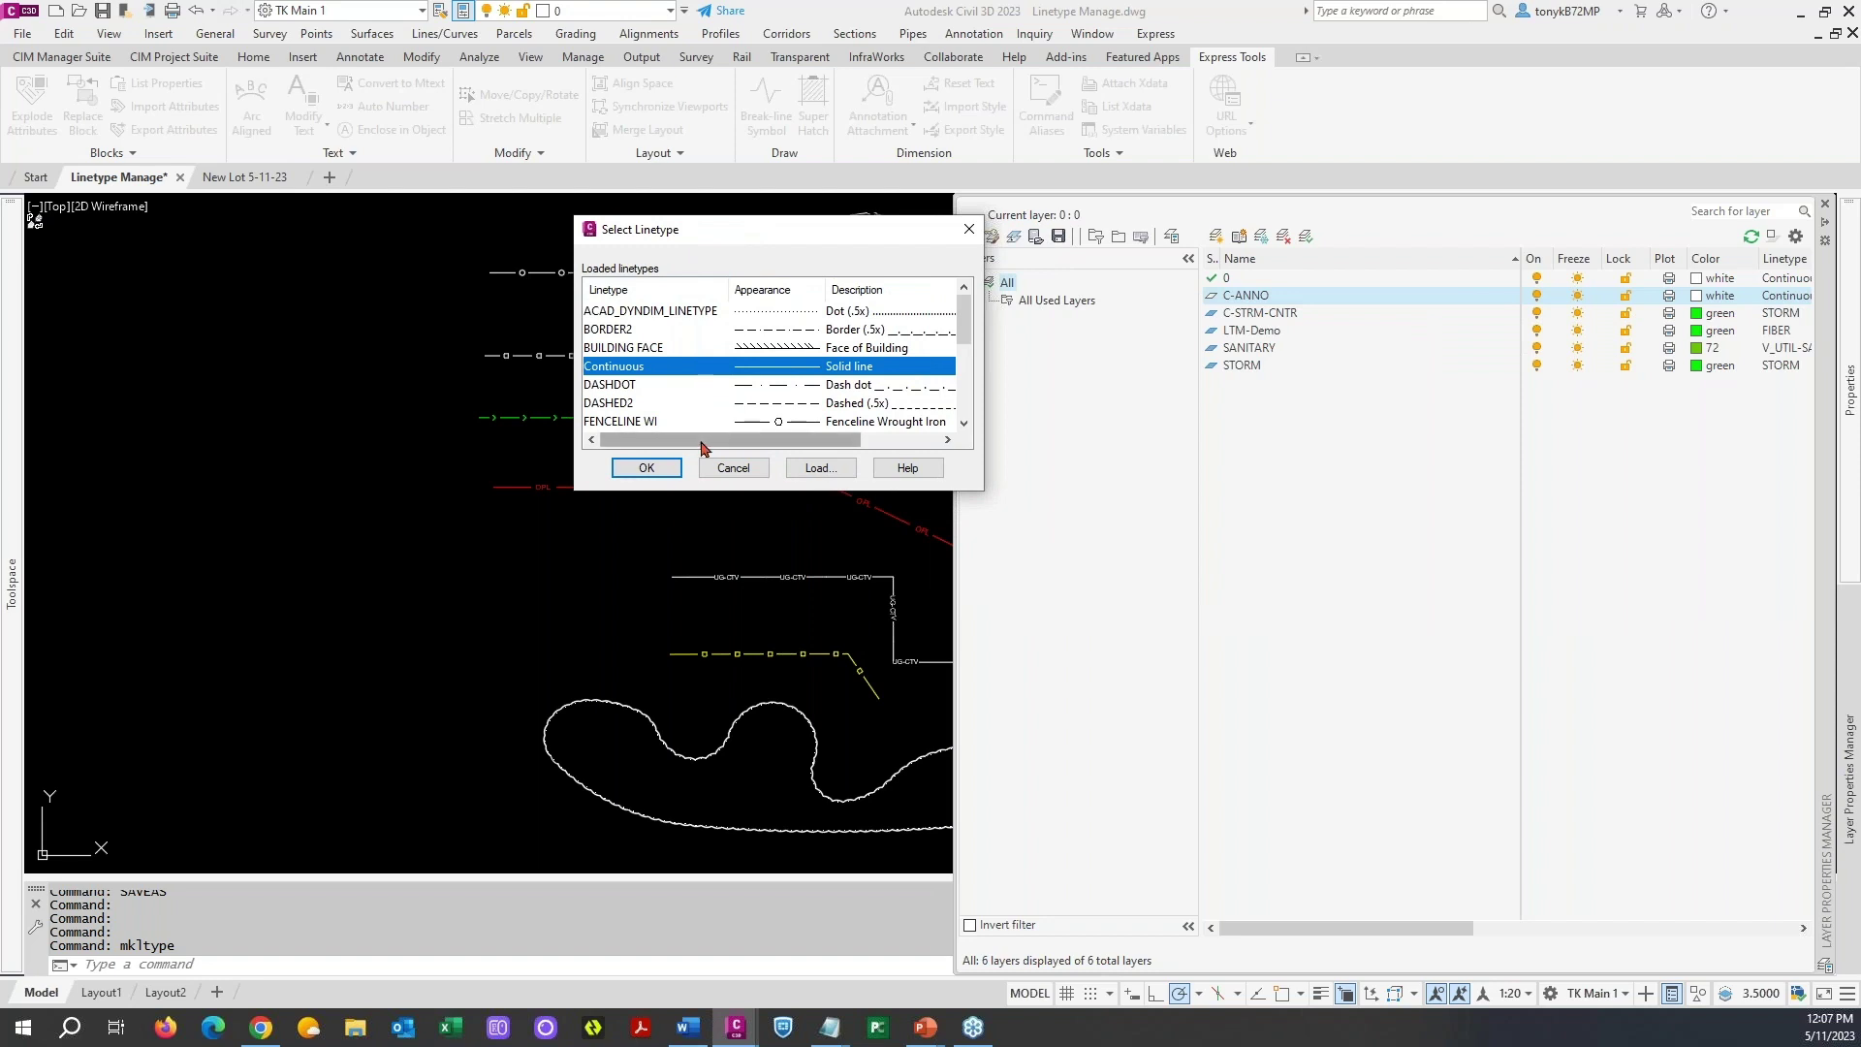
left_click(816, 469)
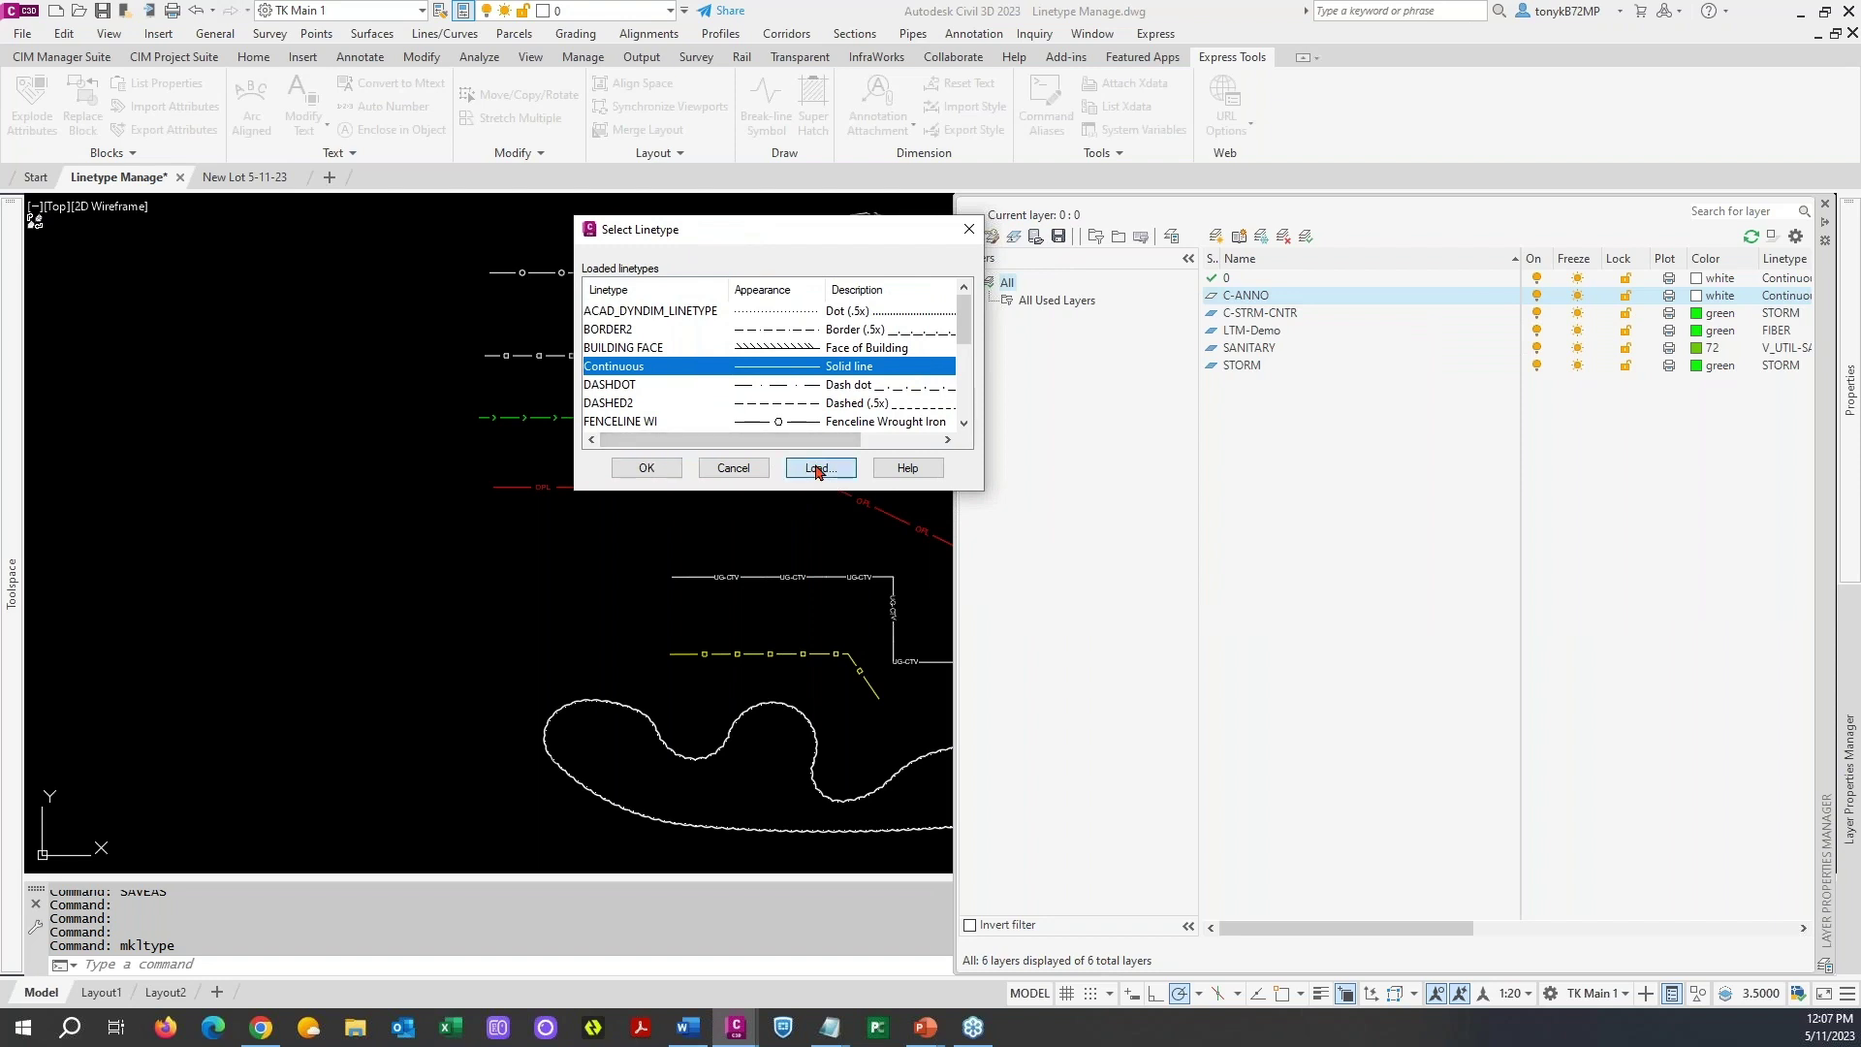
left_click(618, 250)
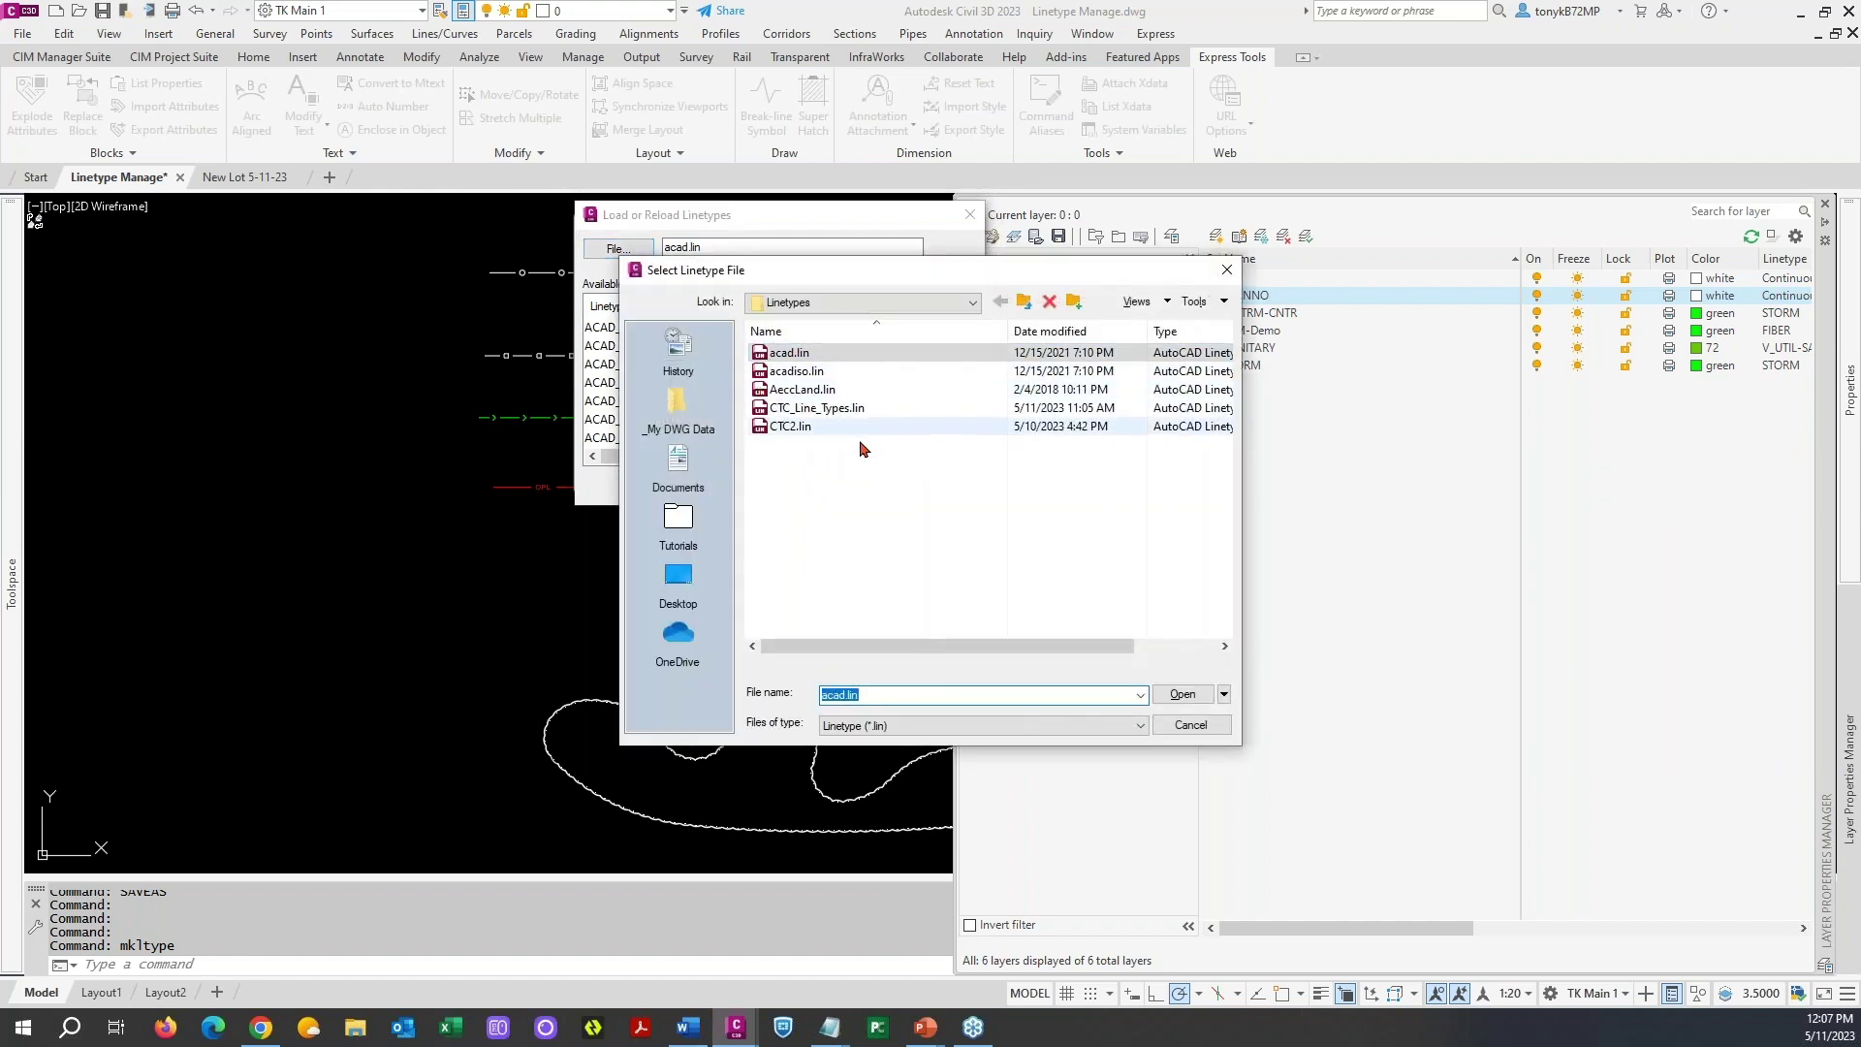
left_click(1210, 727)
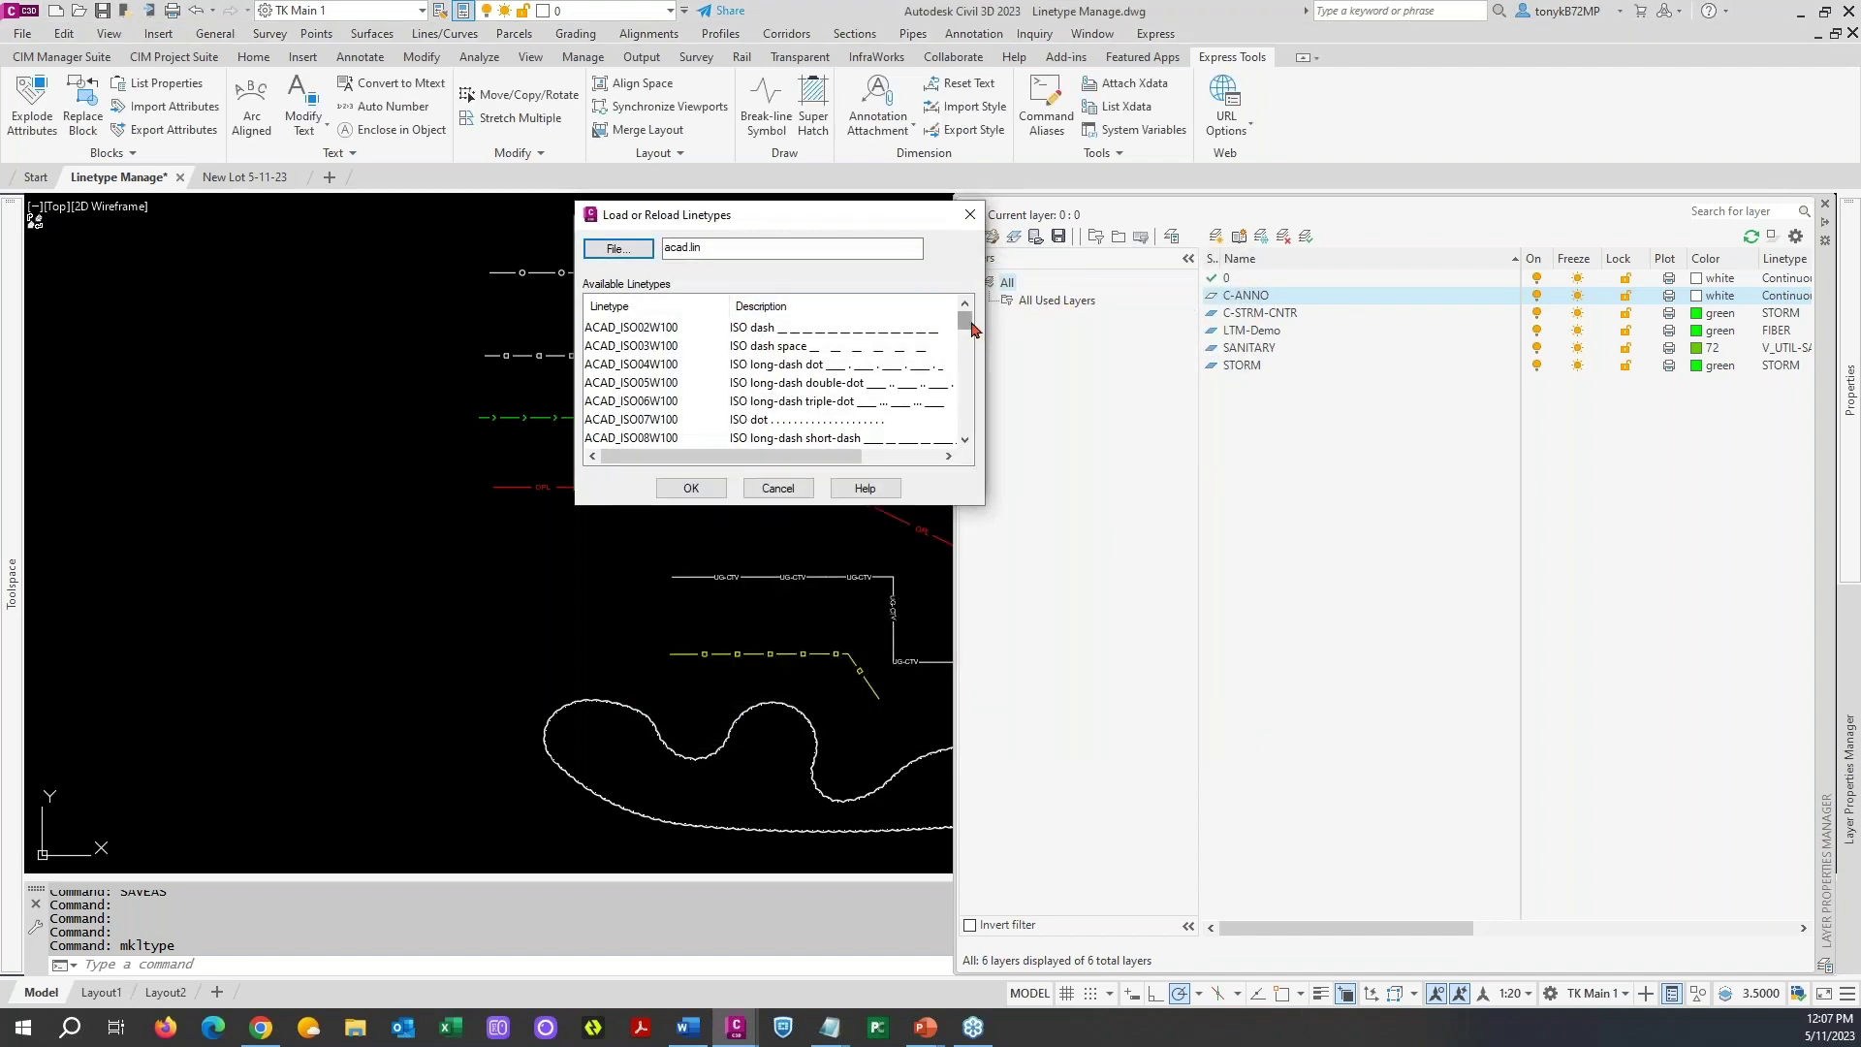
- Look through the loadable linetypes in acad.lin and cancel the linetype selection
left_click_drag(966, 334, 966, 451)
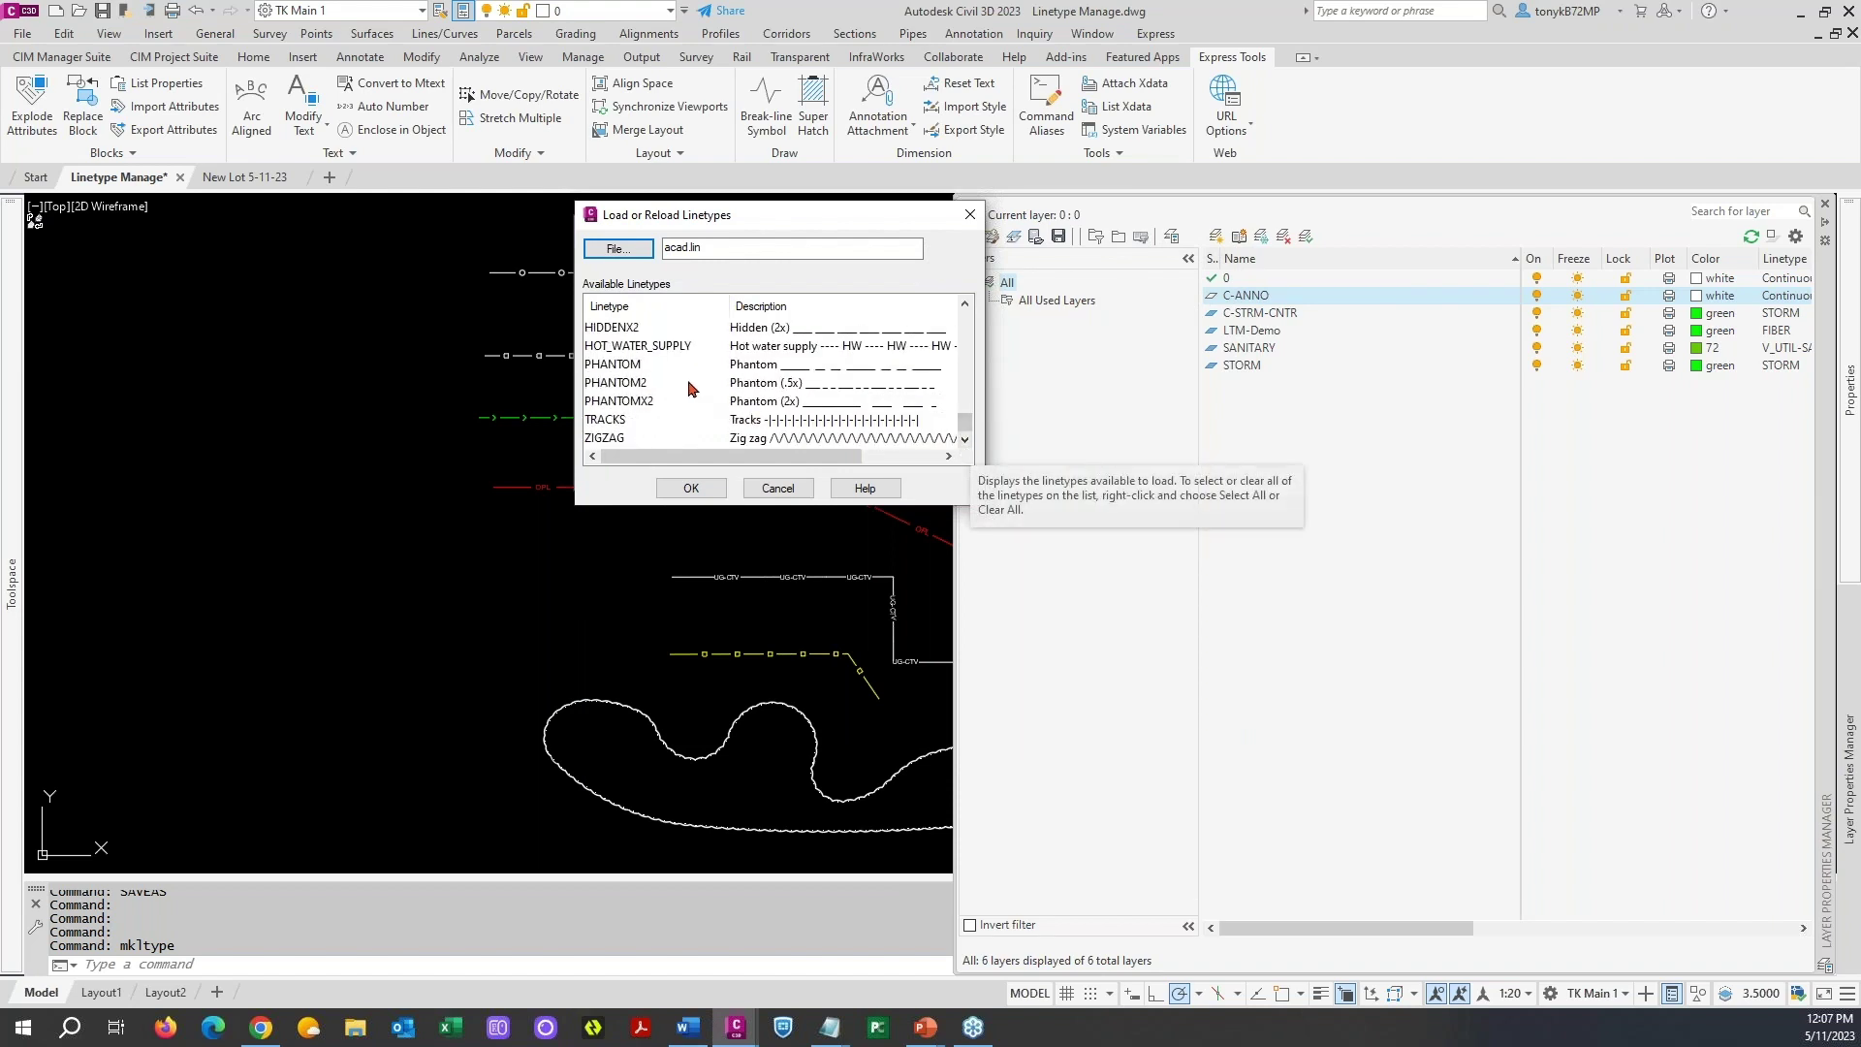
scroll(684, 412, "up", 10)
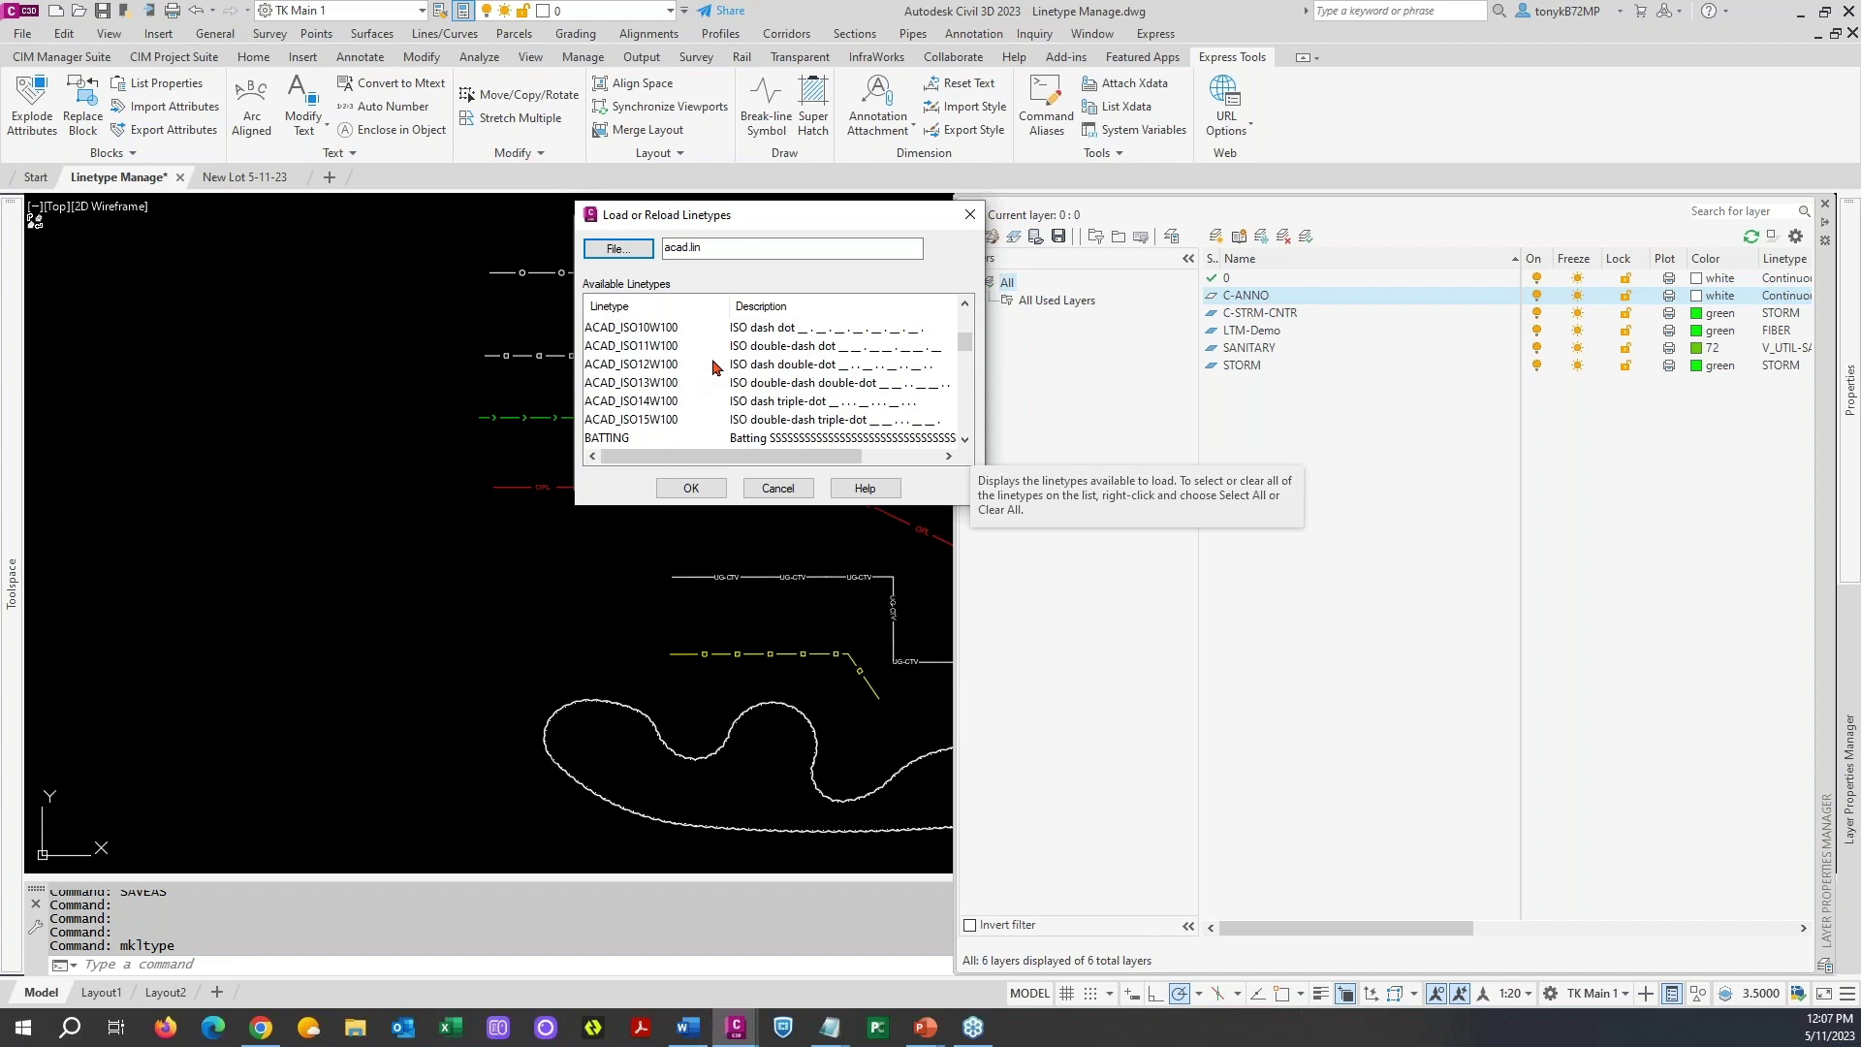
left_click(778, 489)
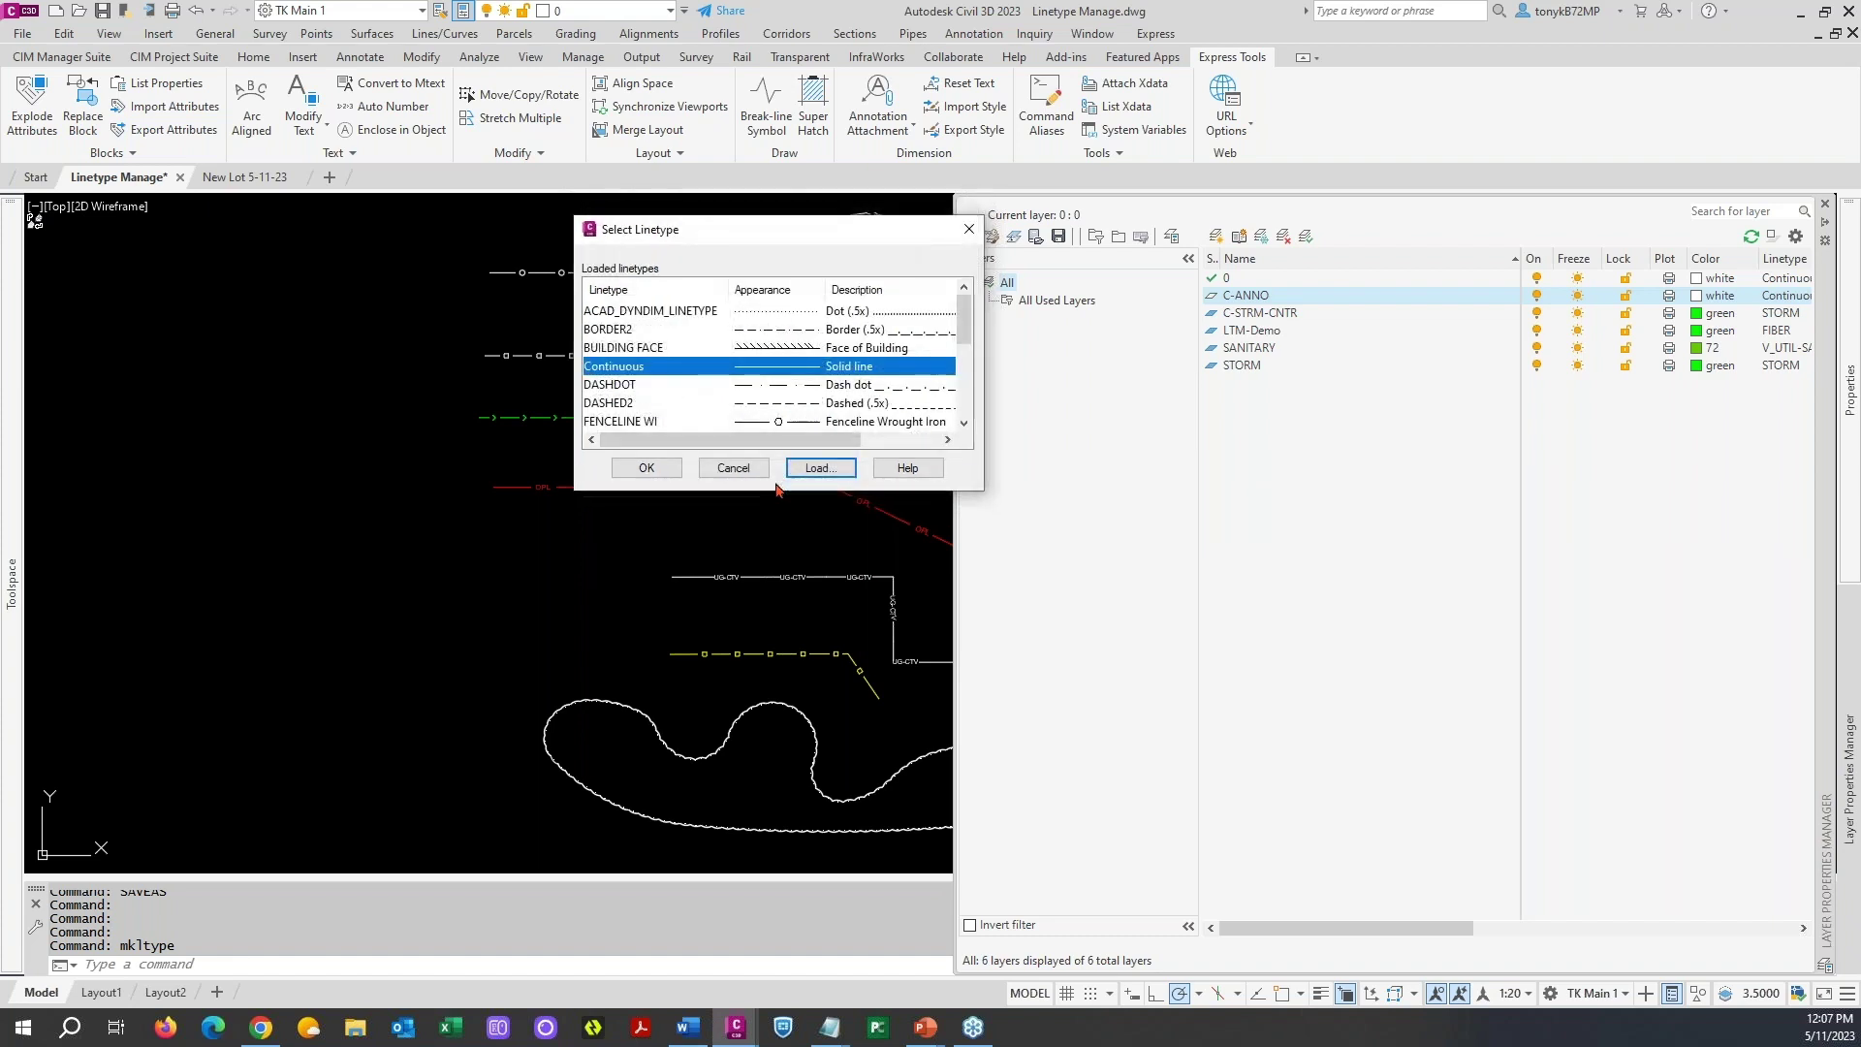
left_click(732, 468)
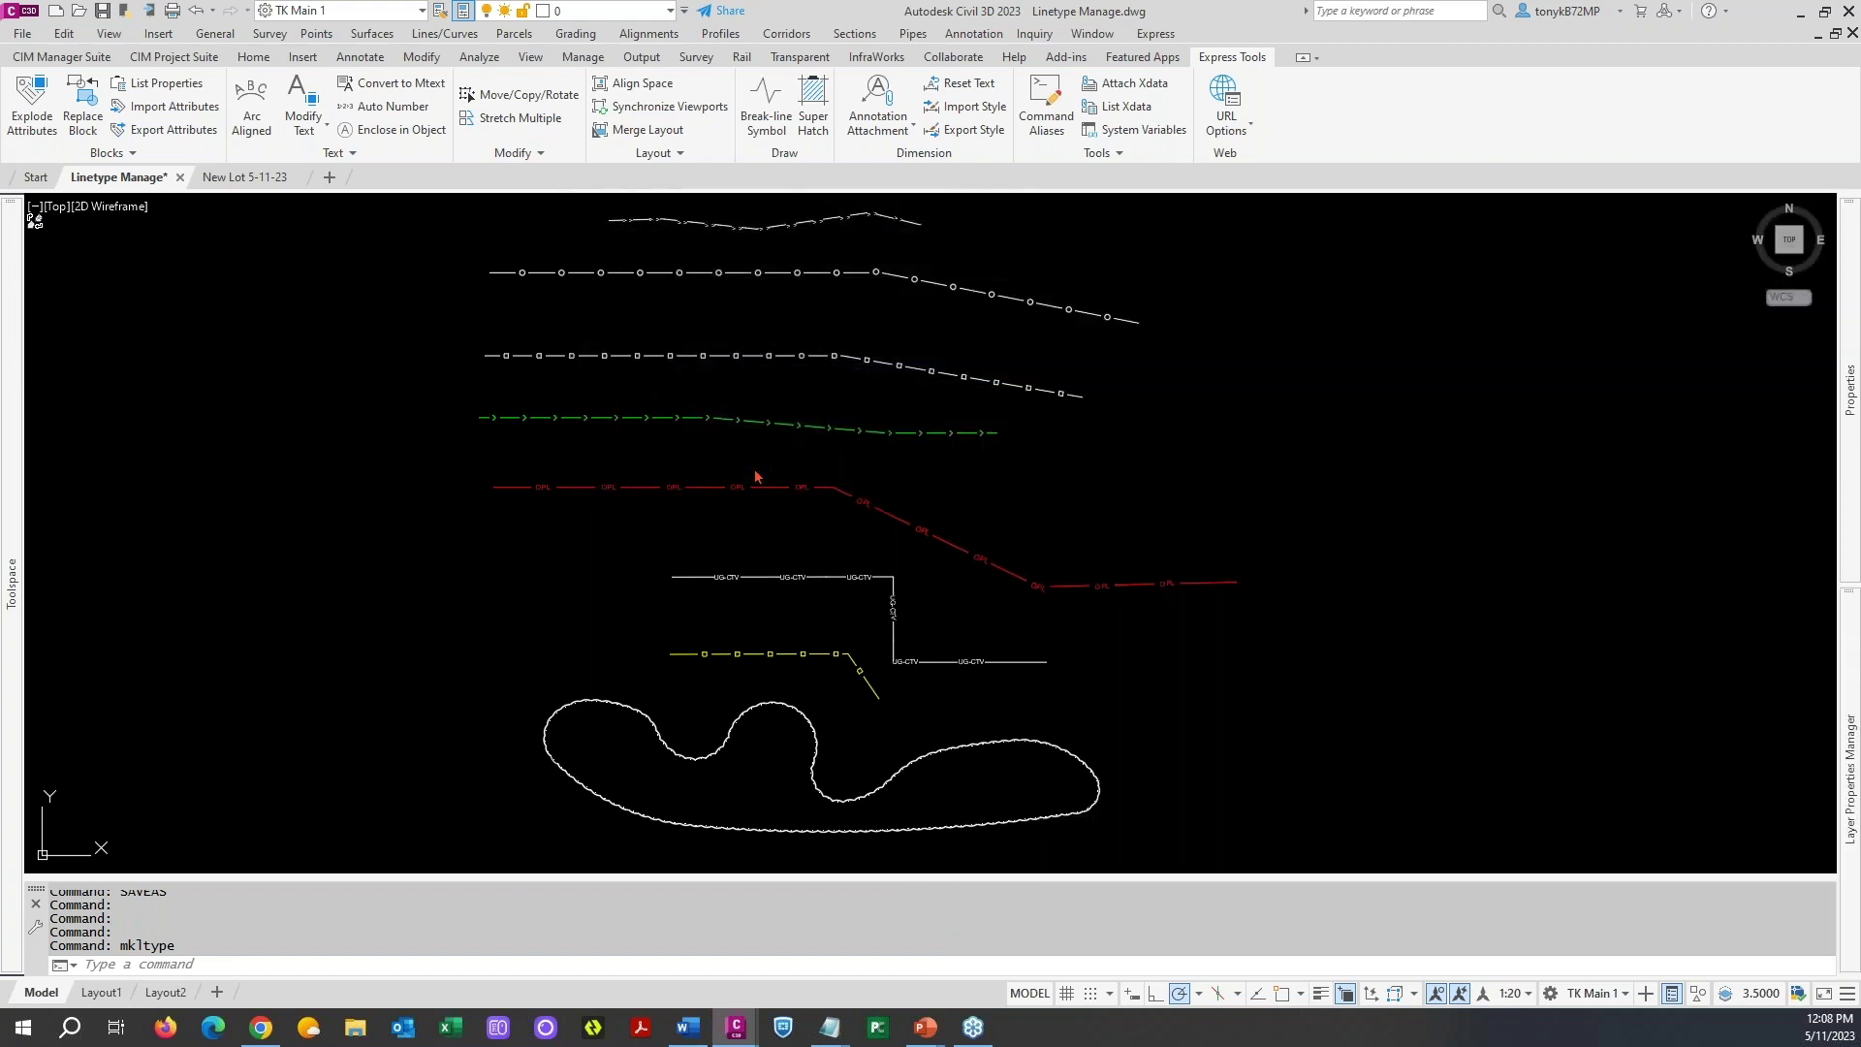
left_click(1158, 34)
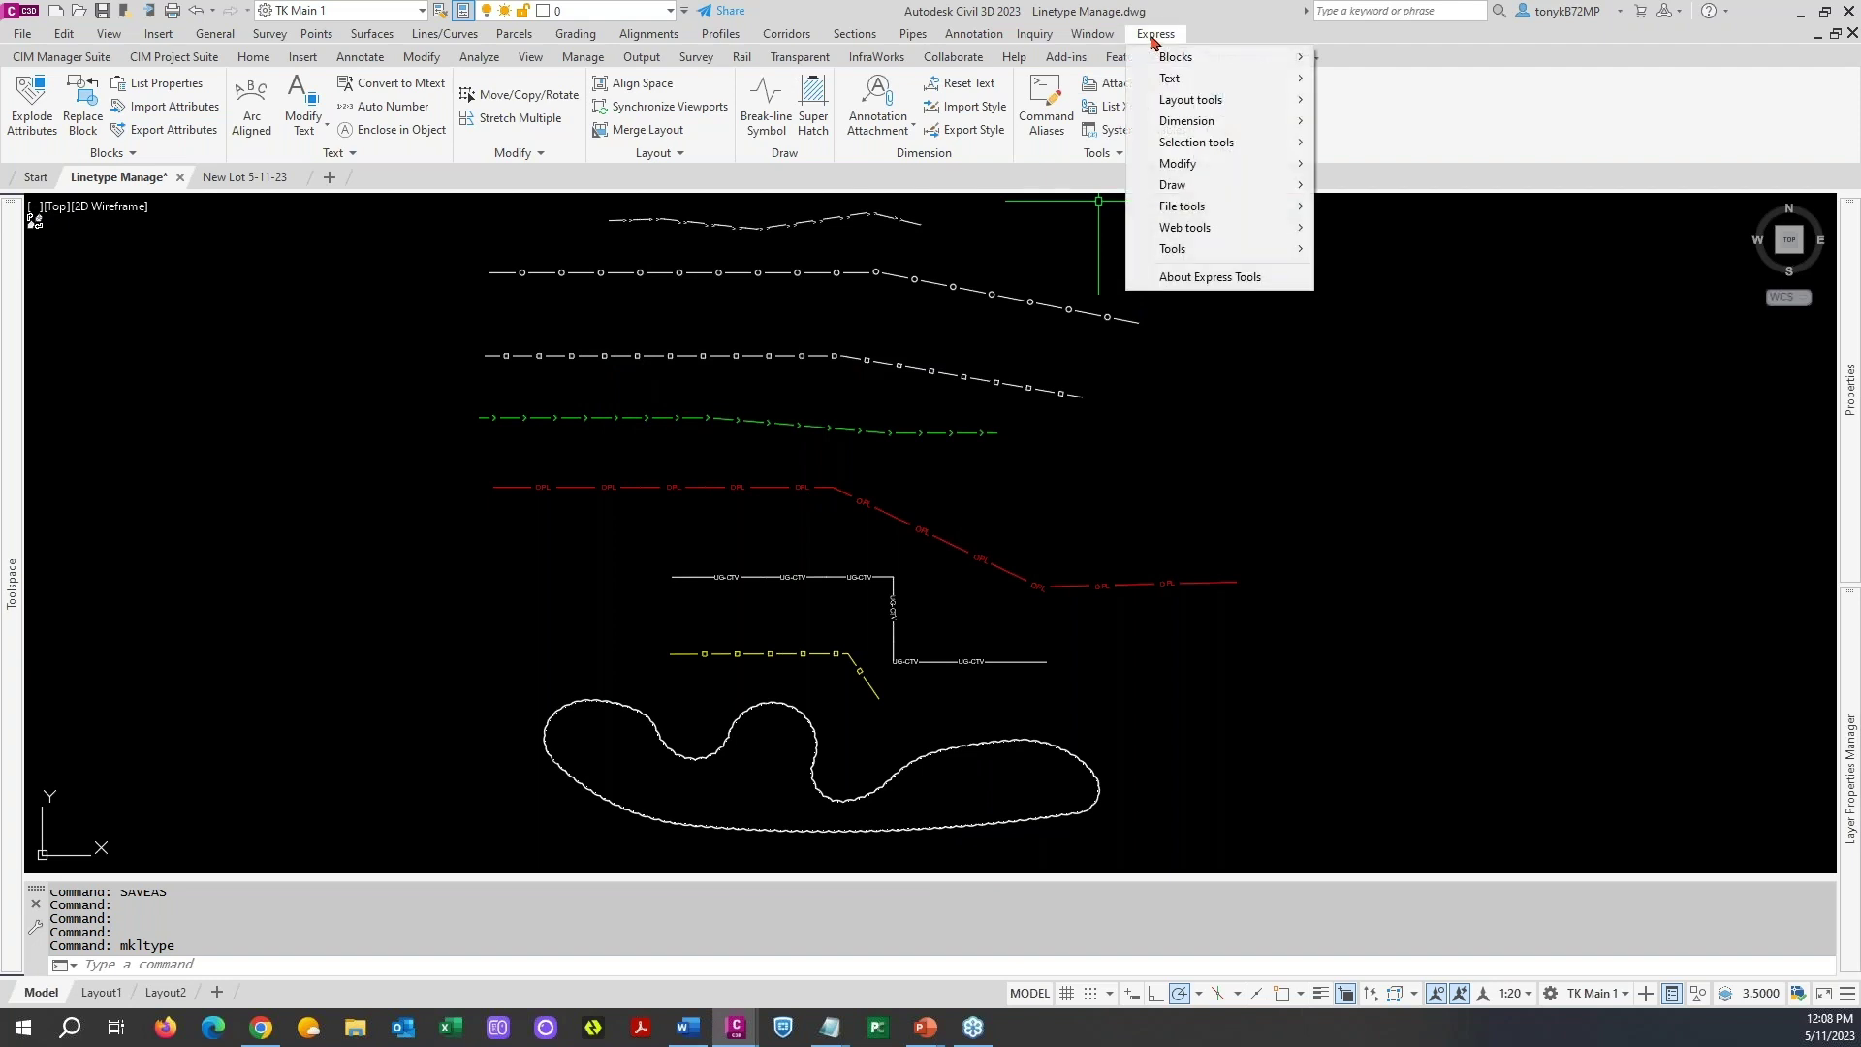
mouse_move(1213, 252)
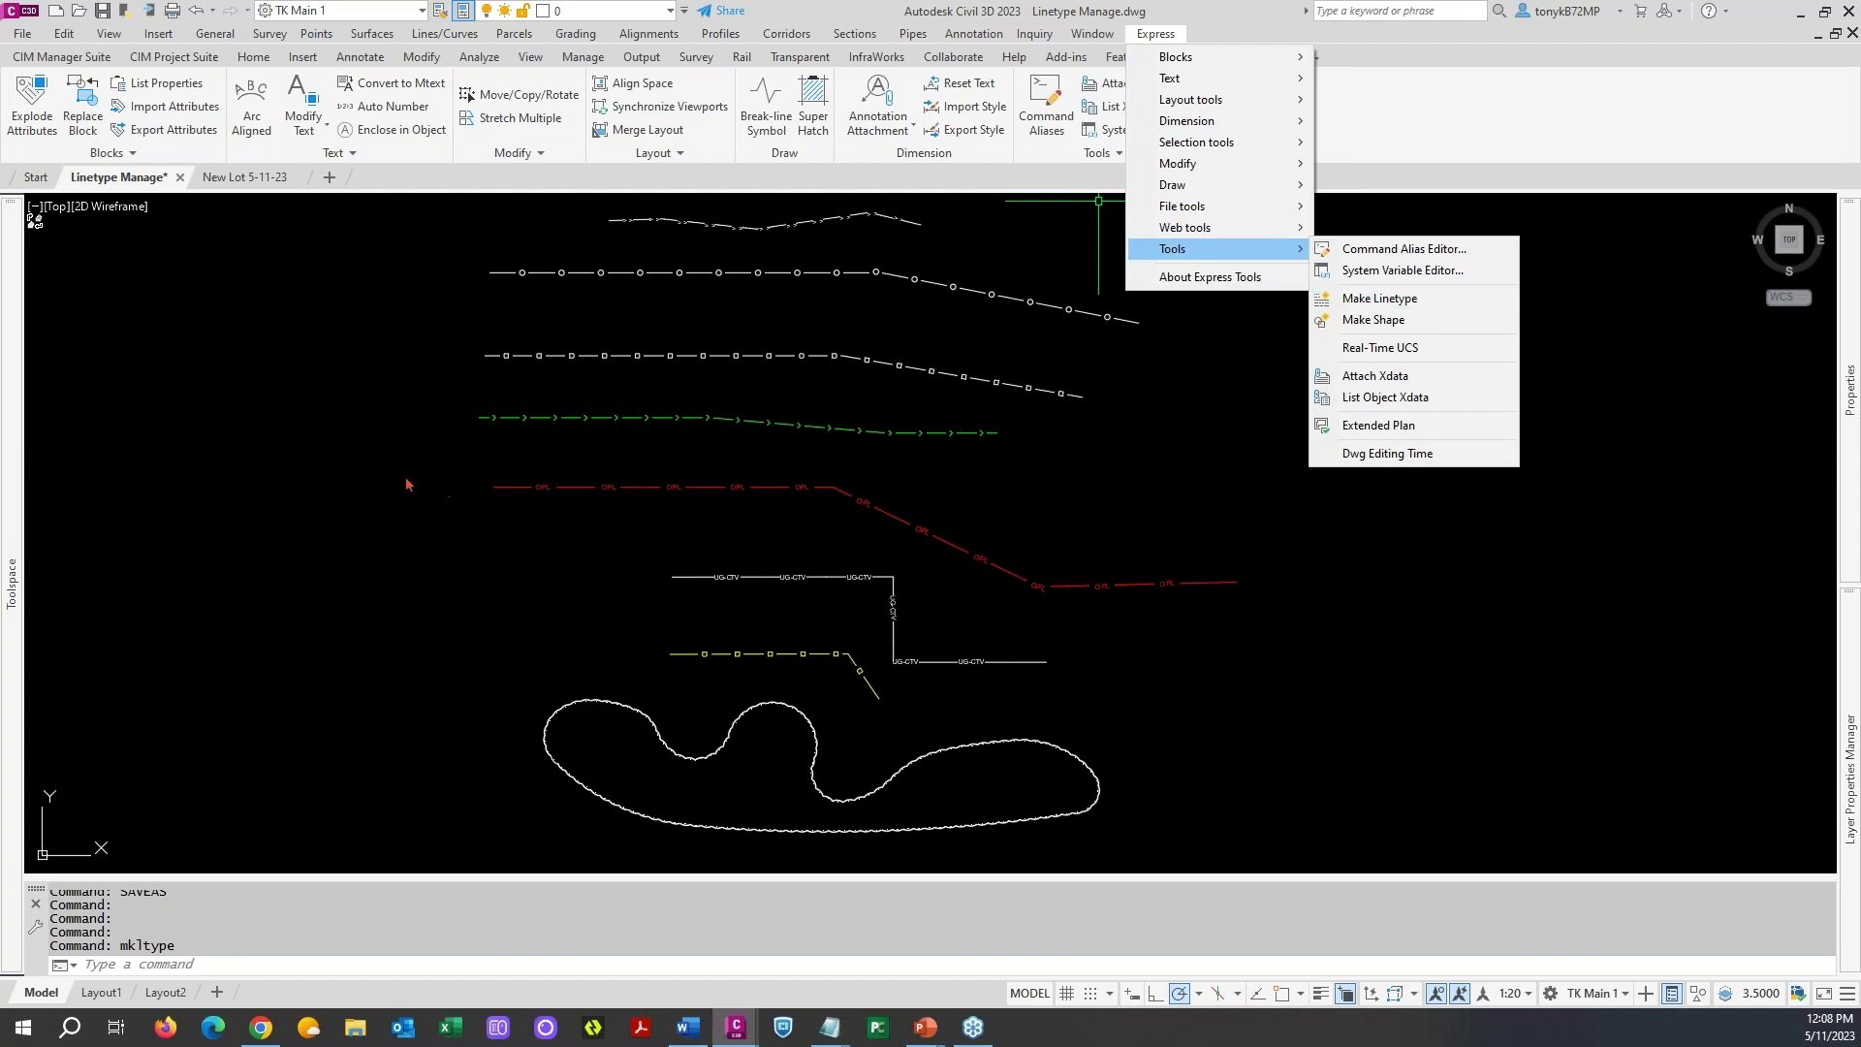
left_click(270, 441)
- Open DesignCenter and view the linetypes stored in the open drawing New Lot 5-11-23.dwg
type("adc")
key("Return")
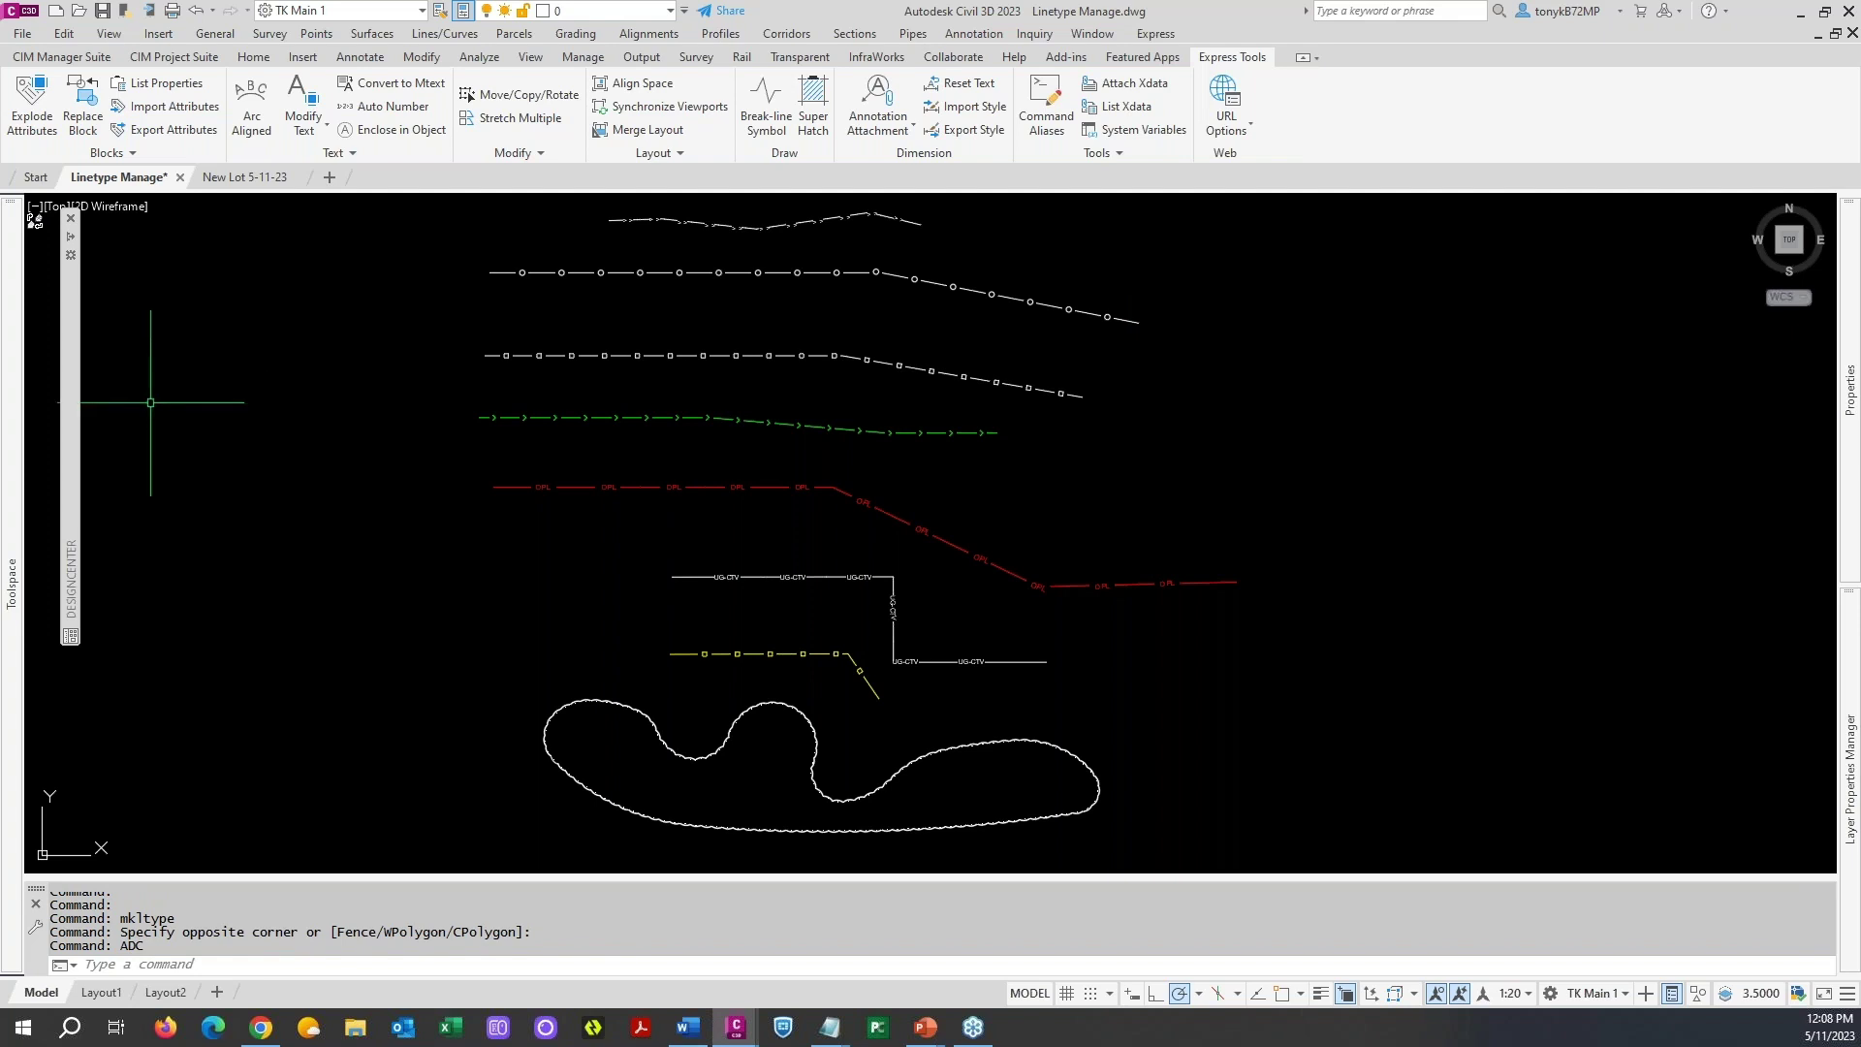
mouse_move(70, 354)
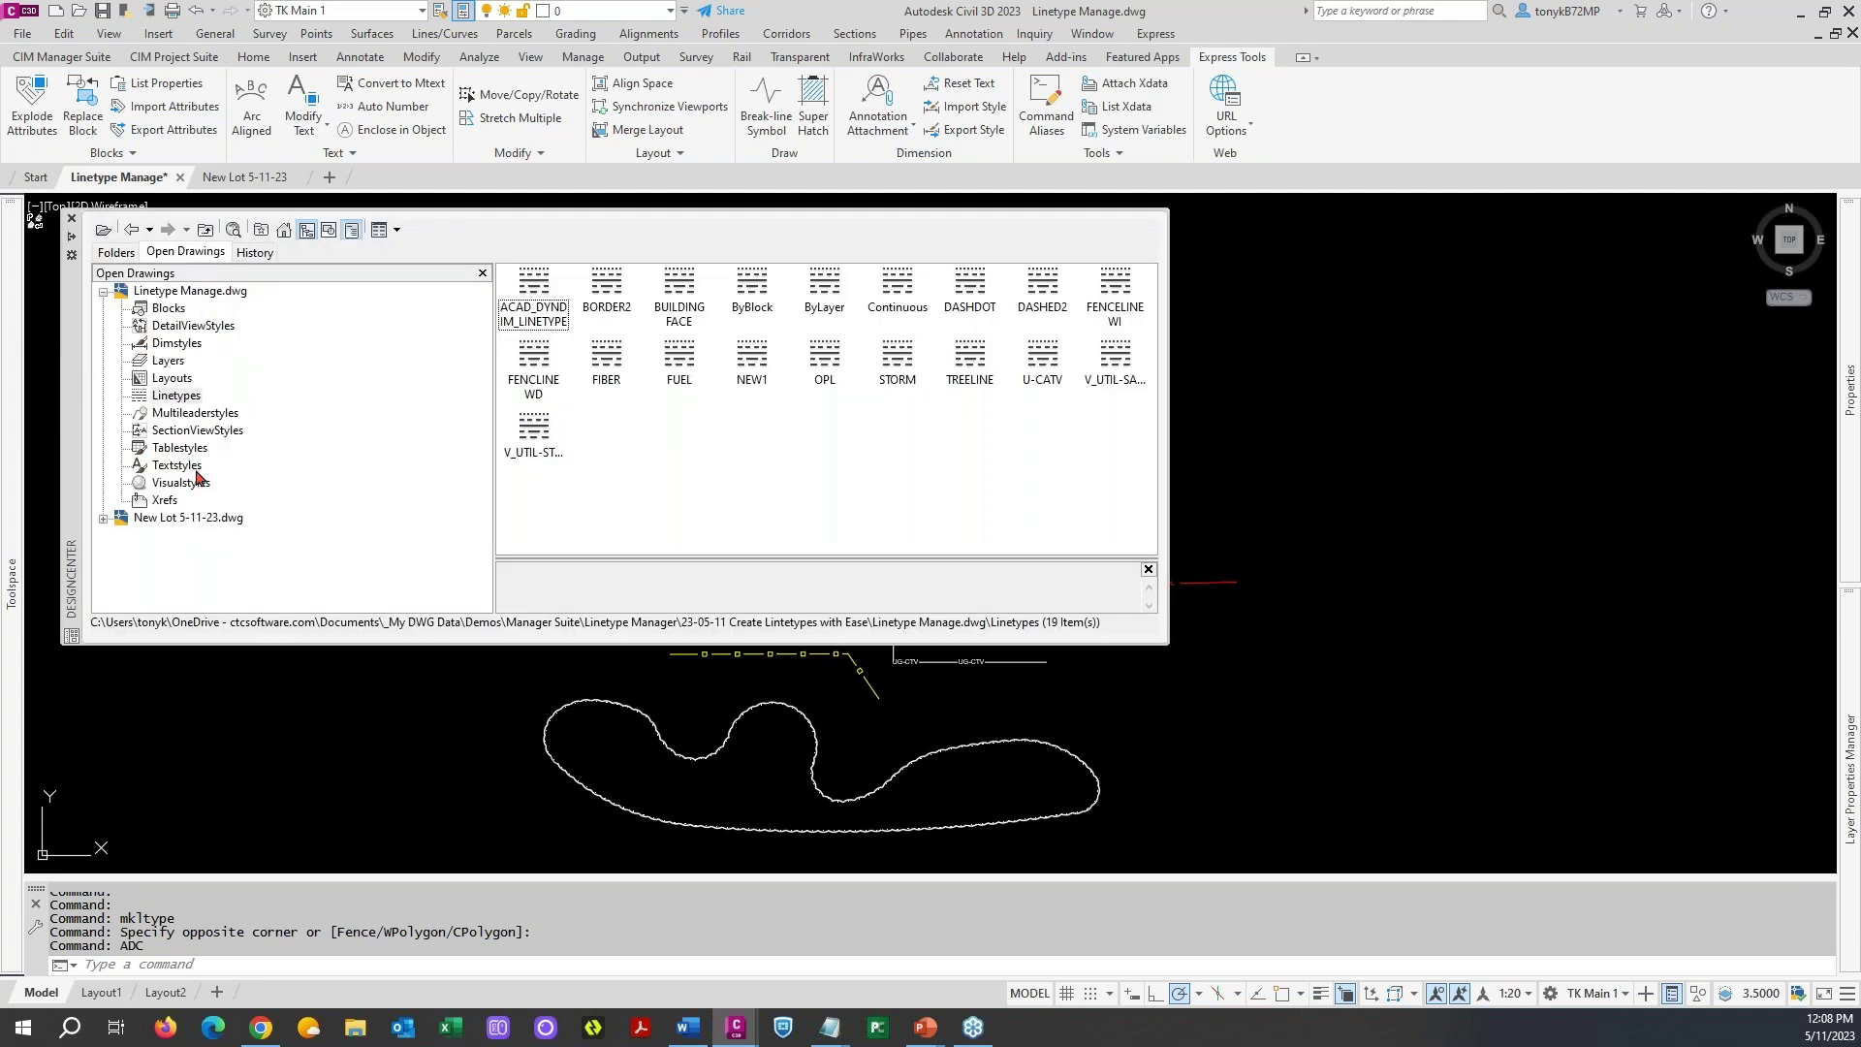
left_click(215, 520)
left_click(103, 520)
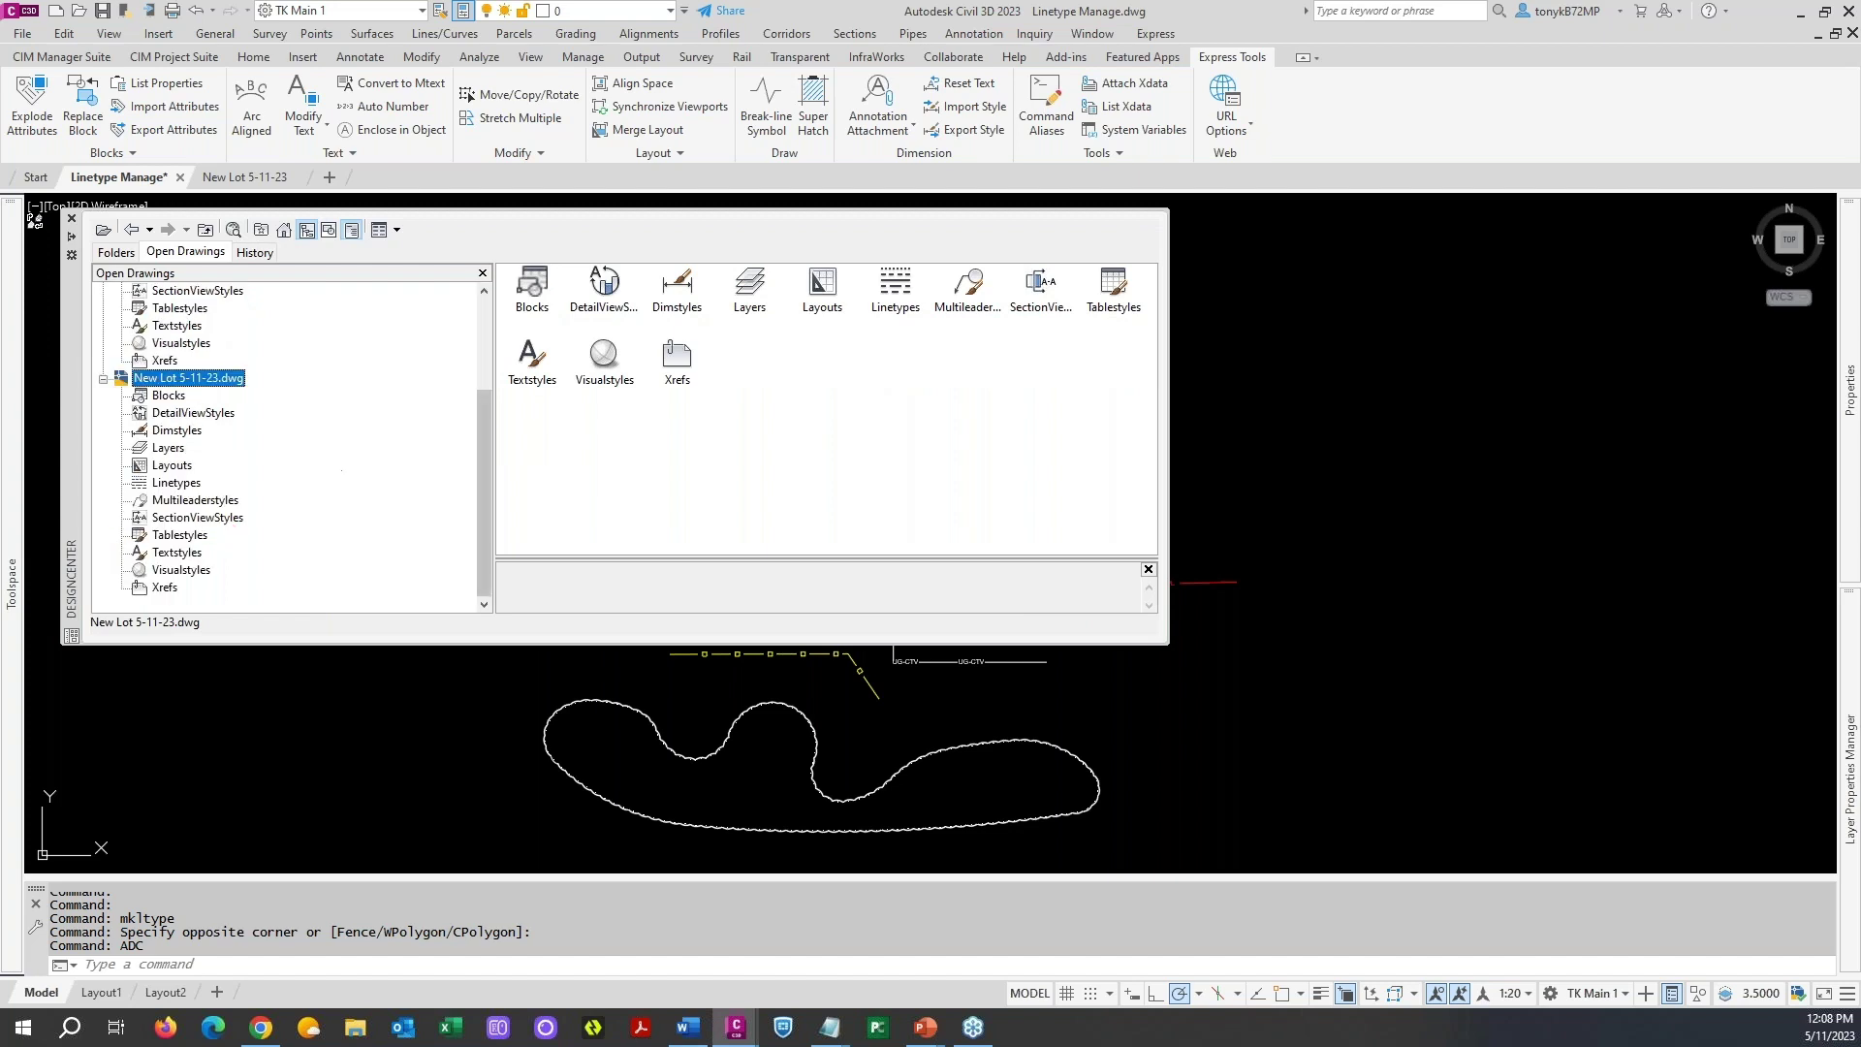
double_click(894, 312)
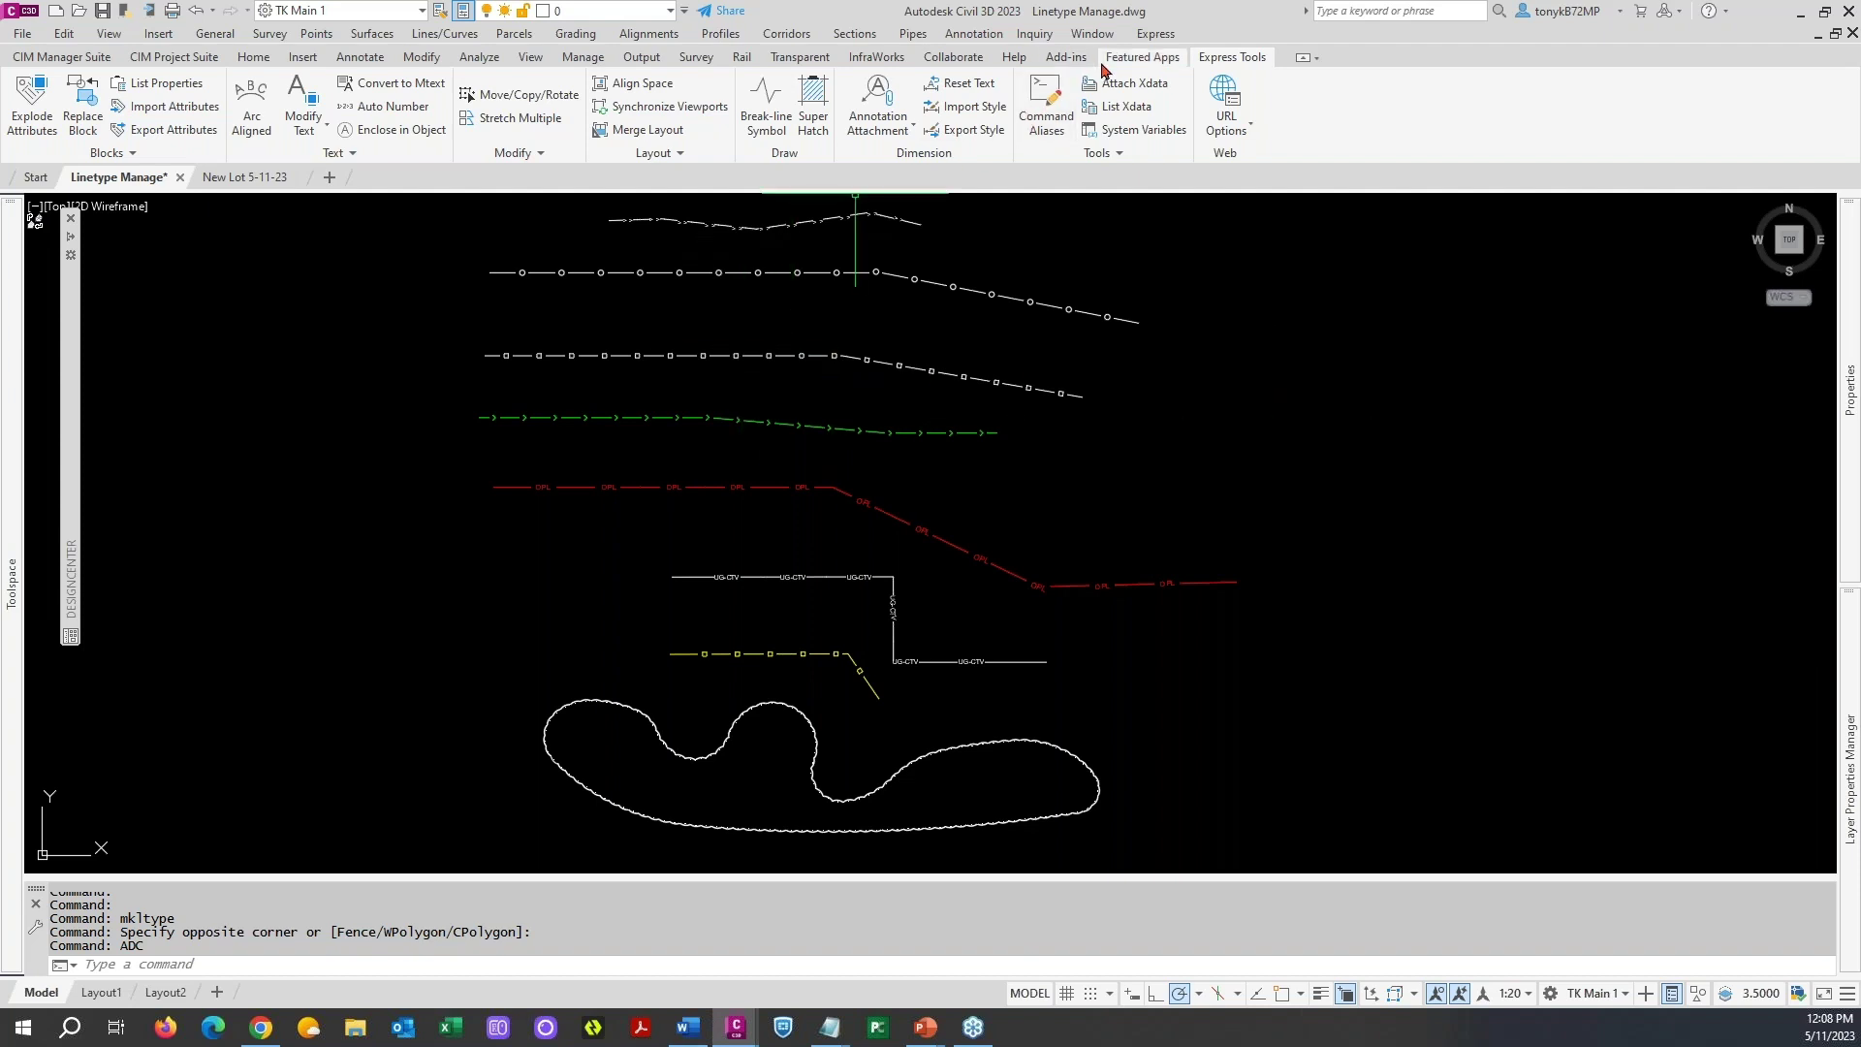
- Launch Linetype Manager from the CIM Manager Suite and move its window slightly upward
left_click(50, 60)
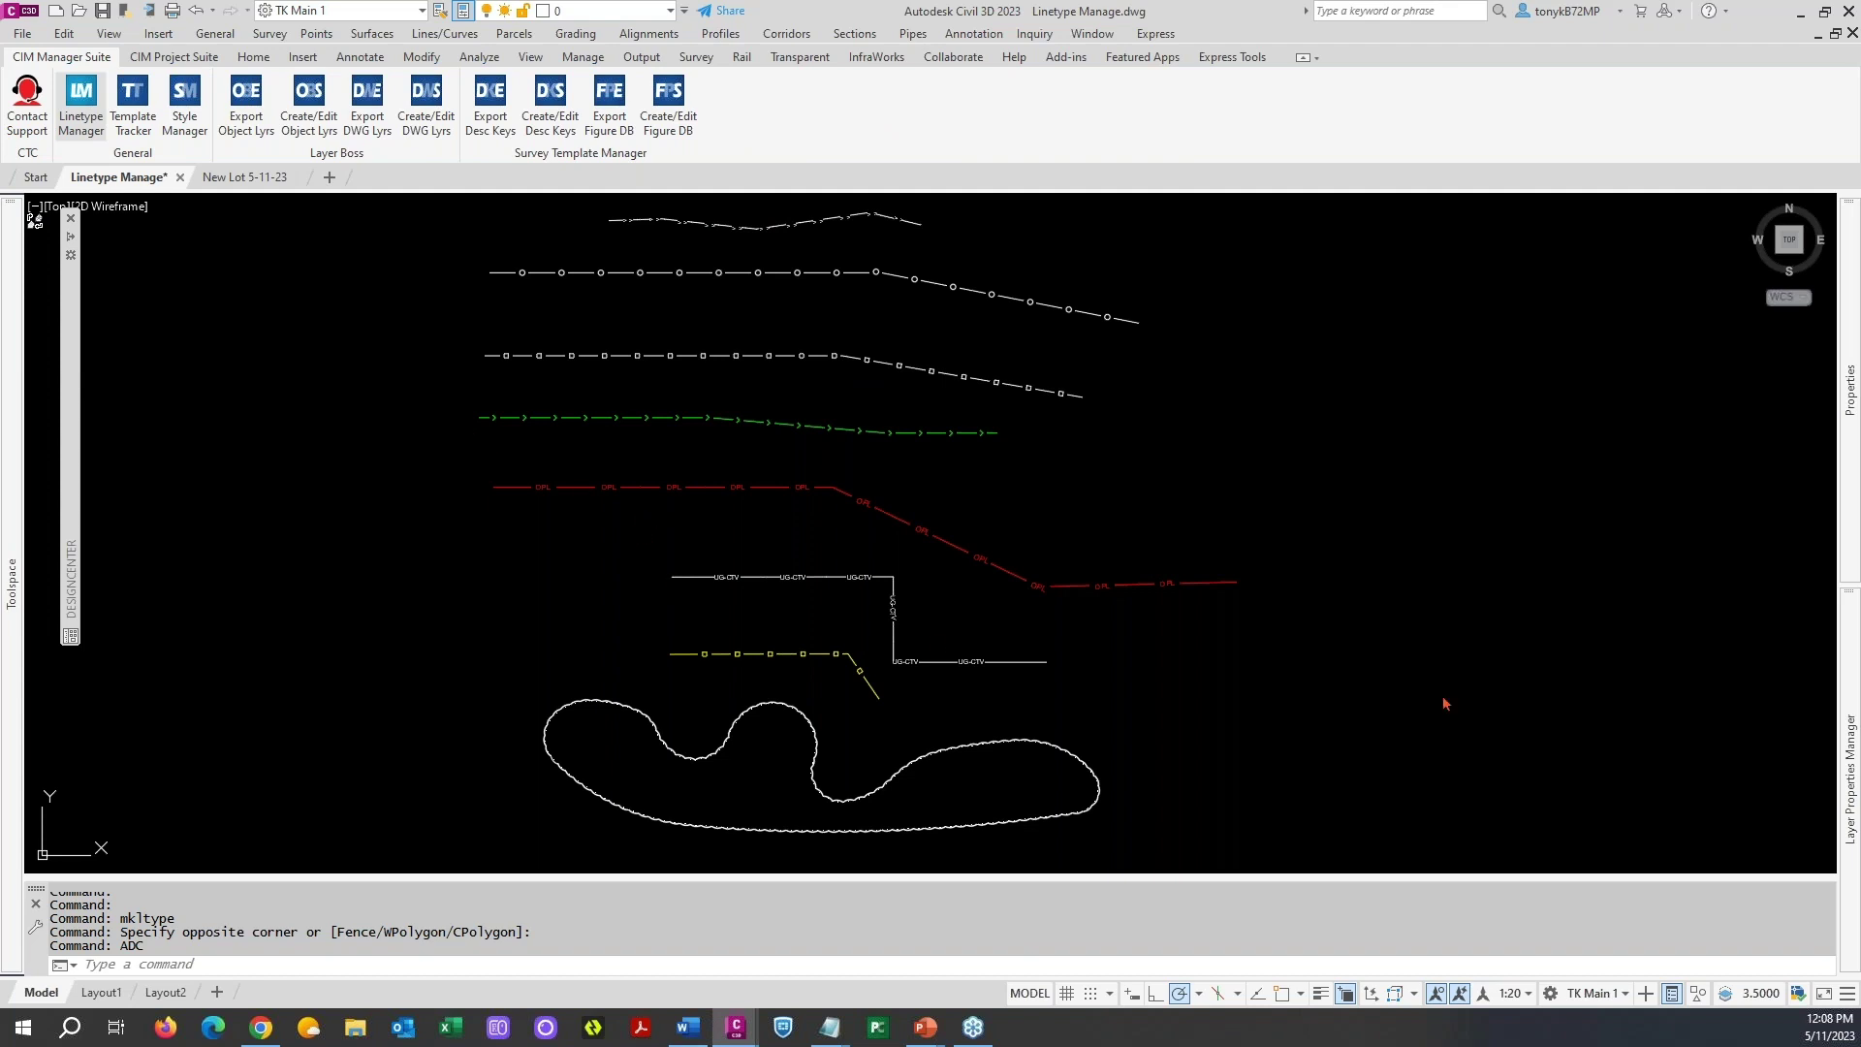
left_click(80, 97)
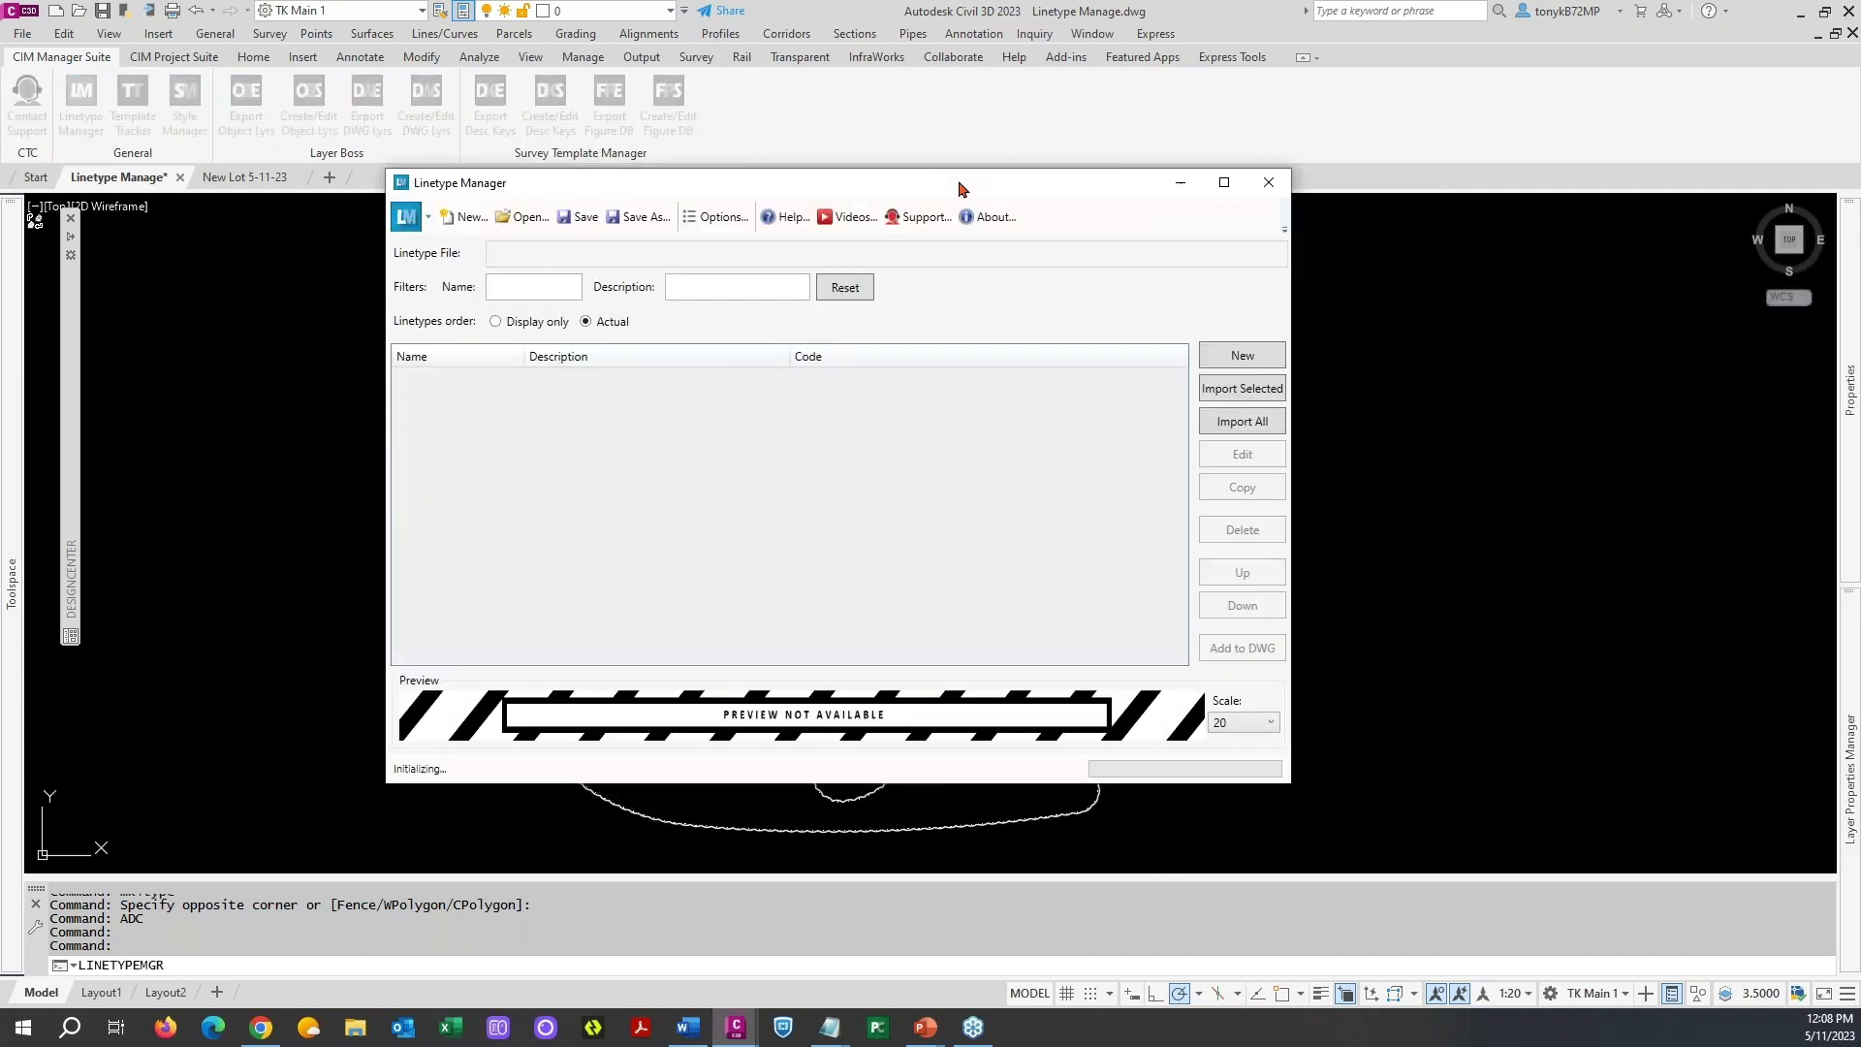
left_click_drag(960, 187, 995, 160)
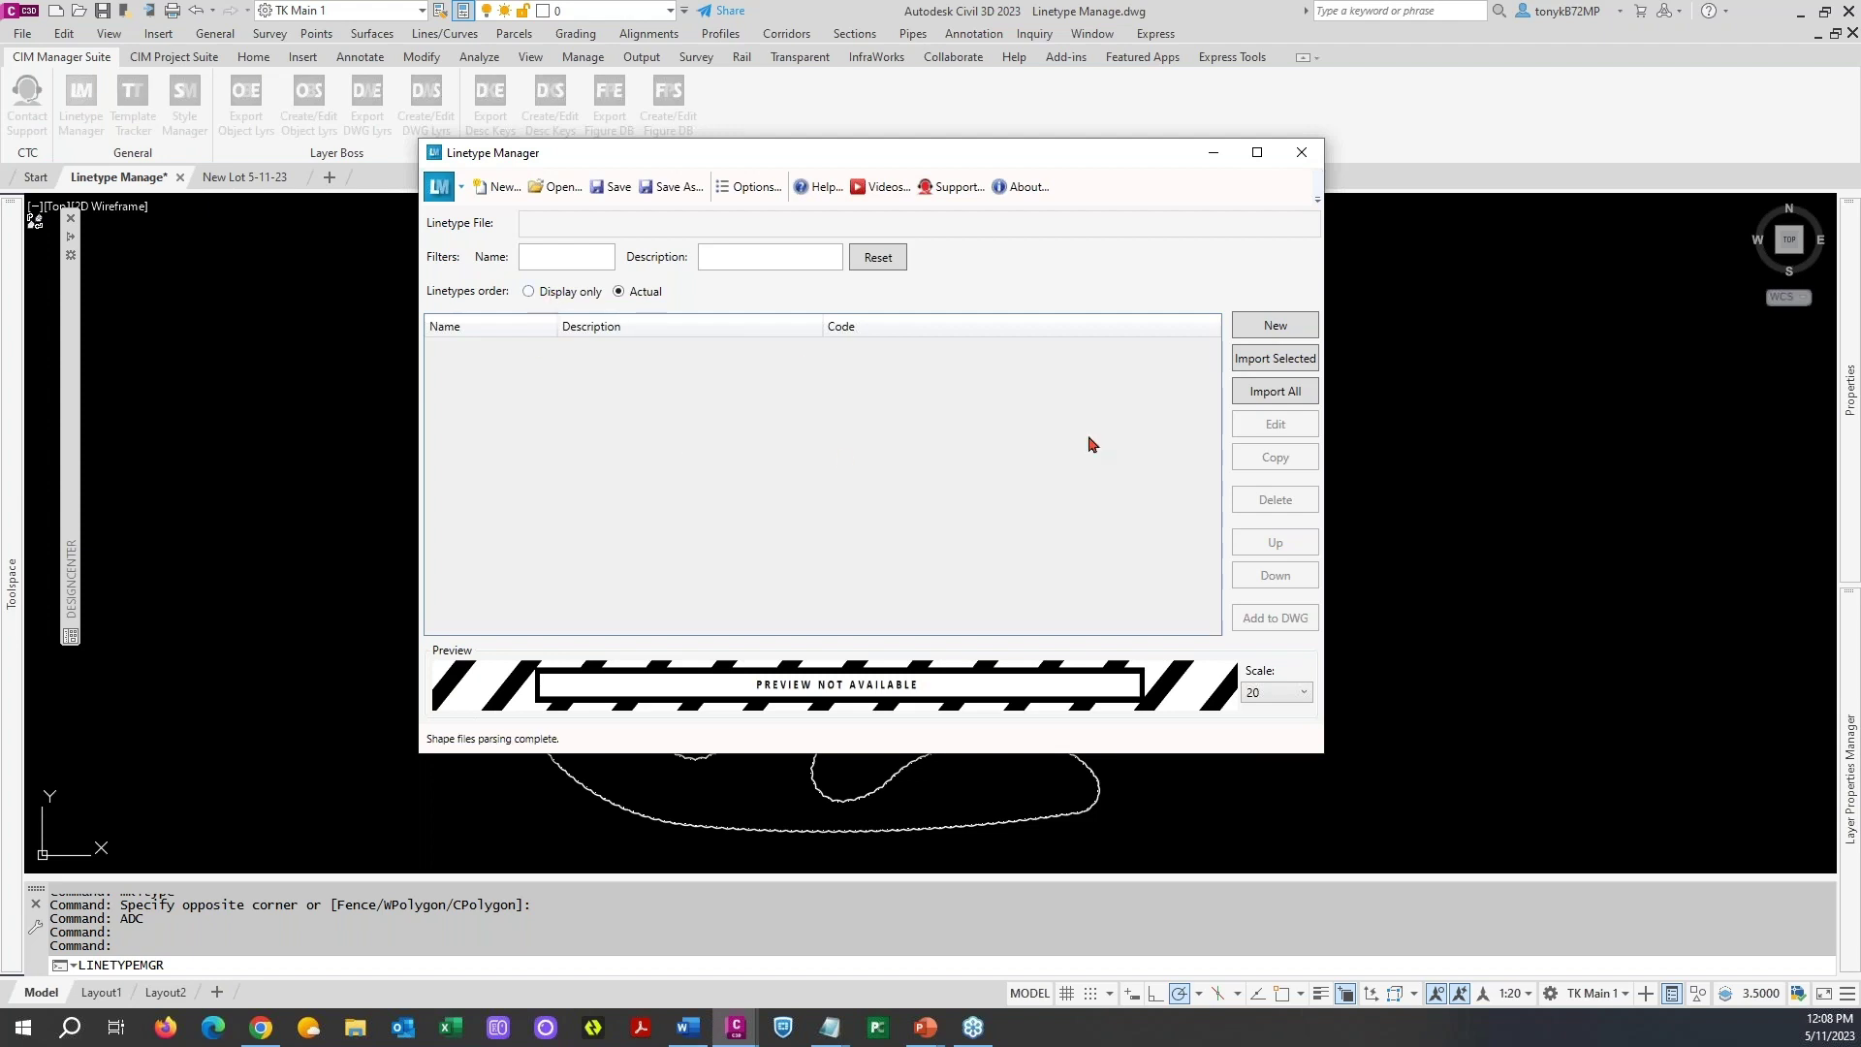
- Open the Linetype Editor for a new linetype, view the available component types, and cancel it
left_click(1273, 329)
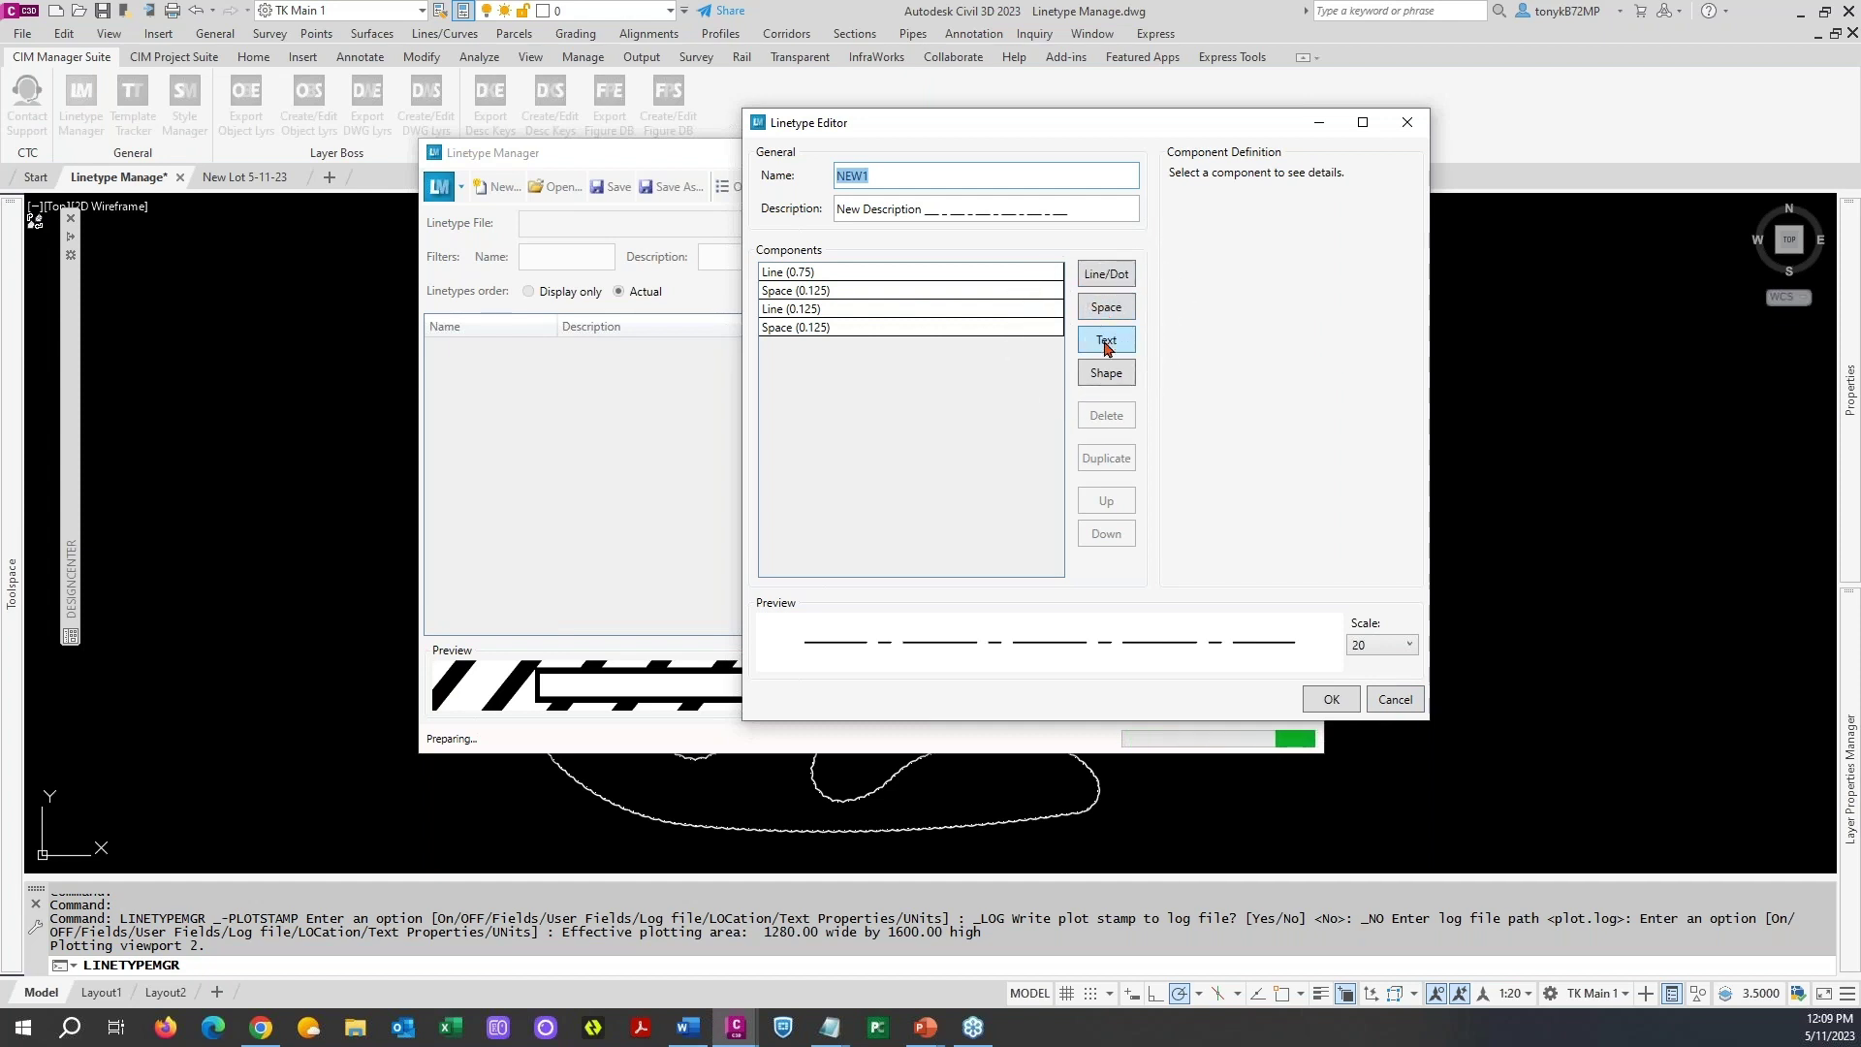
left_click(1105, 373)
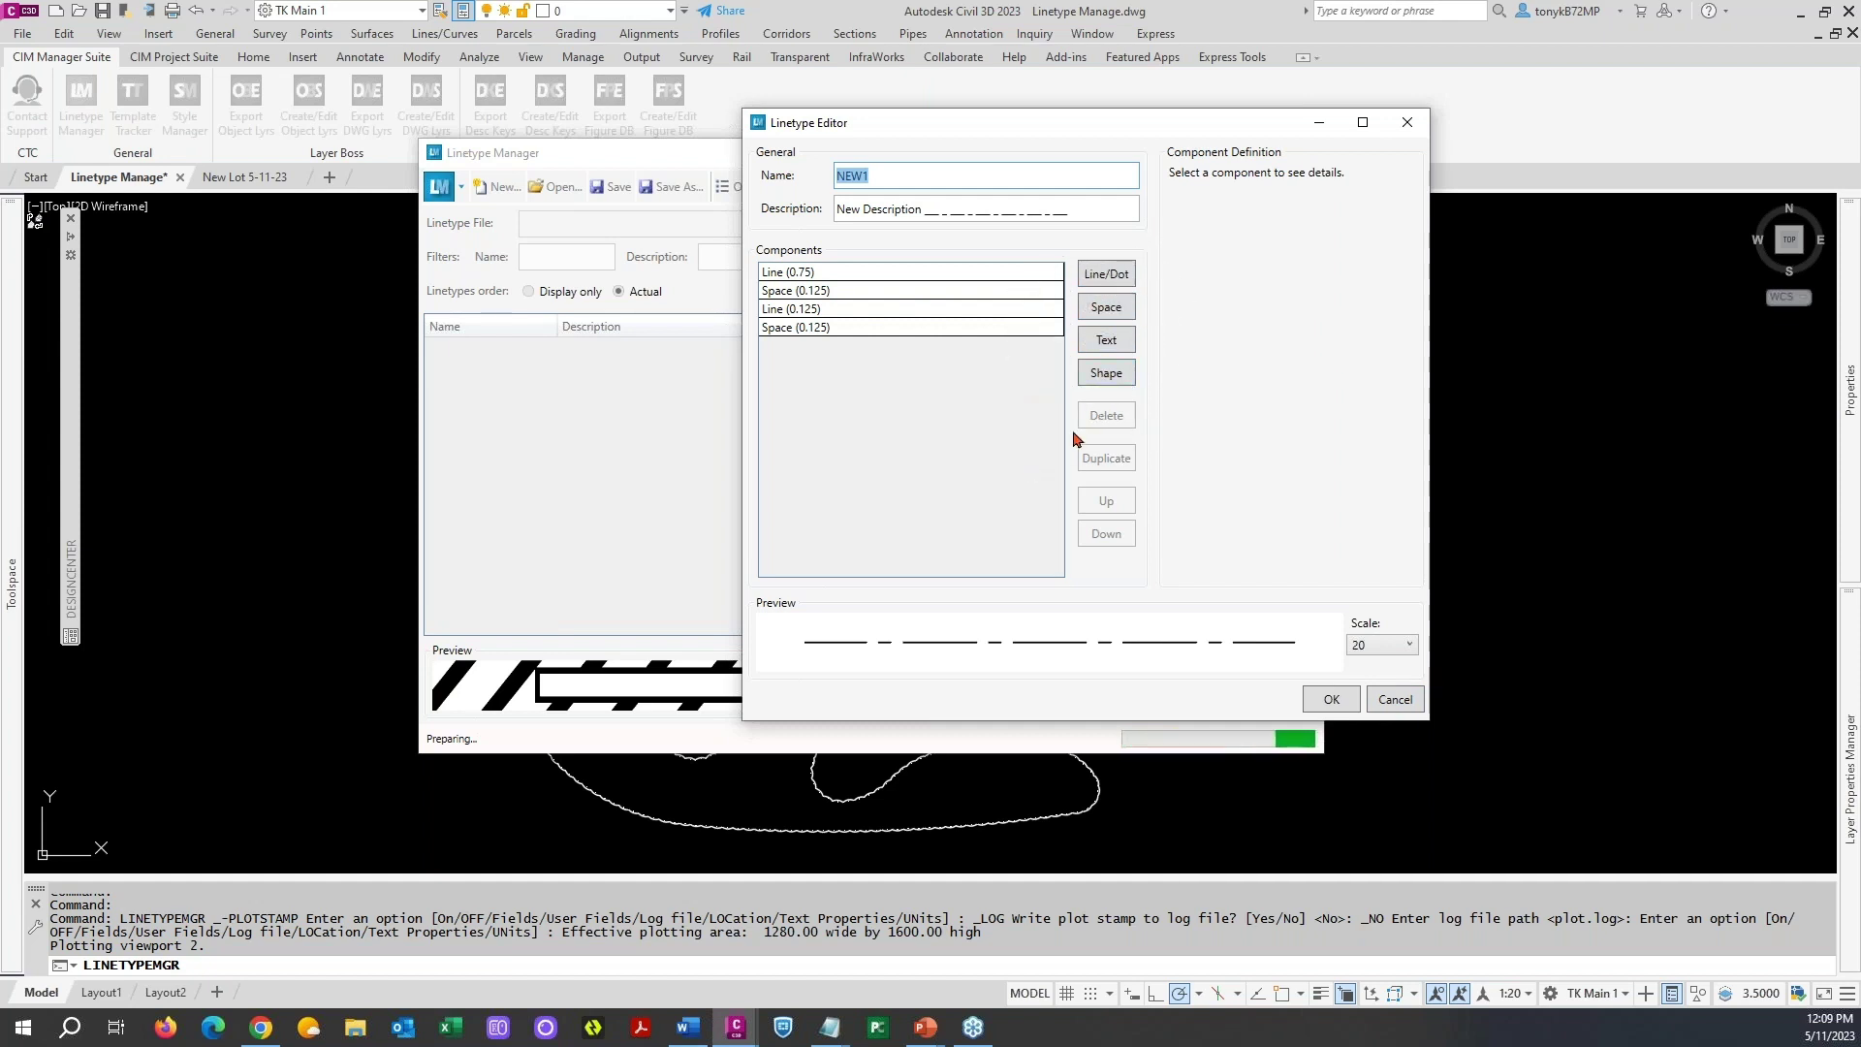
left_click(1396, 700)
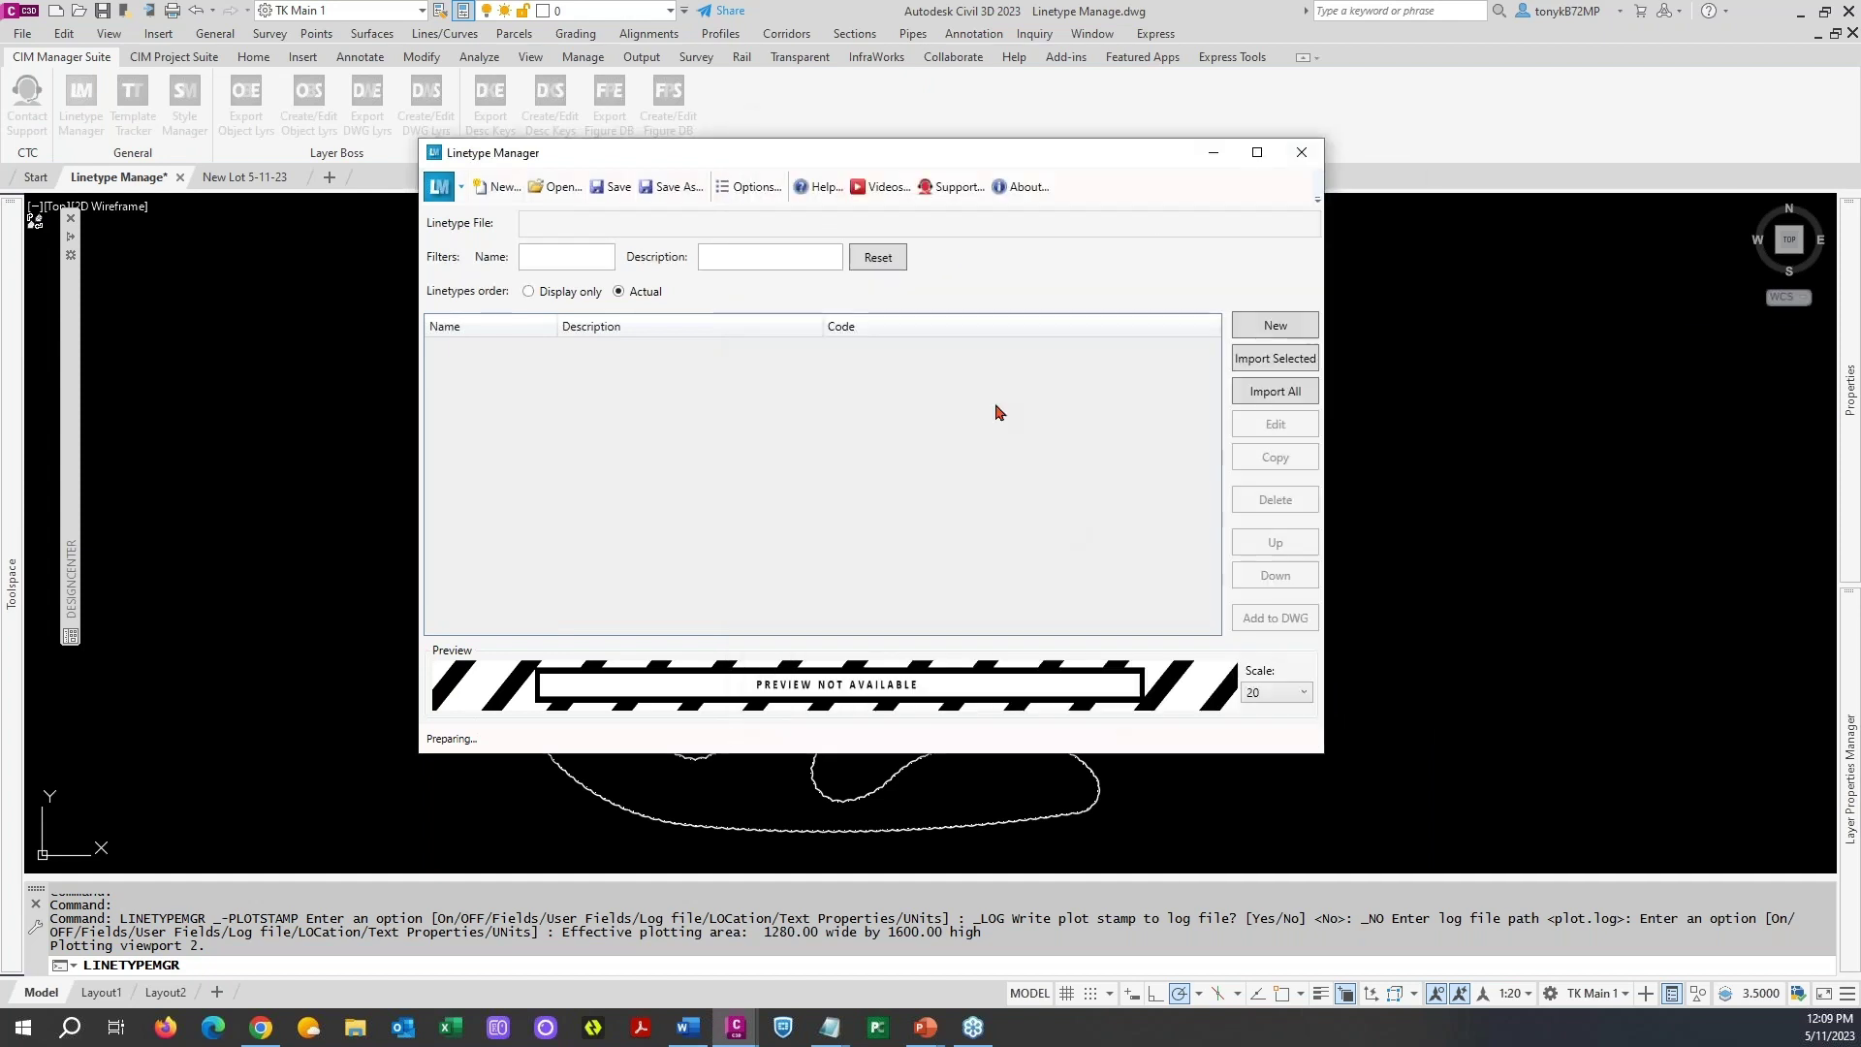
- Look over Linetype Manager's file commands and start a new linetype file
left_click(460, 189)
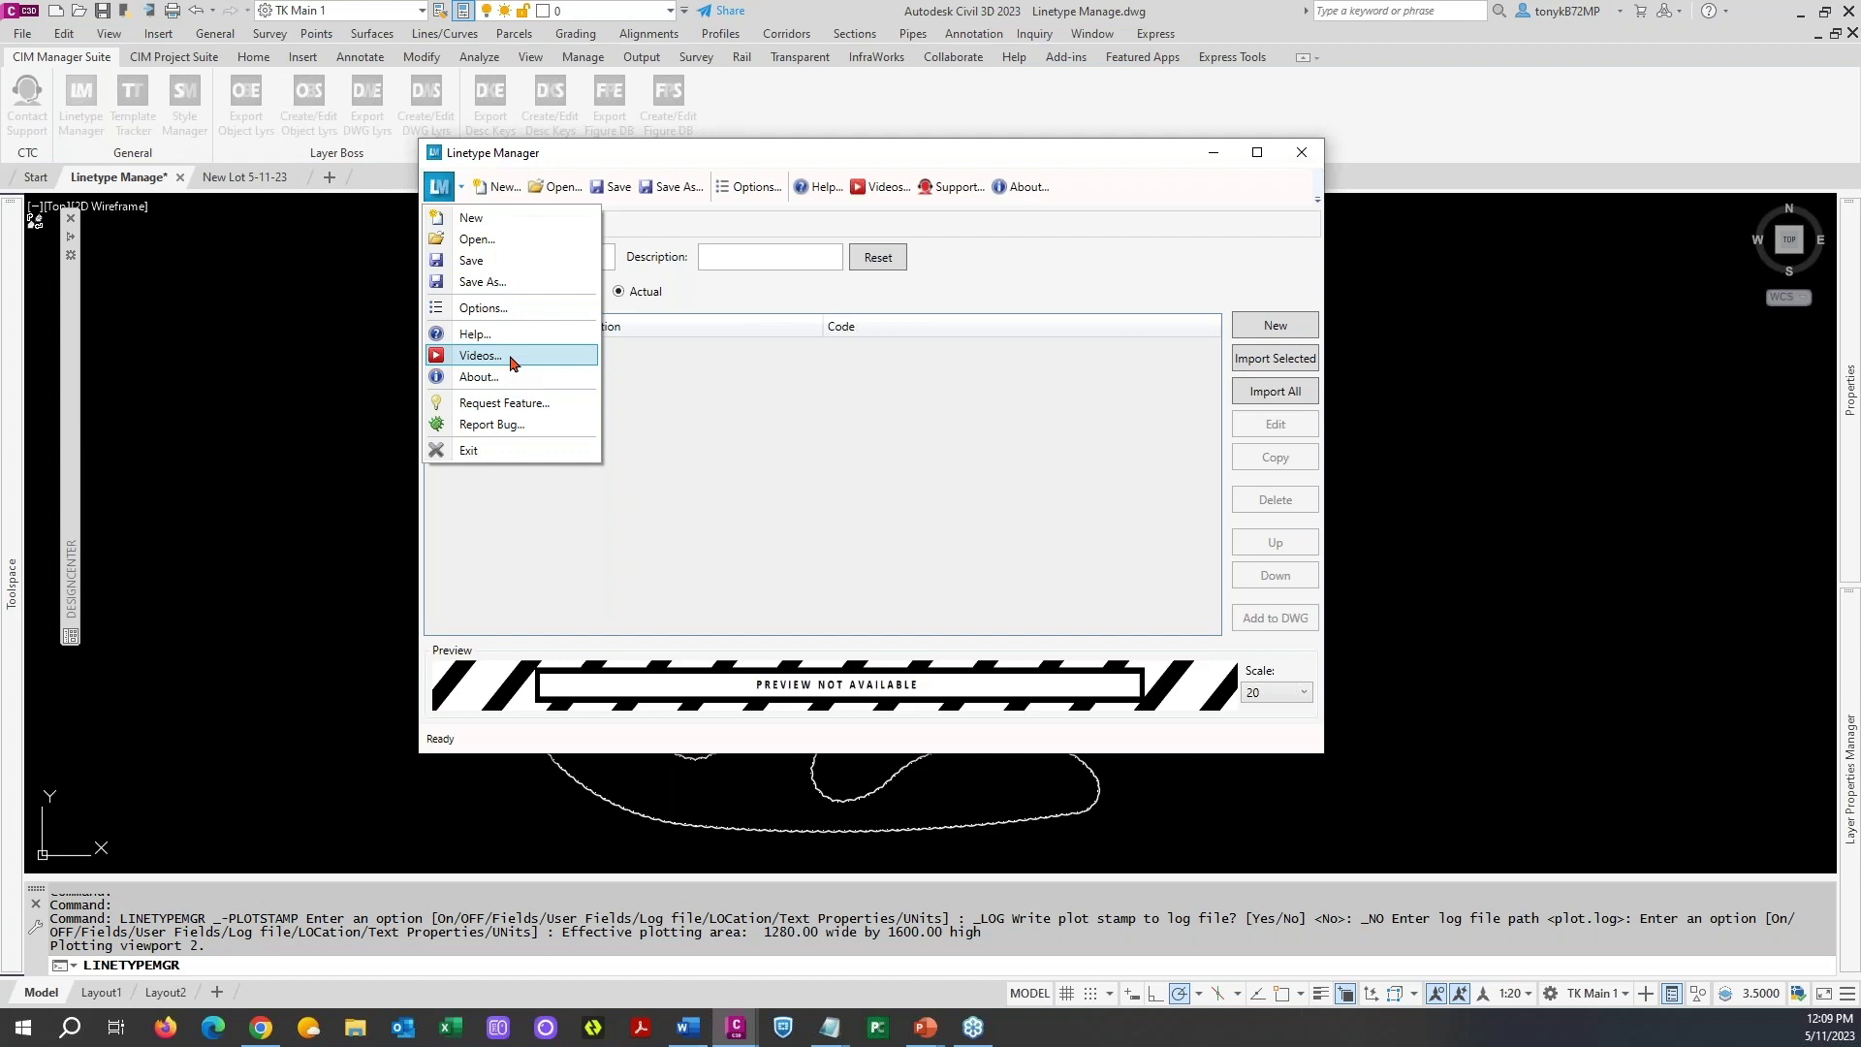
left_click(498, 190)
left_click(497, 191)
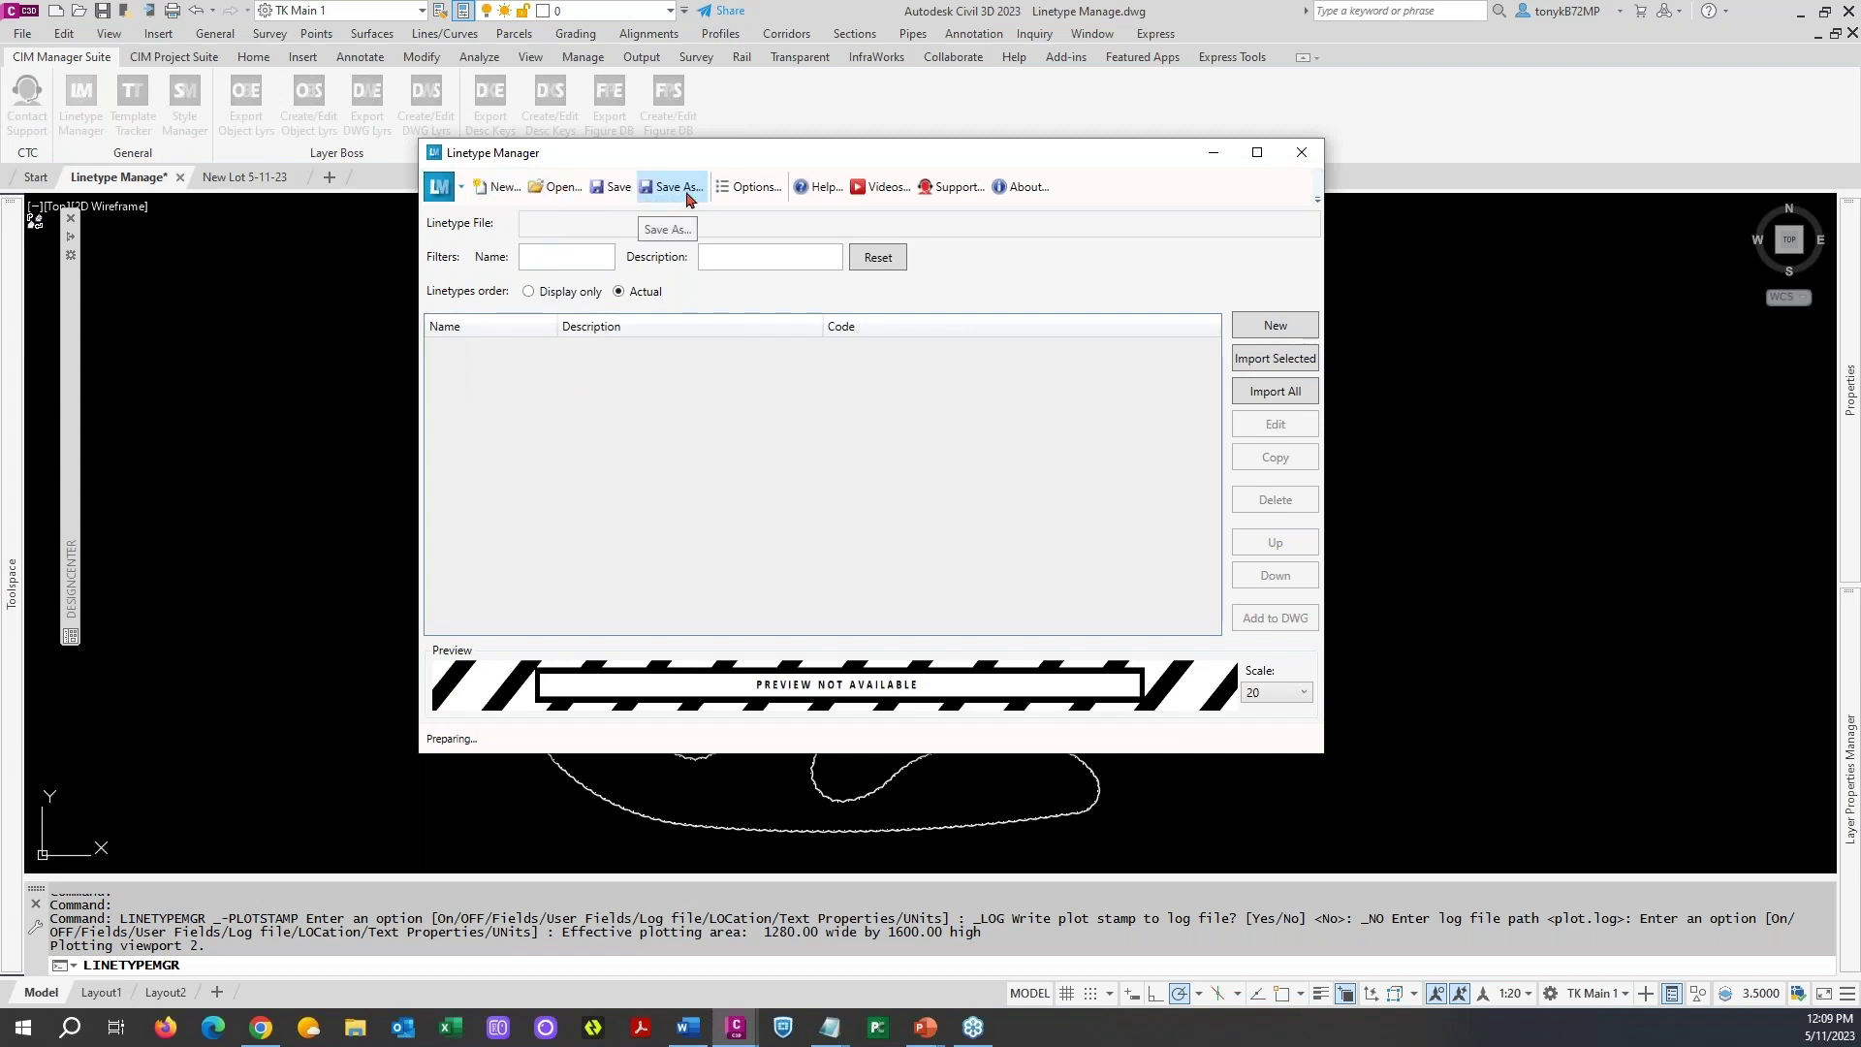
- Open the acad.lin linetype file in Linetype Manager
left_click(553, 187)
left_click(888, 350)
left_click(1316, 711)
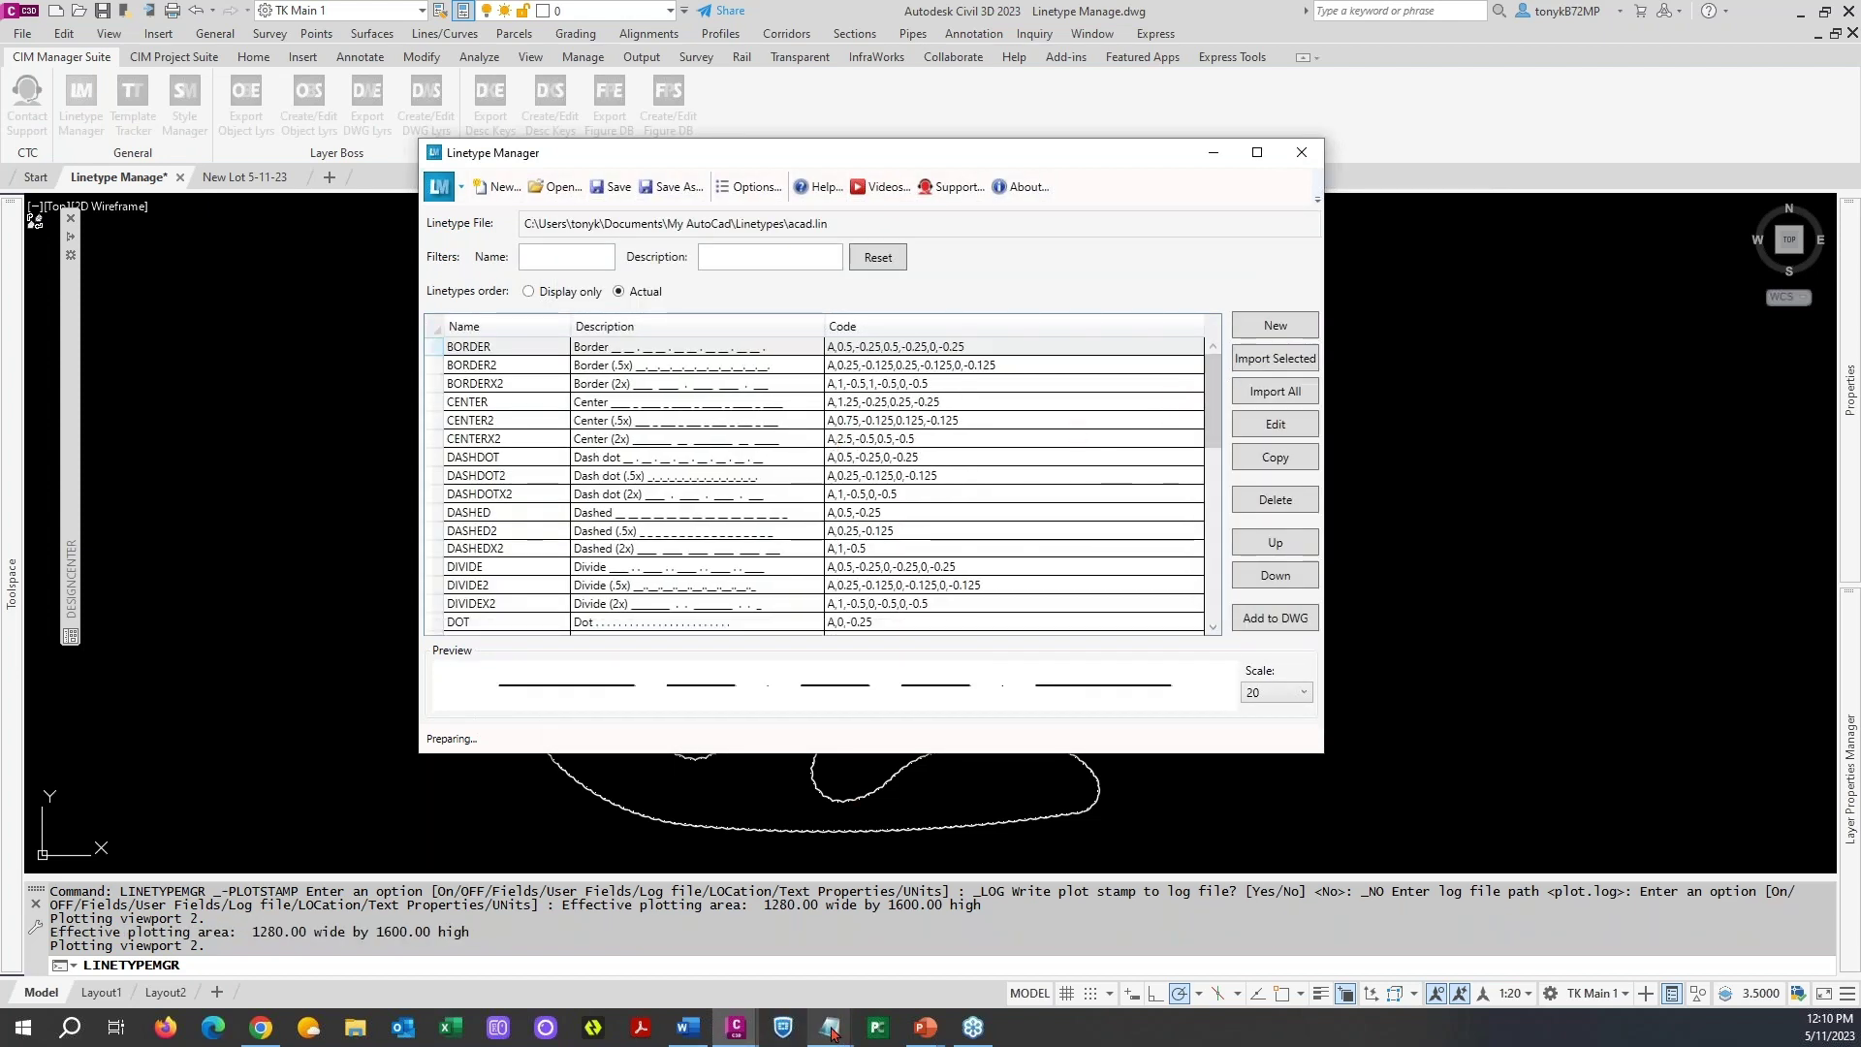
- Switch to acad.lin in Notepad and arrange it beside Linetype Manager to compare the raw definitions with the linetype table
mouse_move(830, 1027)
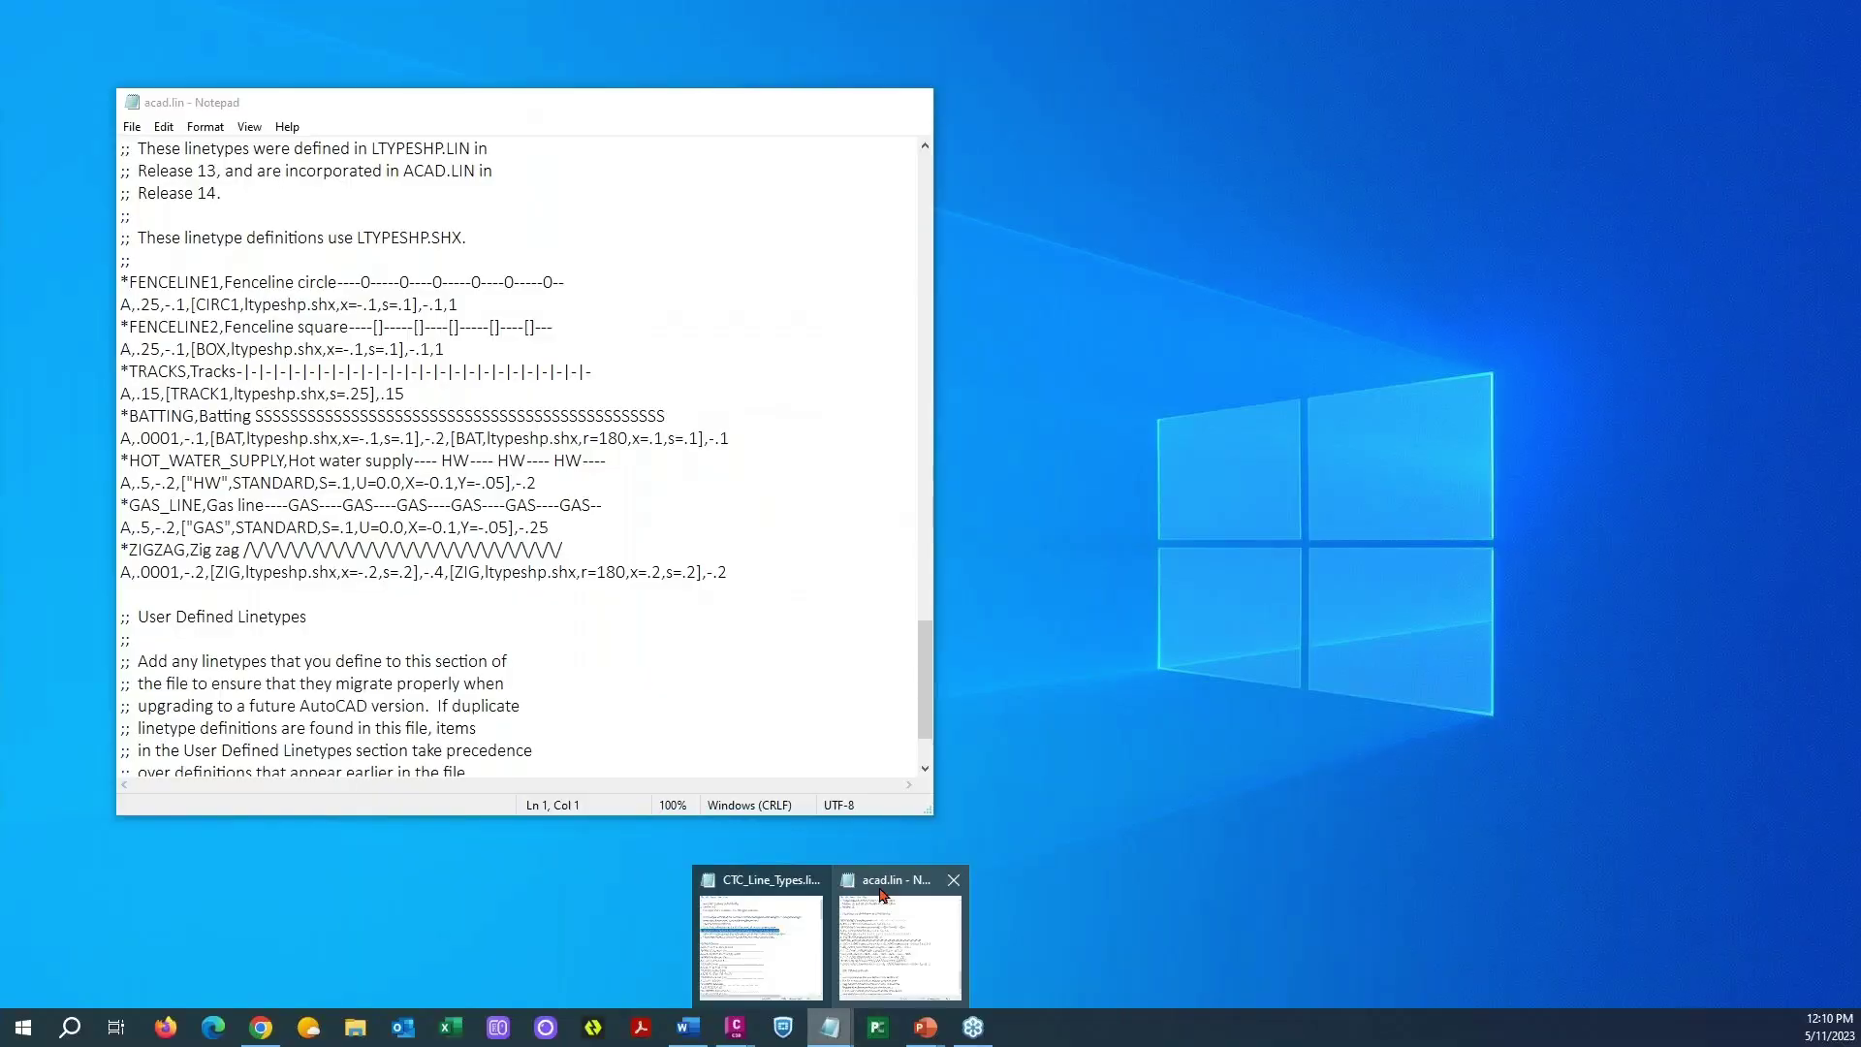
left_click(882, 893)
left_click_drag(743, 94, 1536, 105)
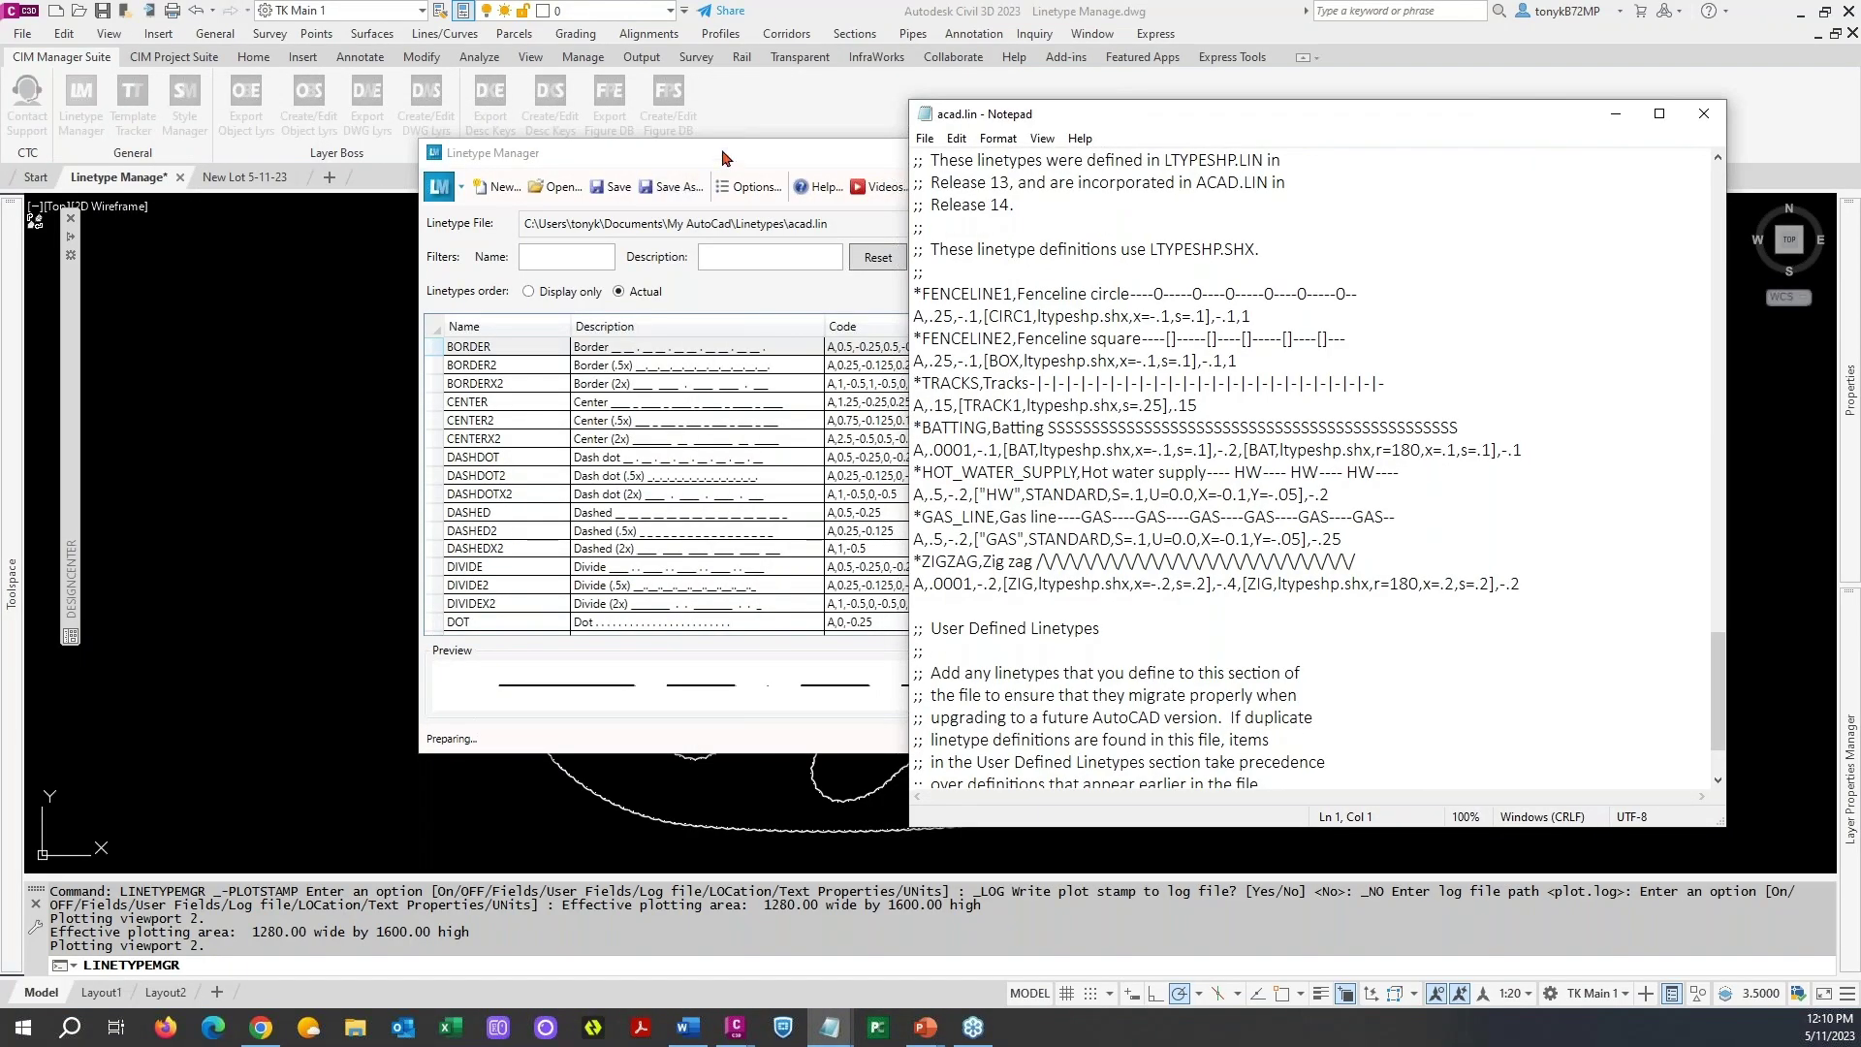
left_click(727, 152)
left_click_drag(605, 142, 303, 96)
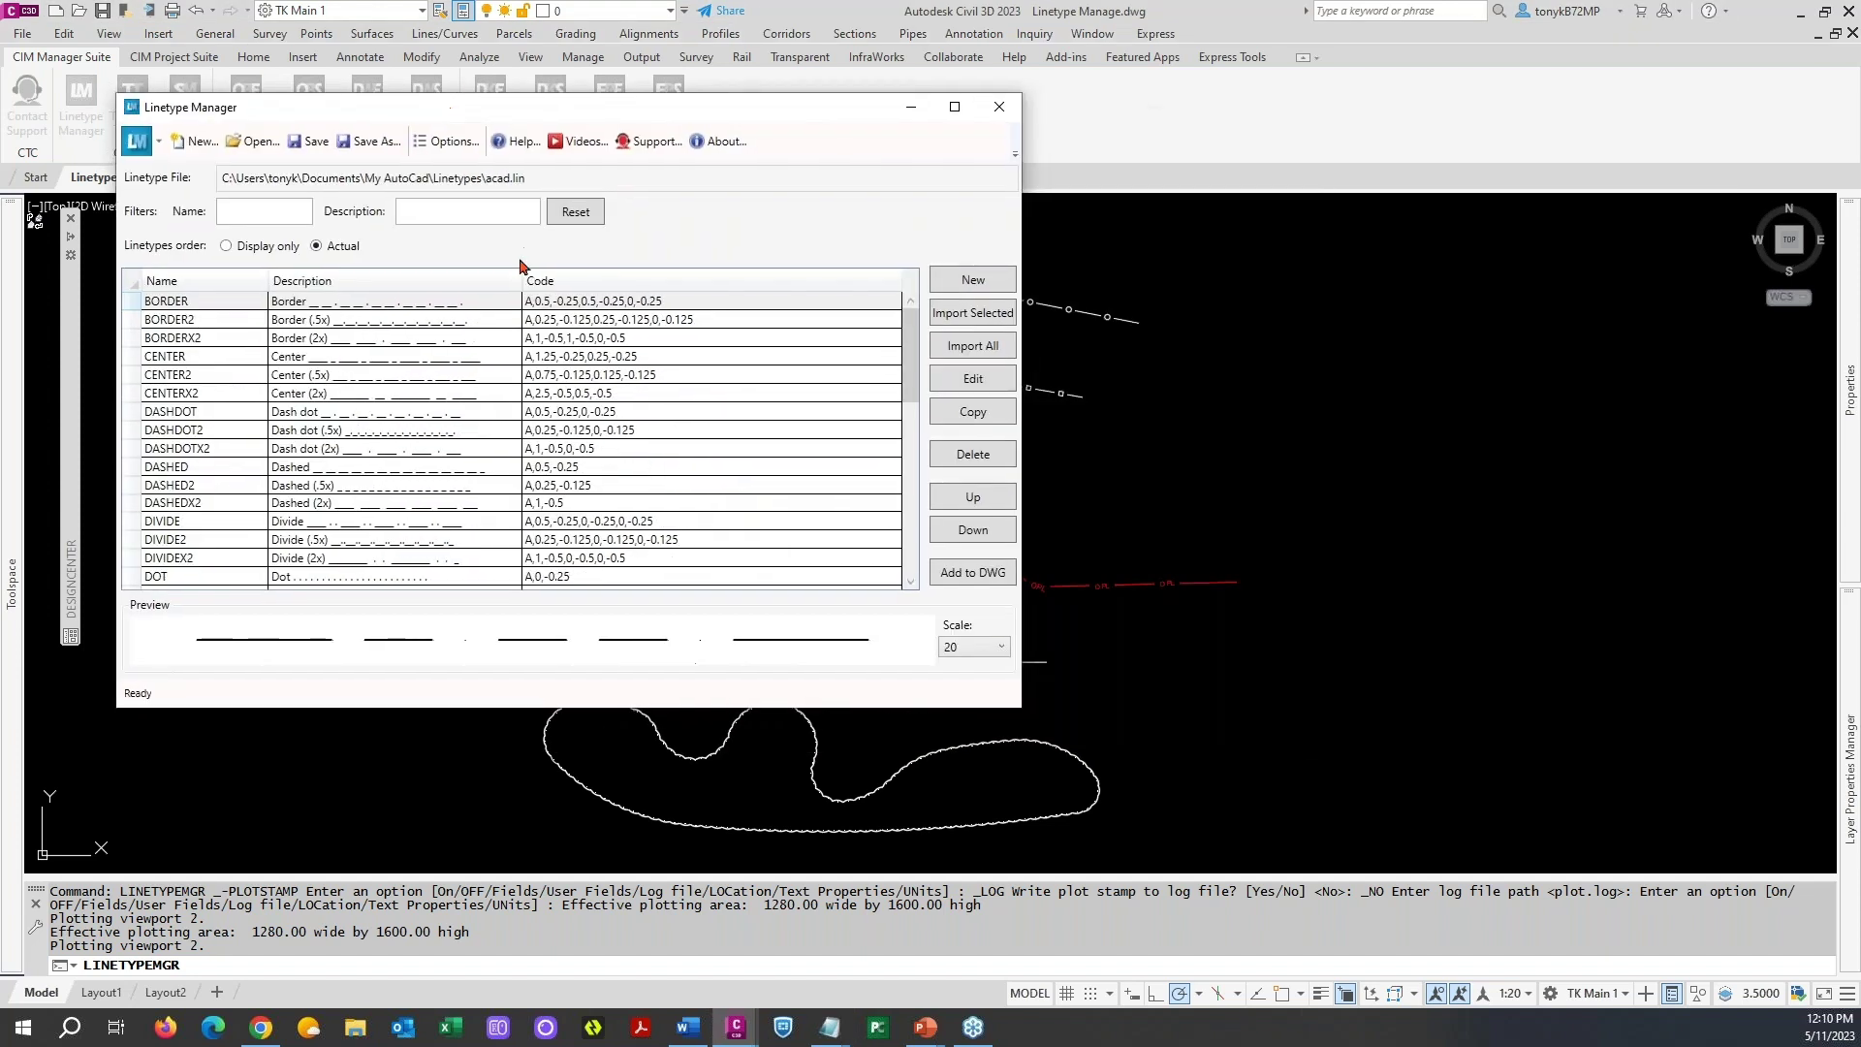
left_click(821, 1032)
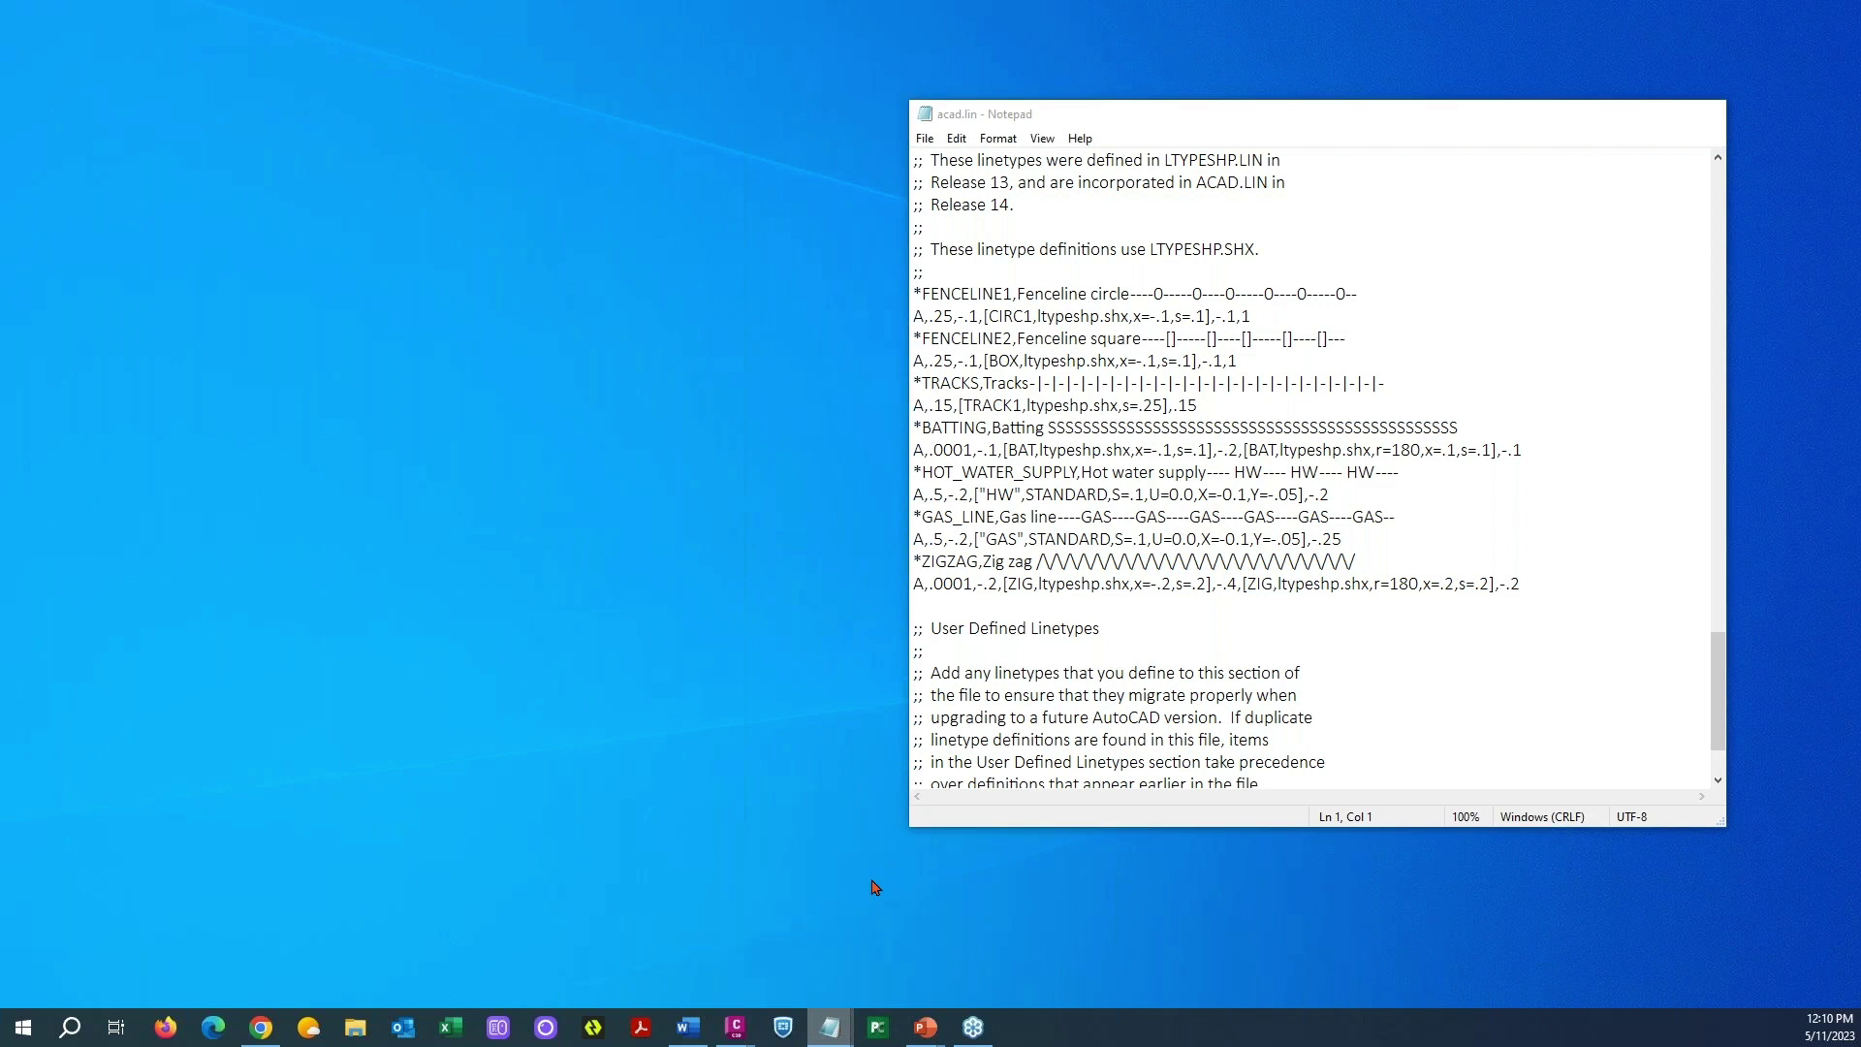
left_click(873, 887)
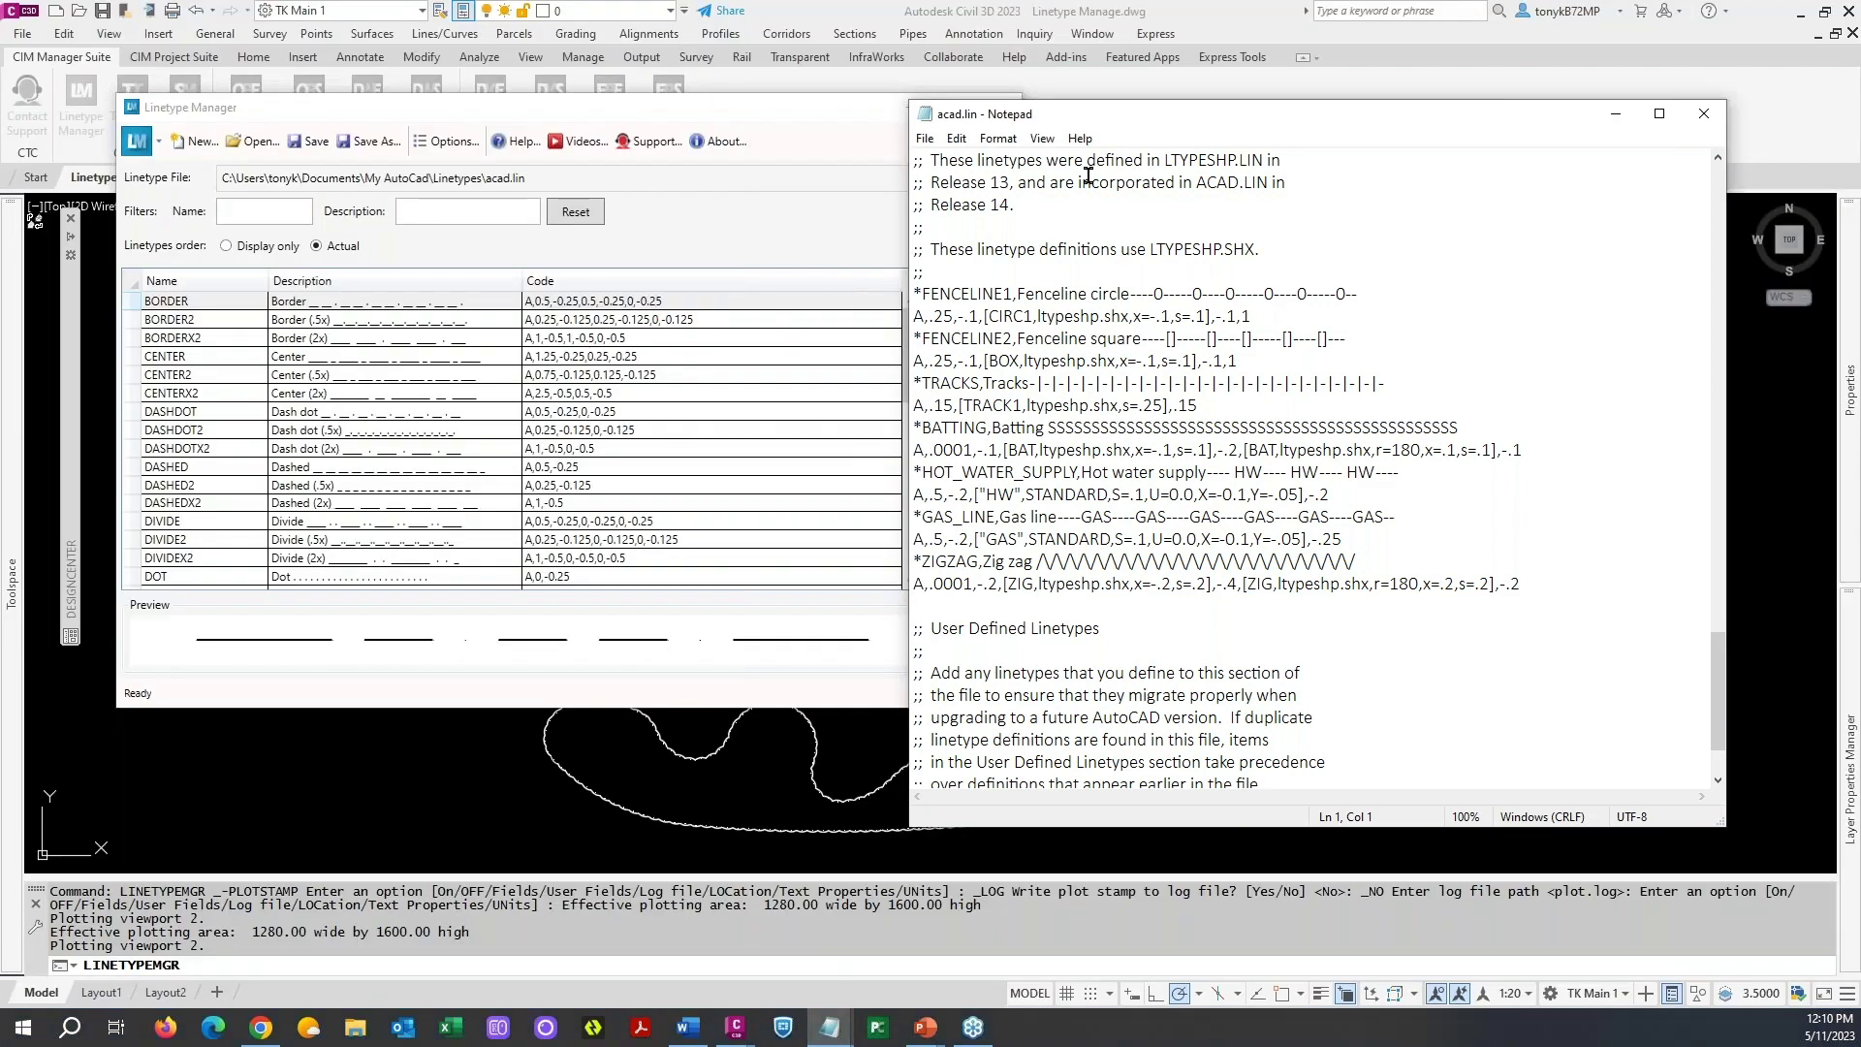
left_click_drag(1185, 126, 1271, 102)
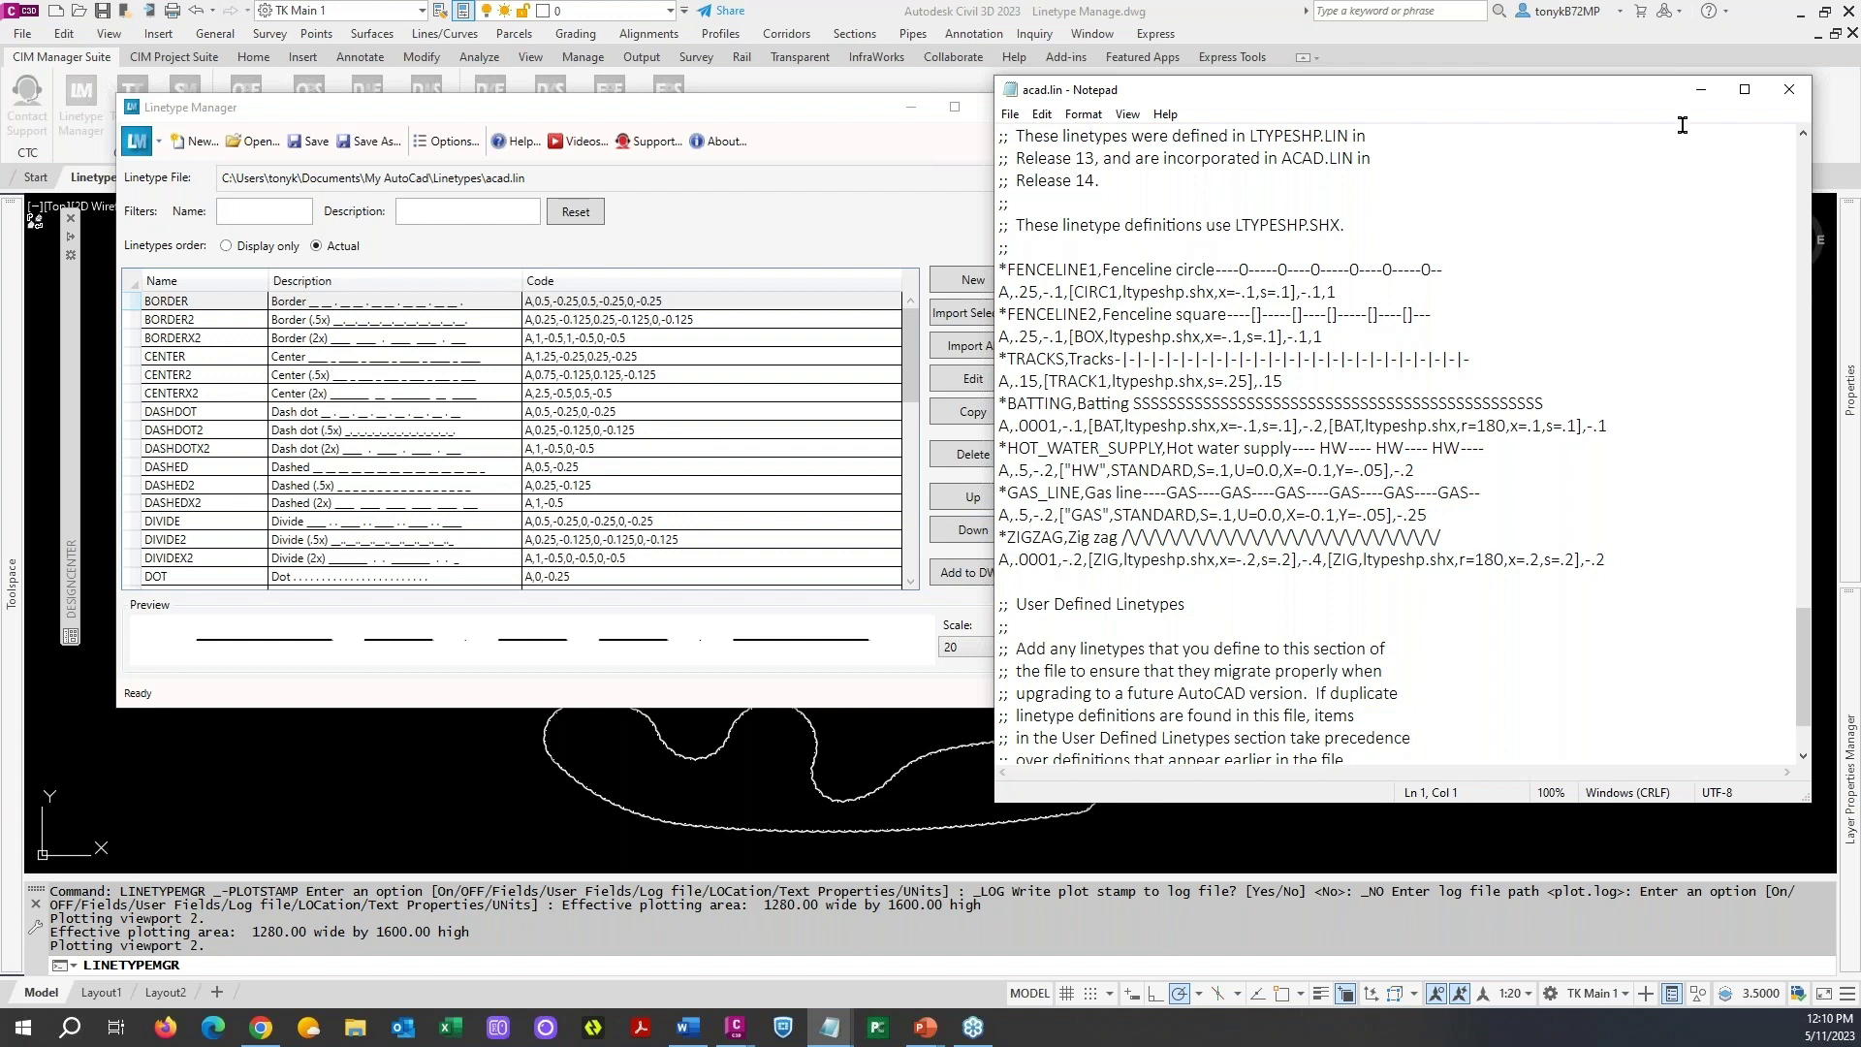
- Minimize the Notepad file, move Linetype Manager back toward the middle and look over its linetype list
left_click(1699, 89)
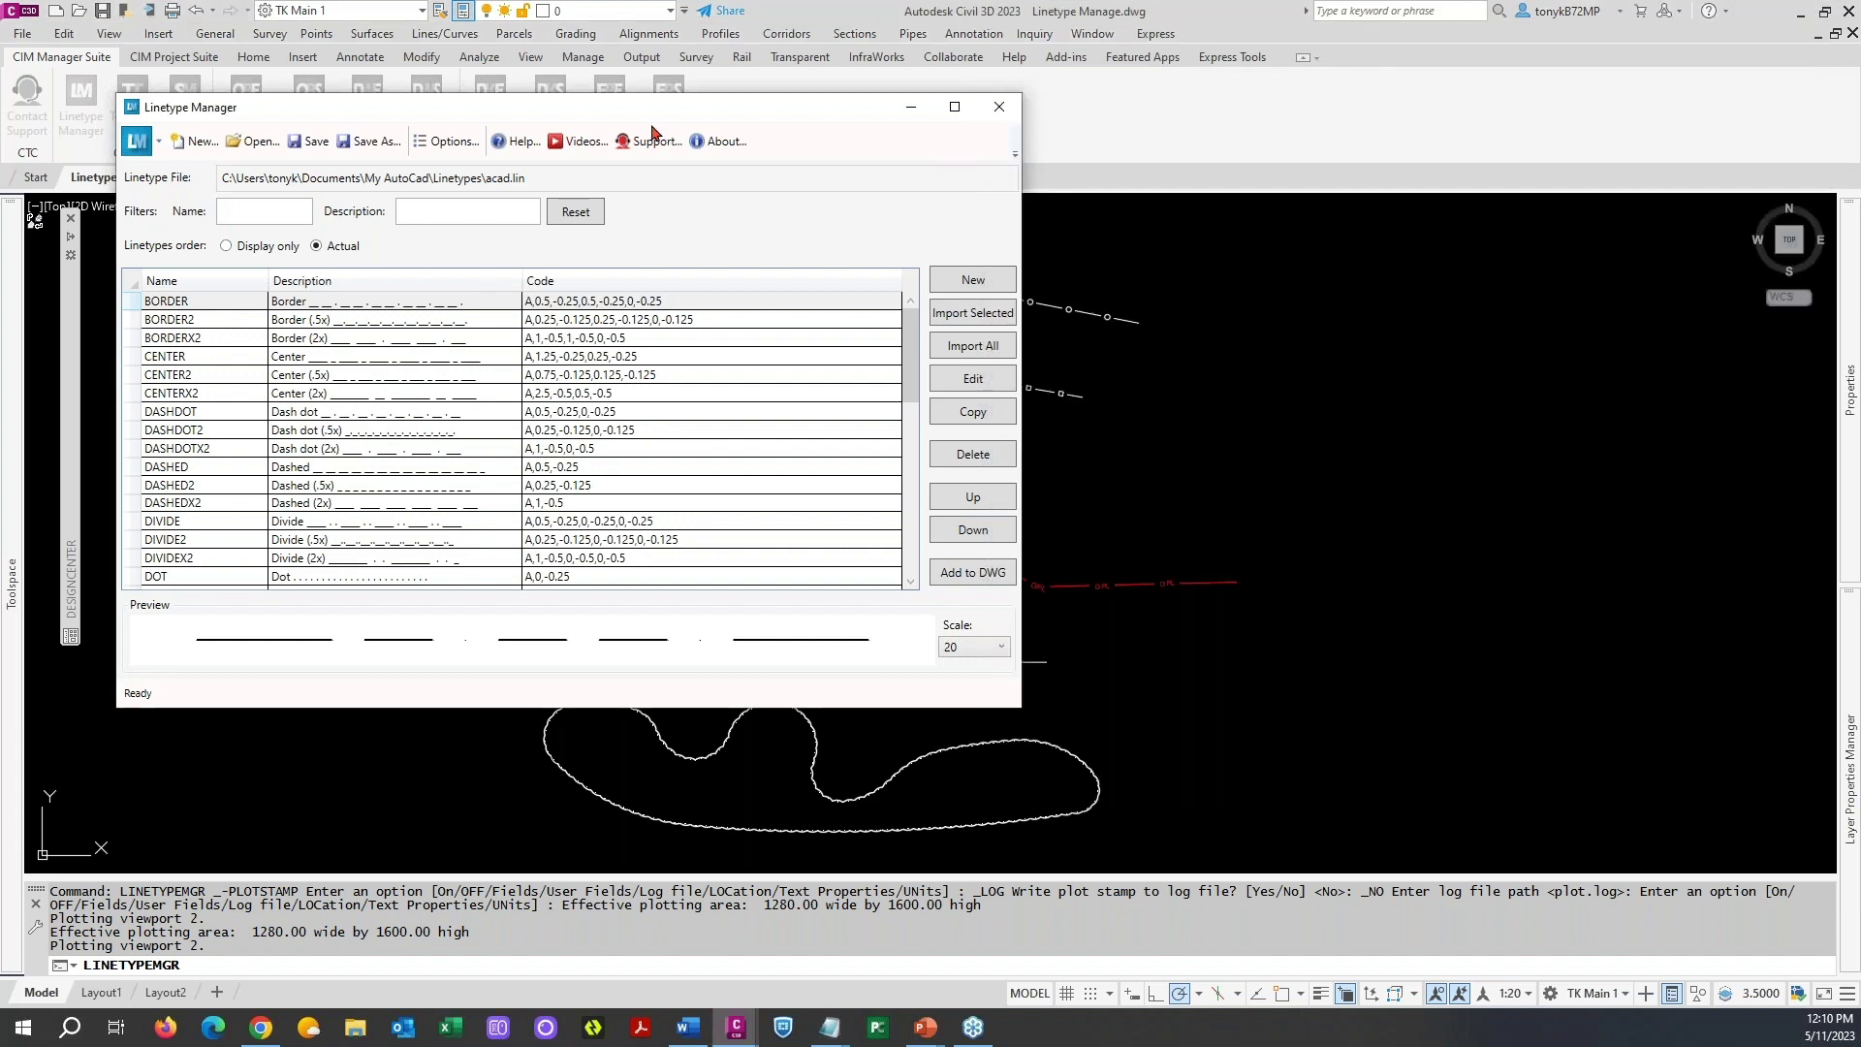
left_click_drag(674, 118, 931, 105)
scroll(1105, 319, "down", 3)
scroll(1119, 291, "up", 3)
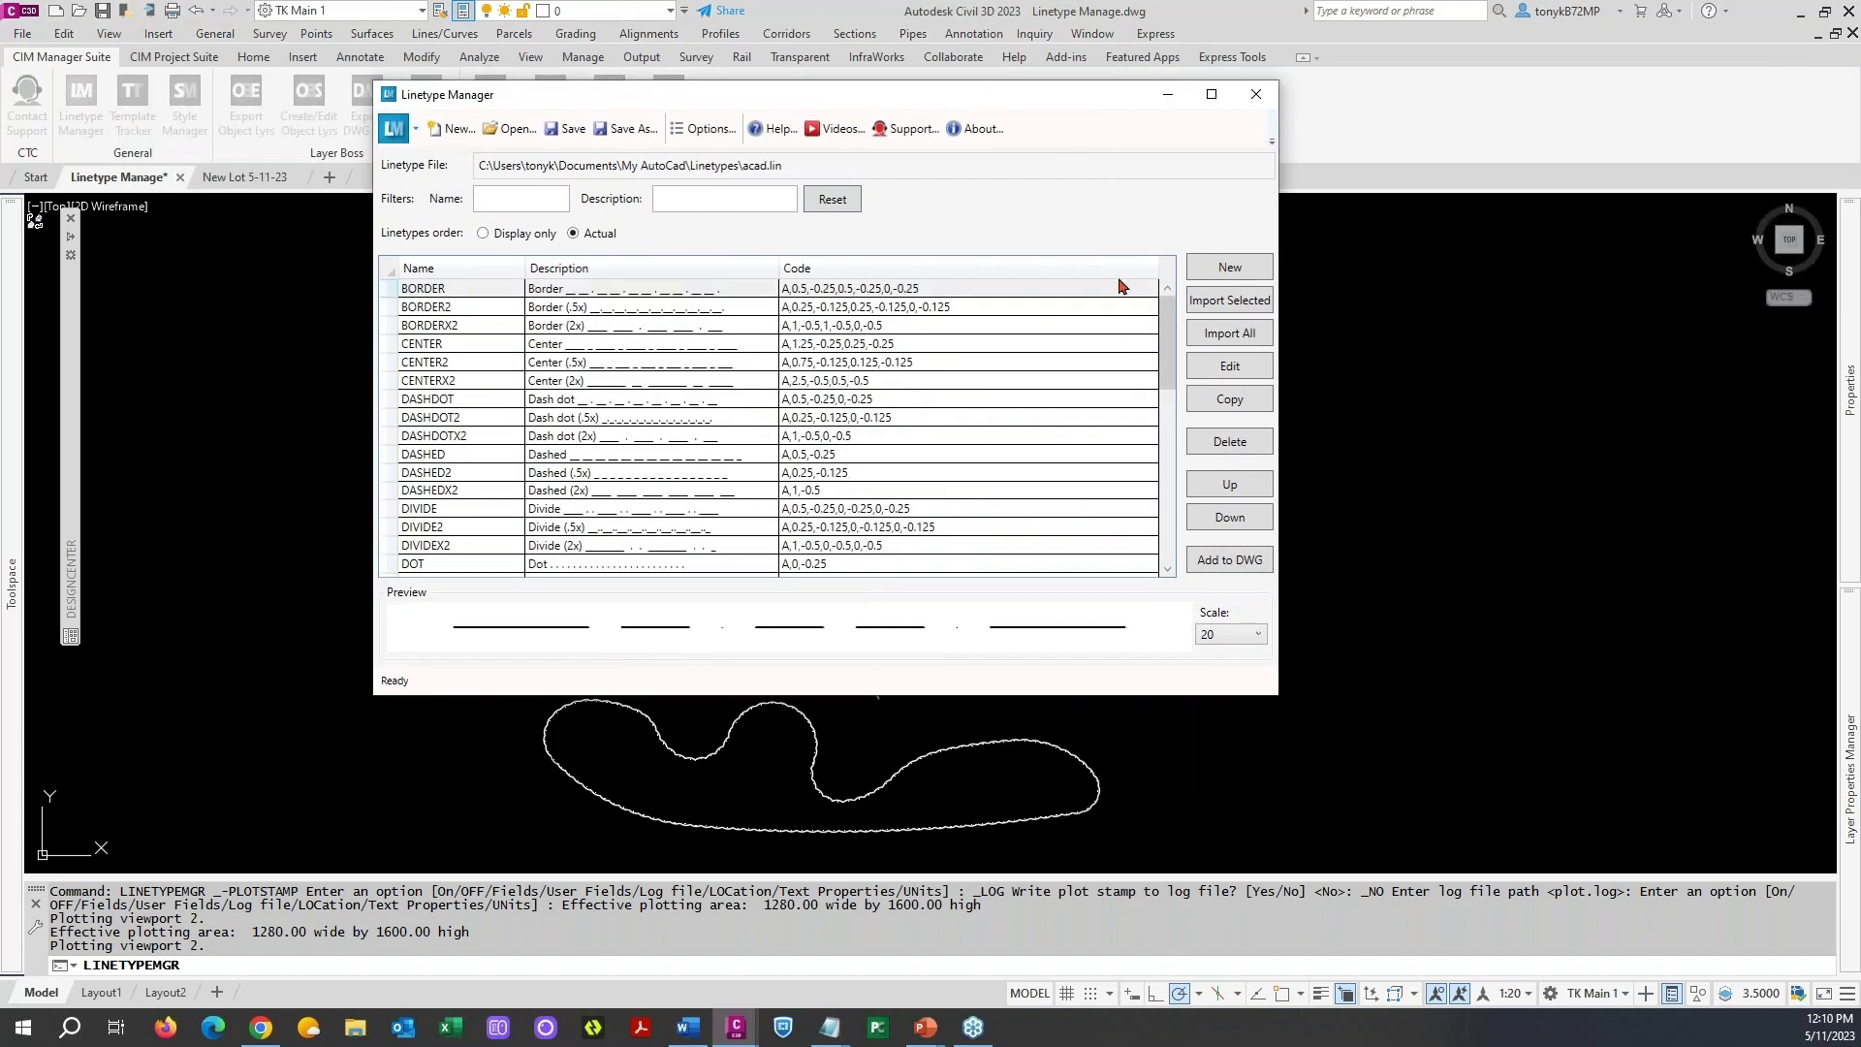
- Delete the linetypes BORDER2, BORDER, CENTER2, DASHDOT2 and DASHED from the acad.lin list
left_click(442, 308)
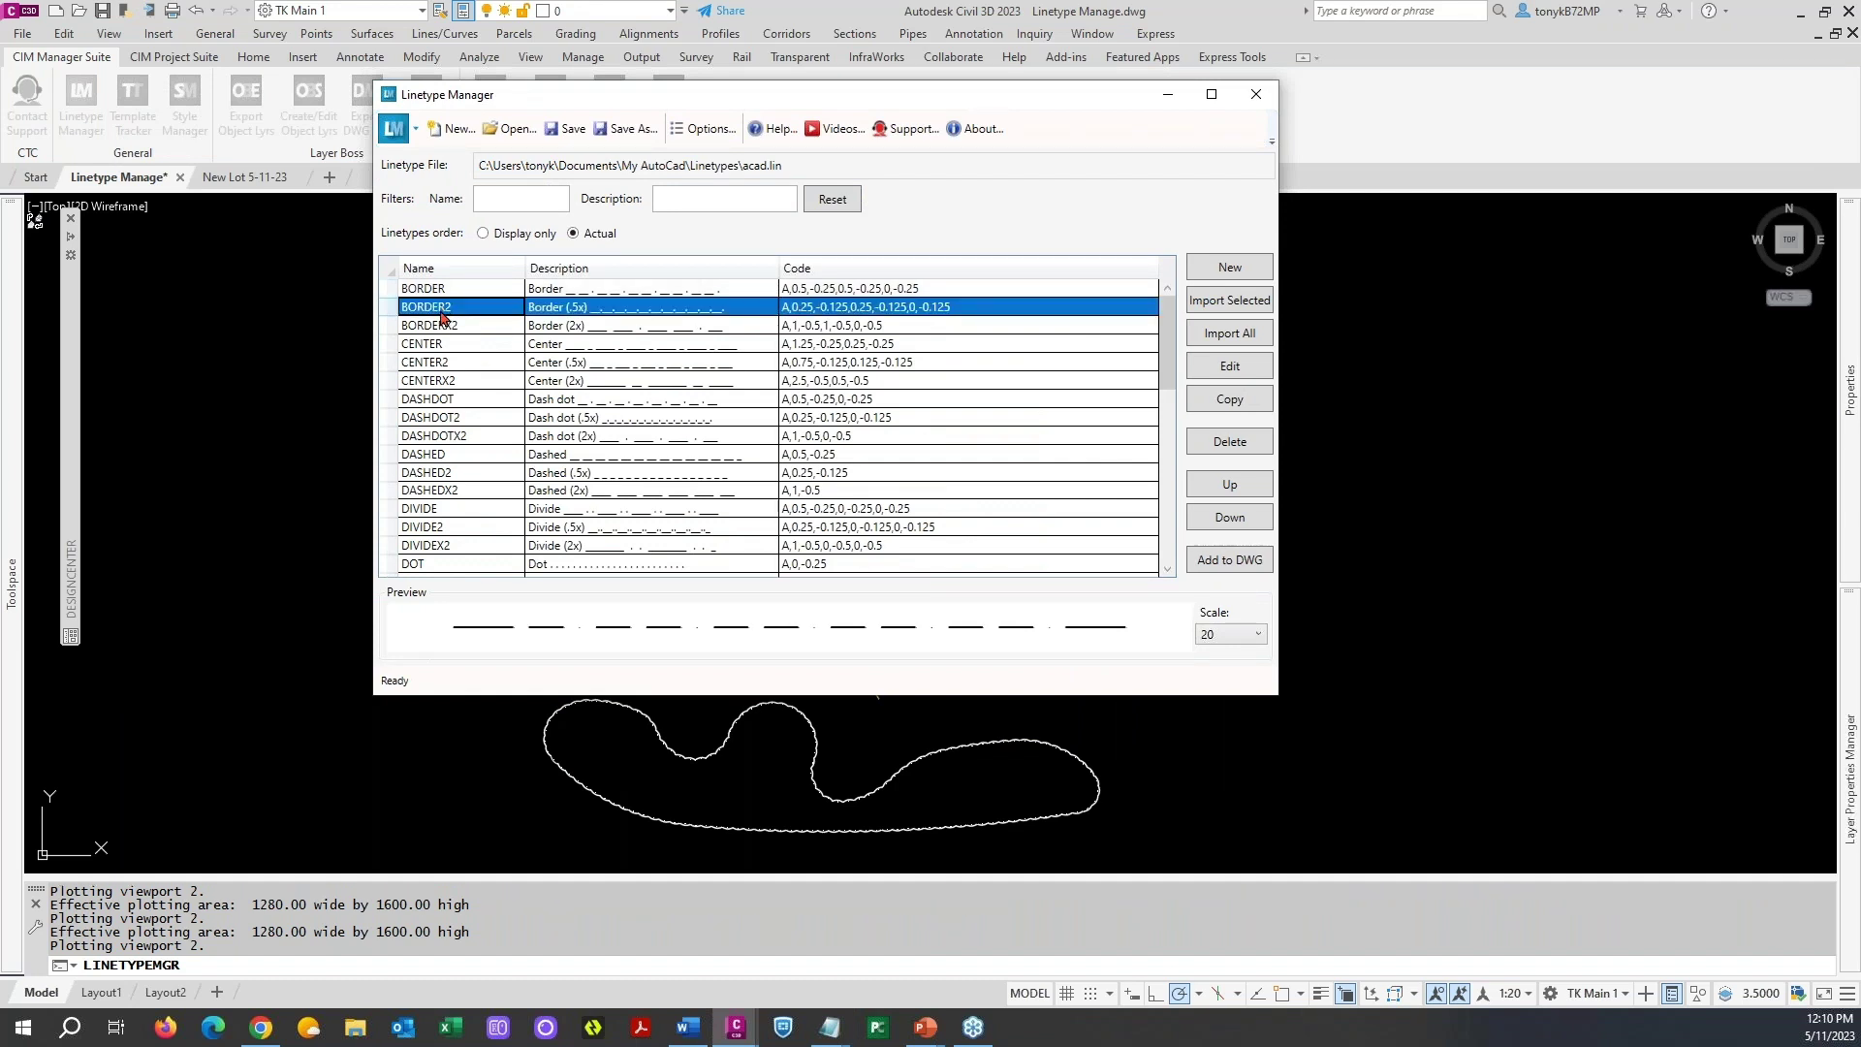
key("Delete")
left_click(432, 287)
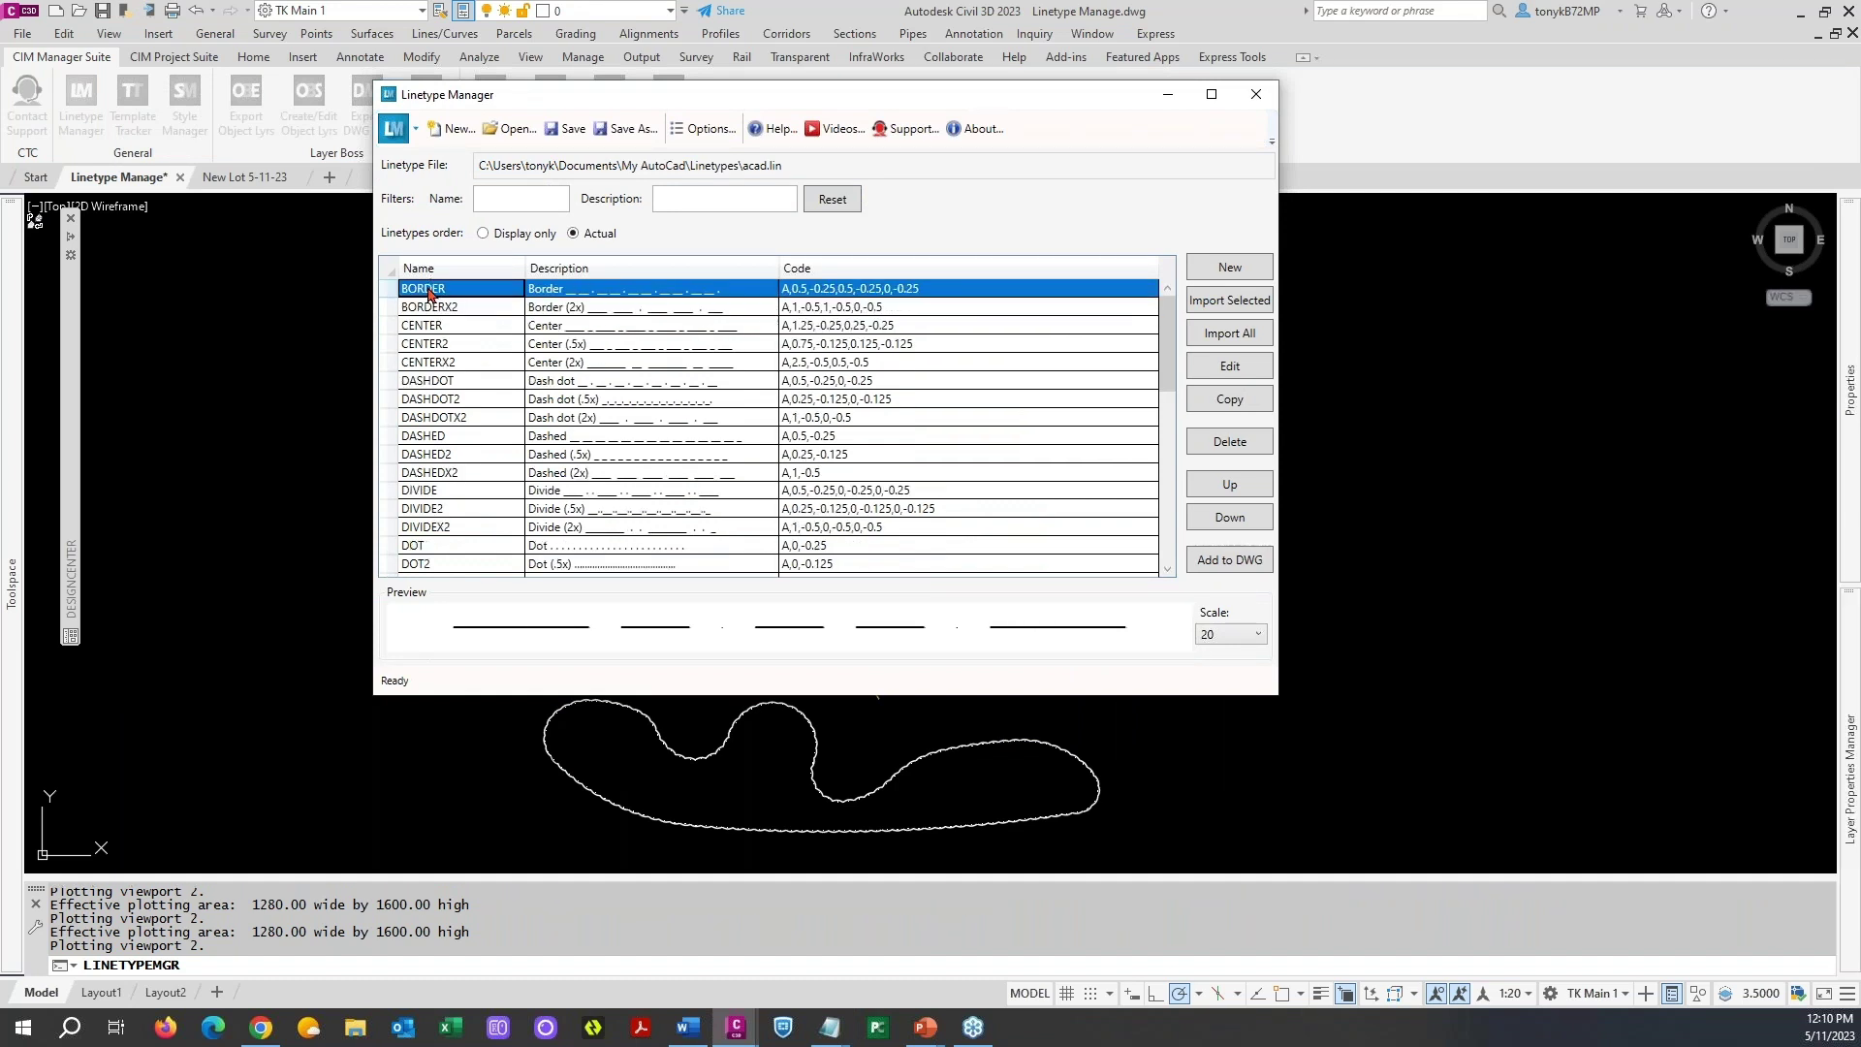
key("Delete")
left_click(423, 327)
key("Delete")
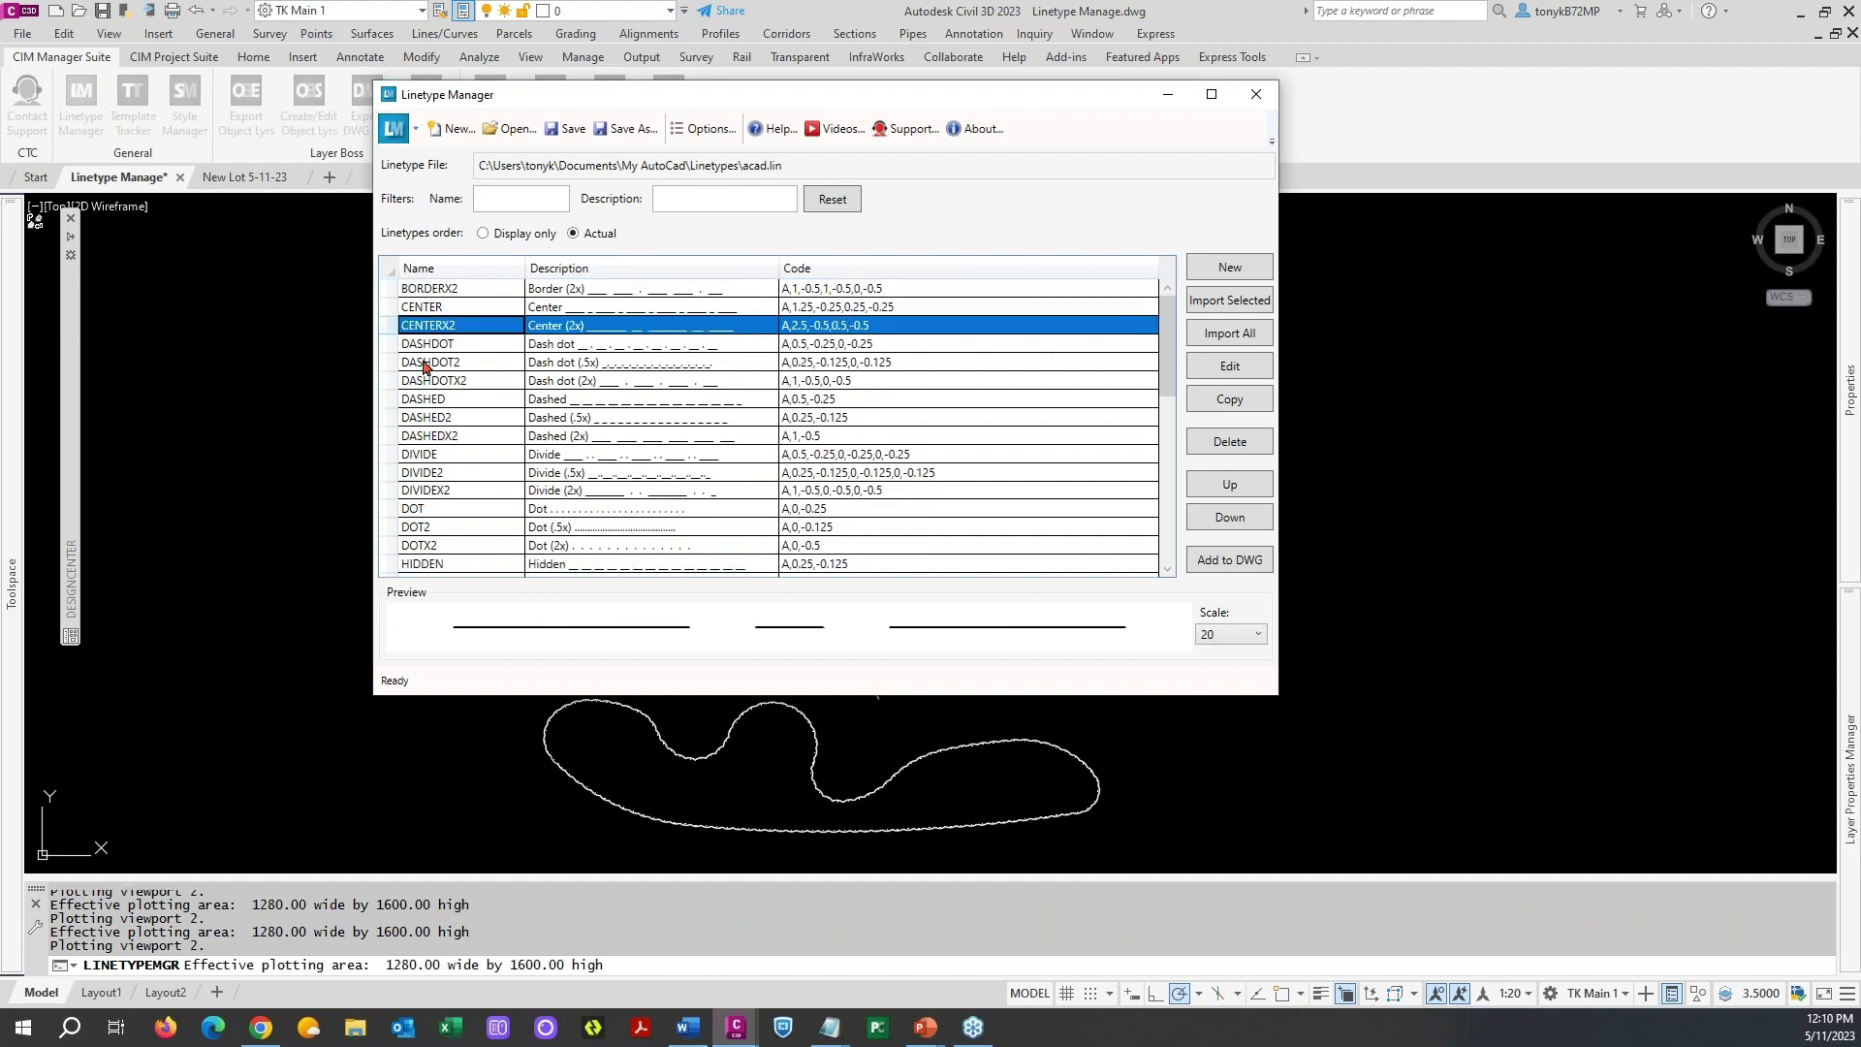
left_click(423, 363)
key("Delete")
left_click(423, 381)
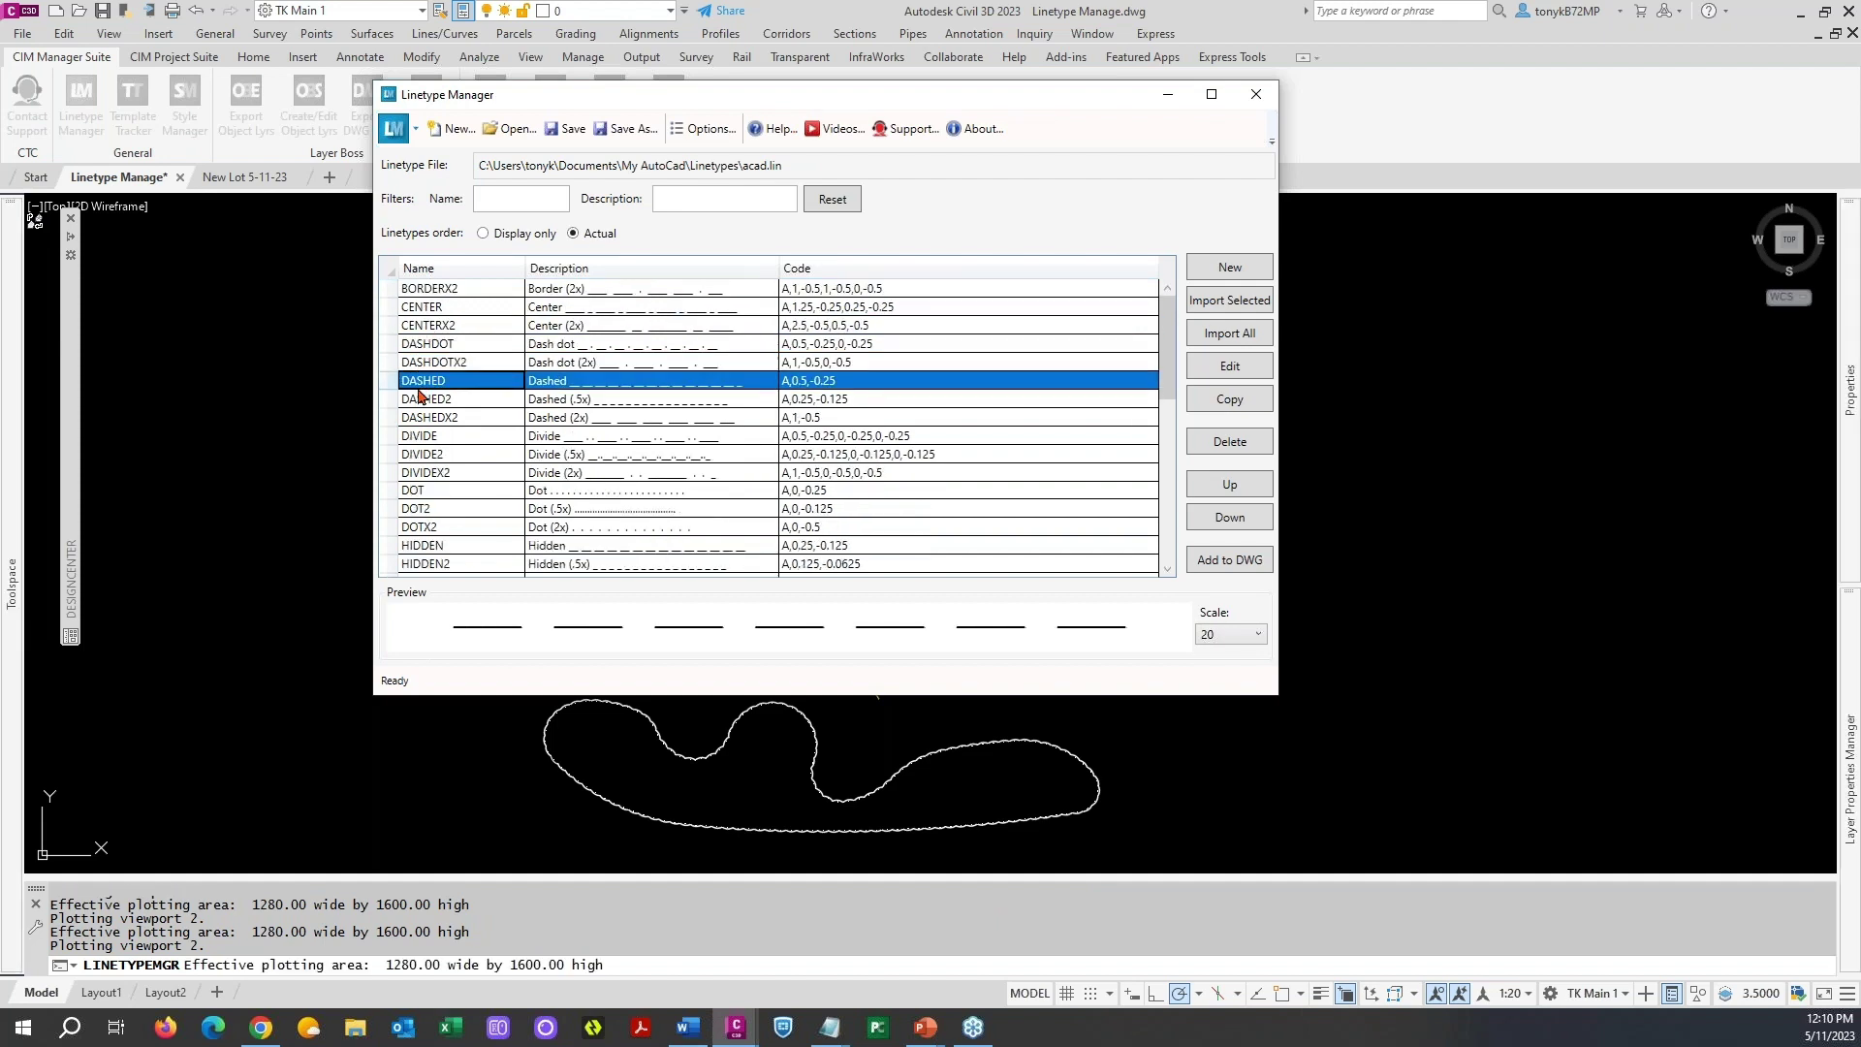
key("Delete")
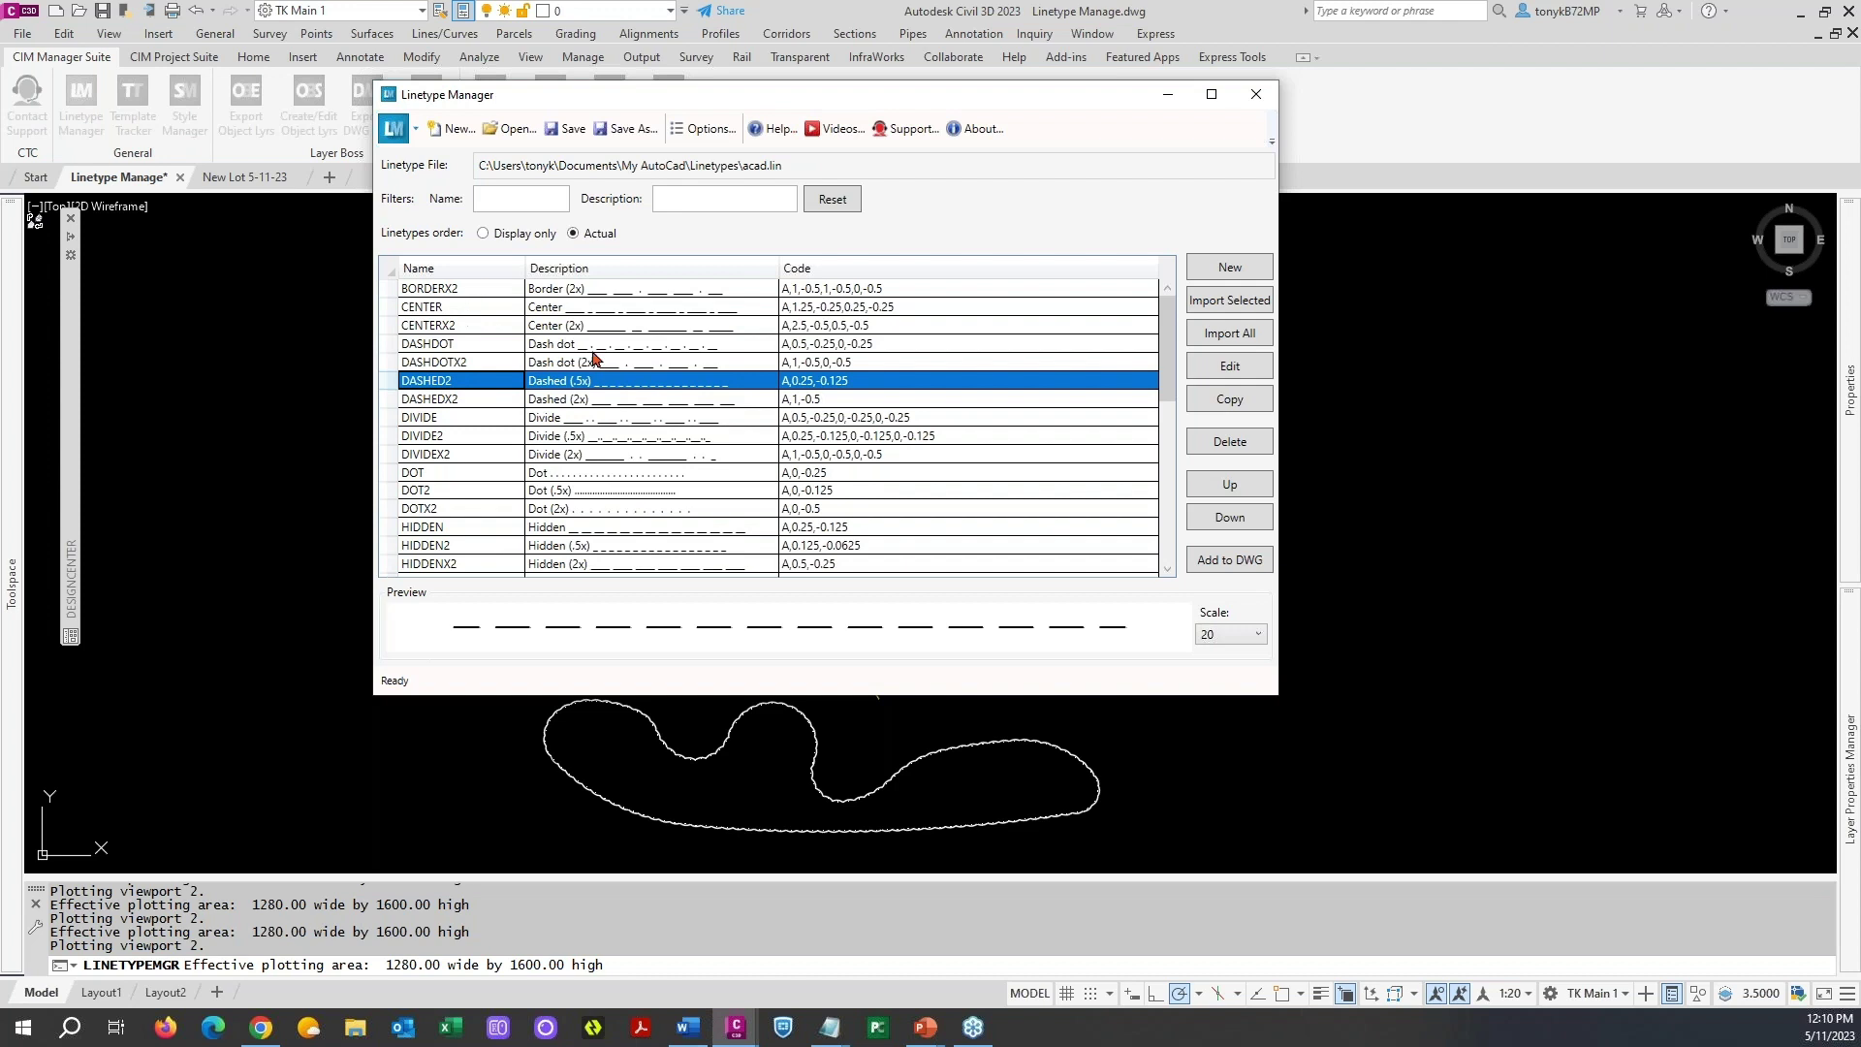
- Filter the linetypes by the name text "tr", and clear the name filter again
mouse_move(1168, 335)
left_mouse_down()
mouse_move(1142, 561)
mouse_move(1167, 320)
left_mouse_up()
left_click(520, 201)
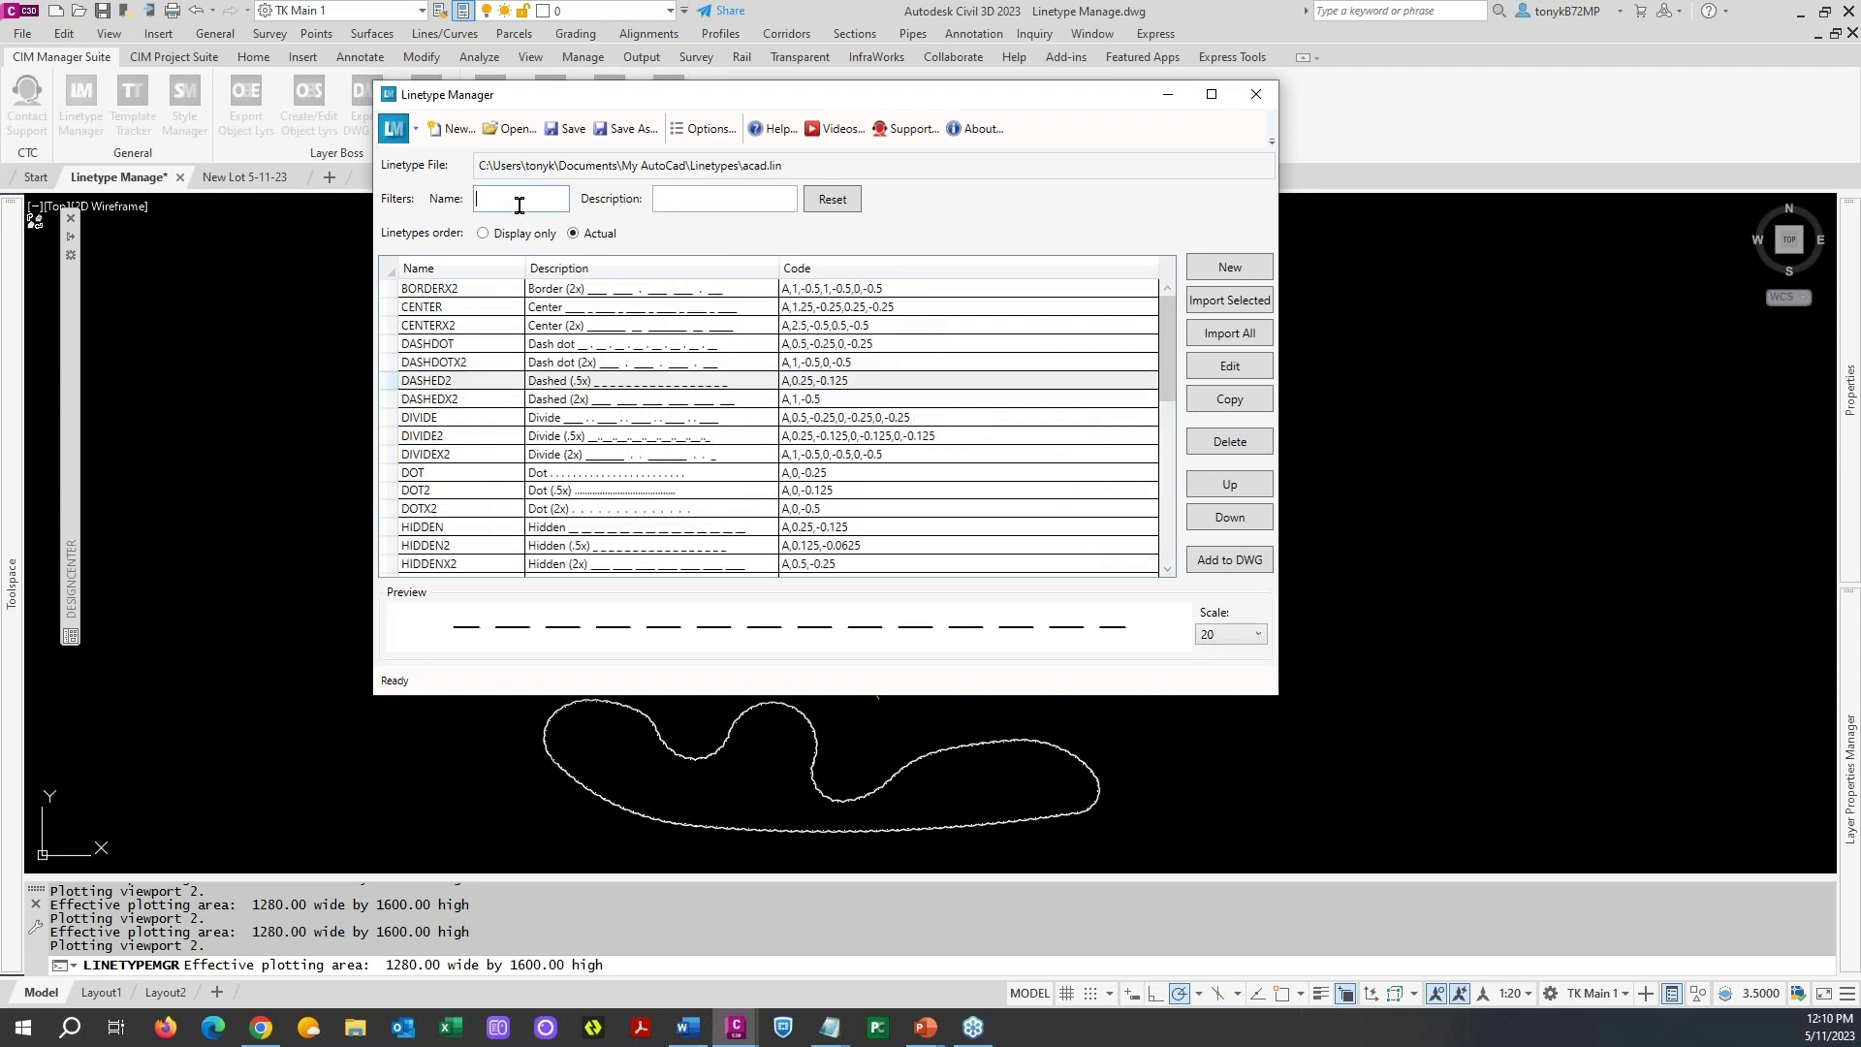
type("tr")
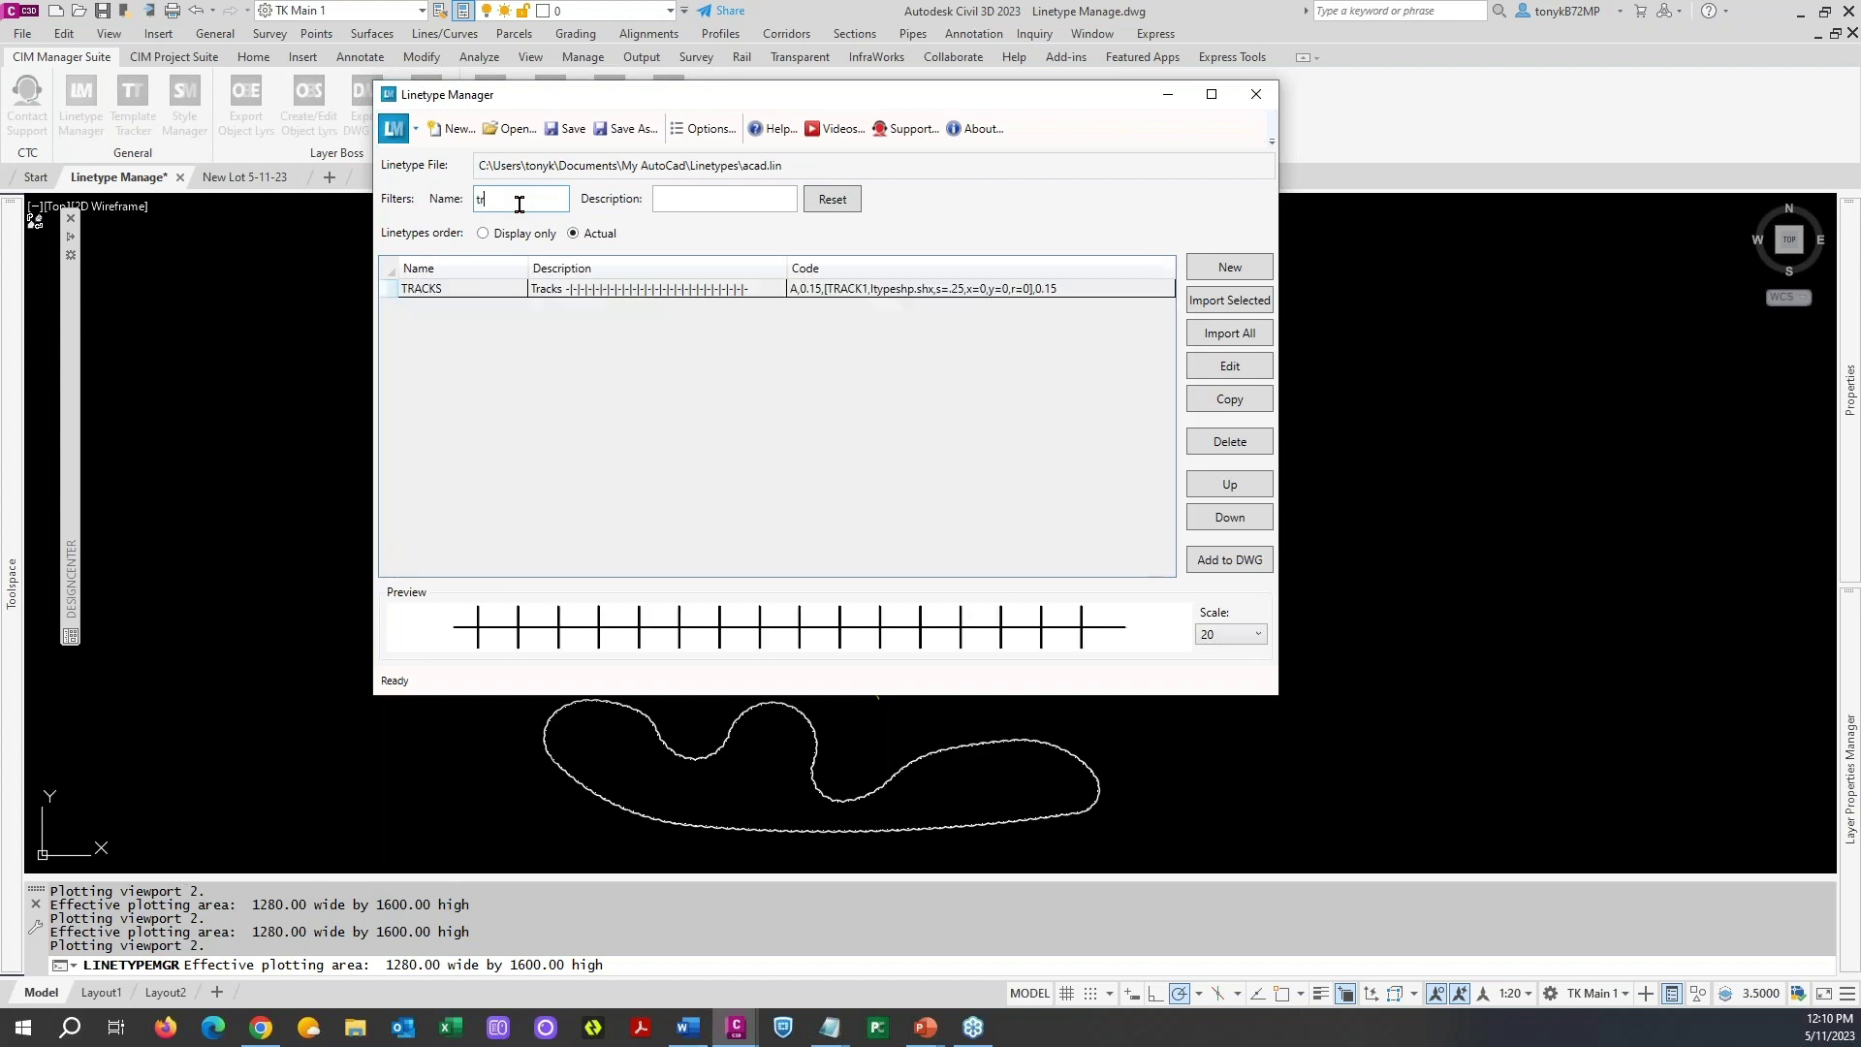
key("BackSpace")
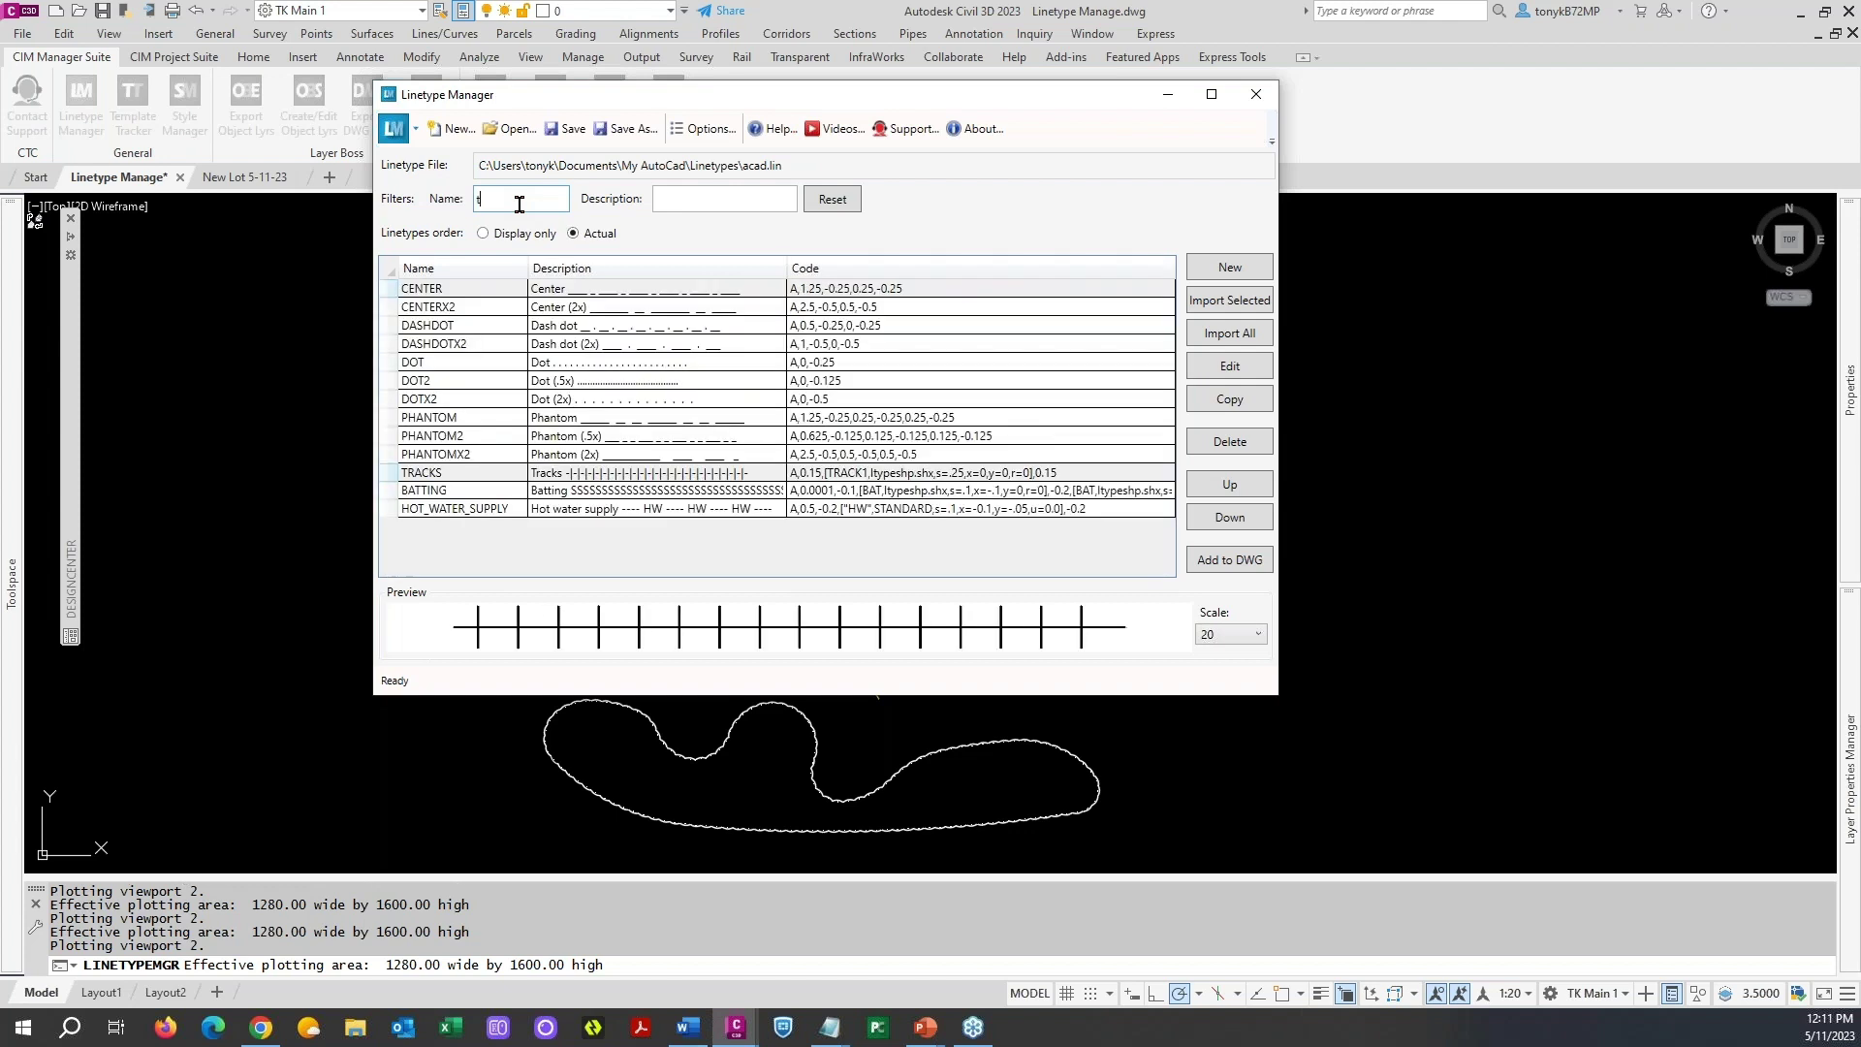
key("BackSpace")
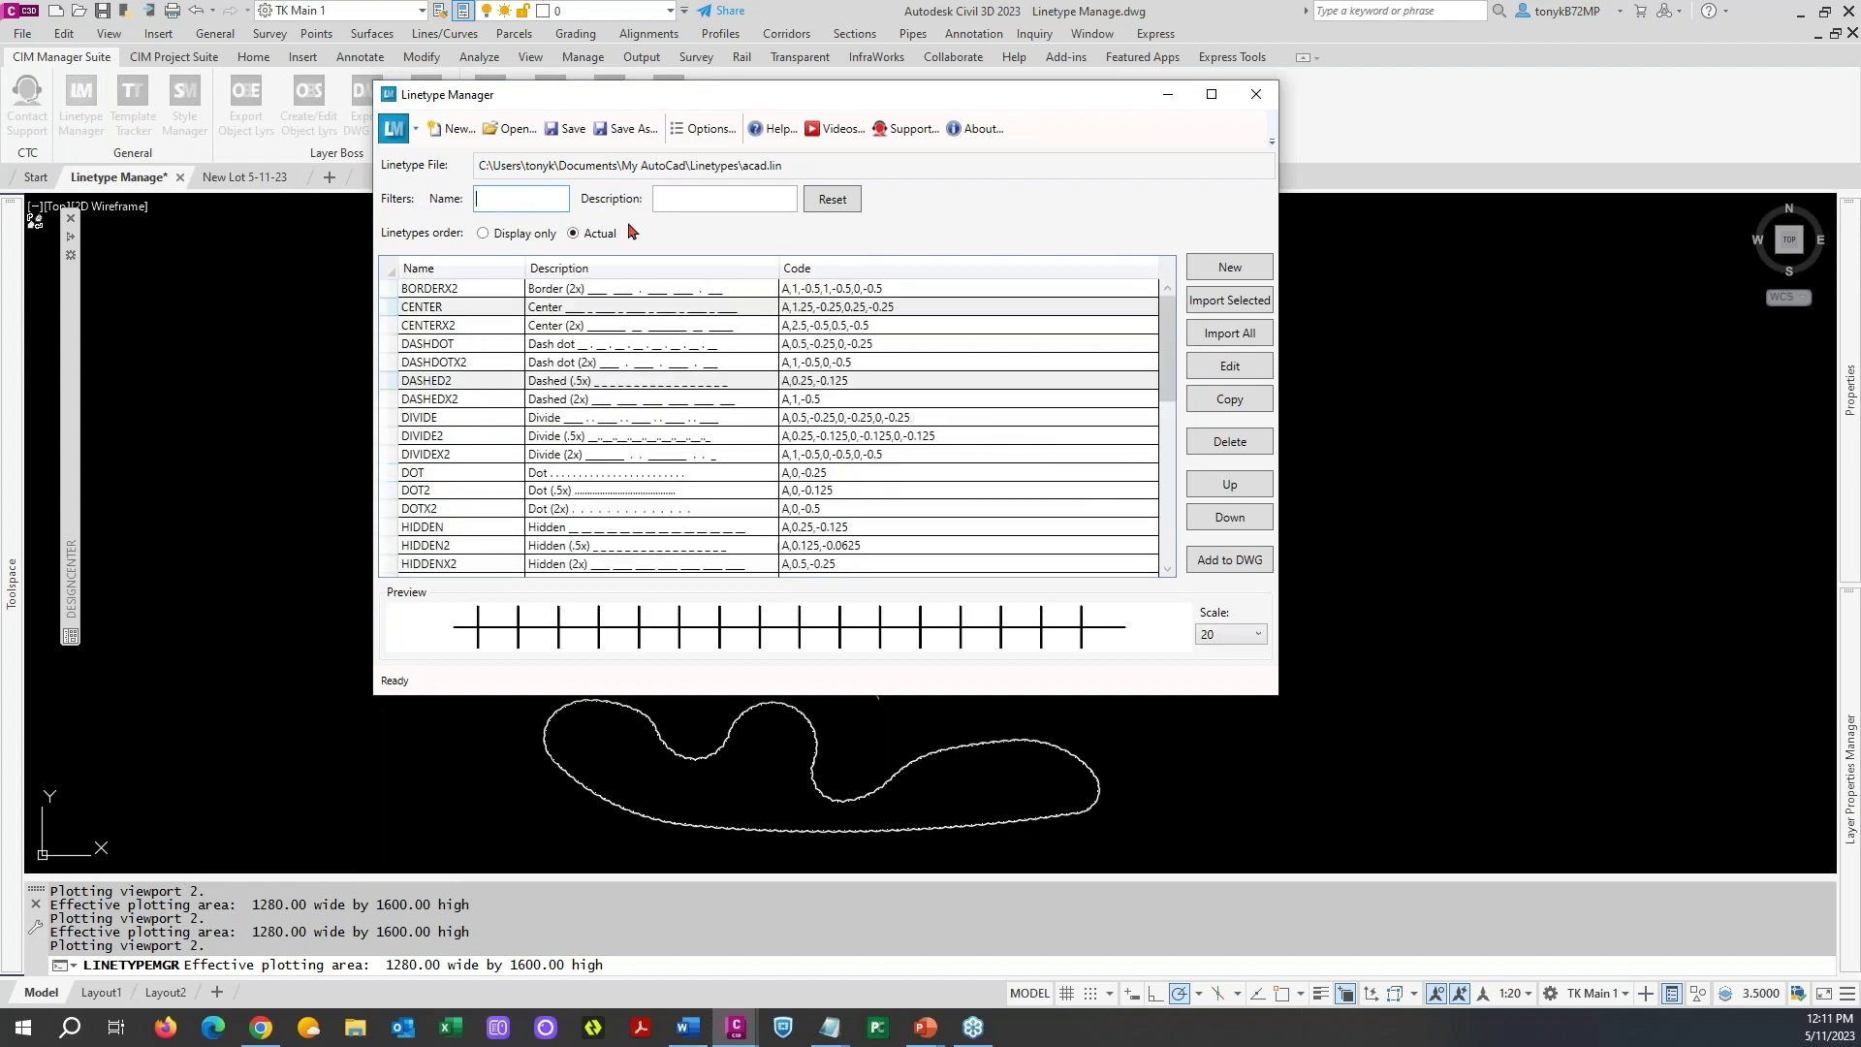
- Filter the linetypes by the description text "a" and look through the filtered list
left_click(705, 202)
type("a")
left_click_drag(1161, 341, 1168, 448)
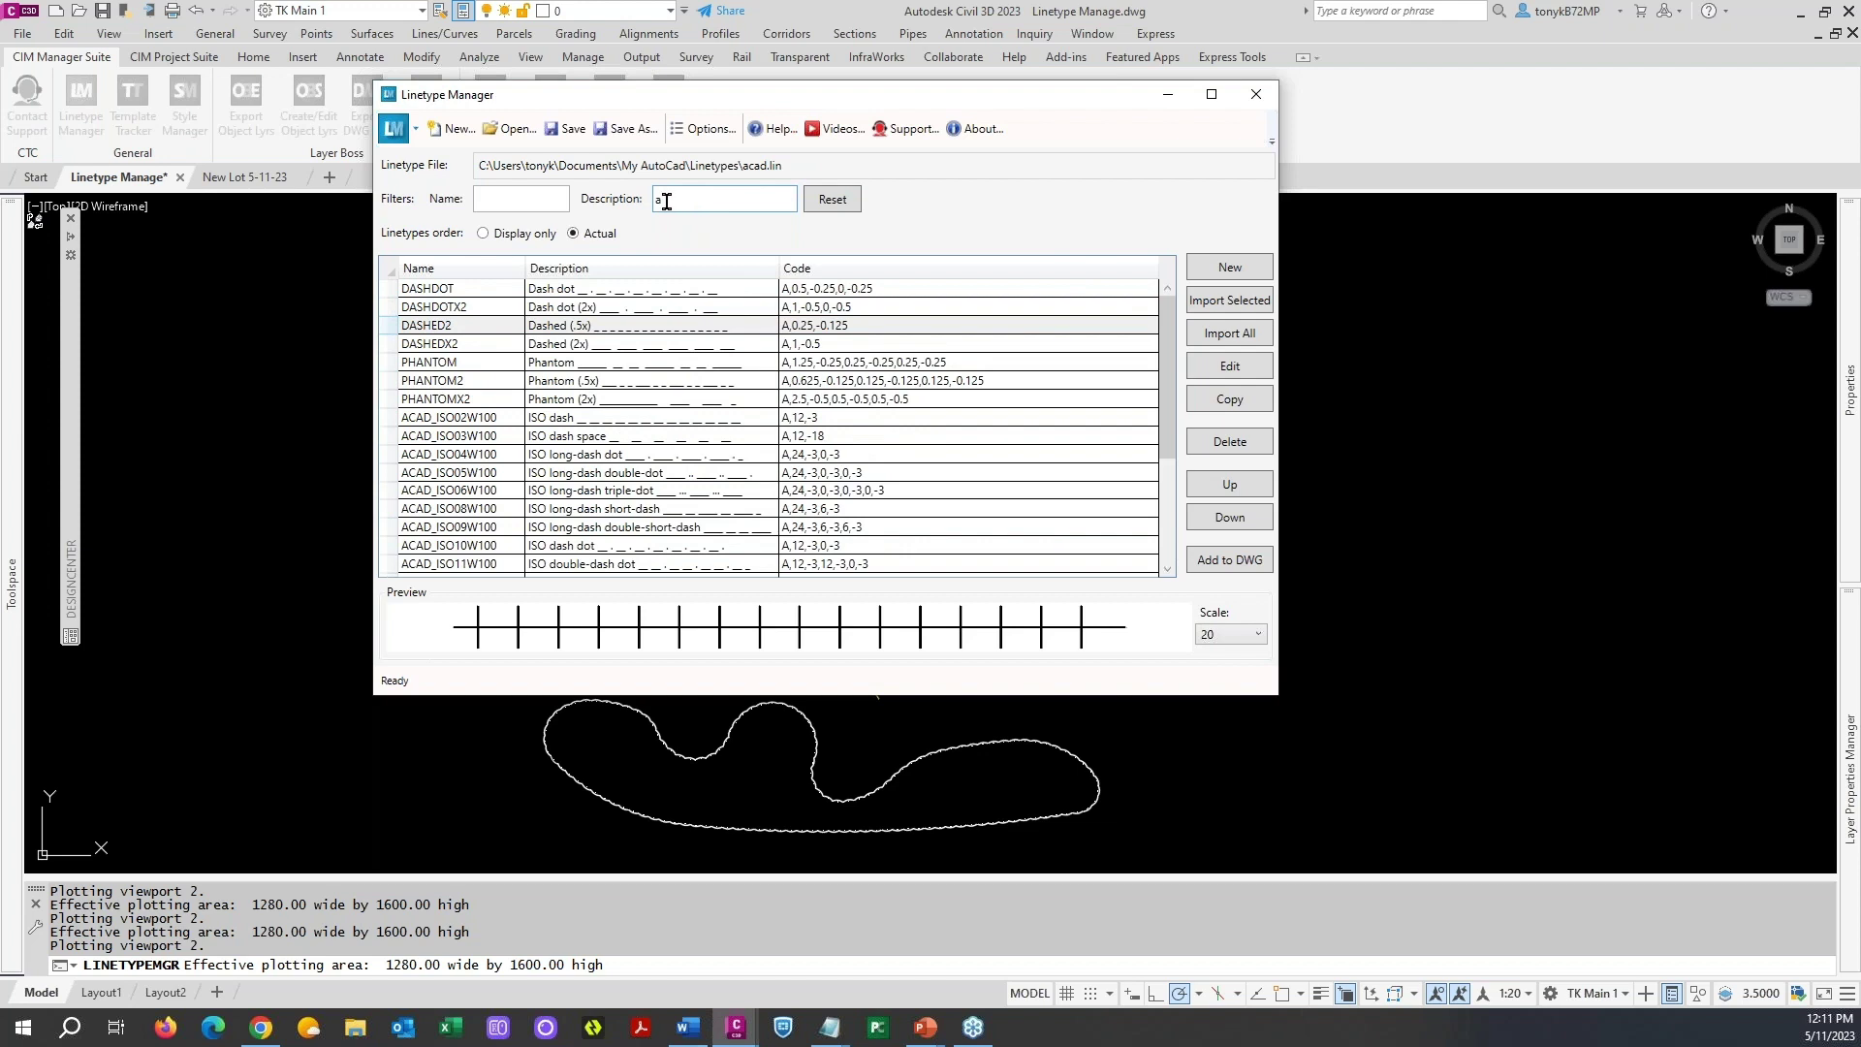
left_click(516, 201)
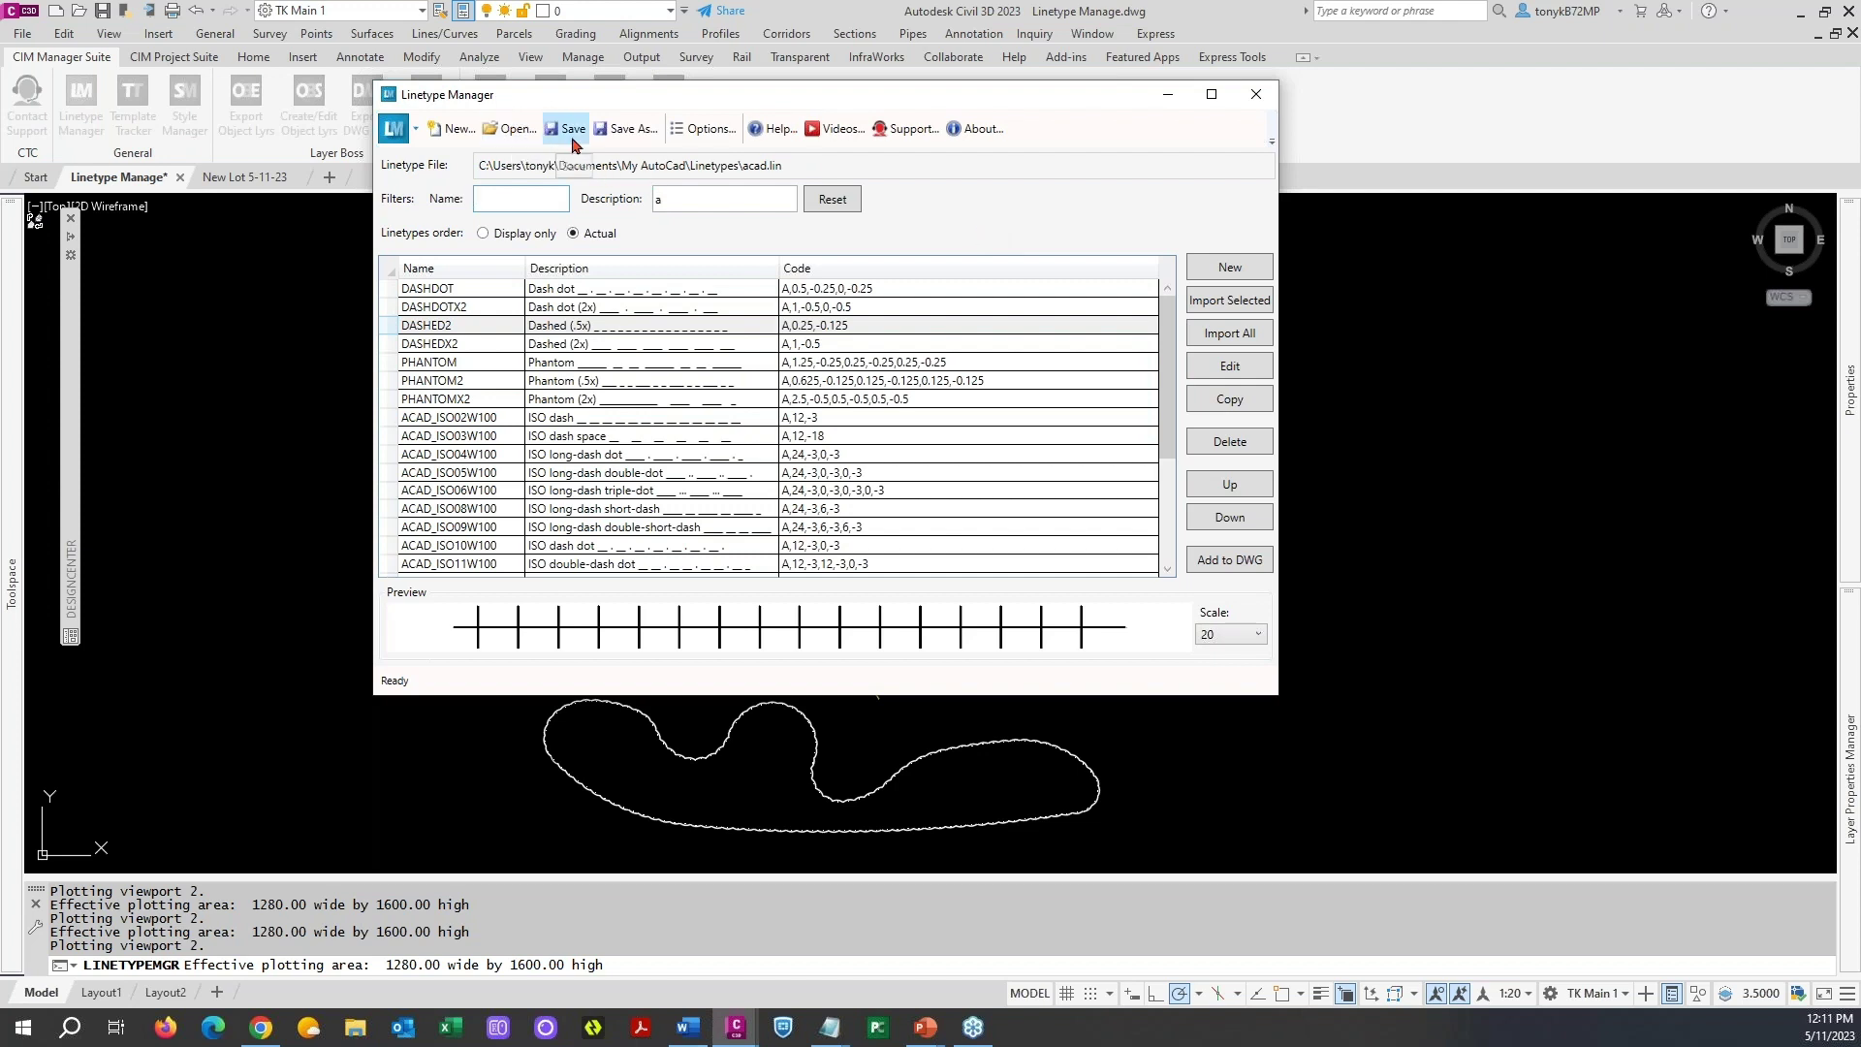
- Open the CTC_Line_Types.lin file without saving the changes to acad.lin
left_click(503, 129)
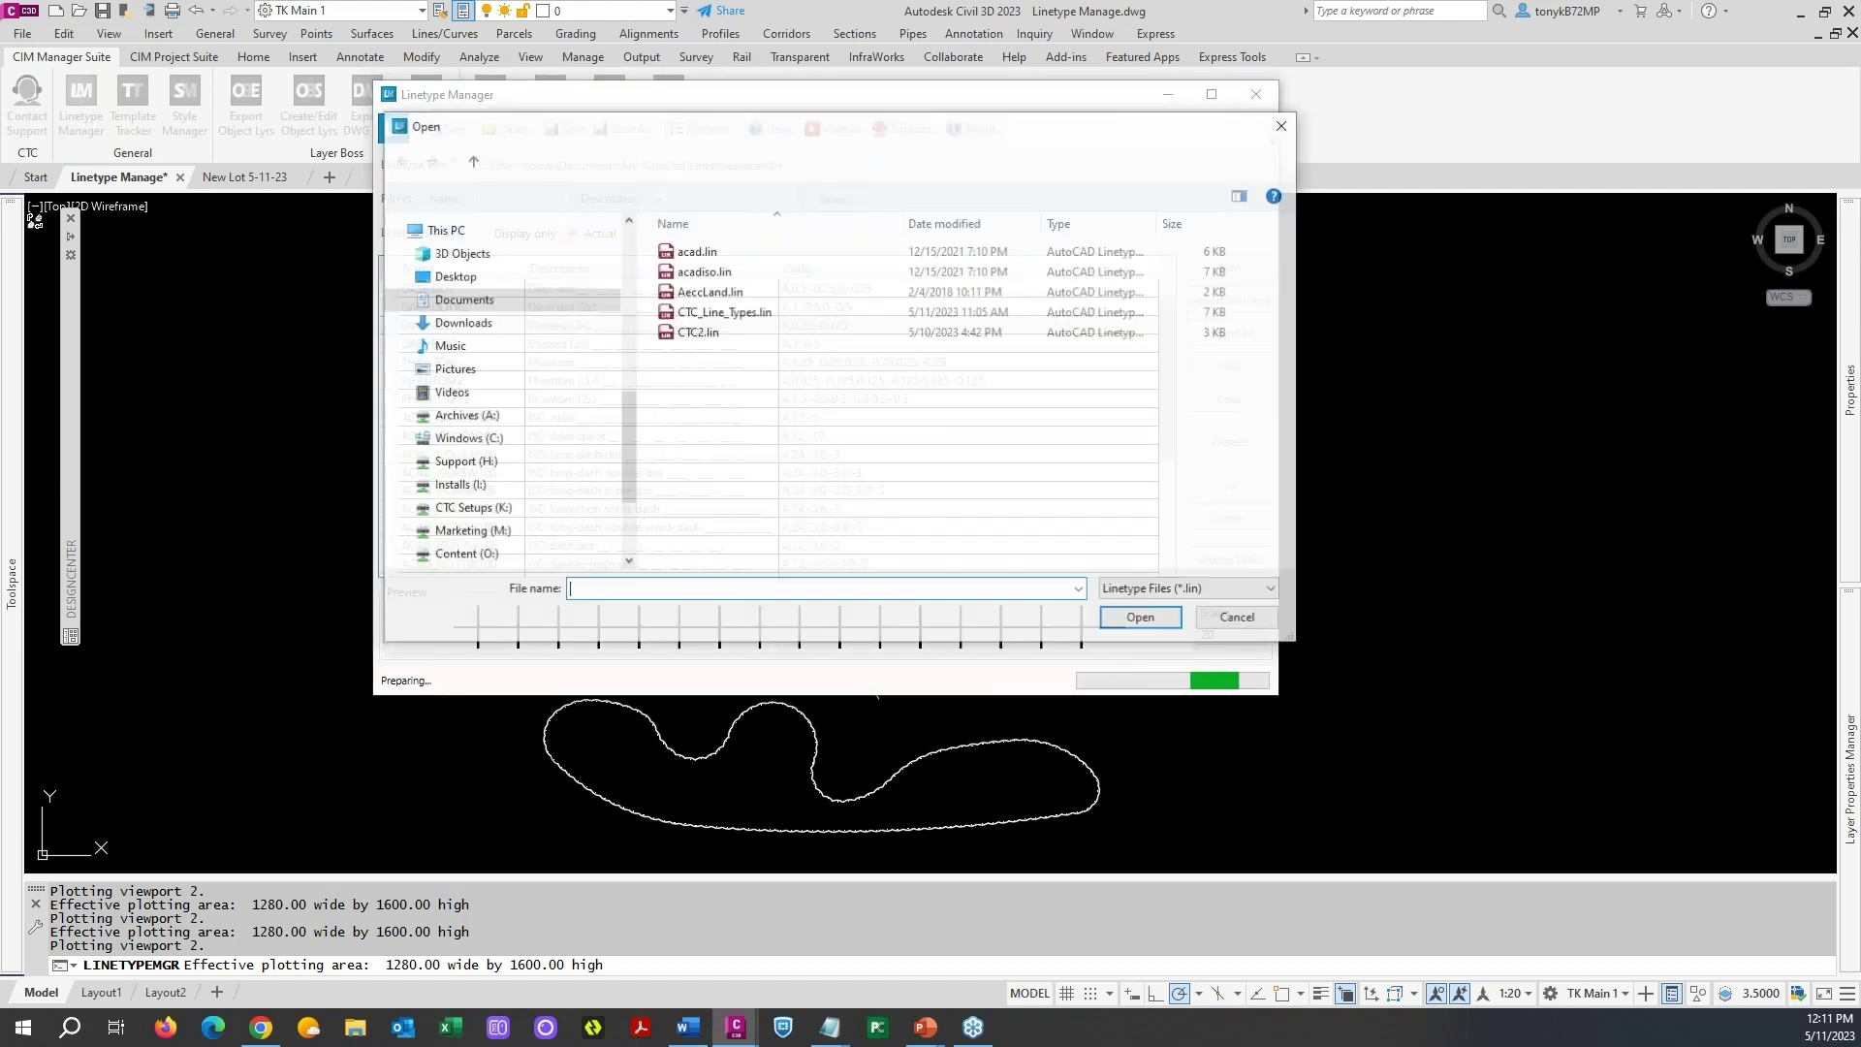
left_click(734, 318)
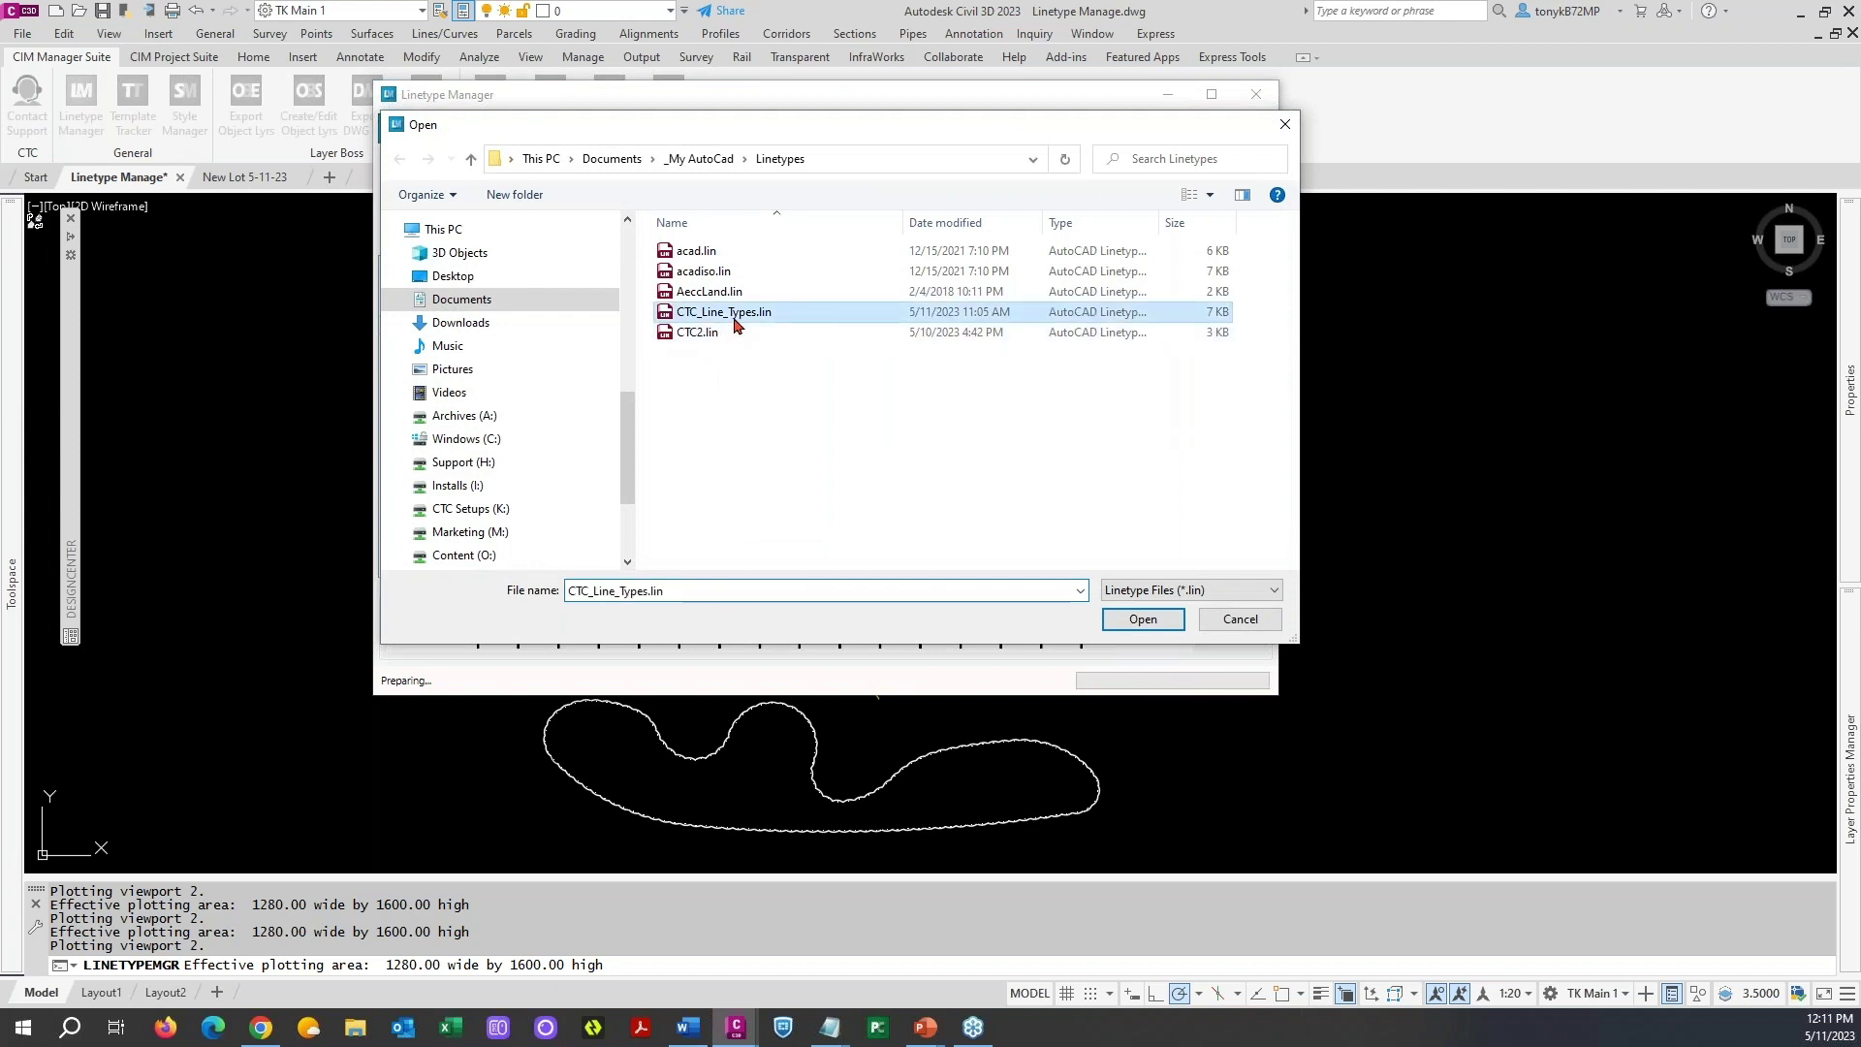
left_click(1124, 623)
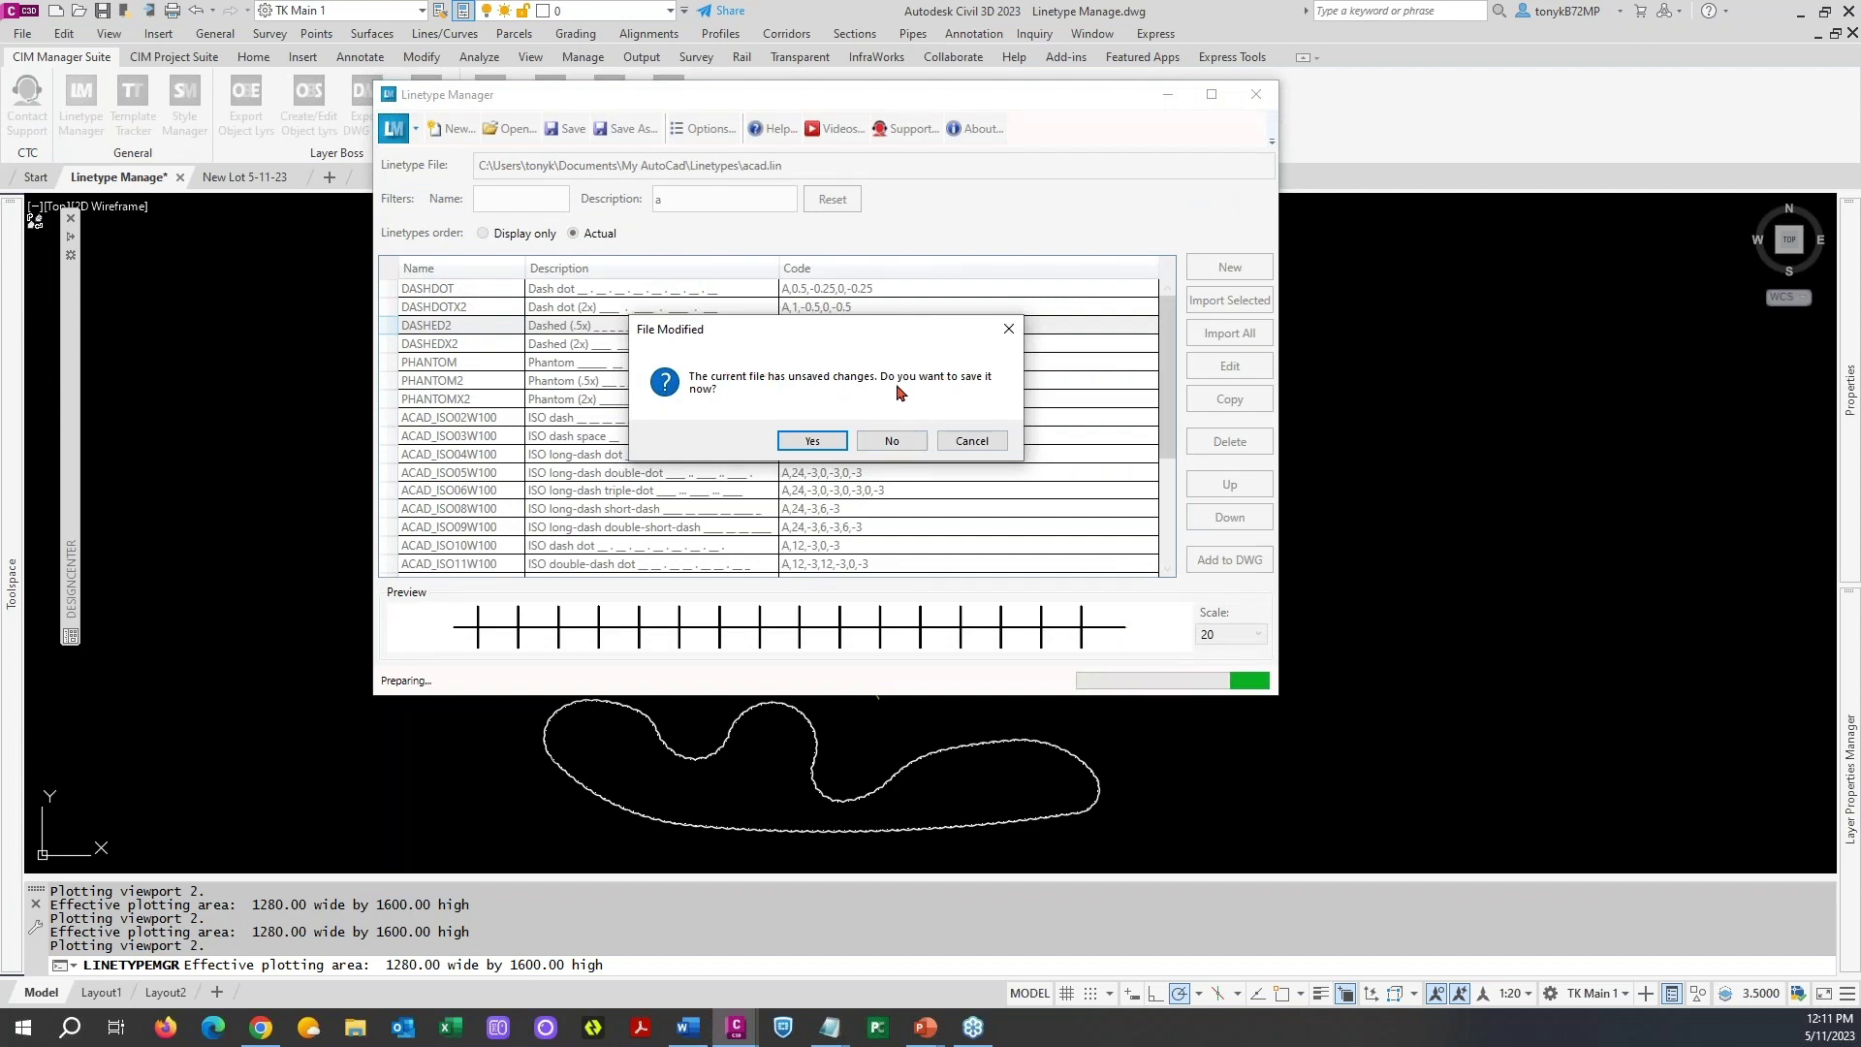
left_click(891, 441)
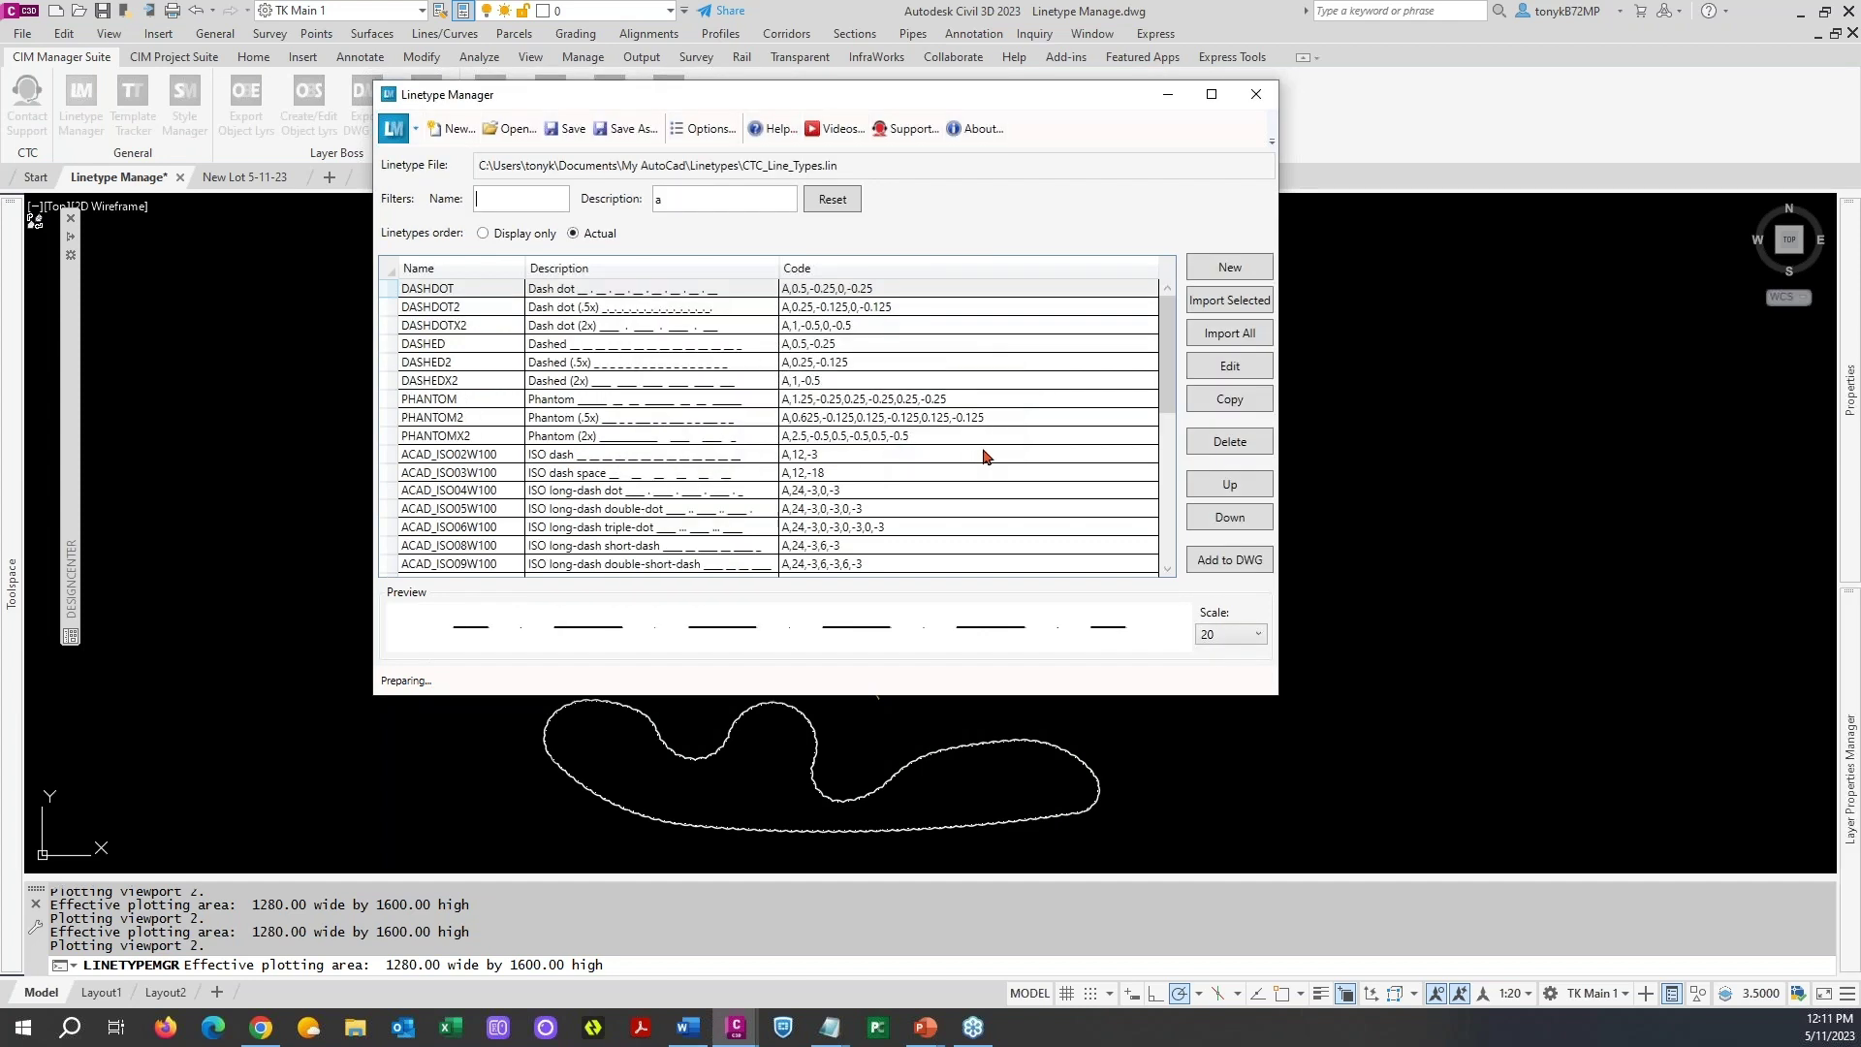
- Look through the linetypes in CTC_Line_Types.lin down to the custom ones, and move the Linetype Manager window slightly lower
left_click_drag(1166, 358, 1151, 534)
scroll(872, 455, "up", 7)
left_click_drag(1168, 366, 1173, 568)
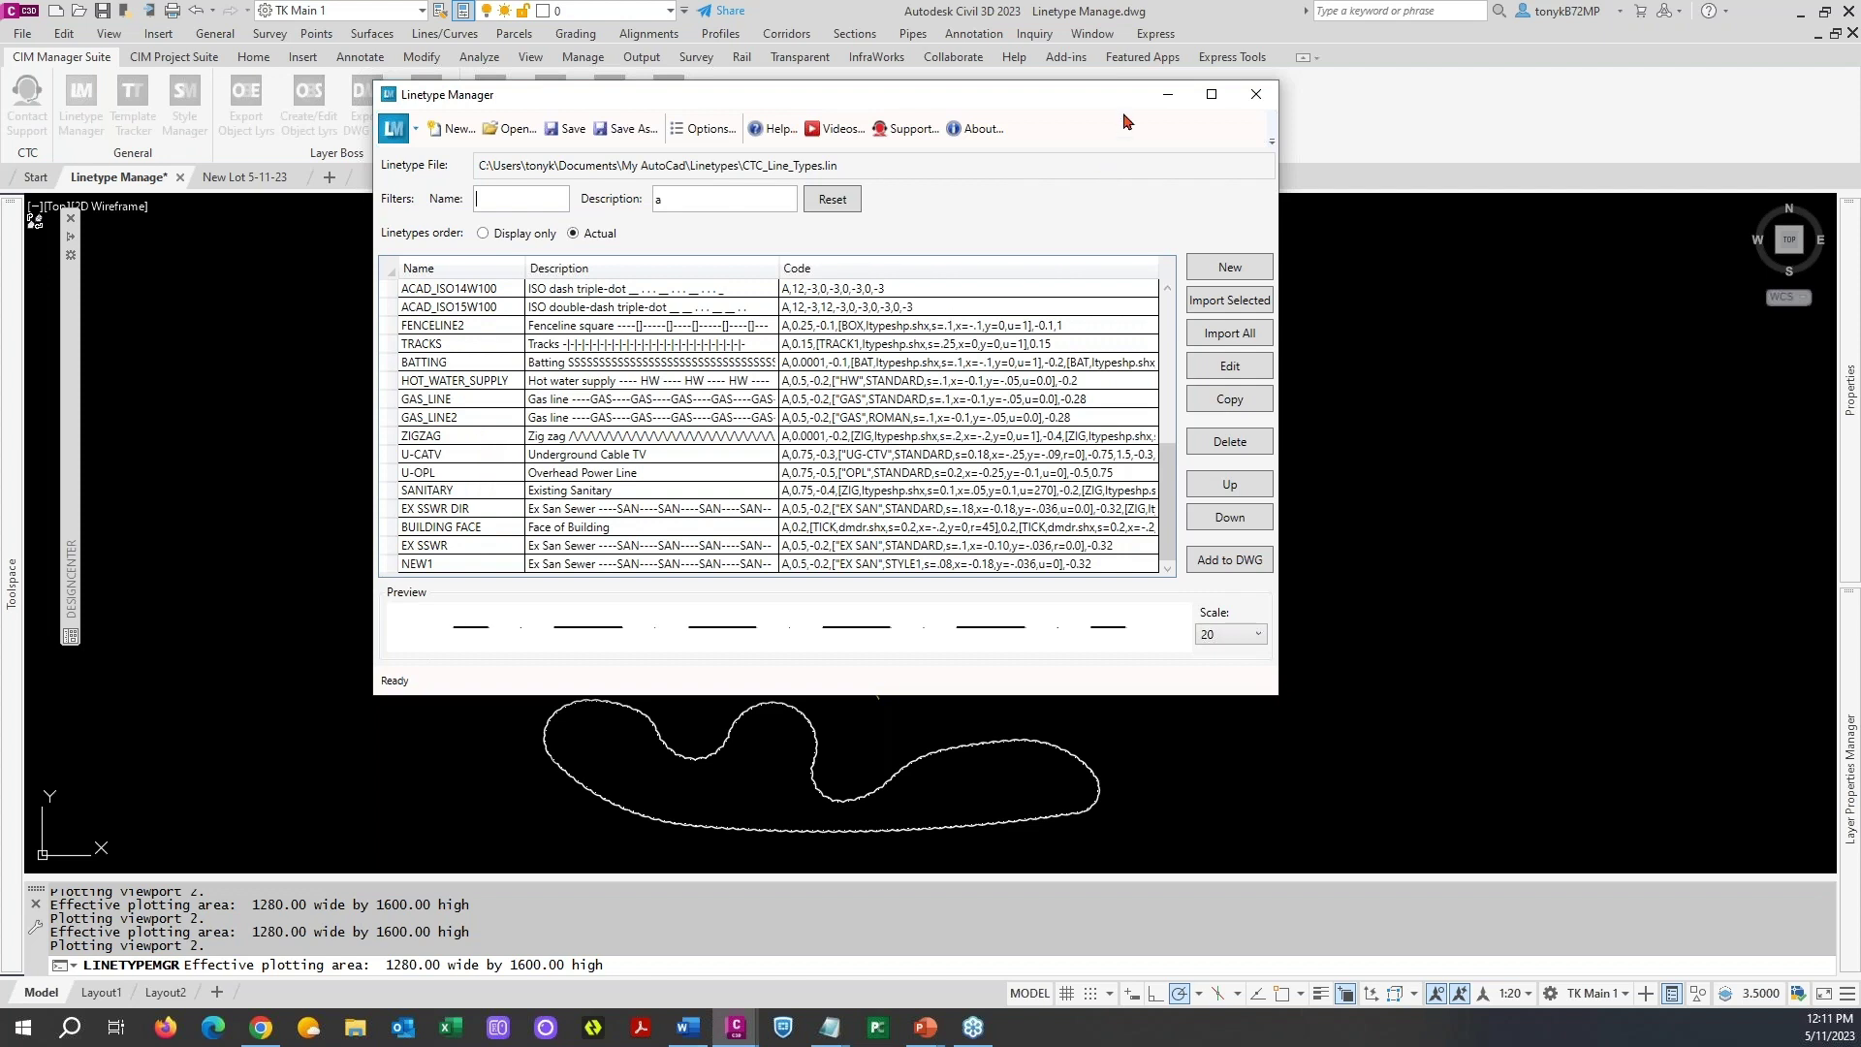
left_click_drag(1122, 103, 1179, 161)
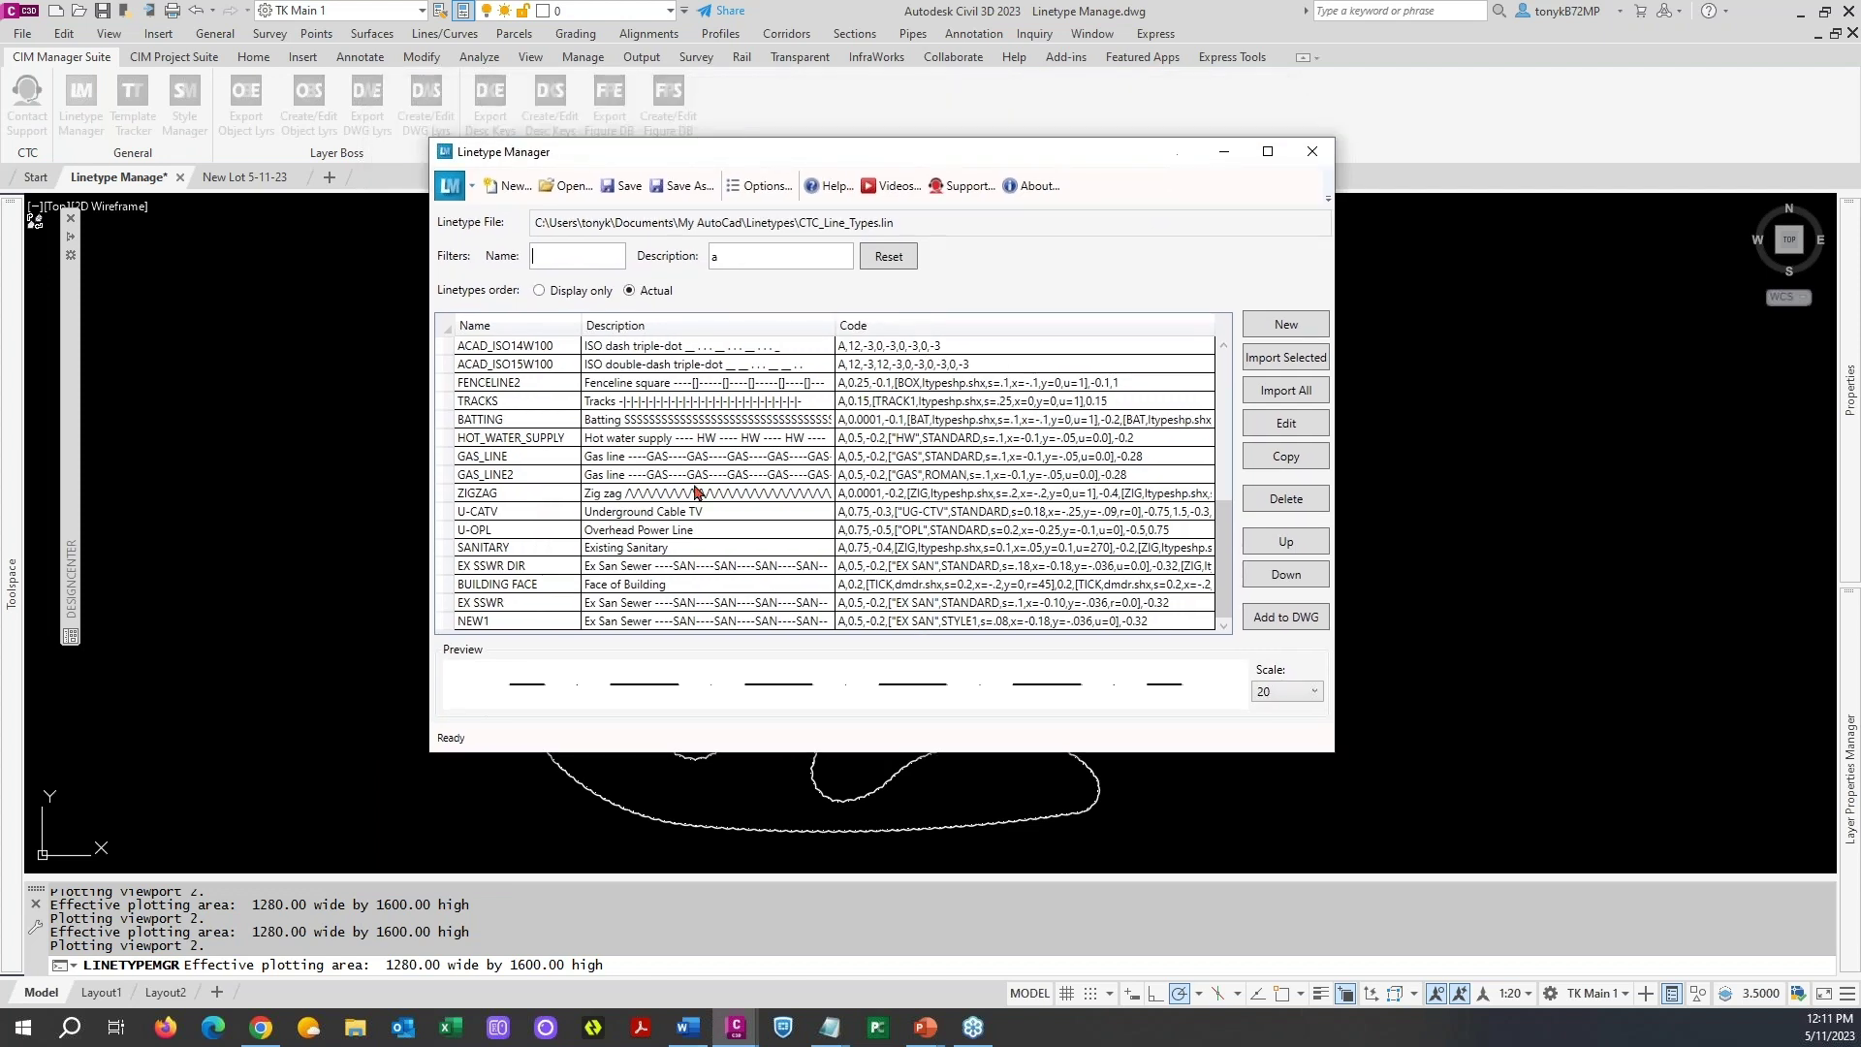
- Open the EX SSWR DIR linetype for editing and view the definition of its EX SAN text component
left_click(549, 568)
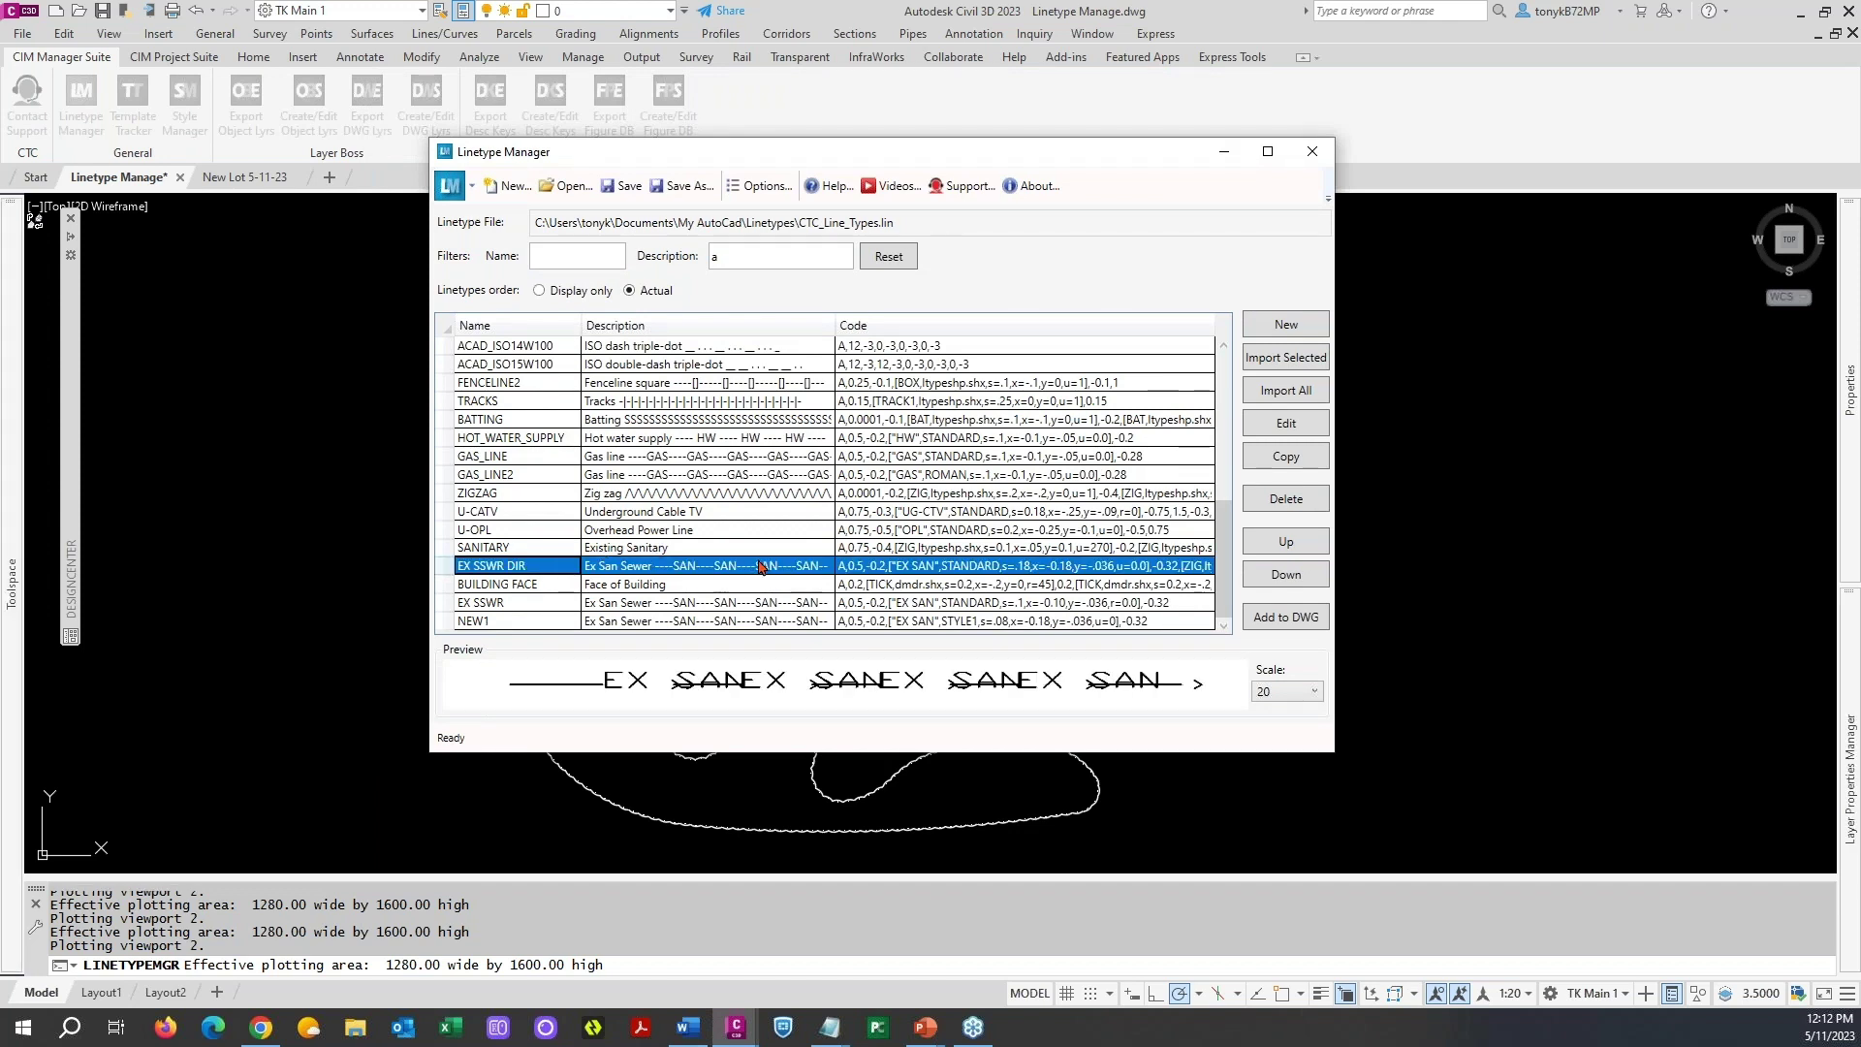
left_click(1287, 424)
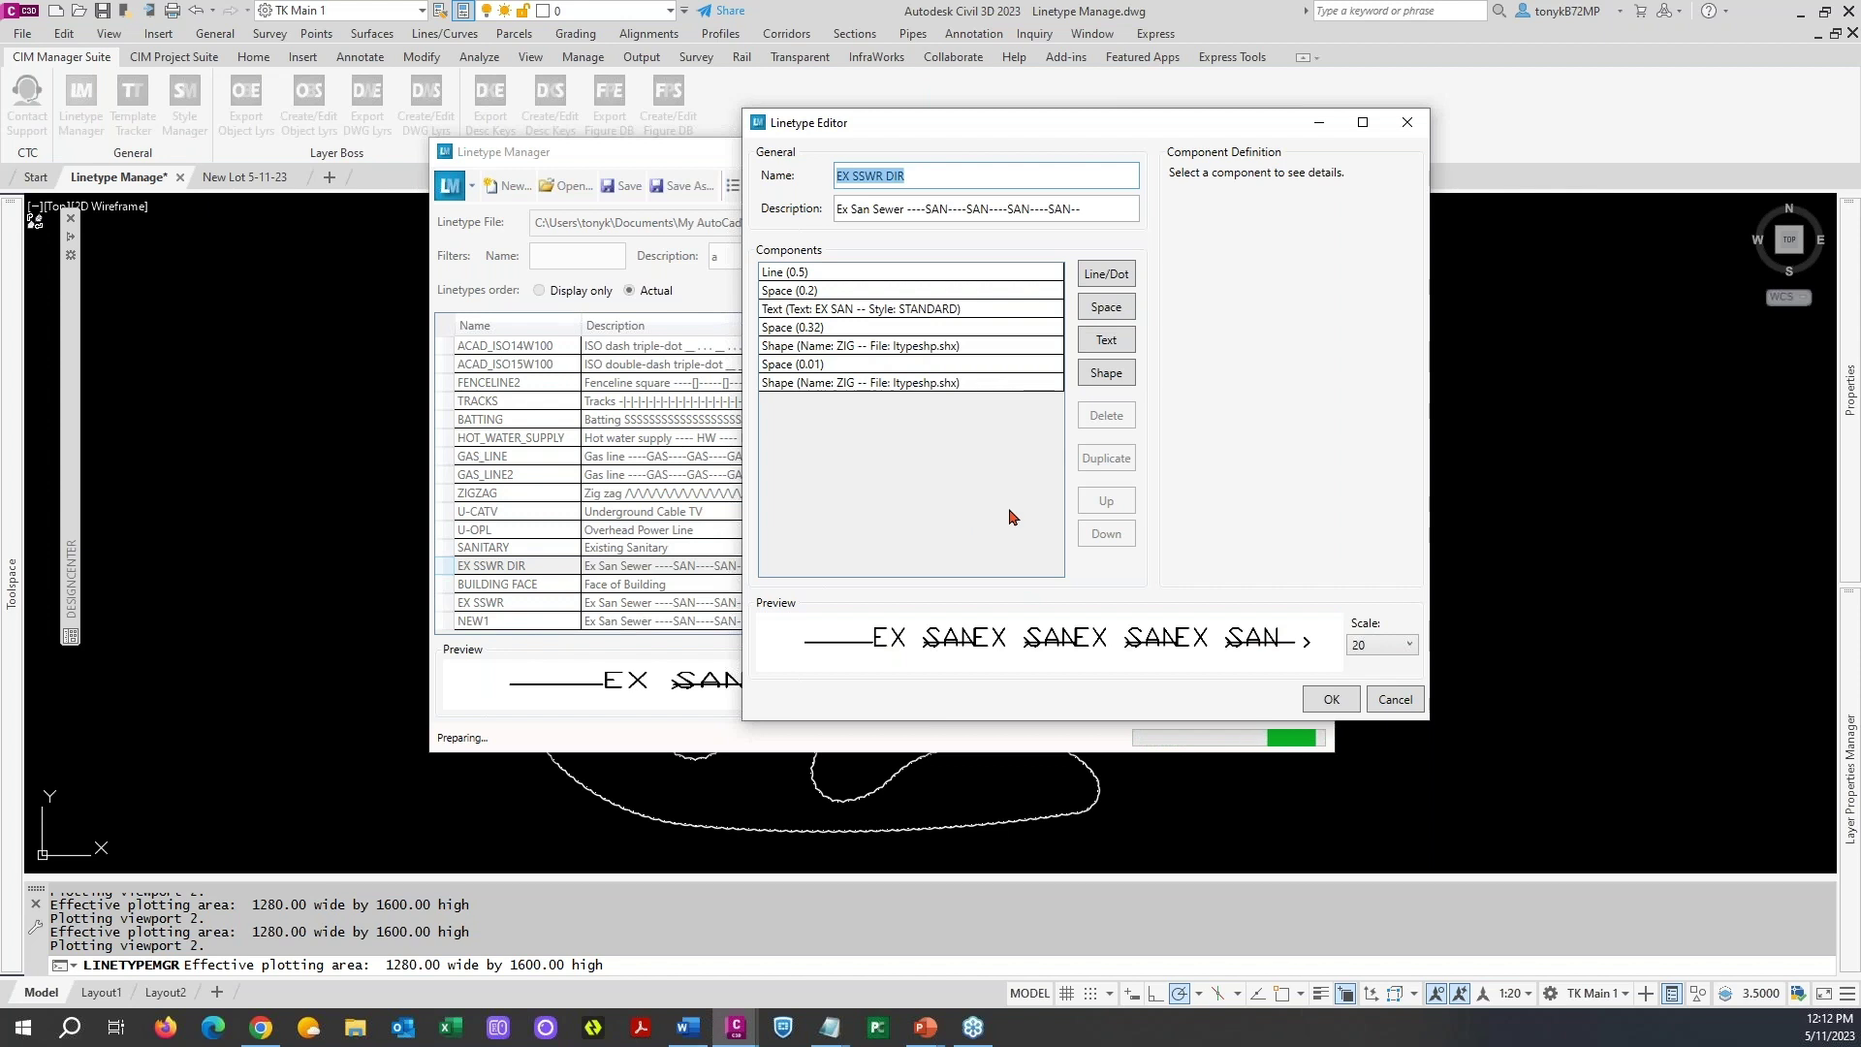
left_click(987, 309)
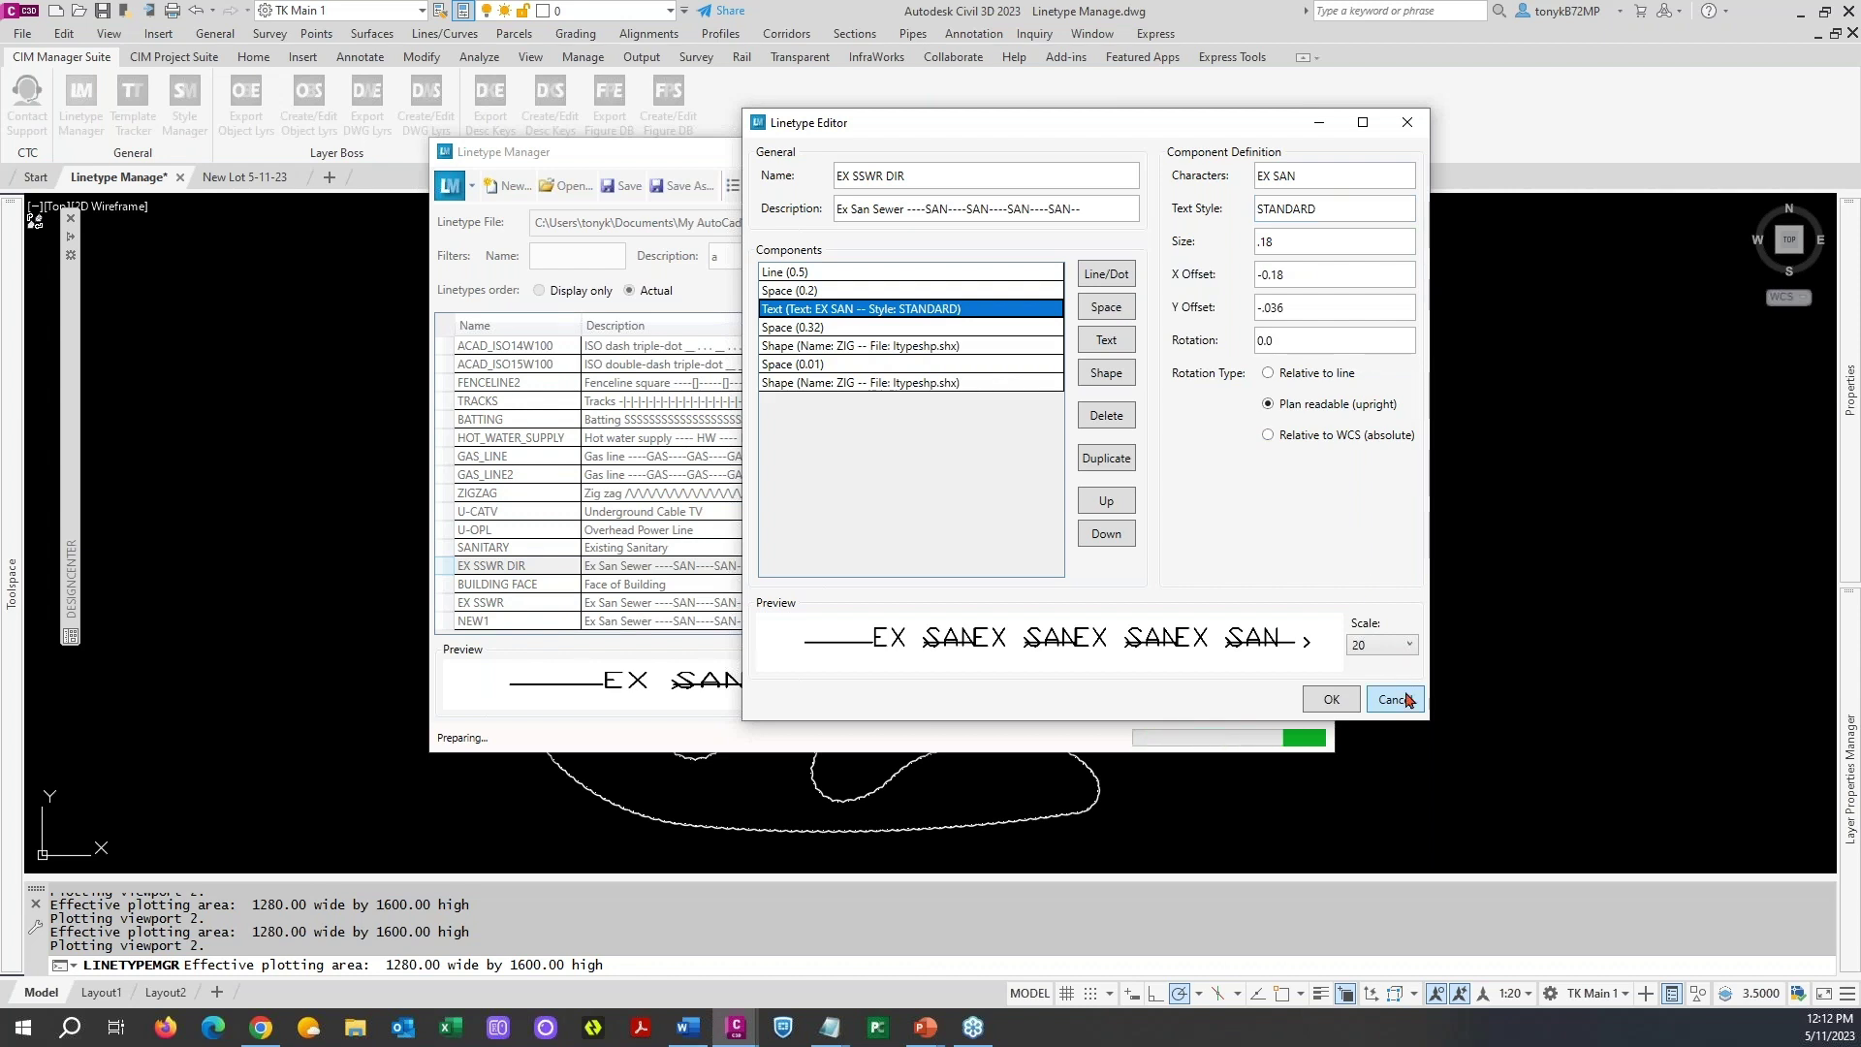
- Add a shape component to the end of the EX SSWR DIR linetype and delete it again
left_click(1098, 376)
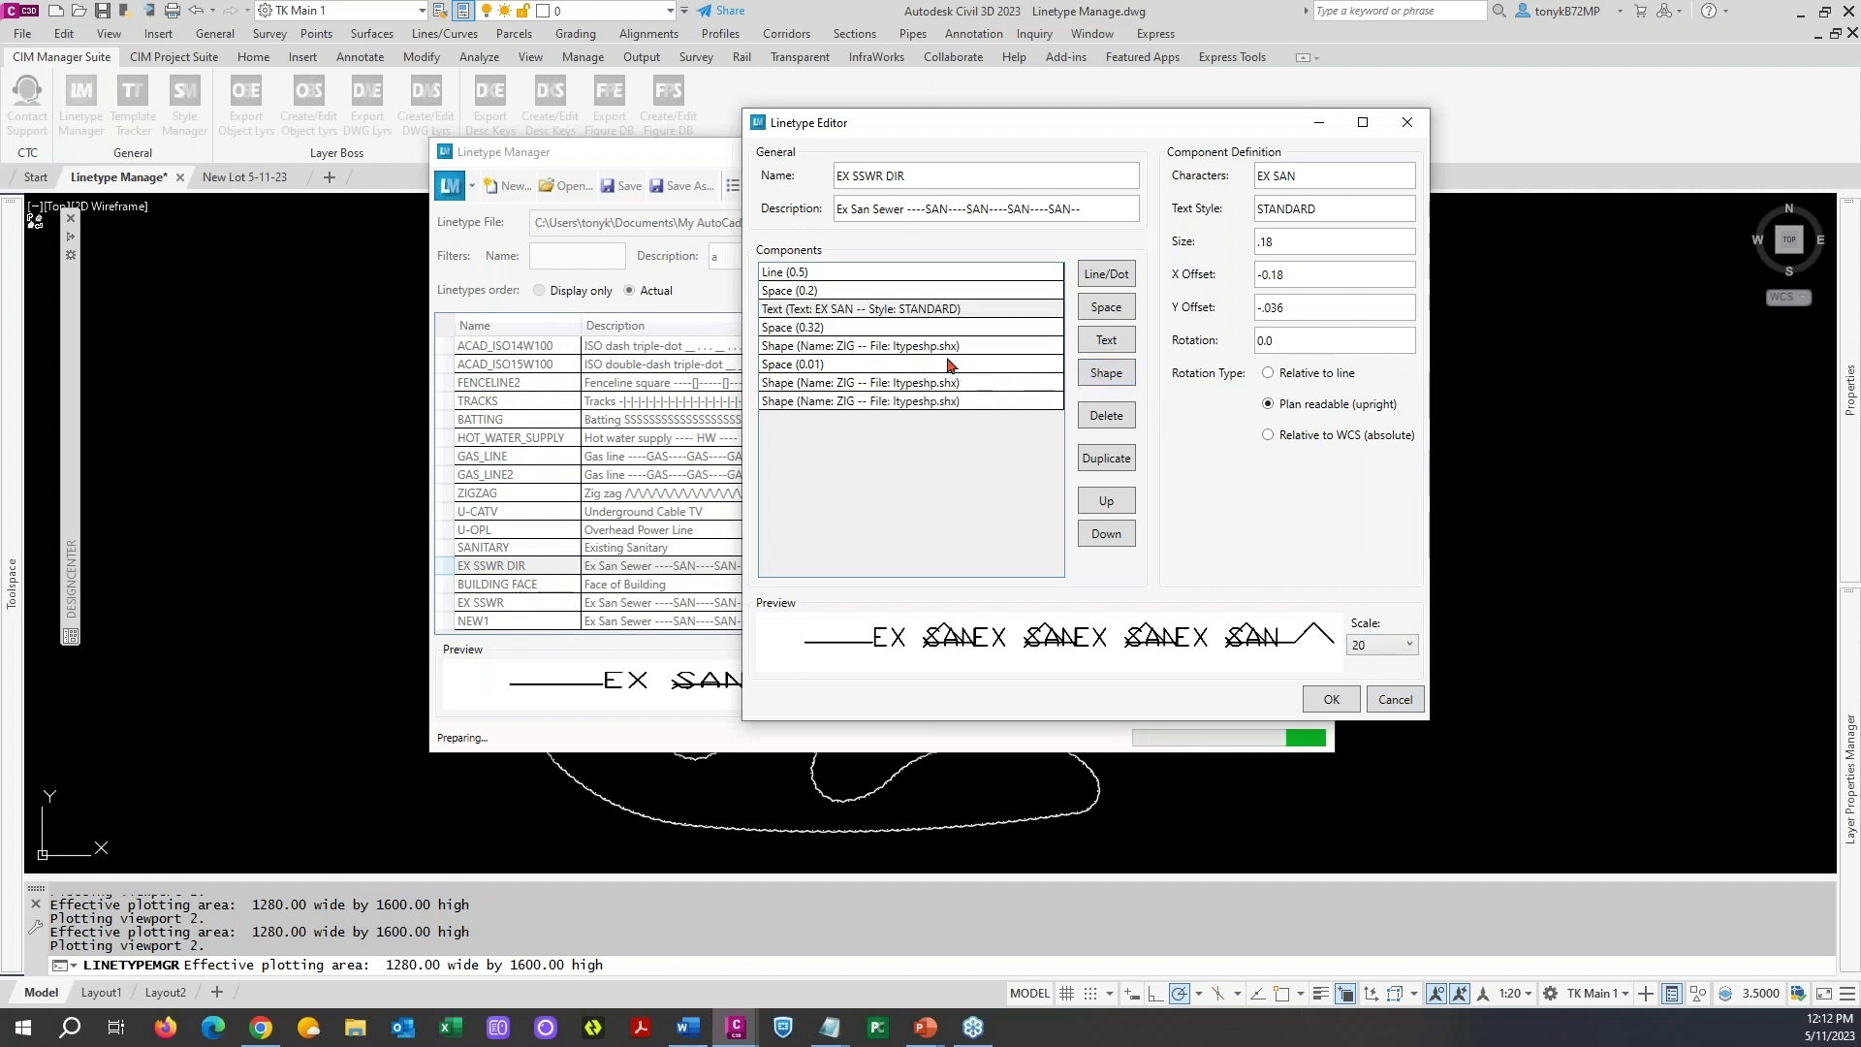
left_click(962, 404)
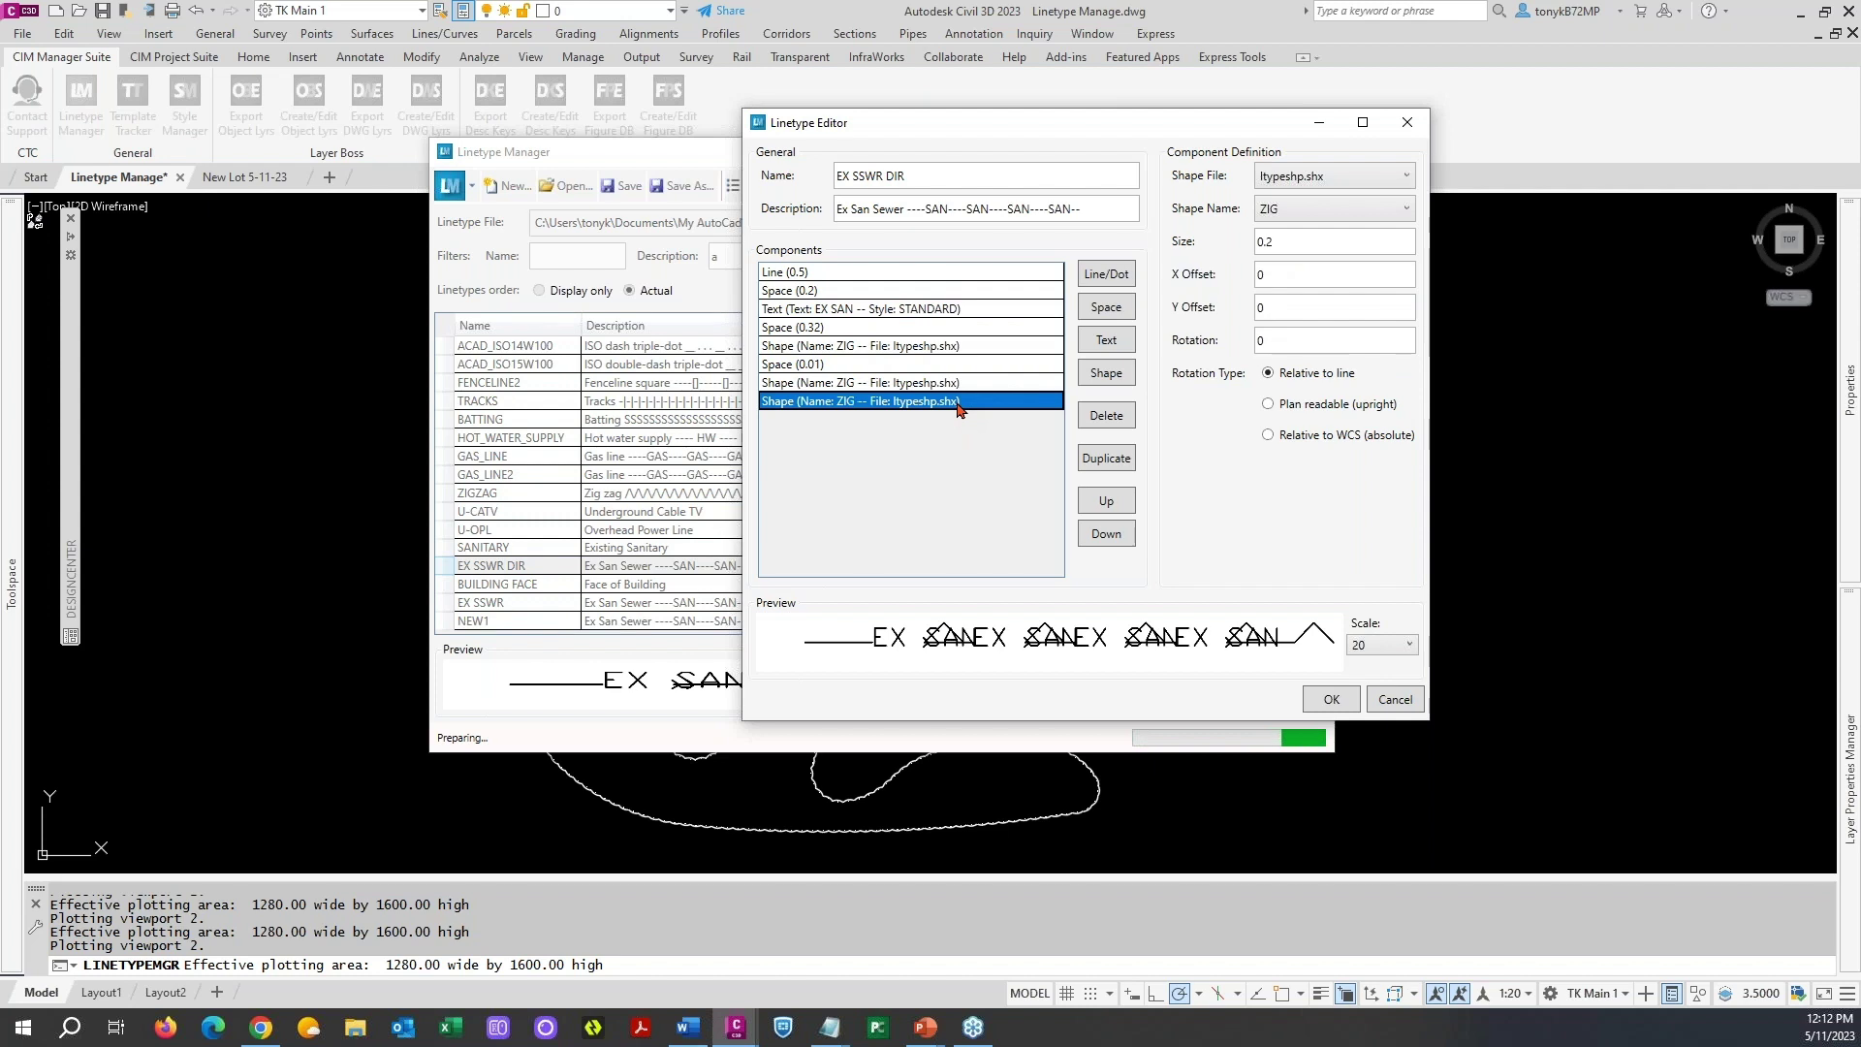
left_click(1102, 424)
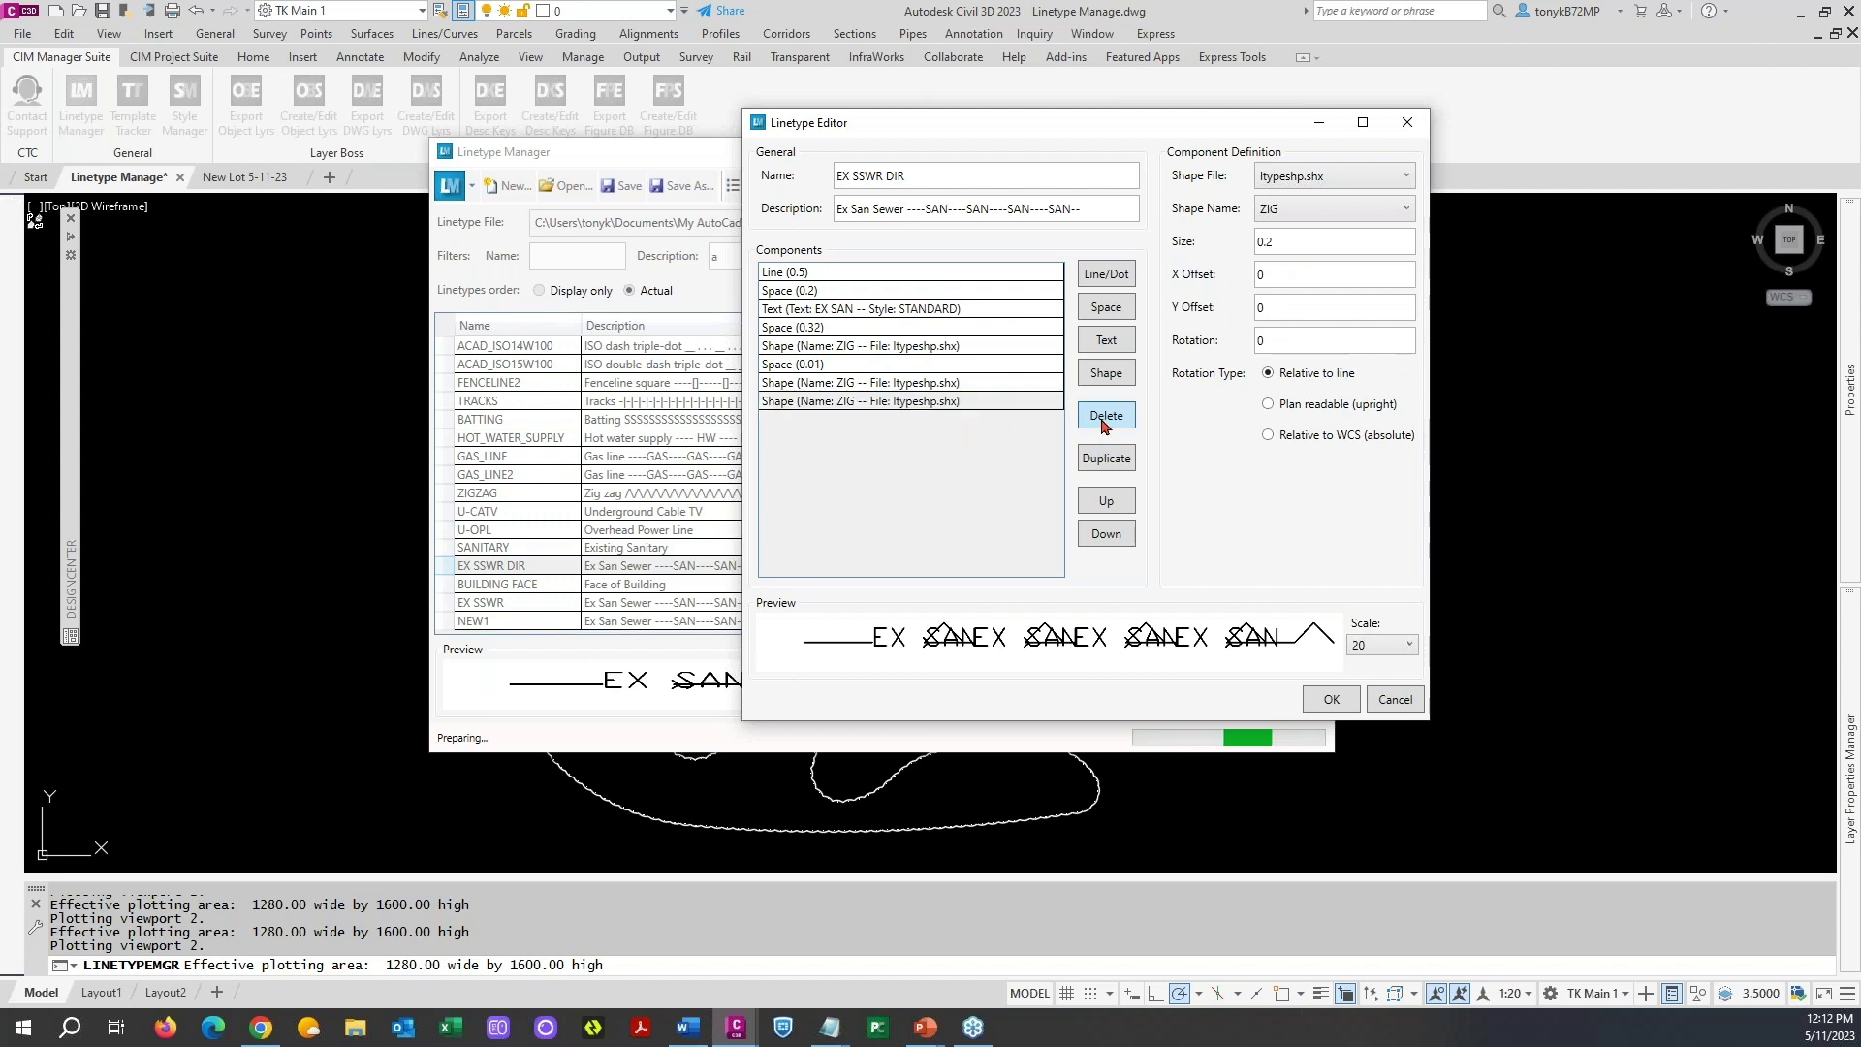
- View the settings of the first ZIG shape component and the shape names available in ltypeshp.shx
left_click(958, 349)
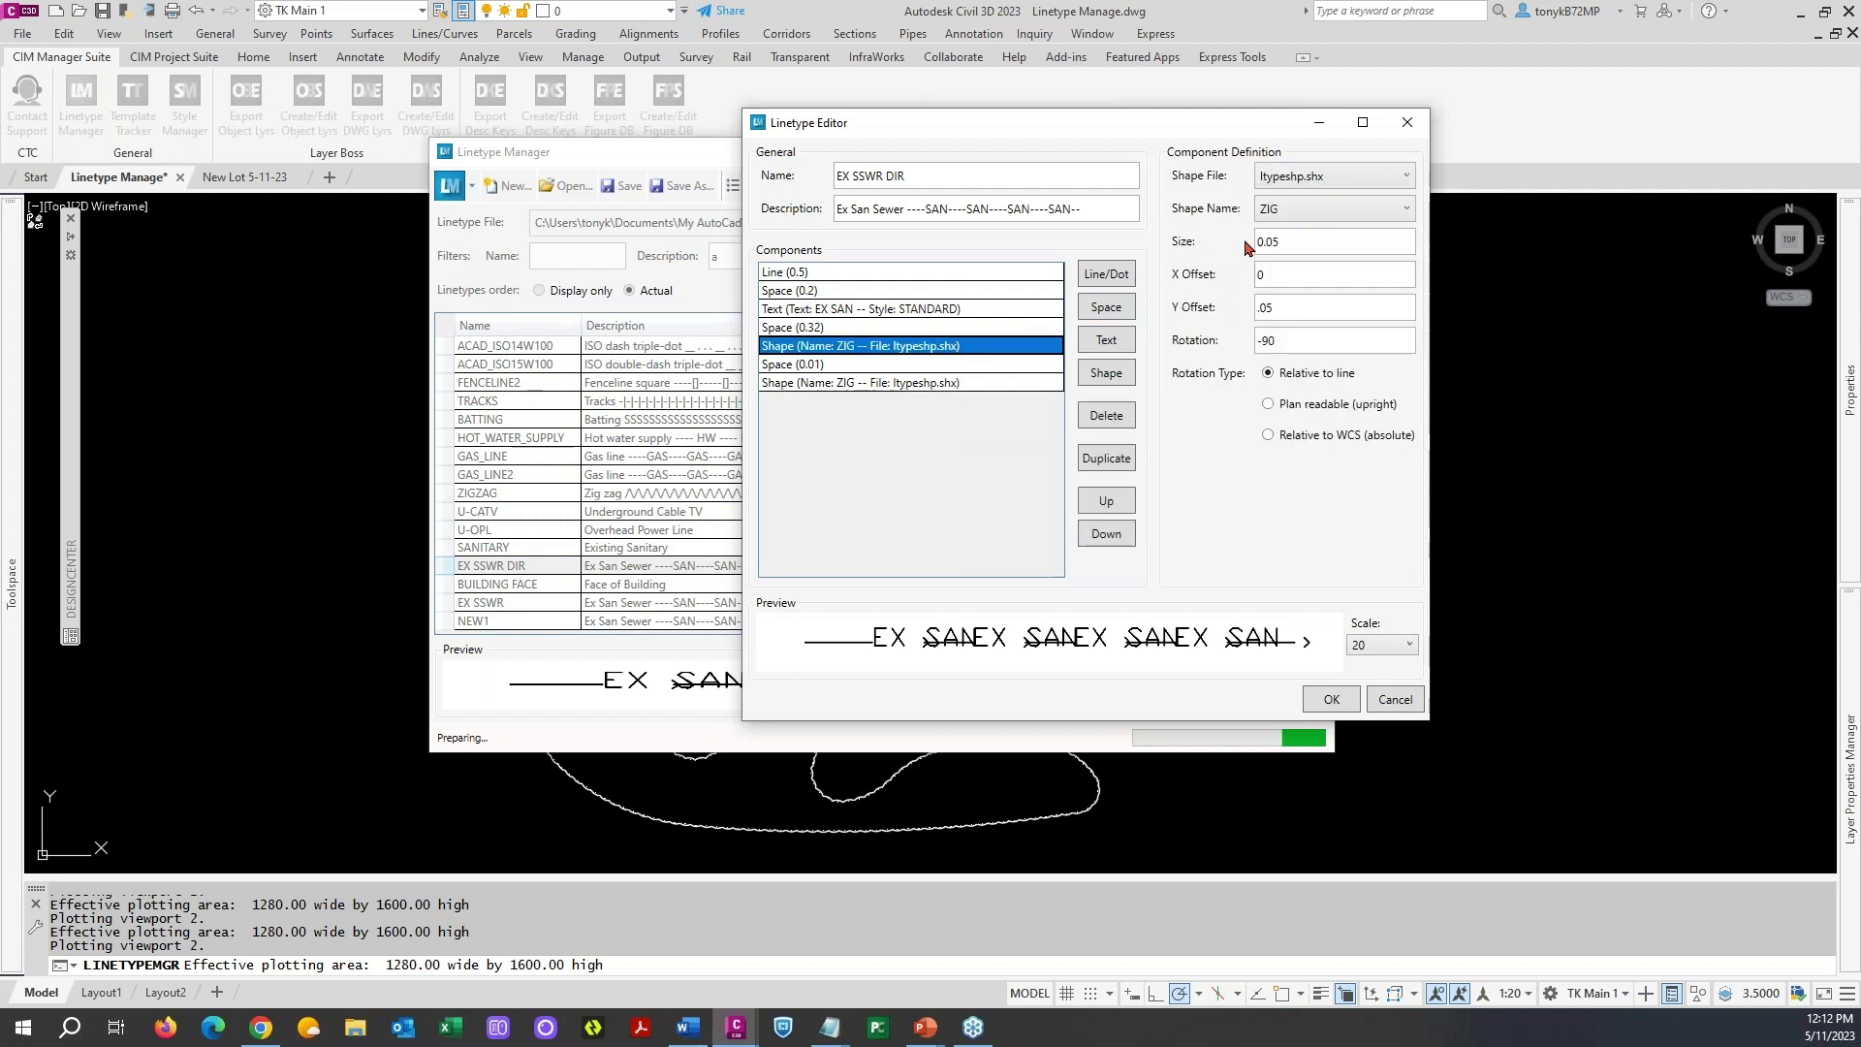
left_click(1358, 211)
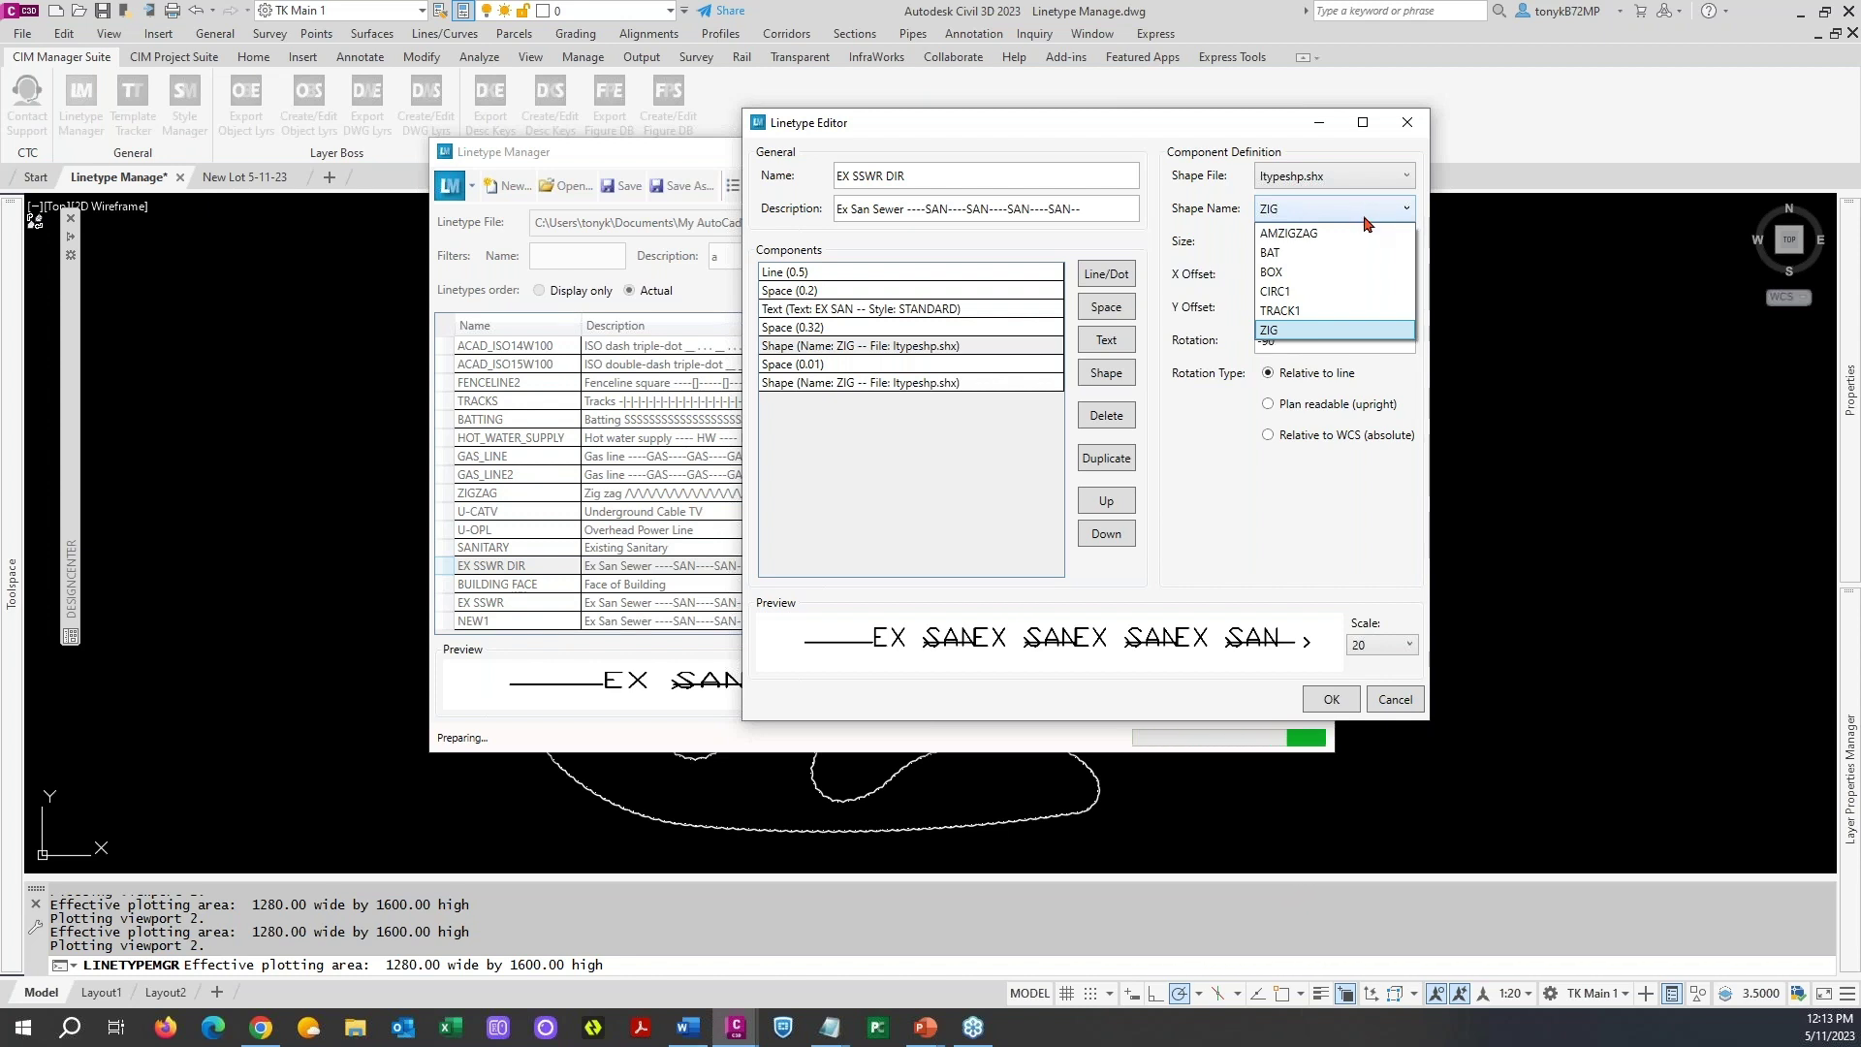
left_click(1407, 213)
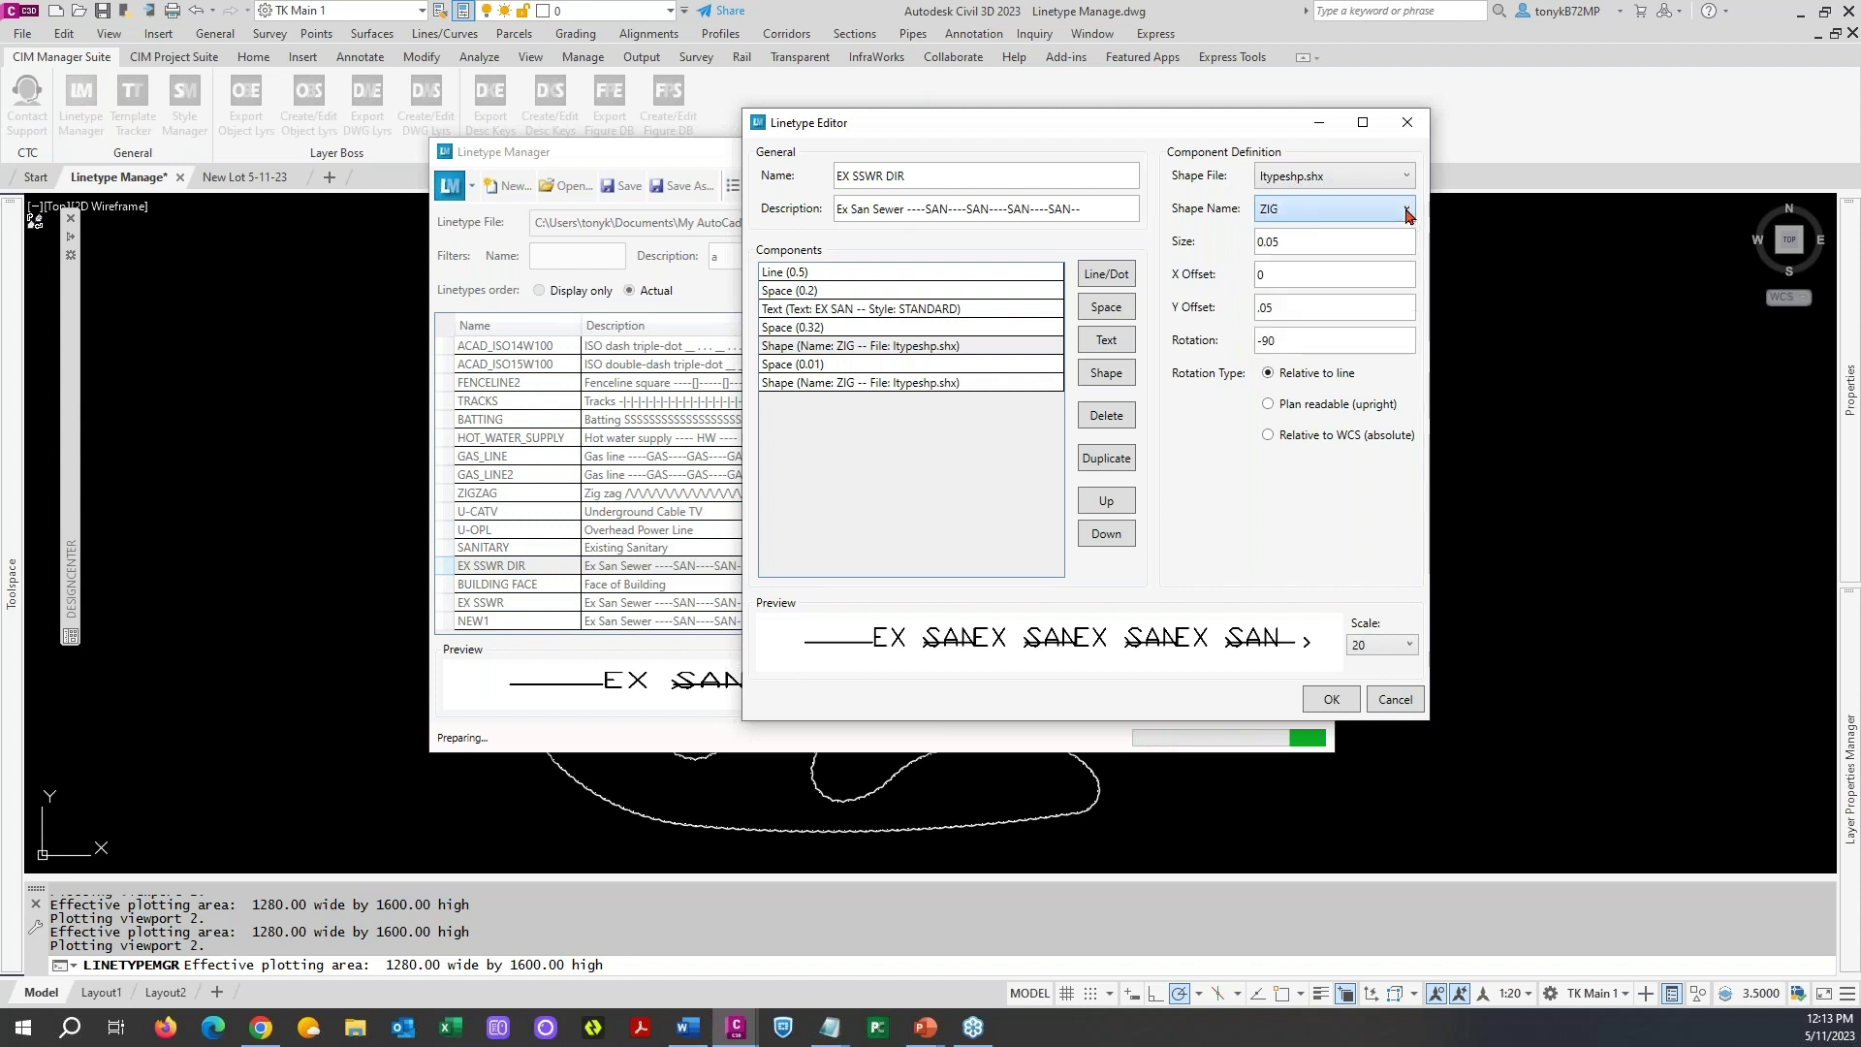
- Try shapes 23065, 5102 and 6136 from dmdr.shx in place of the first ZIG shape component
left_click(1407, 213)
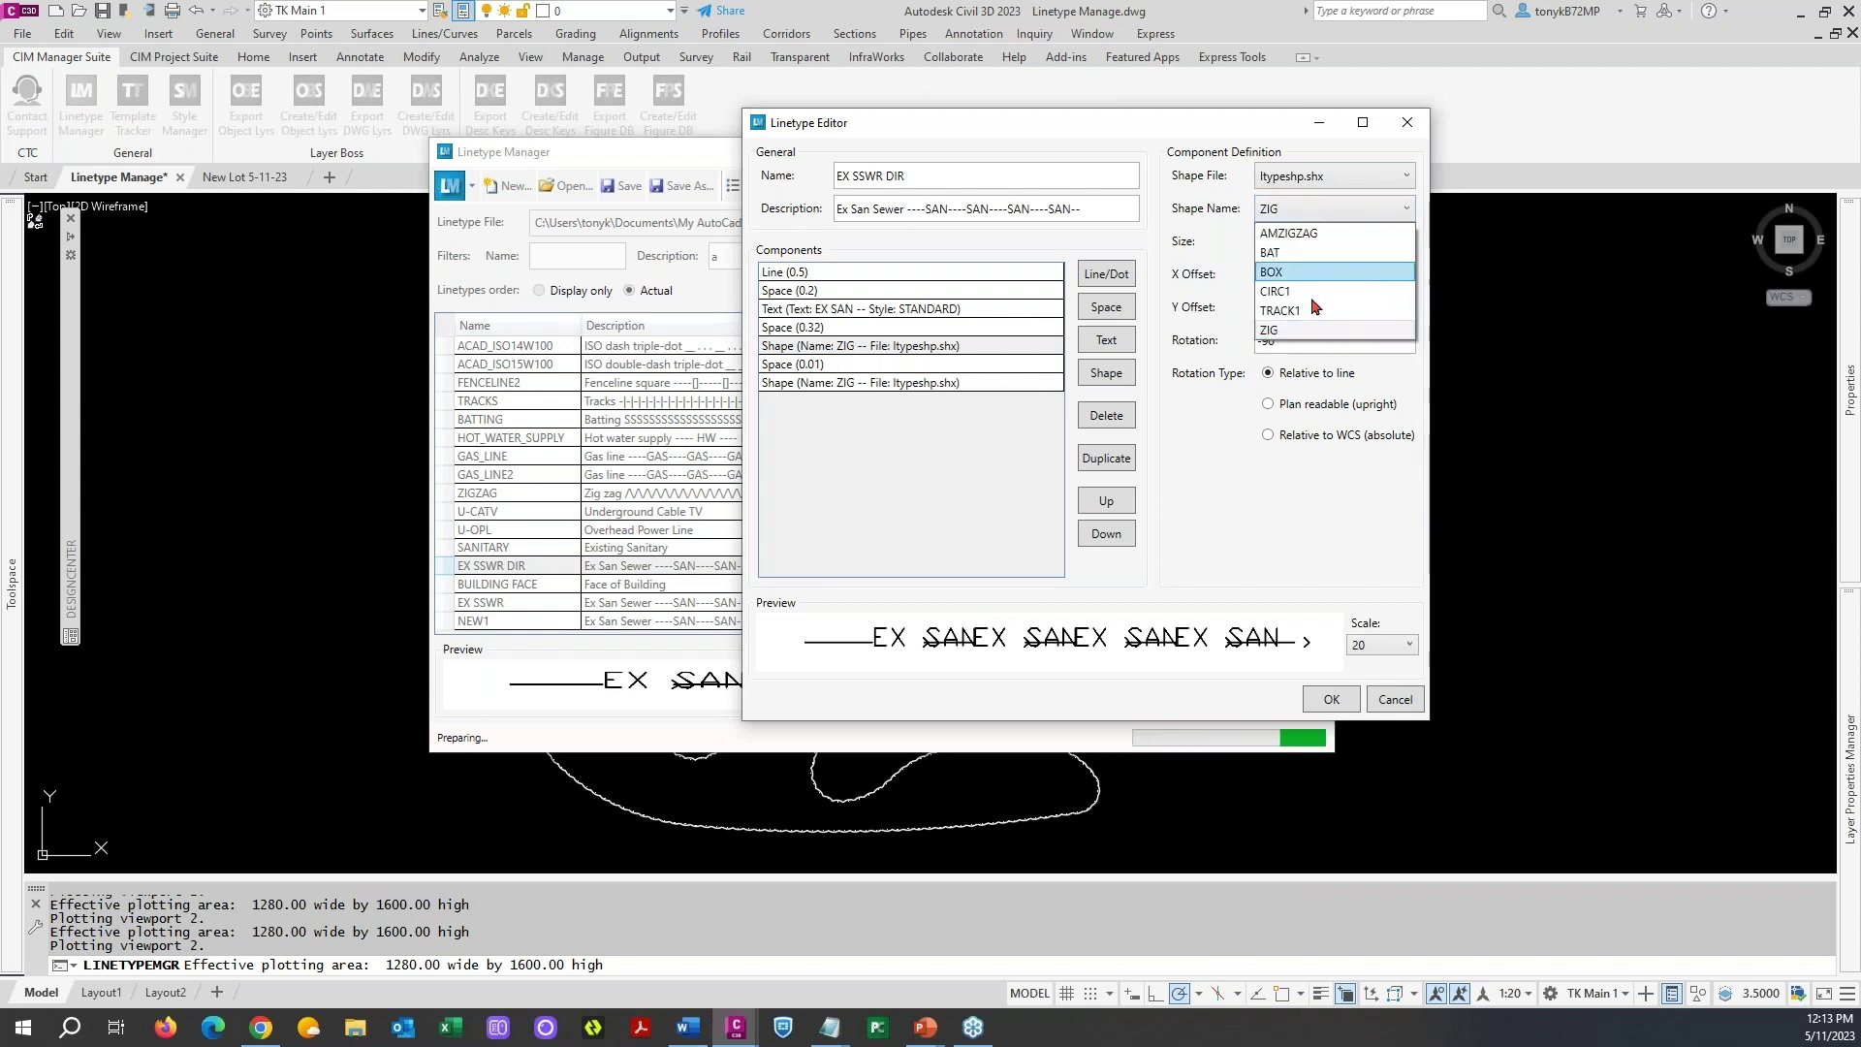
left_click(1359, 213)
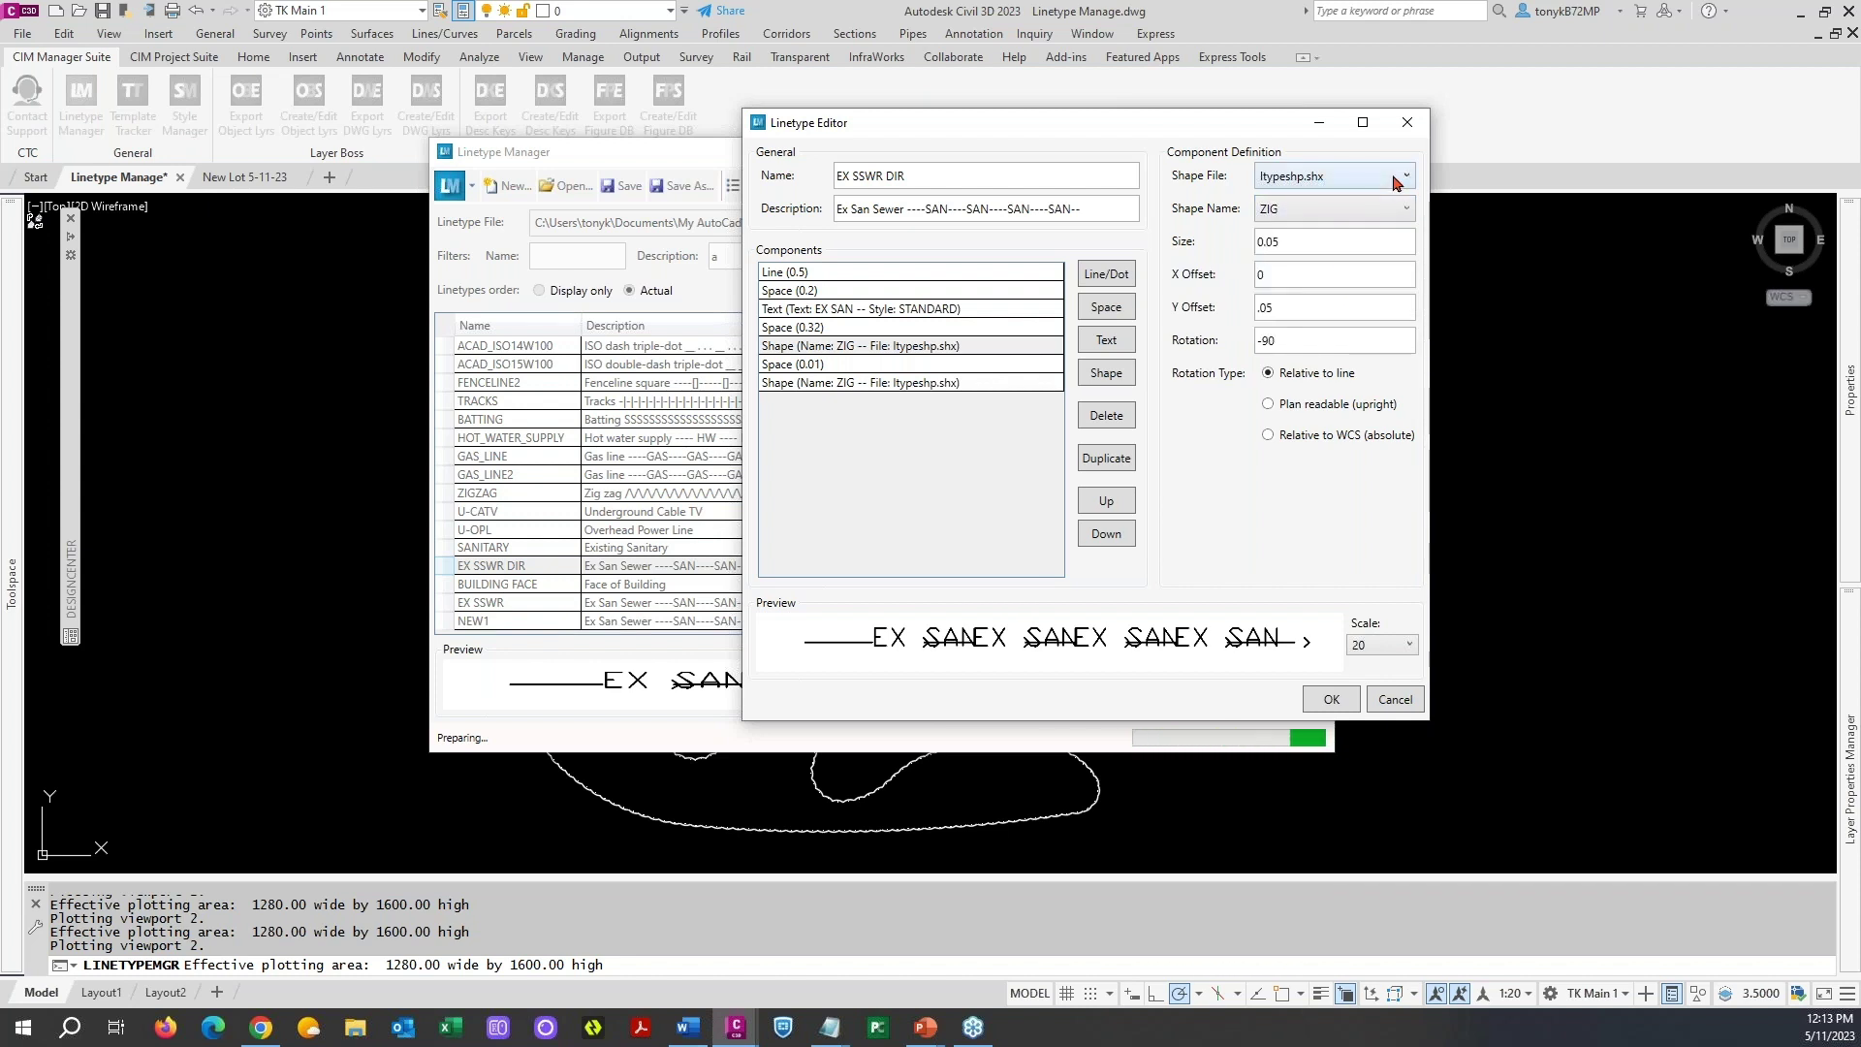
left_click(1395, 180)
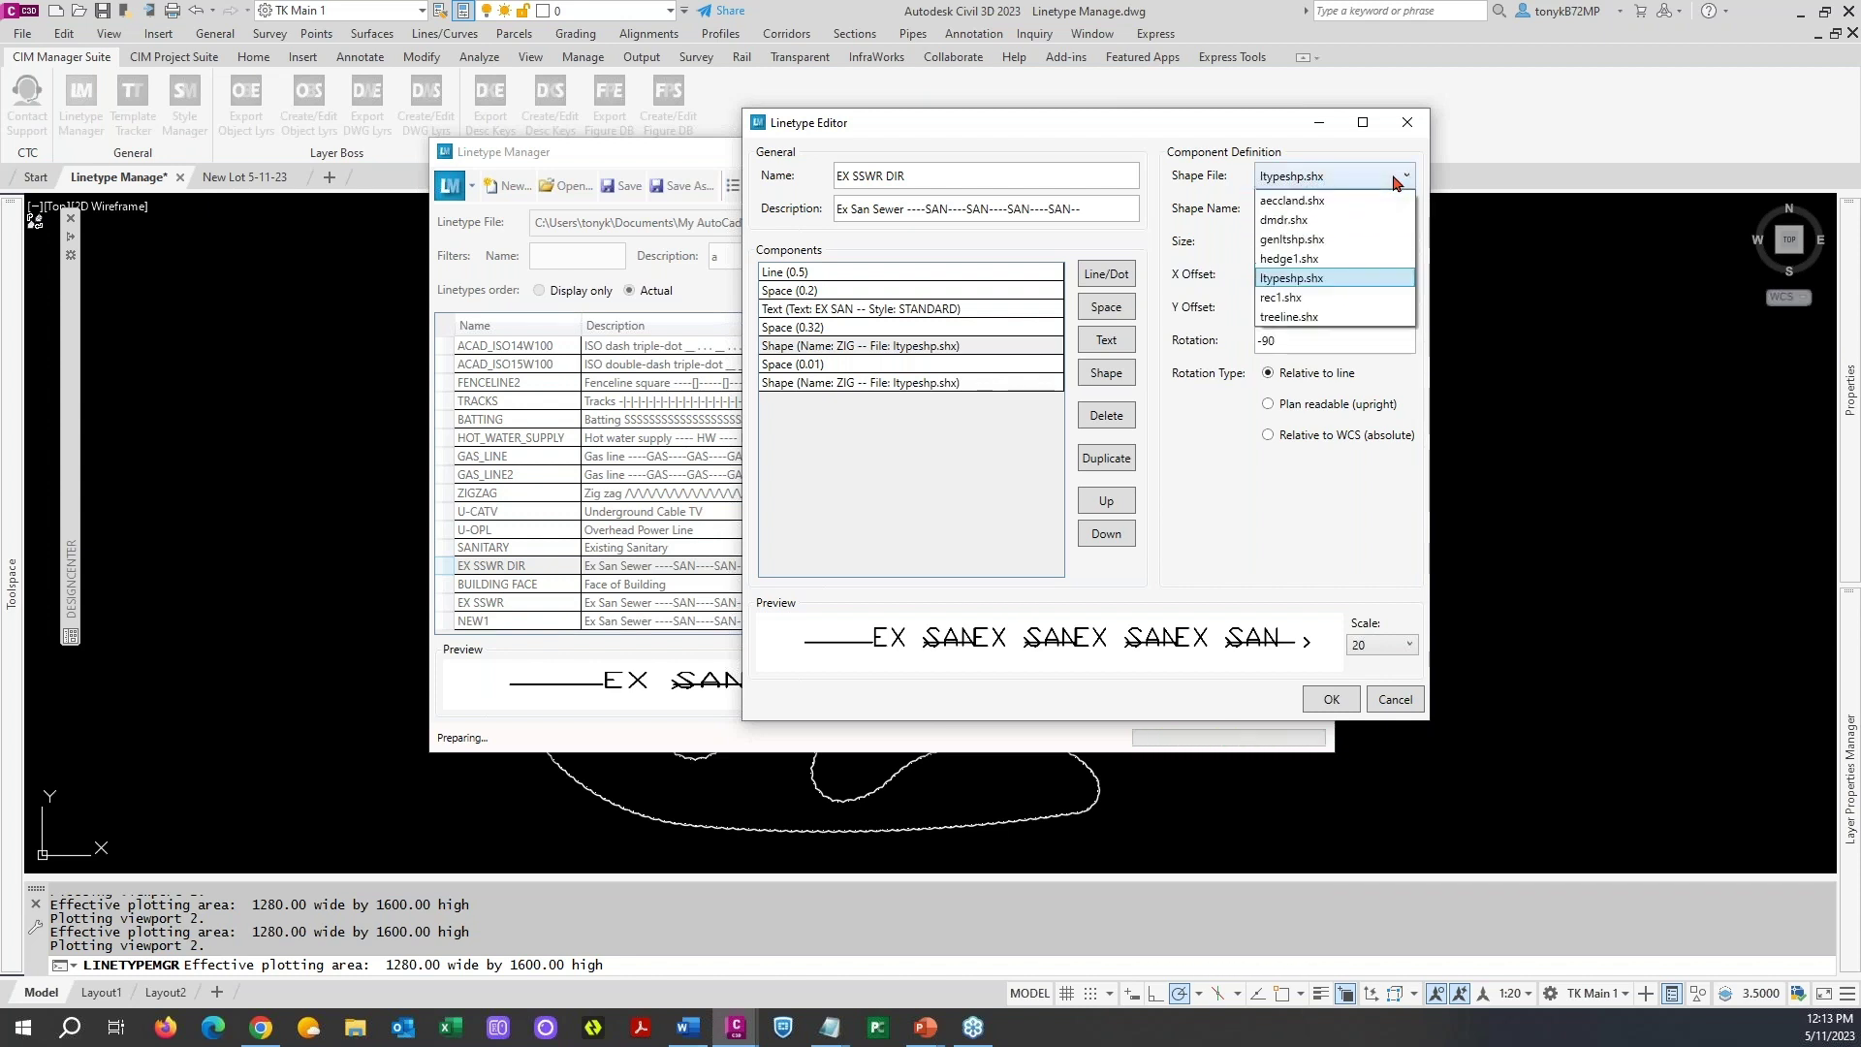
left_click(1298, 223)
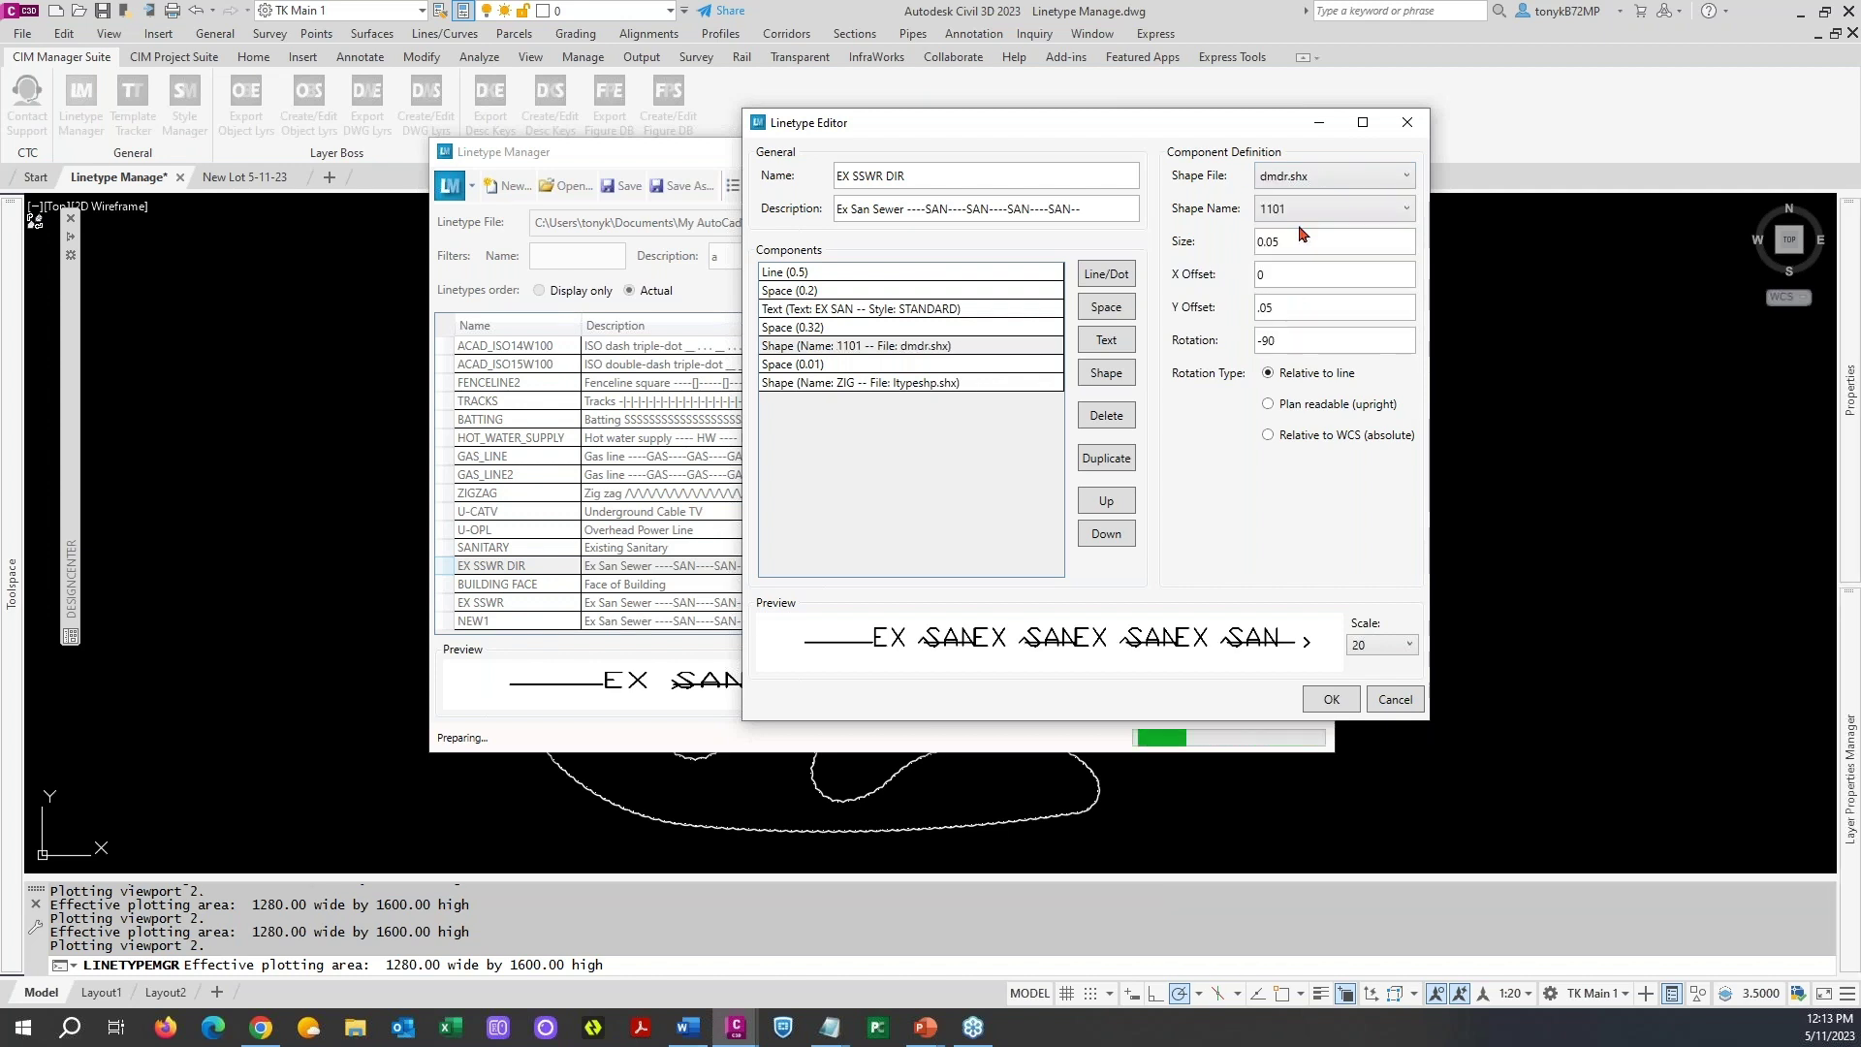
left_click(1403, 212)
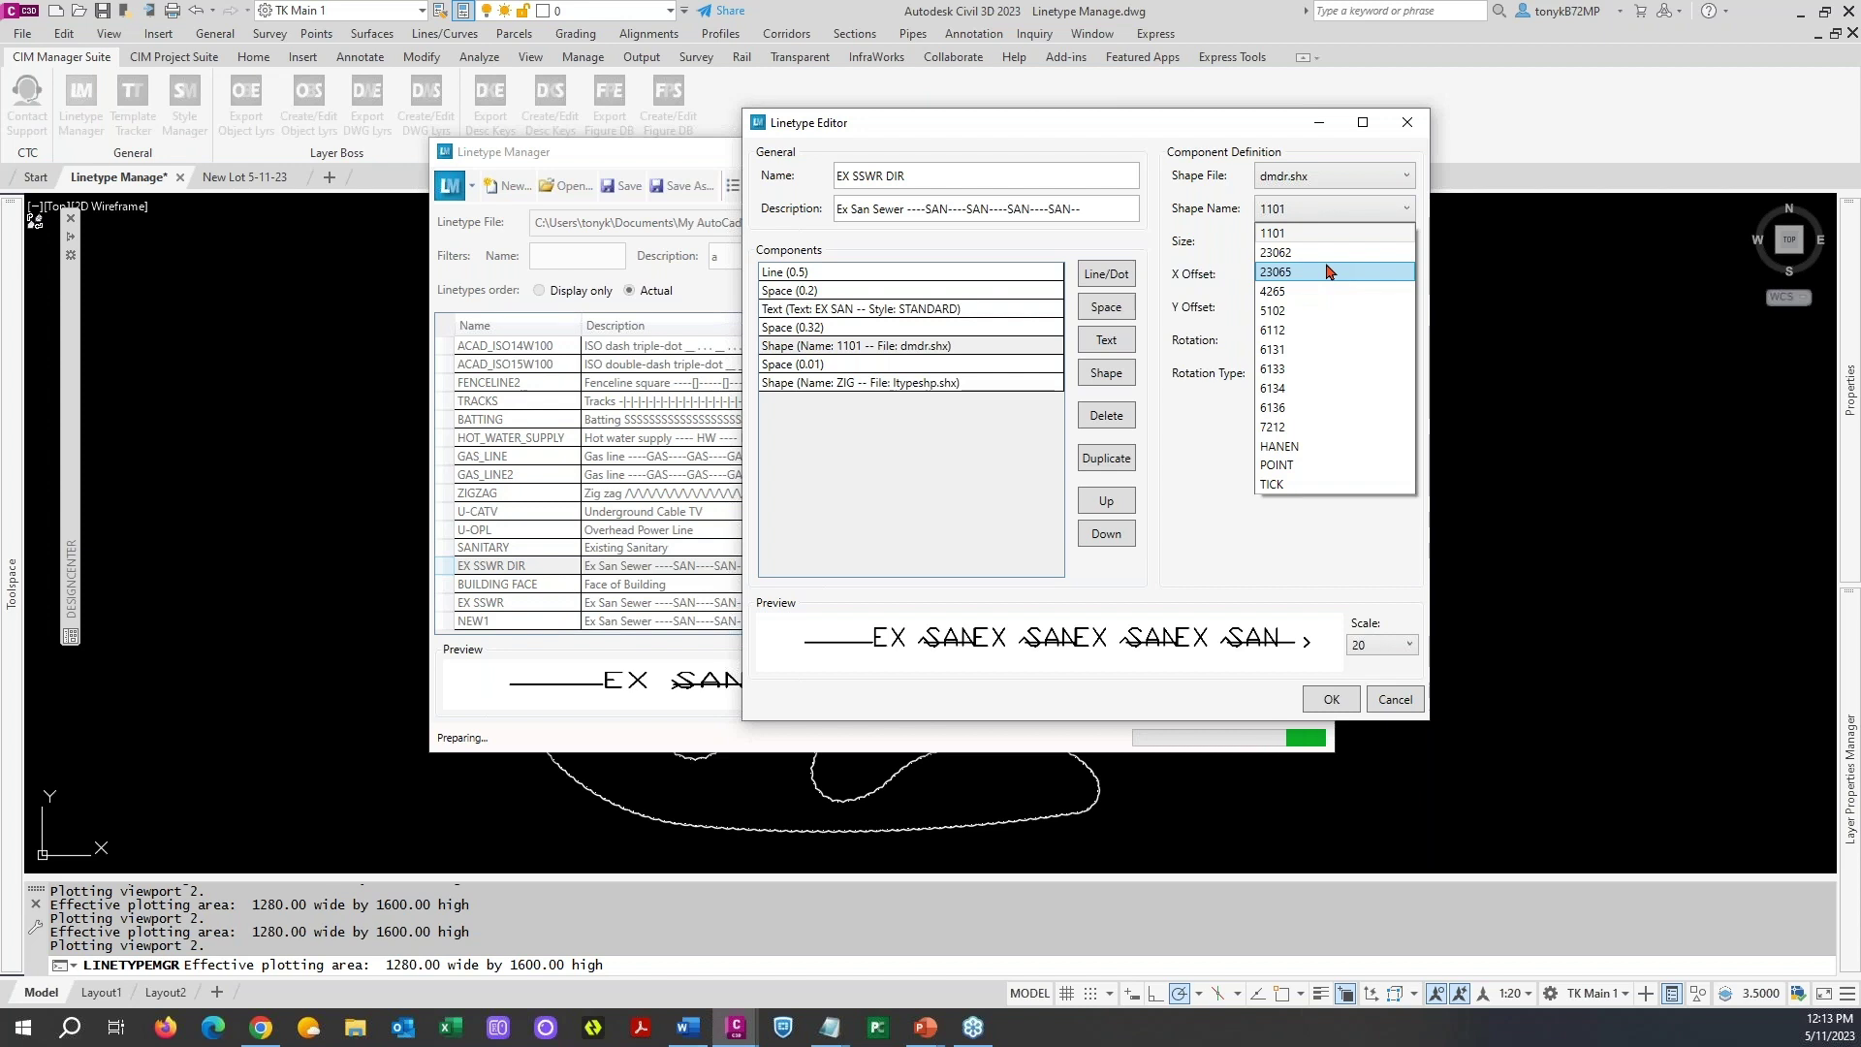
left_click(1328, 271)
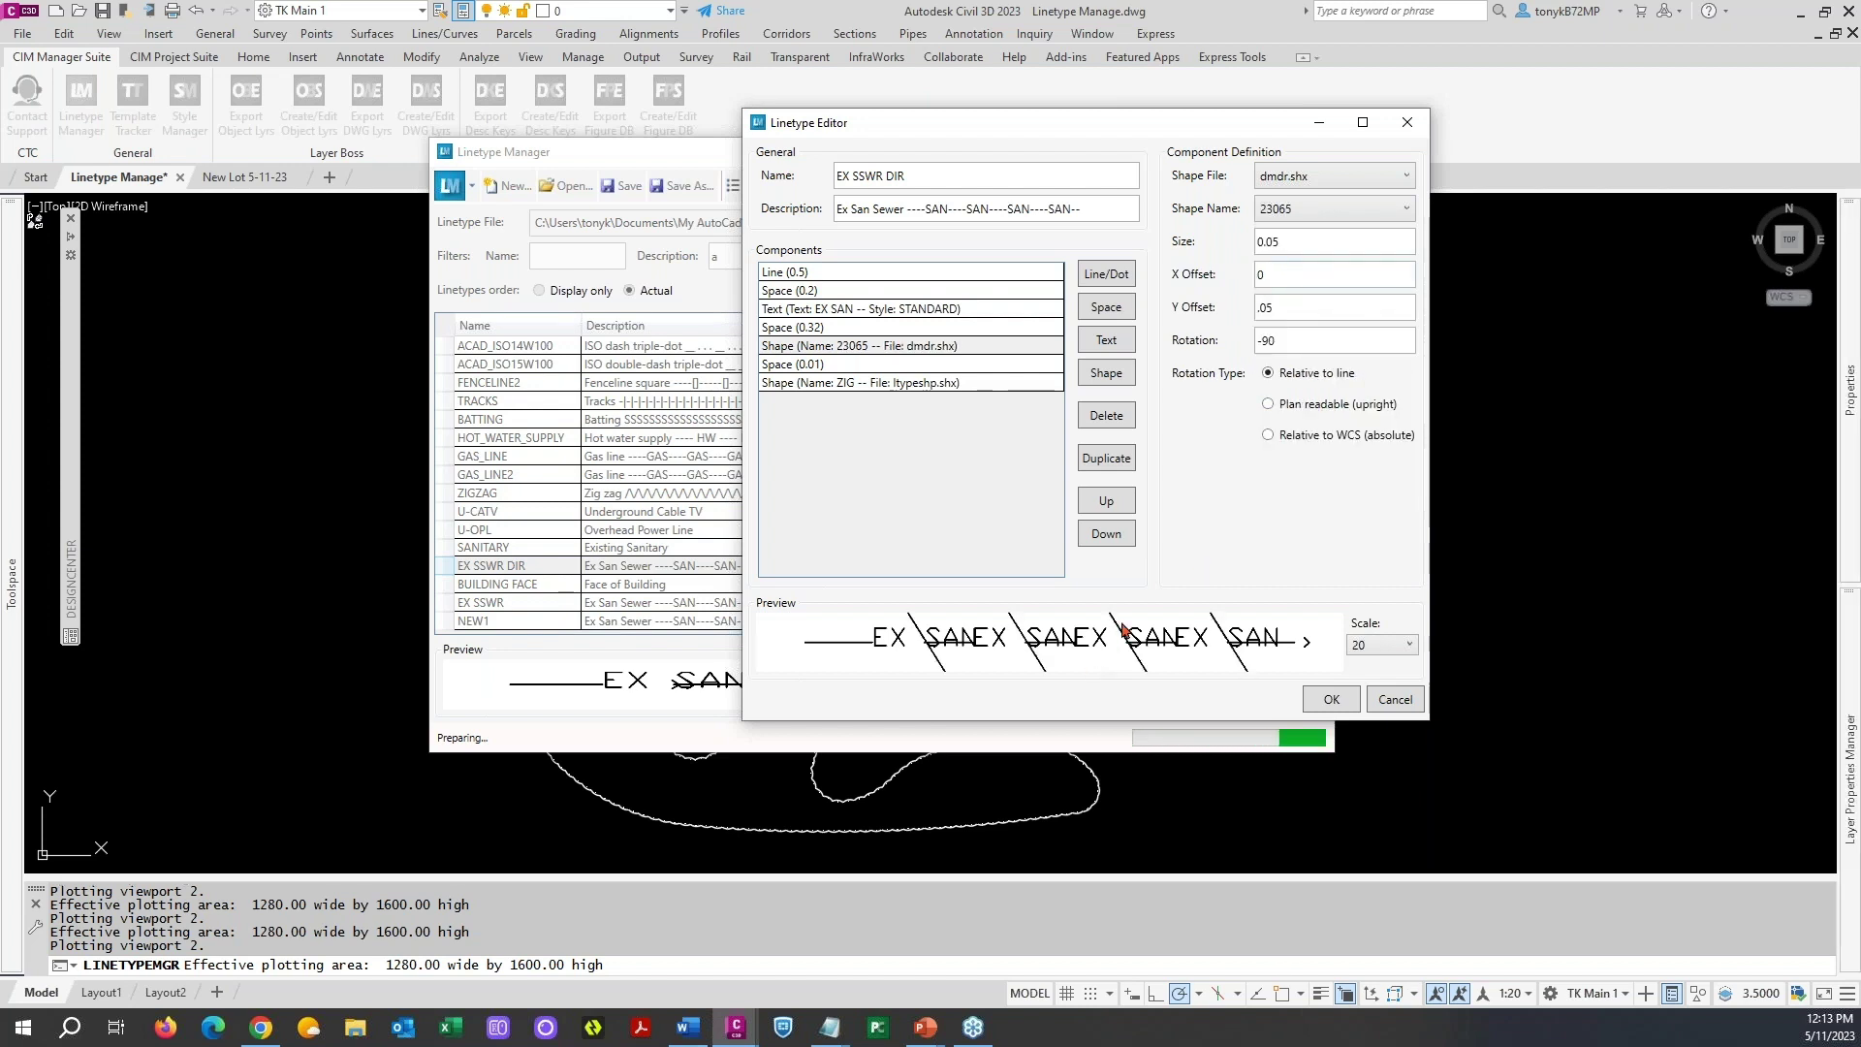
left_click(1400, 209)
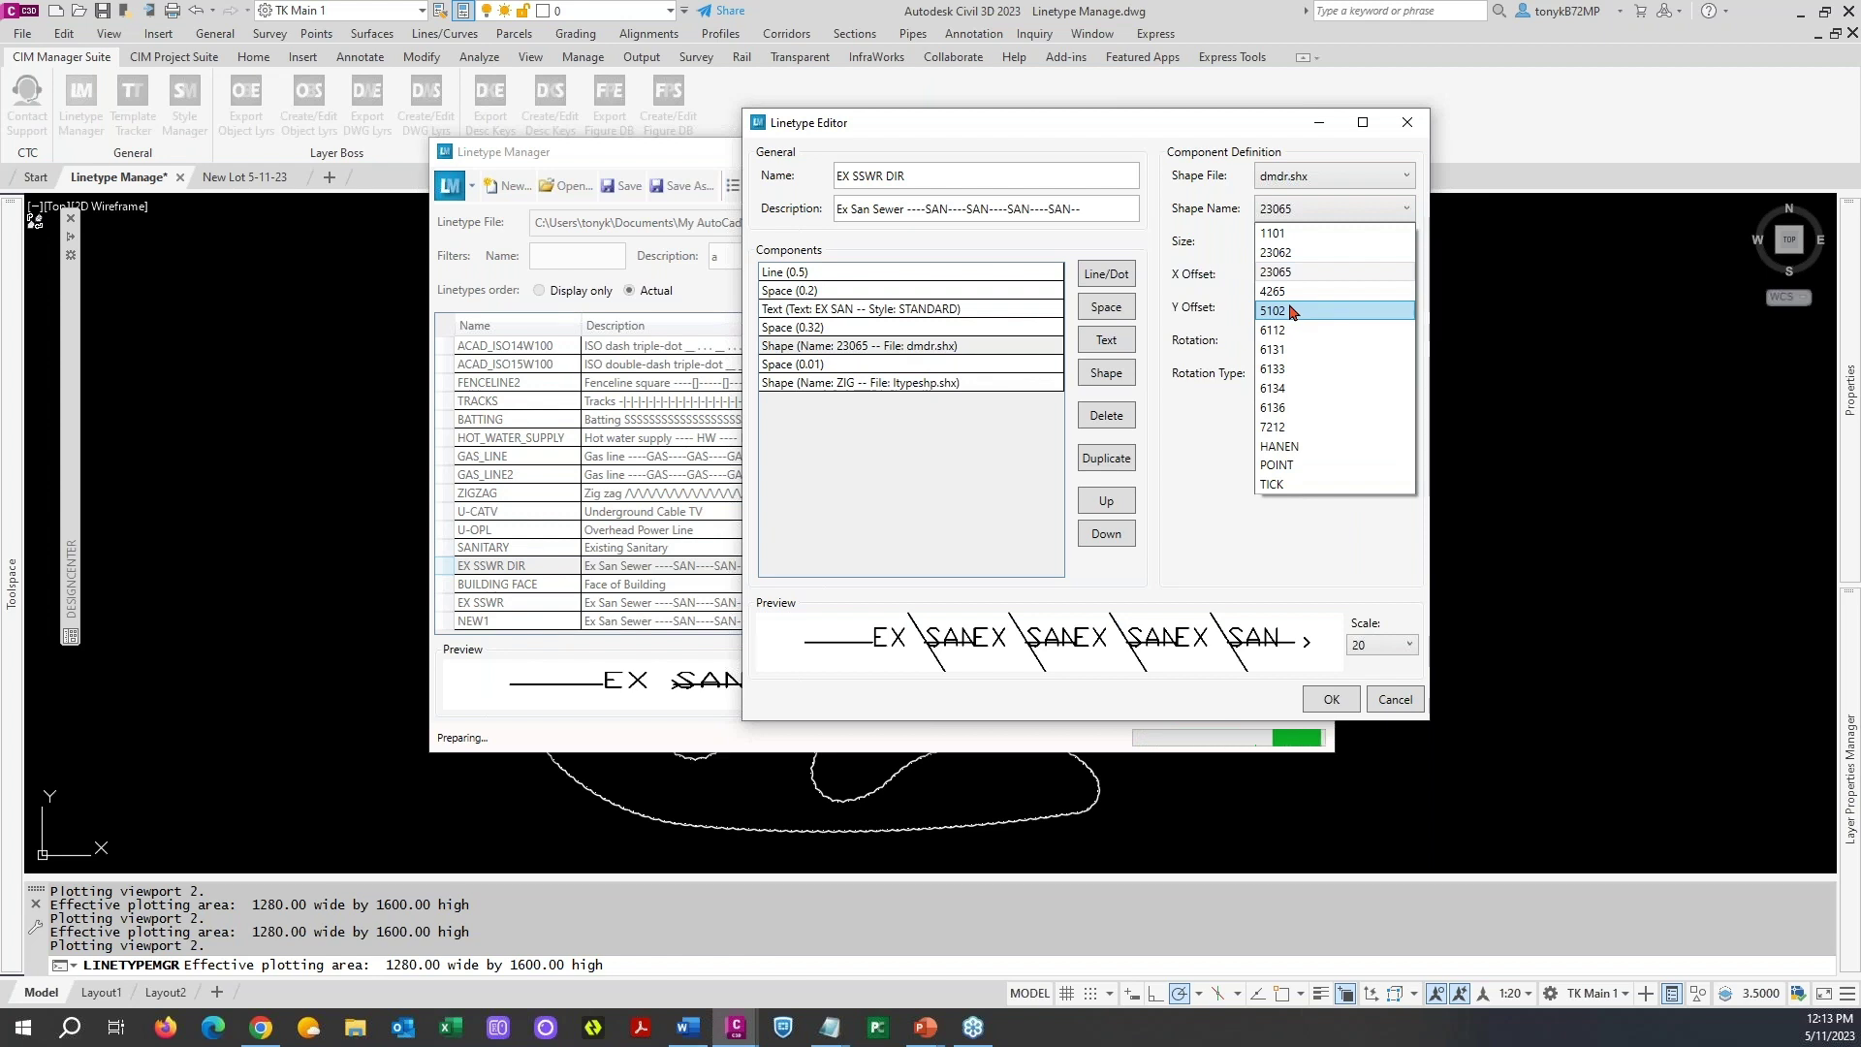
left_click(1289, 310)
left_click(1345, 210)
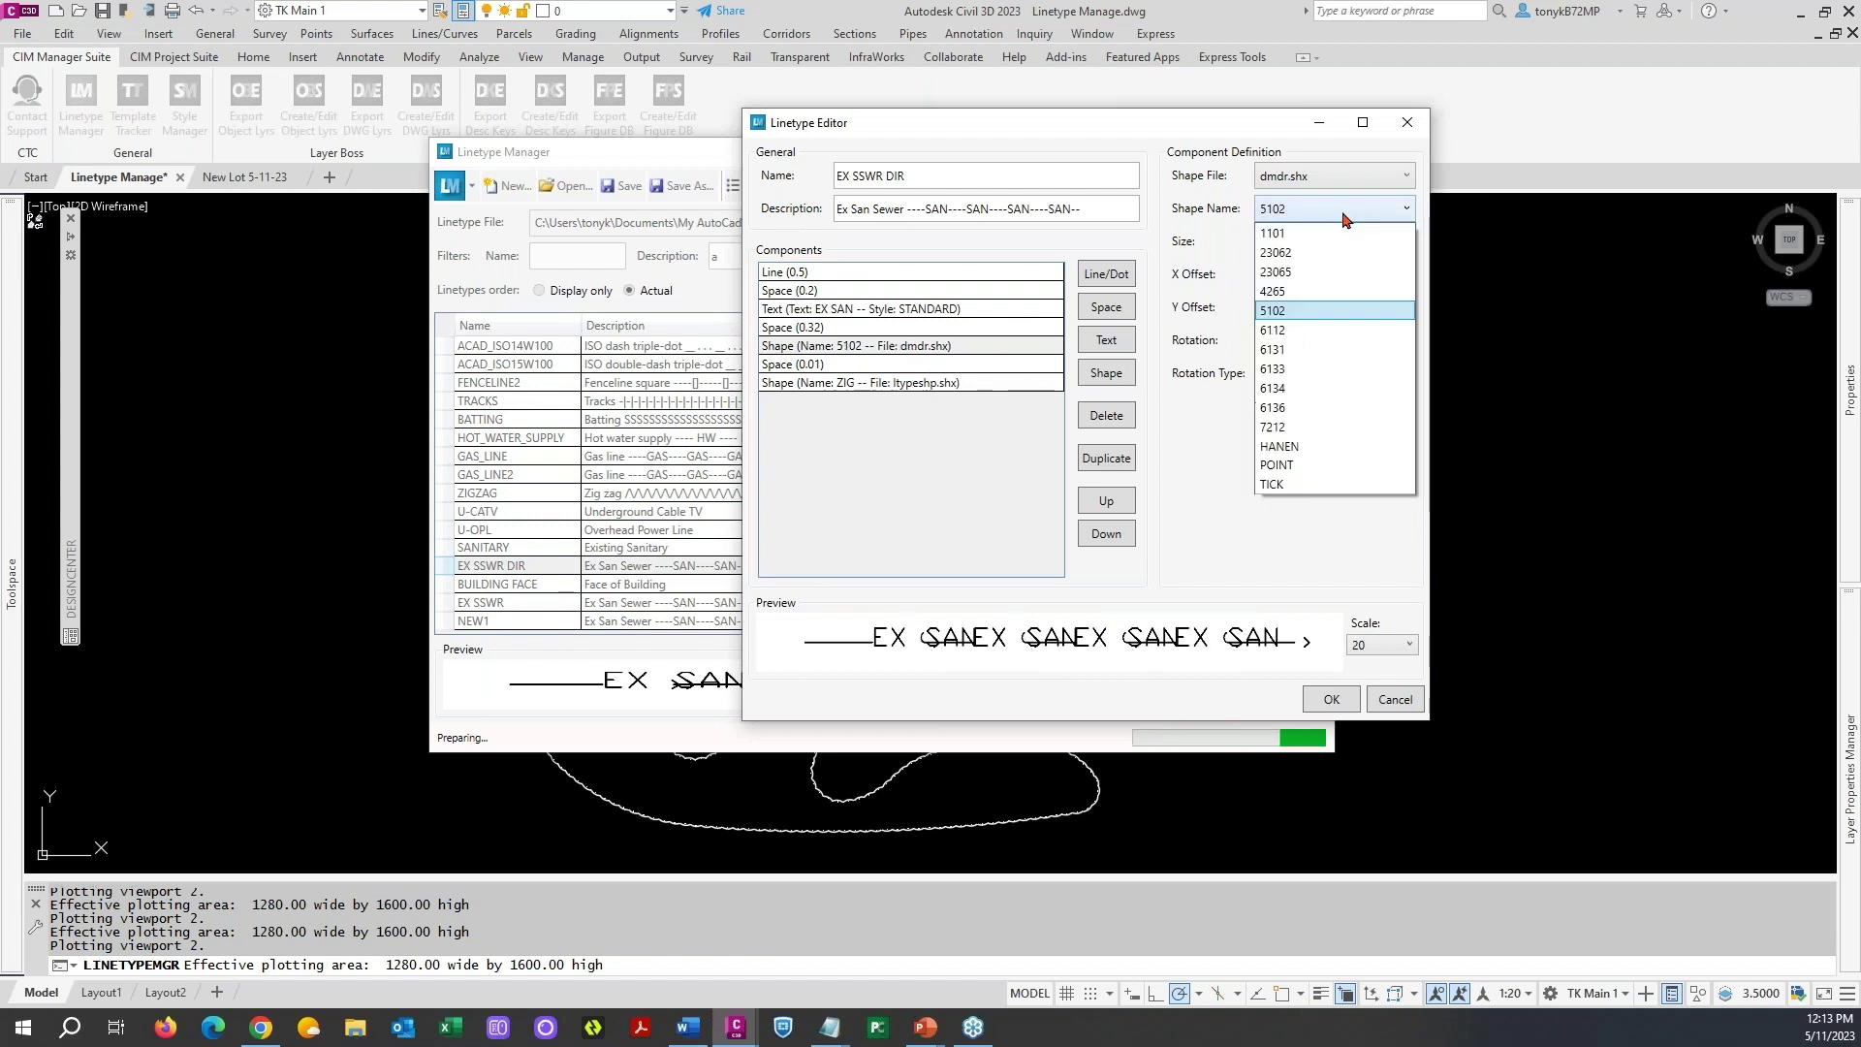
key("Escape")
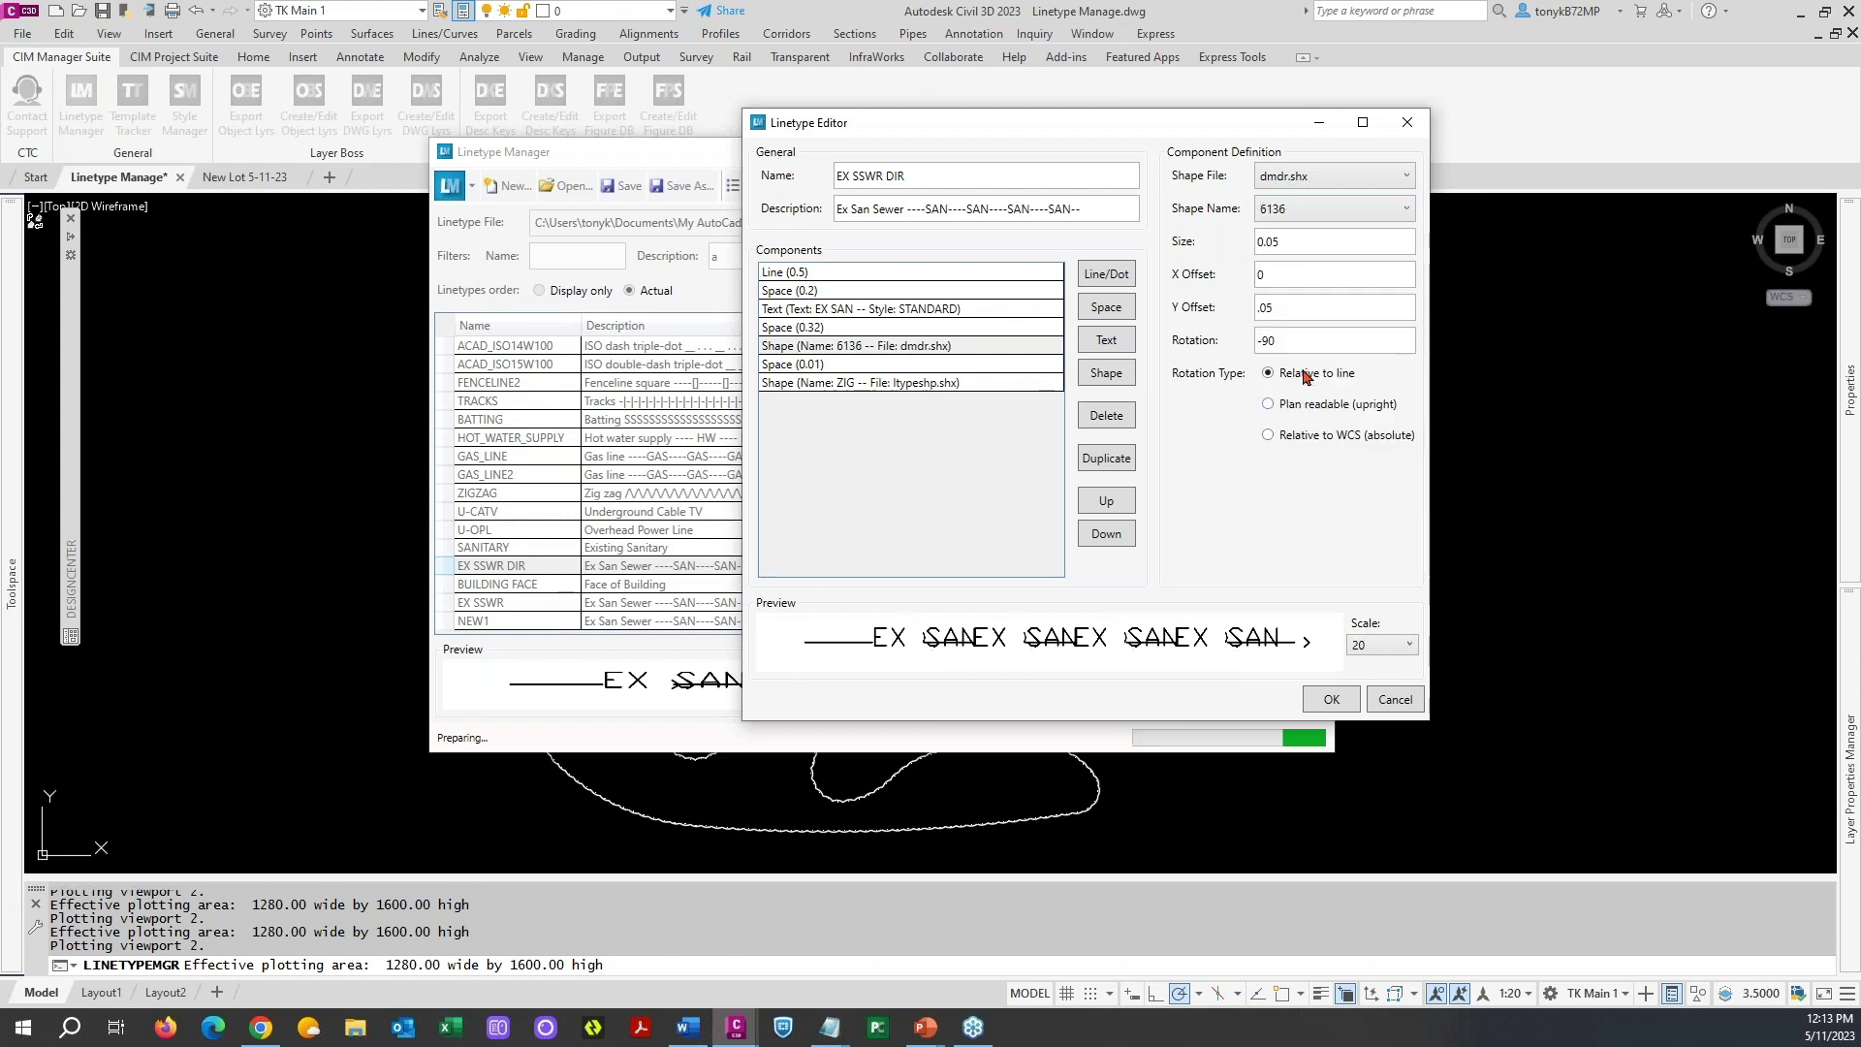
- Try the TREELINE shape from treeline.shx for the same component, discard the linetype edits and close Linetype Manager
left_click(1404, 177)
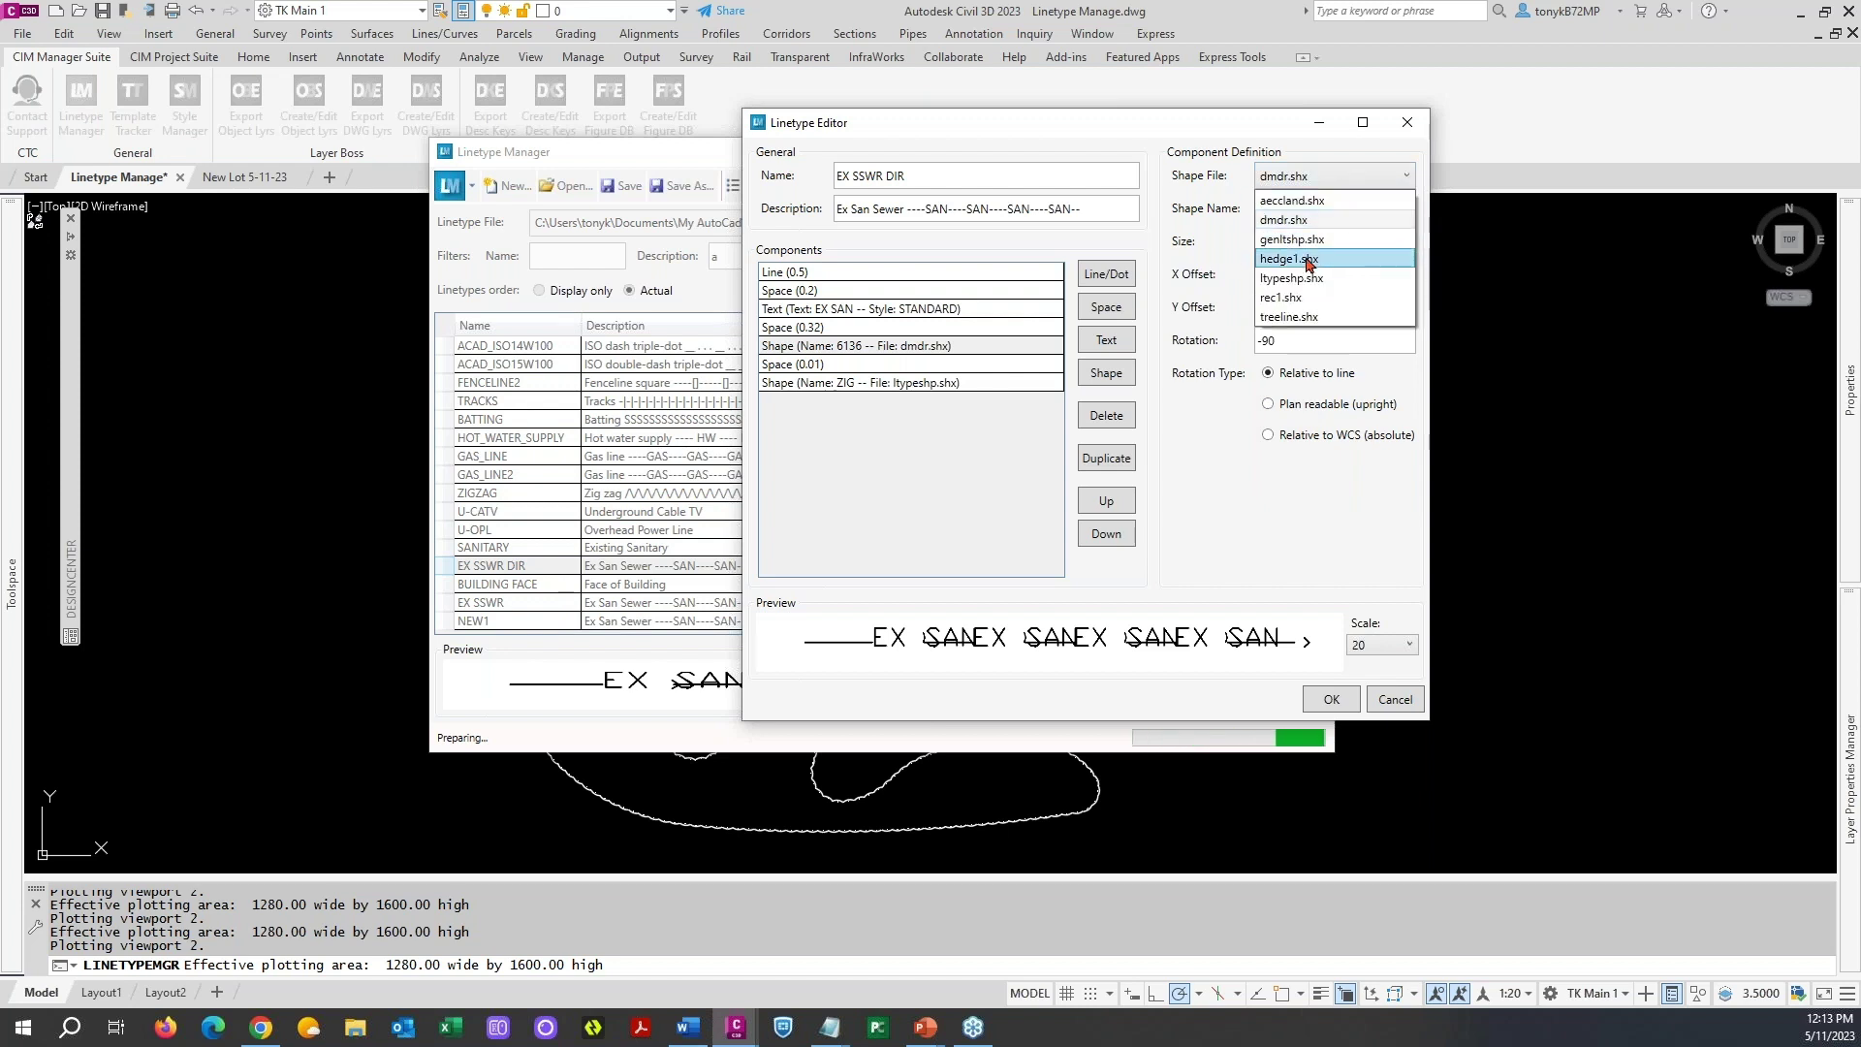
left_click(1293, 317)
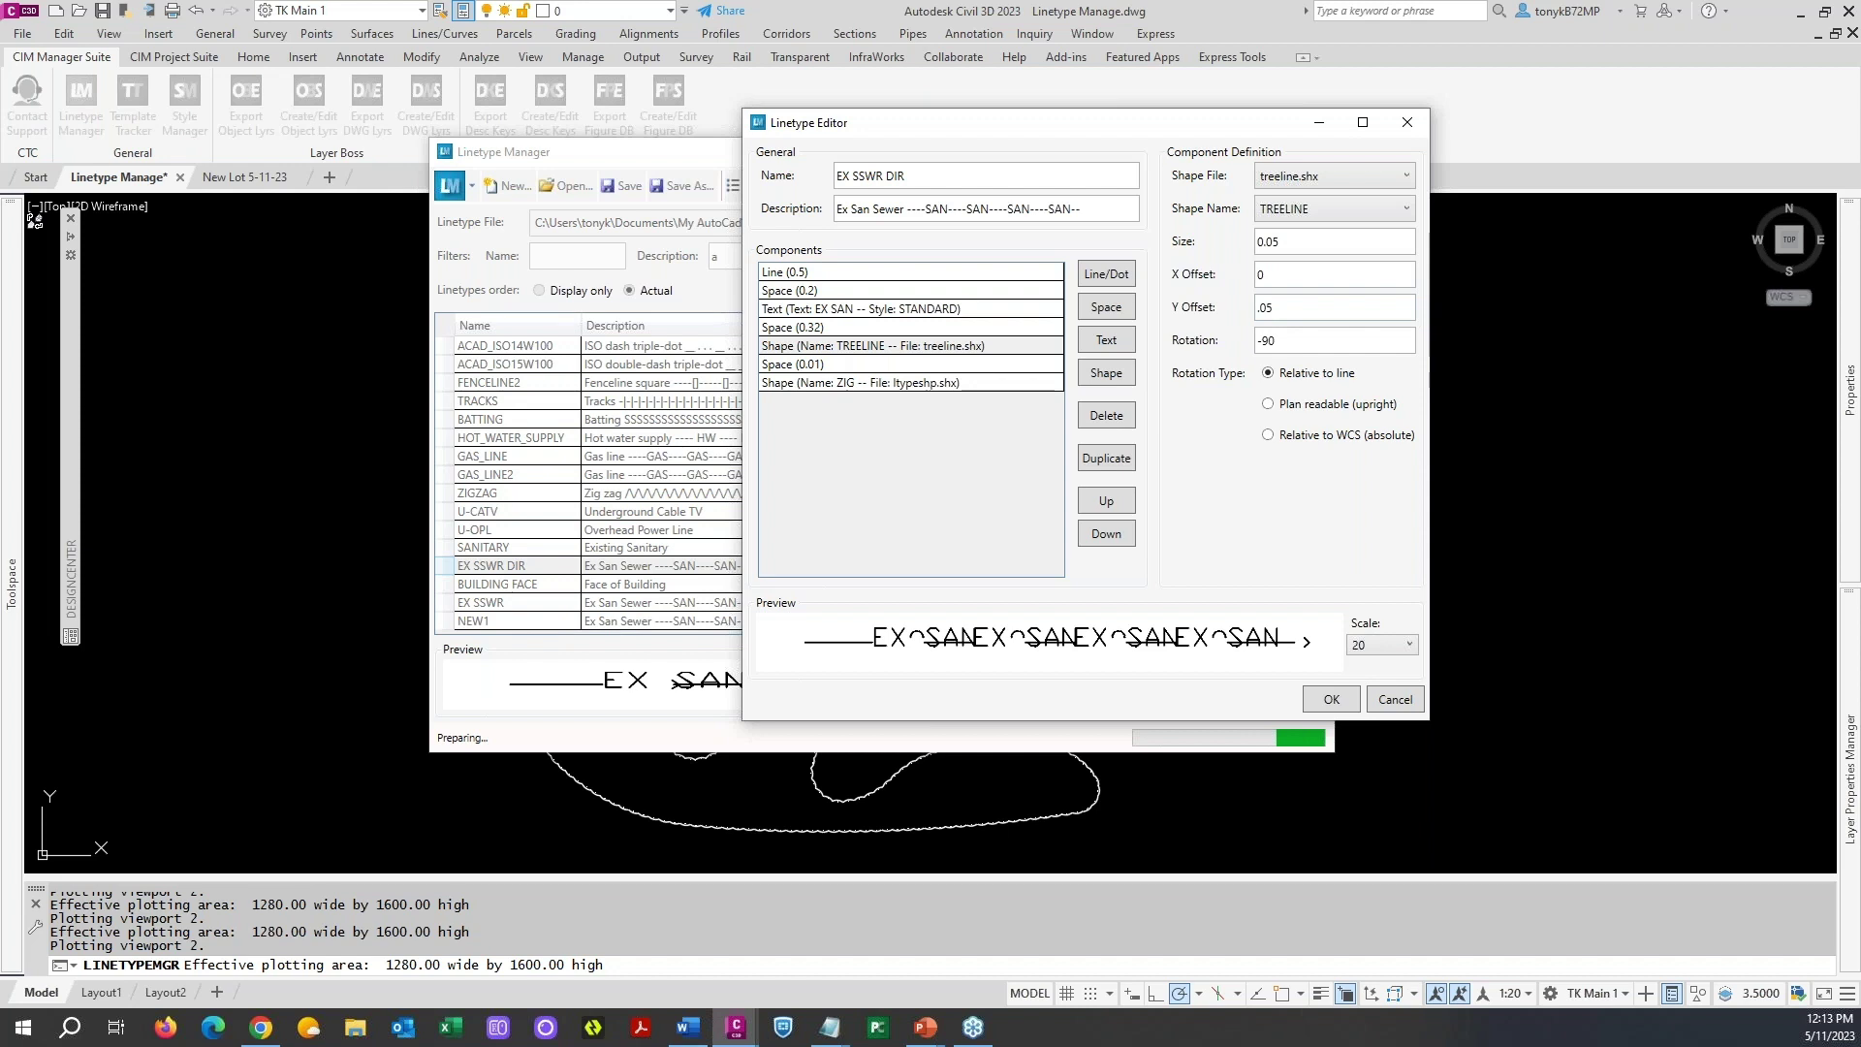
left_click(1047, 638)
left_click(1396, 208)
left_click(1396, 208)
left_click(1395, 700)
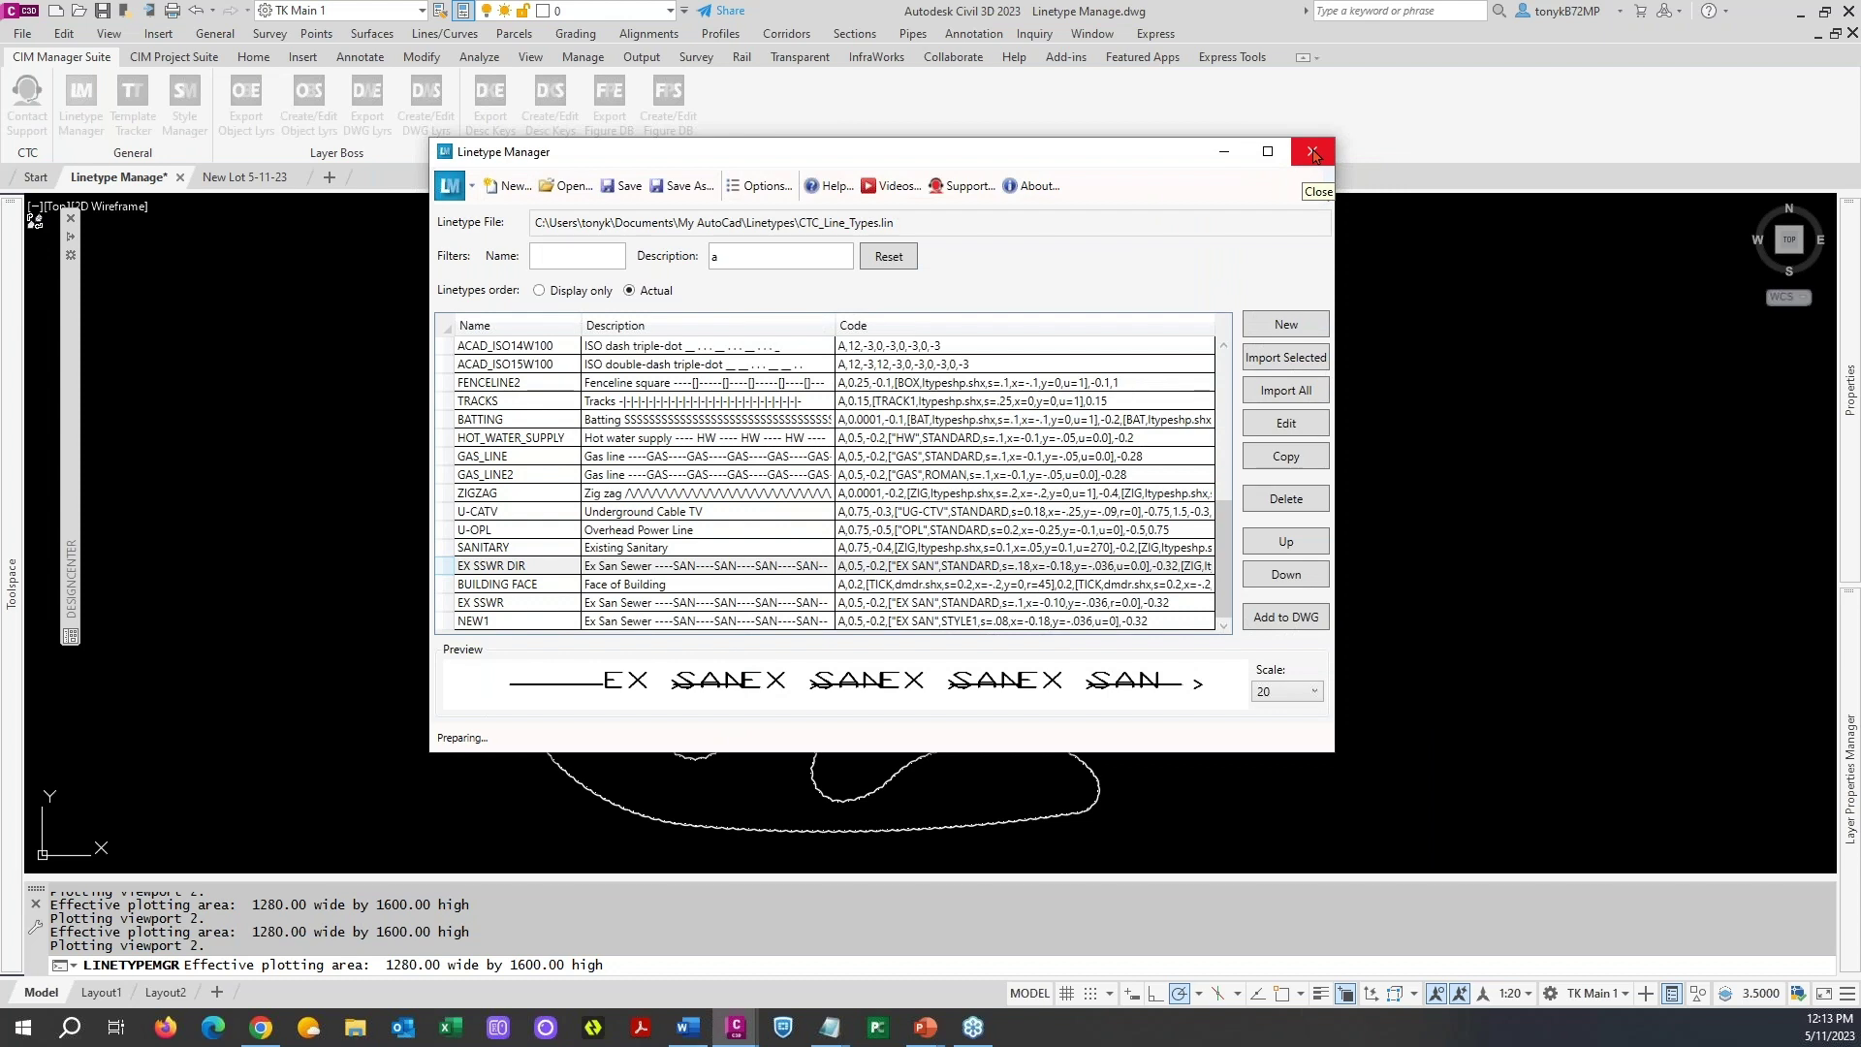
left_click(1313, 153)
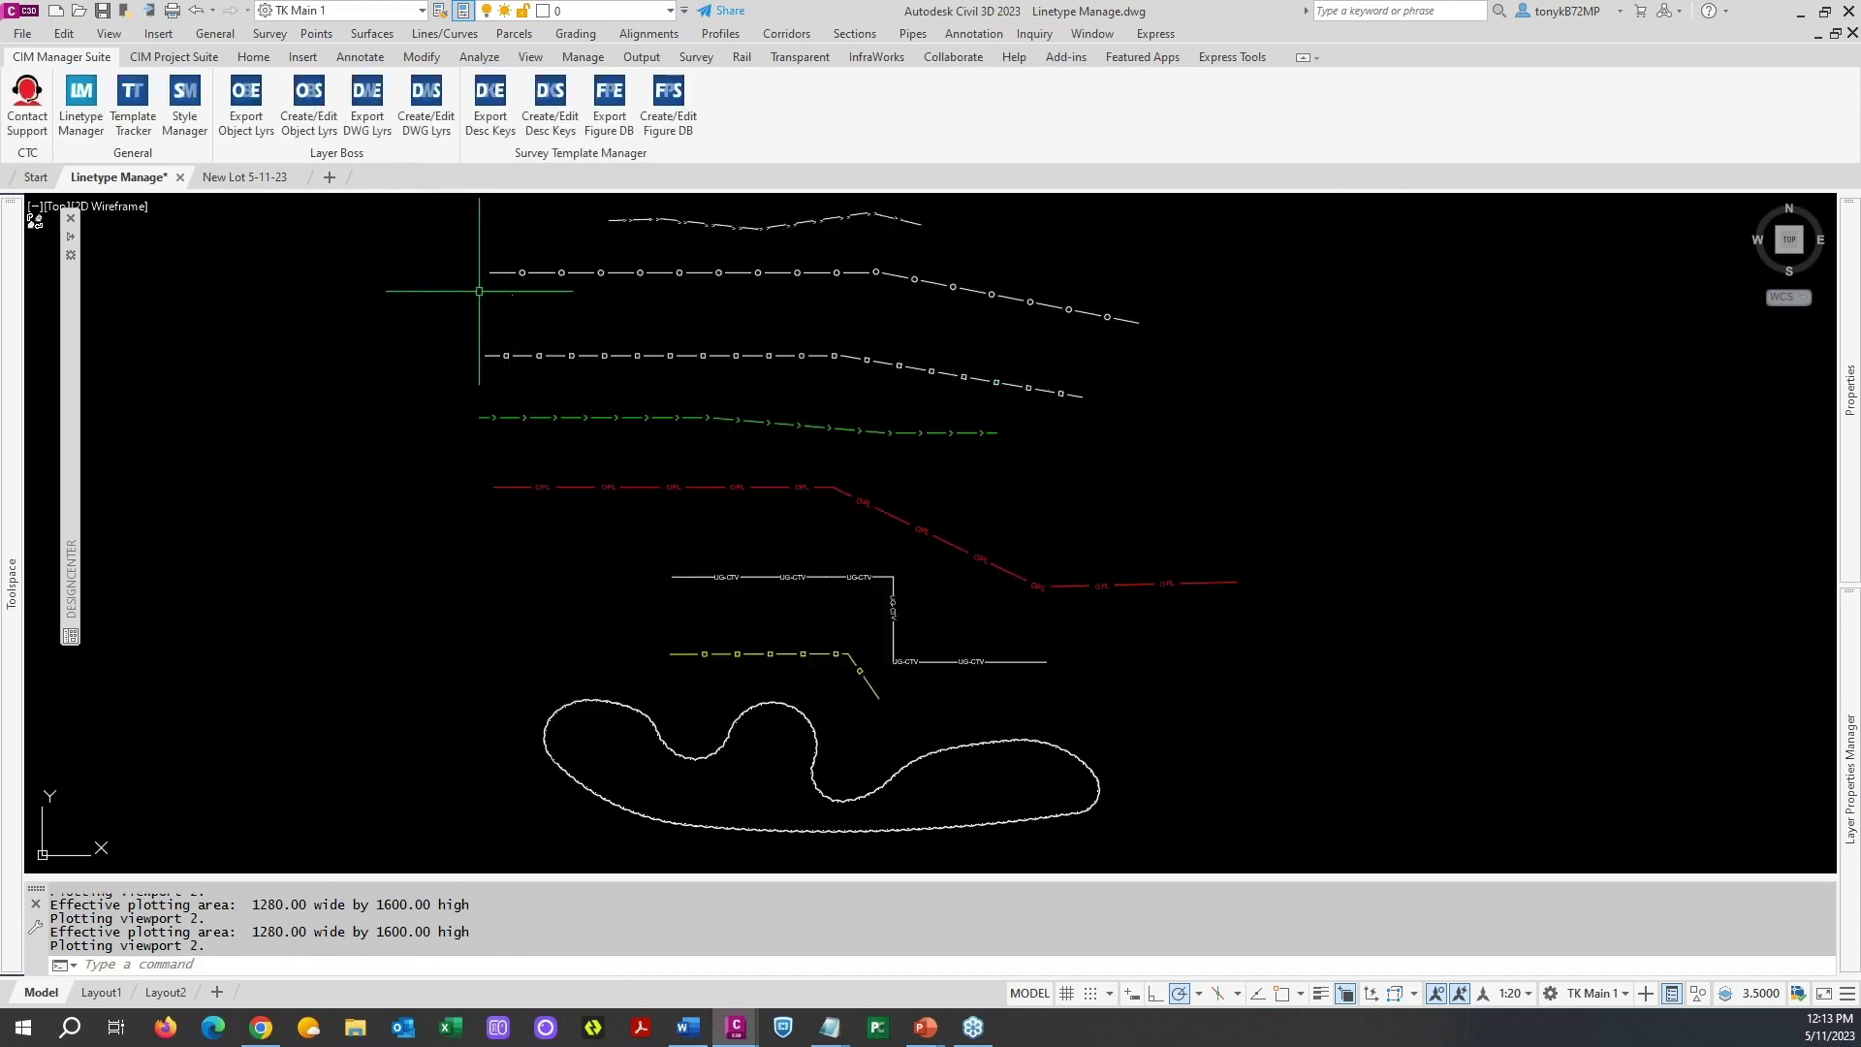
- Open the drawing's text style settings and view the font settings of style1
left_click(360, 58)
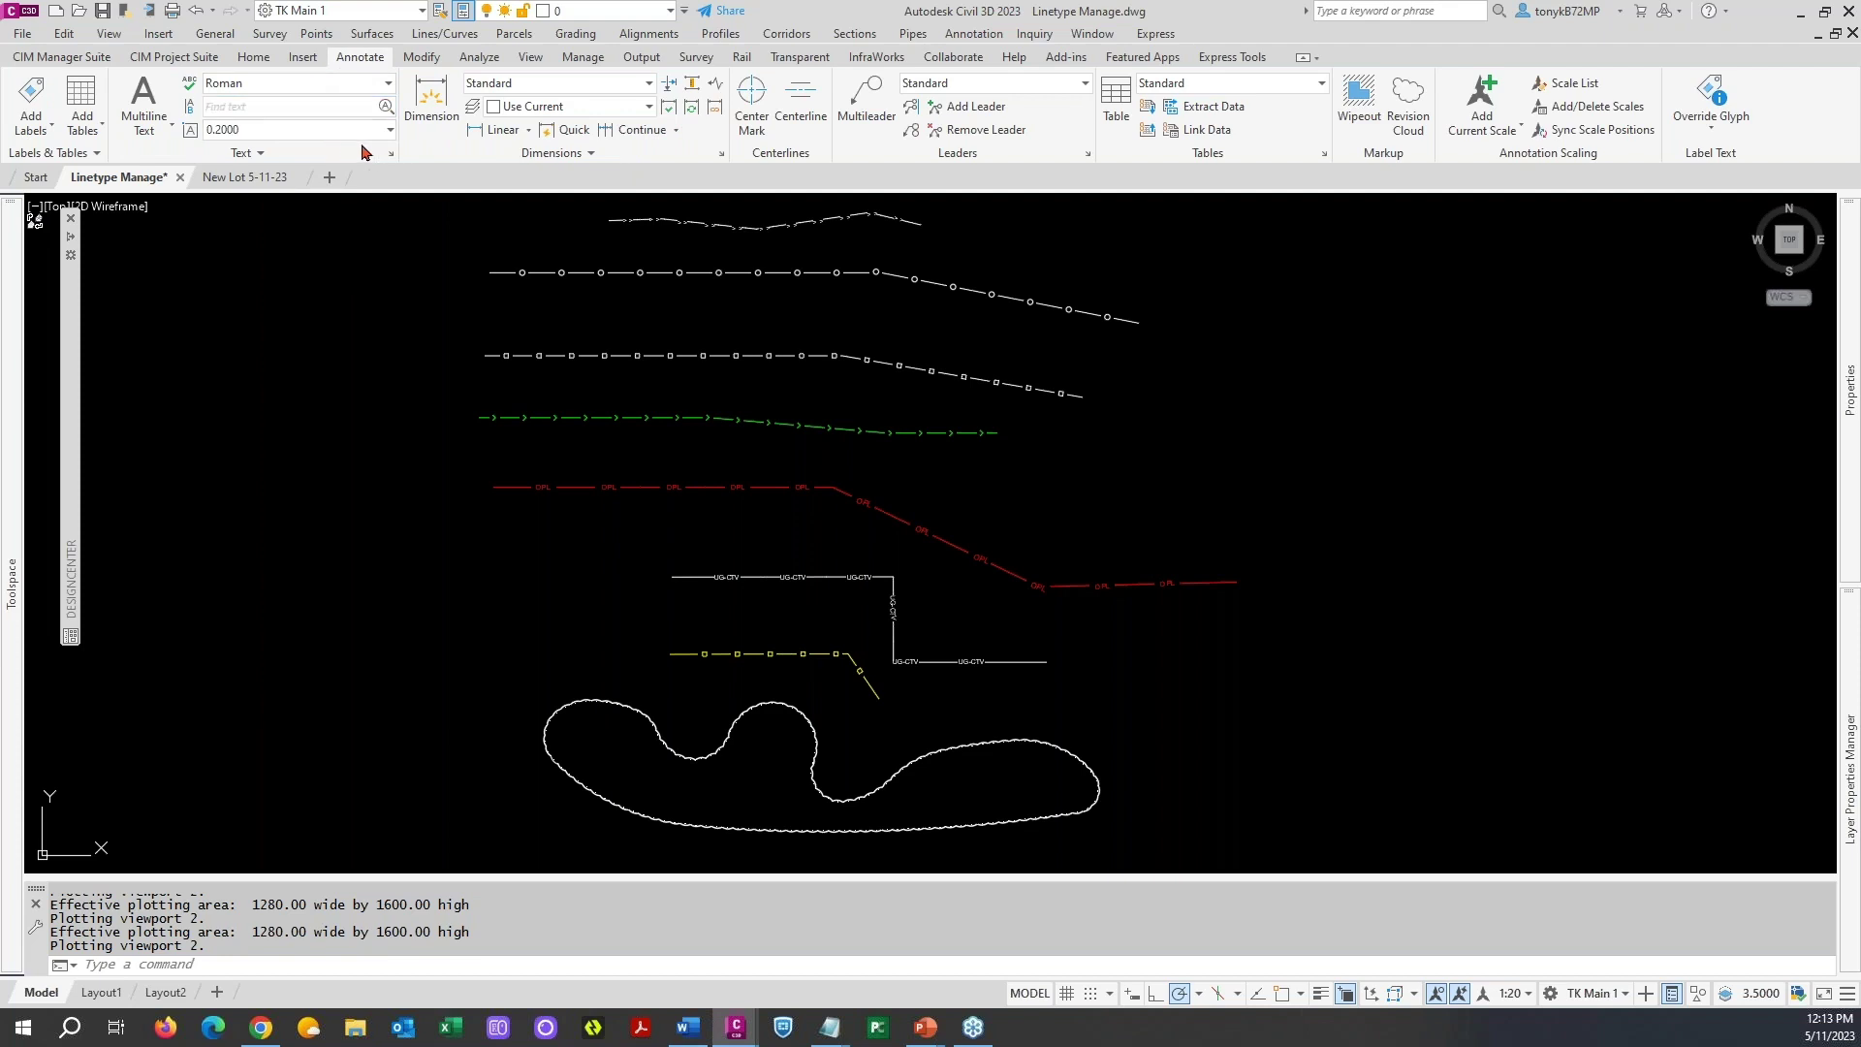
left_click(392, 155)
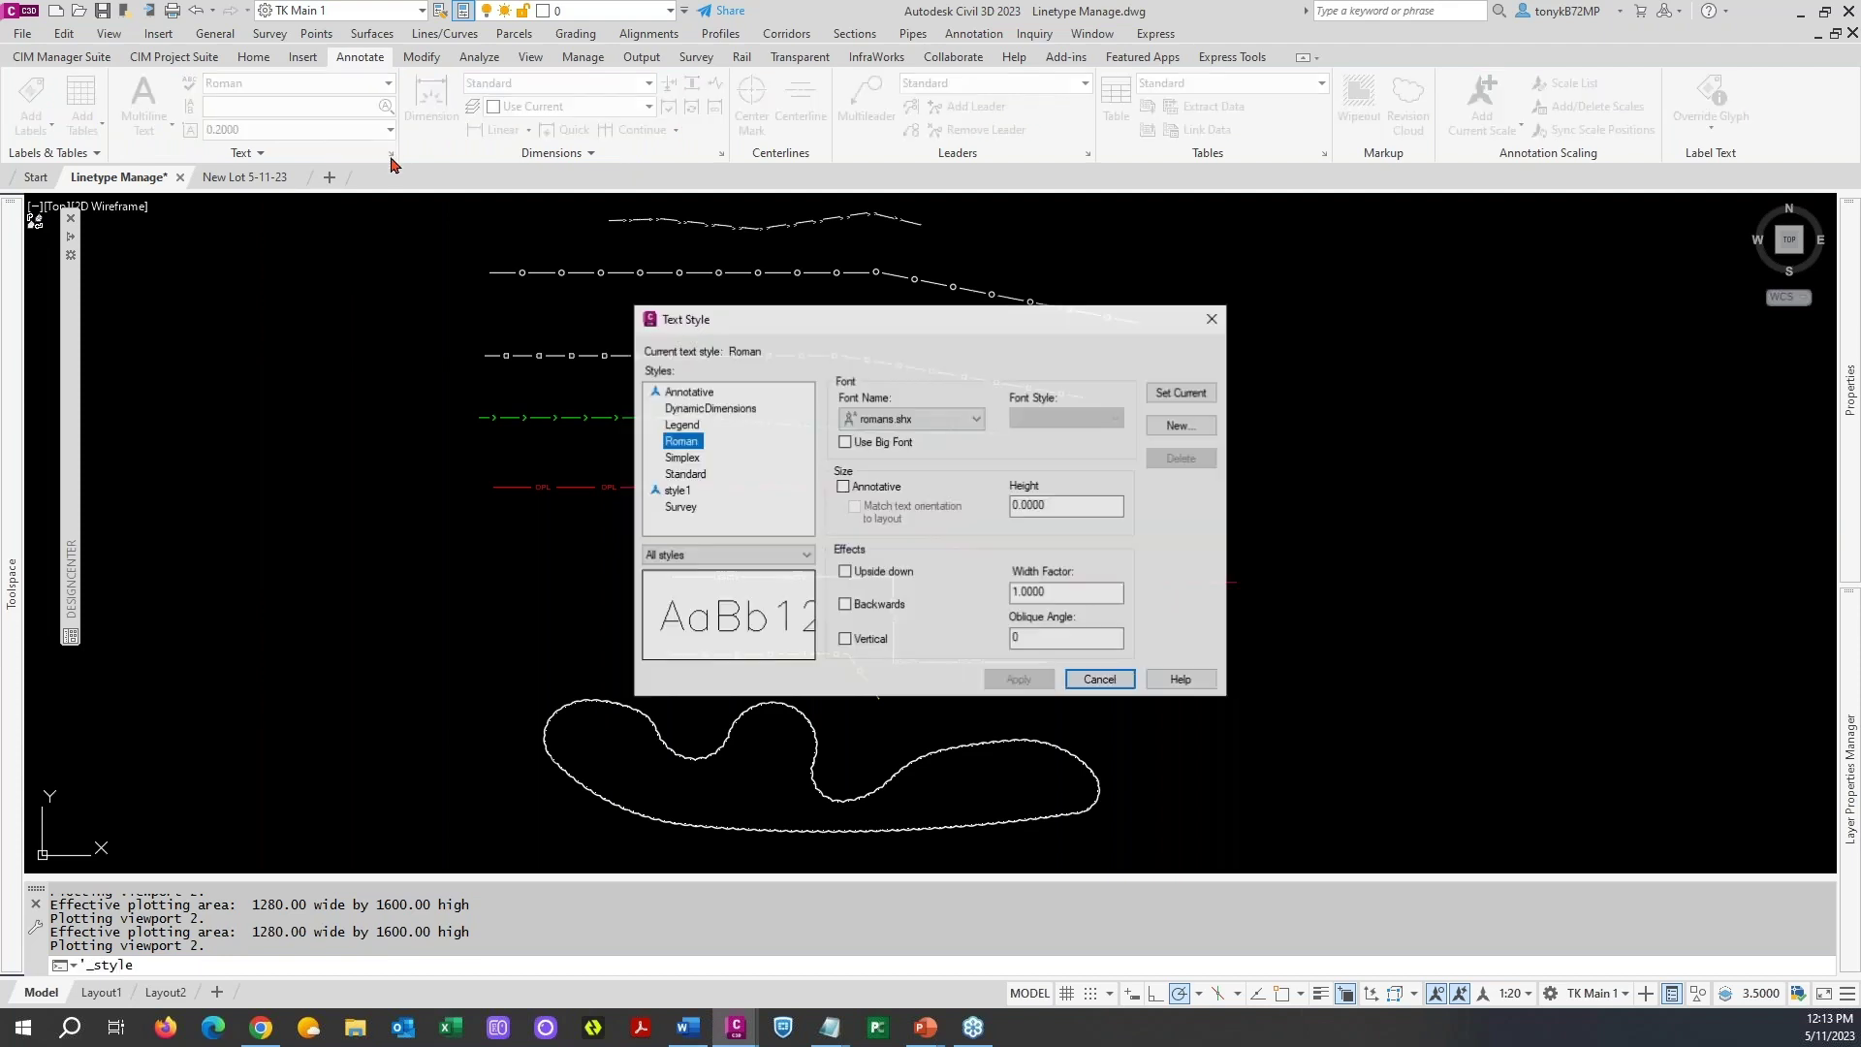
left_click_drag(791, 331, 821, 299)
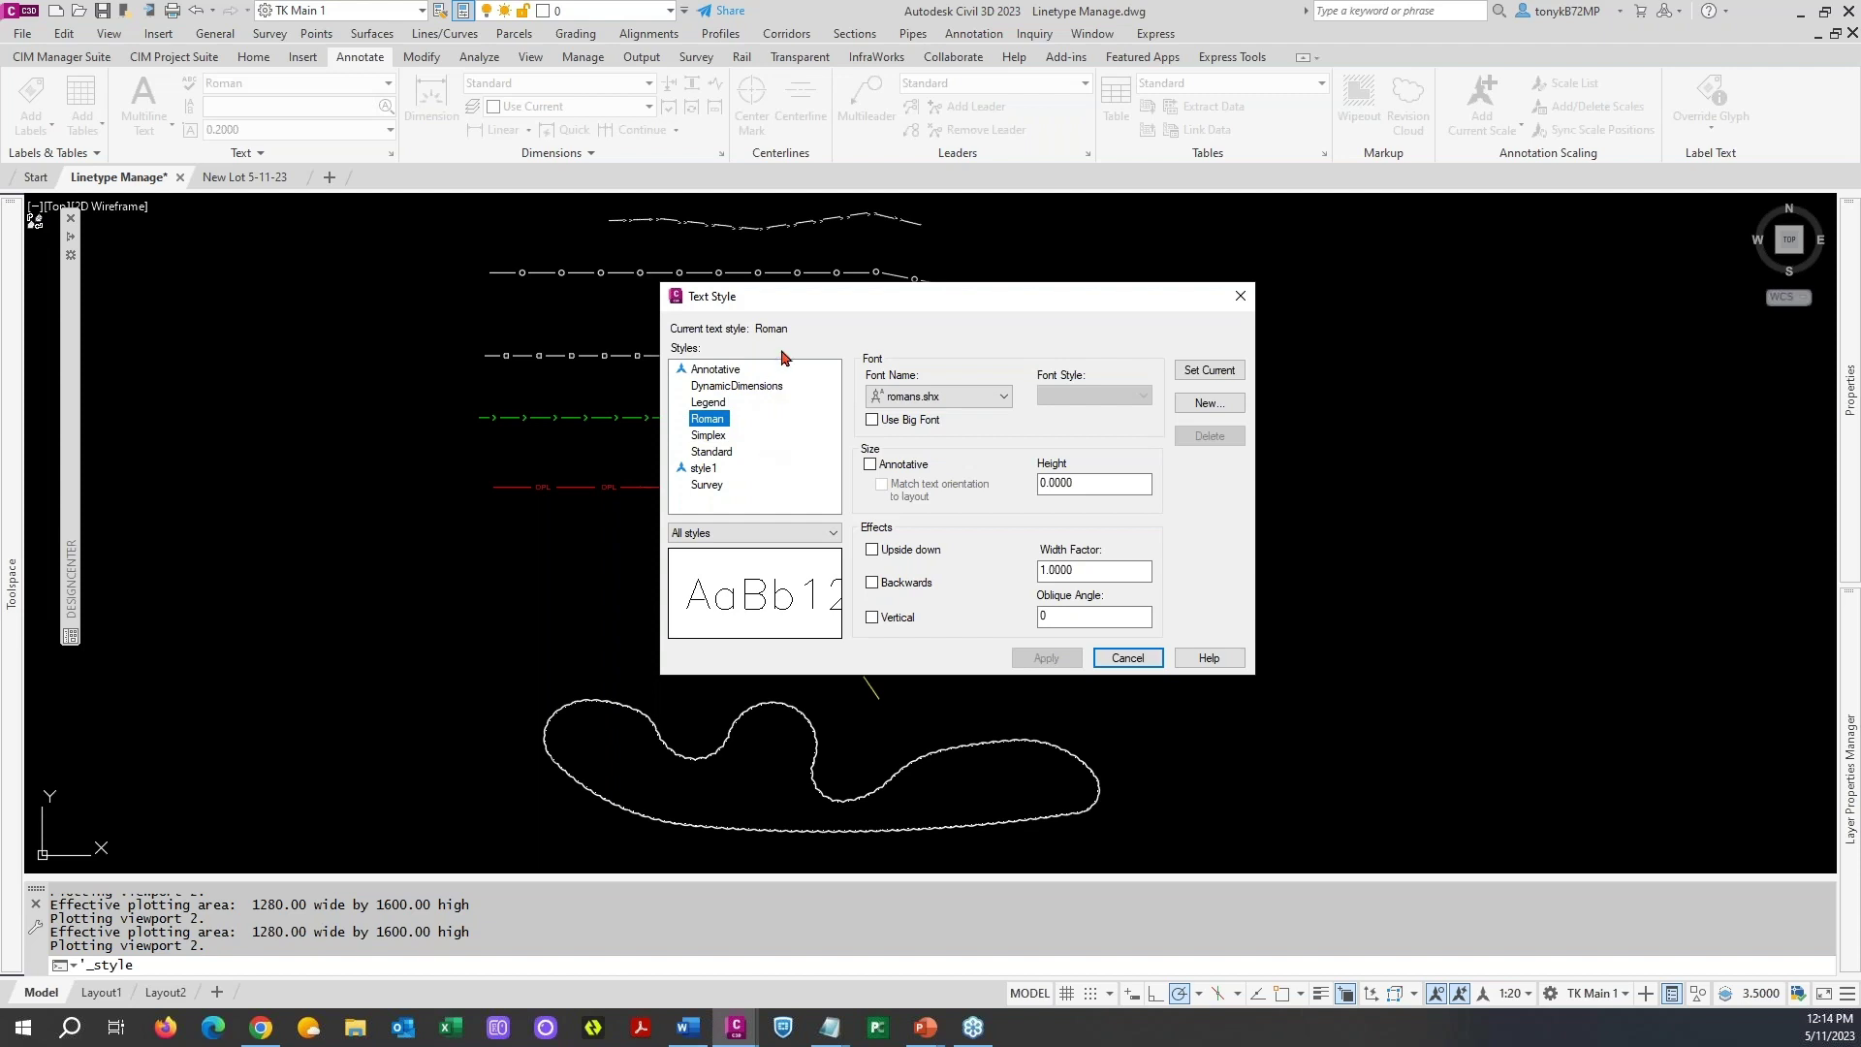
left_click_drag(801, 300, 852, 224)
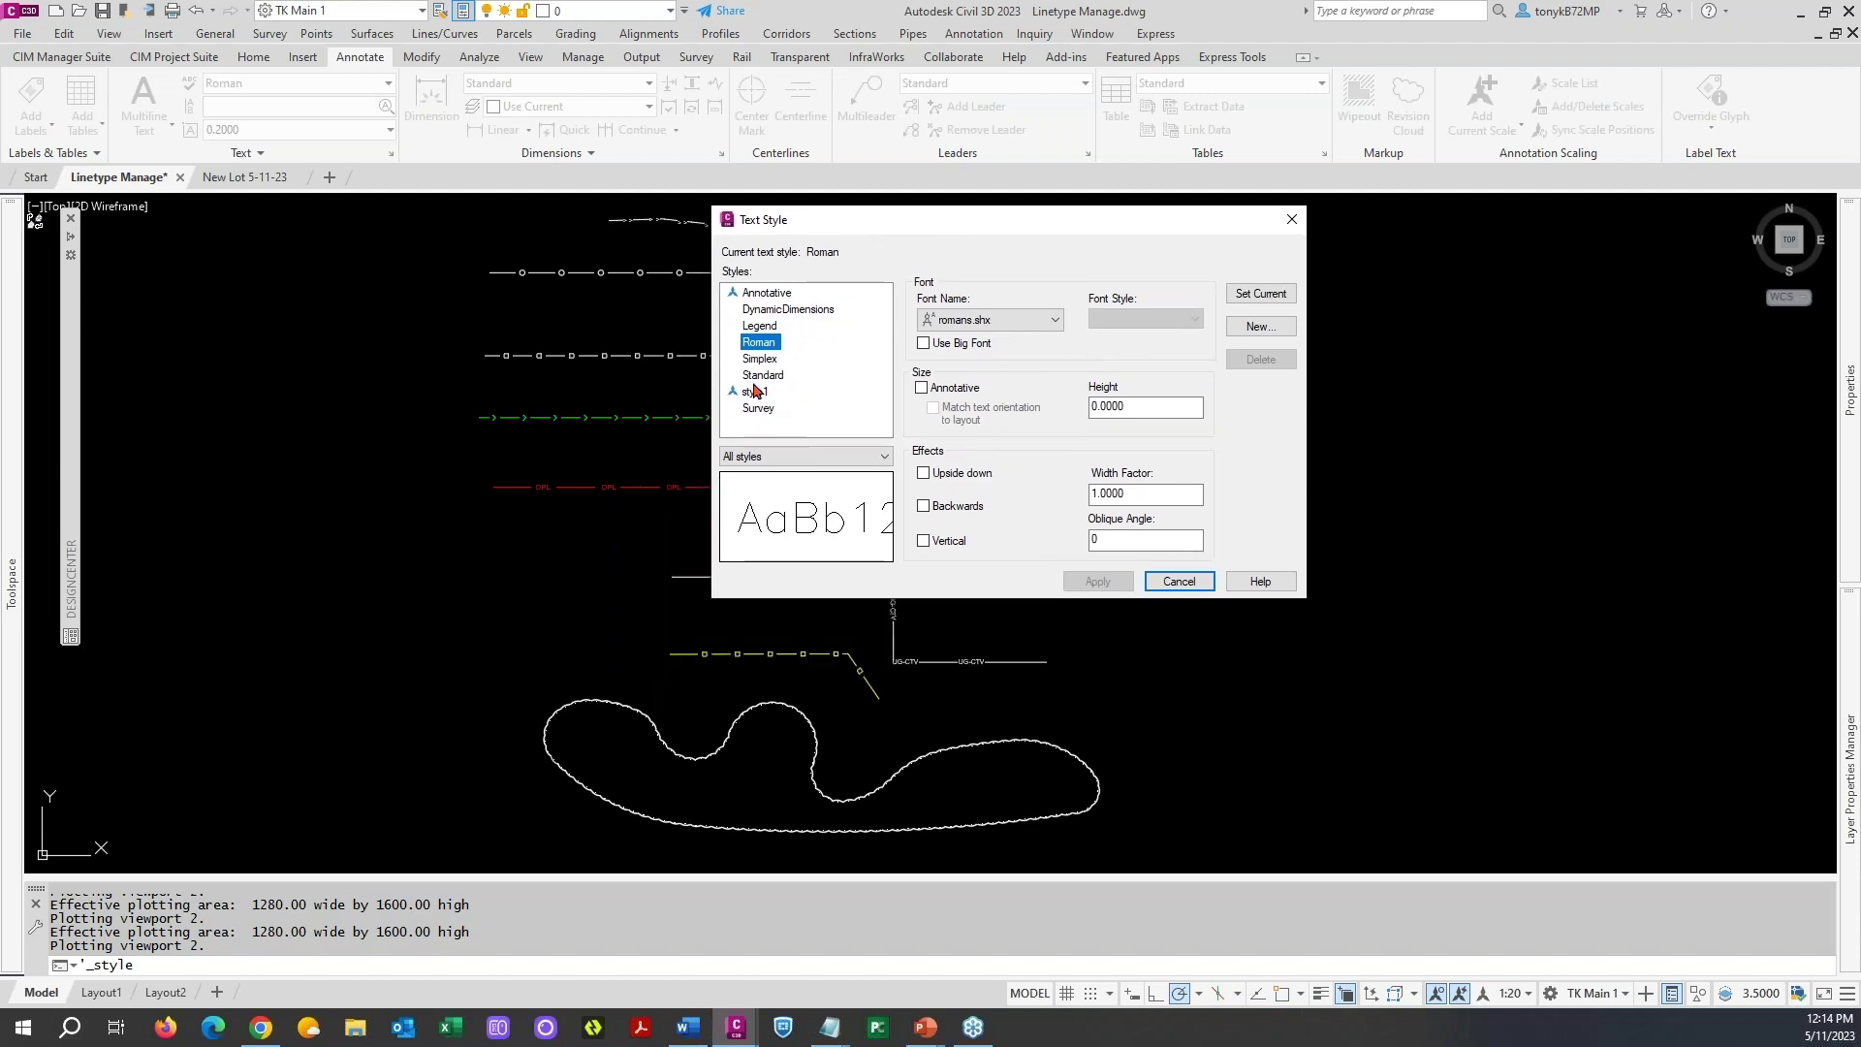
left_click(754, 392)
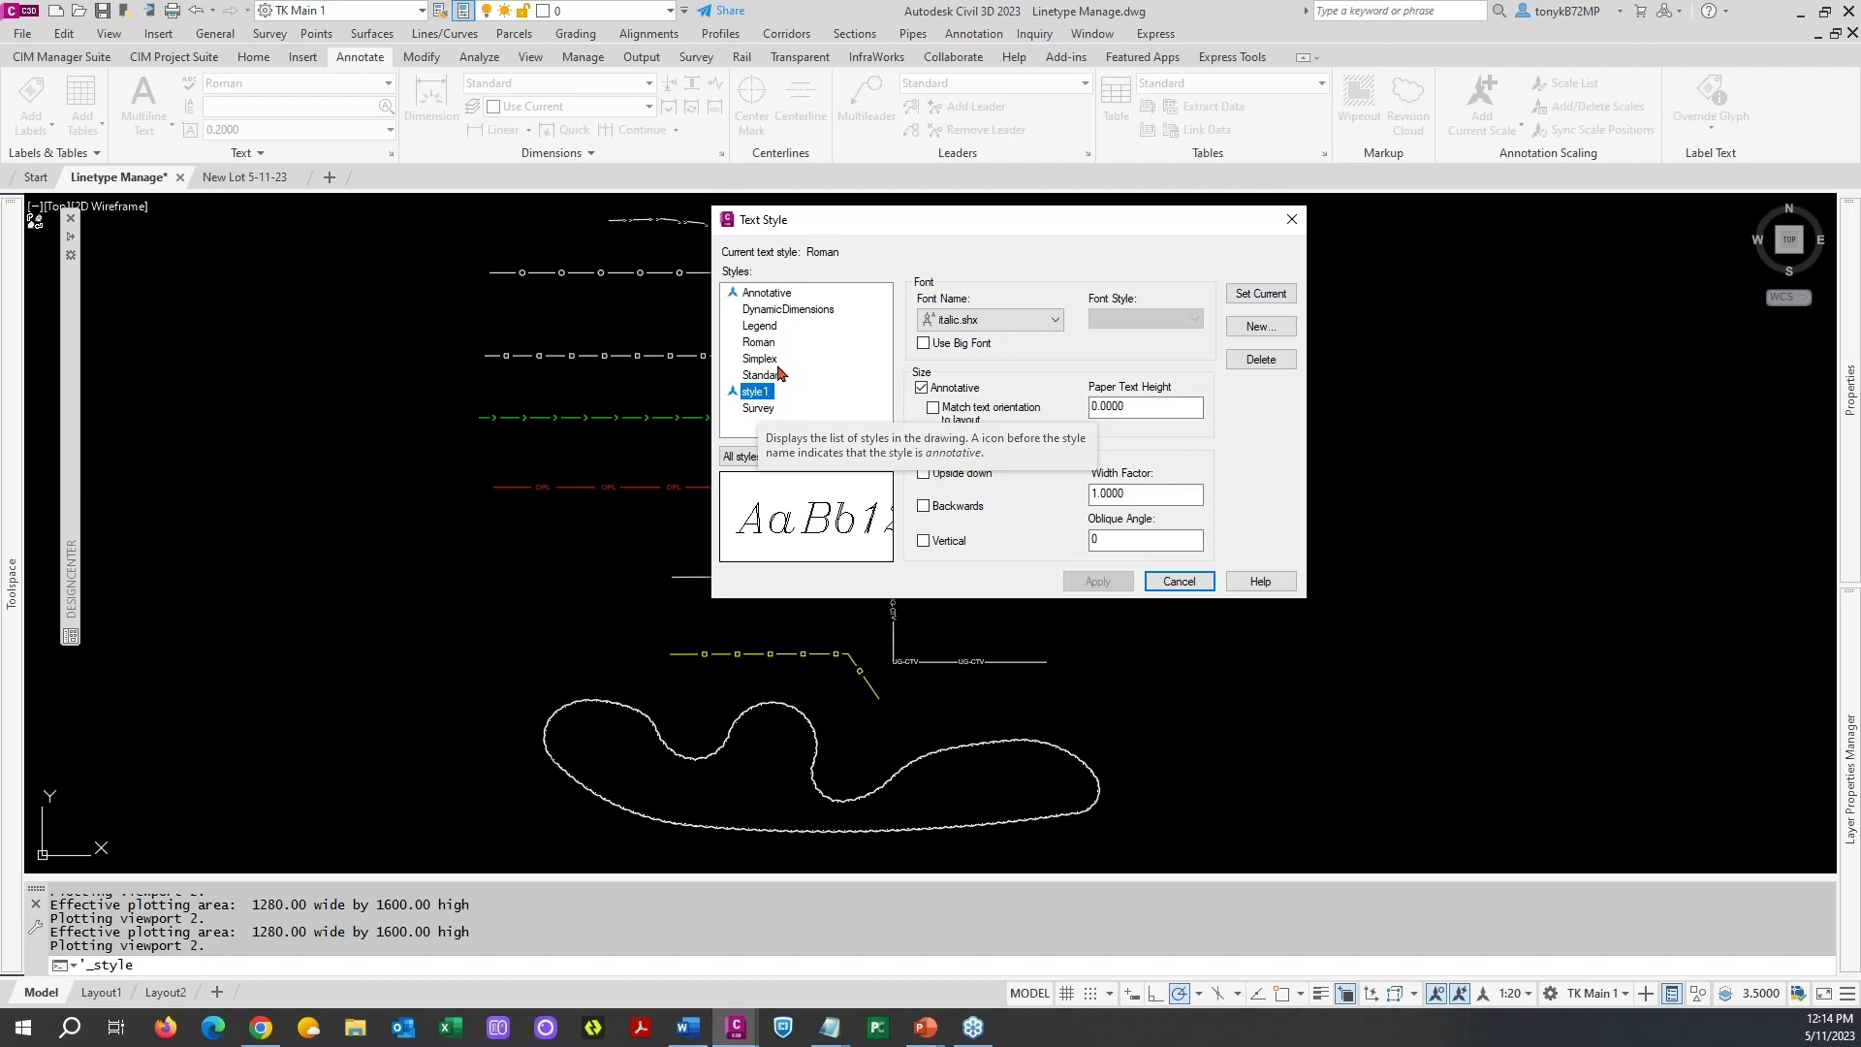
- Create an annotative text style named Linetxt based on the Simplex style, apply it and close the text style settings
left_click(760, 360)
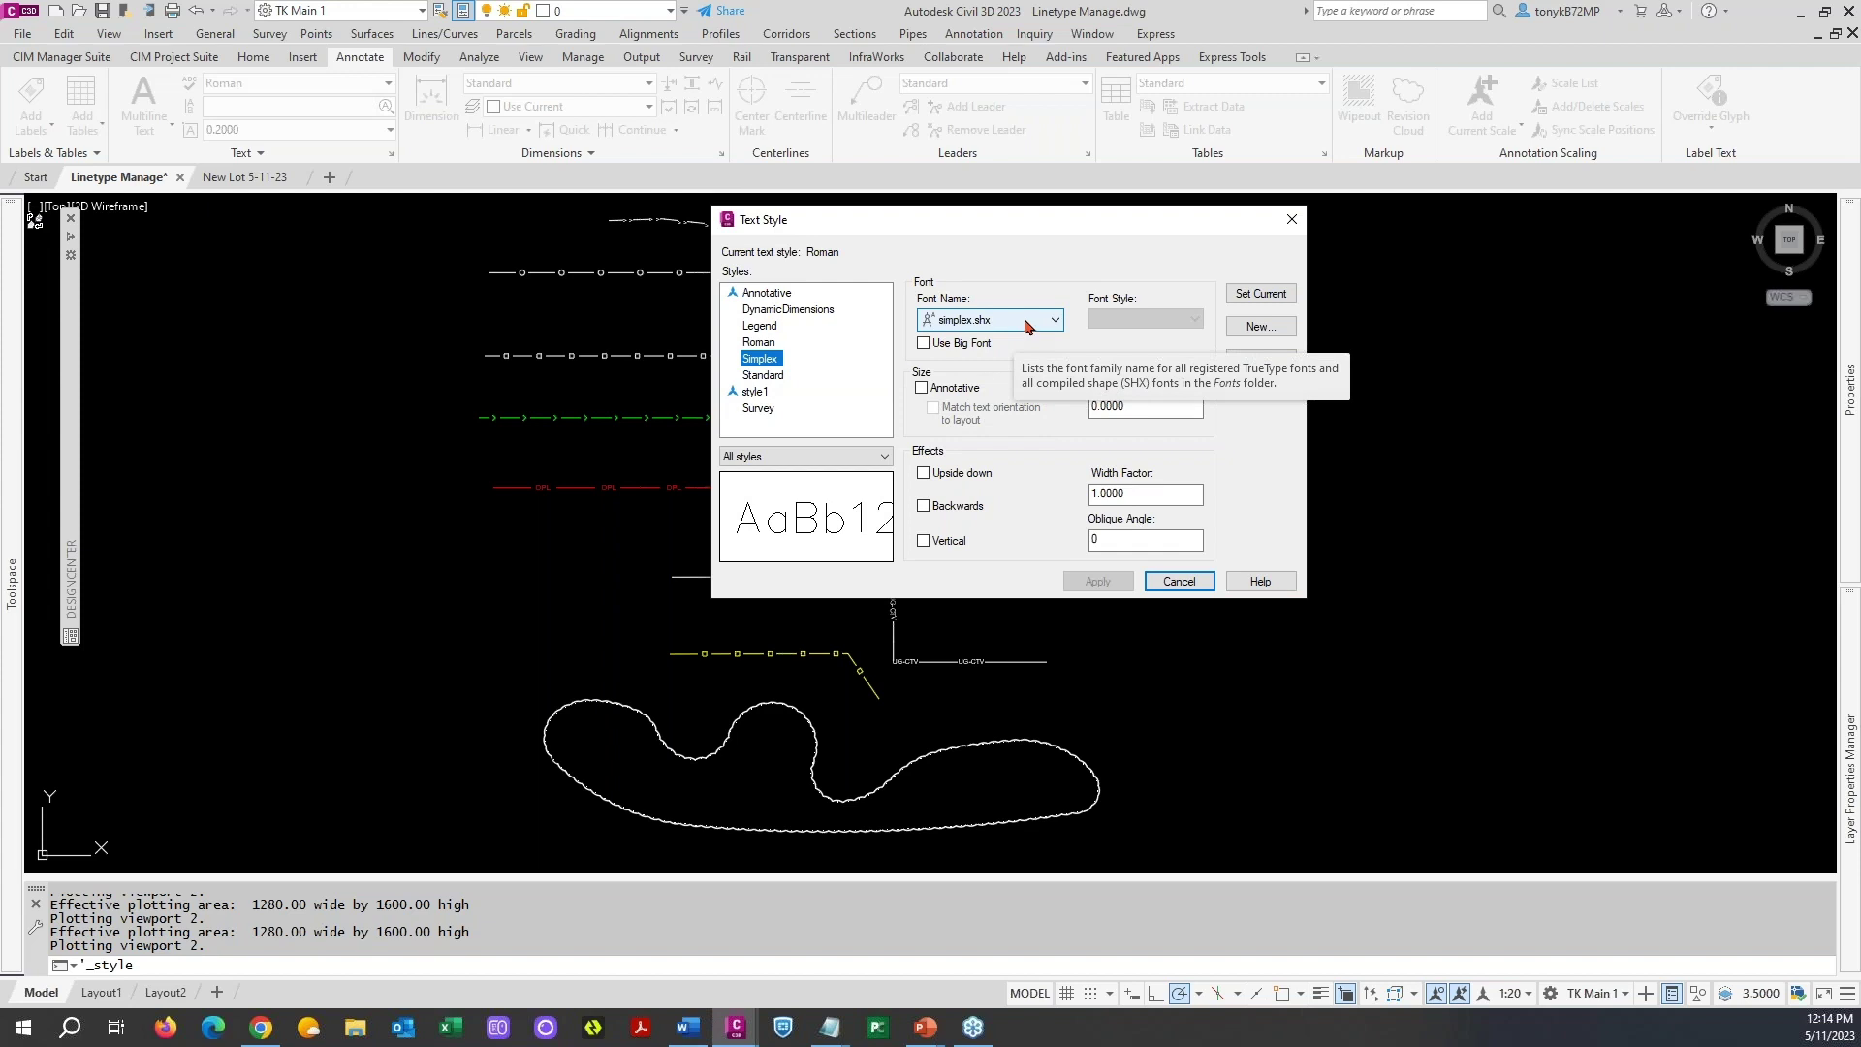
left_click(1260, 327)
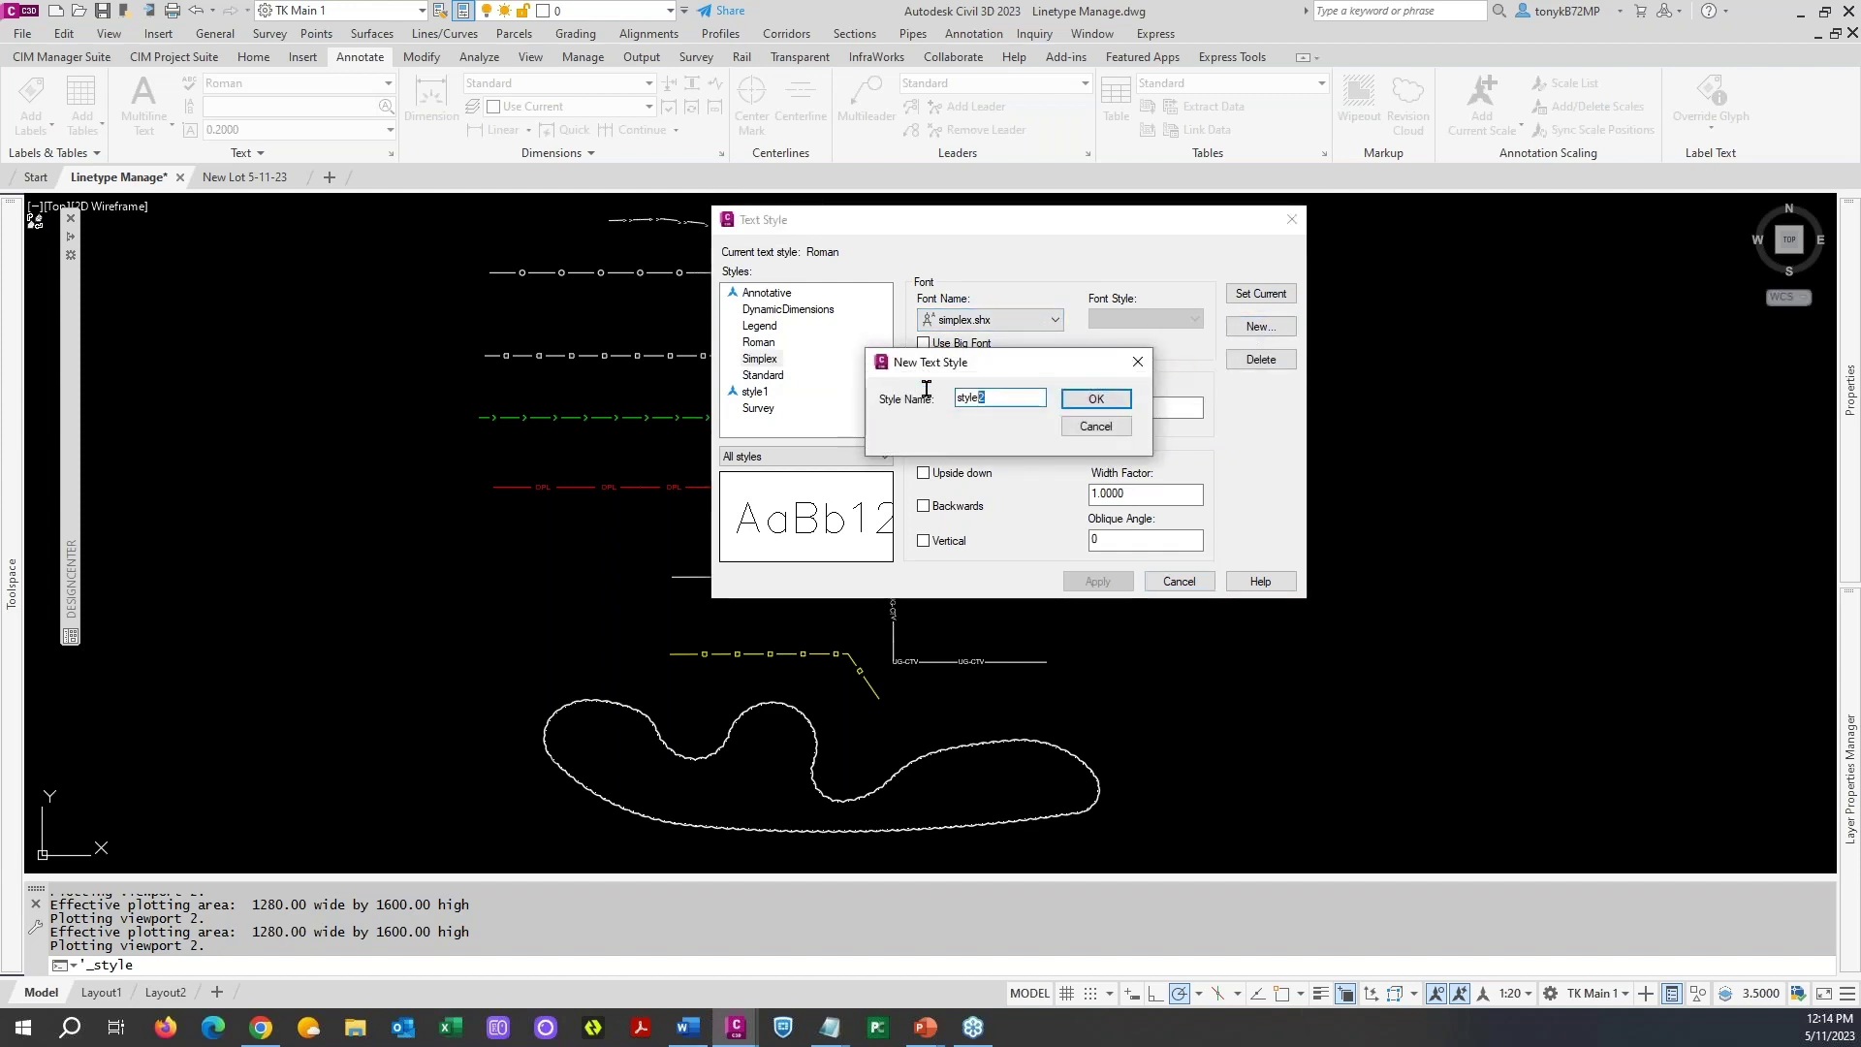
type("Linetxt")
left_click(1110, 400)
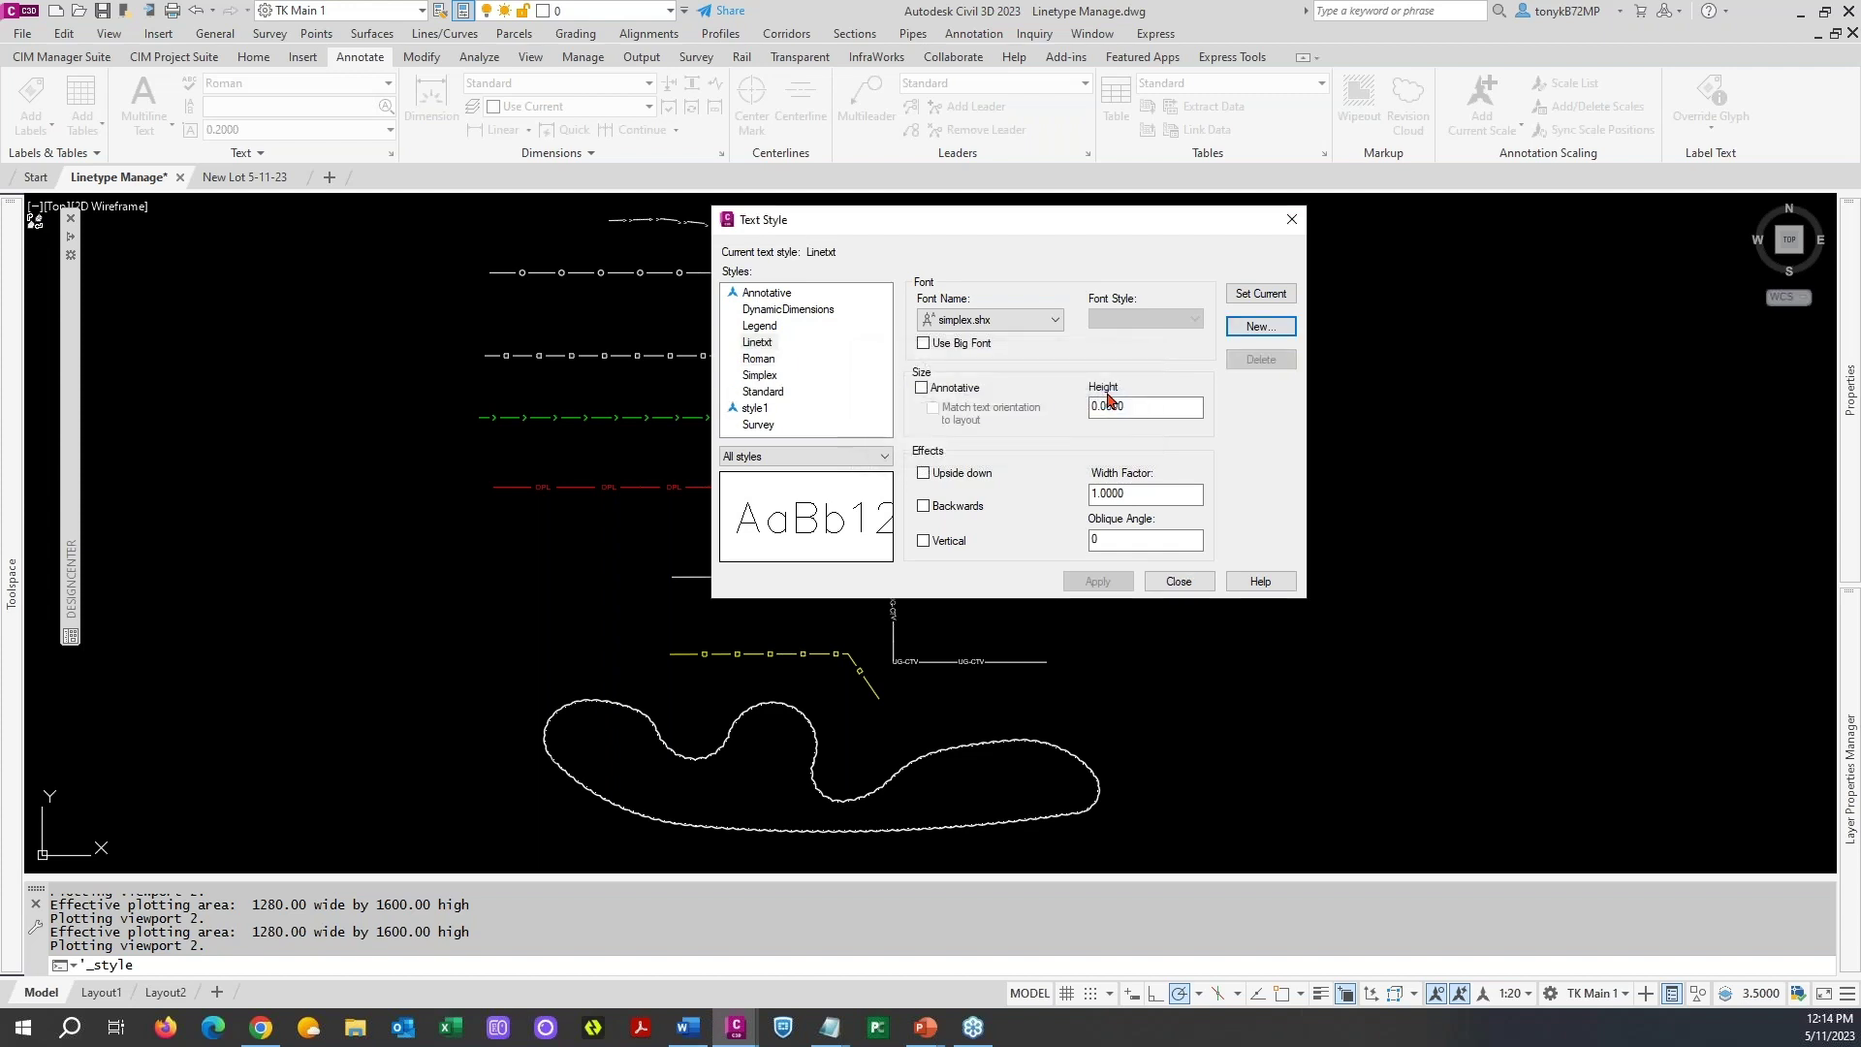
left_click(922, 389)
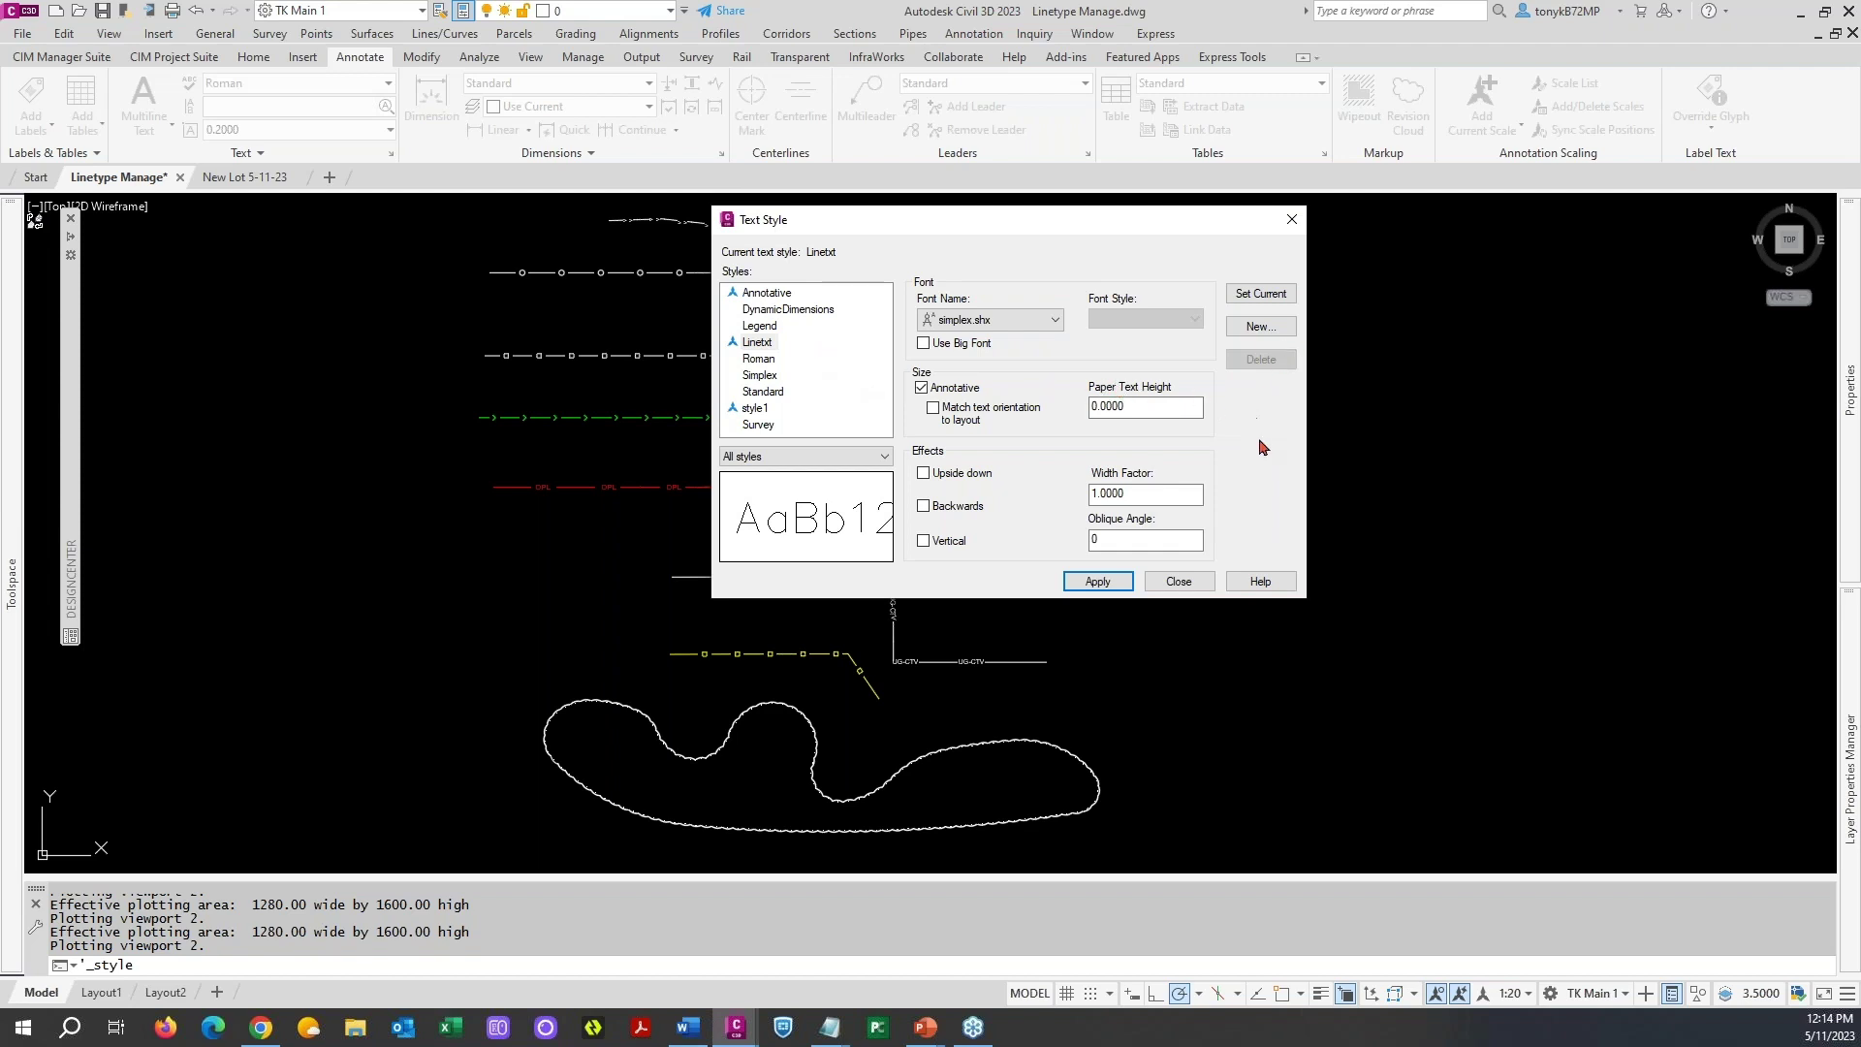
left_click(1083, 584)
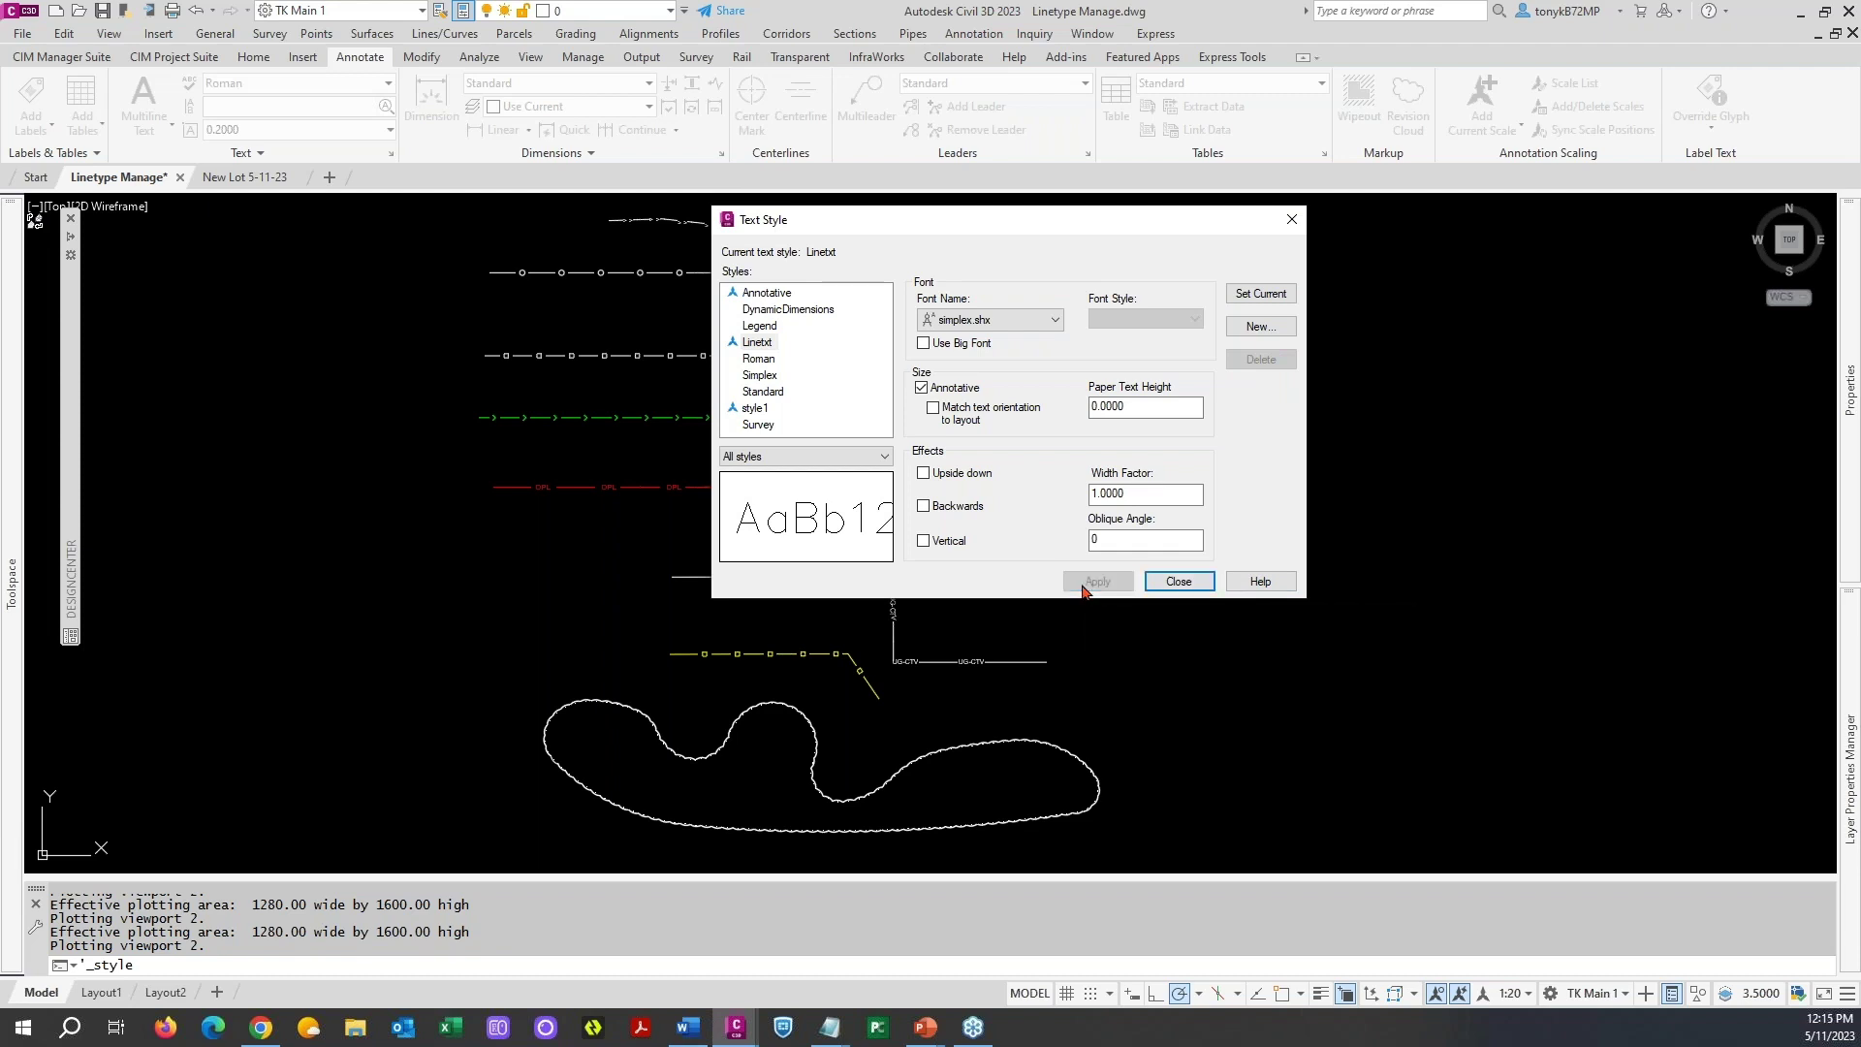
left_click(1178, 582)
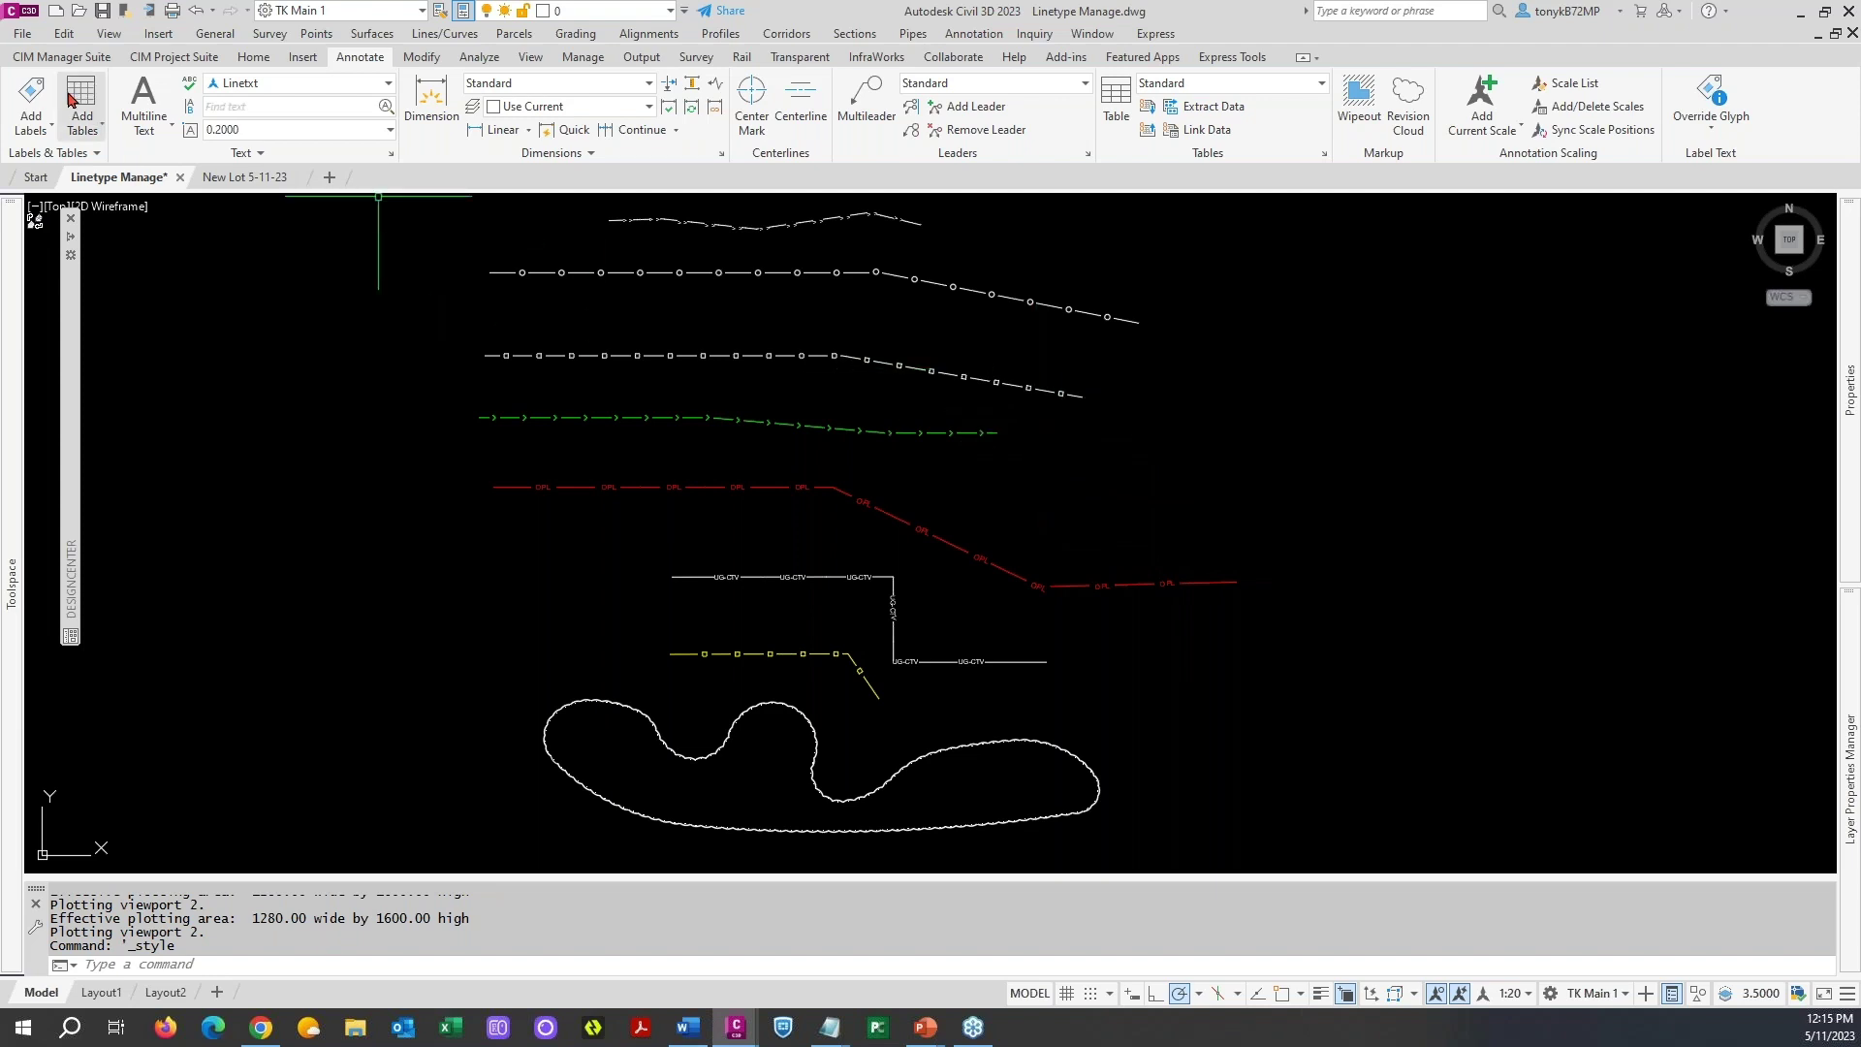
- Reopen Linetype Manager and filter the linetypes in CTC_Line_Types.lin by the description "ex"
left_click(61, 56)
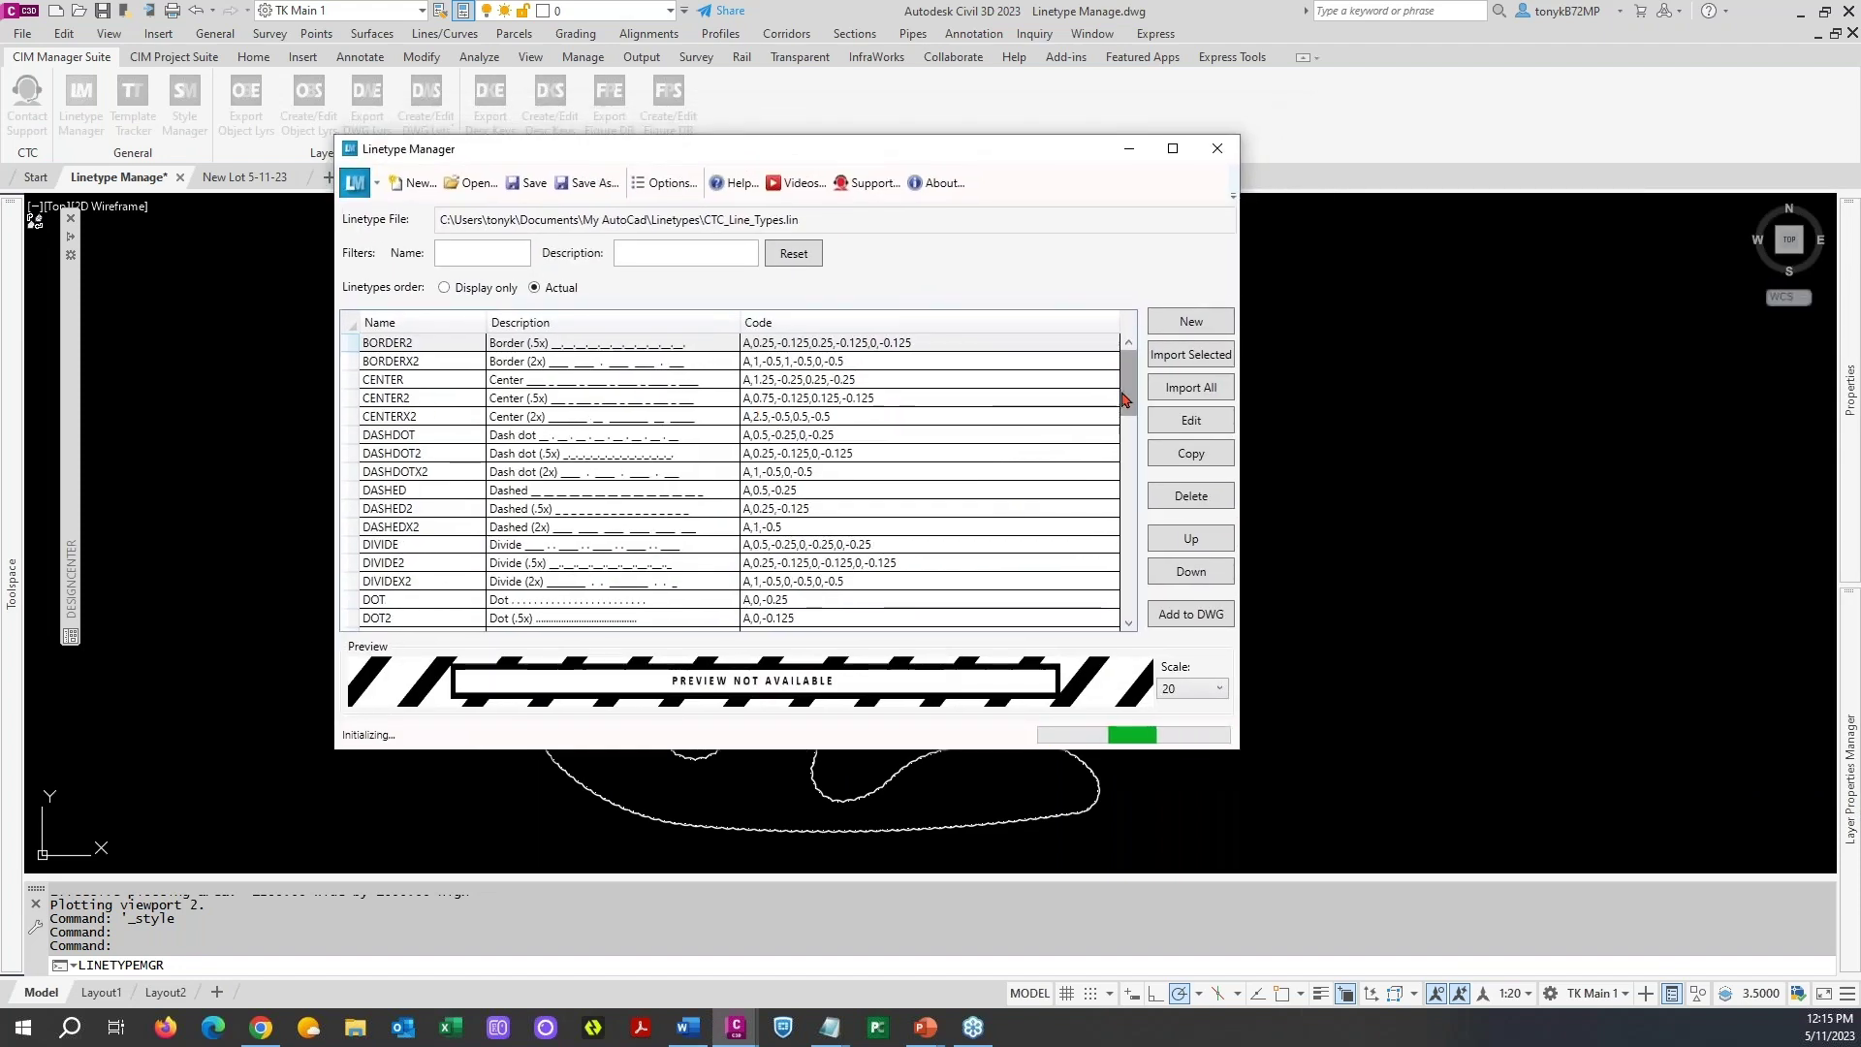
left_click_drag(1123, 401, 1120, 622)
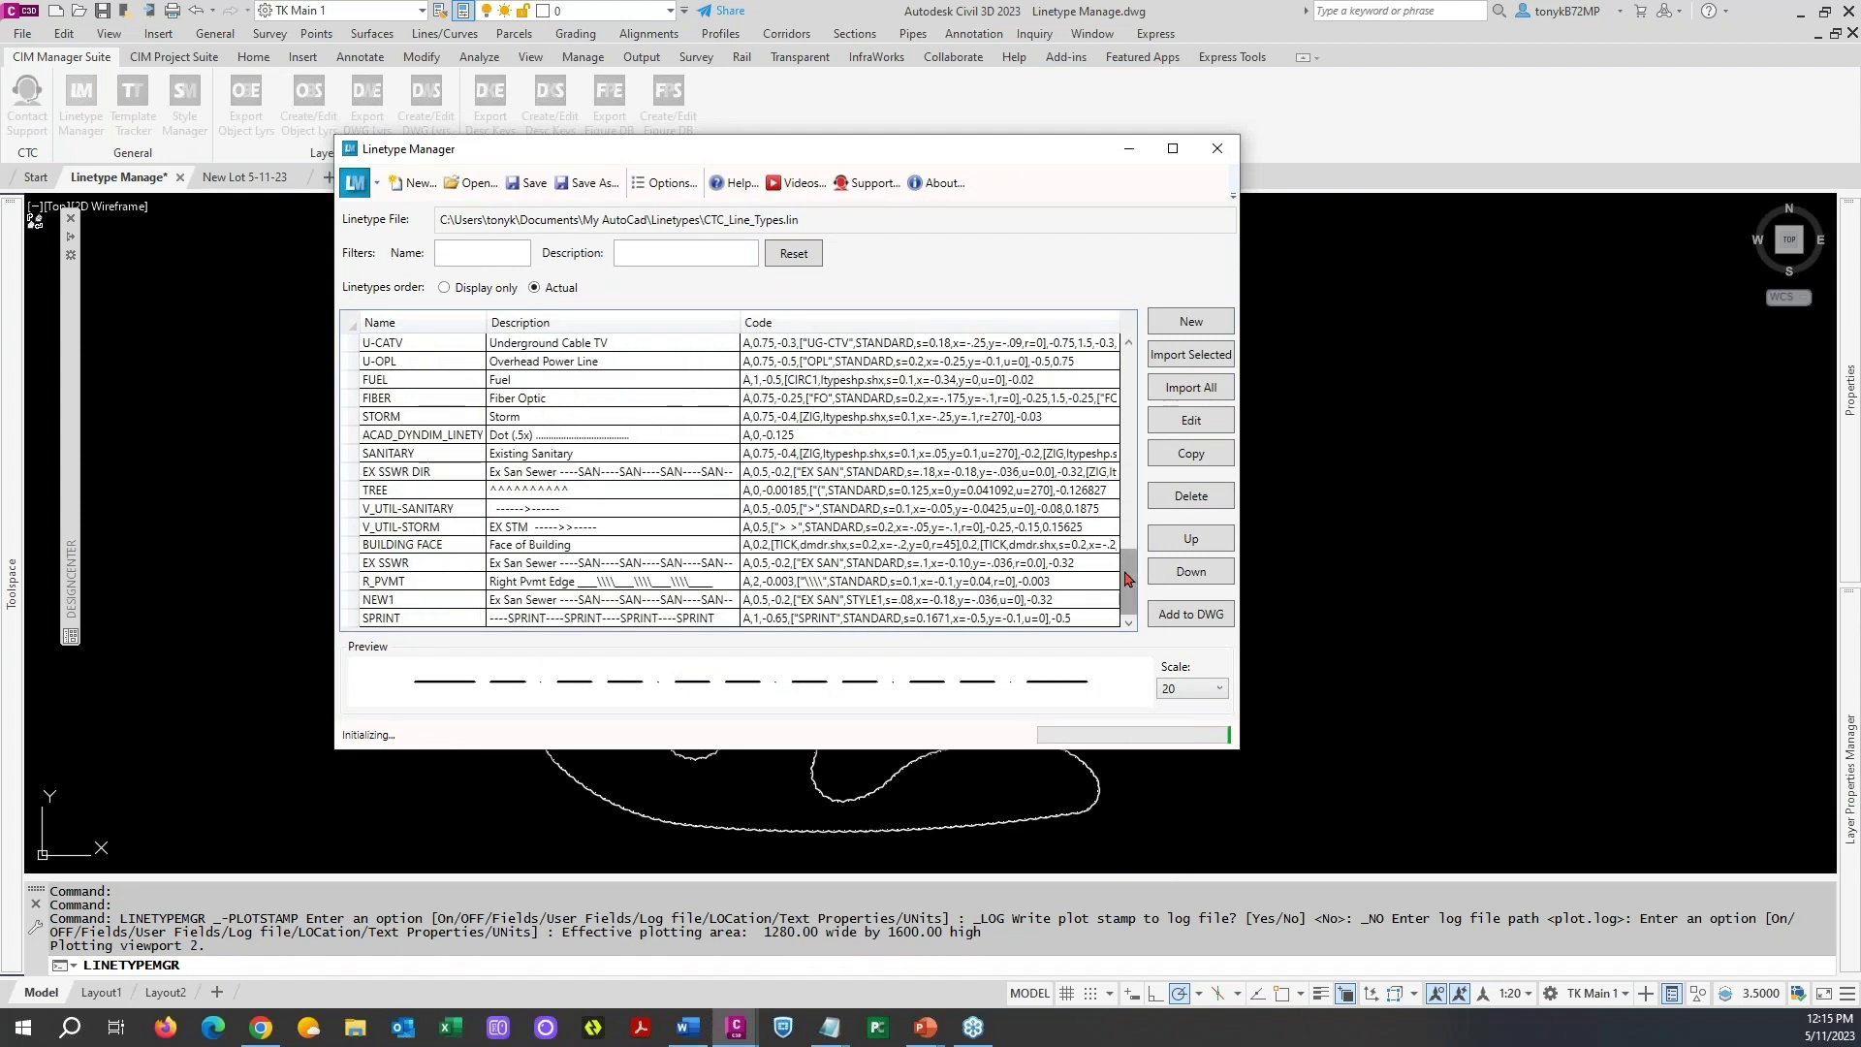
left_click(635, 251)
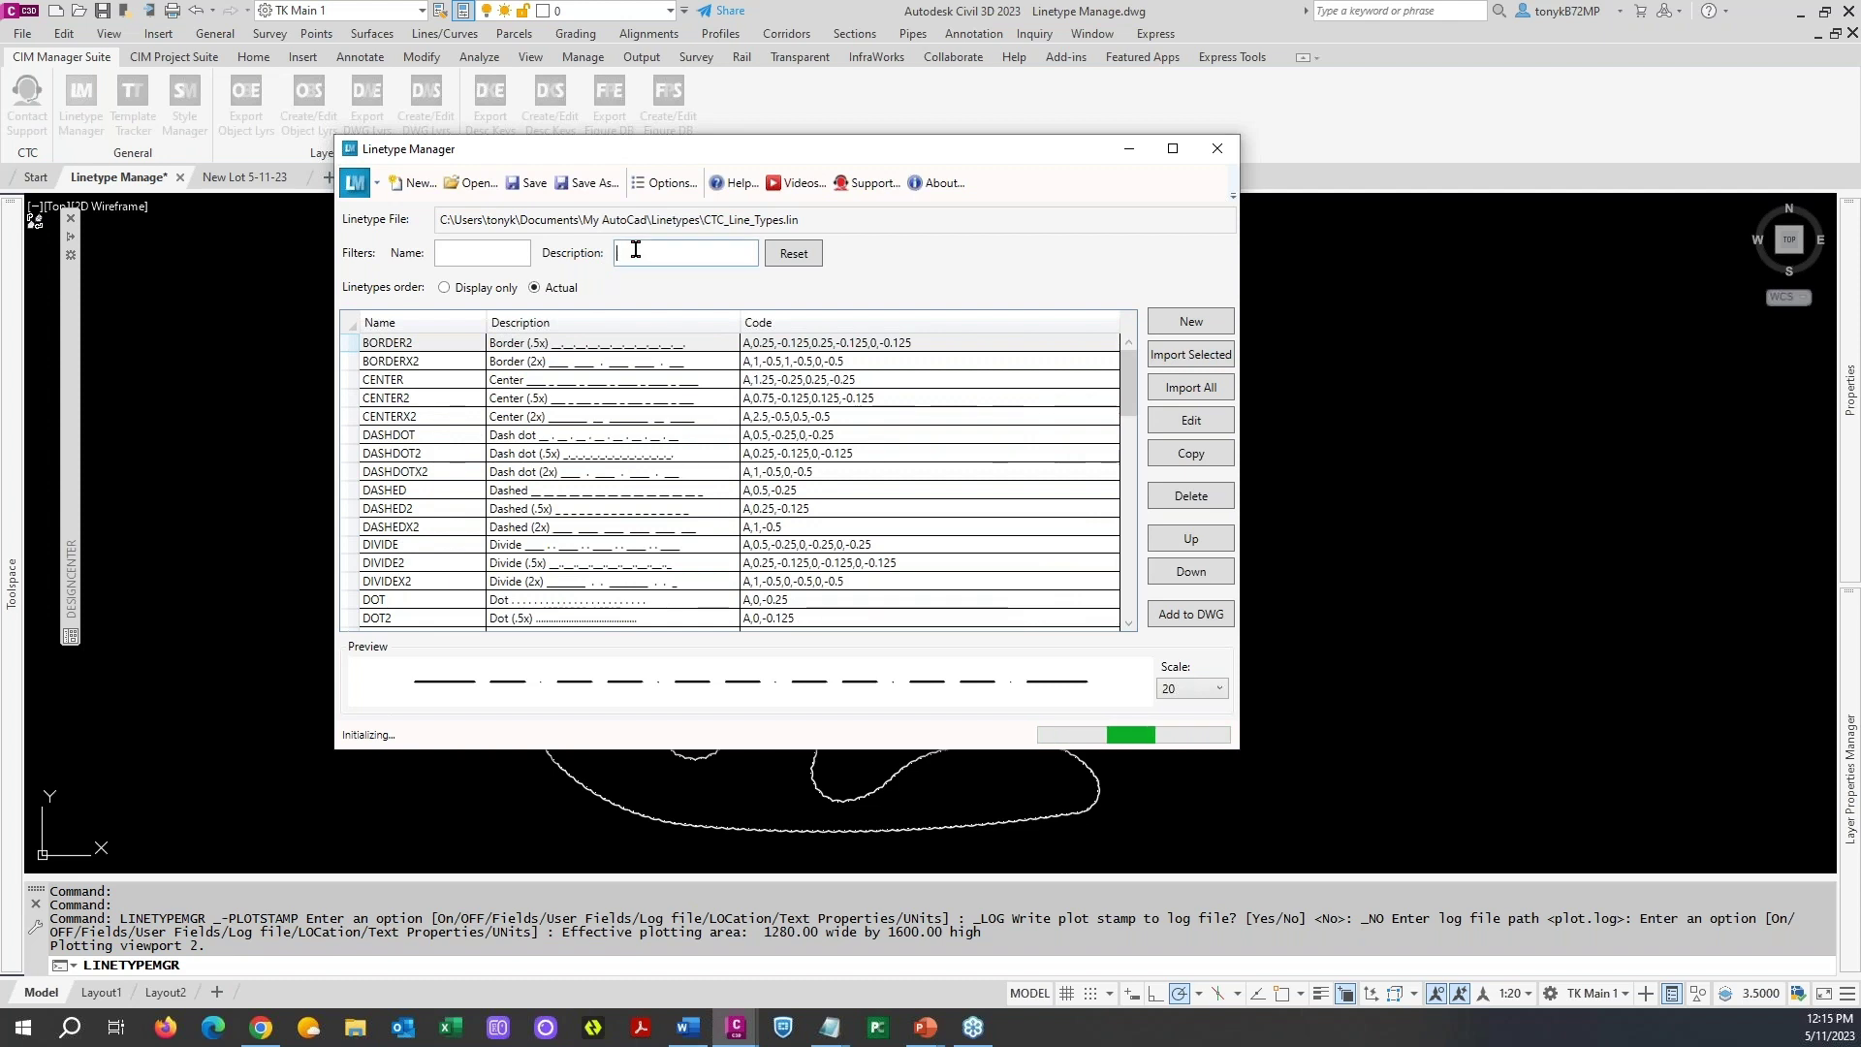
type("ex")
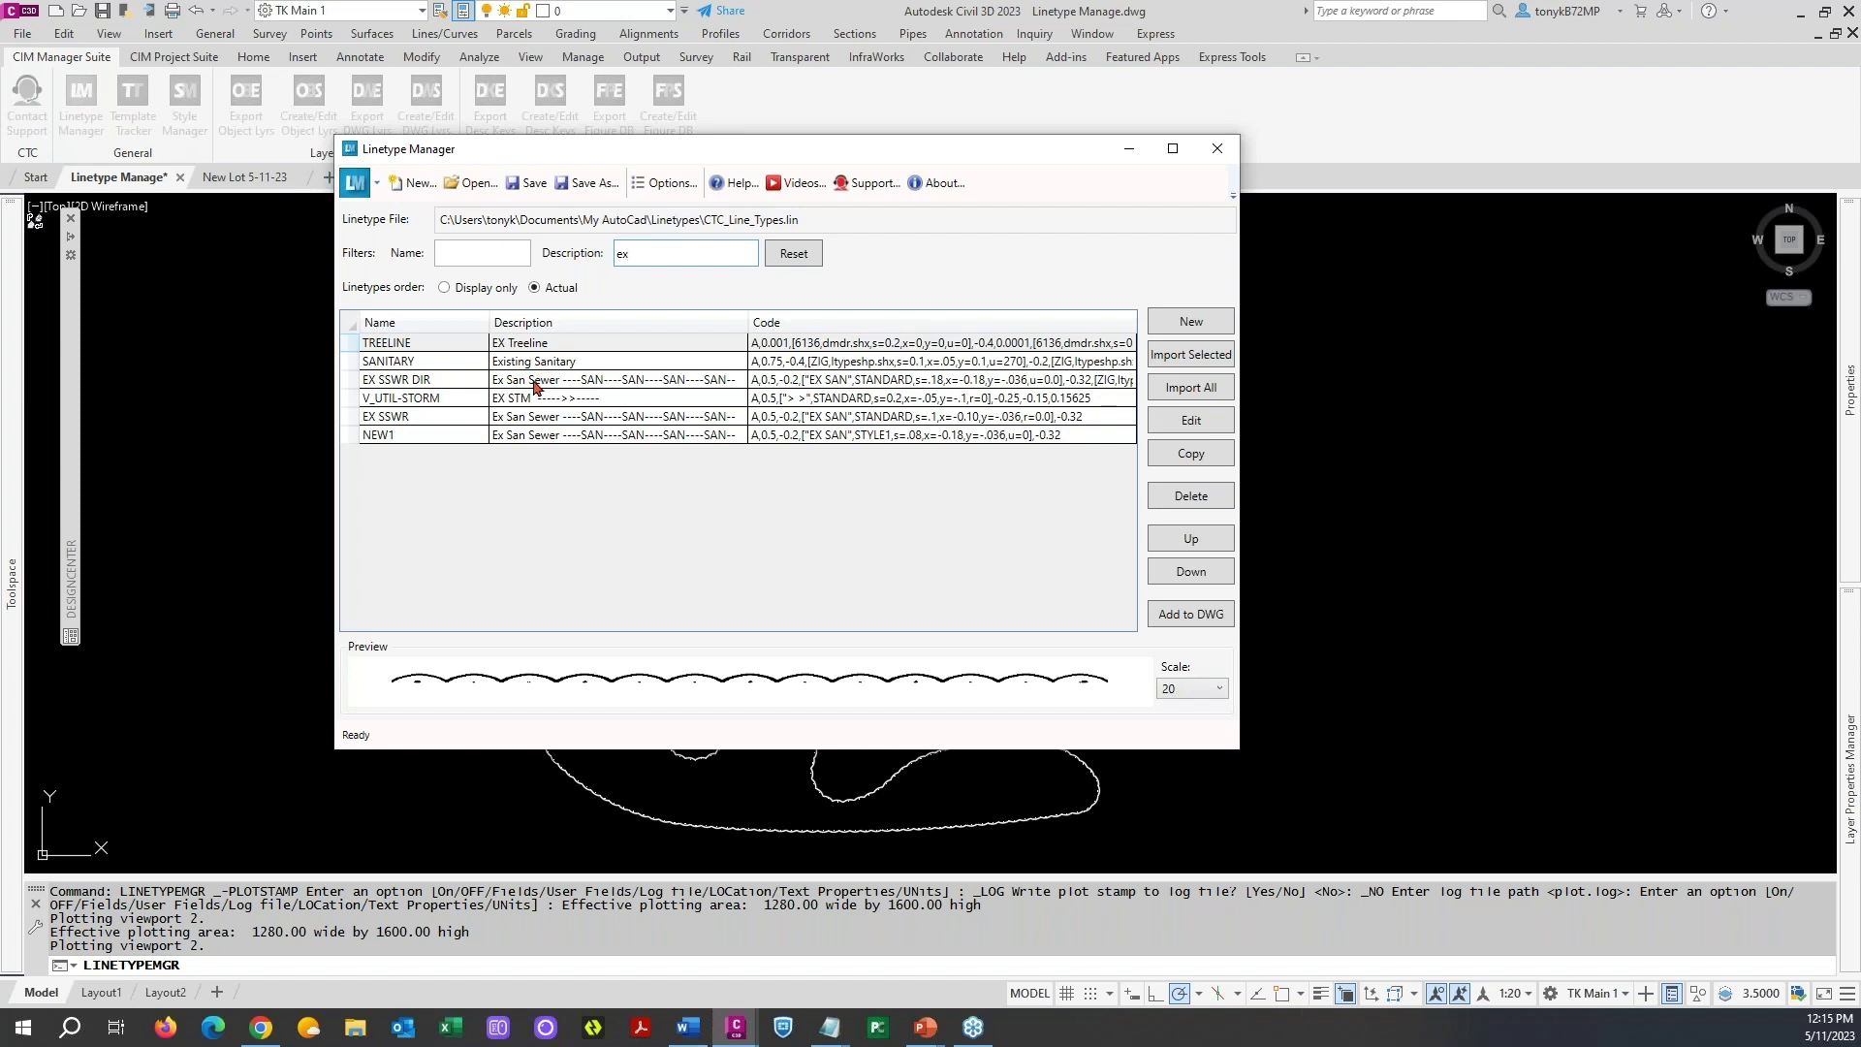
- Open the EX SSWR linetype for editing and set the text style of its EX SAN text component to linetxt
left_click(441, 421)
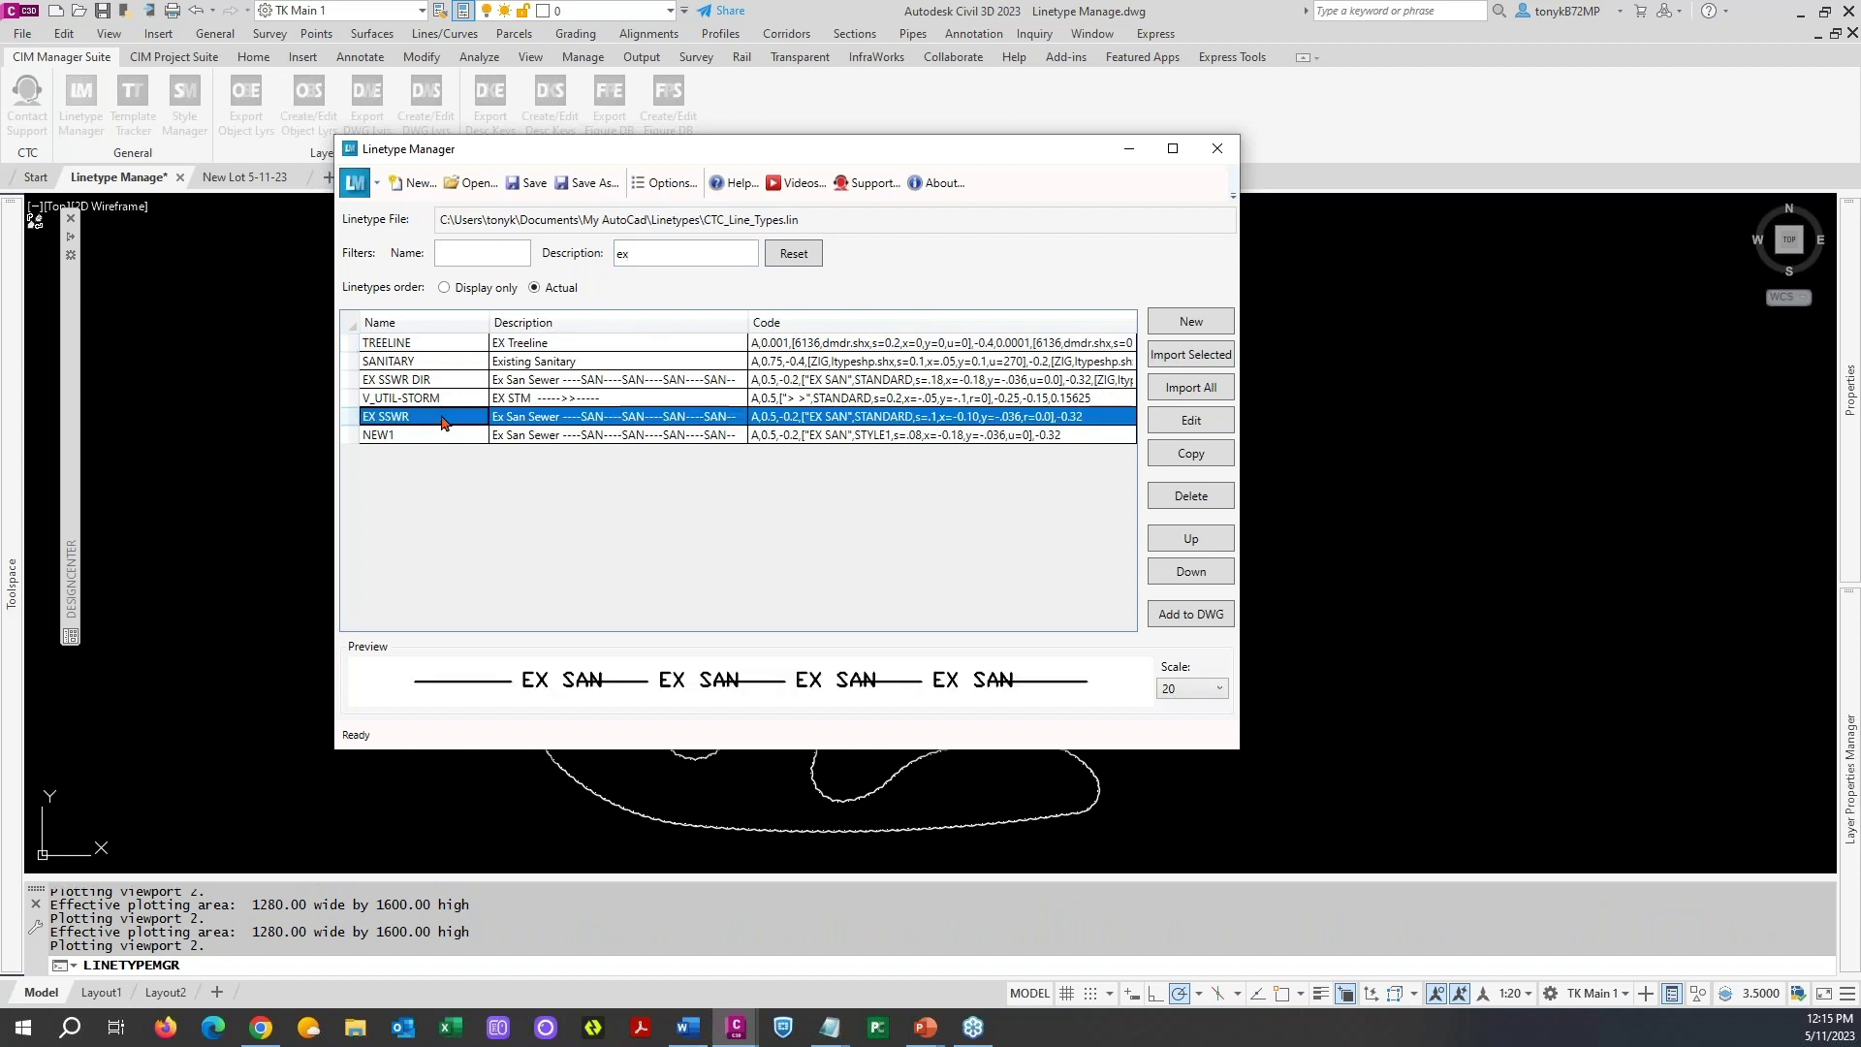
left_click(1171, 425)
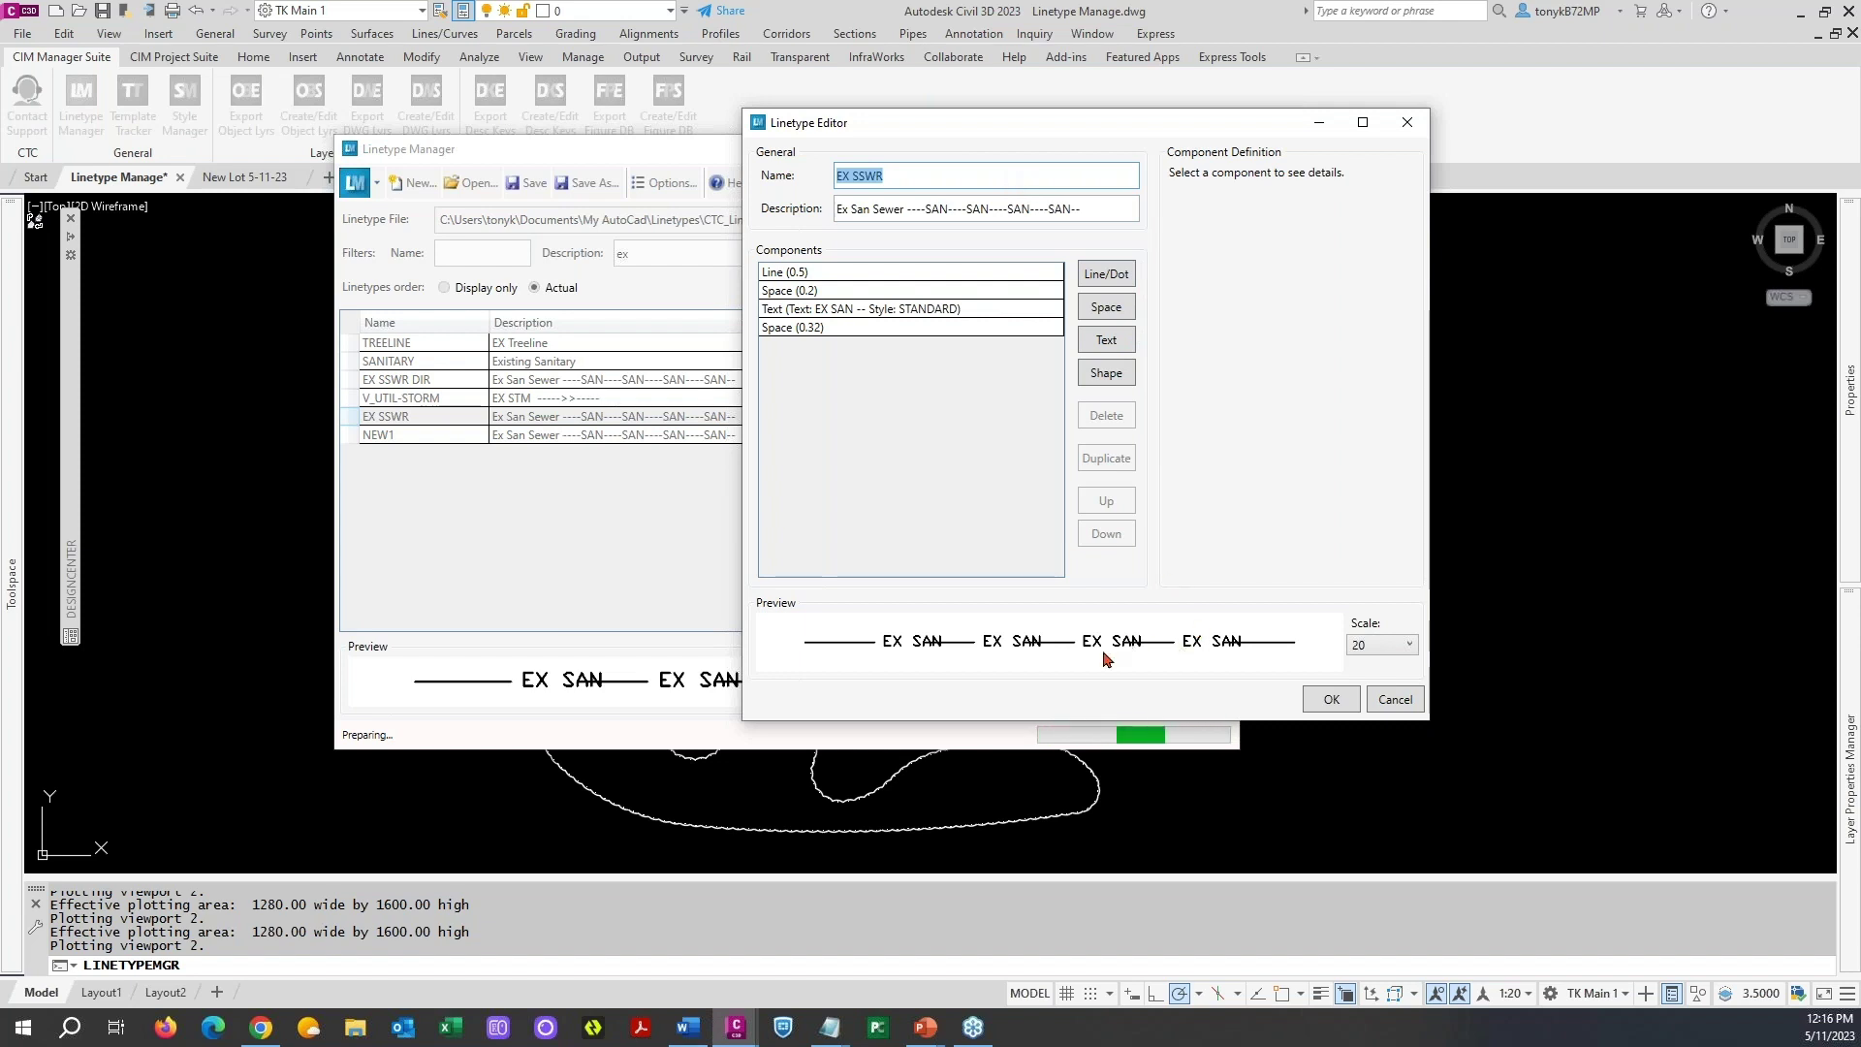
left_click(1037, 310)
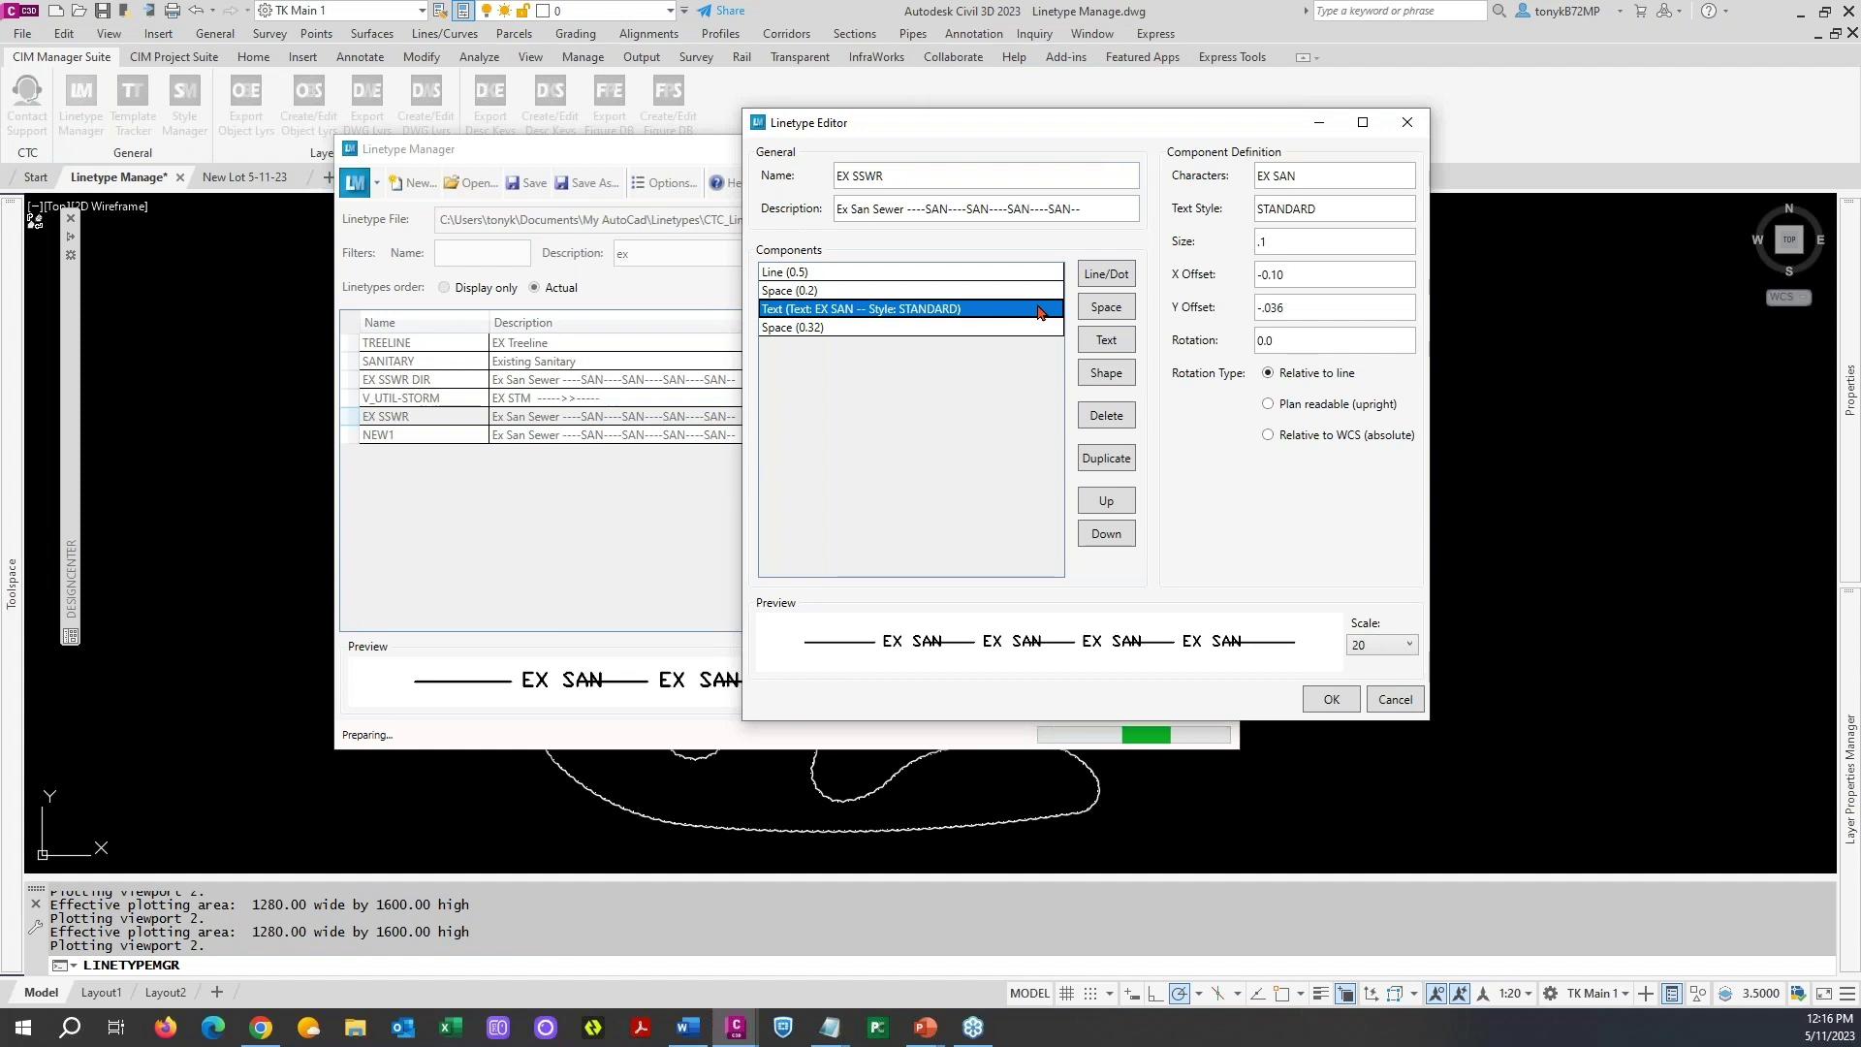
double_click(1340, 211)
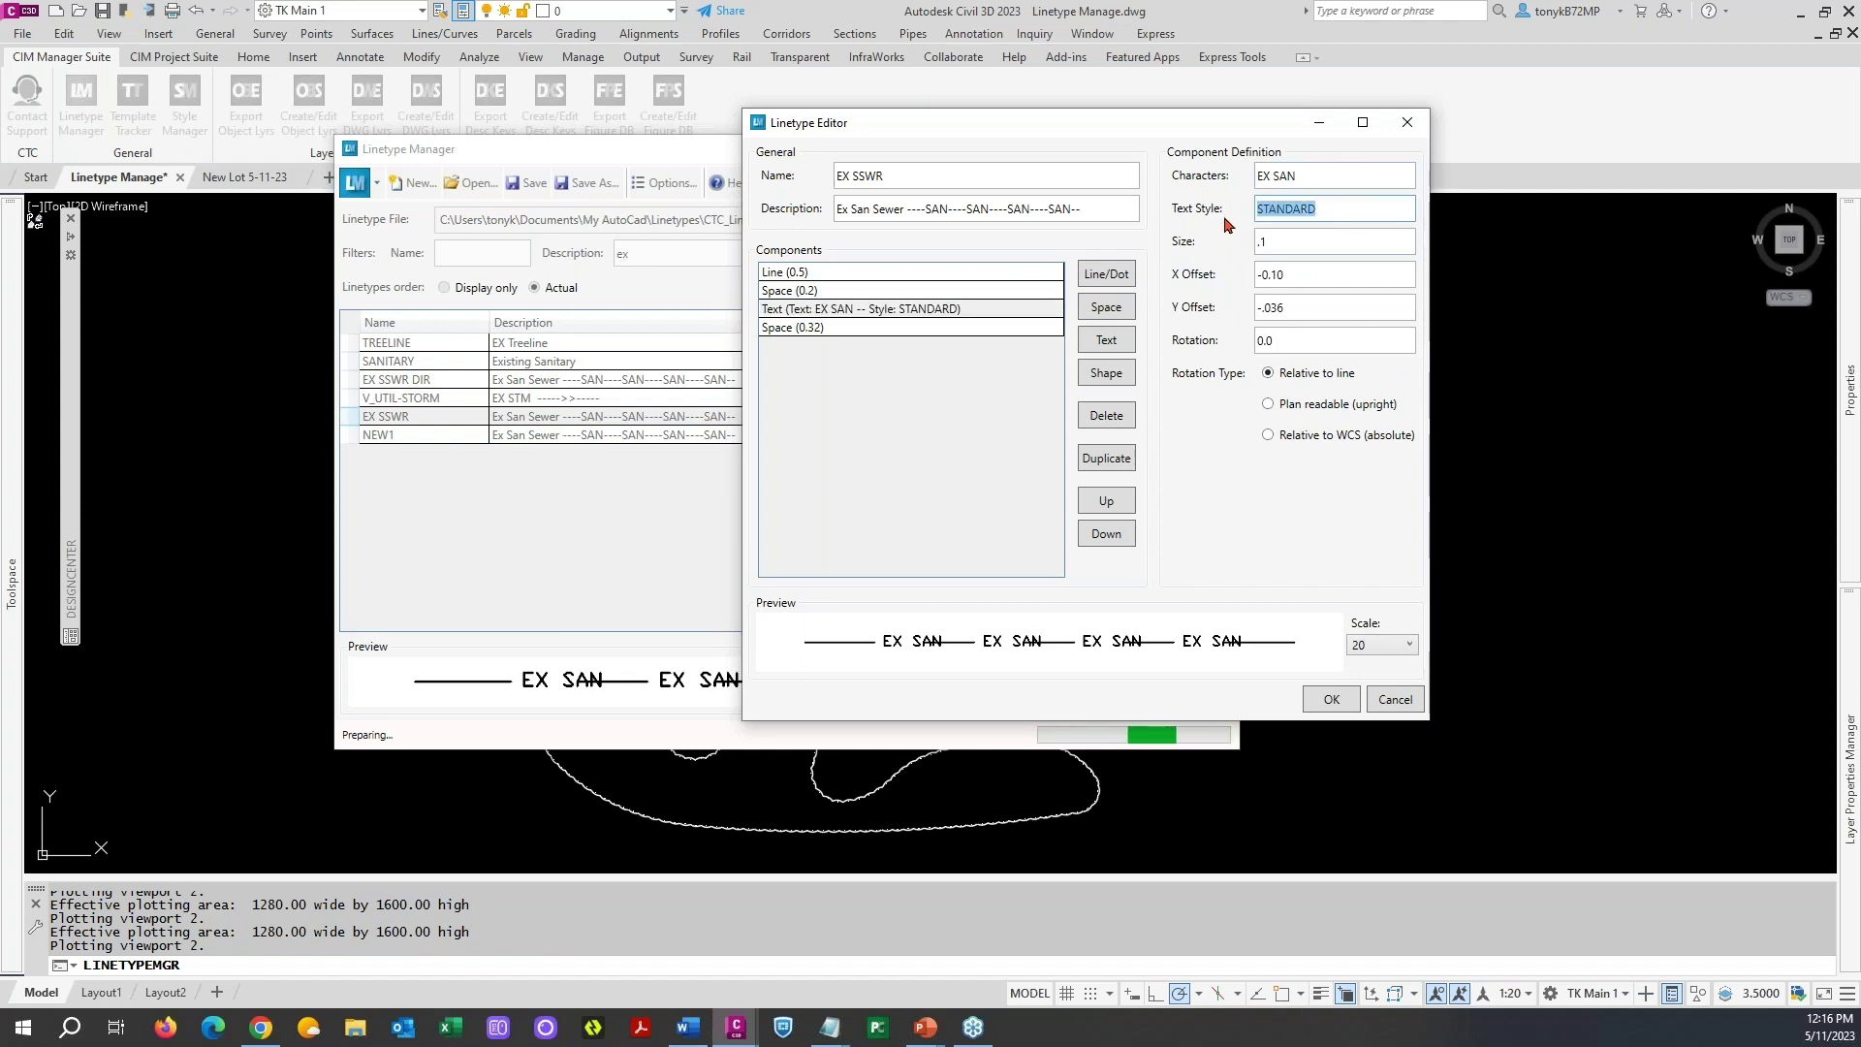
type("linetxt")
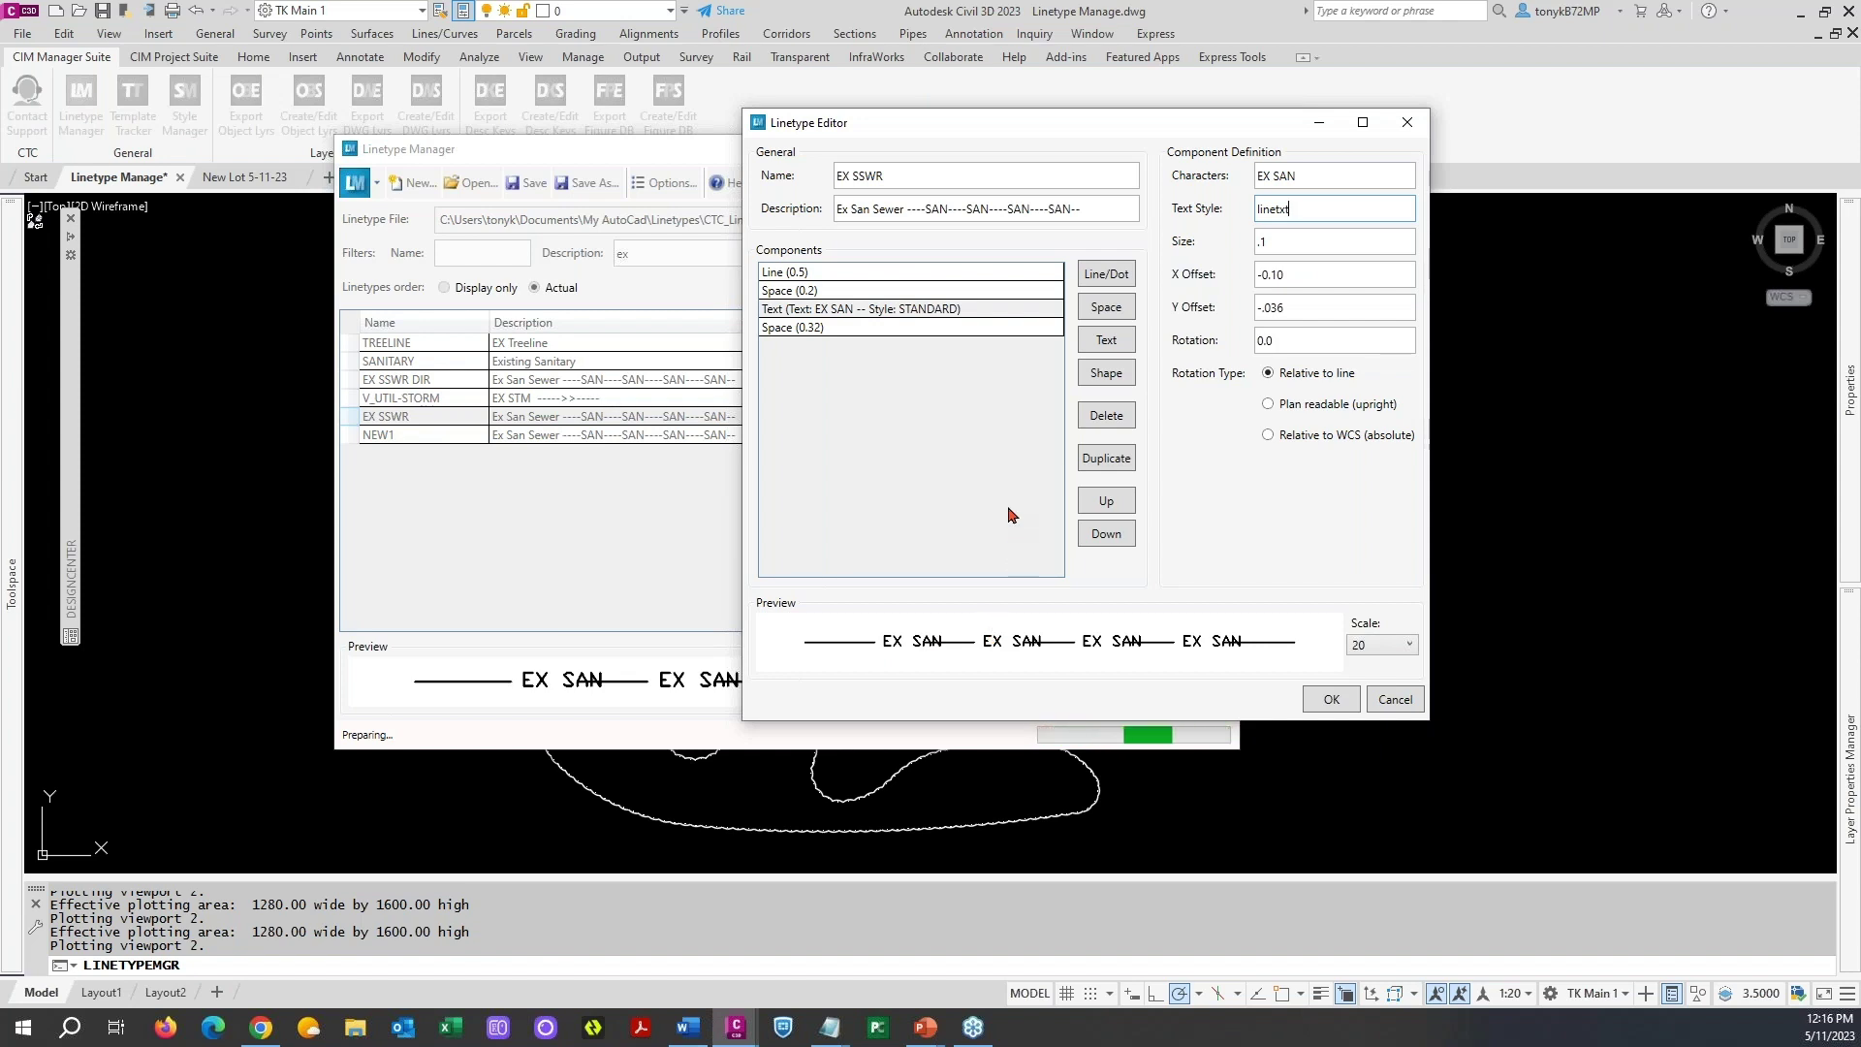
left_click(1304, 249)
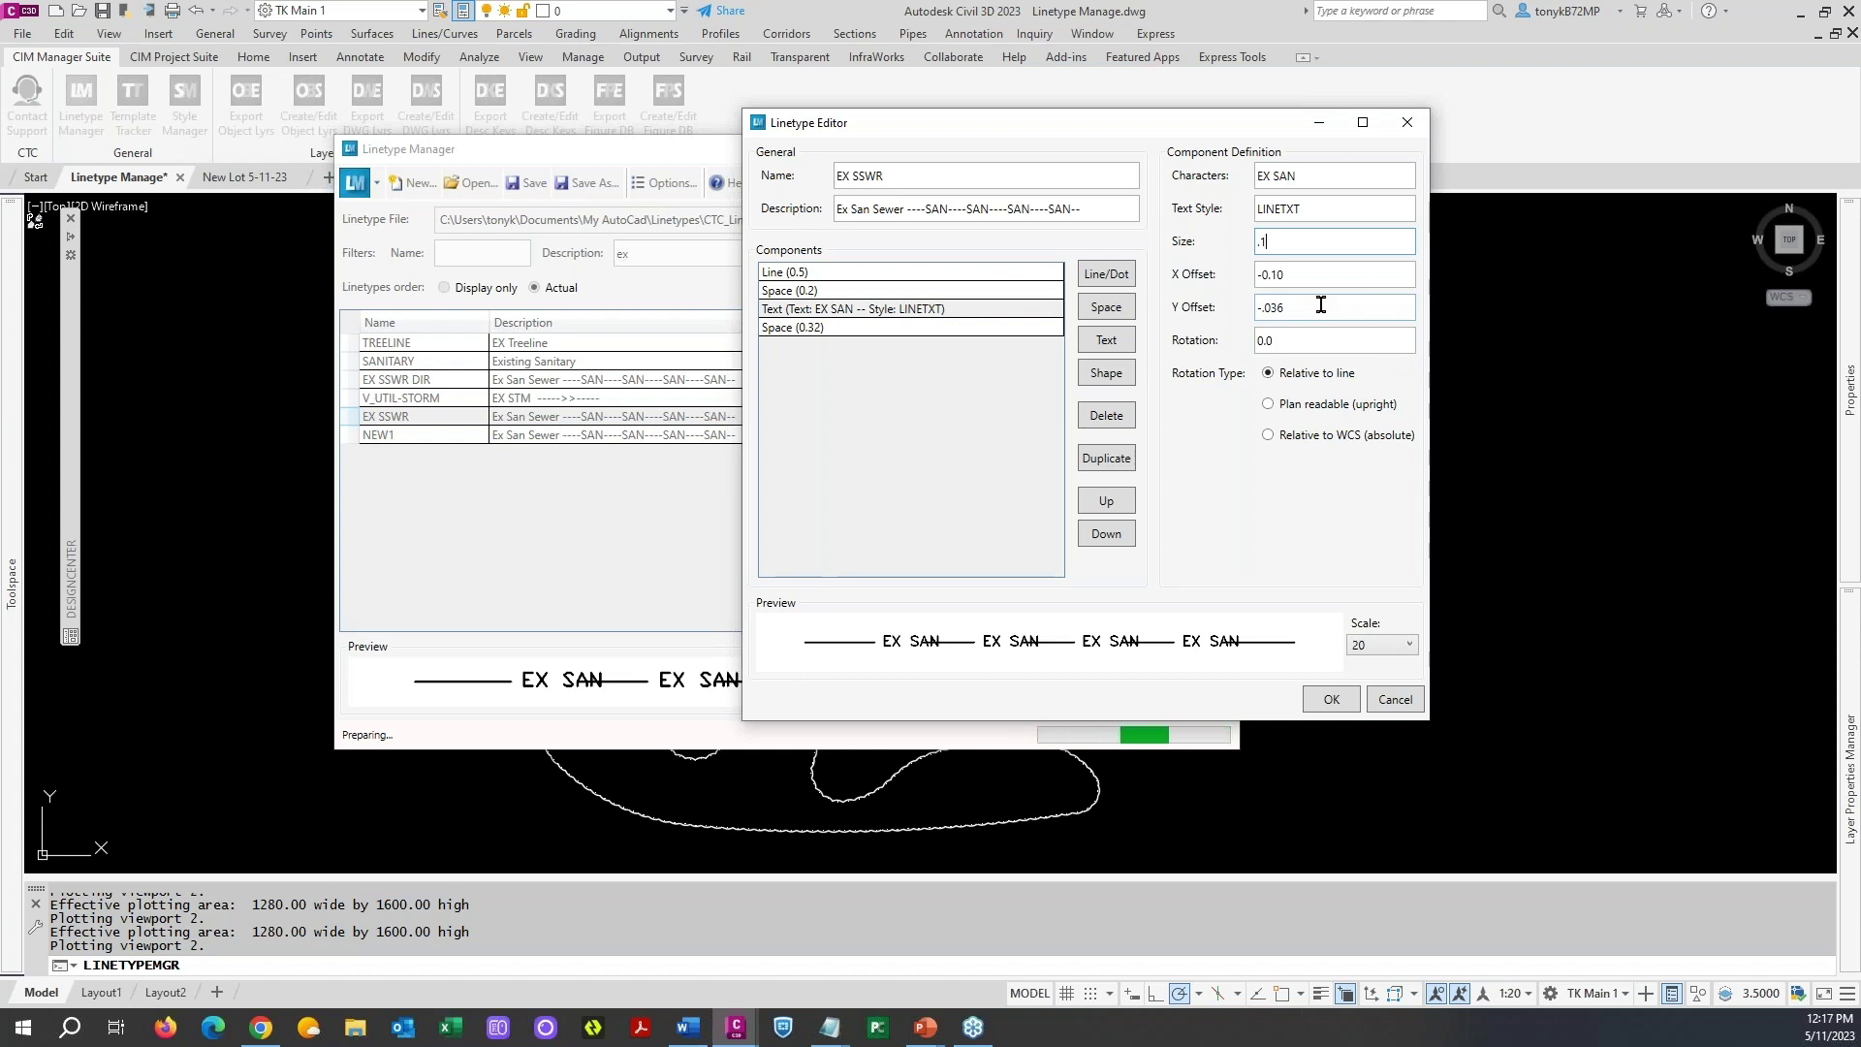
- Rename the EX SSWR linetype being edited to EX SSWR DEMO
left_click(906, 175)
type("Ne")
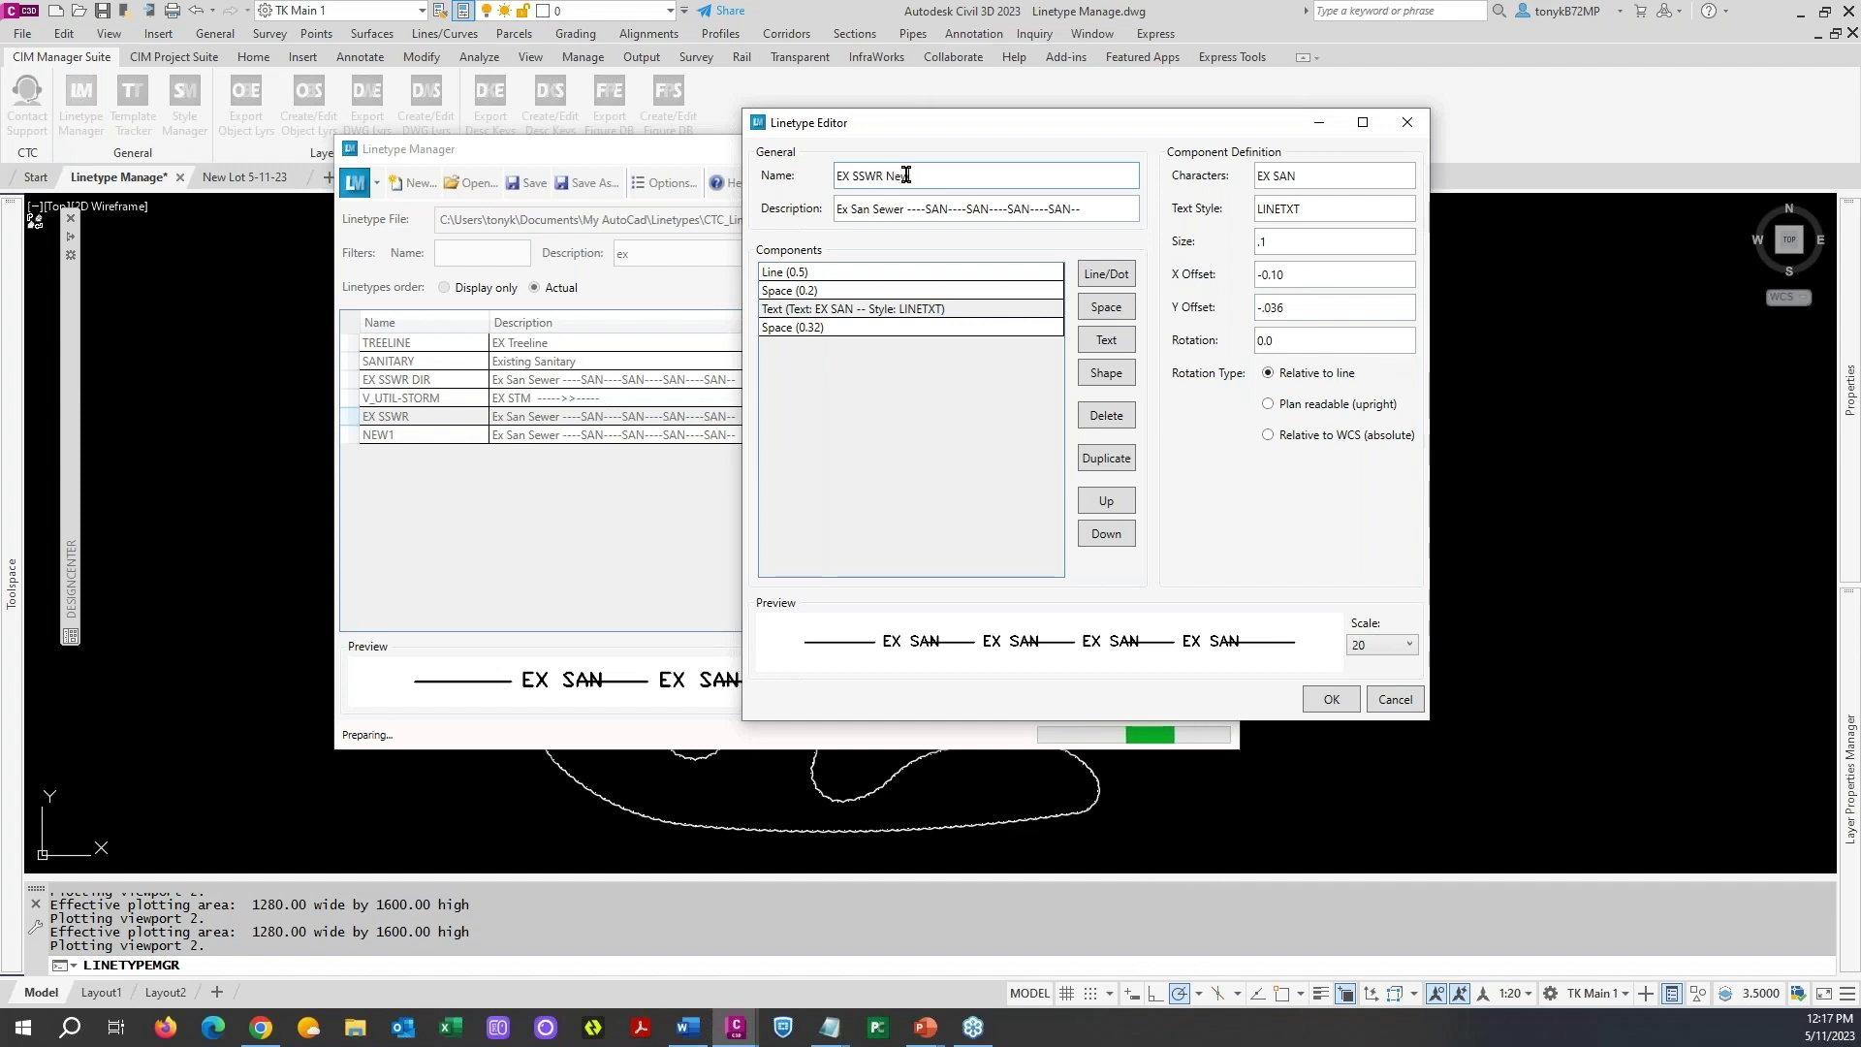
key("BackSpace")
key("BackSpace")
type("Demo")
mouse_move(1116, 130)
left_mouse_down()
mouse_move(1446, 140)
mouse_move(1111, 115)
left_mouse_up()
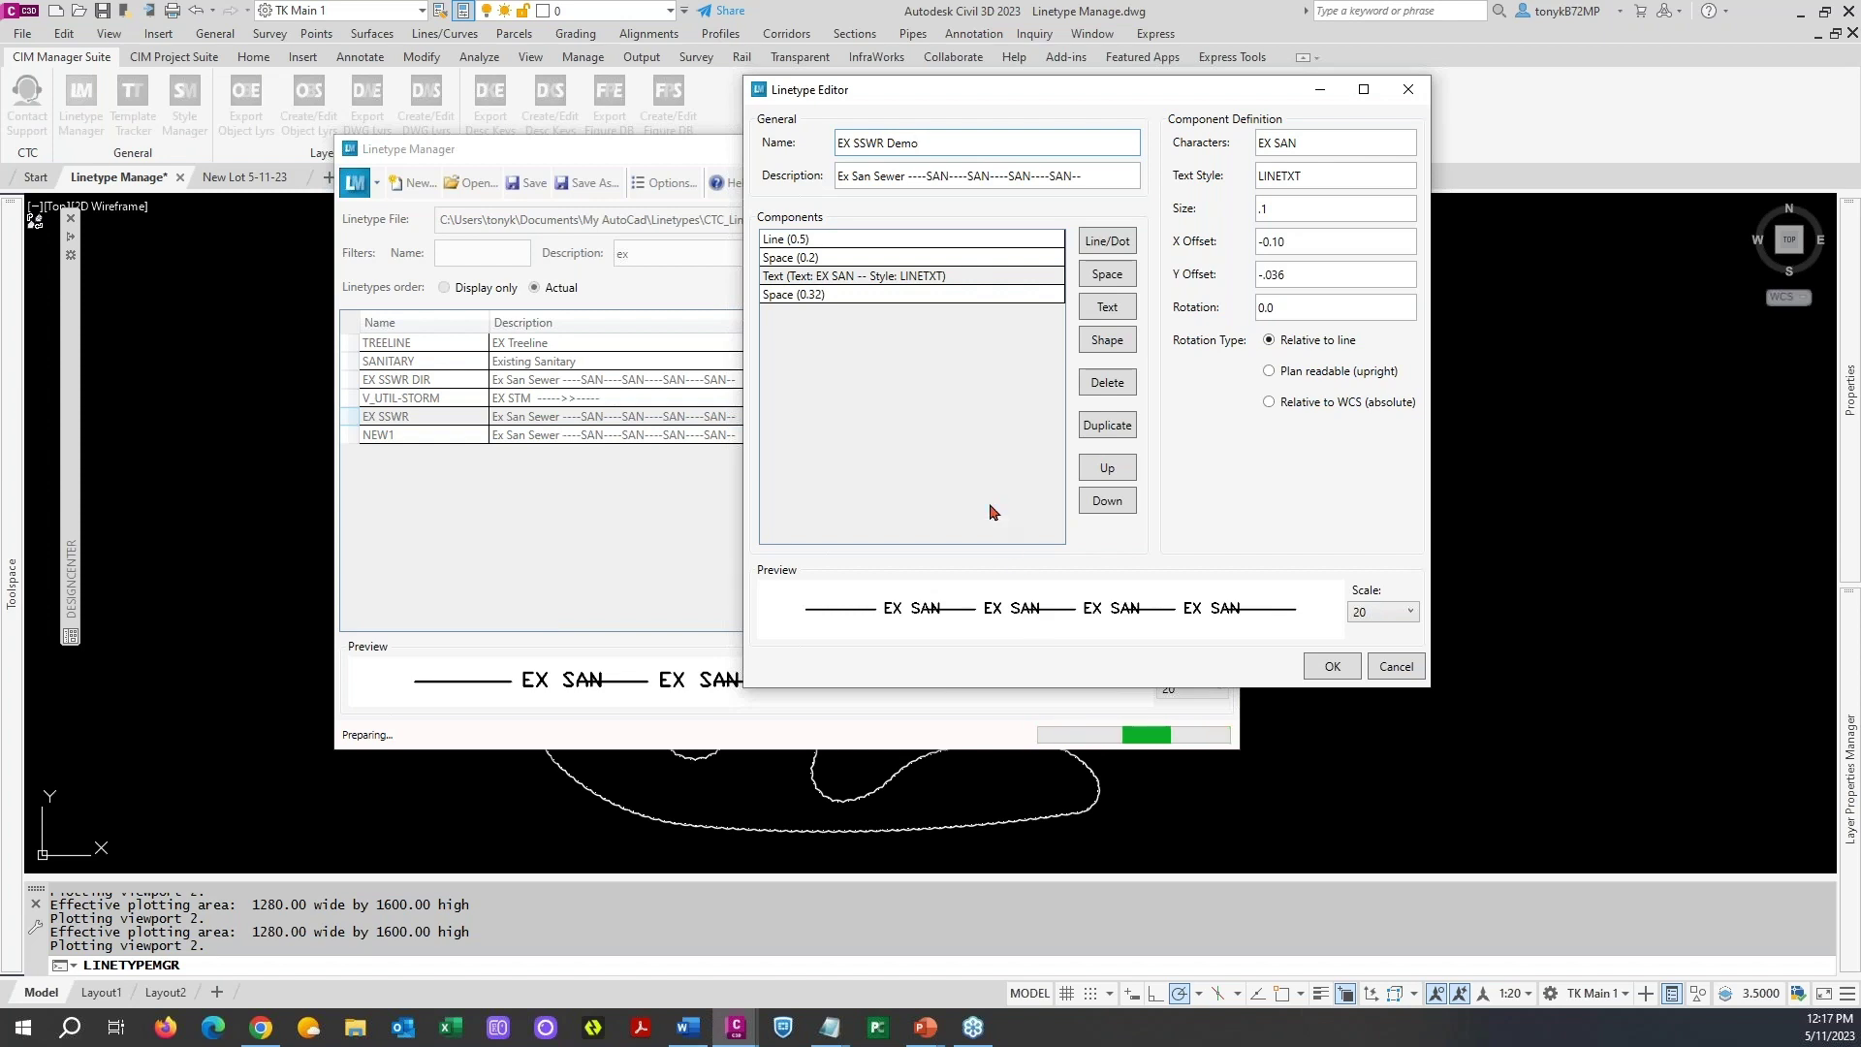
- Preview the linetype at scales 10, 50 and 20, and accept the linetype edits
left_click(1391, 611)
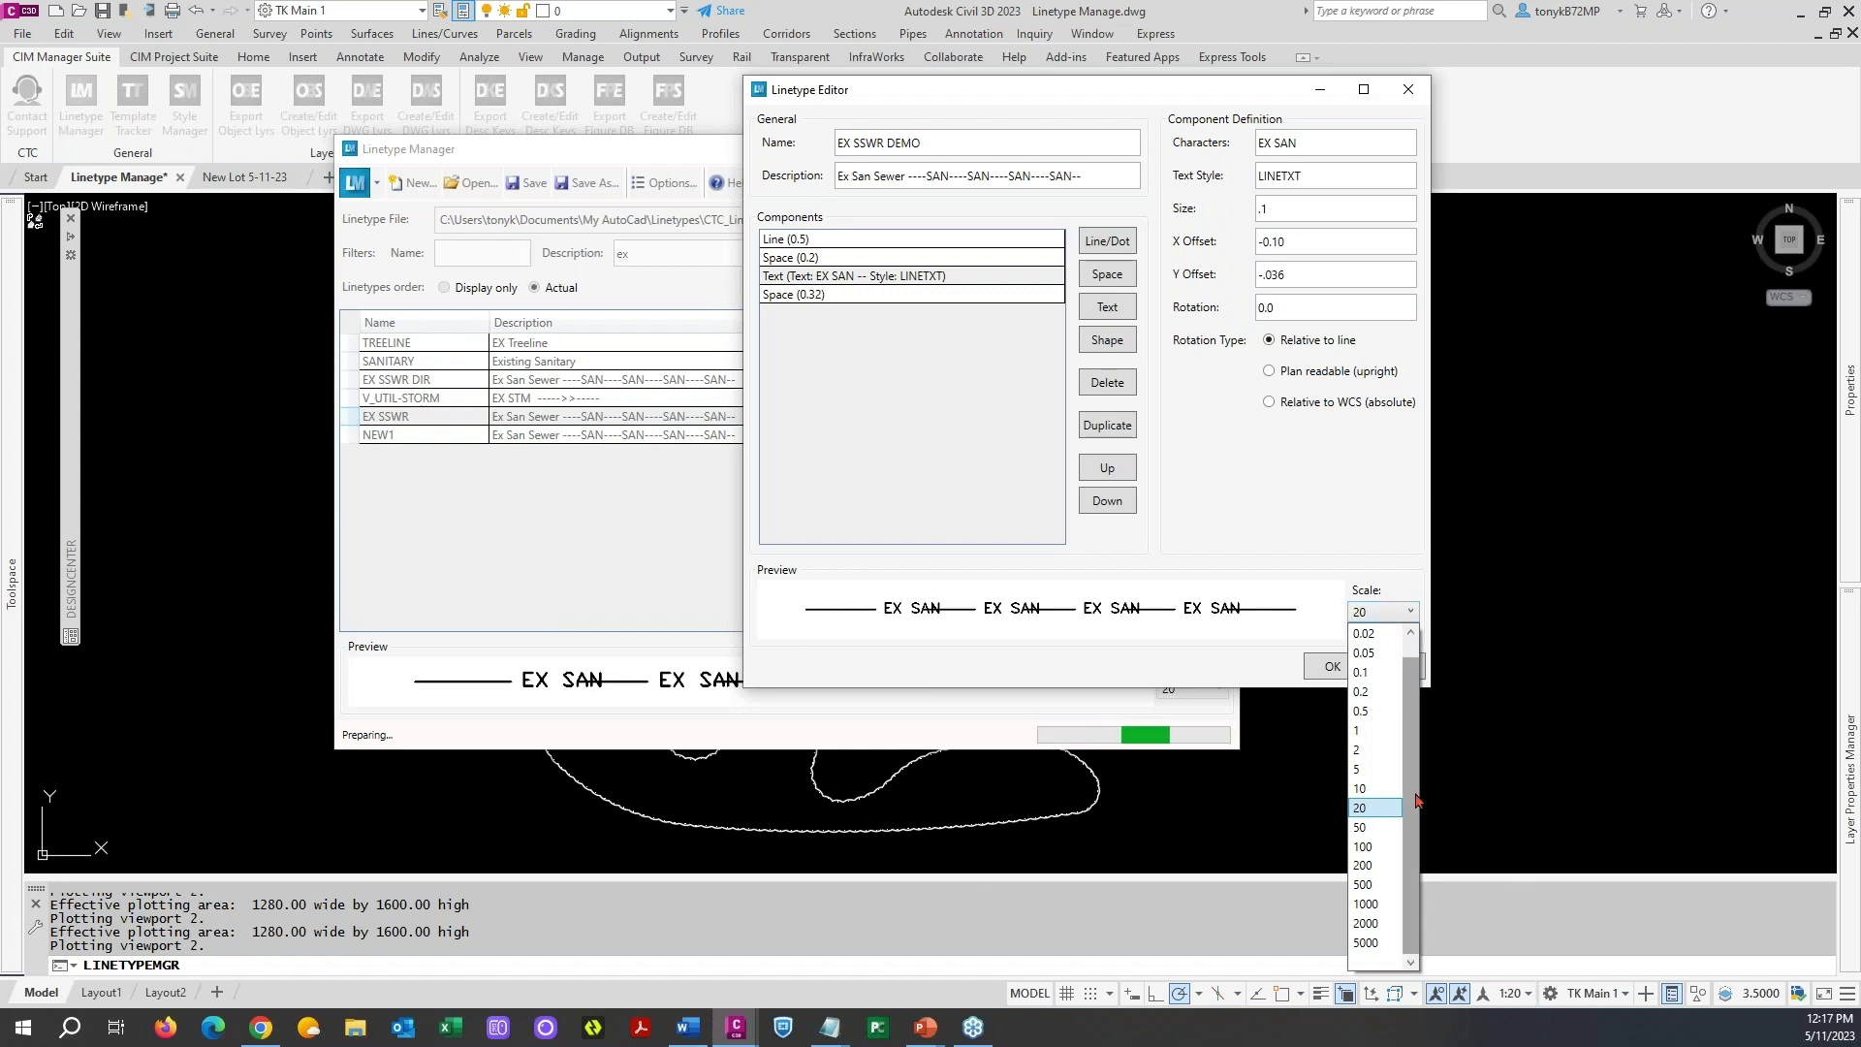
left_click(1362, 790)
left_click(1411, 612)
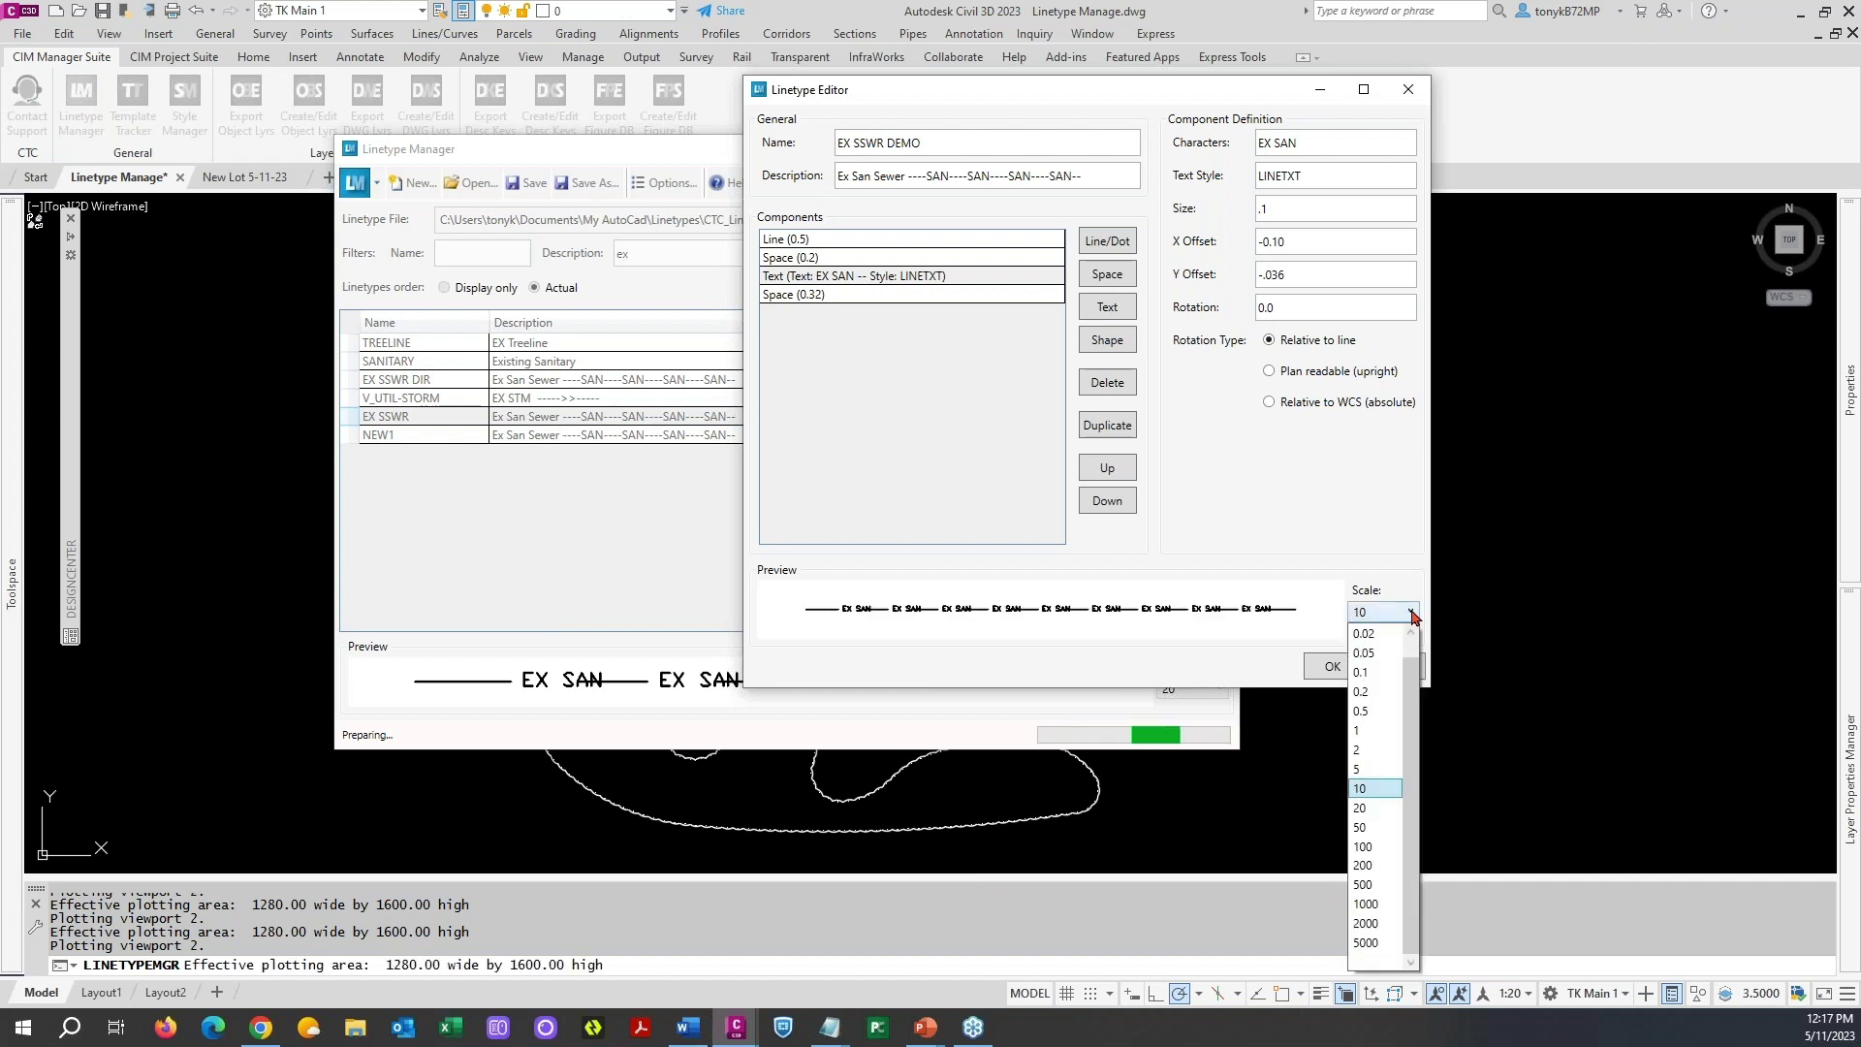
left_click(1367, 827)
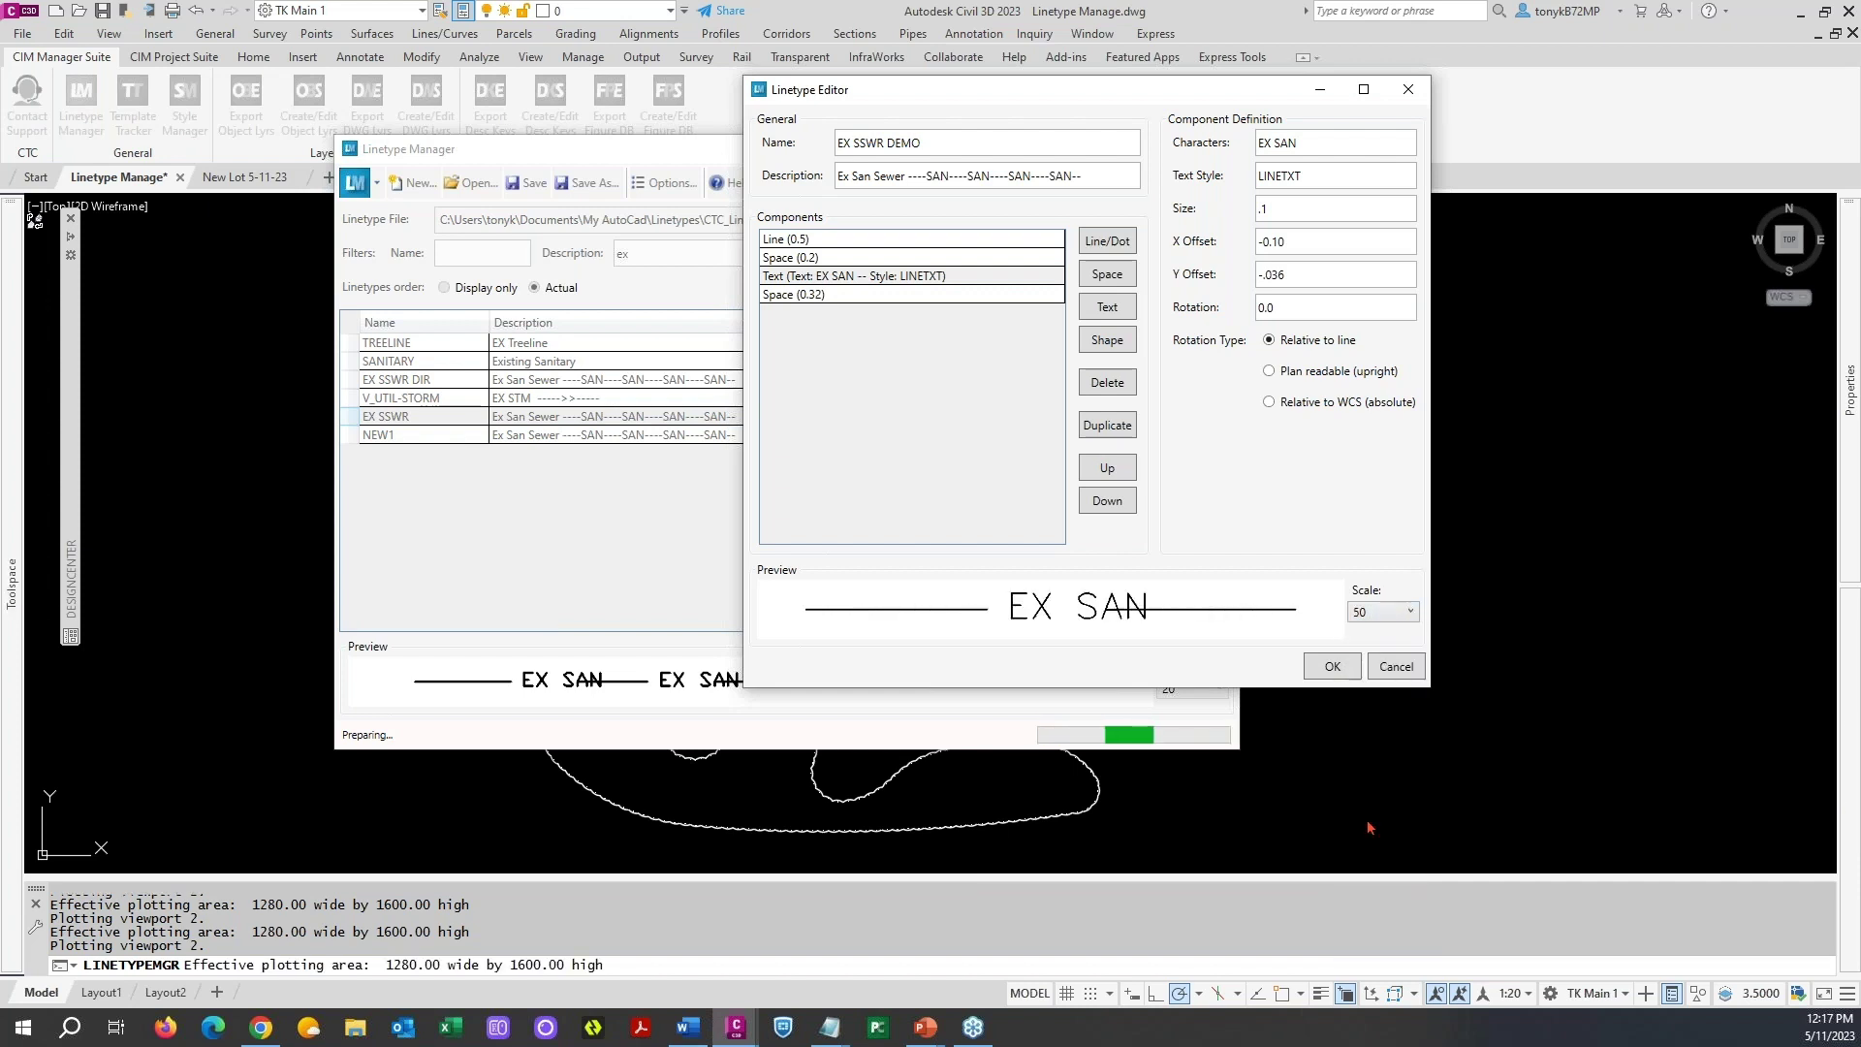
left_click(1411, 614)
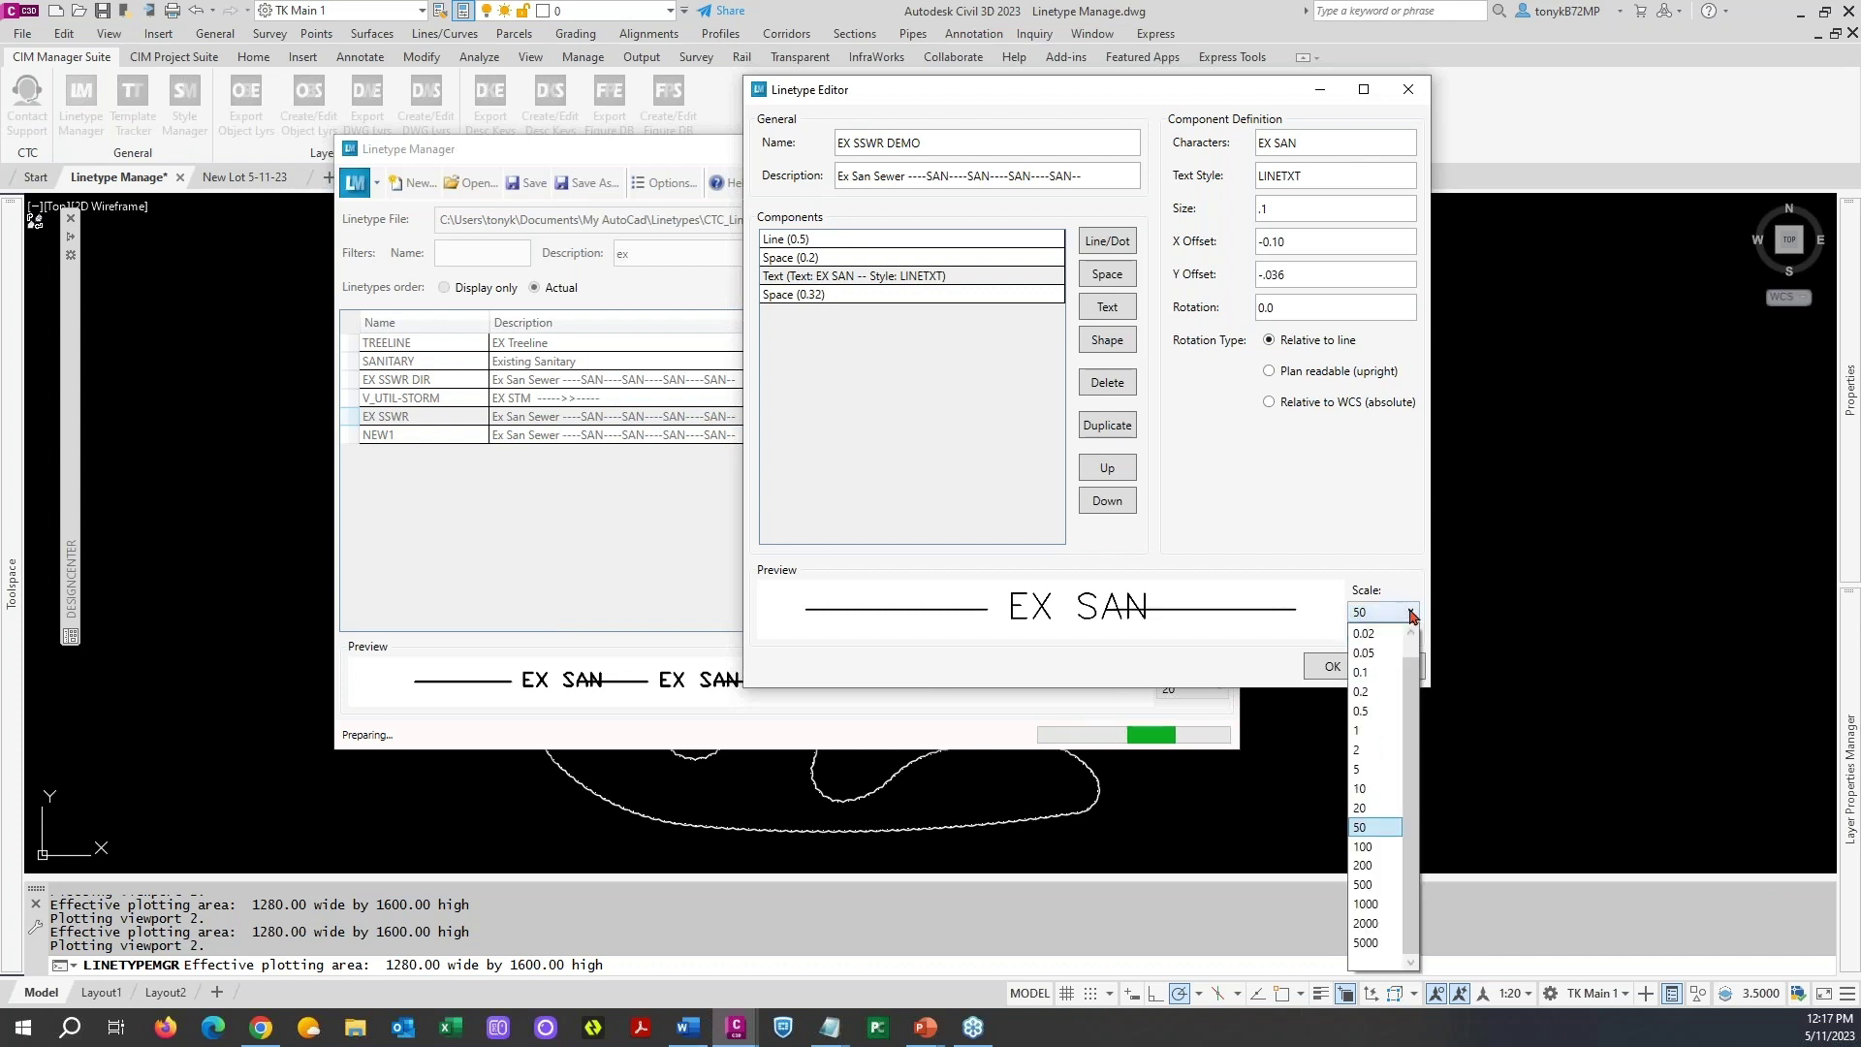
left_click(1367, 807)
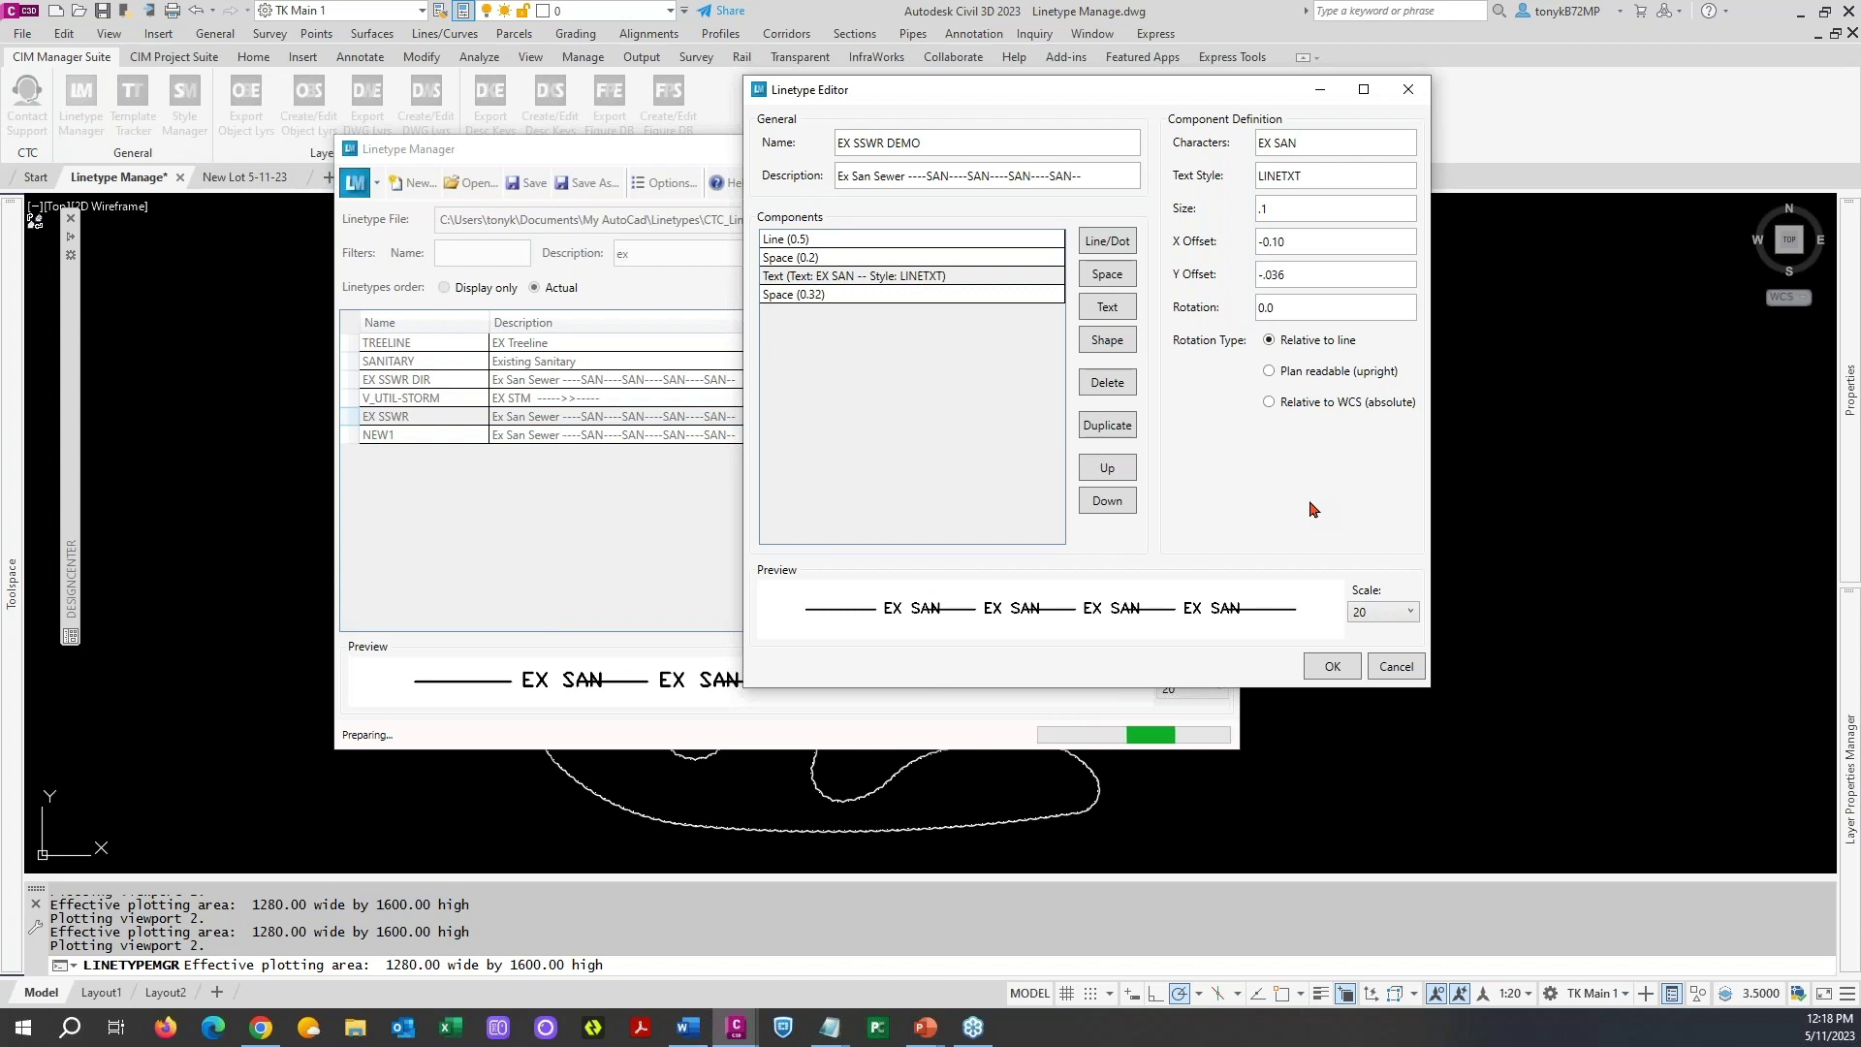
left_click(1331, 668)
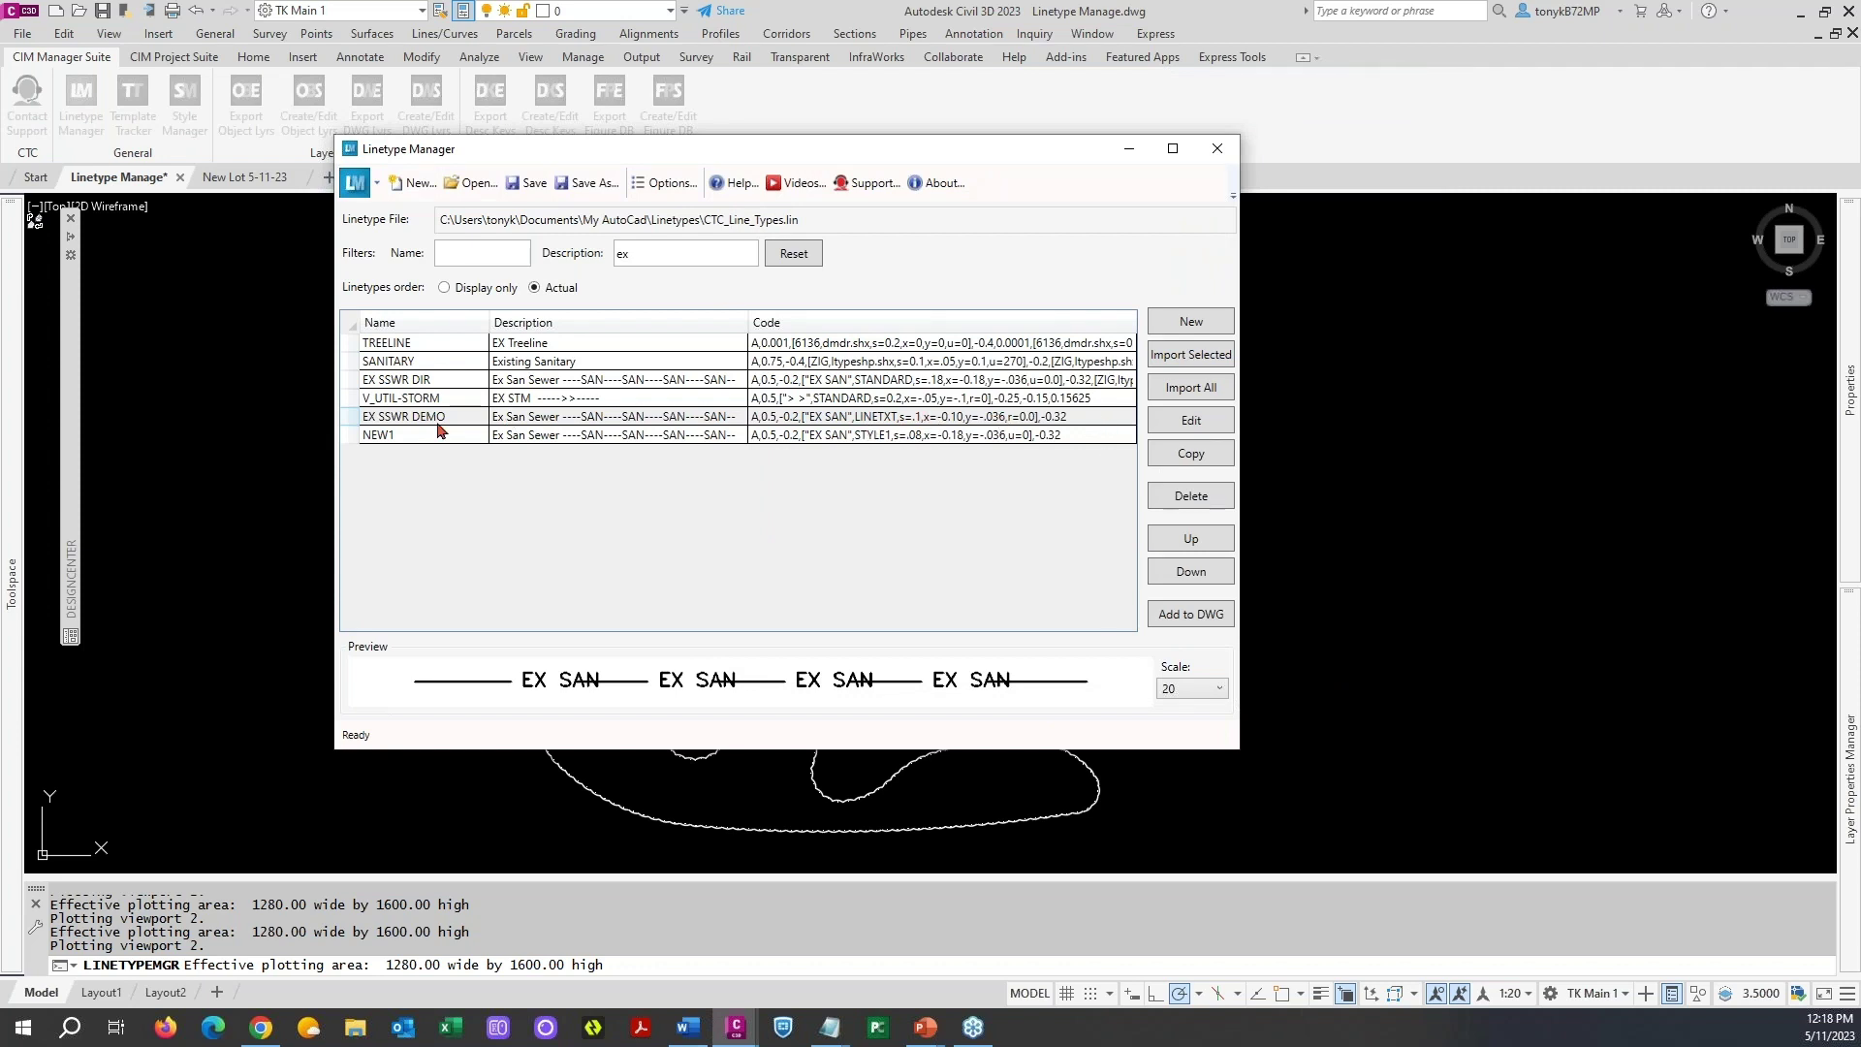
- Add only EX SSWR DEMO to the drawing, excluding BORDER2, and close Linetype Manager with the linetype file changes saved
left_click(453, 419)
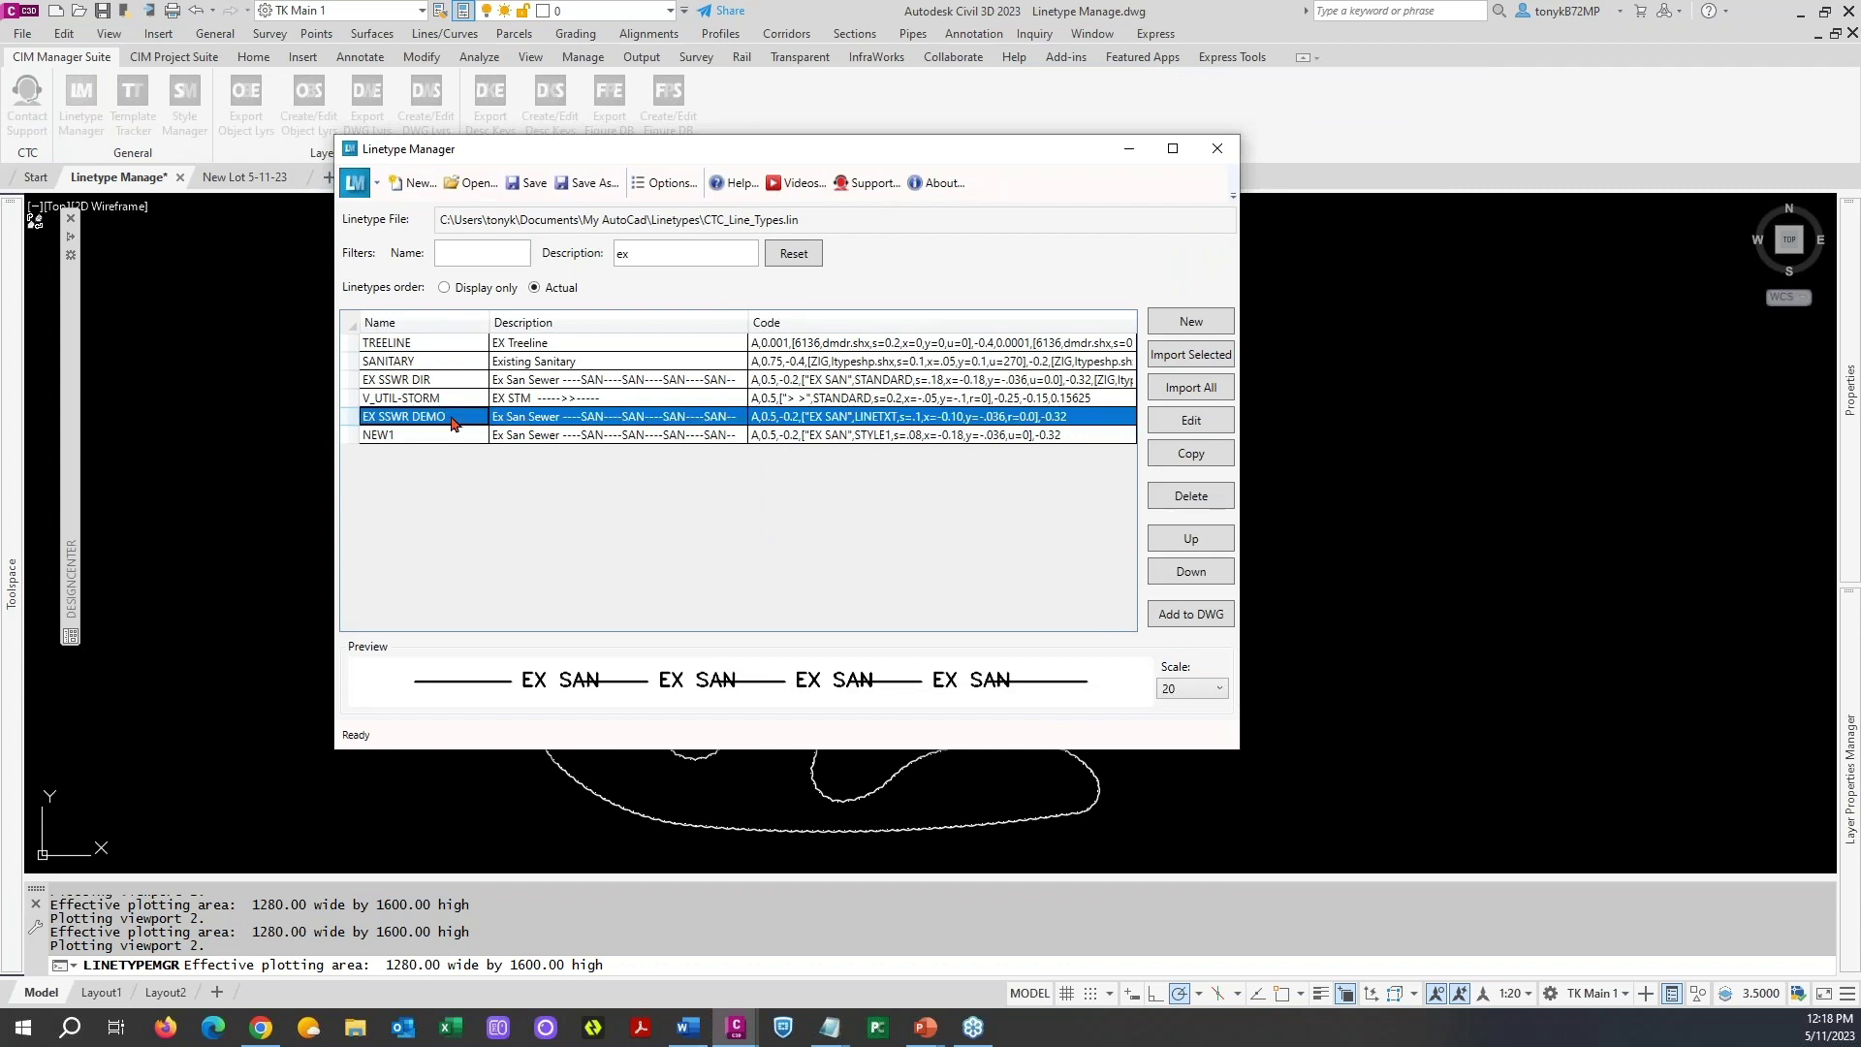
left_click(1191, 617)
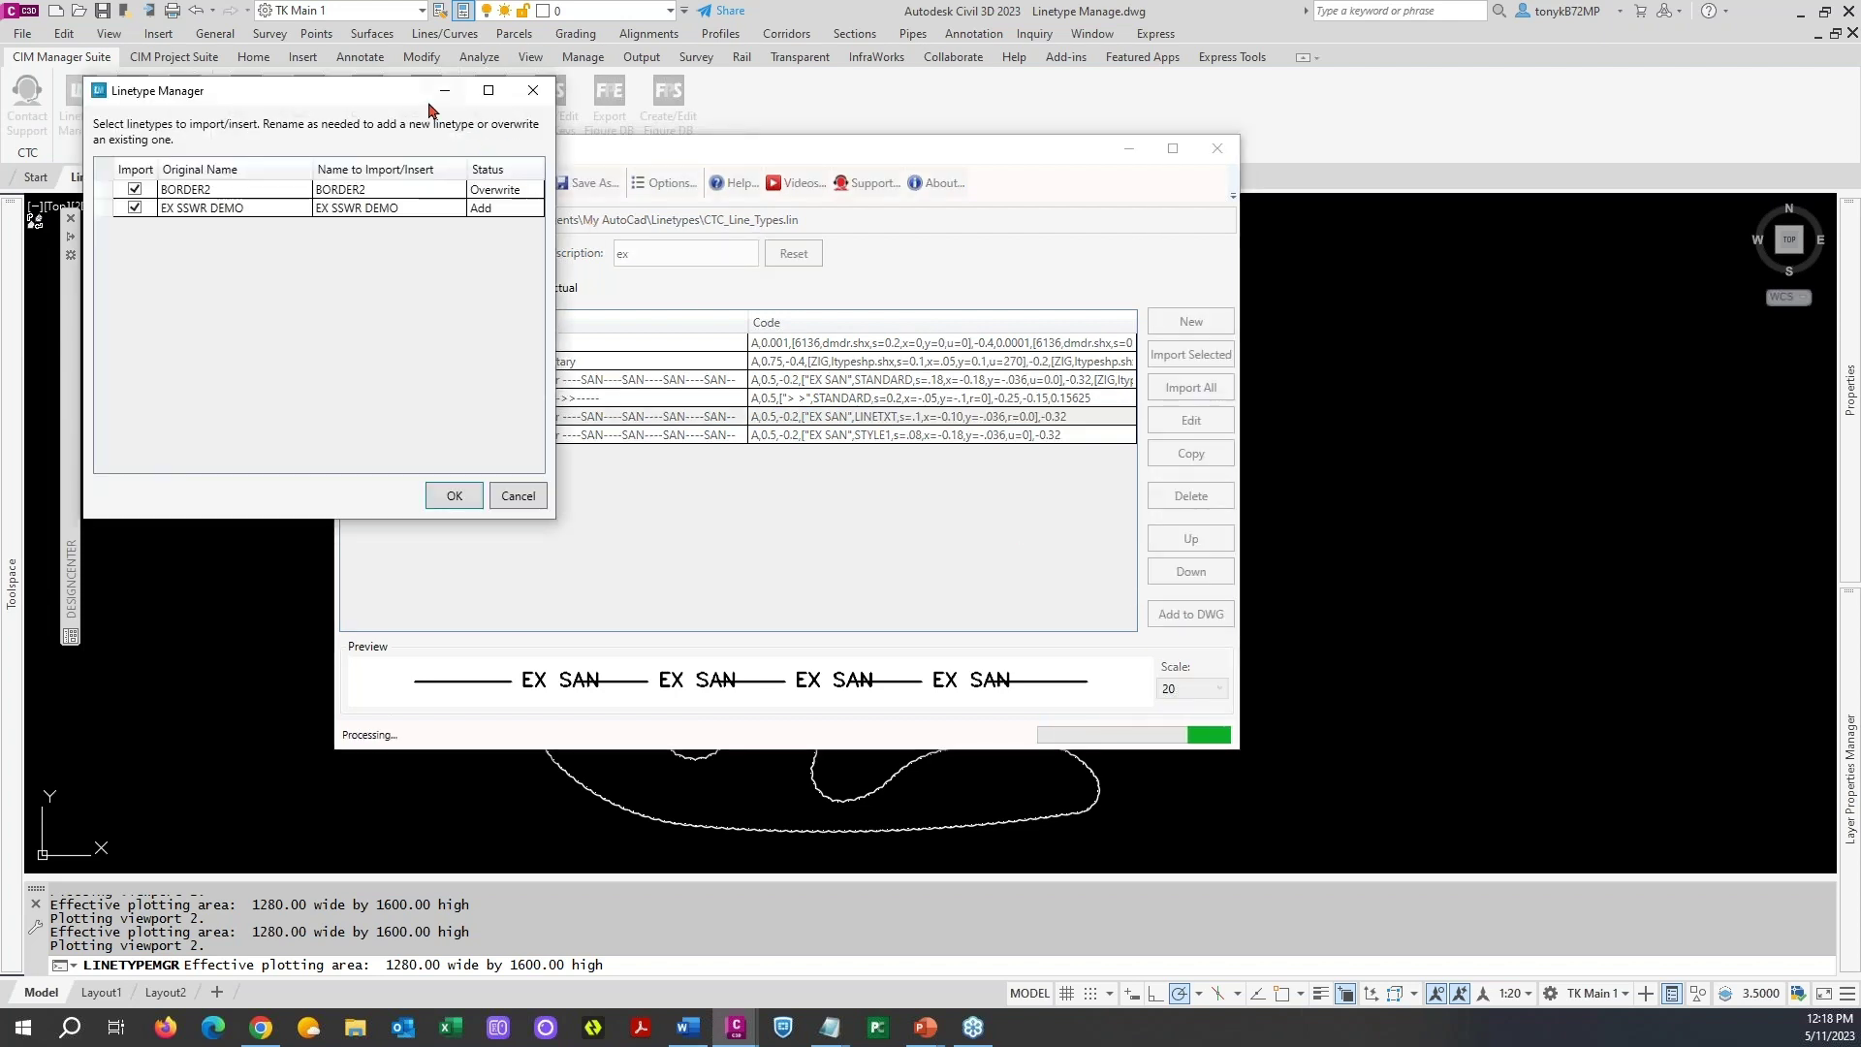
left_click_drag(355, 97, 631, 141)
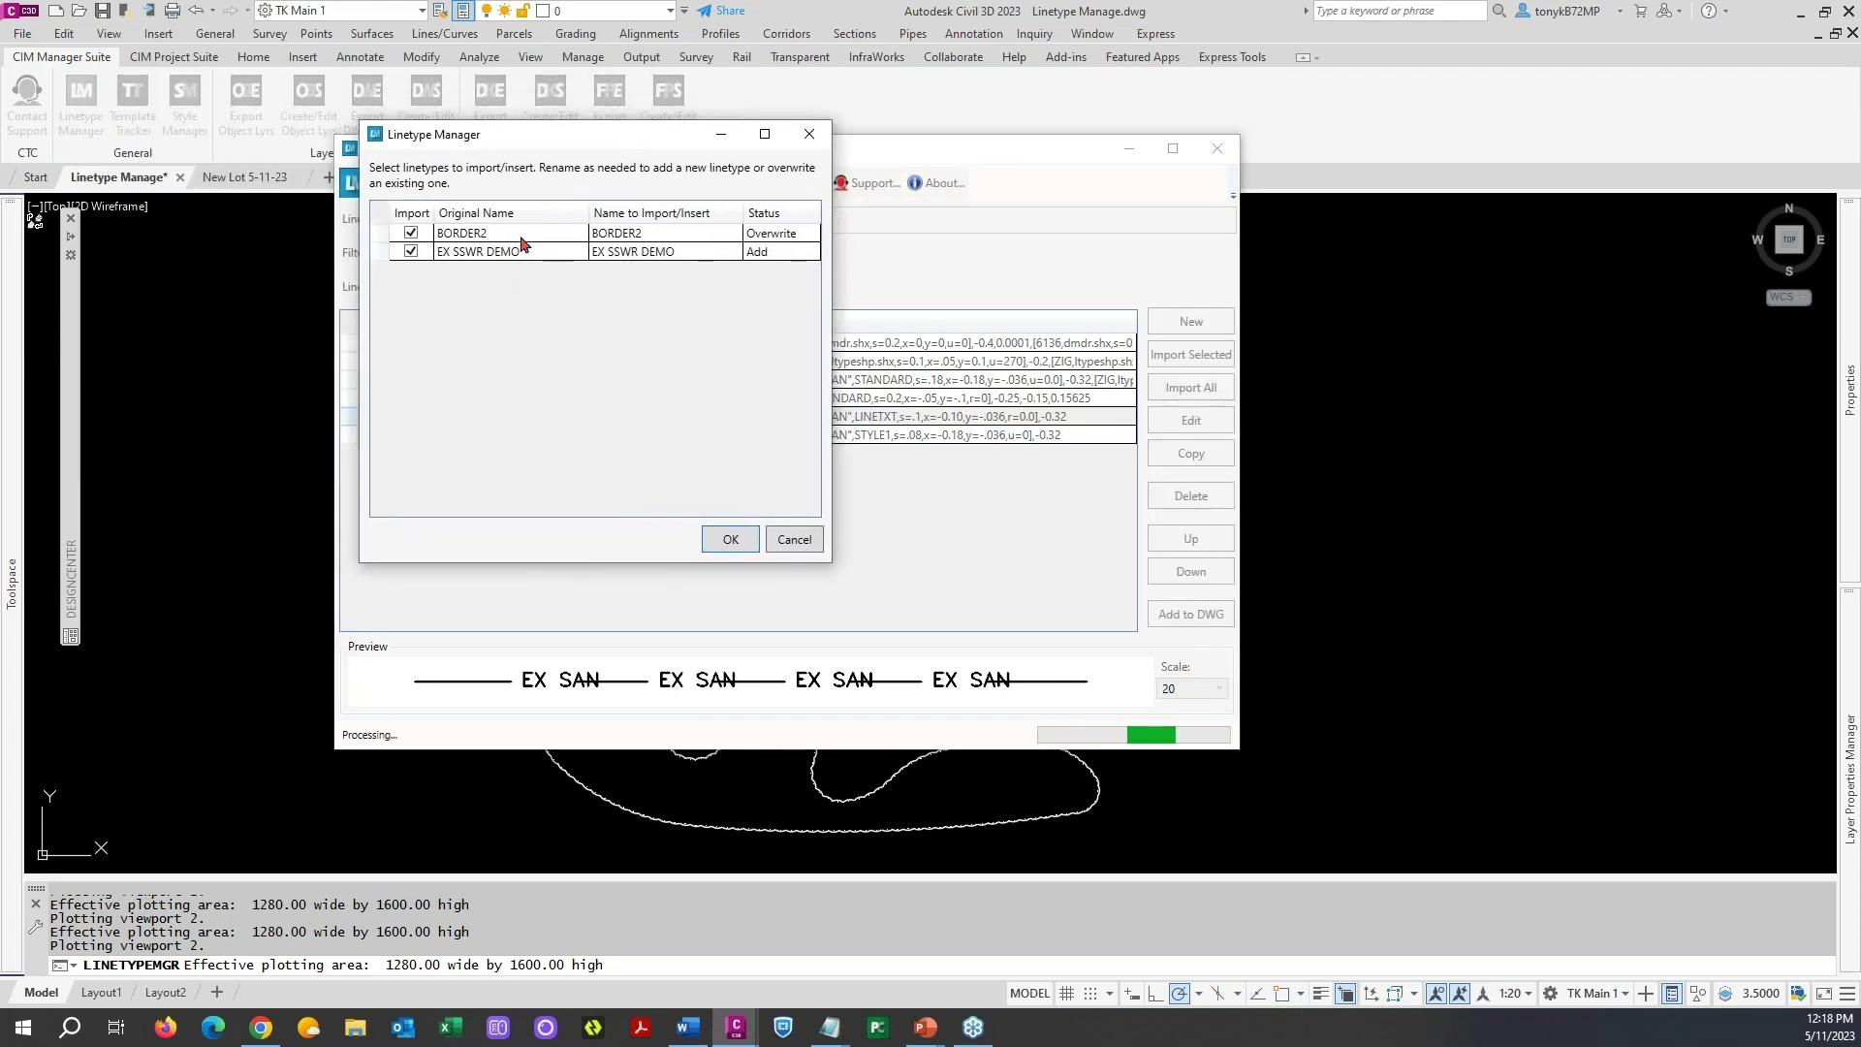
left_click(411, 235)
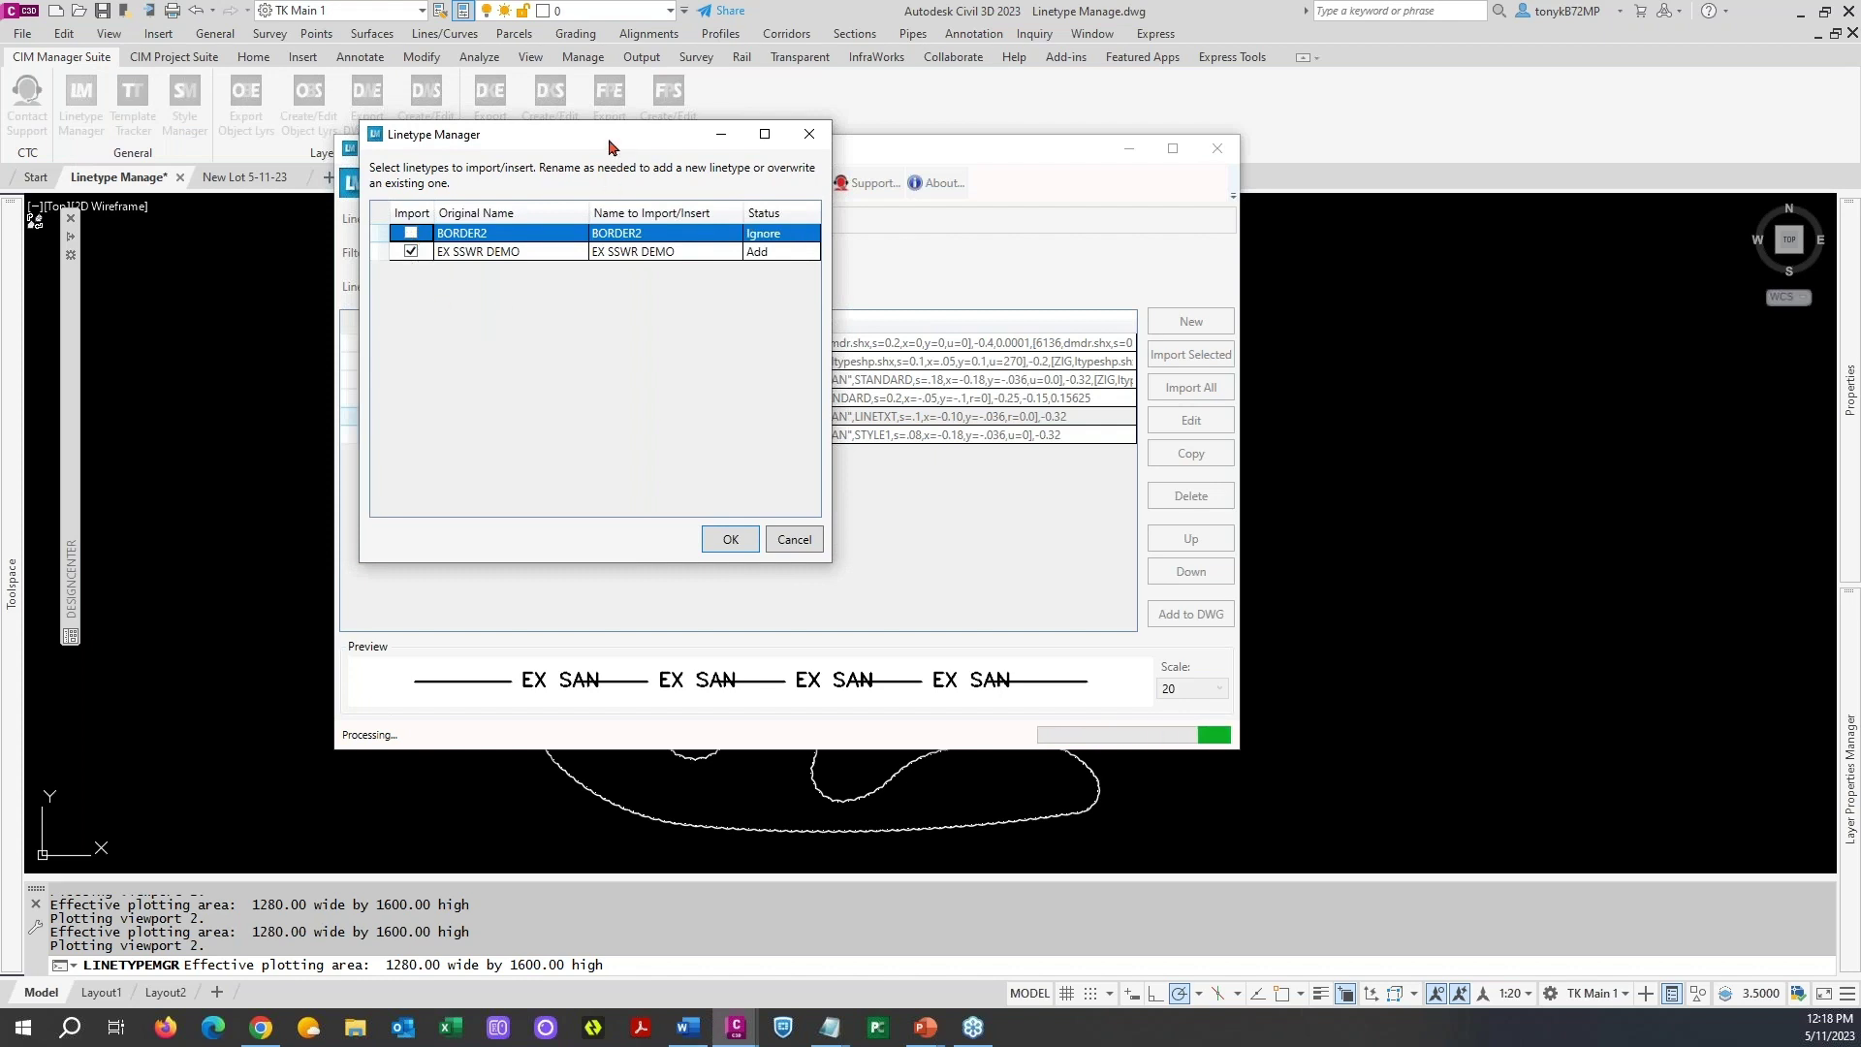
left_click_drag(613, 141, 734, 148)
left_click_drag(938, 207, 312, 200)
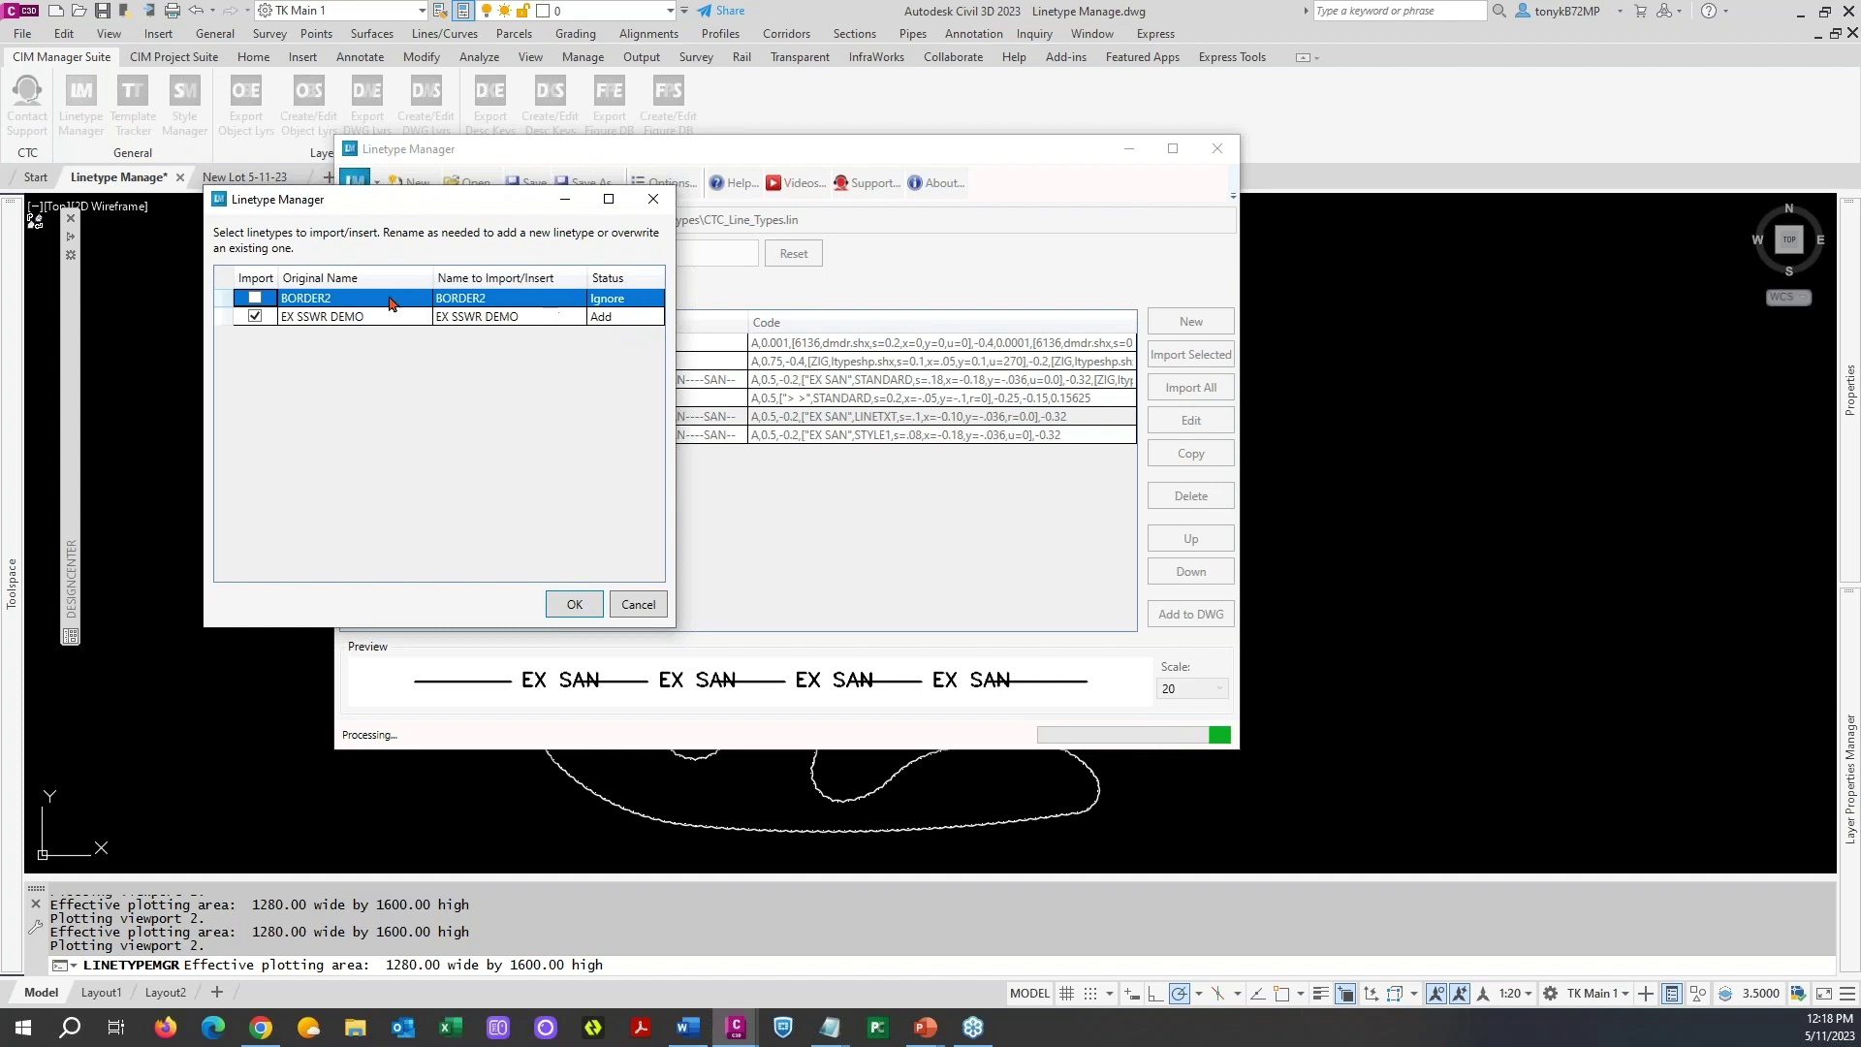
left_click(255, 299)
left_click(255, 299)
left_click(578, 605)
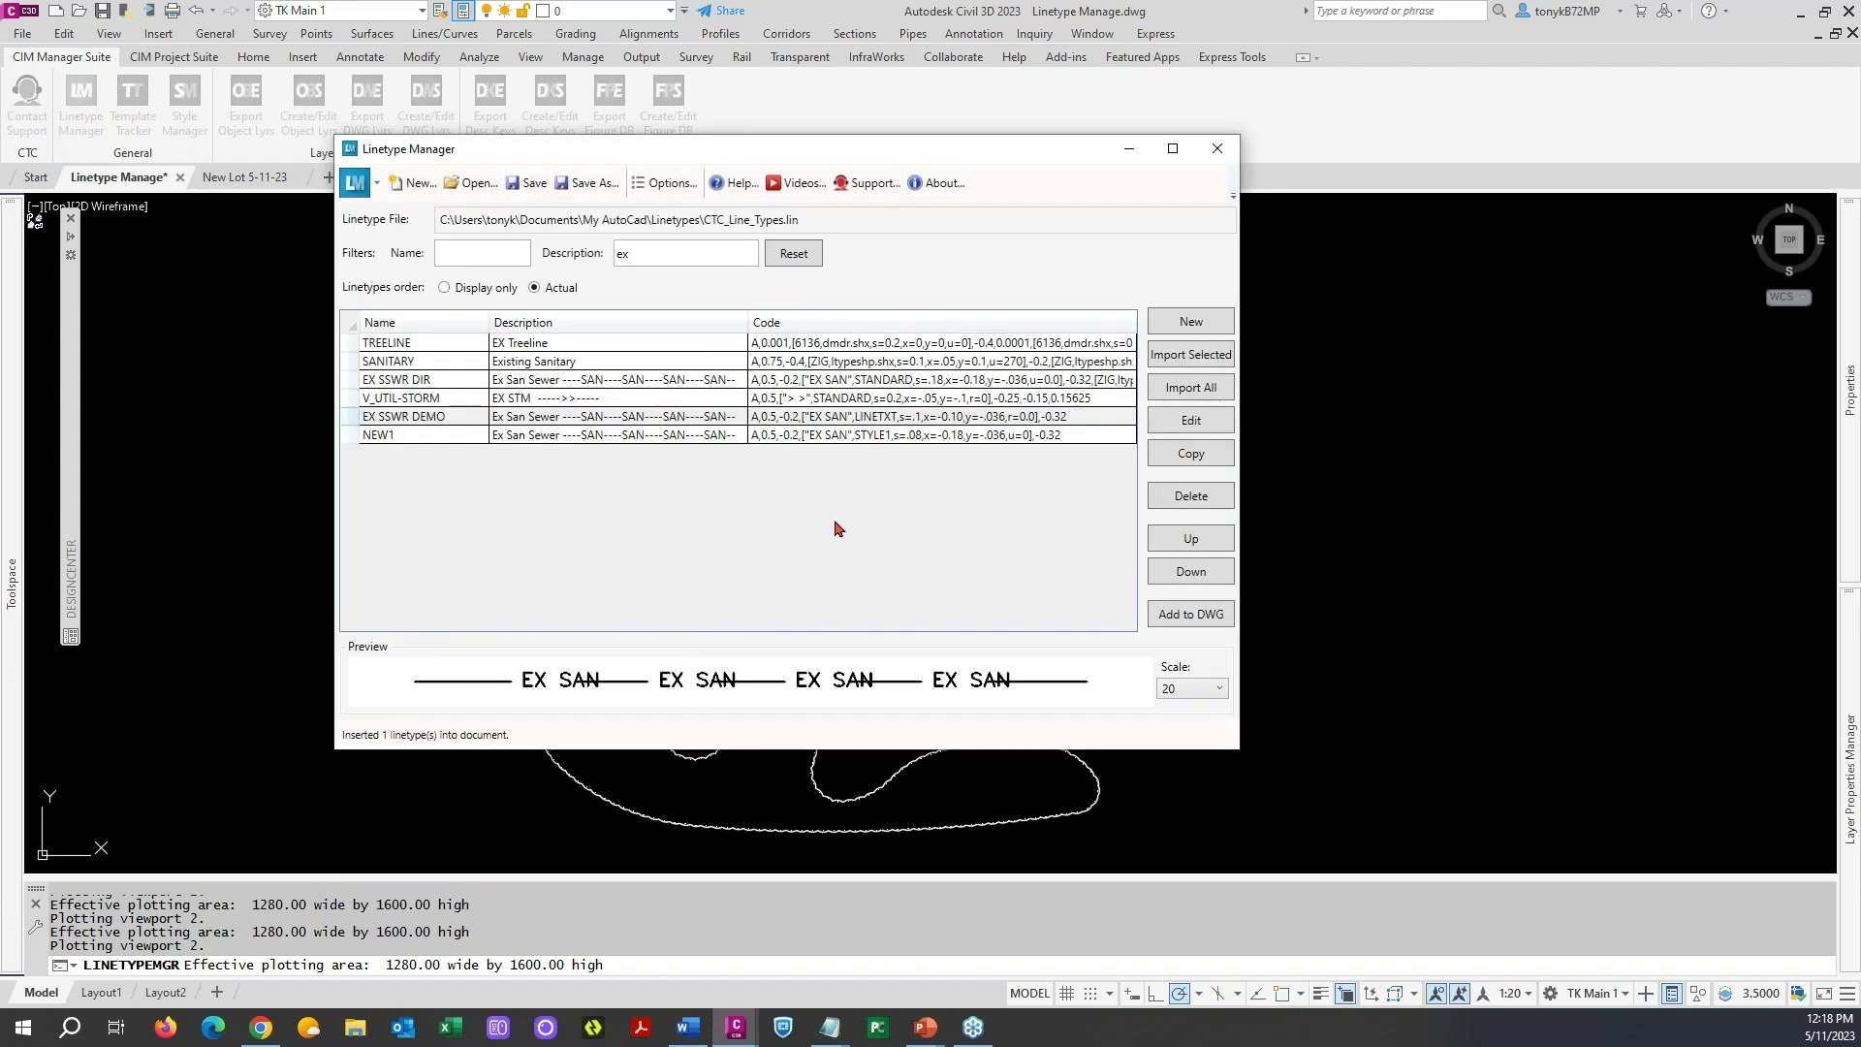
left_click(1217, 151)
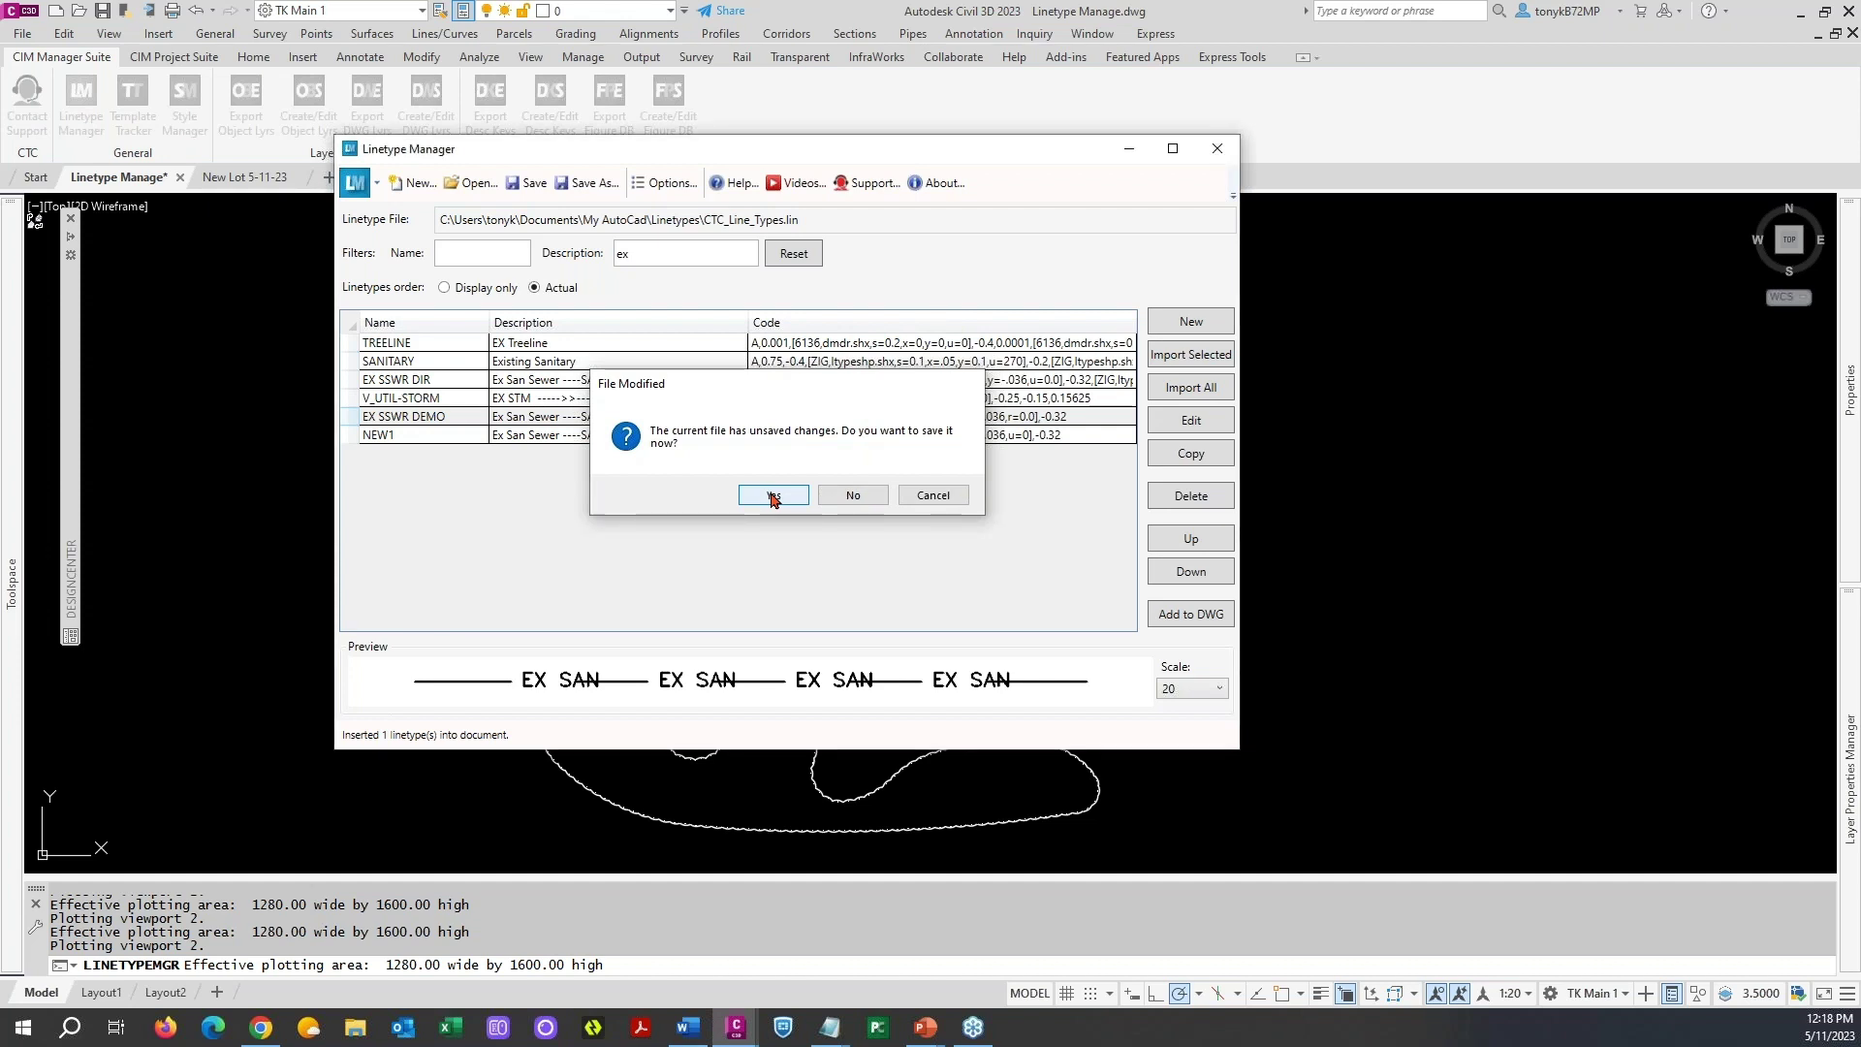
left_click(772, 495)
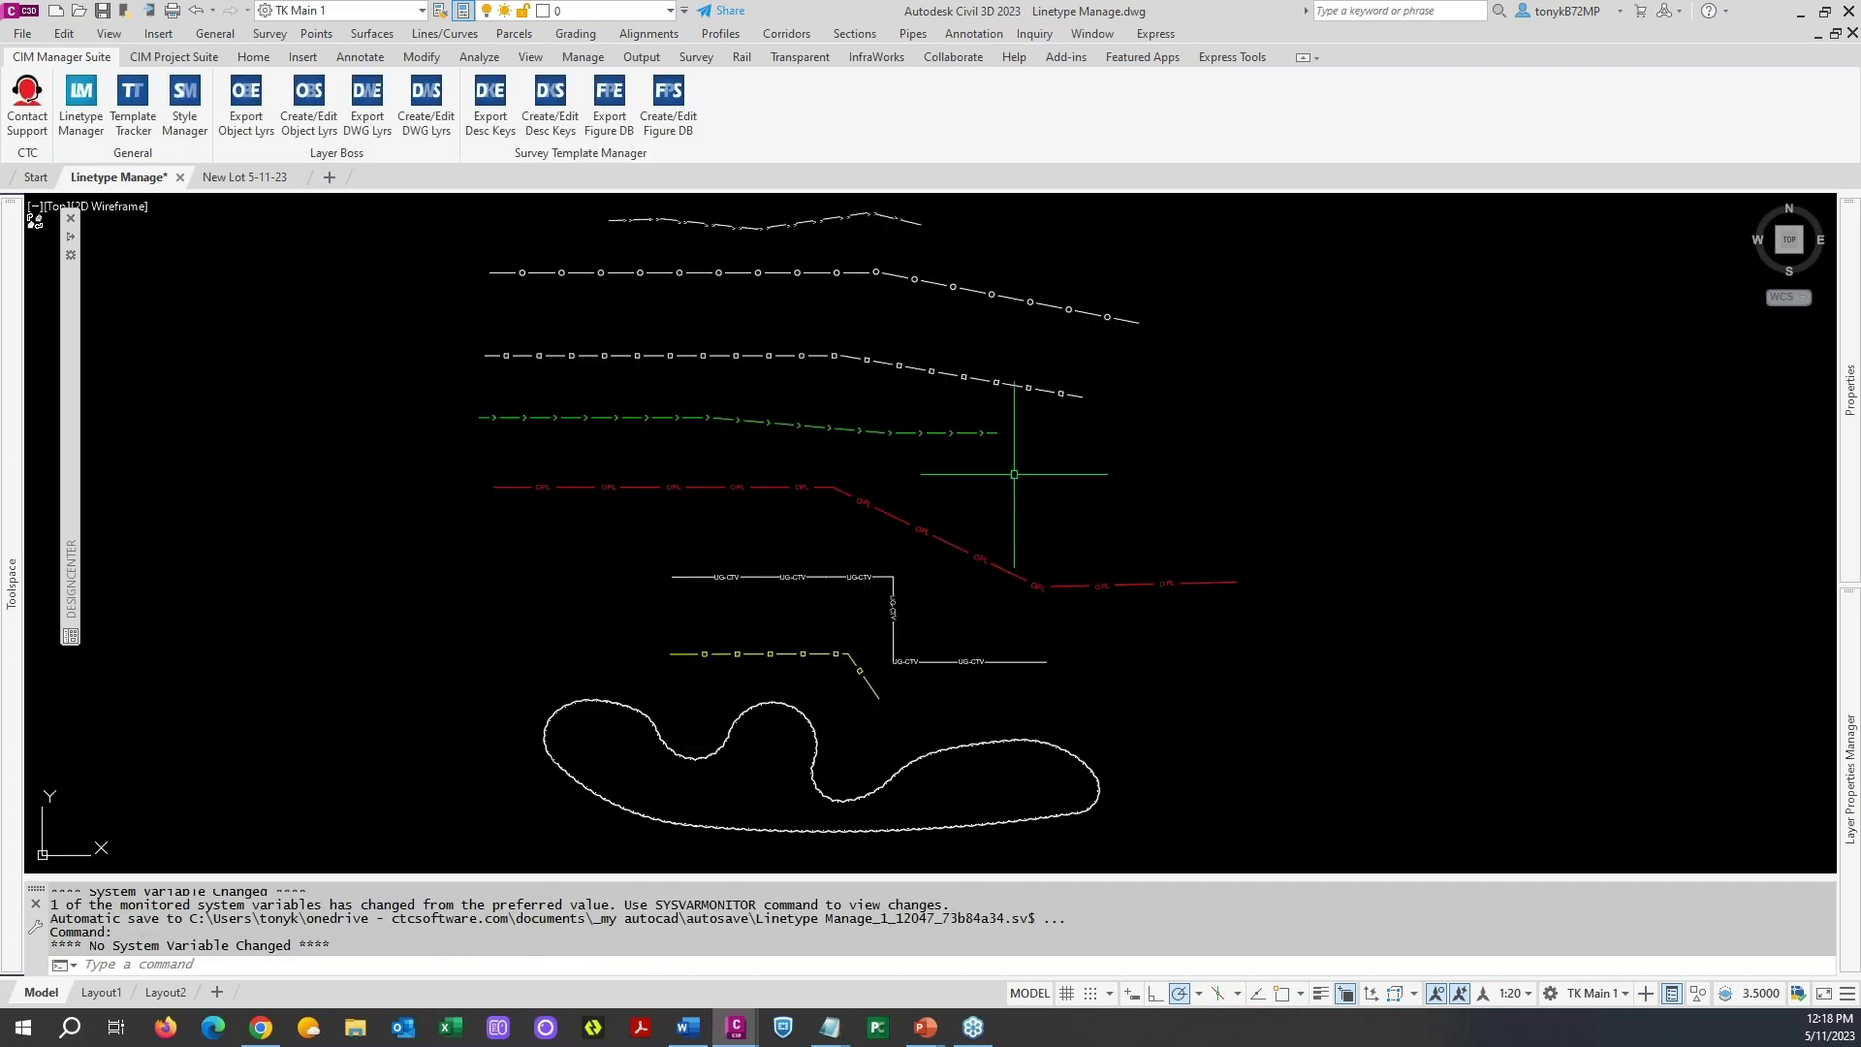
- Draw a horizontal line about 487 units long above the existing sample linework
scroll(1014, 474, "down", 2)
middle_click_drag(1013, 474, 936, 625)
scroll(756, 412, "up", 2)
scroll(756, 412, "down", 2)
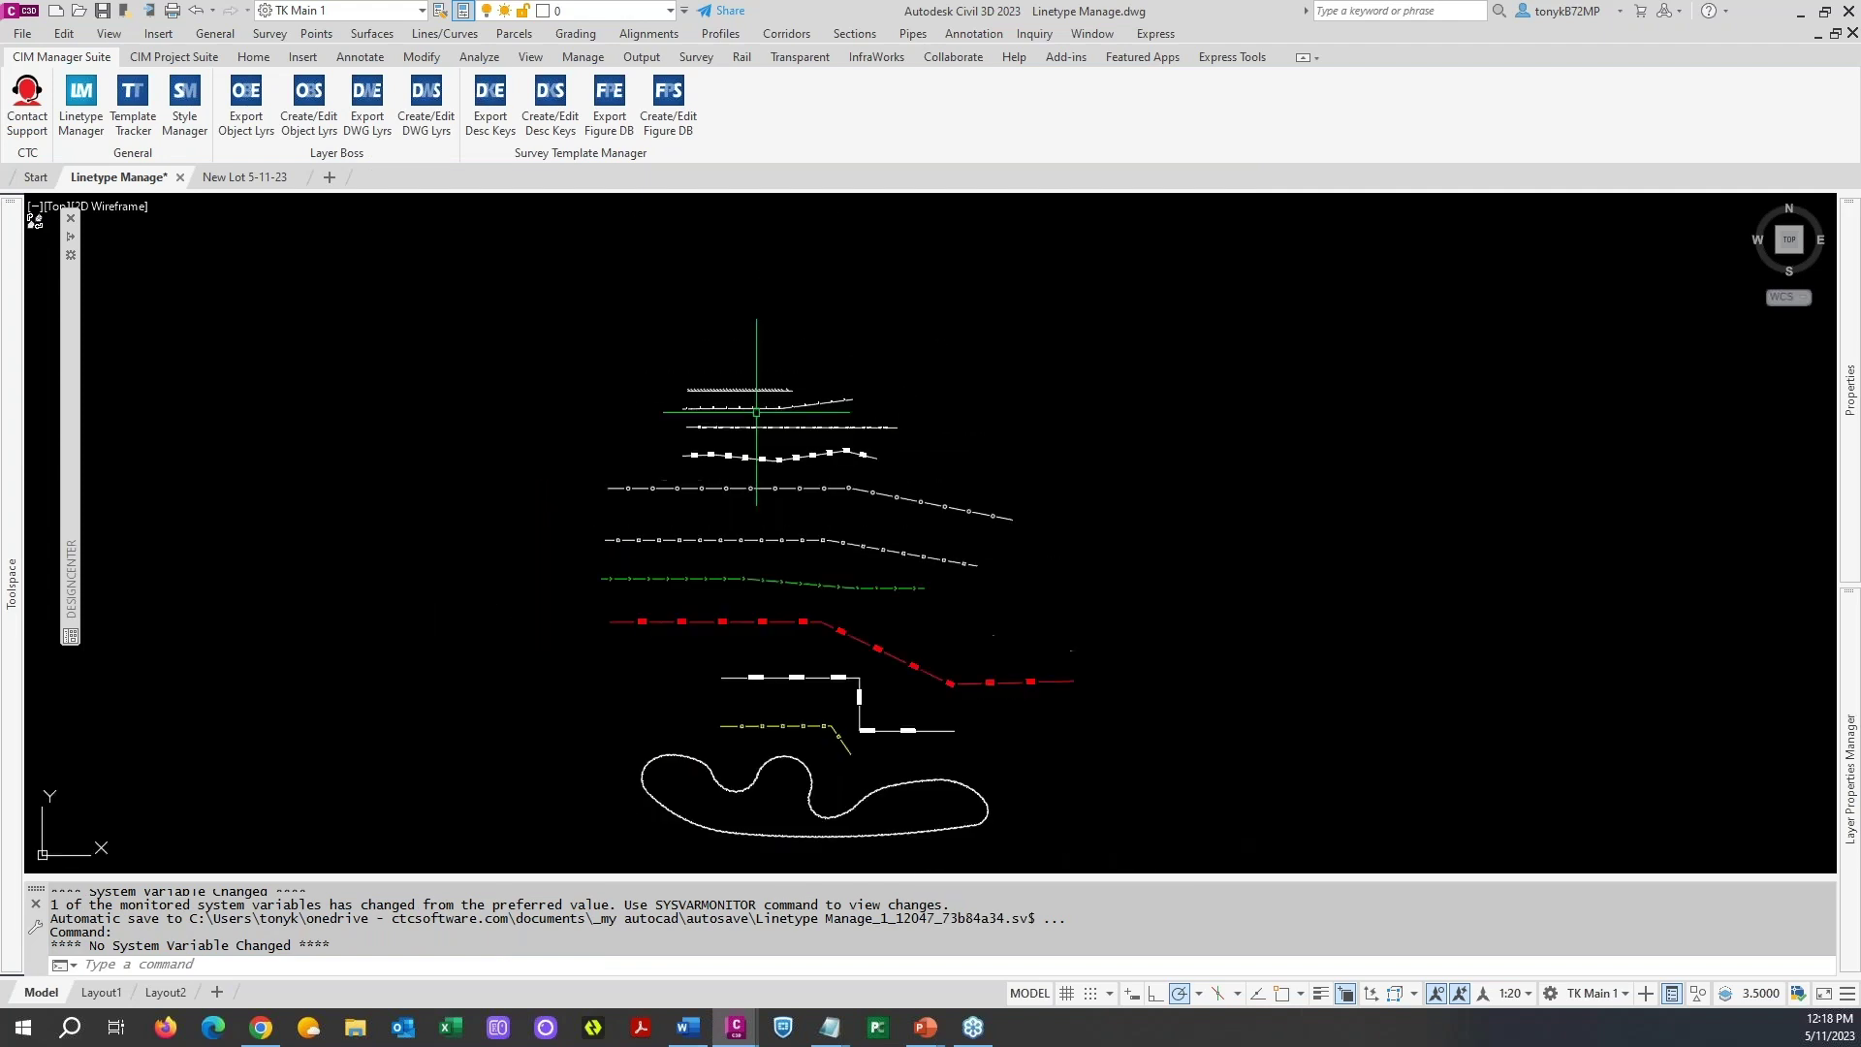
key("Return")
left_click(623, 296)
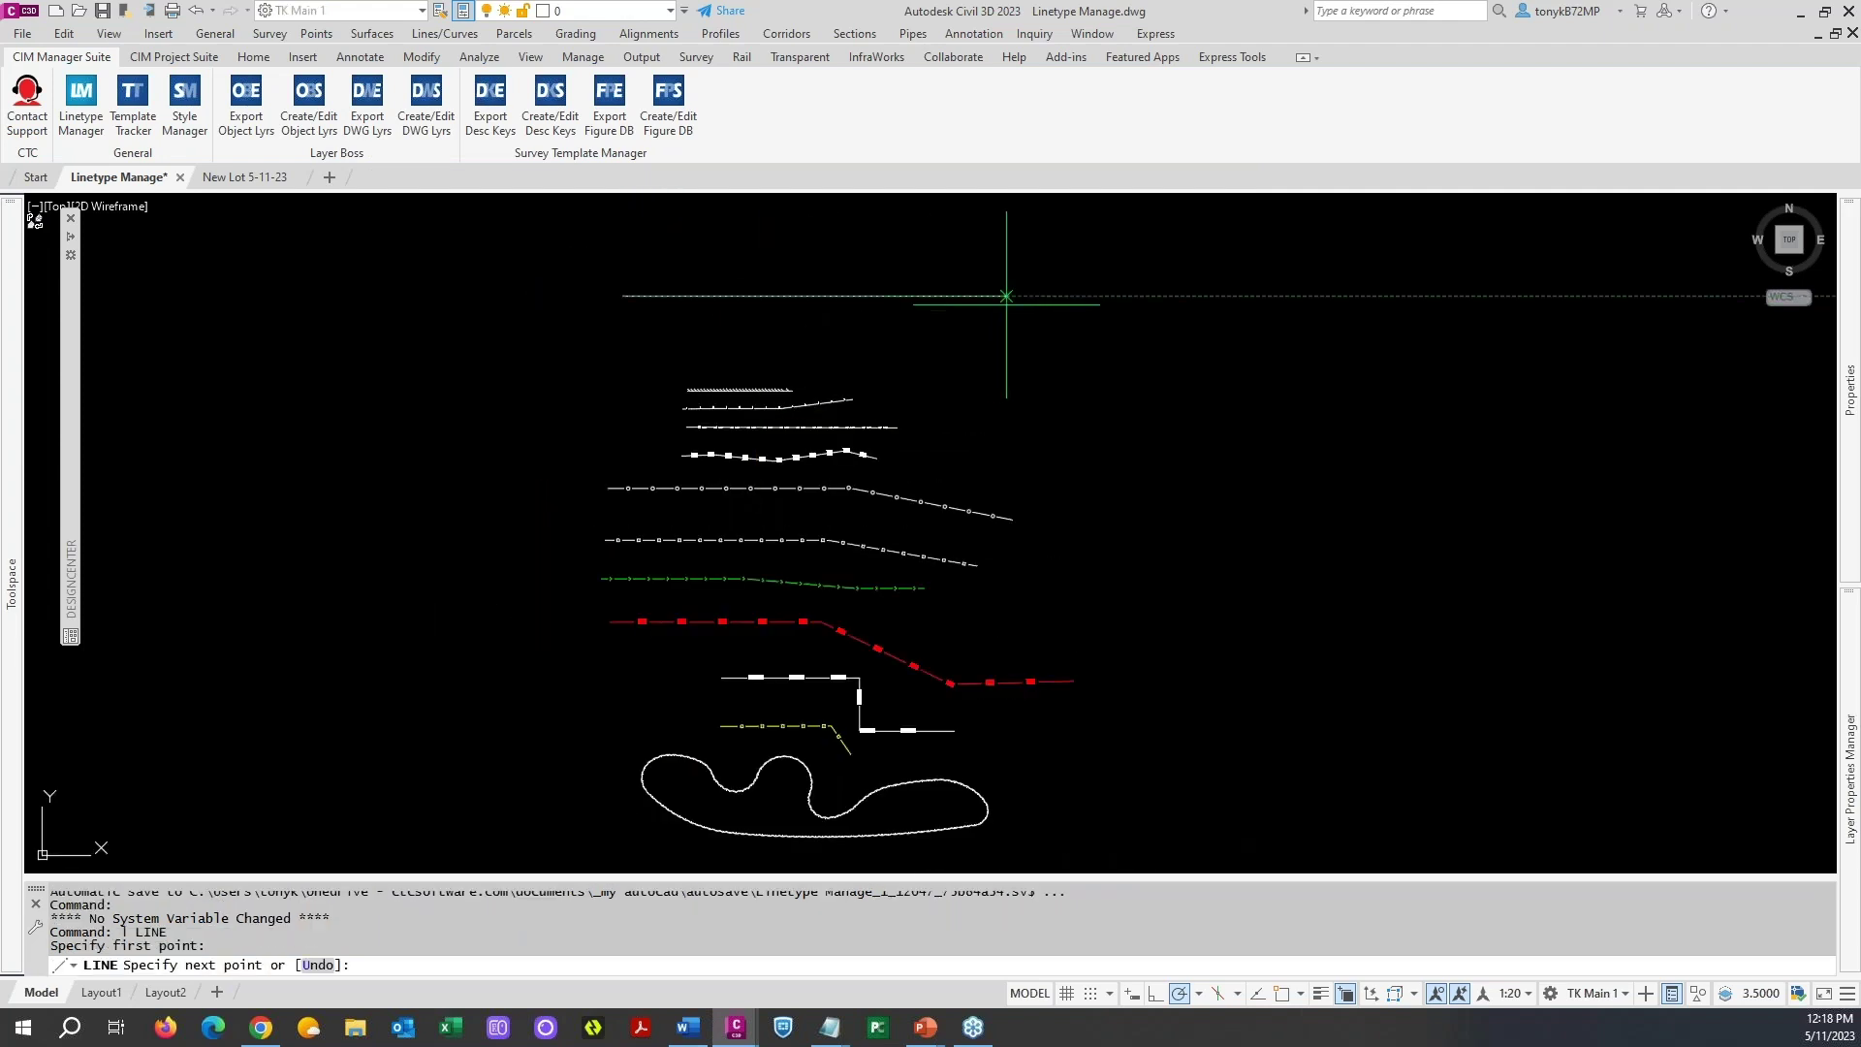
left_click(1015, 298)
key("Escape")
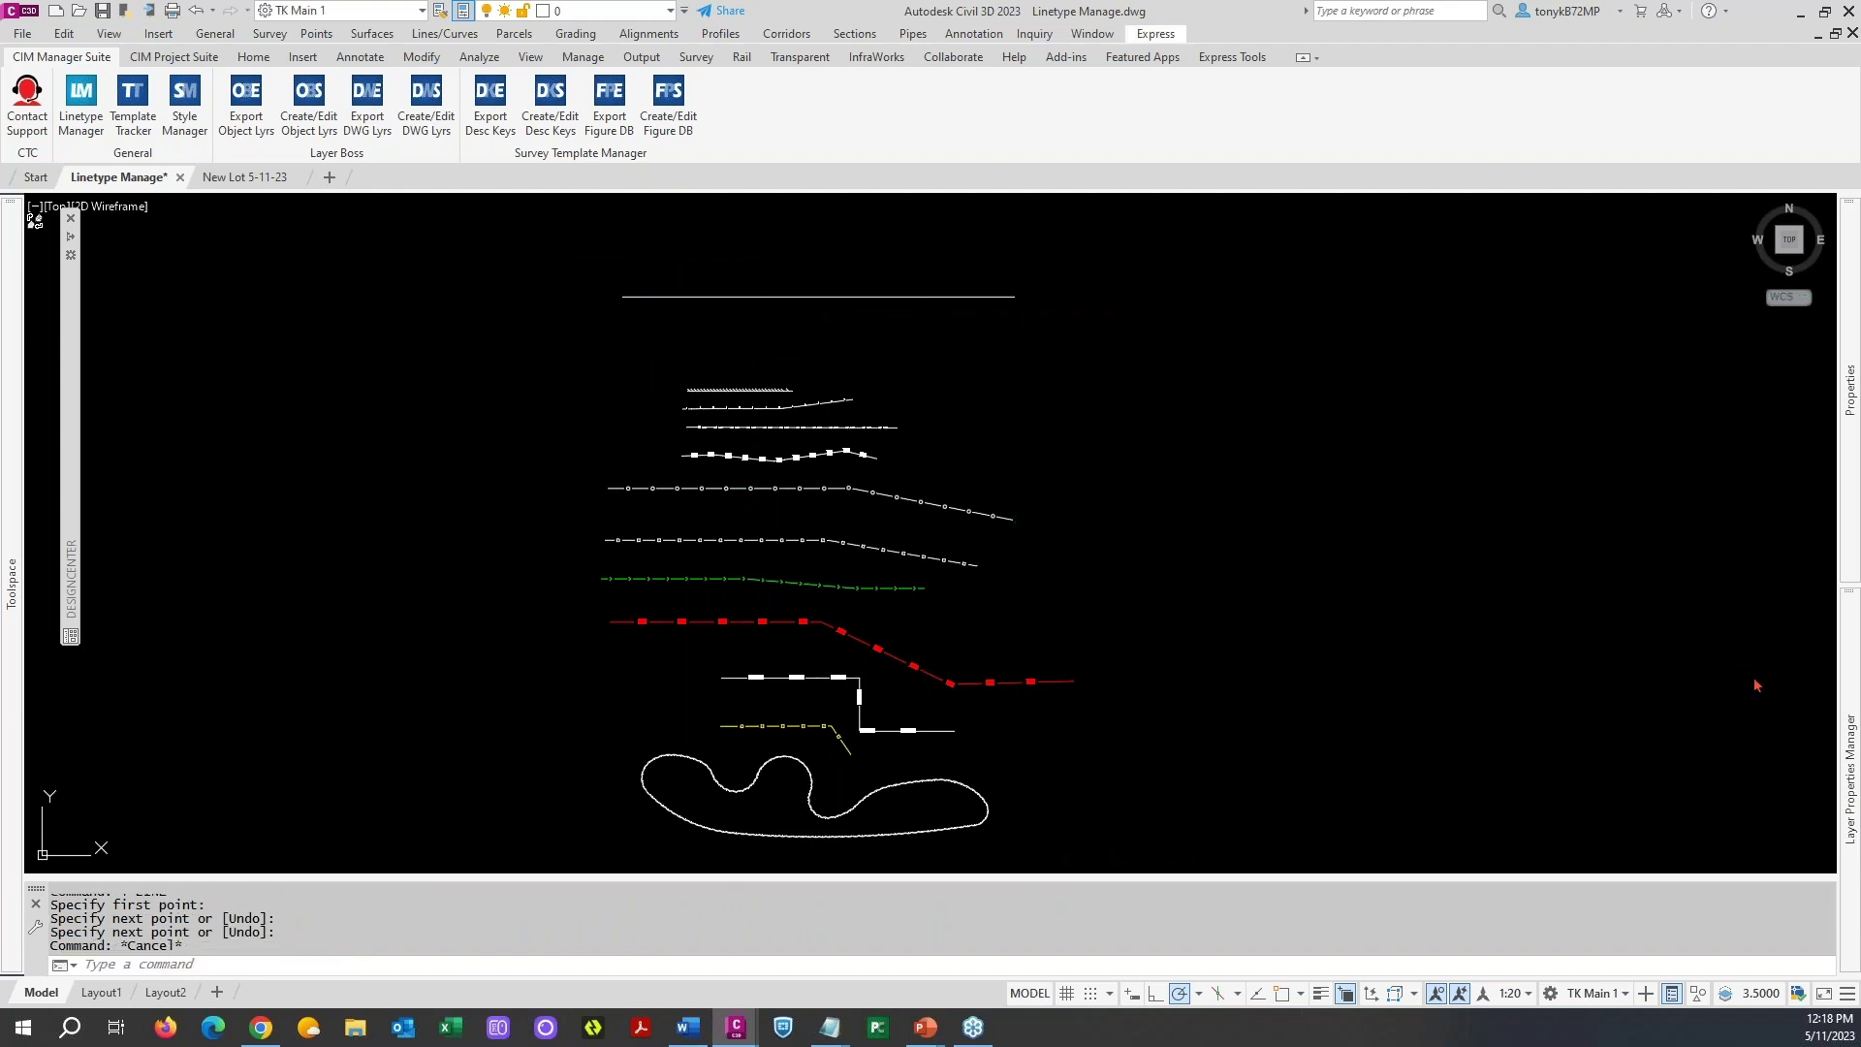
- Assign the EX SSWR DEMO linetype to the SANITARY layer and make that layer current
mouse_move(1849, 687)
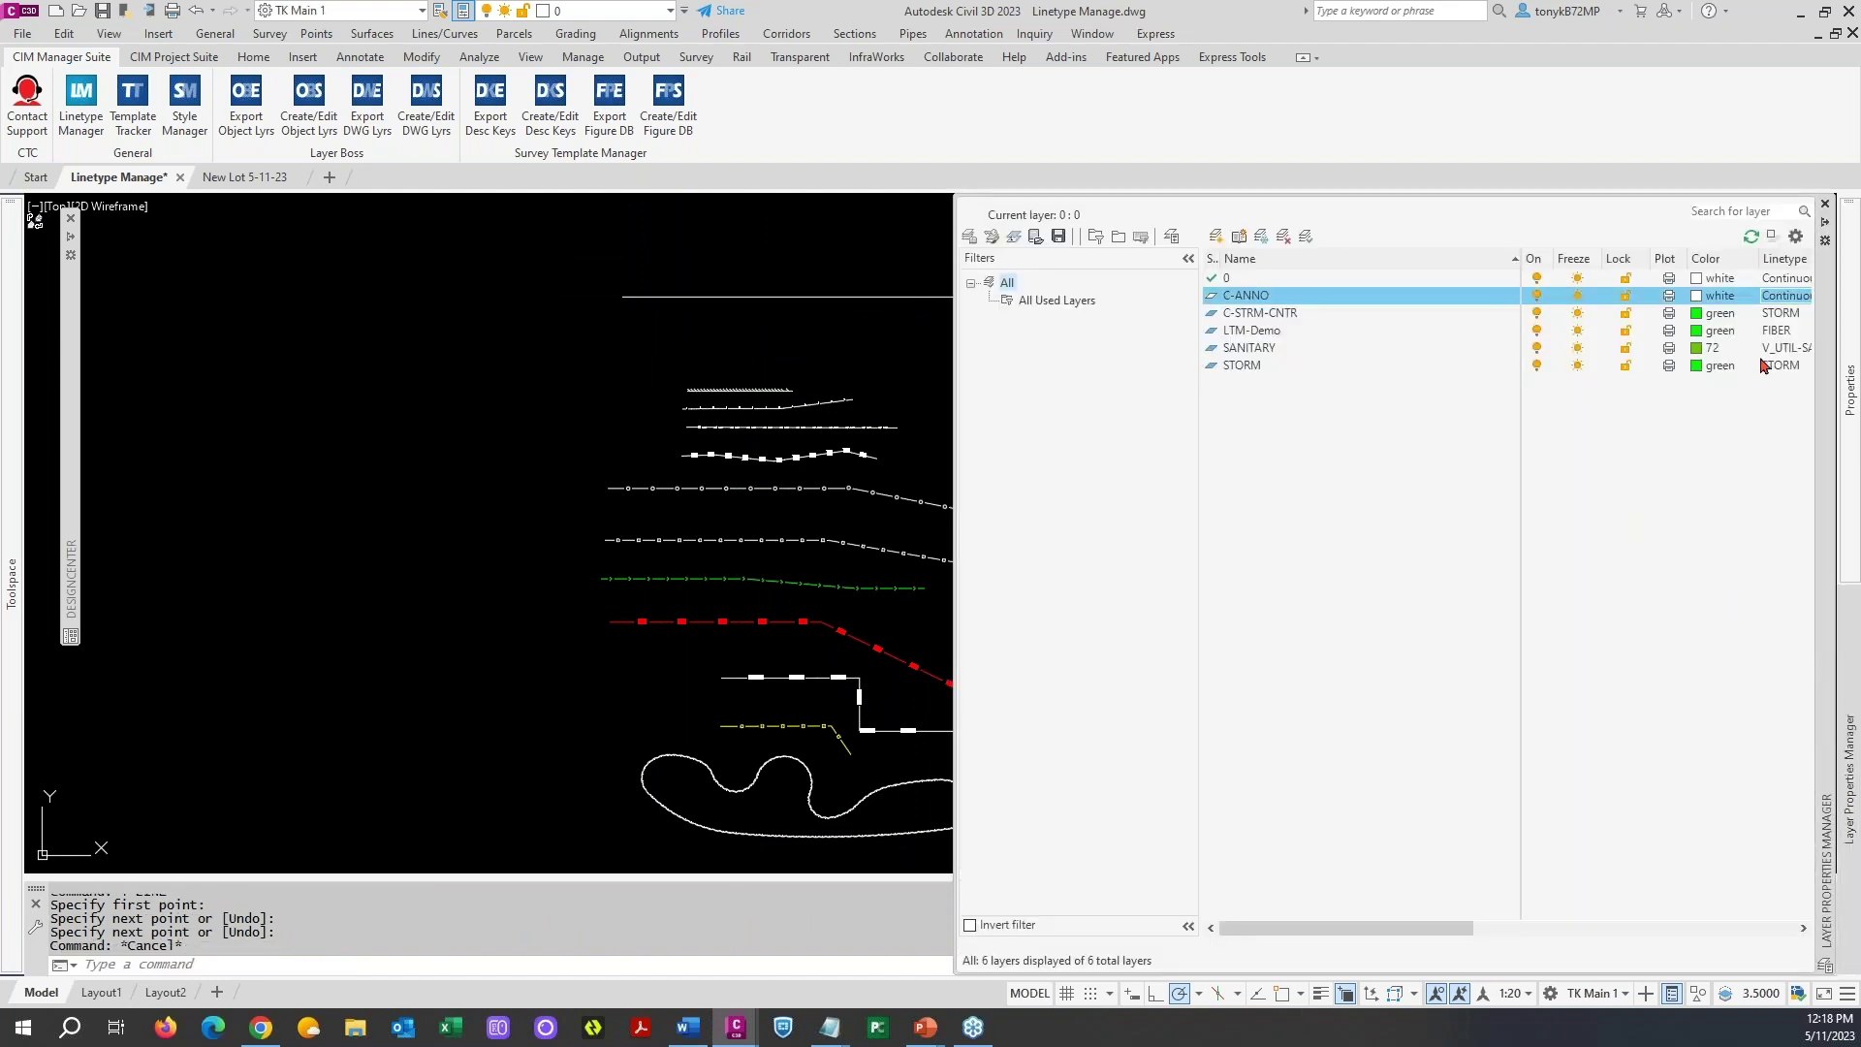
left_click(1254, 349)
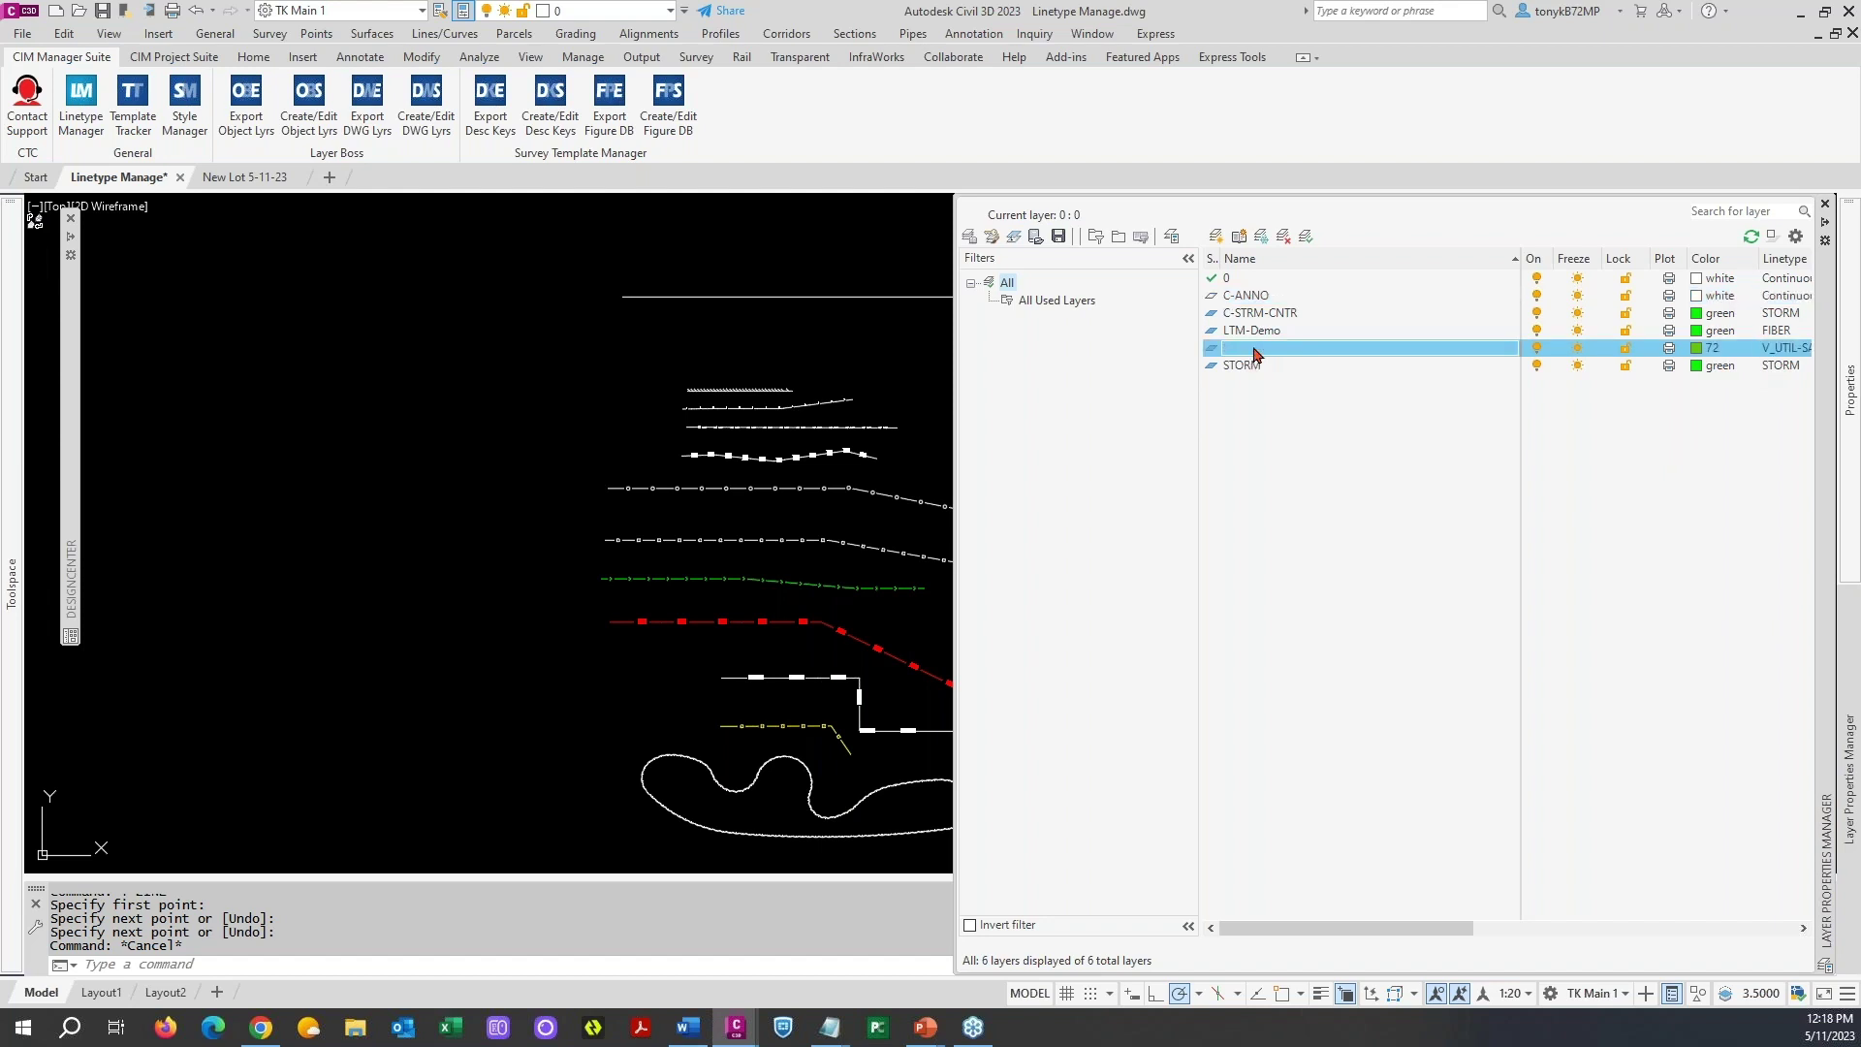
left_click(1776, 349)
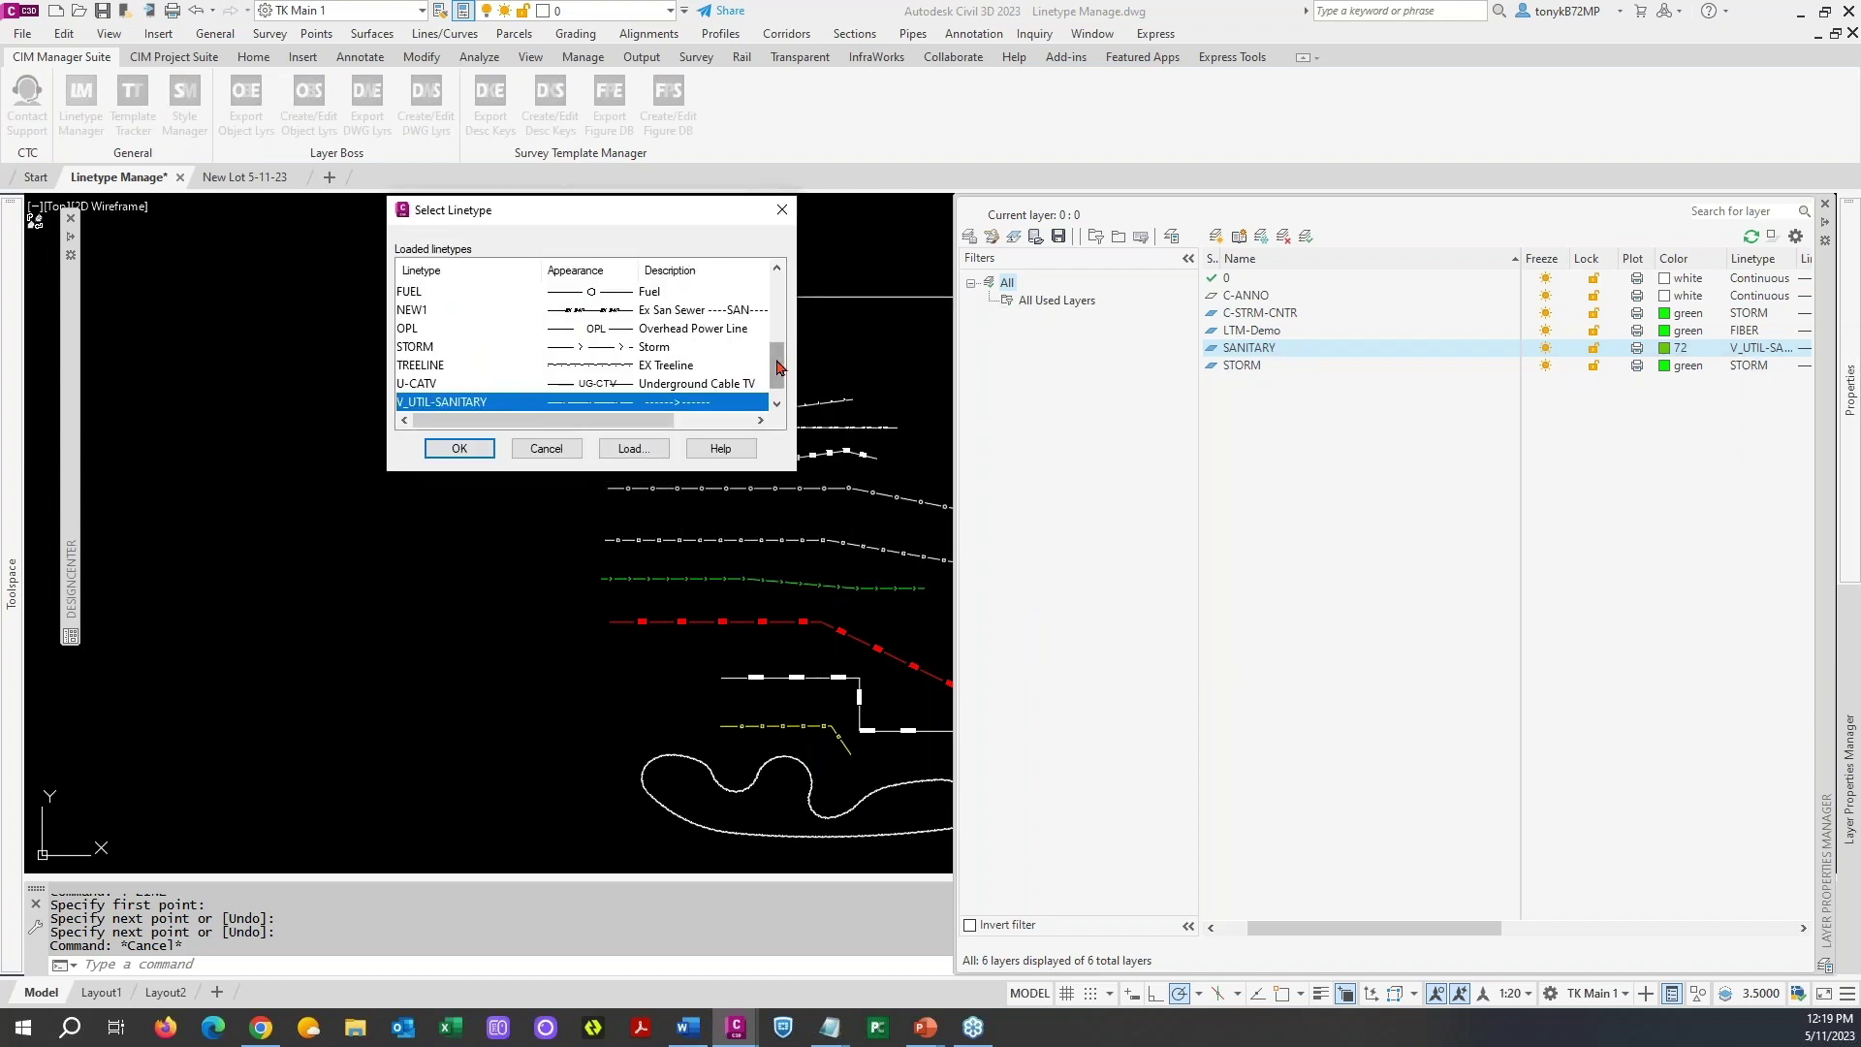
left_click_drag(780, 367, 780, 328)
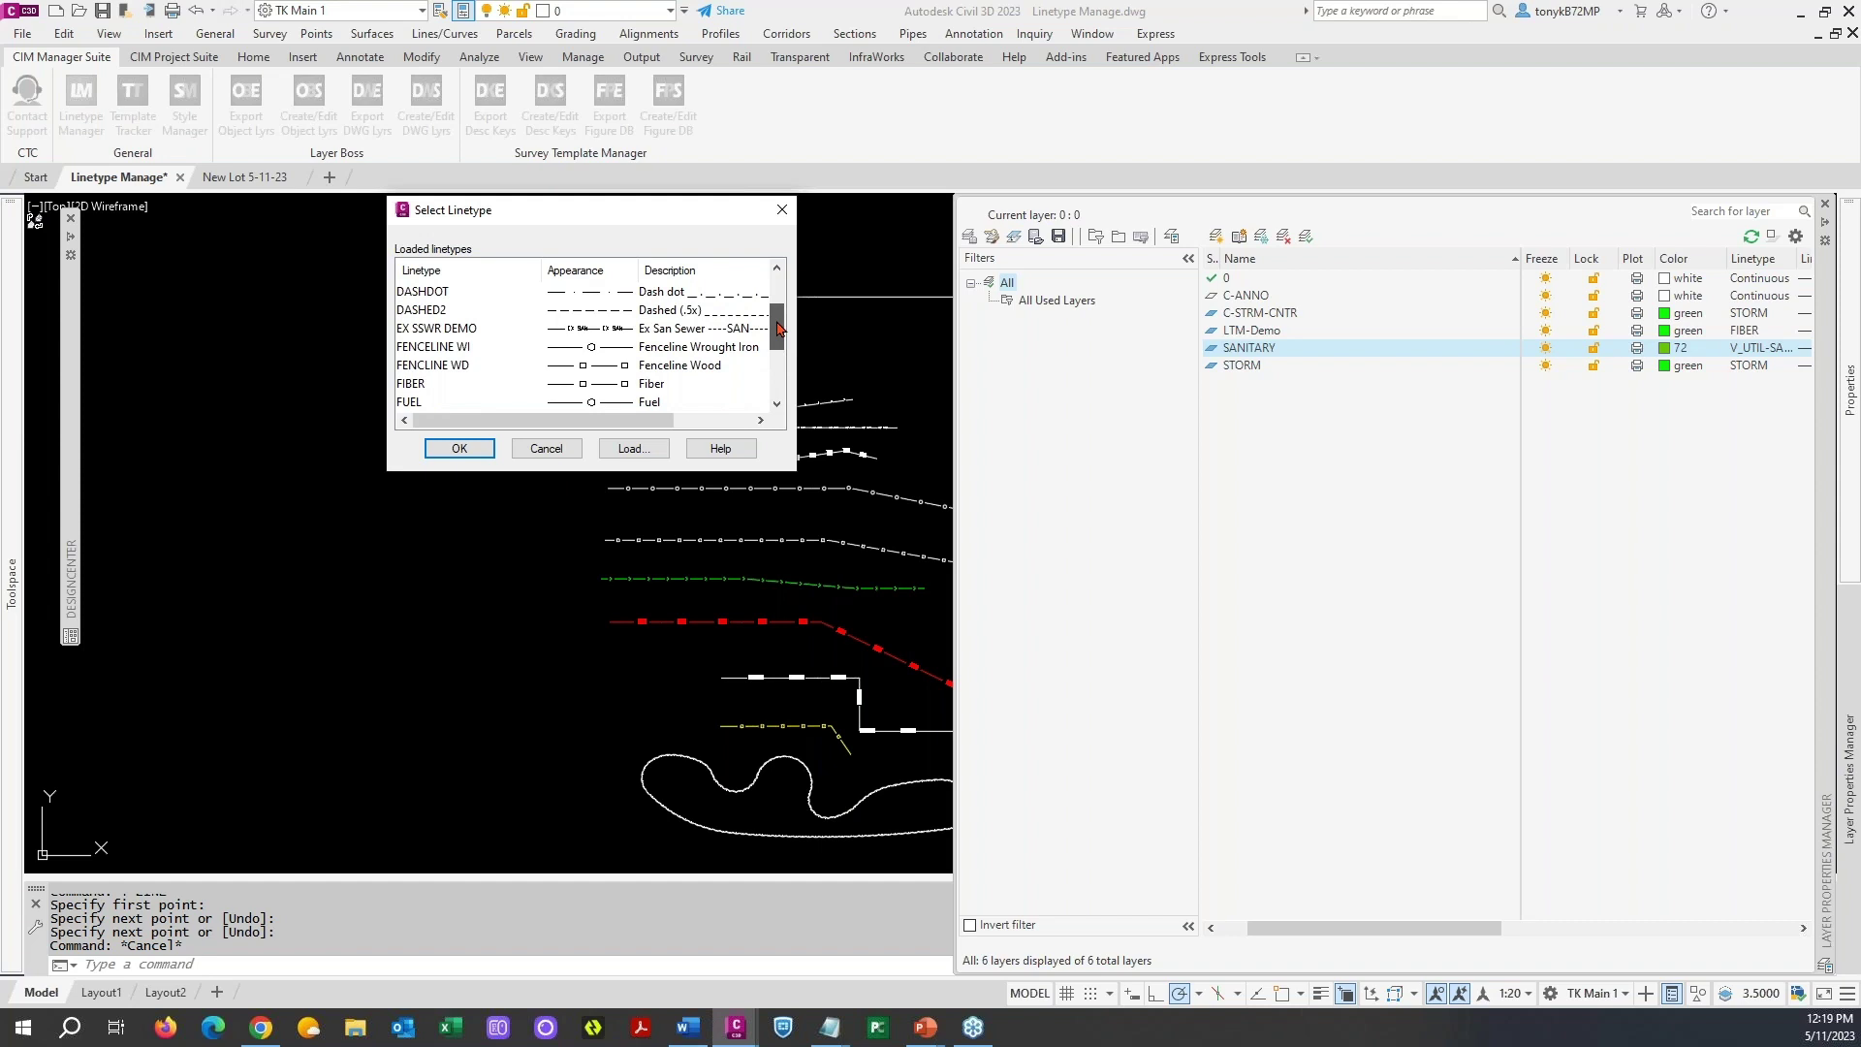
left_click(444, 330)
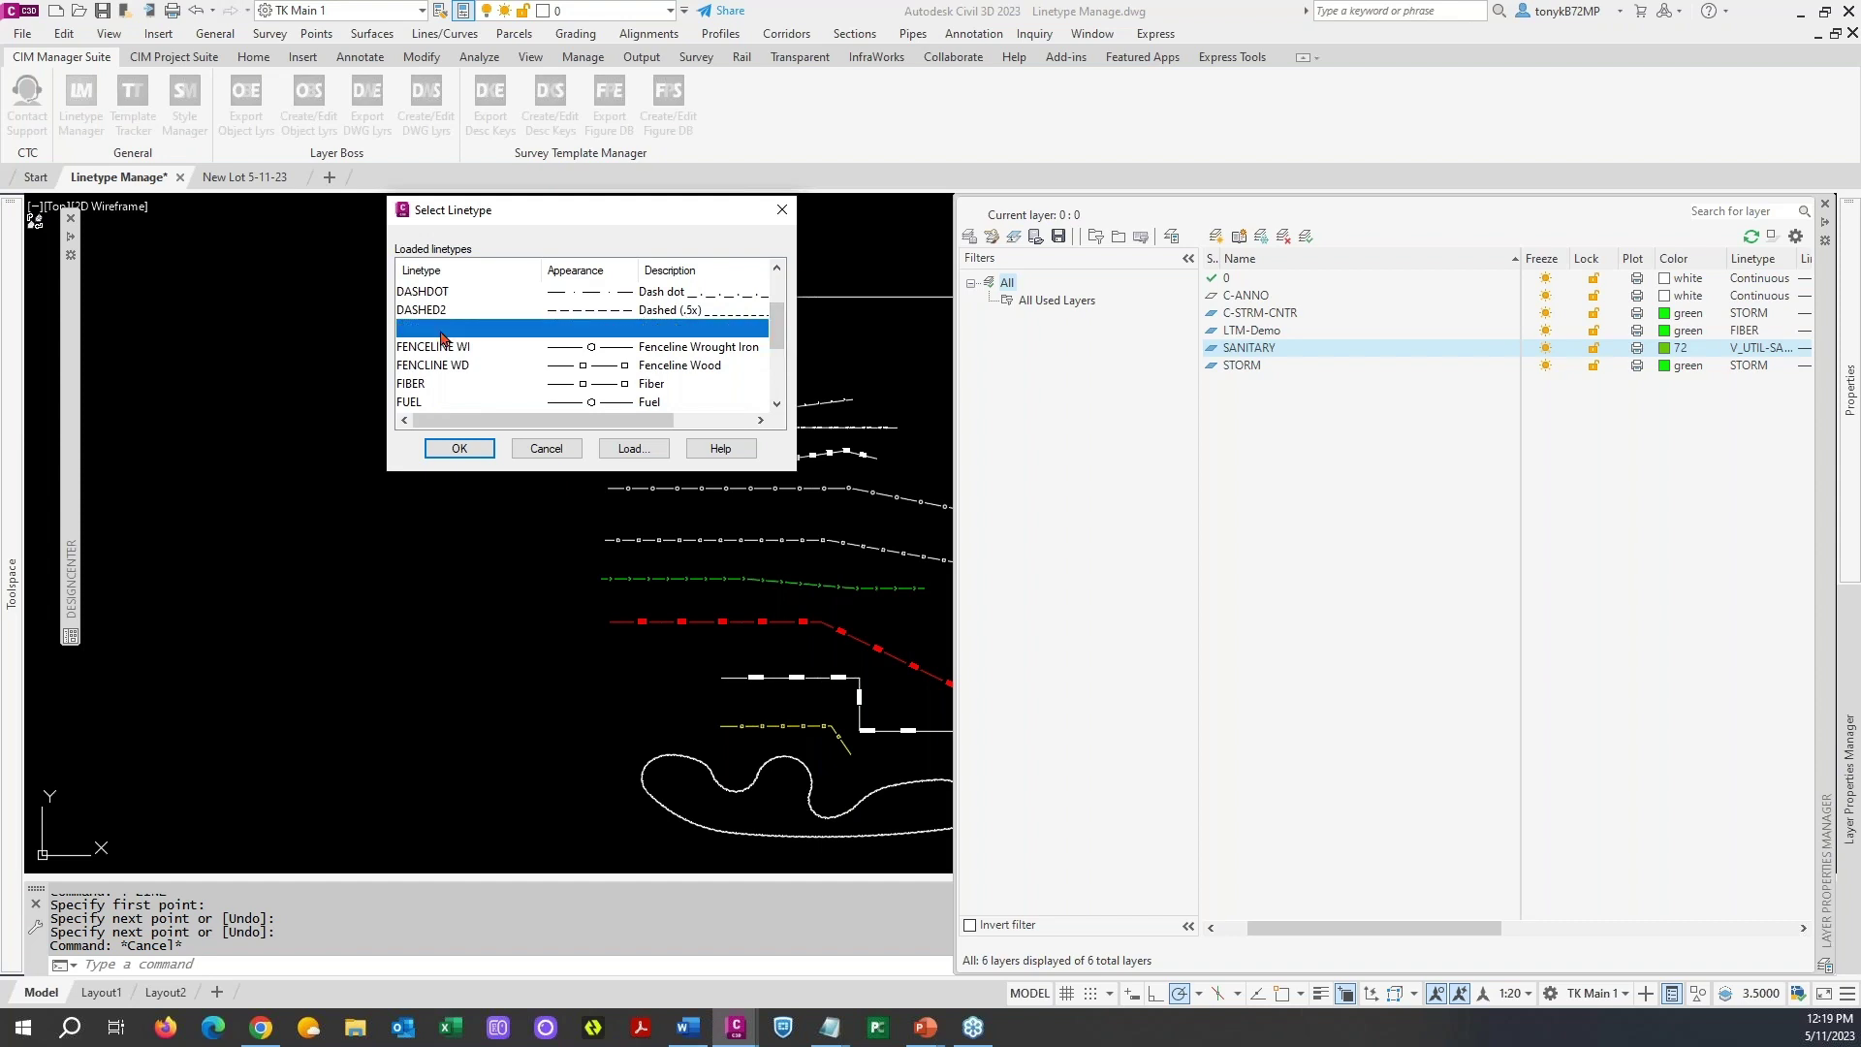
left_click(469, 453)
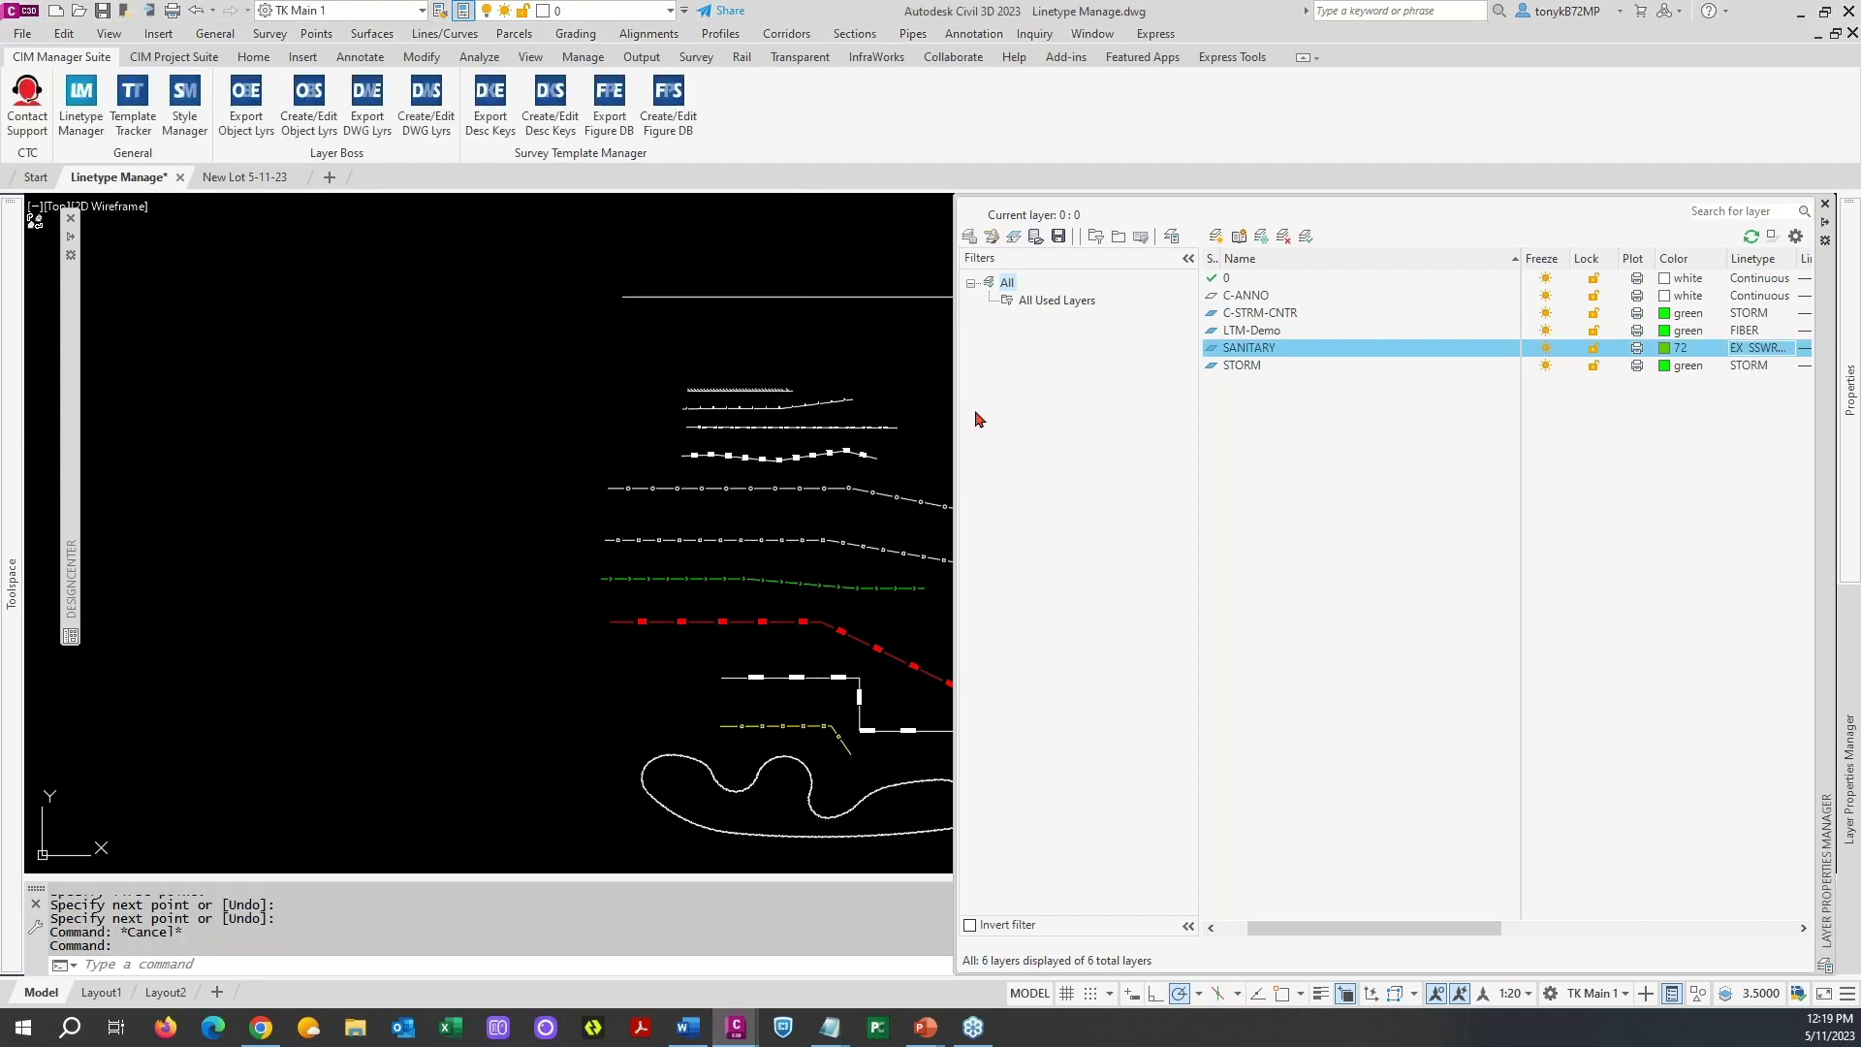
double_click(1213, 349)
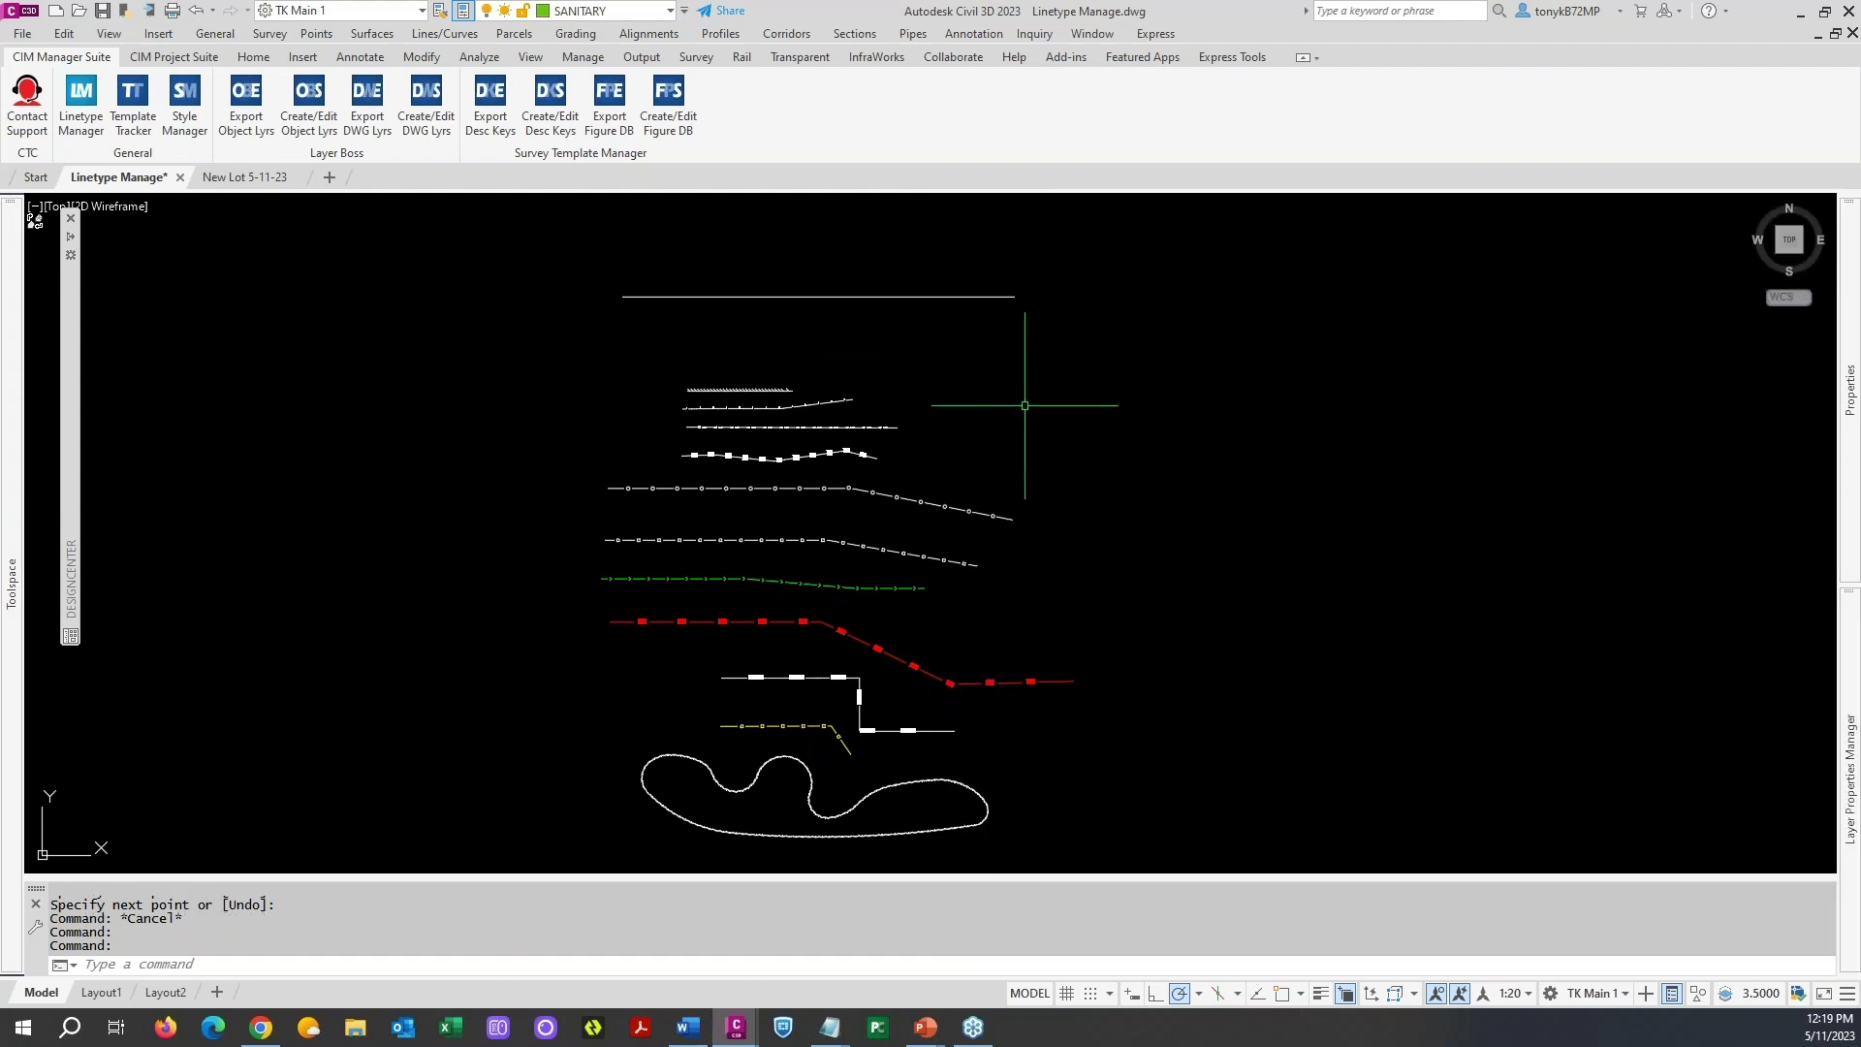
- Move the new horizontal line from layer 0 to the SANITARY layer
key("Escape")
left_click(819, 295)
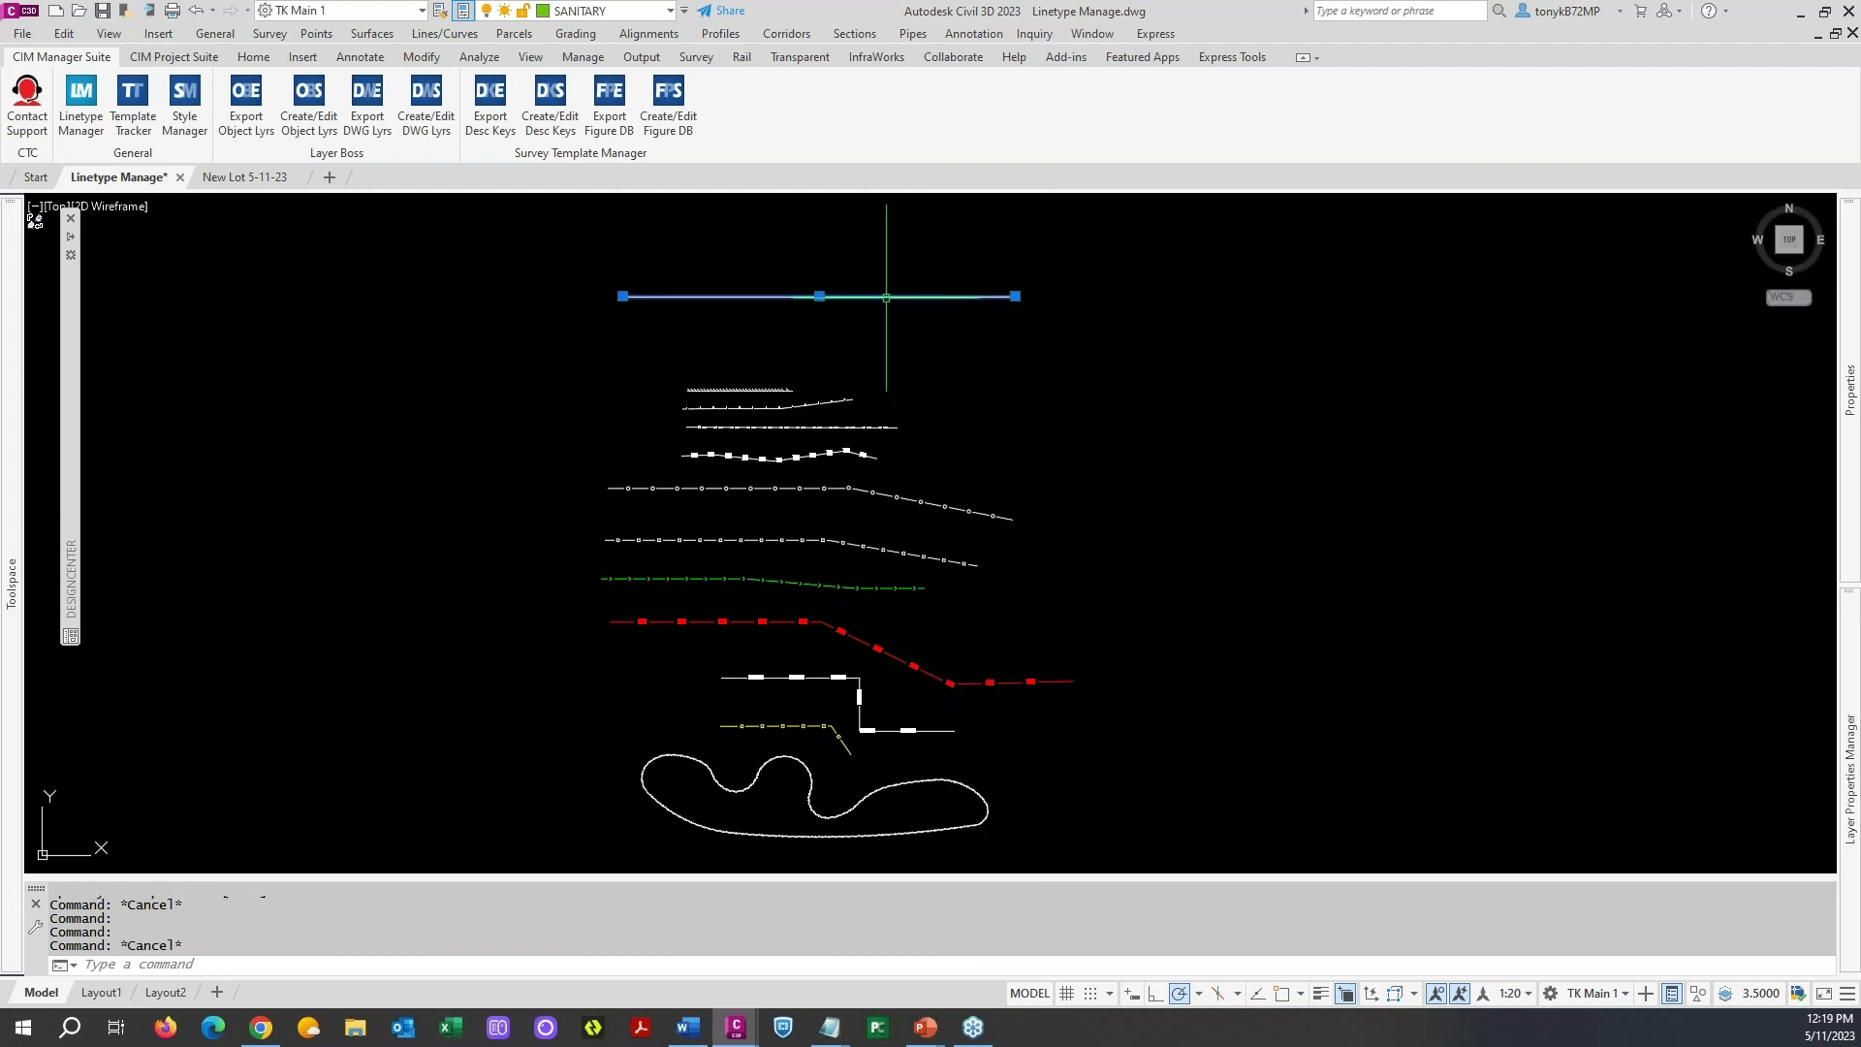
left_click(1632, 164)
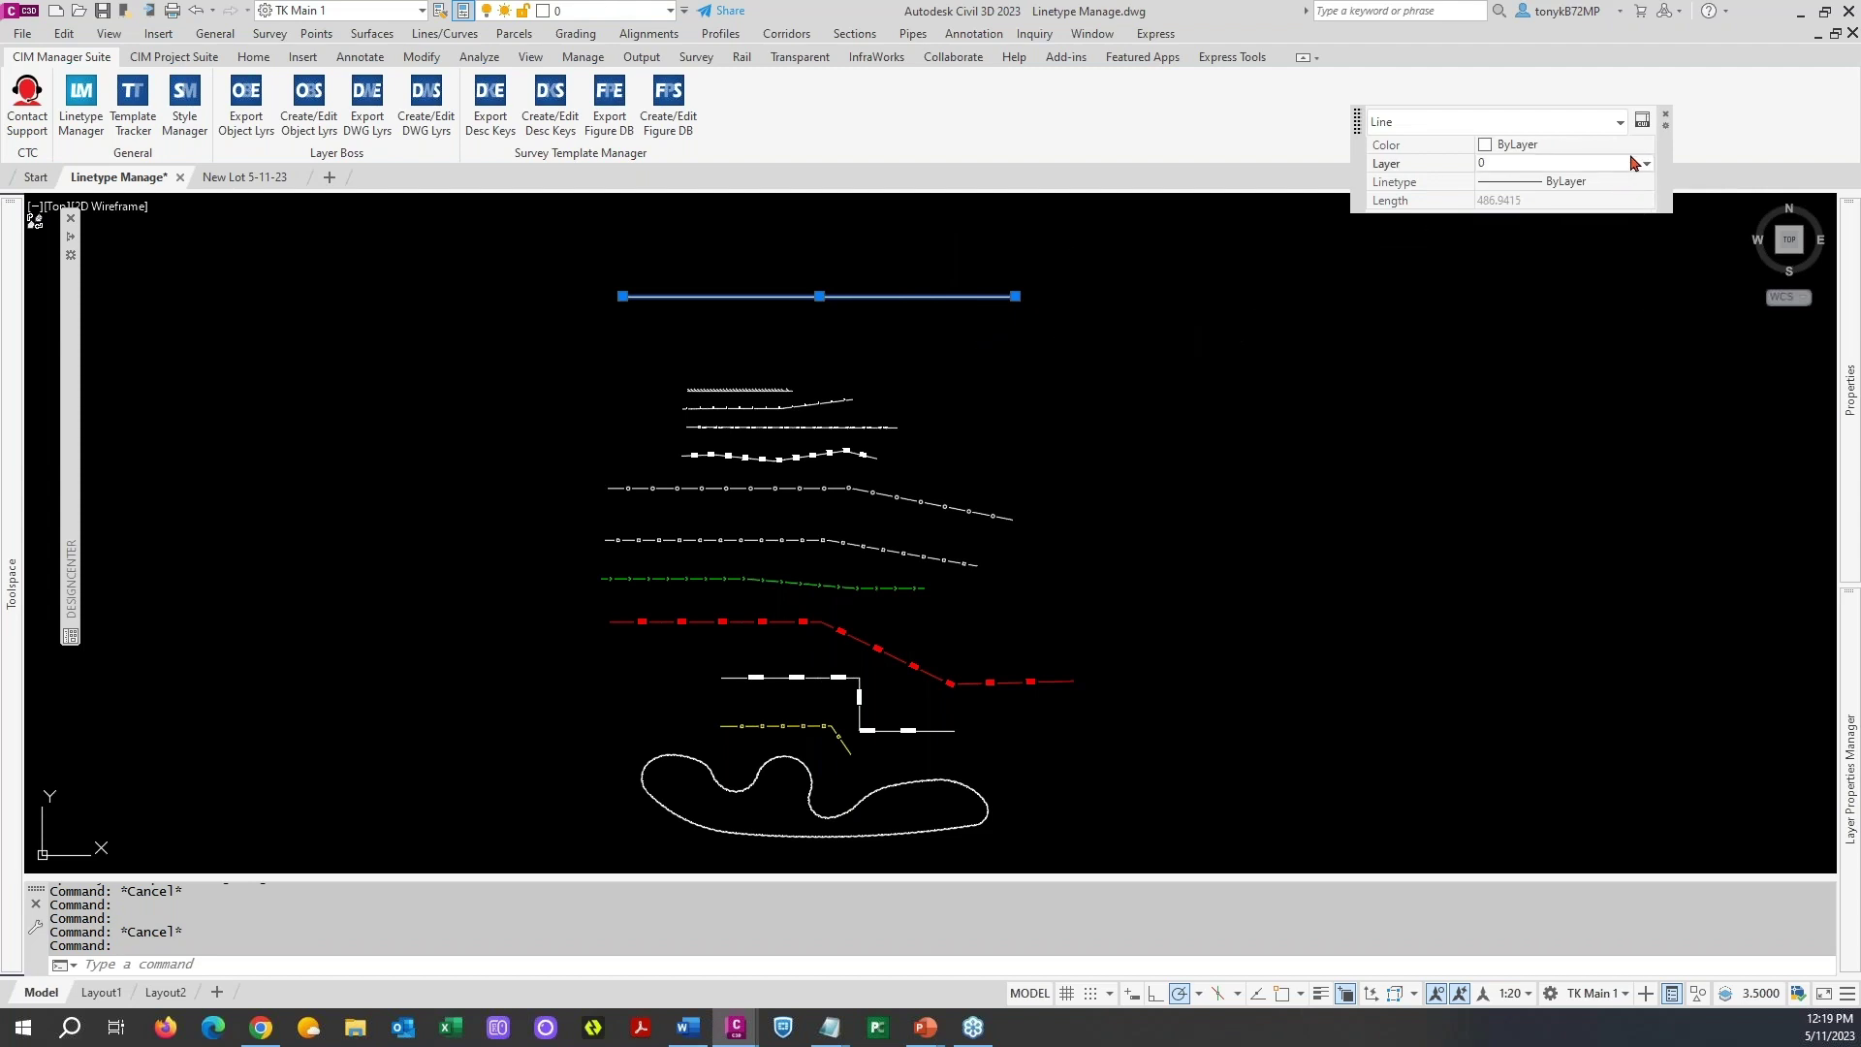
left_click(1649, 165)
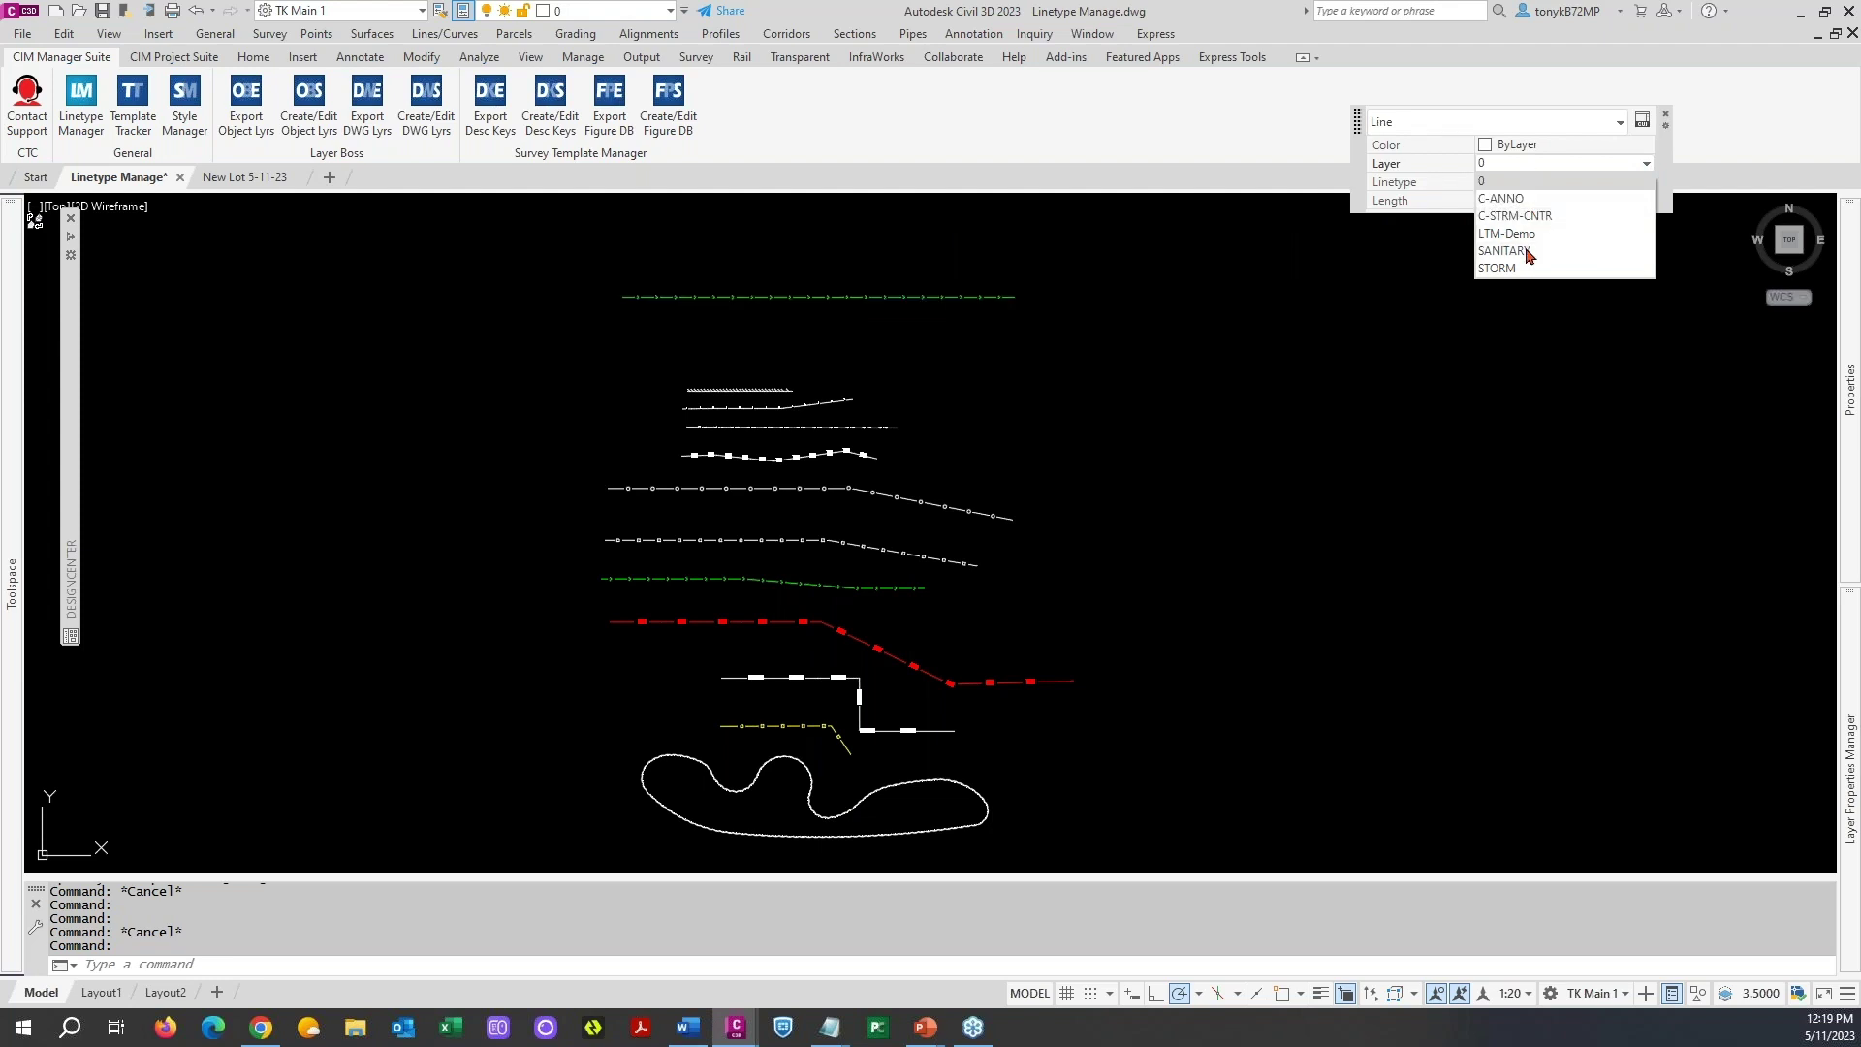
left_click(1526, 252)
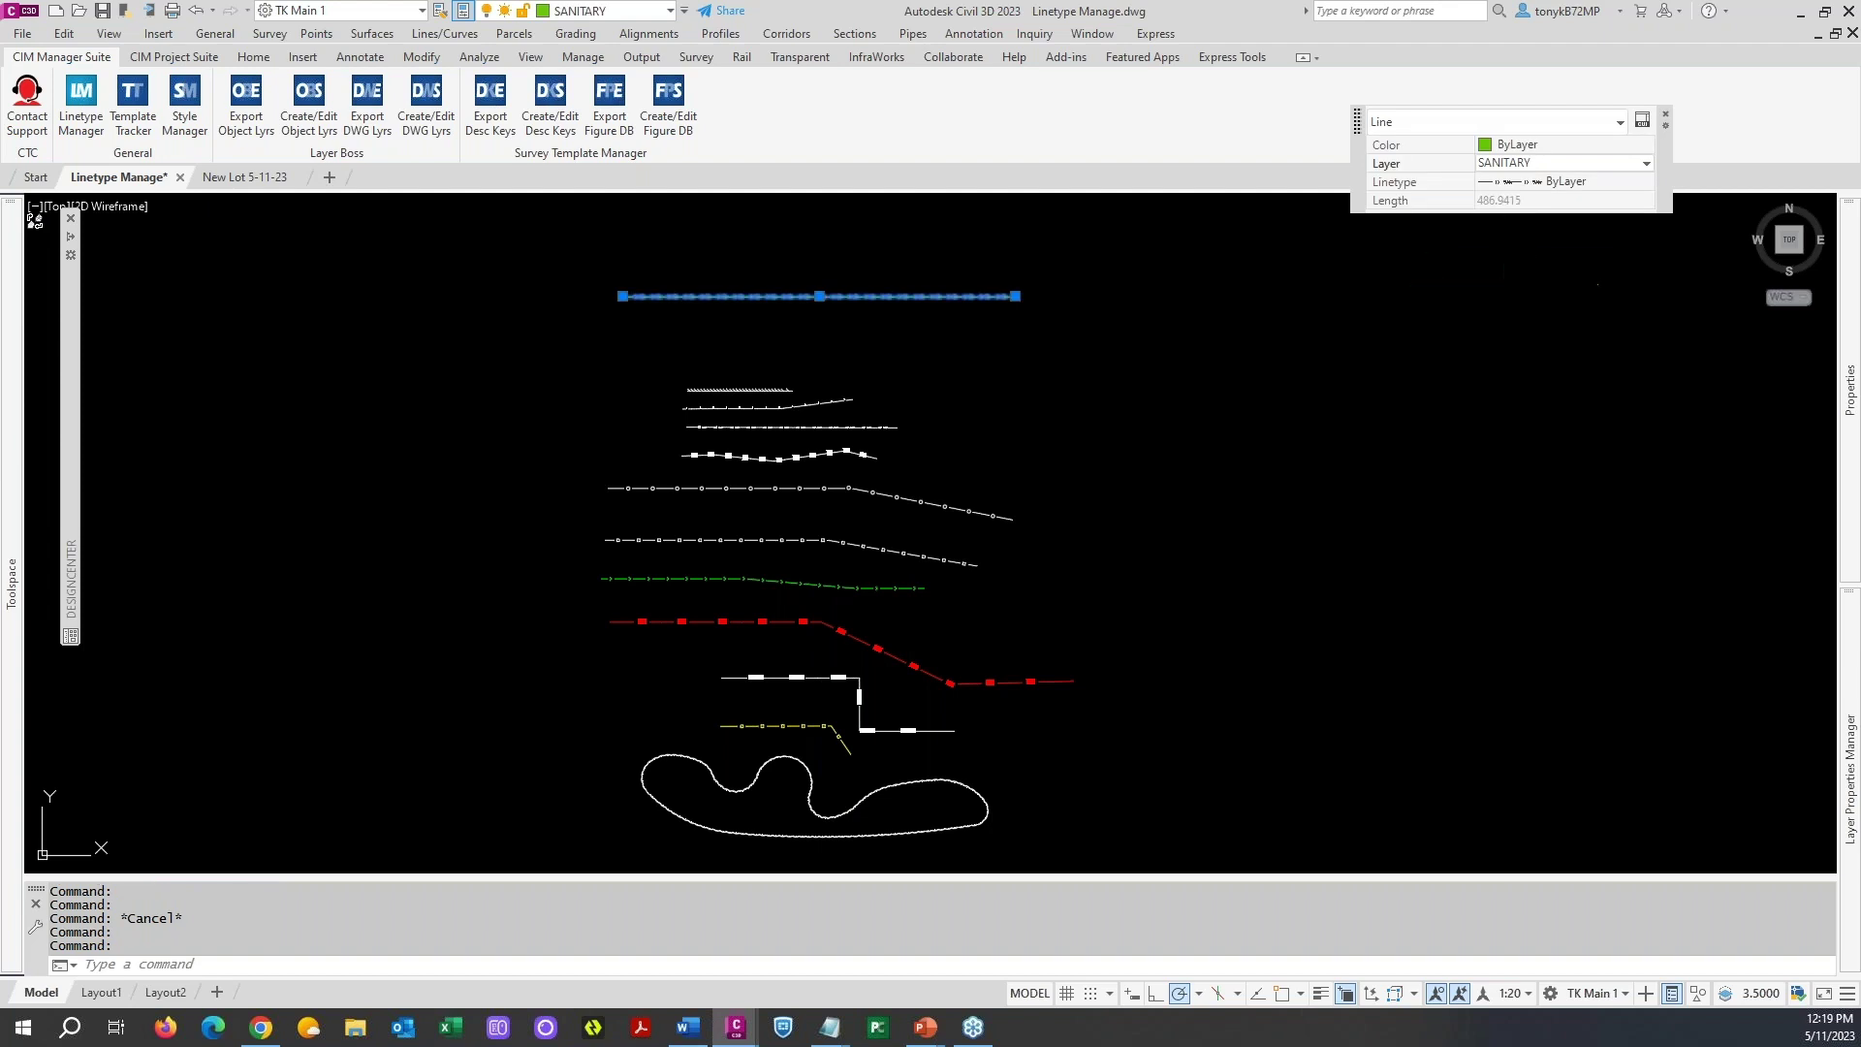
key("Escape")
- Set the annotation scale to 1" = 10' and select the horizontal EX SAN line
scroll(841, 315, "up", 6)
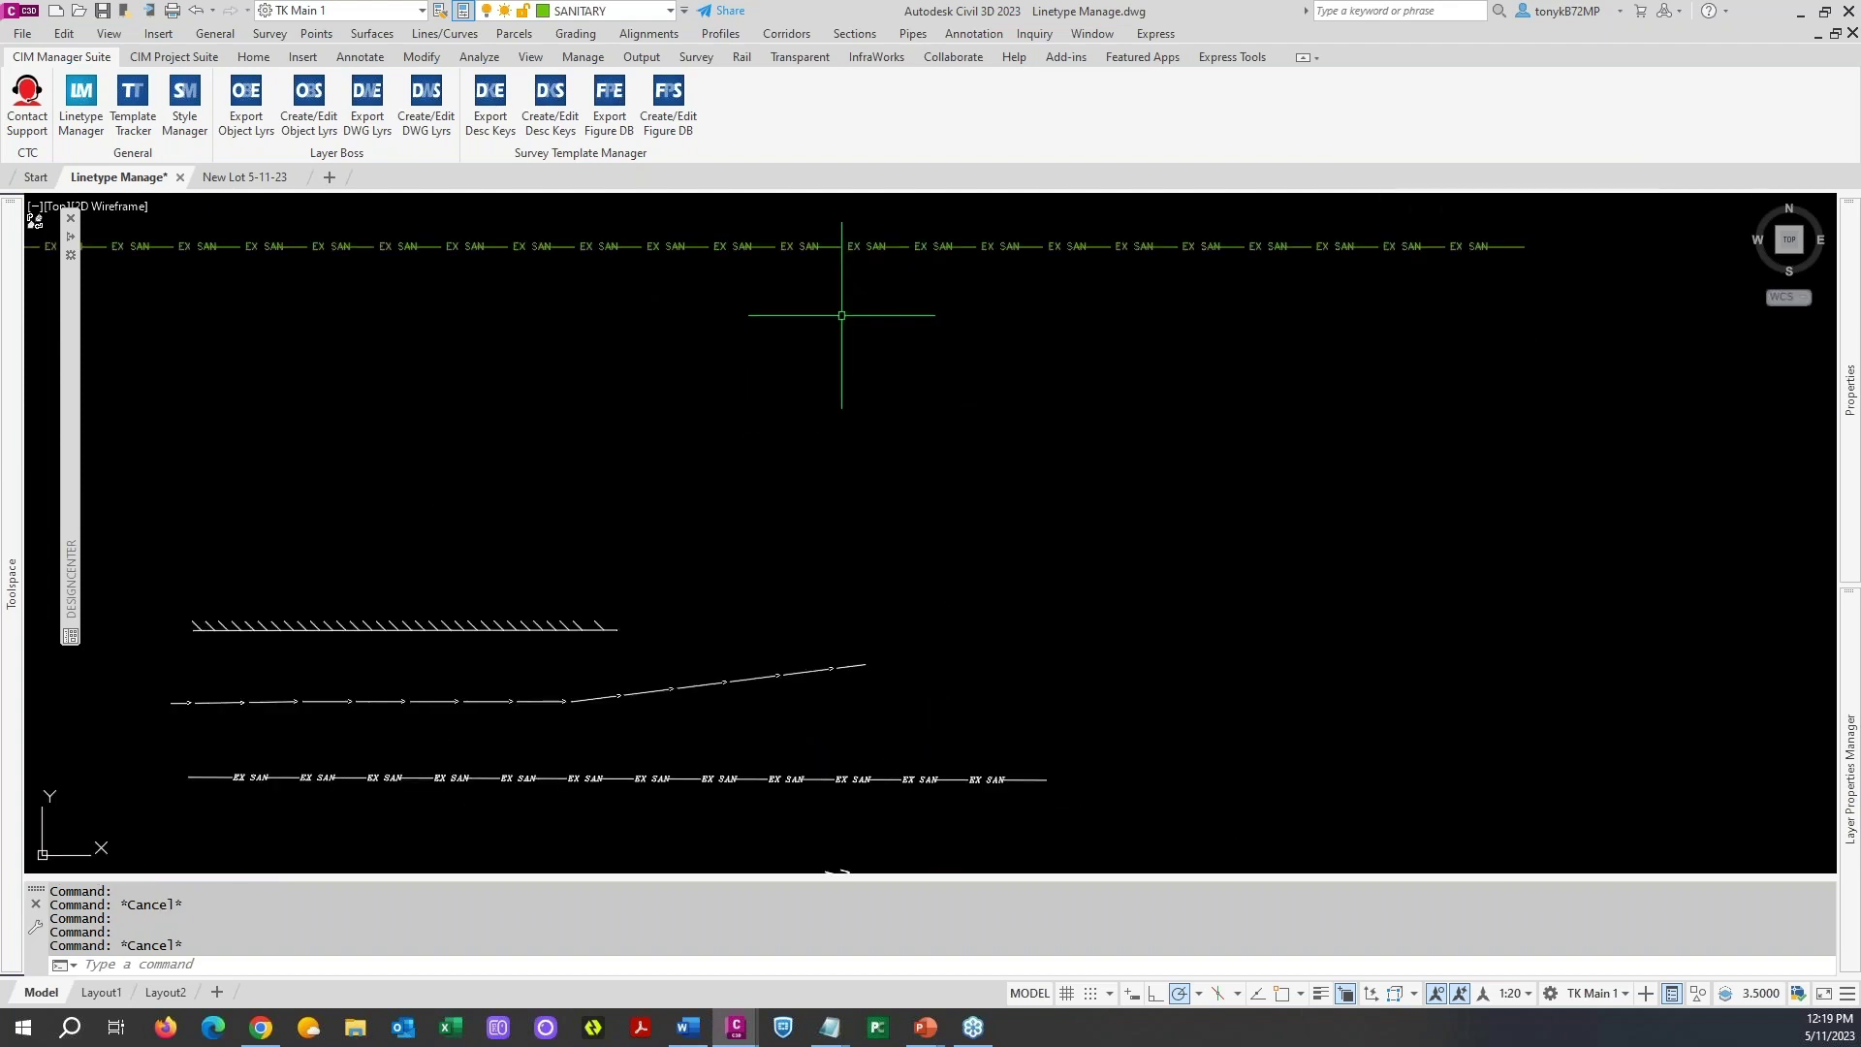
scroll(963, 300, "down", 5)
scroll(926, 378, "up", 8)
scroll(945, 331, "up", 4)
scroll(955, 333, "down", 8)
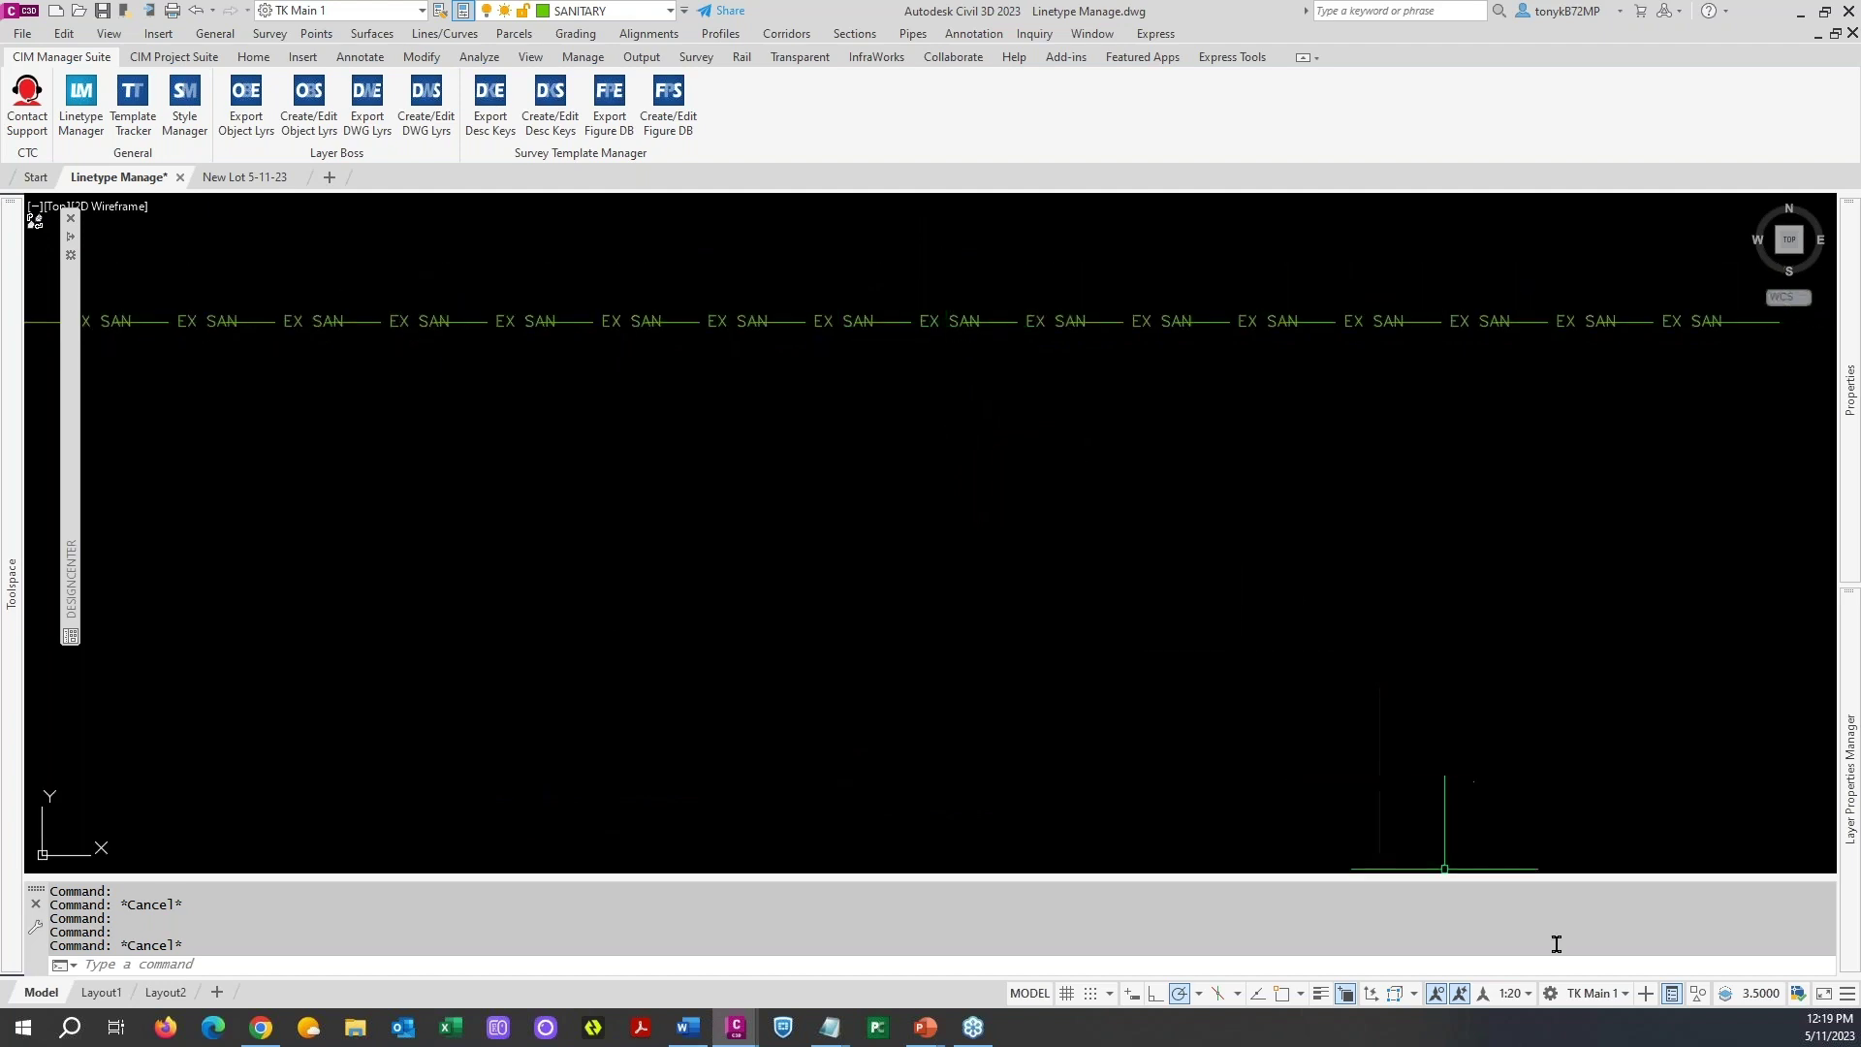
left_click(1527, 994)
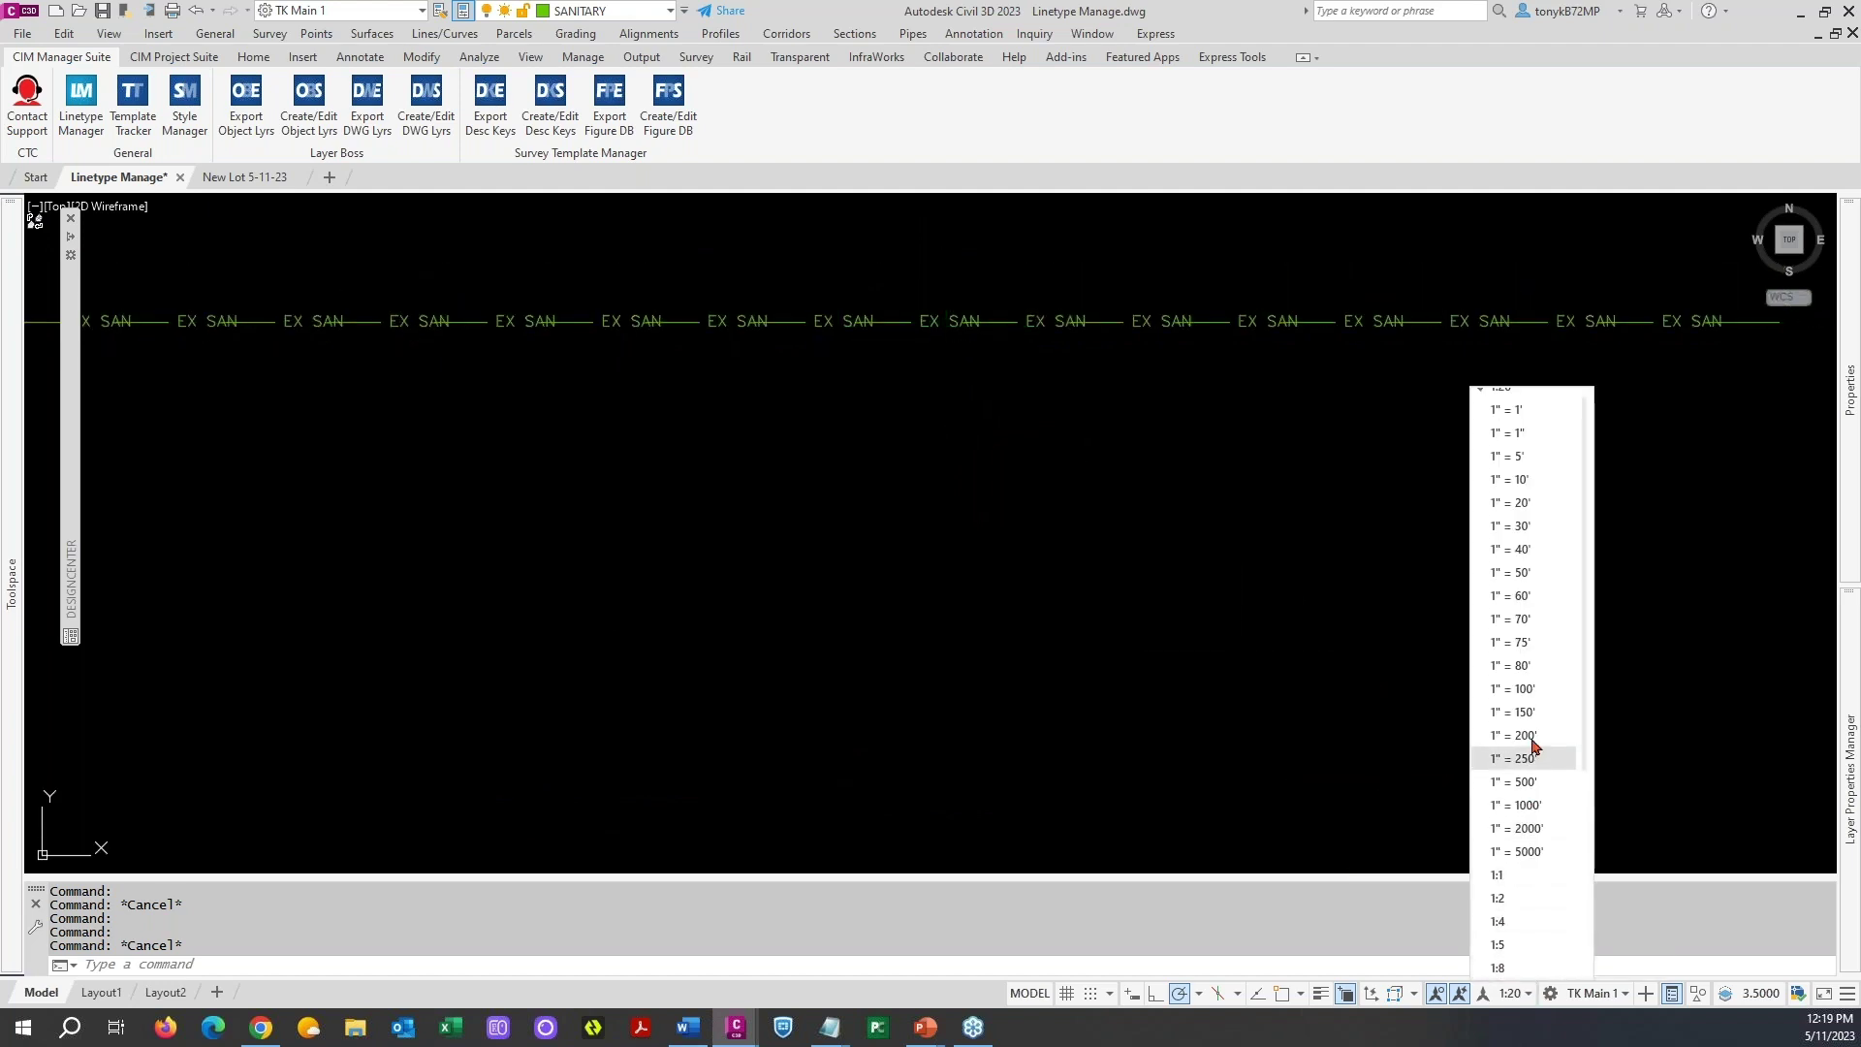
left_click(1510, 483)
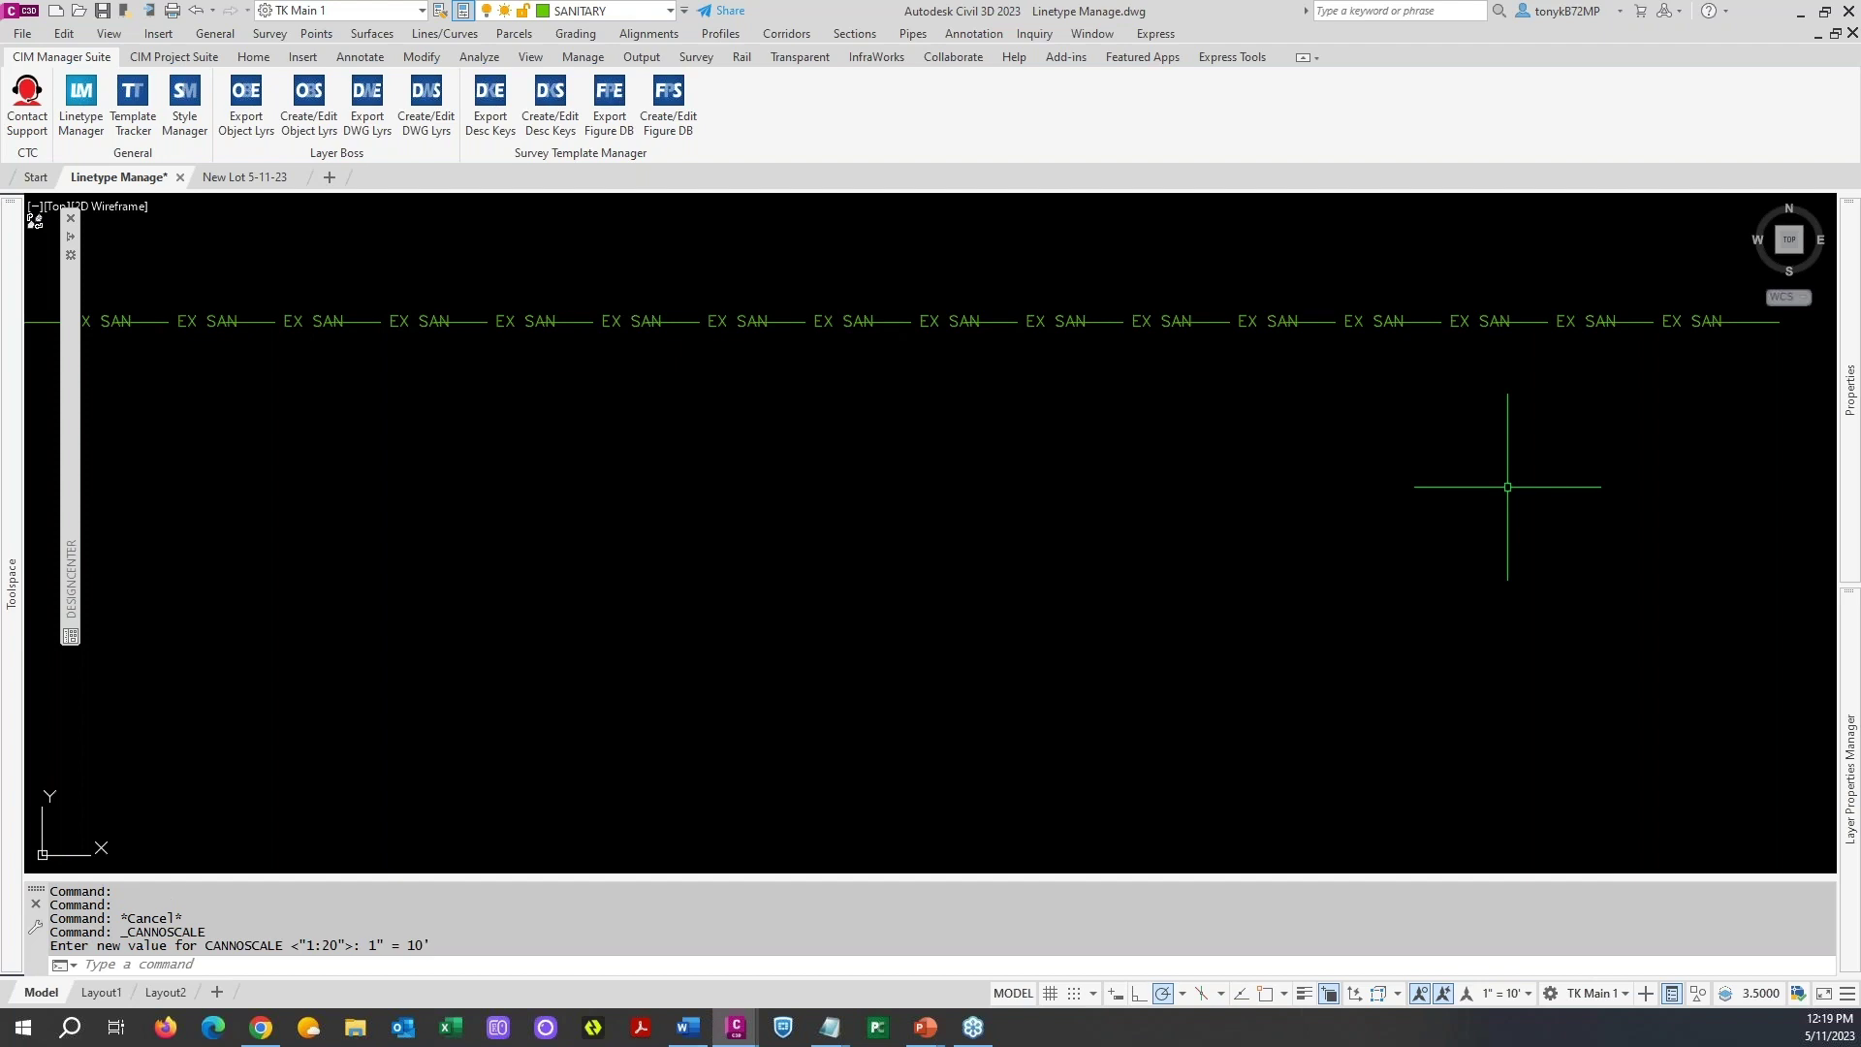
left_click(1136, 321)
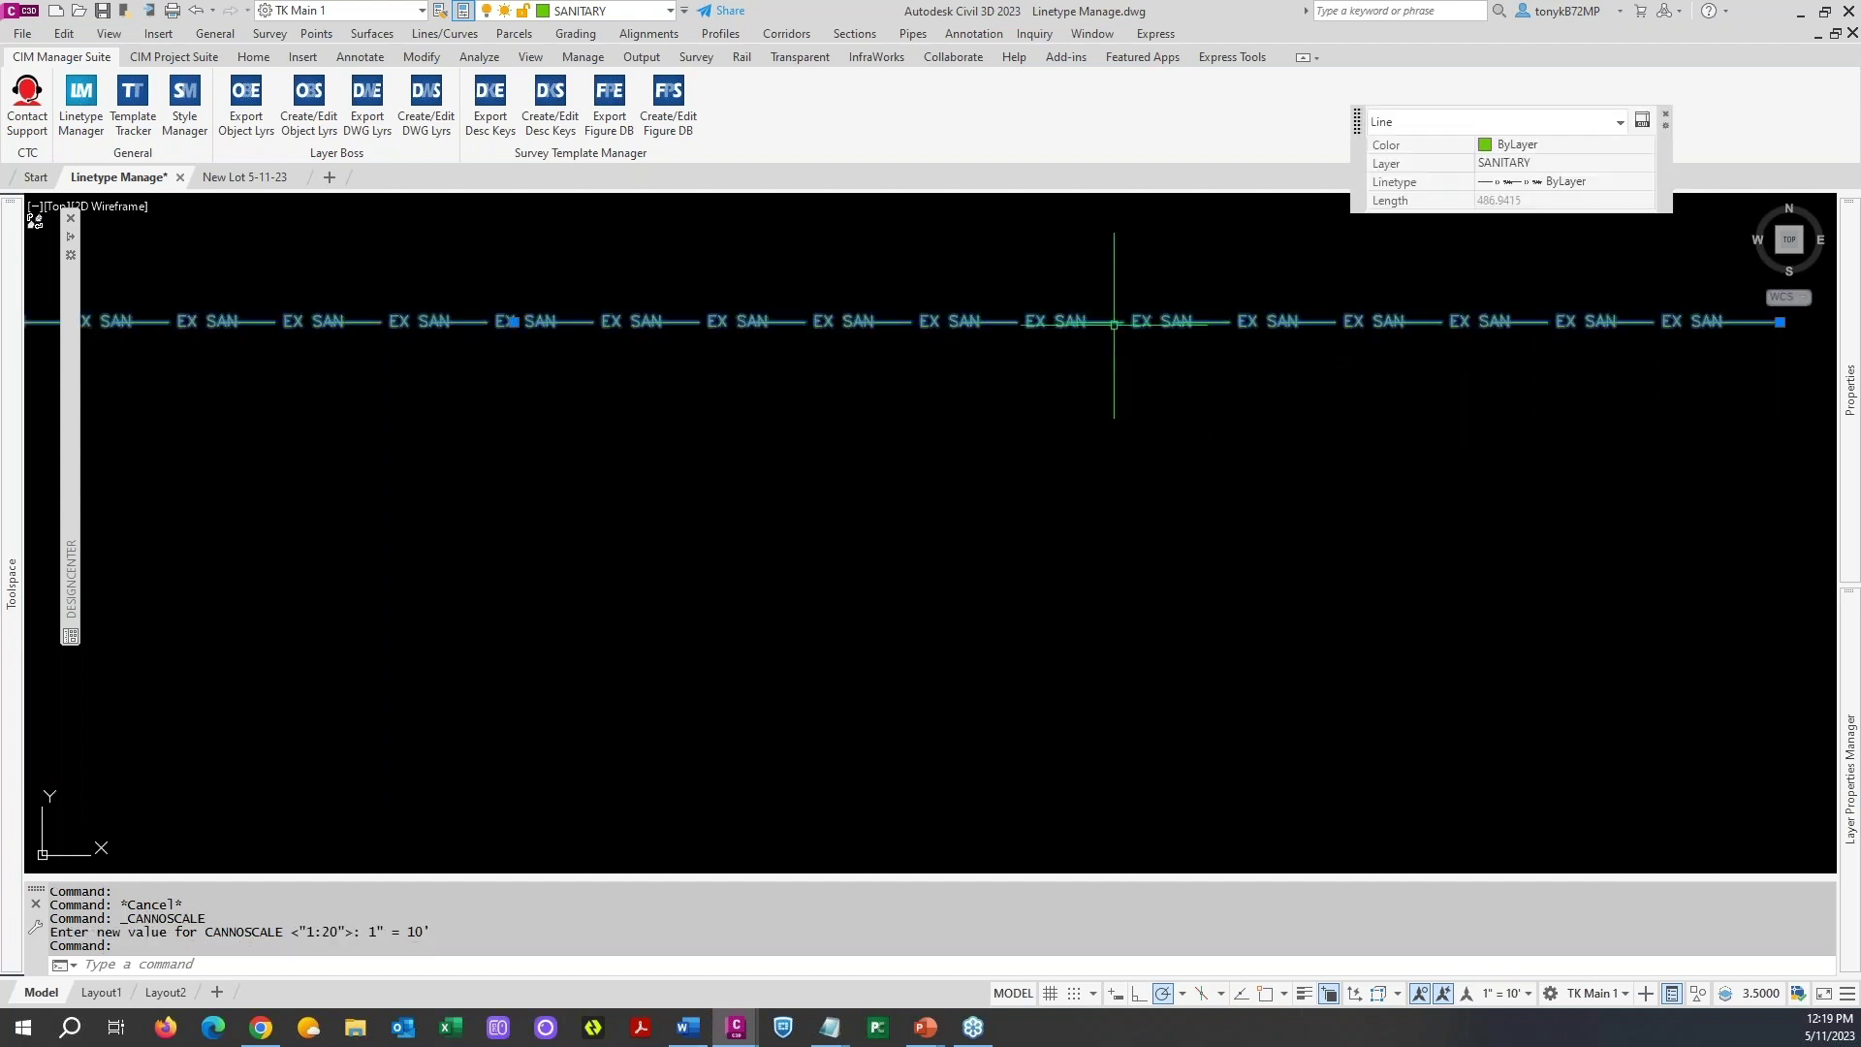
- Turn on the clean screen display and compare the green EX SAN line with the sample linework below it
type("ree")
key("ctrl+0")
scroll(1106, 330, "down", 5)
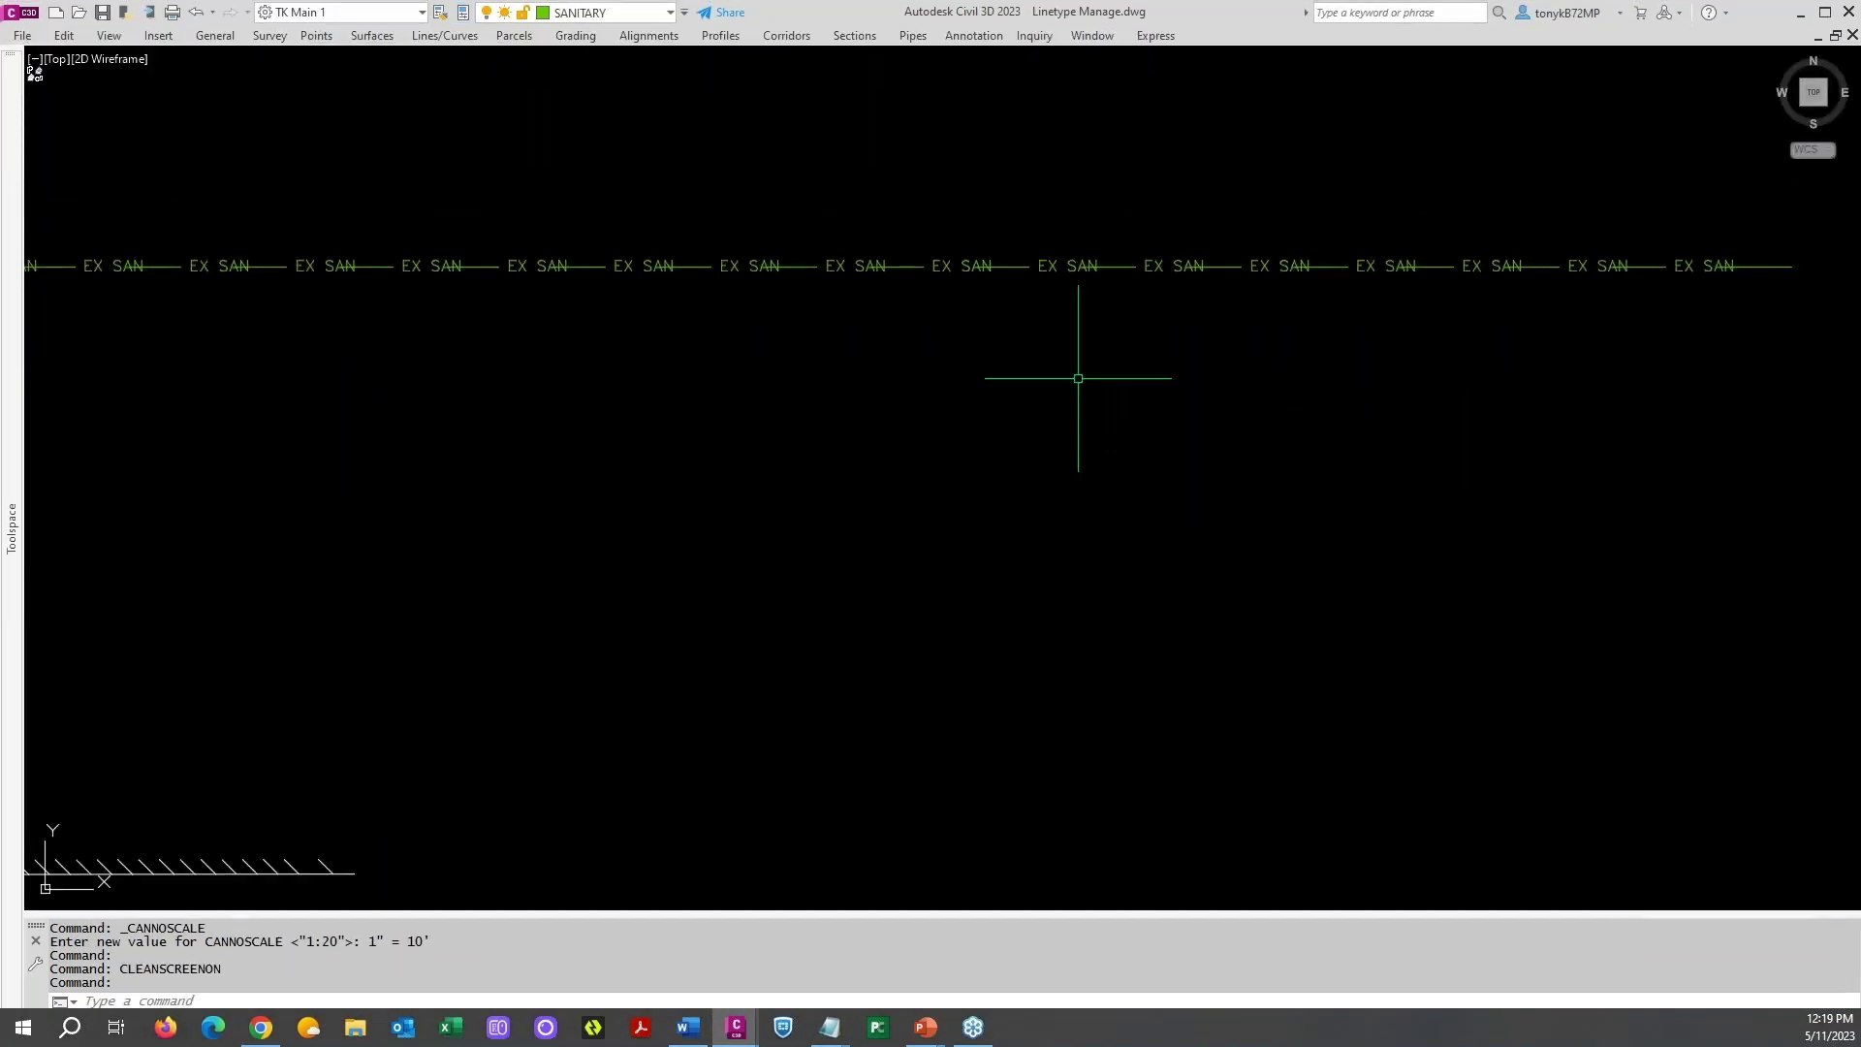
key("Escape")
scroll(900, 605, "up", 4)
scroll(900, 606, "up", 2)
scroll(913, 449, "up", 4)
scroll(913, 448, "down", 2)
scroll(912, 448, "down", 2)
key("Escape")
mouse_move(957, 412)
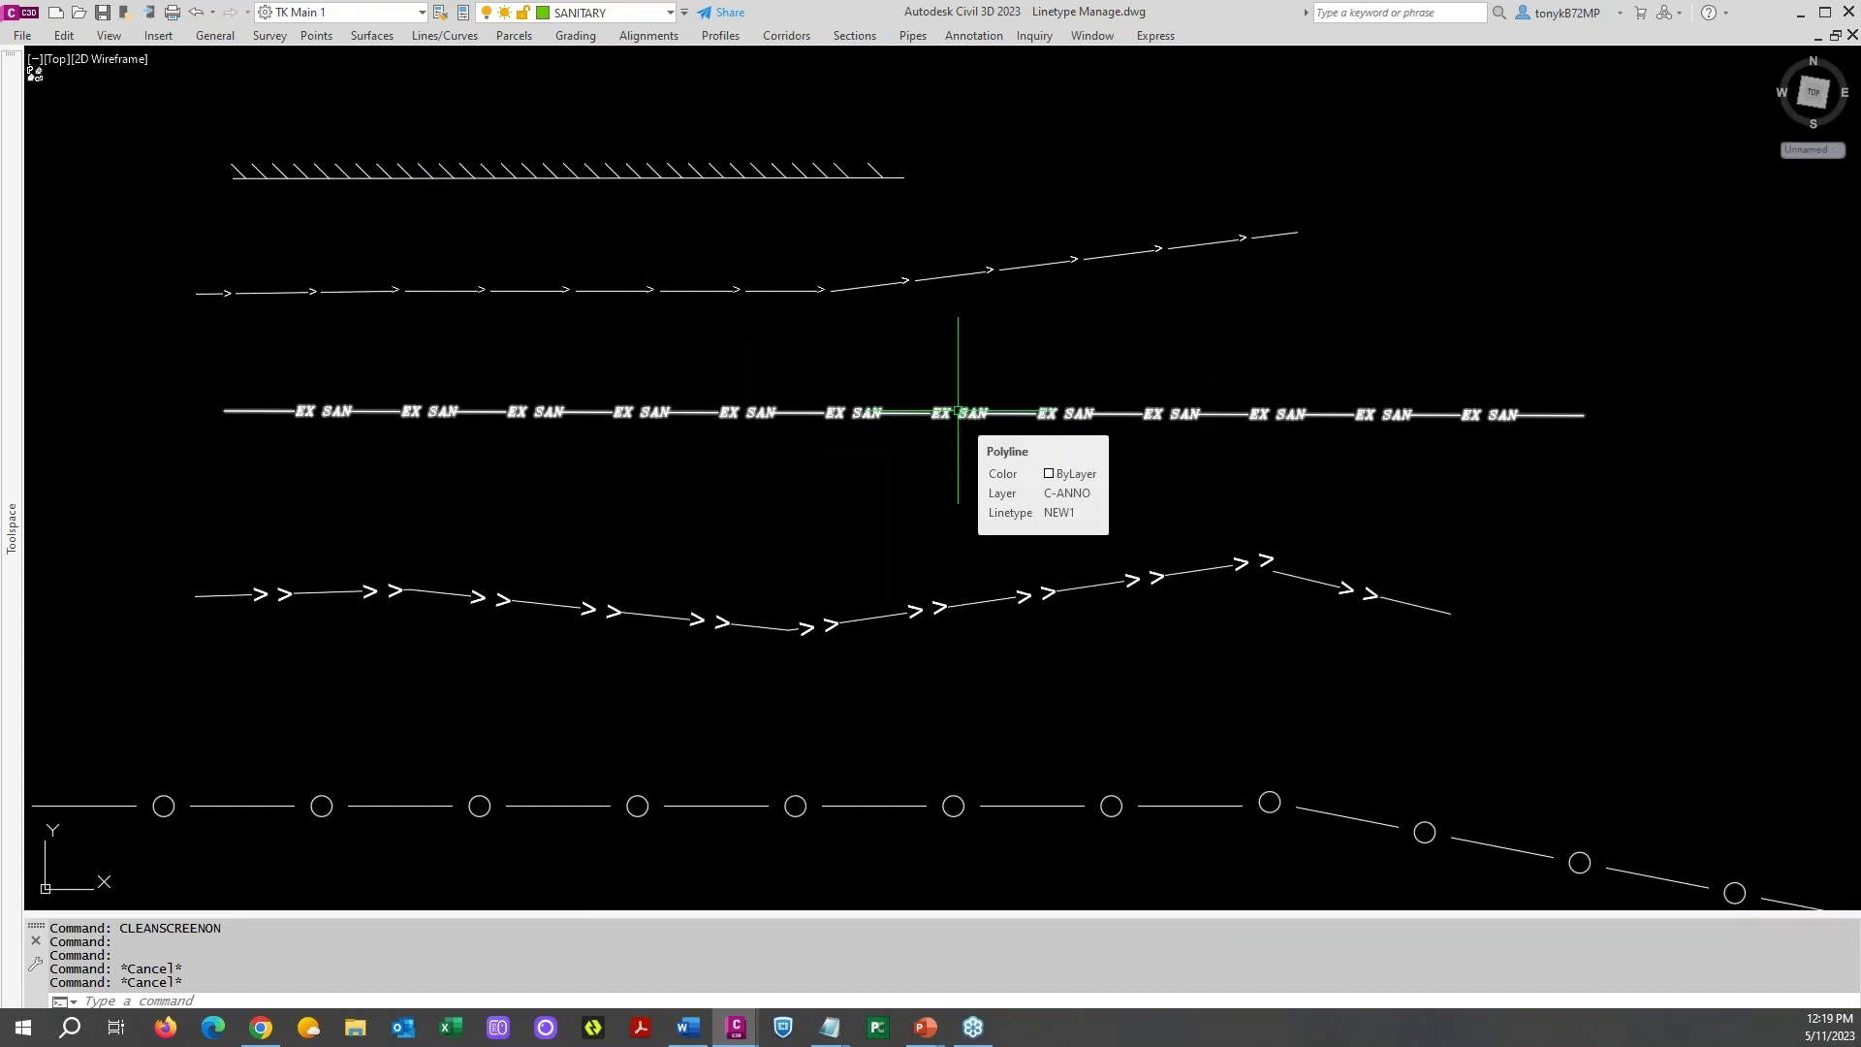
scroll(956, 423, "down", 6)
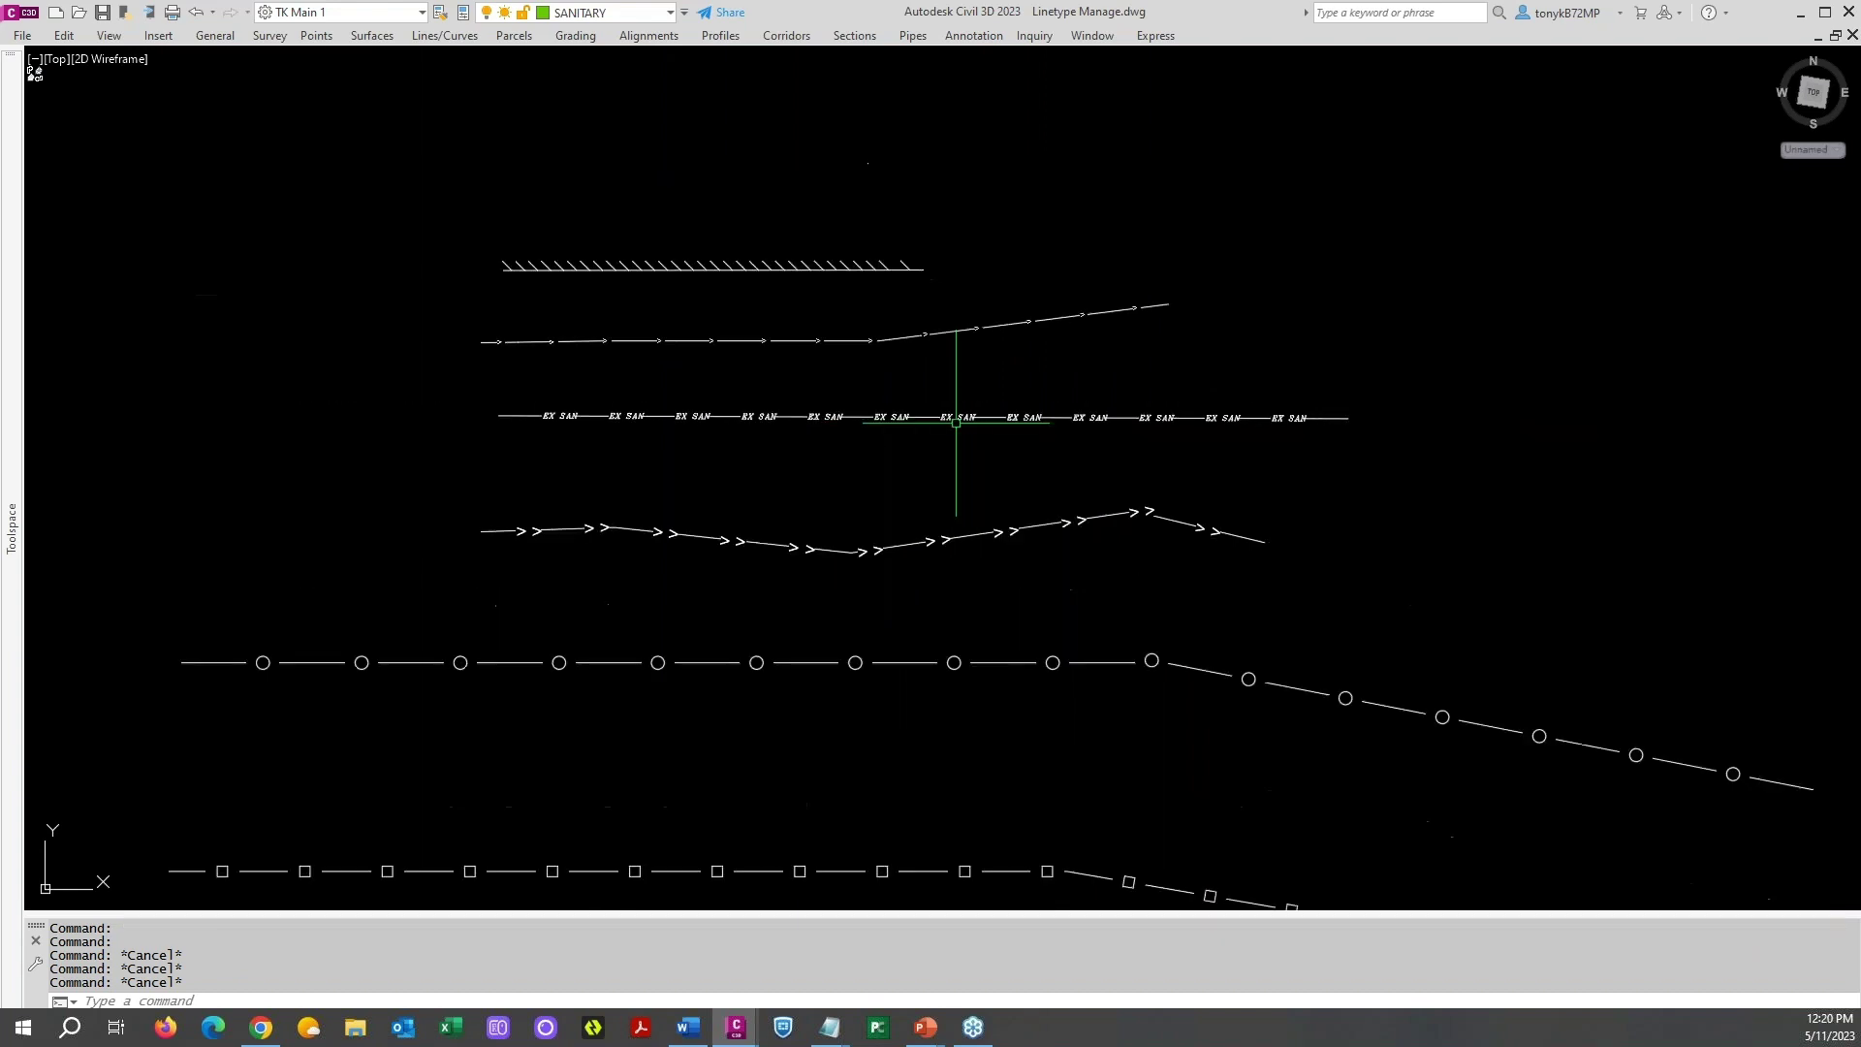
scroll(1077, 277, "up", 6)
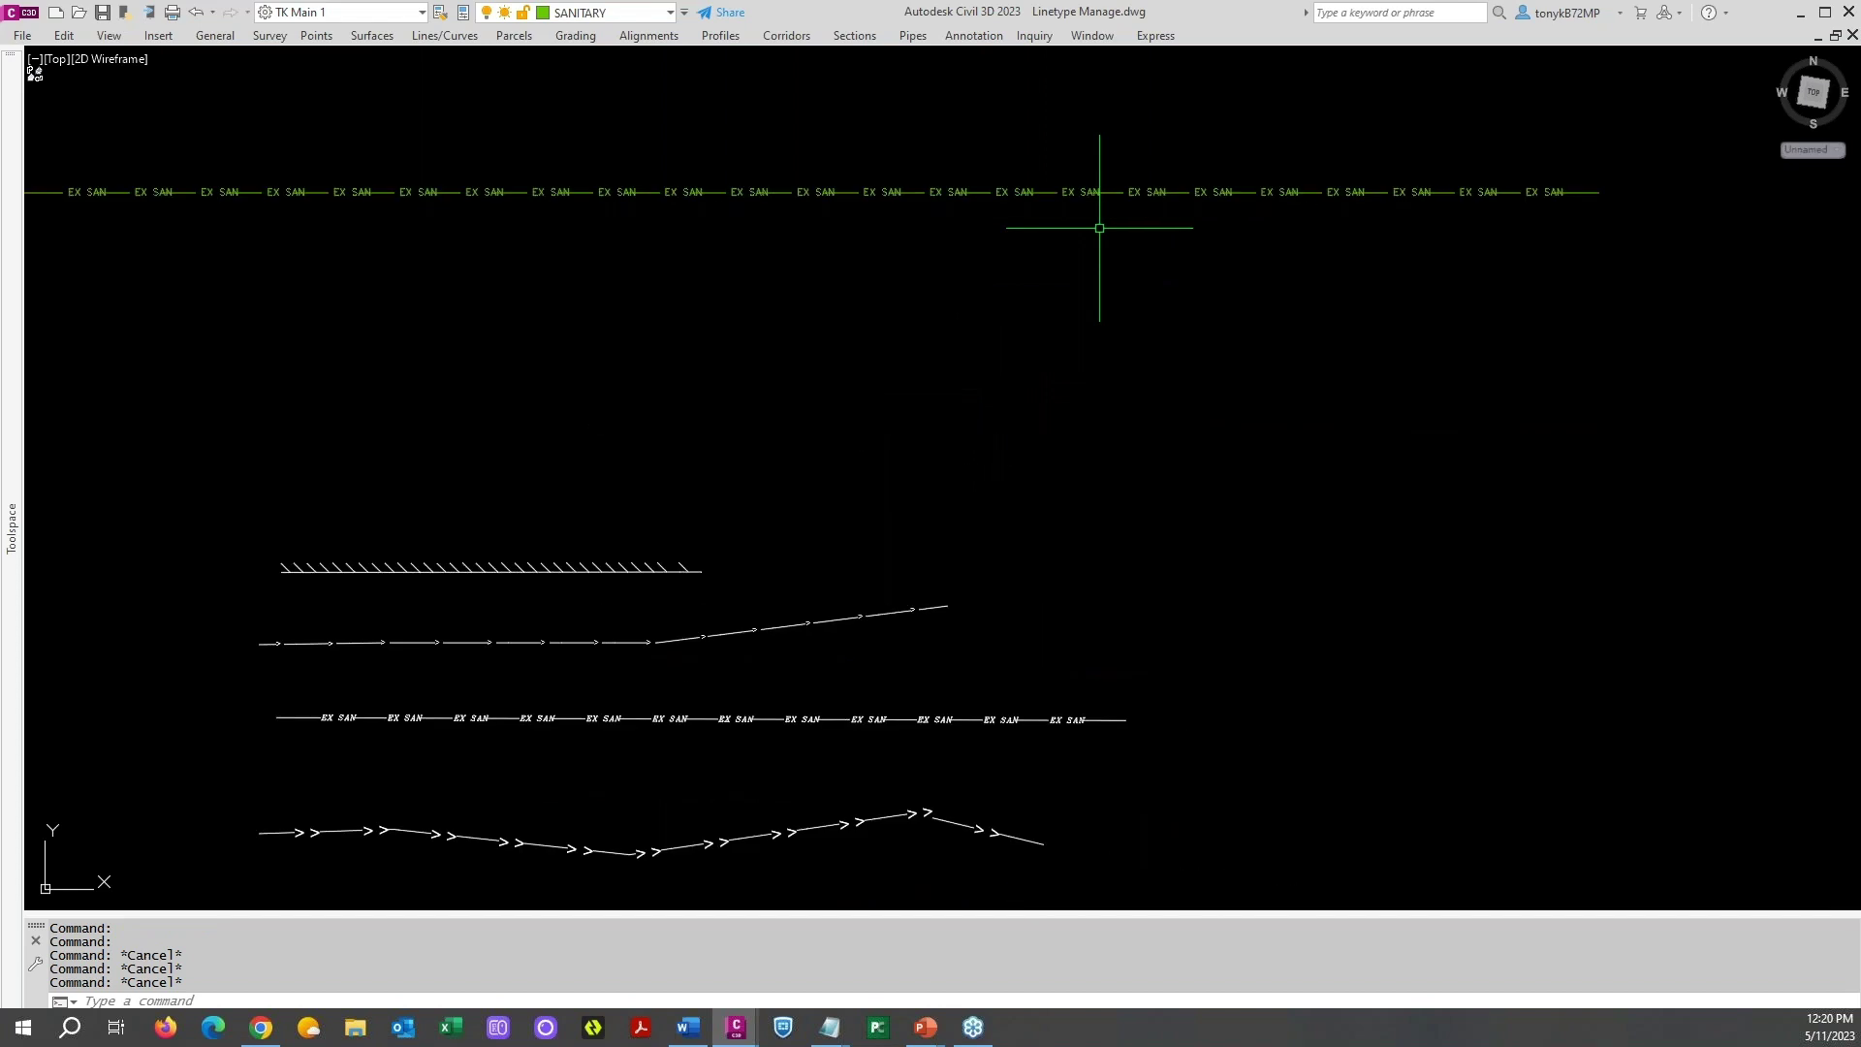
scroll(1077, 184, "down", 5)
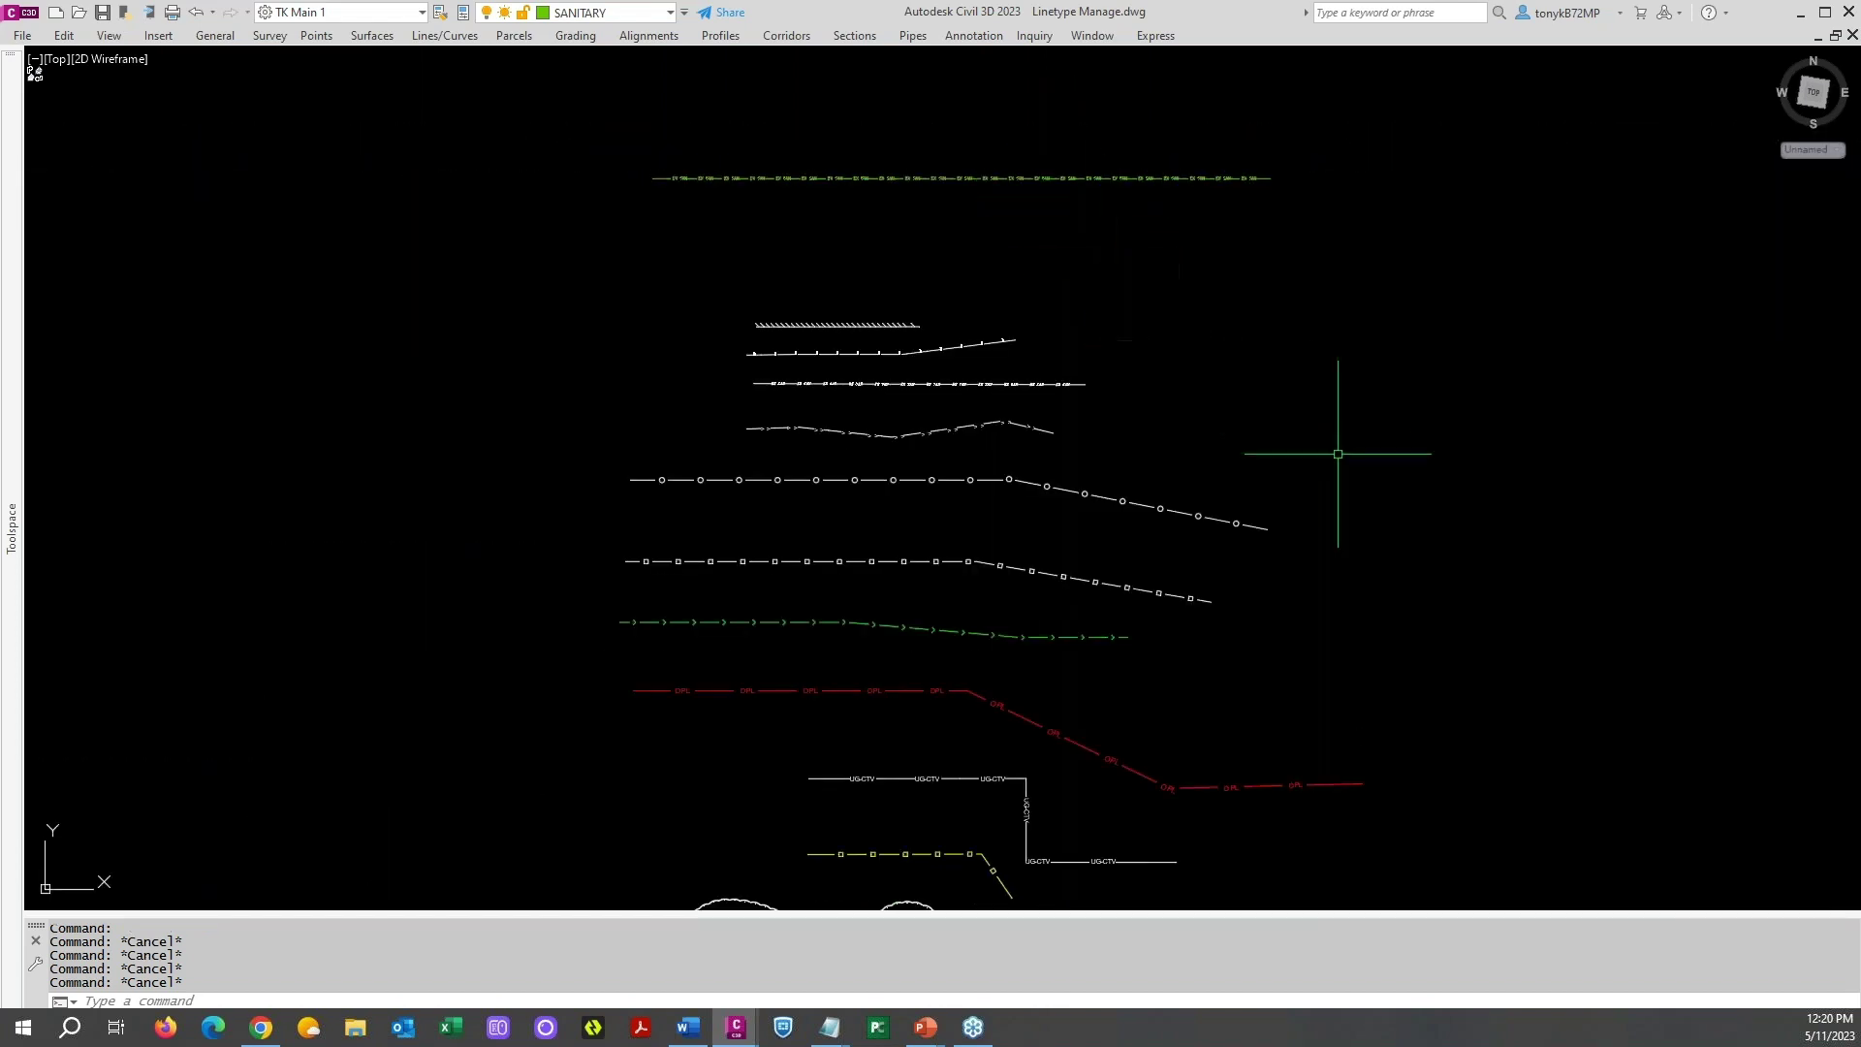
left_click(1255, 335)
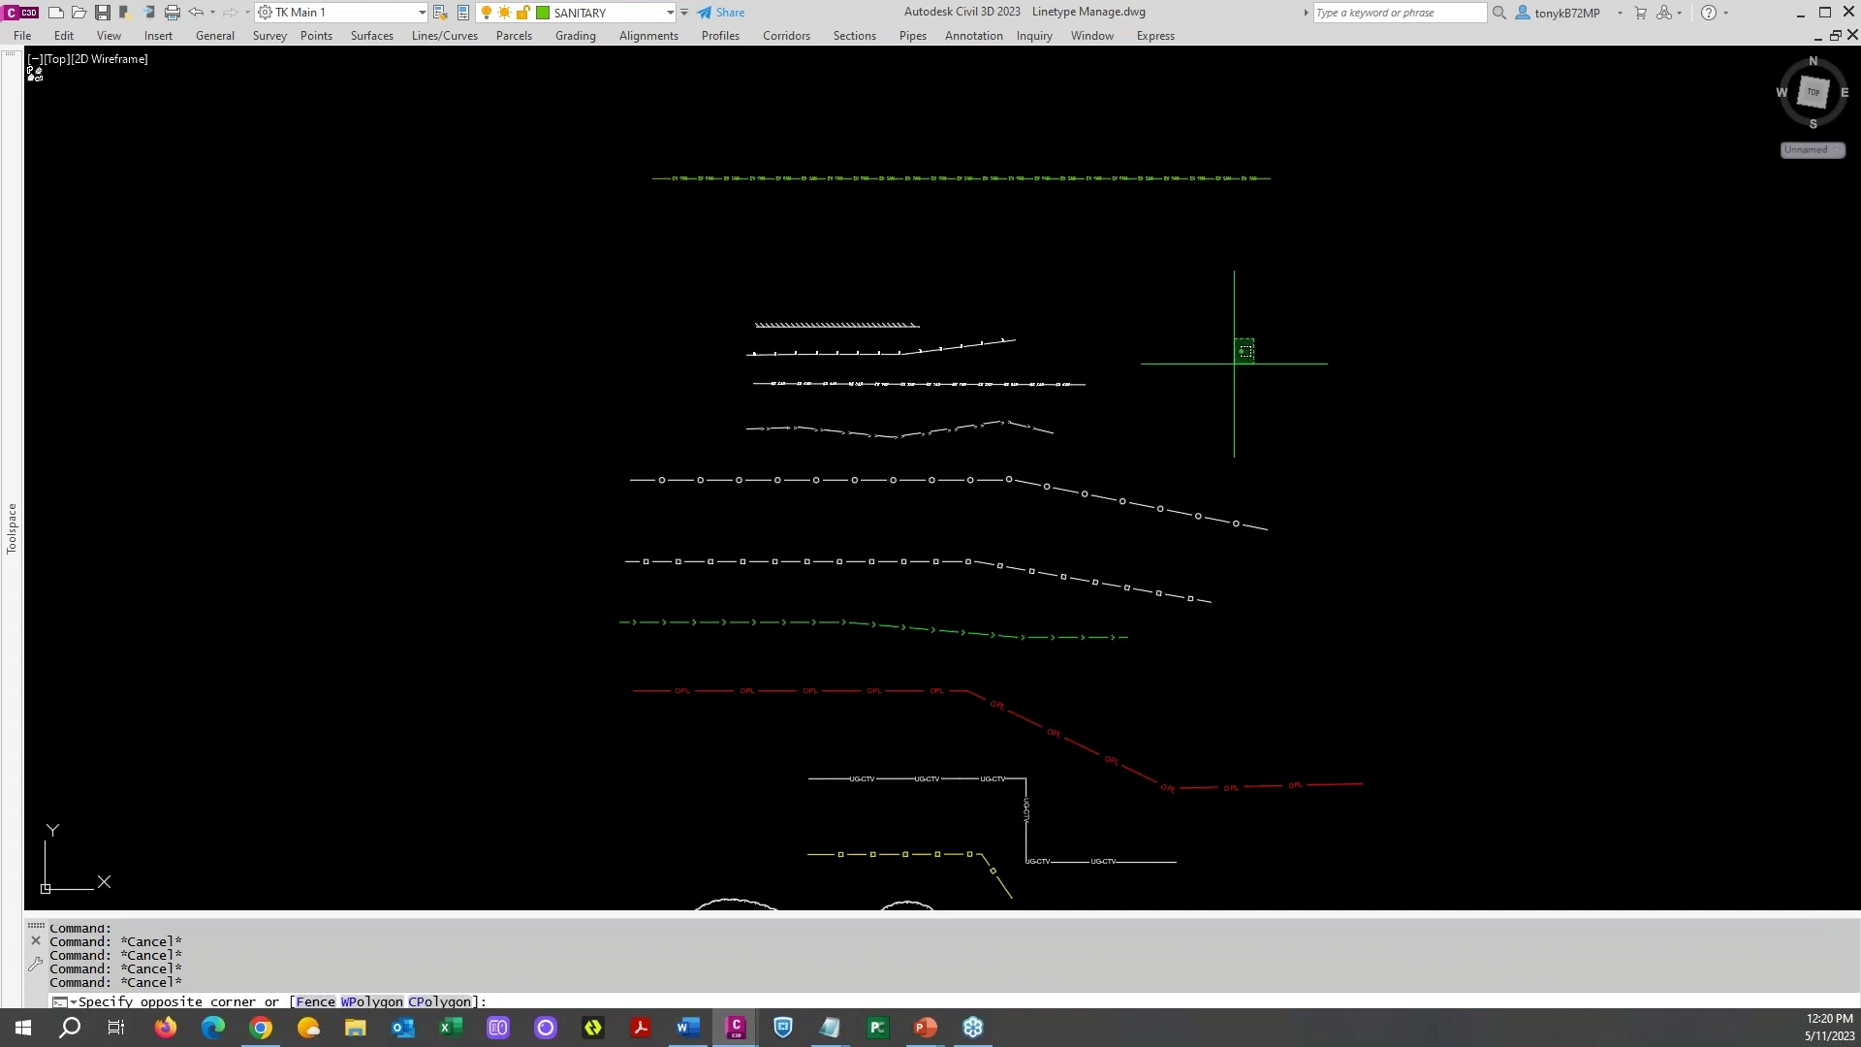
key("Escape")
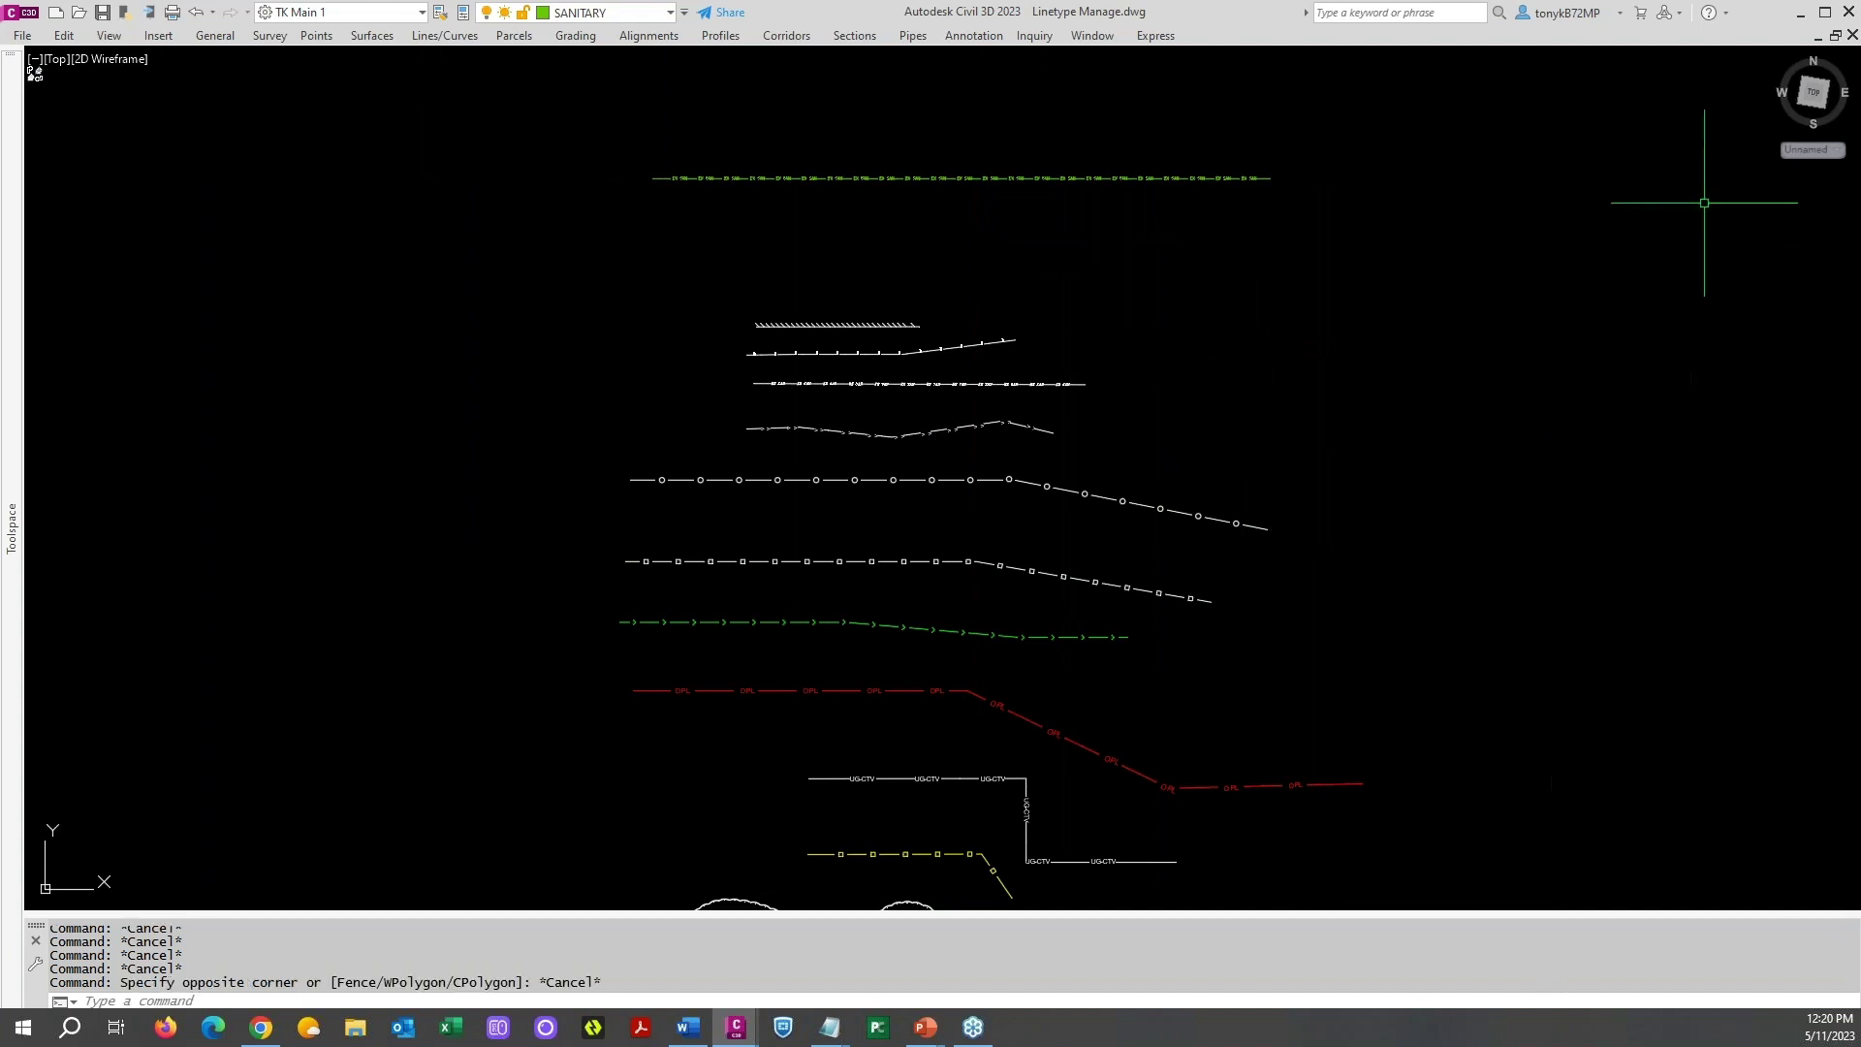
- Leave the clean screen display and restore the ribbon with the RIBBON command
left_click(1822, 13)
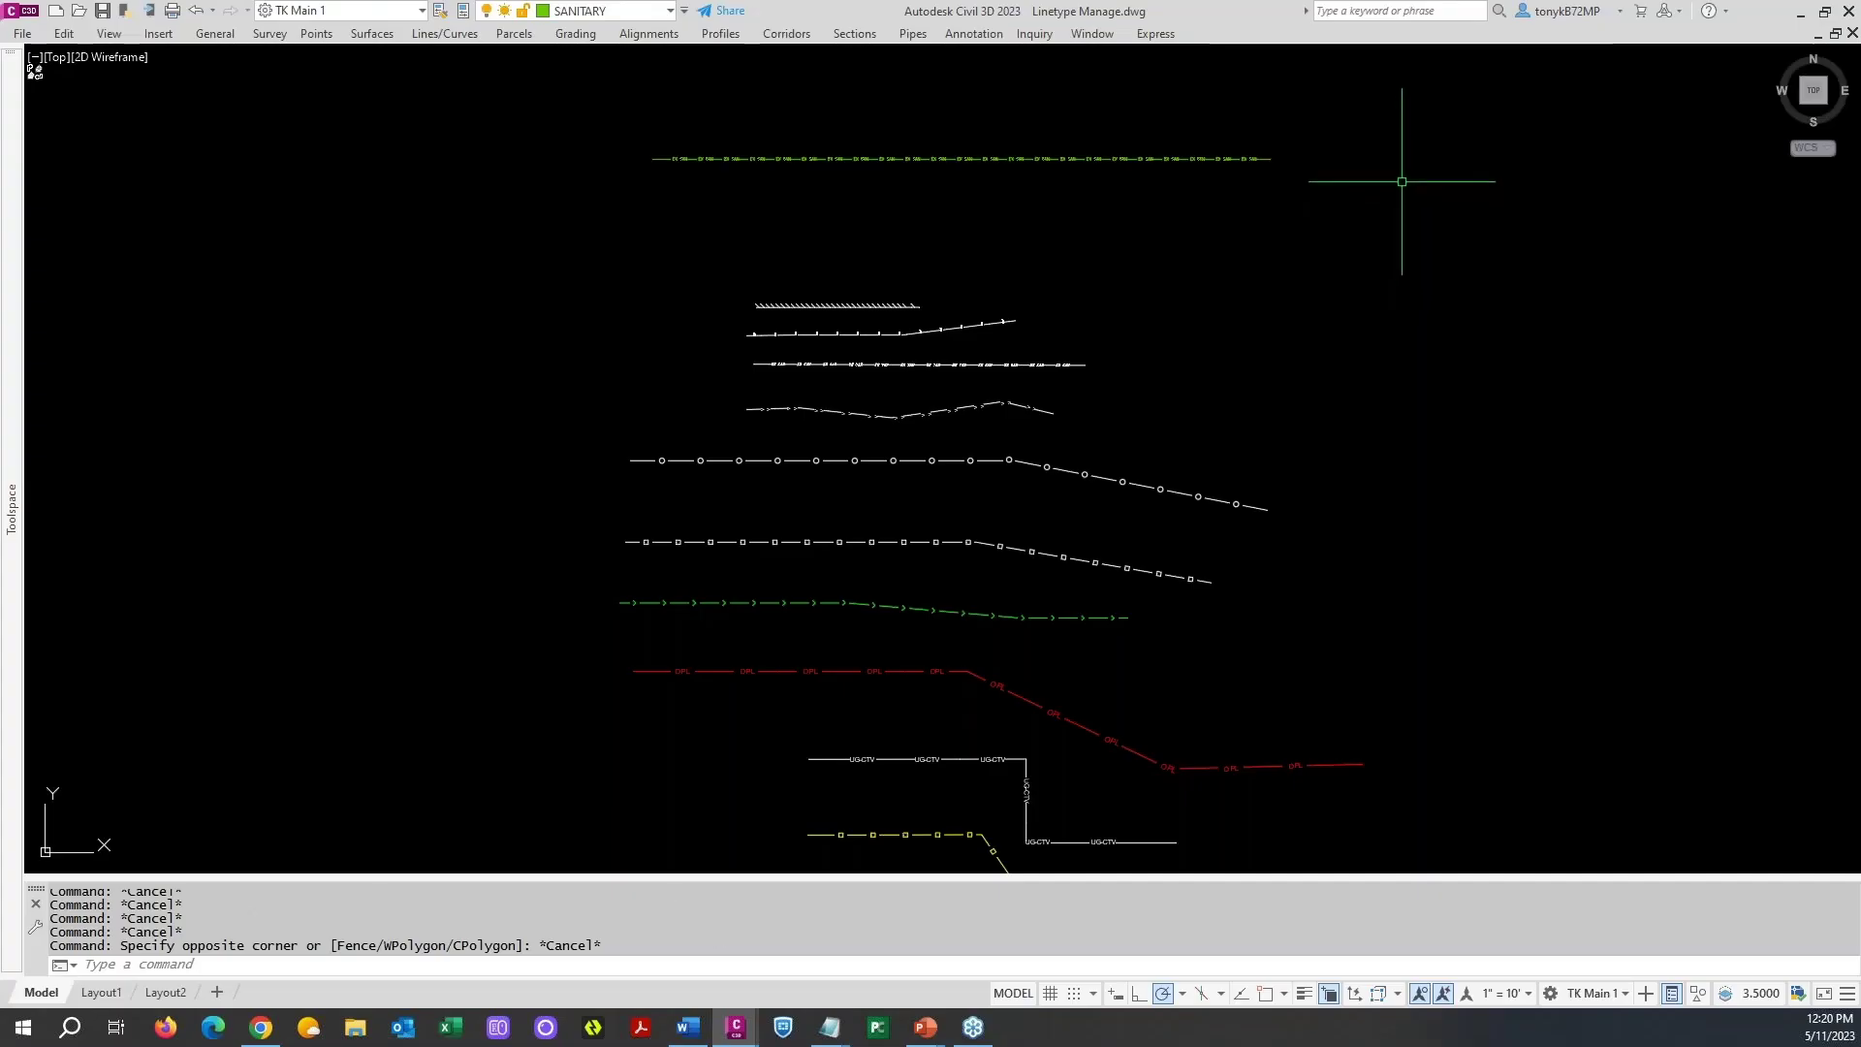
scroll(1396, 354, "up", 5)
type("u")
key("Return")
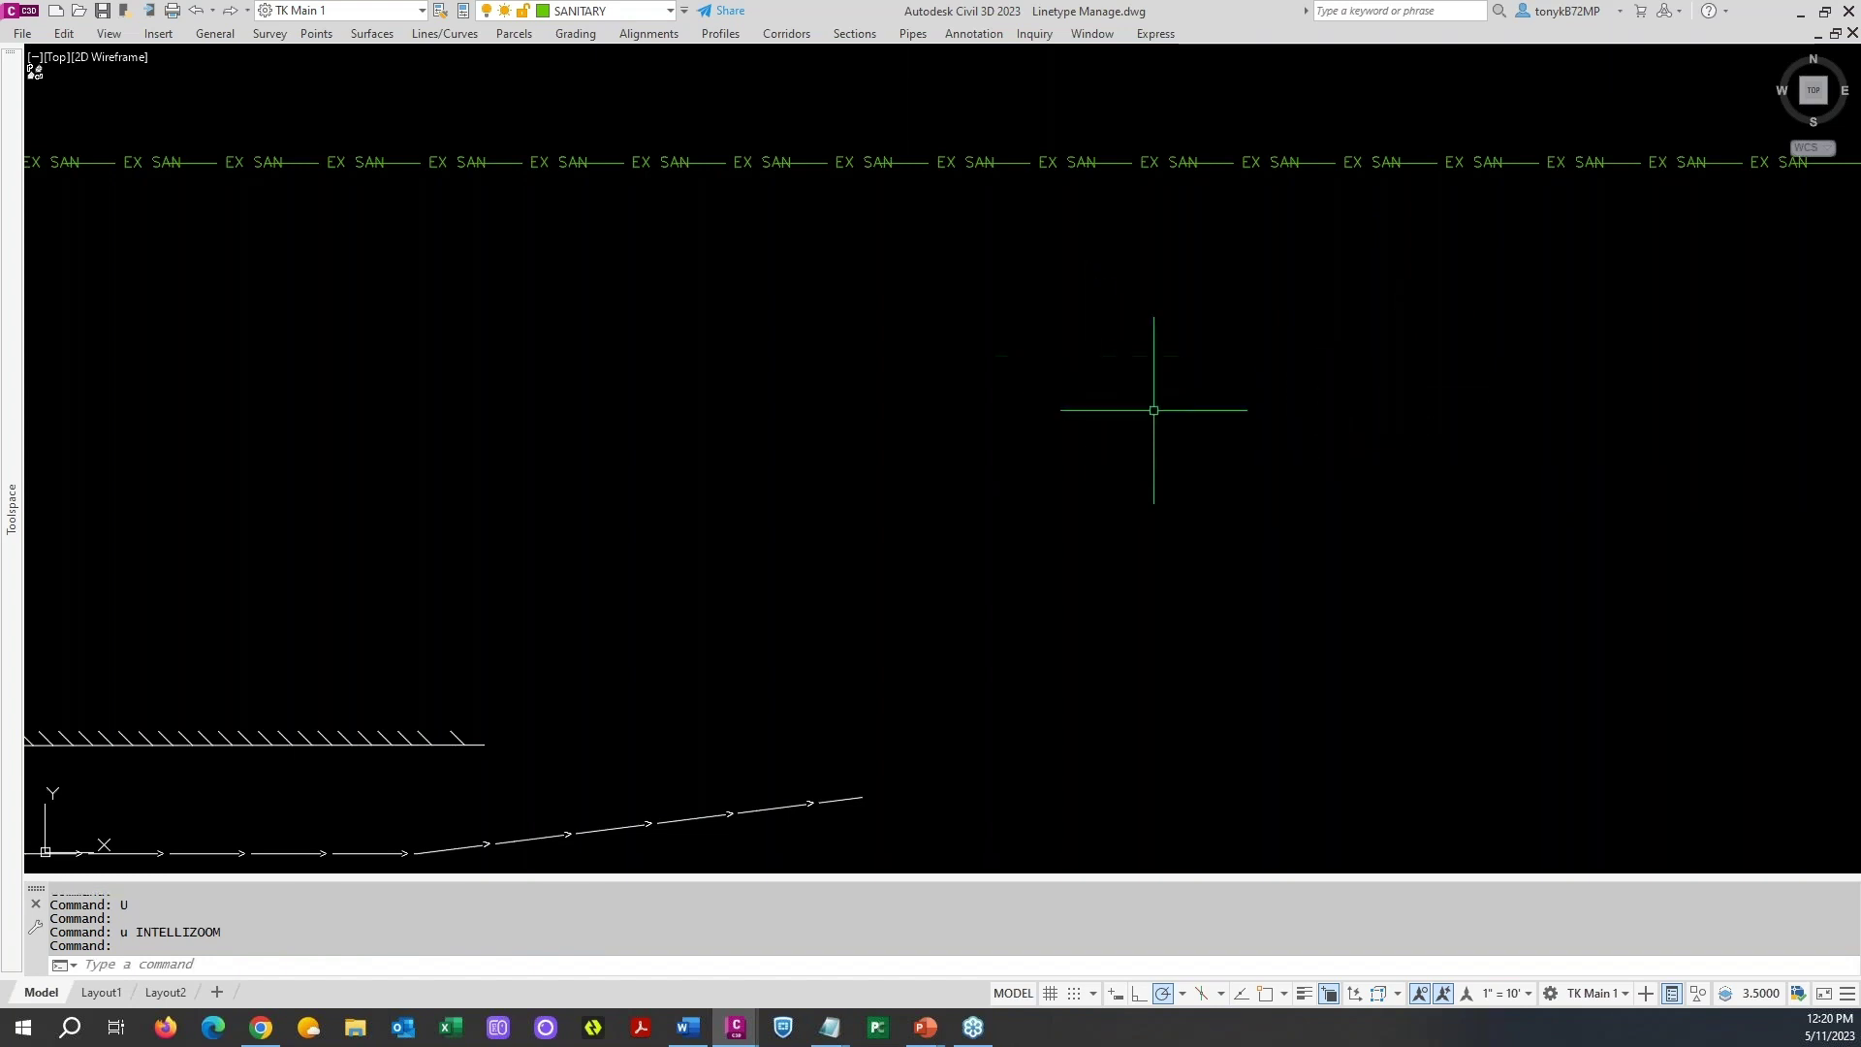
key("Escape")
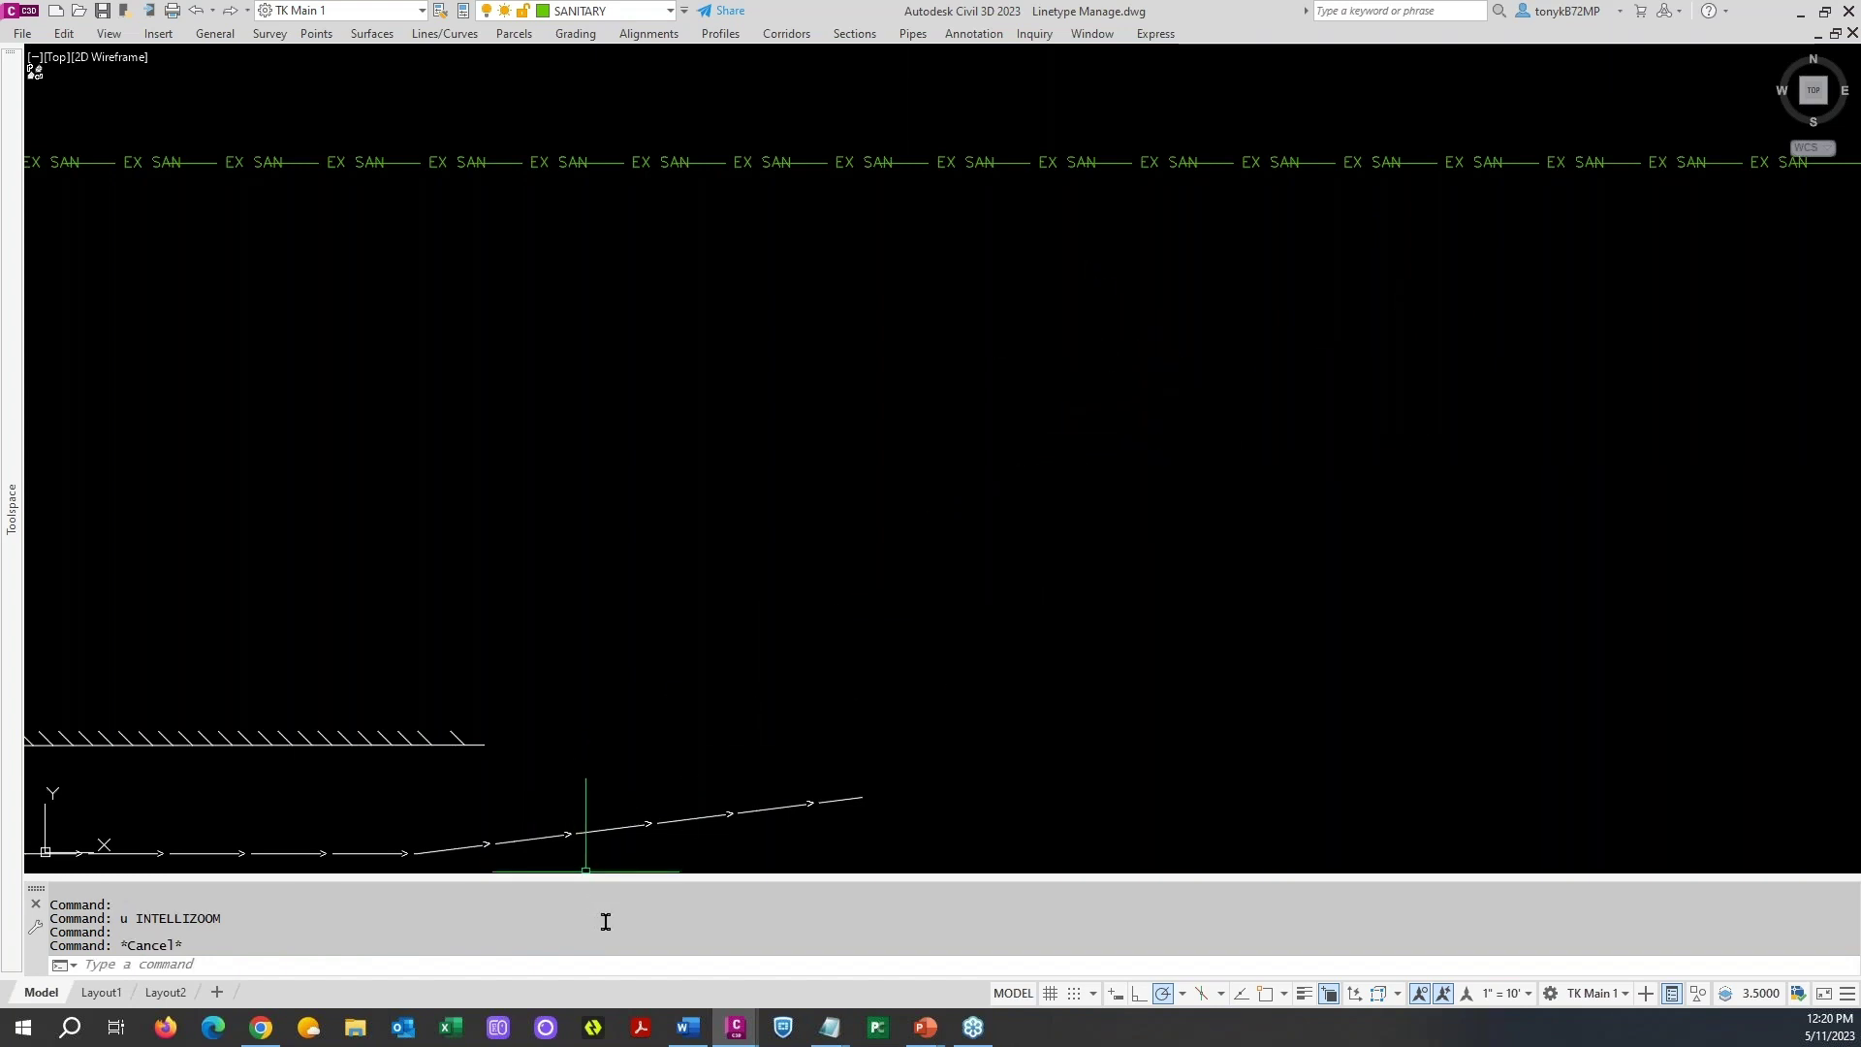
type("ribbon")
key("Return")
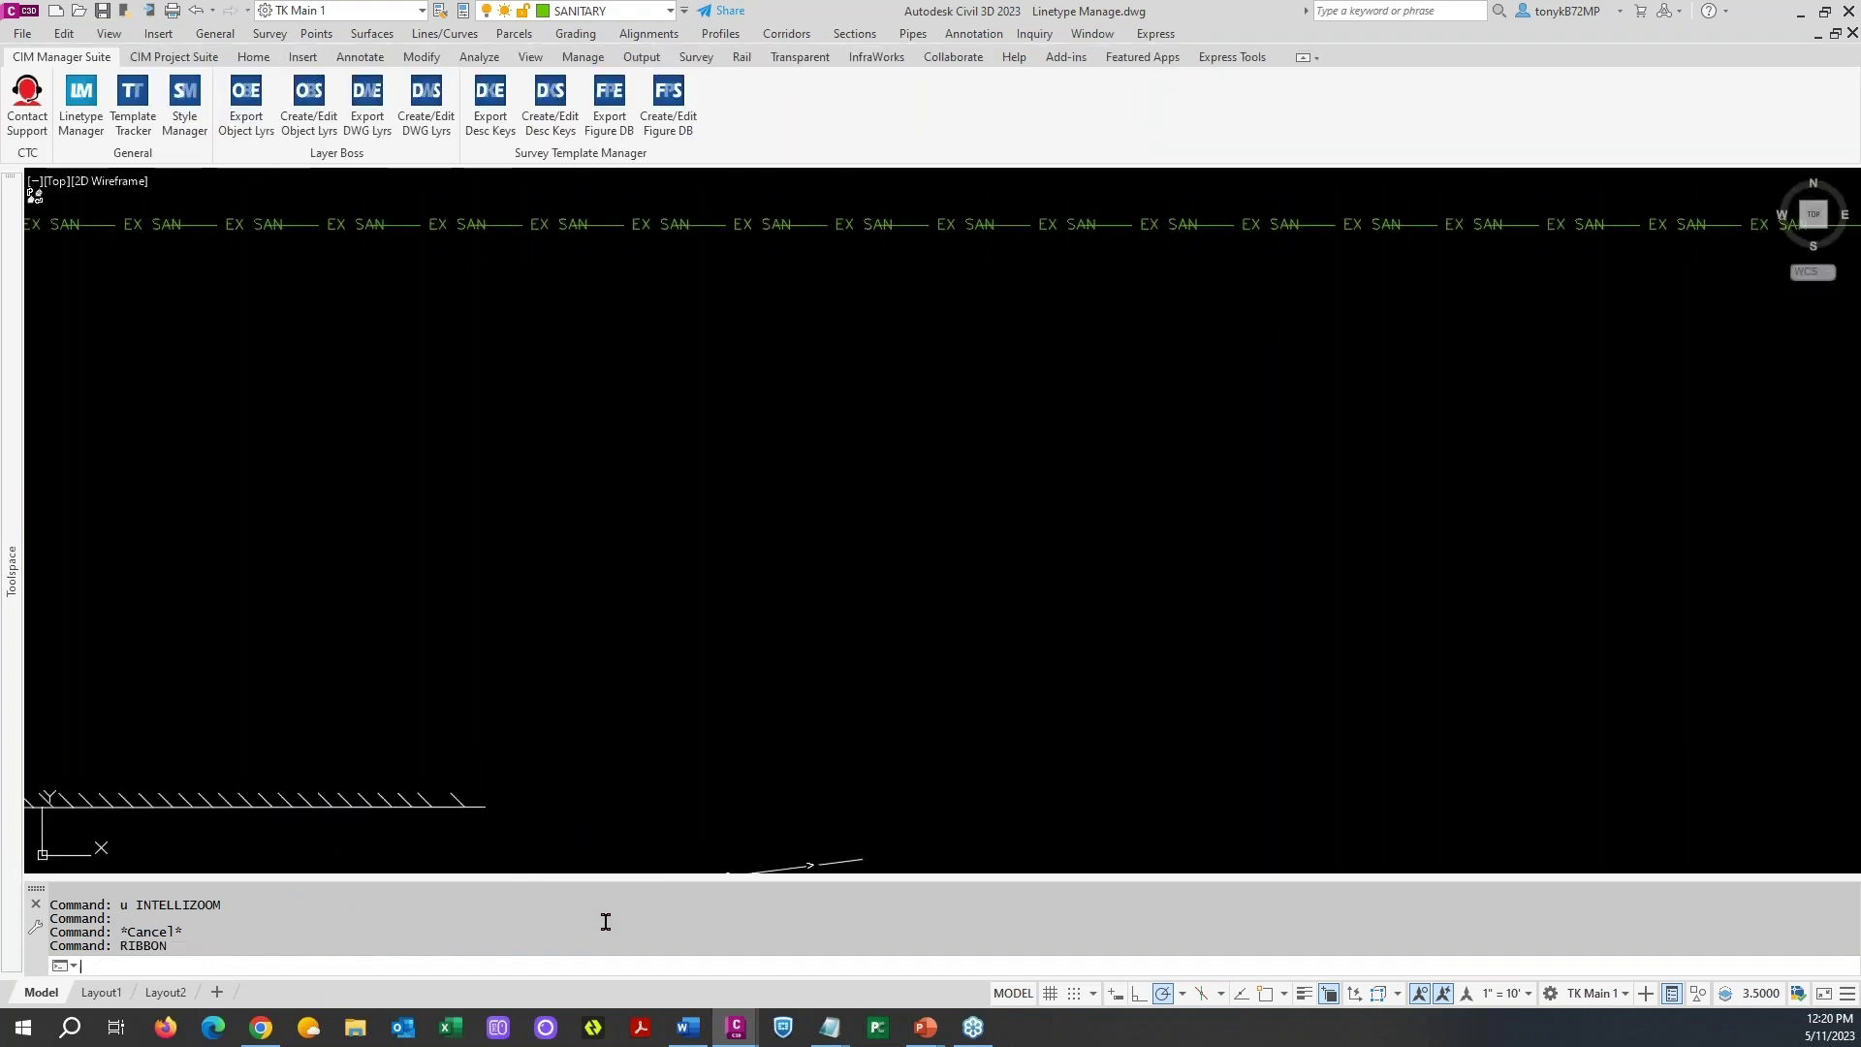
key("Escape")
key("Escape")
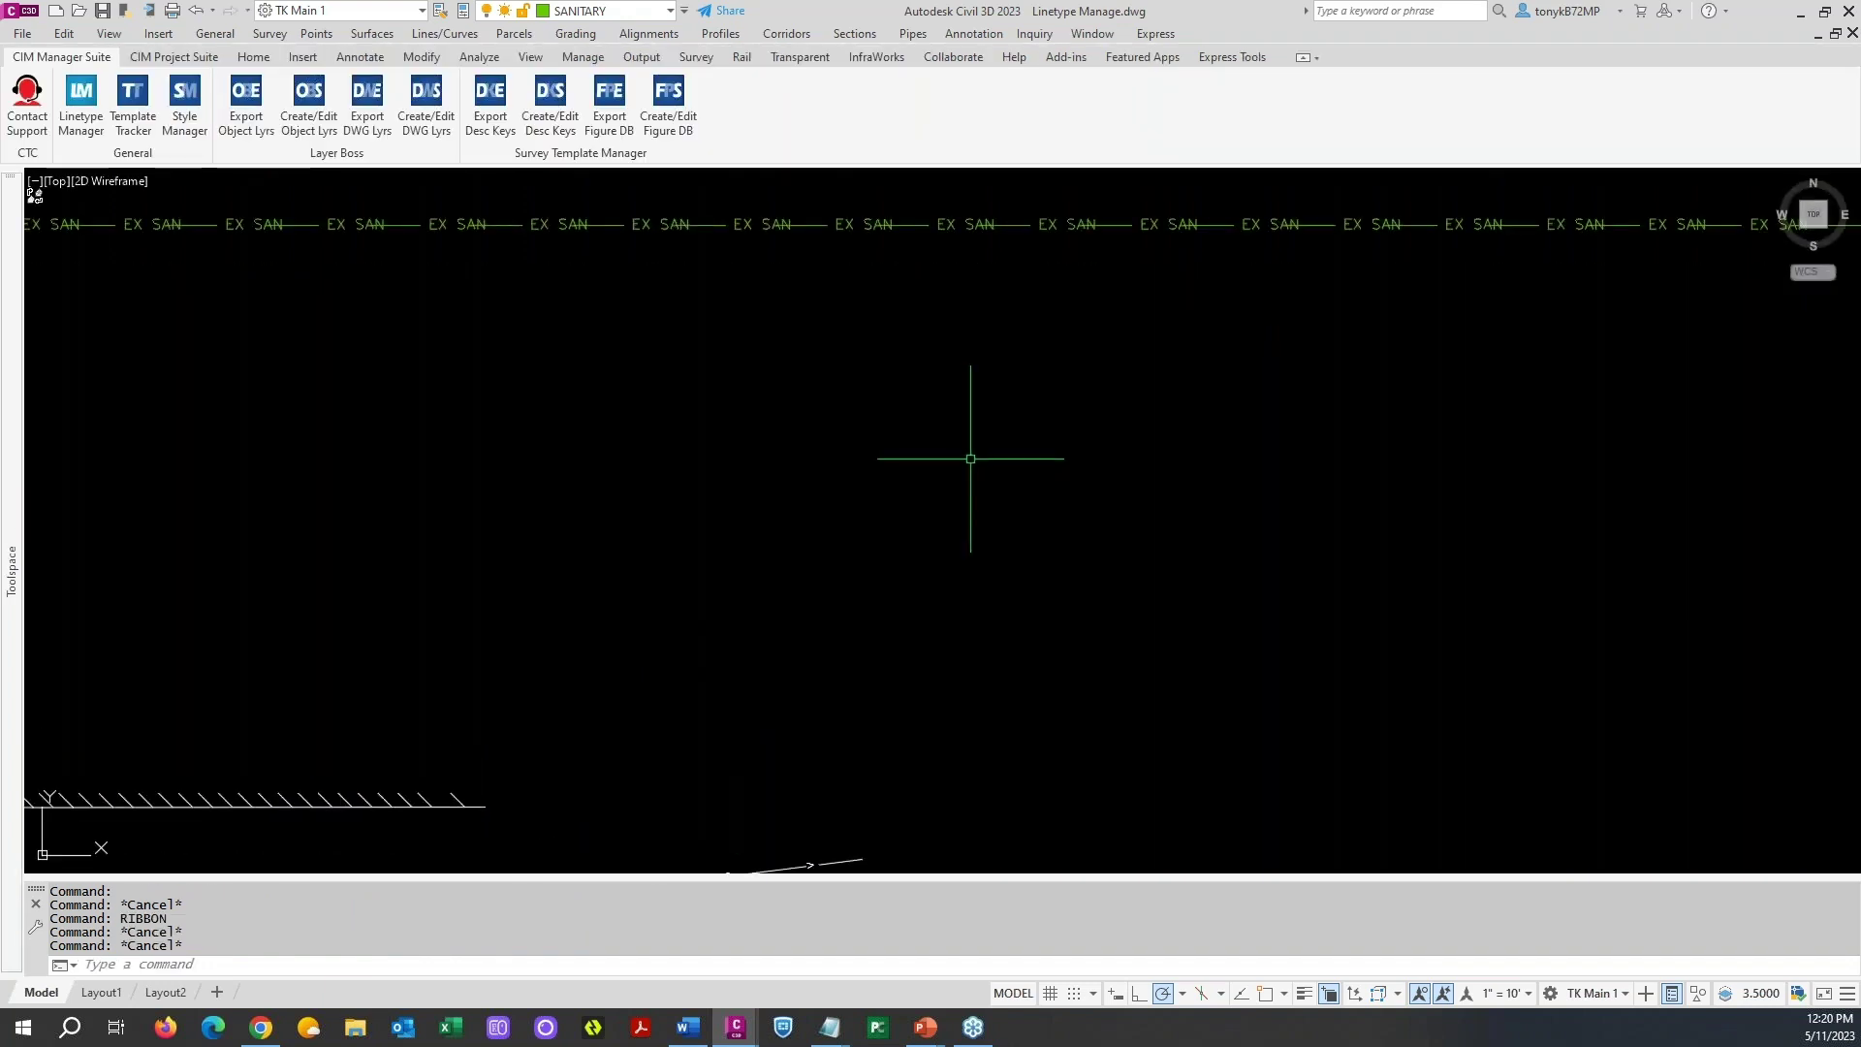
- Move the green EX SAN line straight down, closer to the hatched line of the sample linework
scroll(1094, 409, "down", 4)
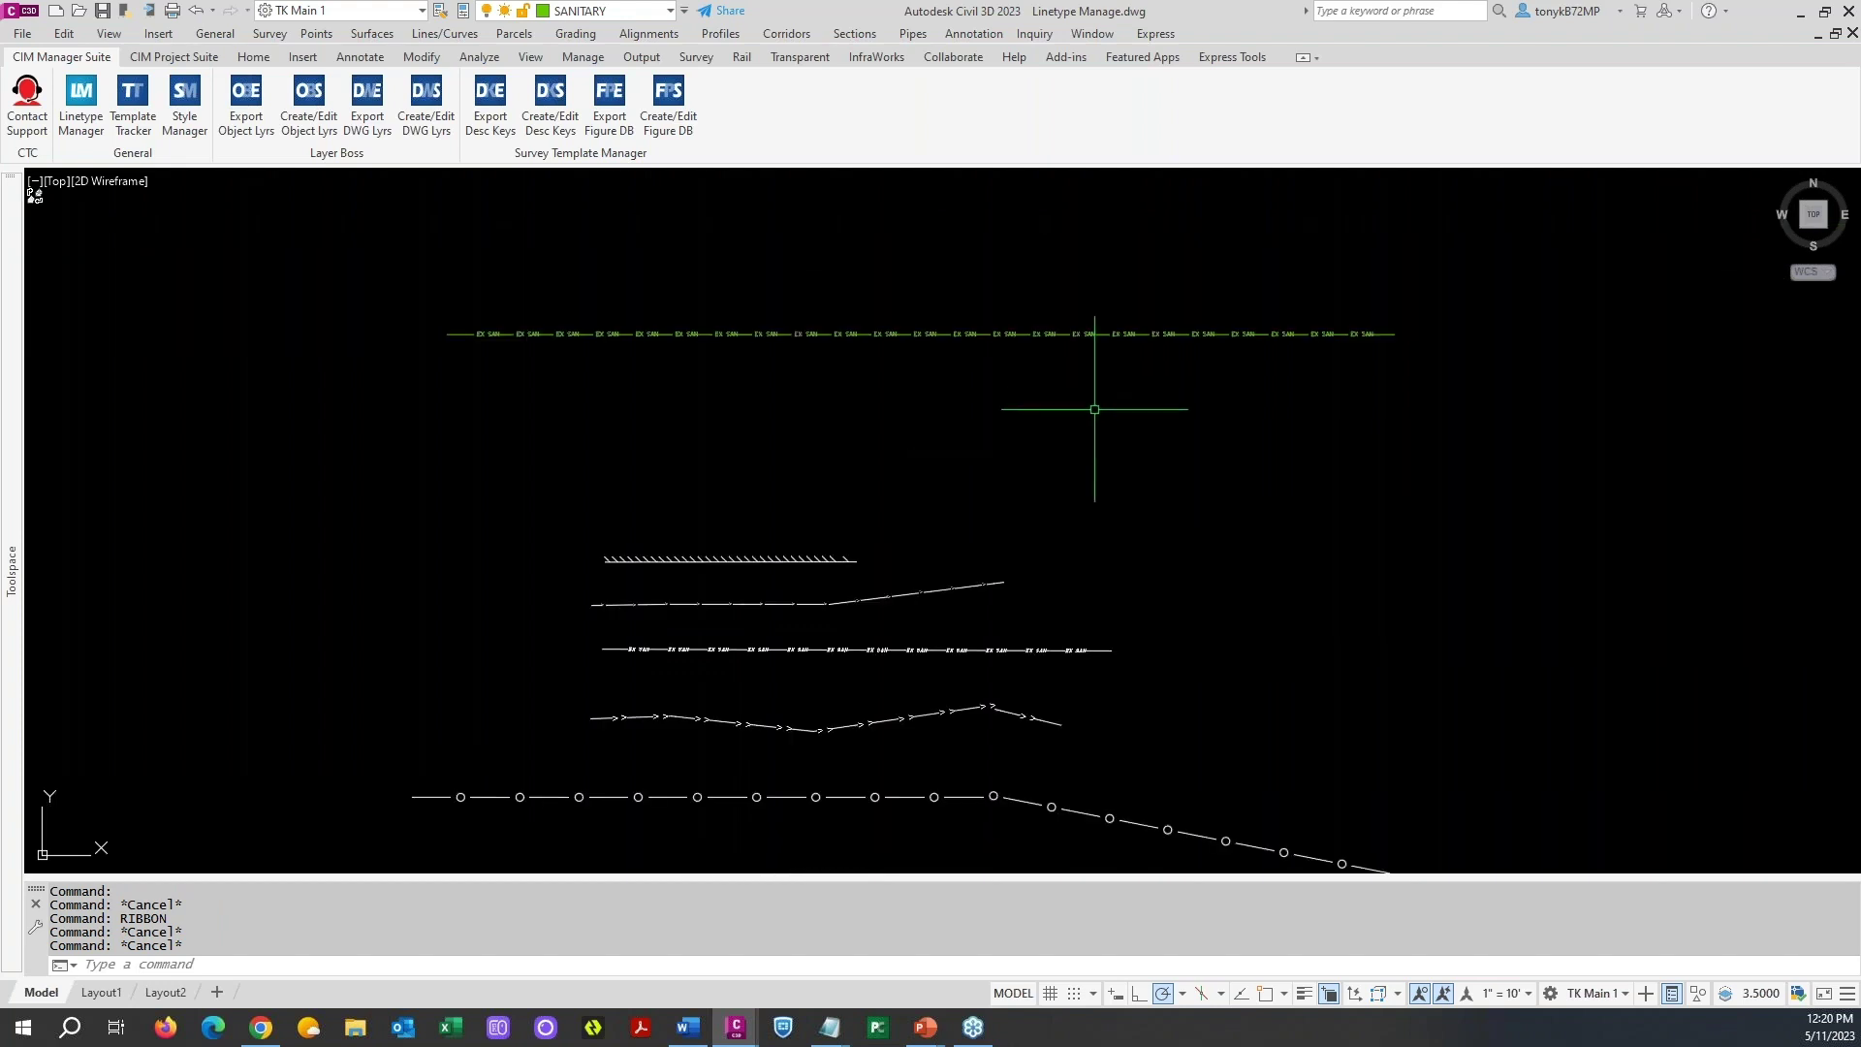
middle_click_drag(1094, 409, 1023, 337)
key("Escape")
type("m")
key("Return")
left_click(969, 297)
left_click(913, 240)
key("Return")
left_click(923, 215)
left_click(914, 333)
key("Escape")
key("Escape")
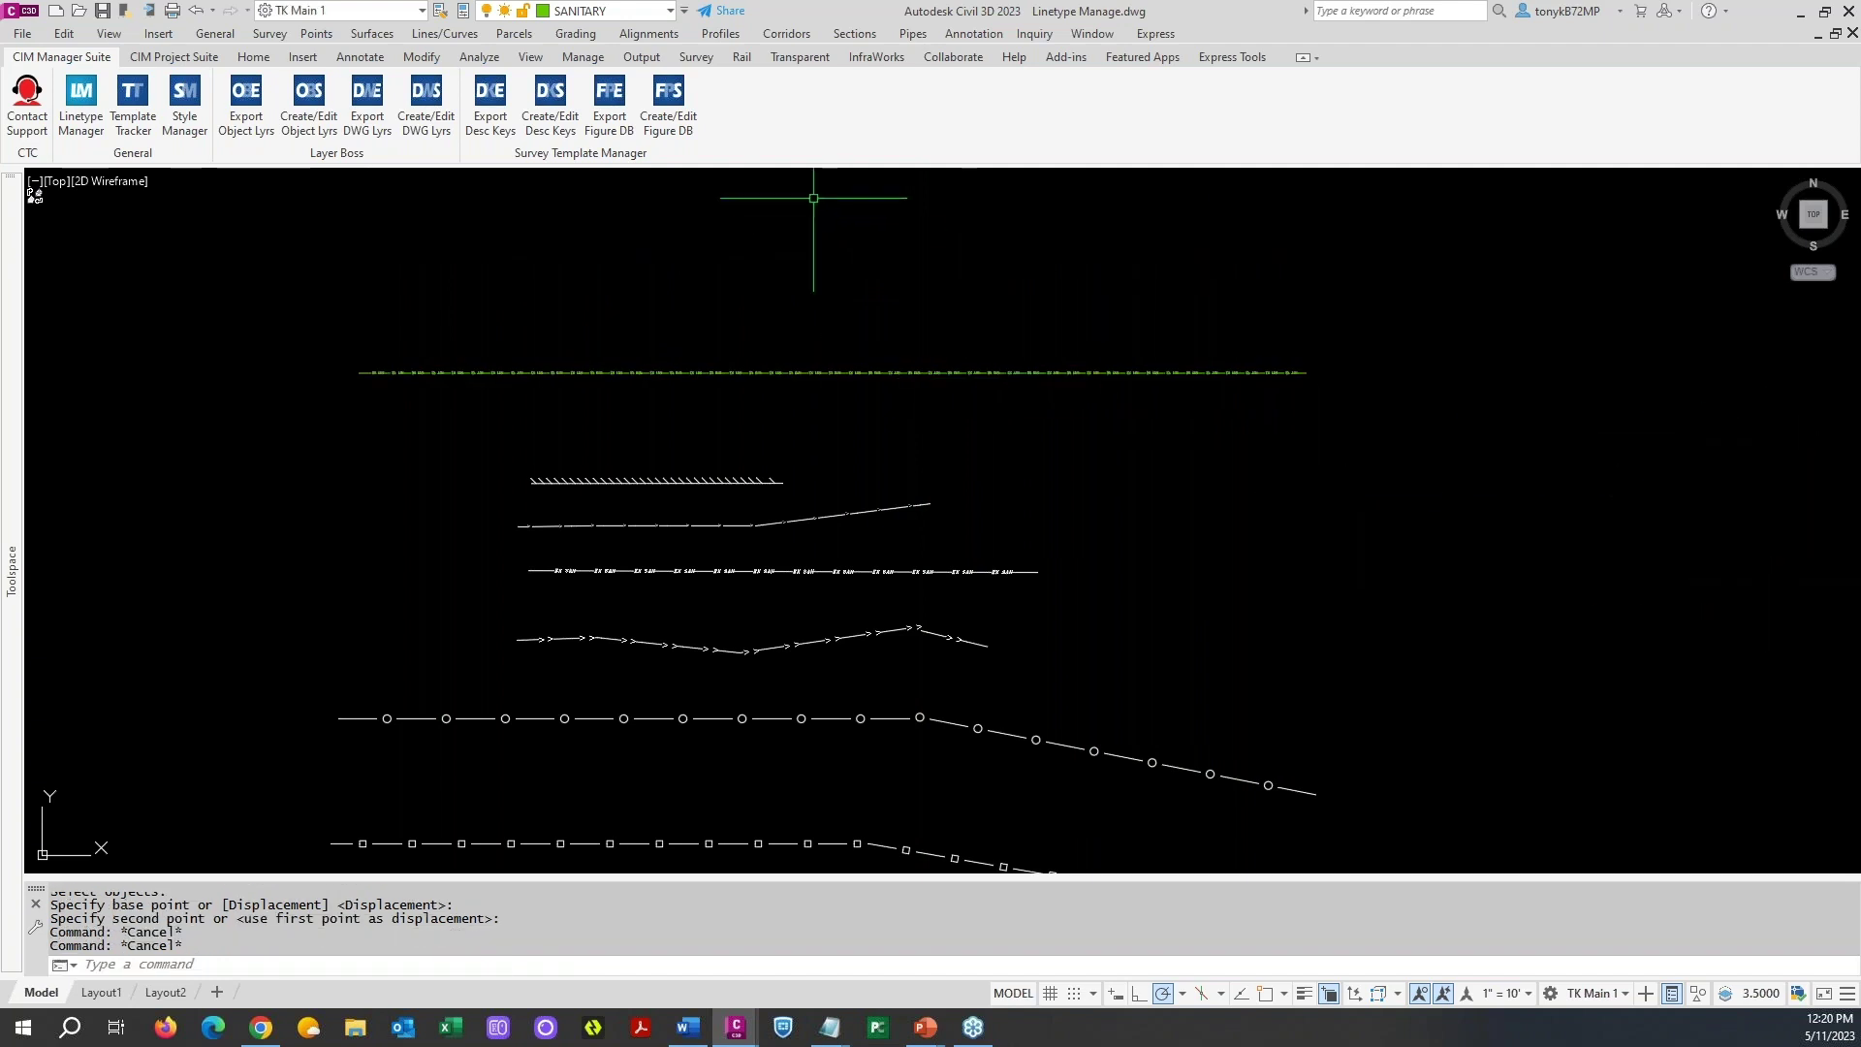
- Check the current object properties and the linetype assigned to the SANITARY layer in the layer properties
left_click(459, 12)
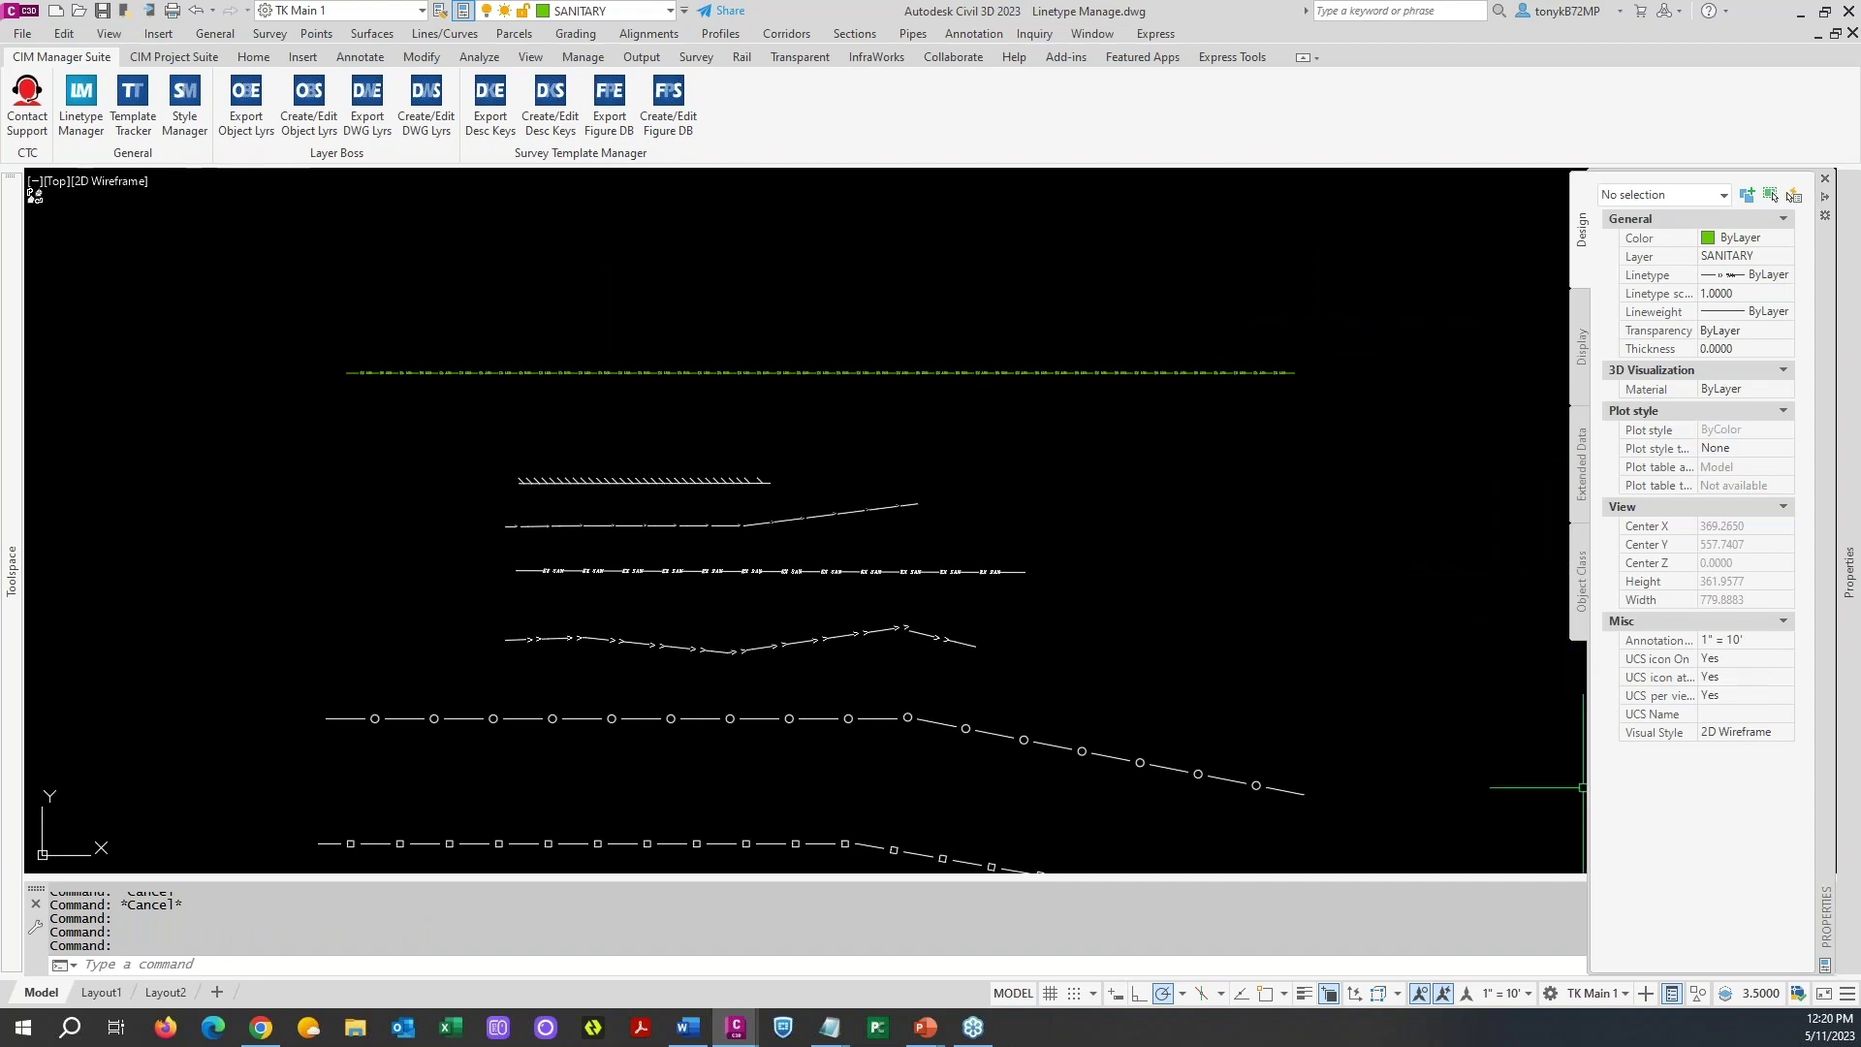
key("ctrl+1")
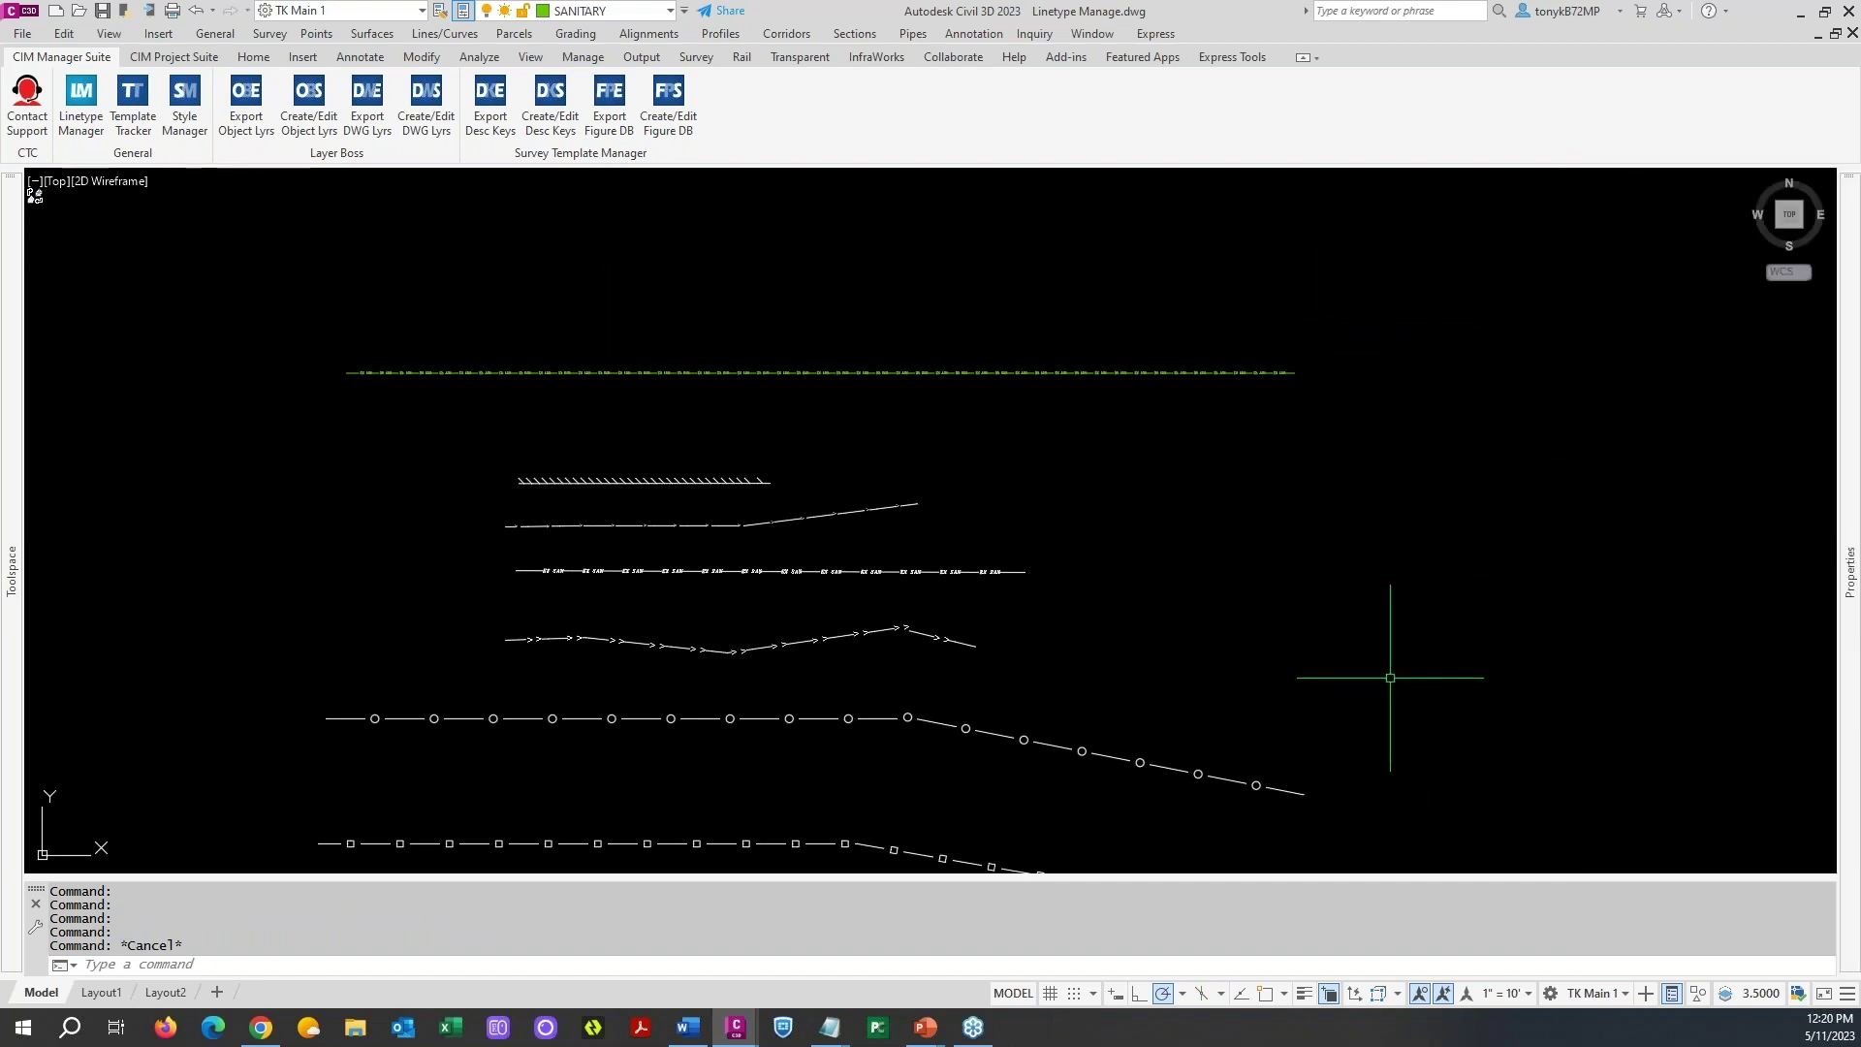
type("LA")
key("Return")
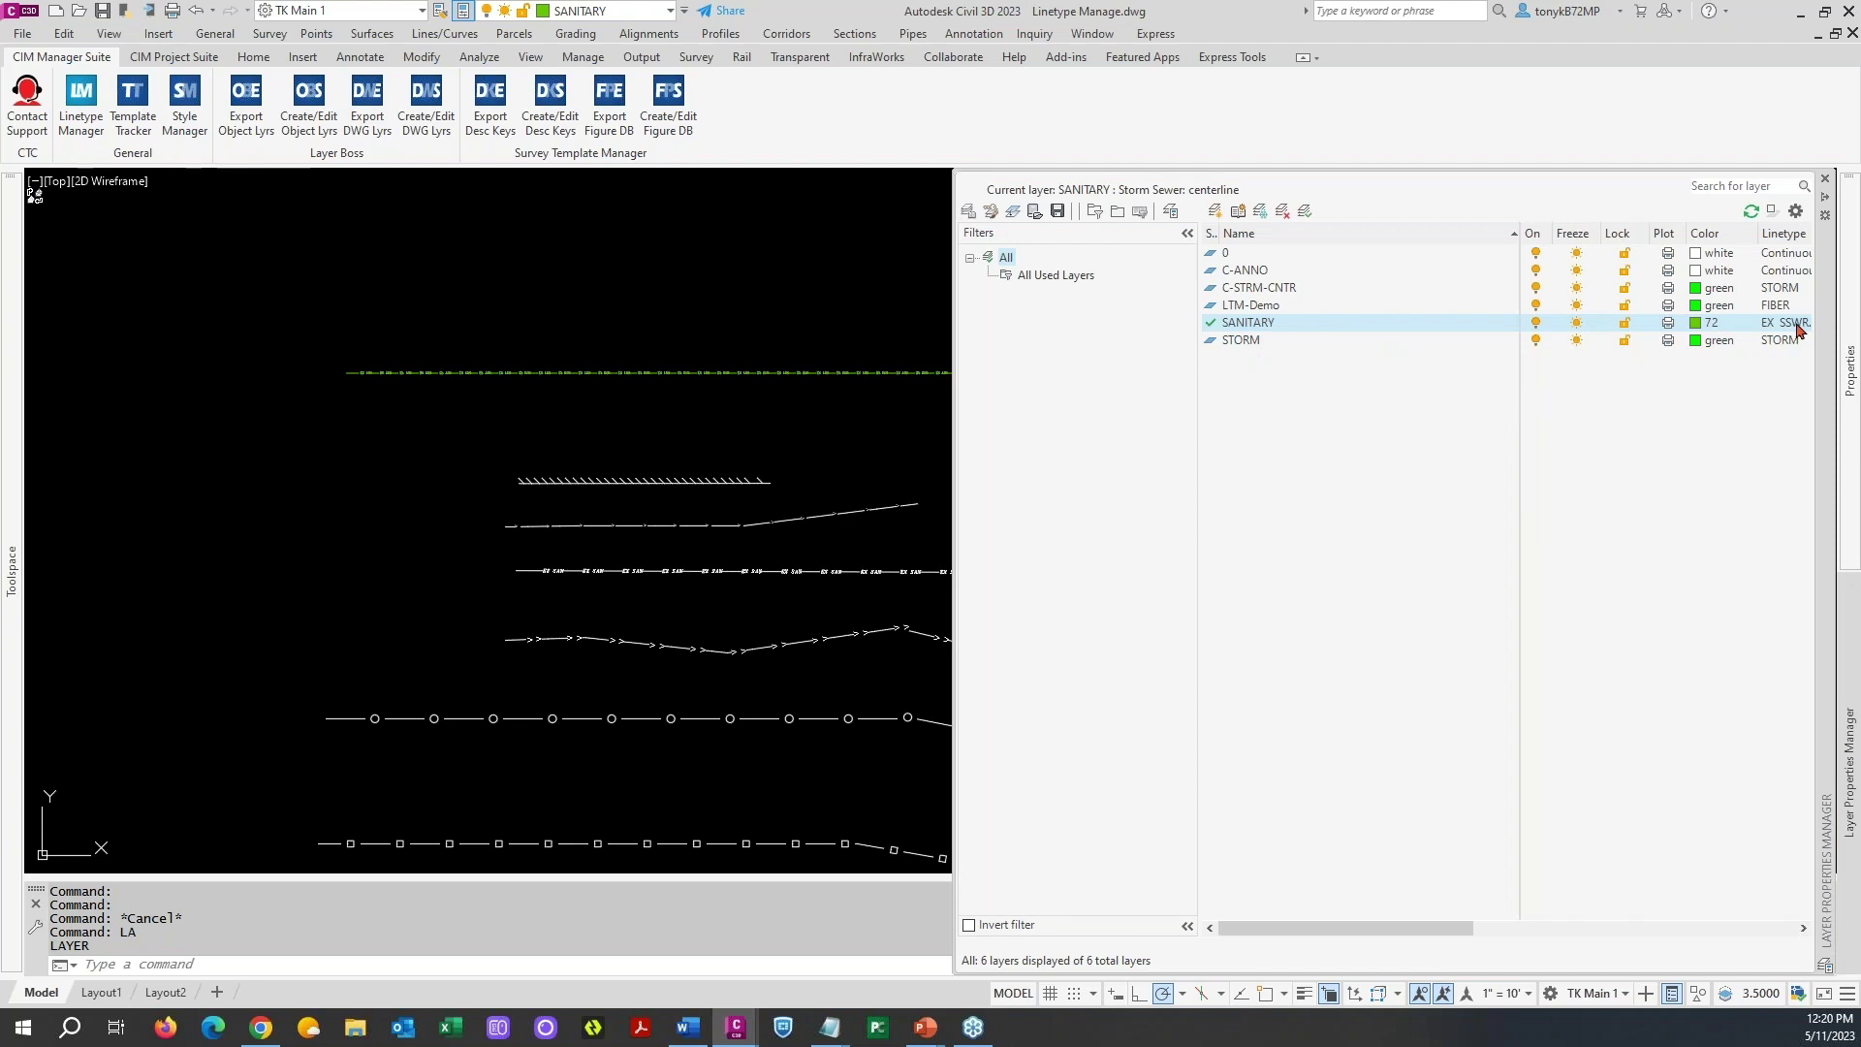
left_click(901, 295)
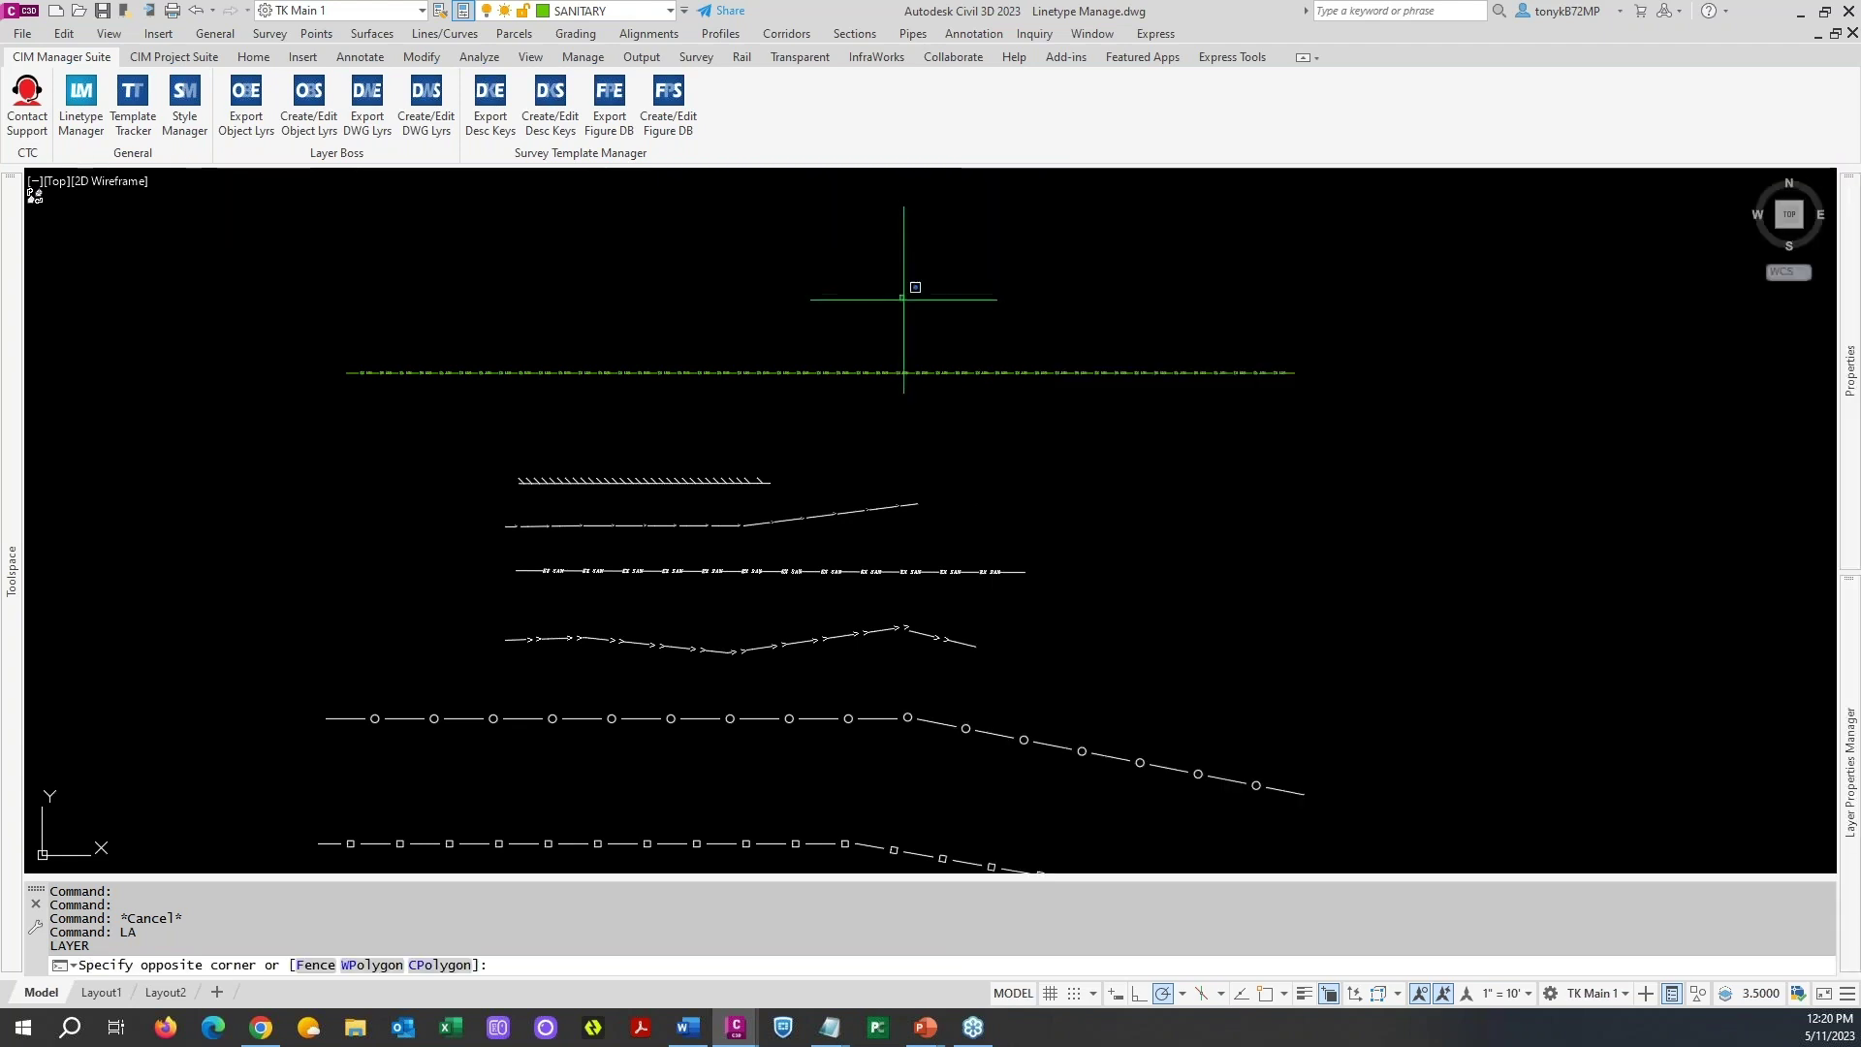
key("Escape")
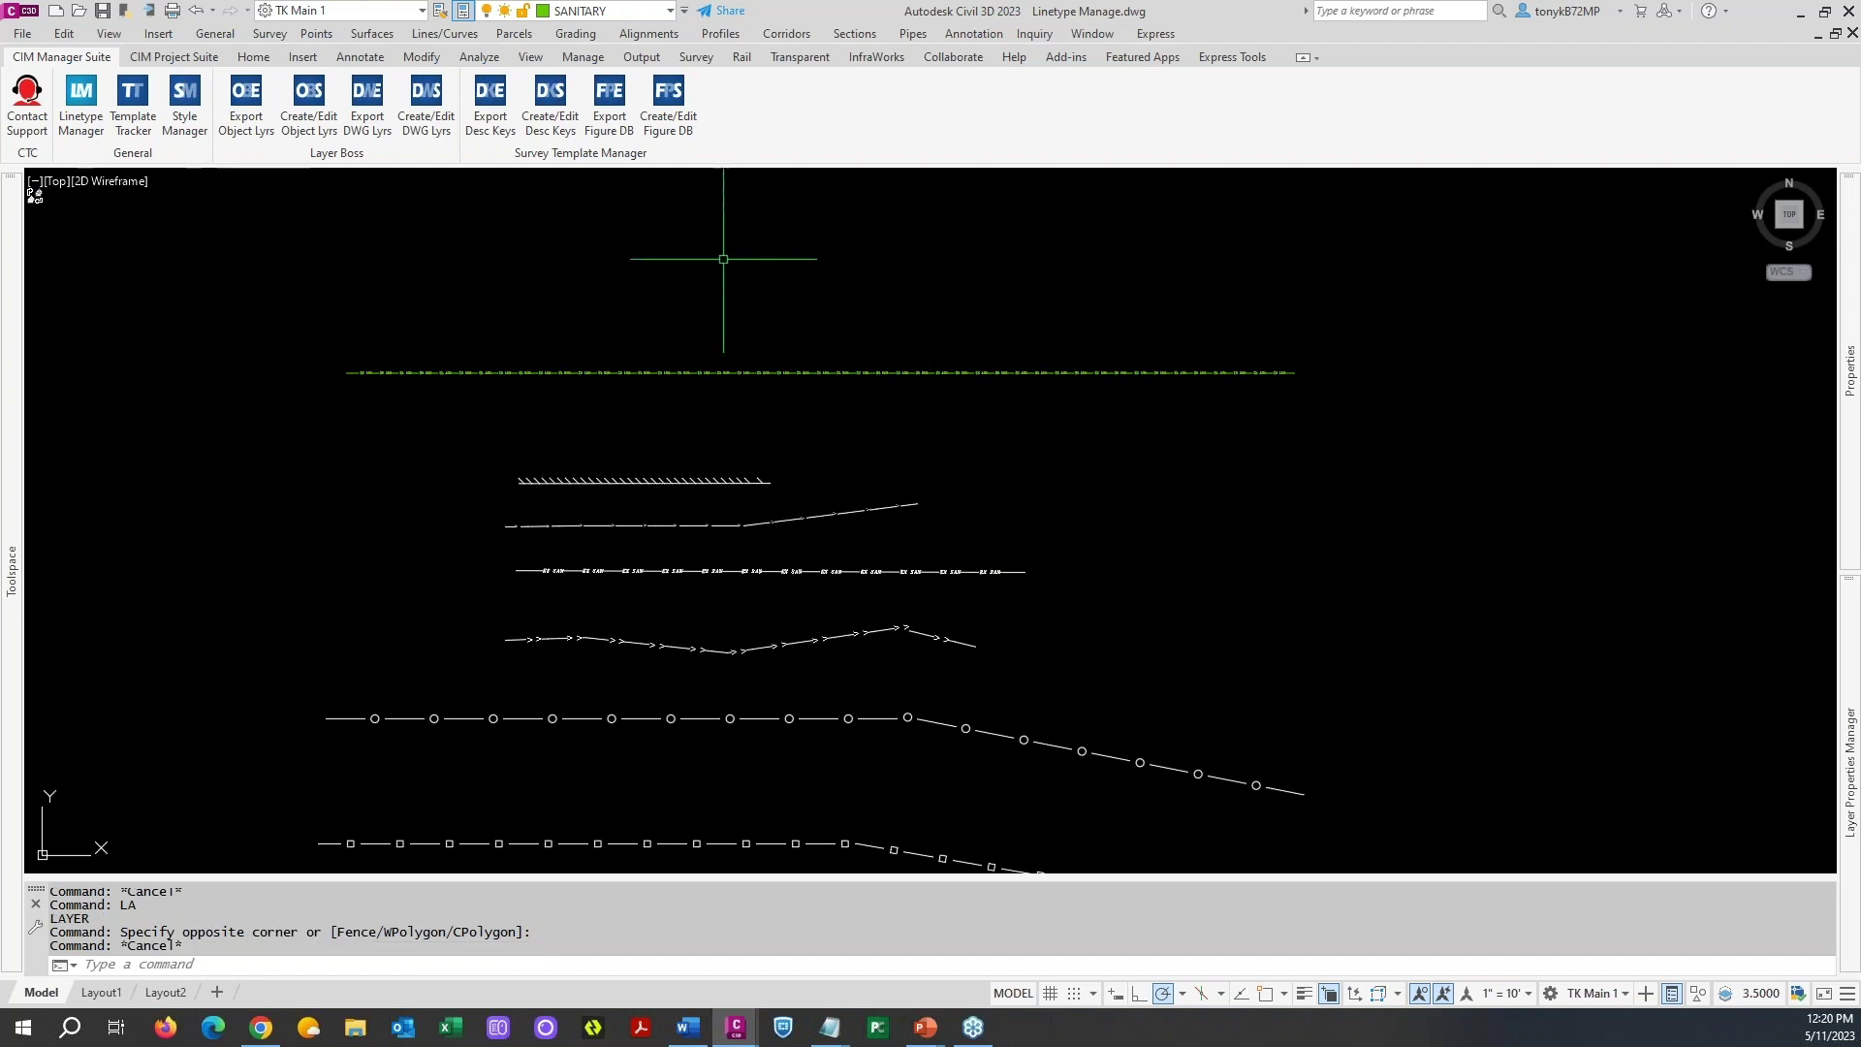
- Open Linetype Manager, filter the linetype names by "st", and preview the STORM and V_UTIL-STORM linetypes
left_click(78, 108)
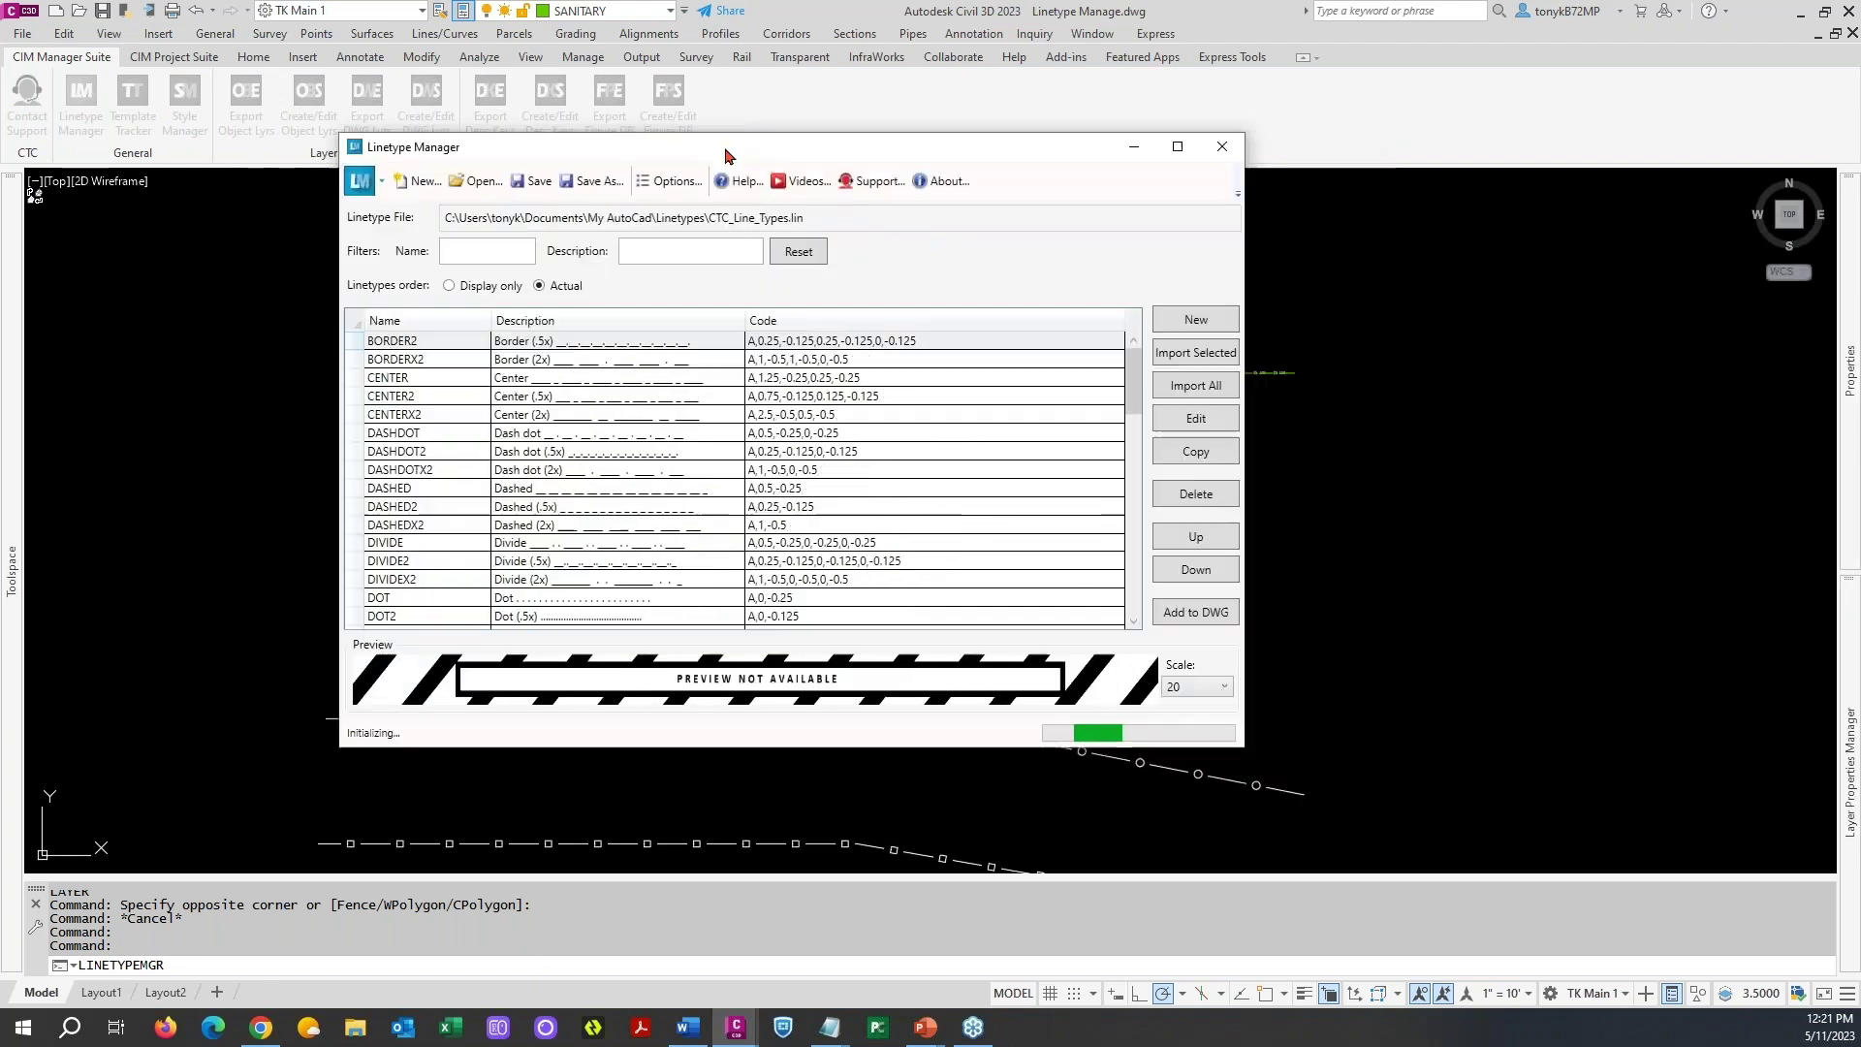
left_click_drag(725, 155, 648, 136)
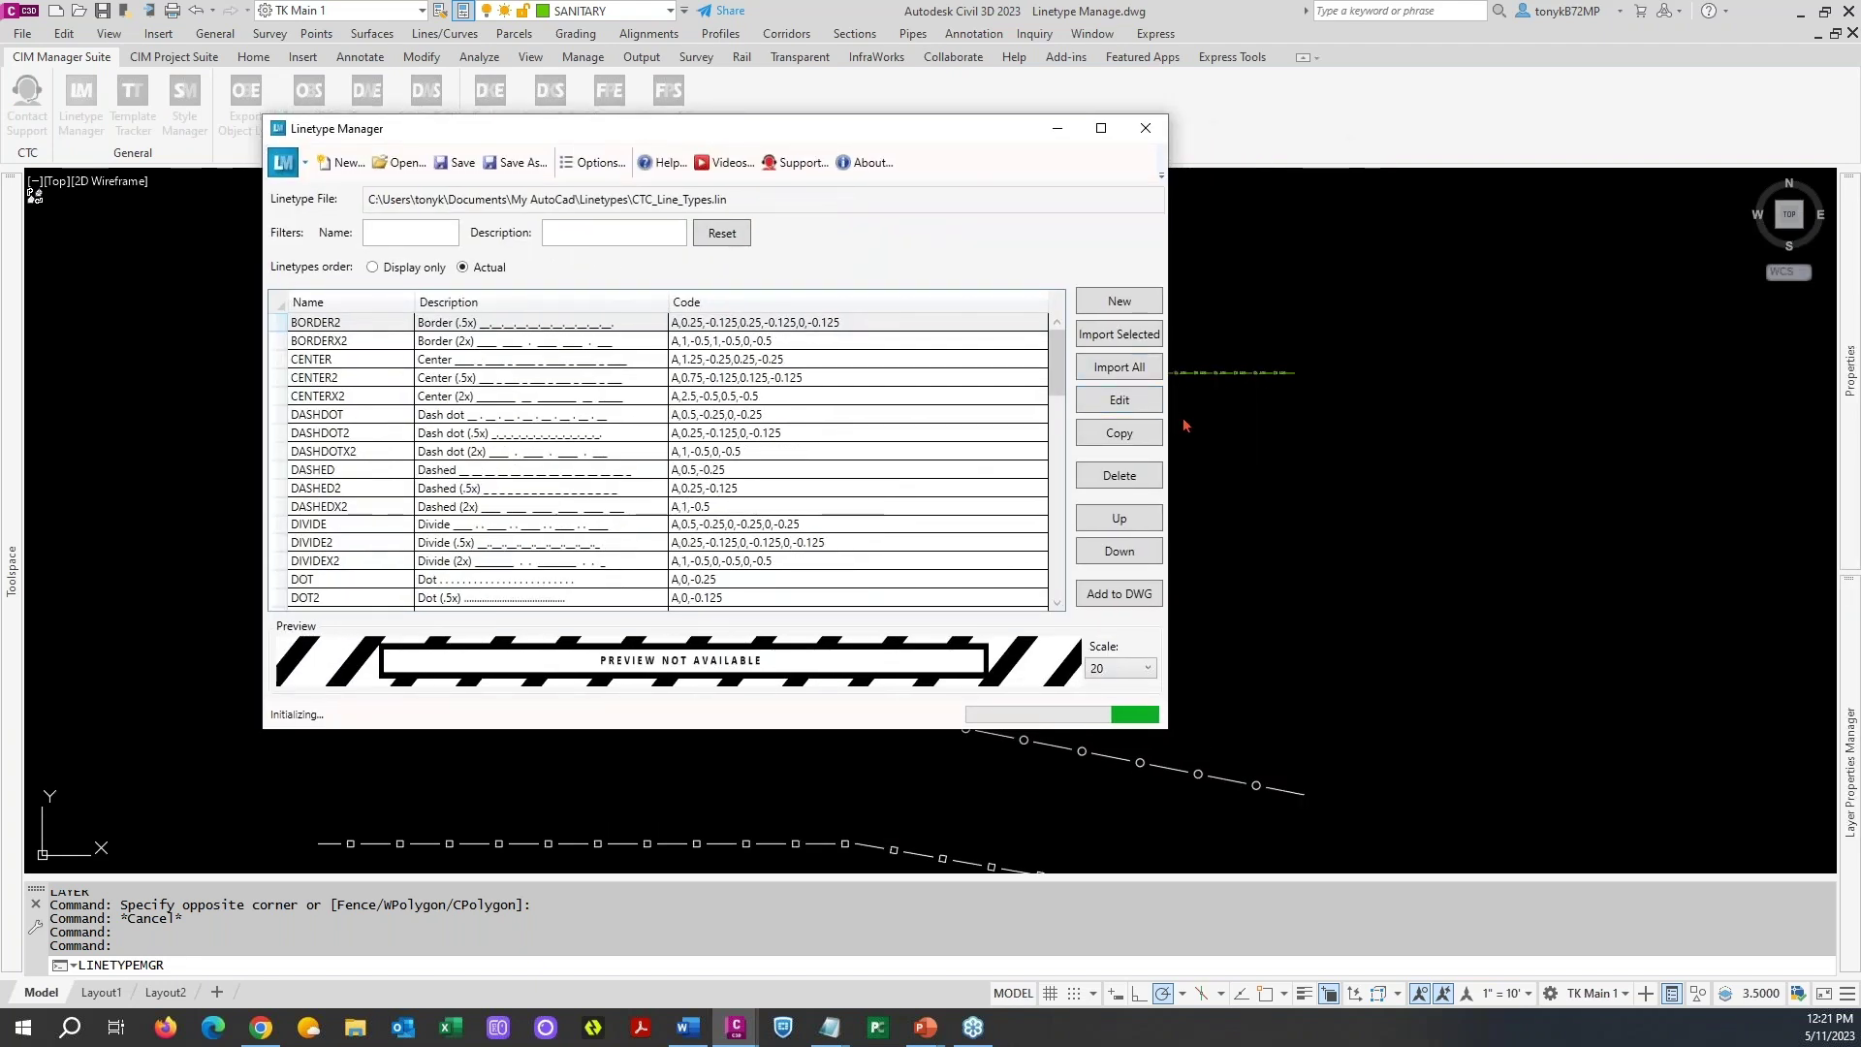
left_click_drag(1056, 364, 1057, 516)
left_click(383, 230)
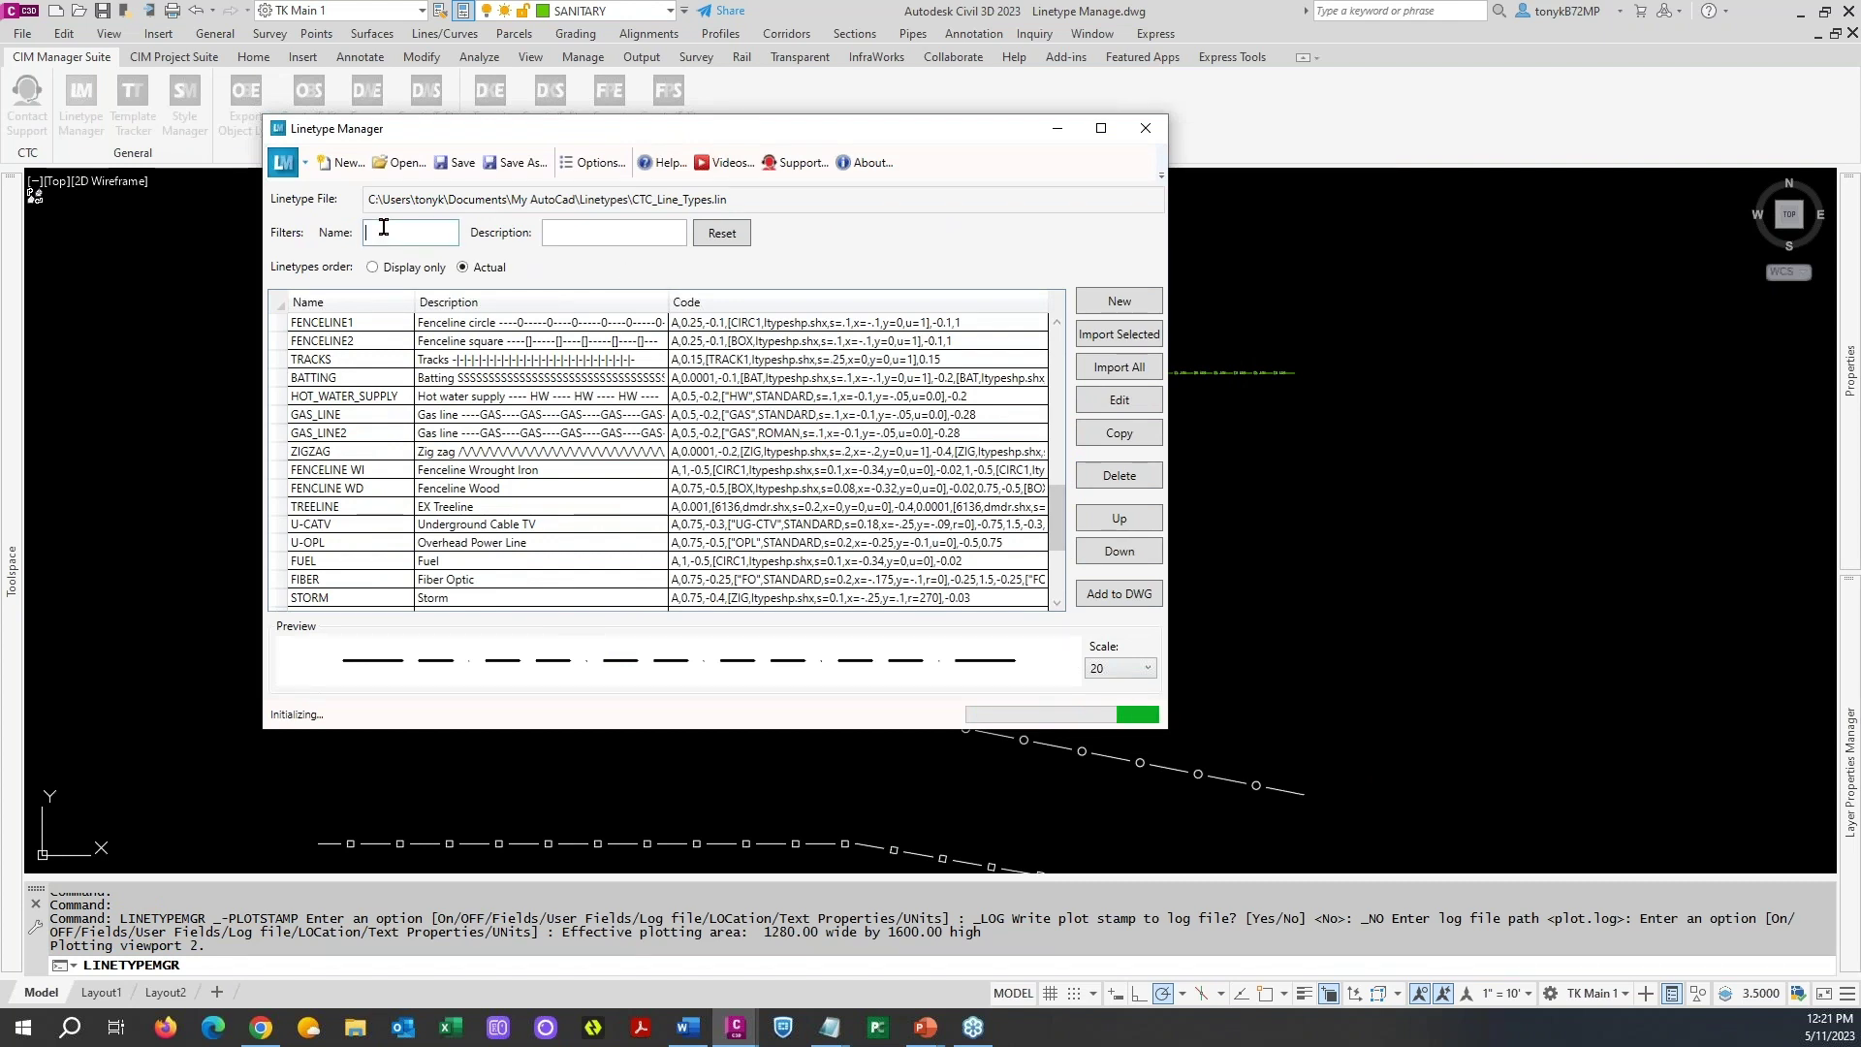
type("st")
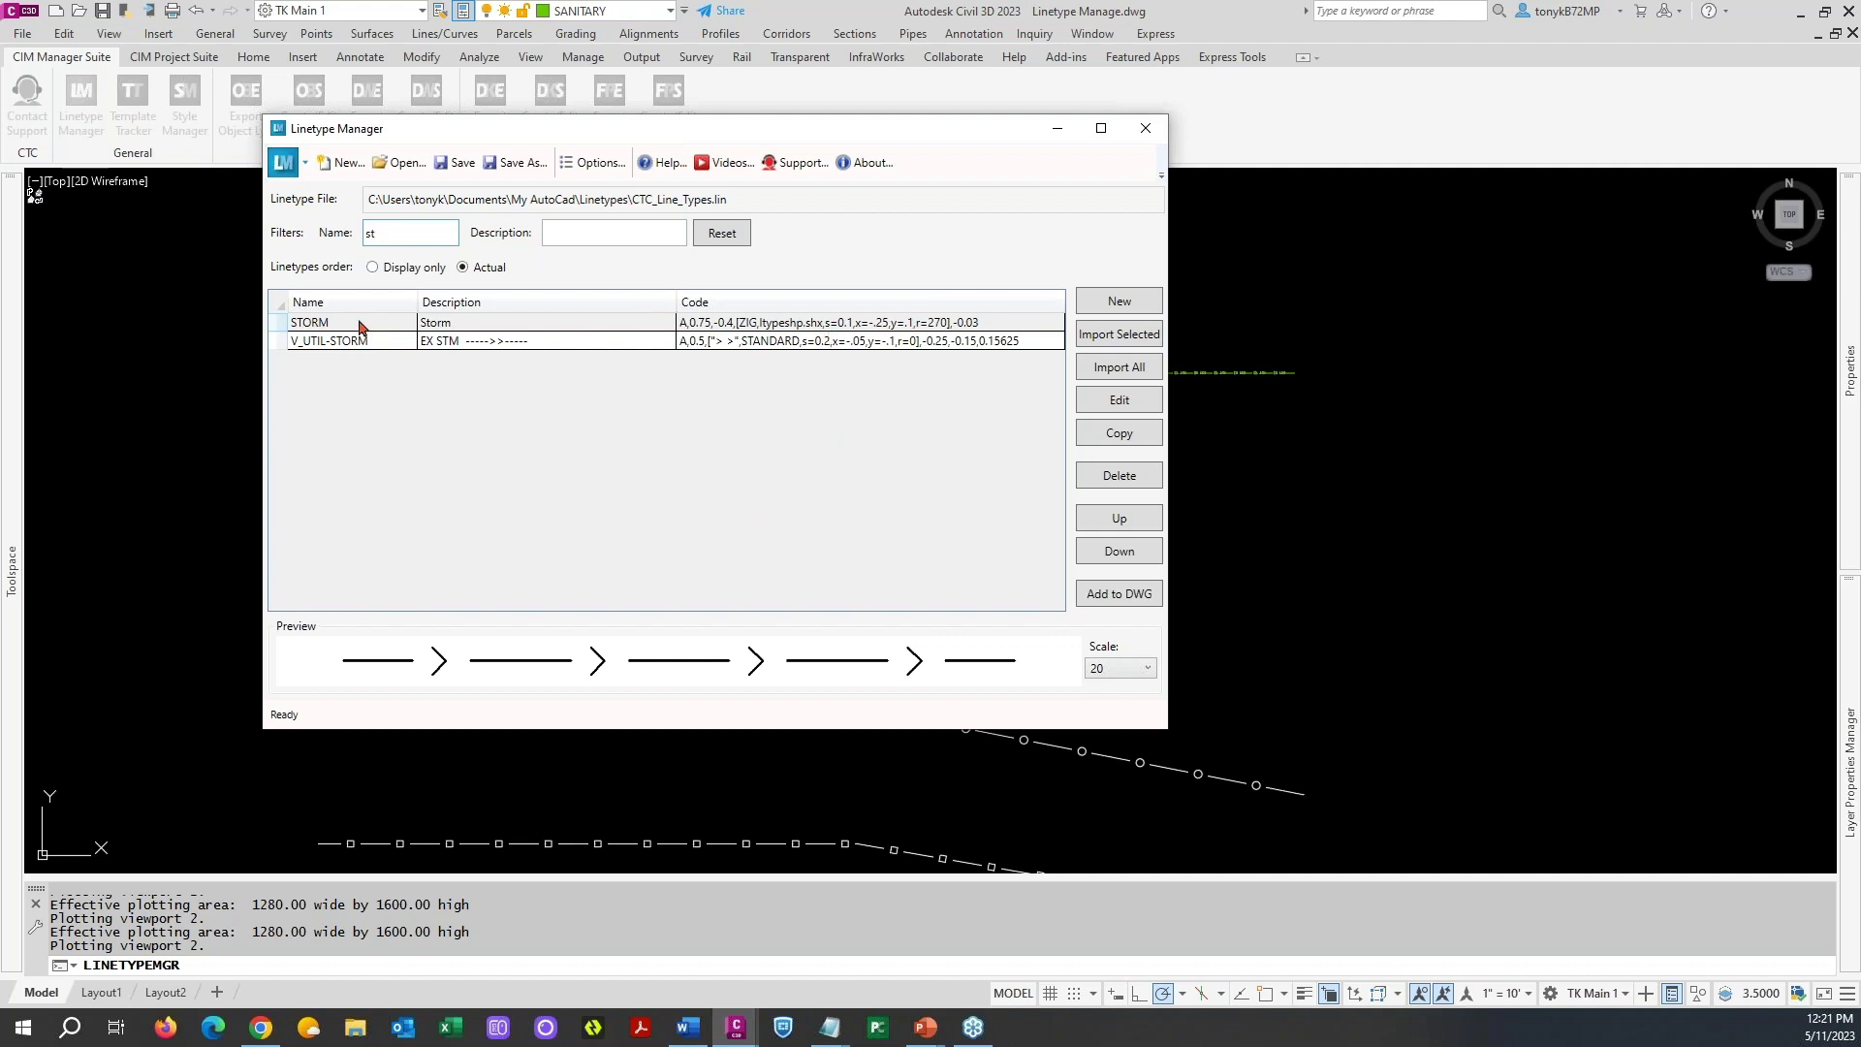
left_click(360, 326)
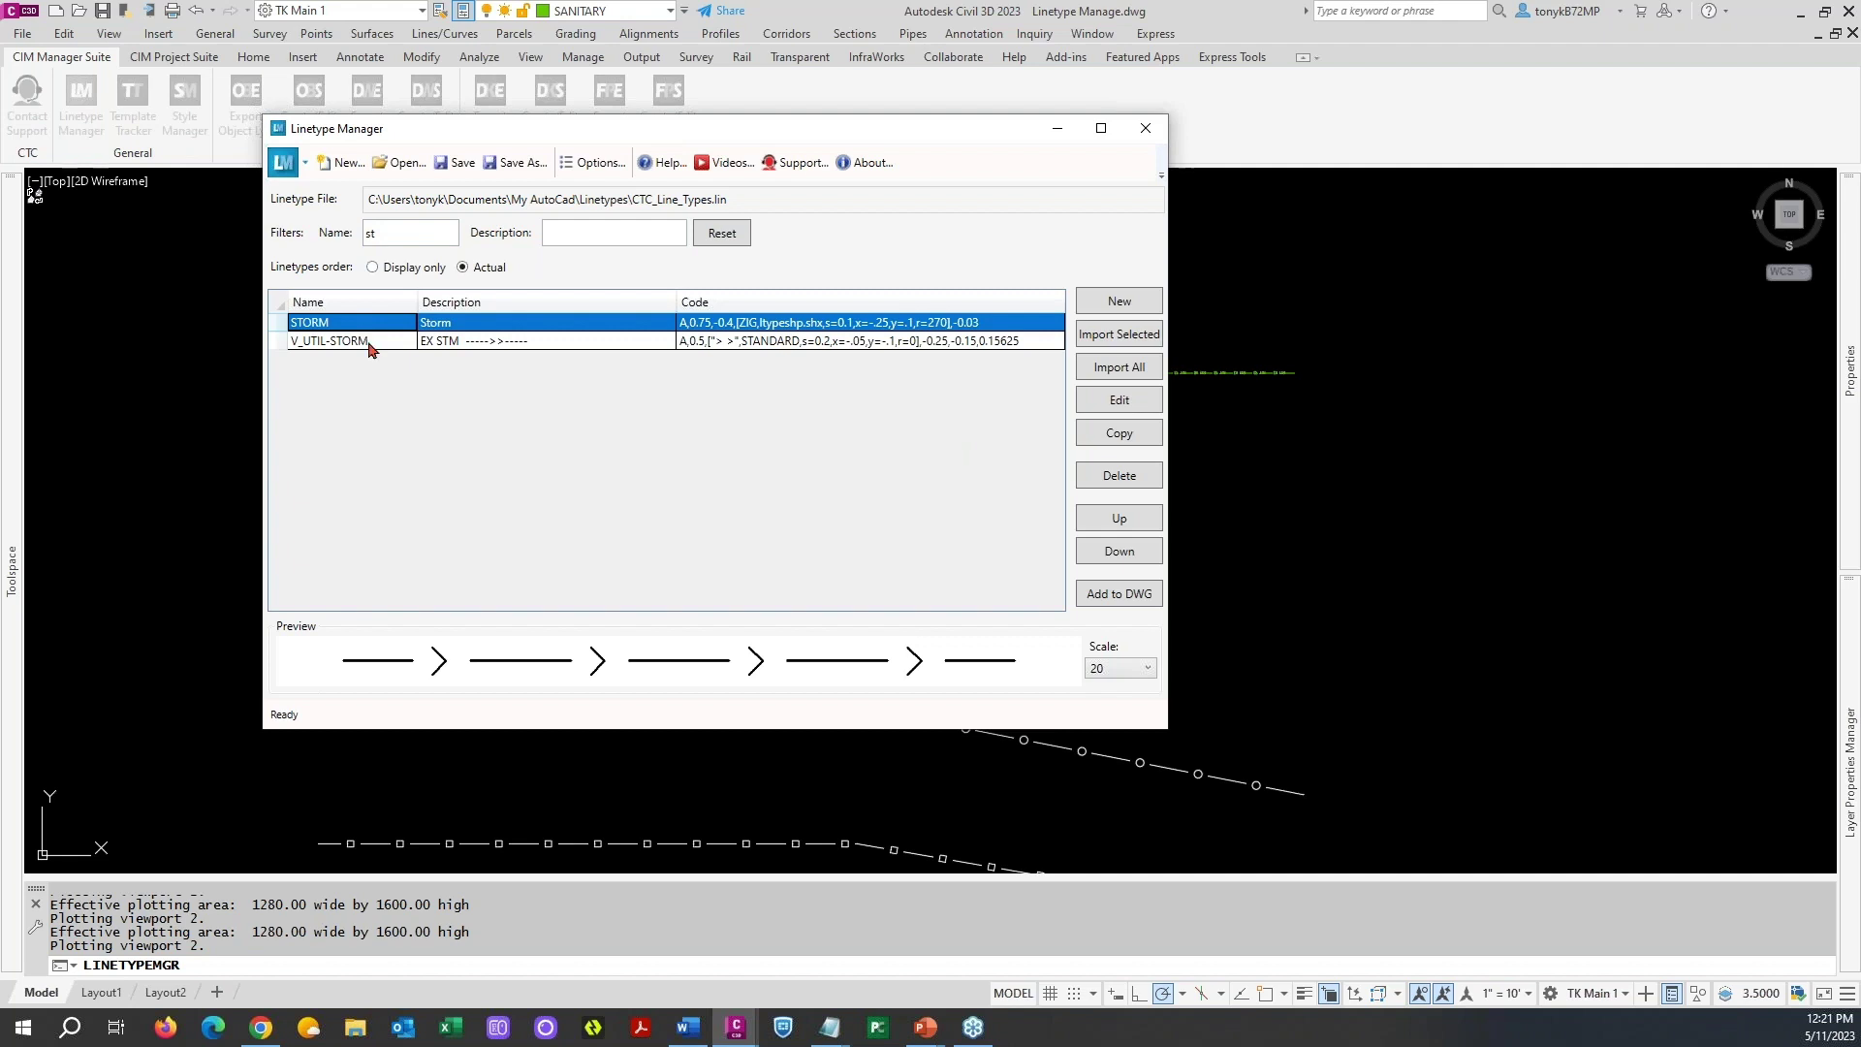
left_click(369, 342)
left_click(379, 324)
- Create a new linetype named STRM DEMO
left_click(1119, 301)
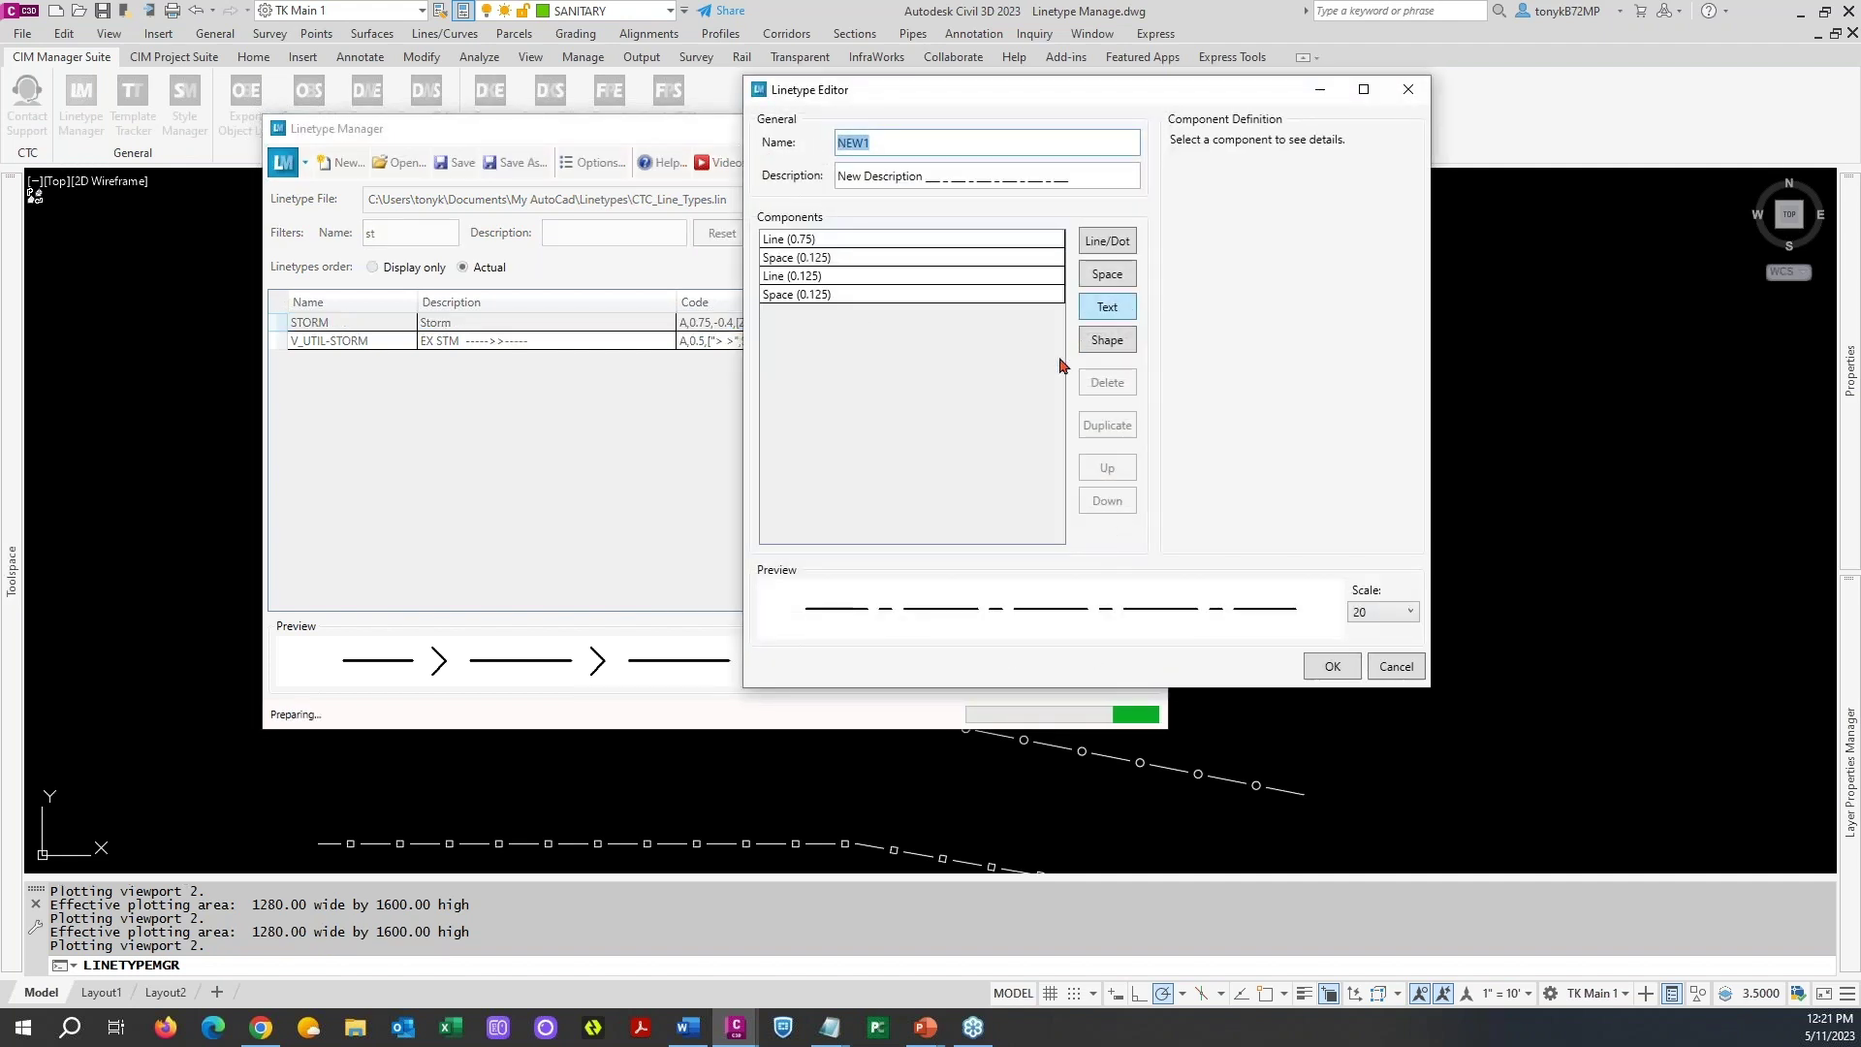
left_click_drag(1041, 92, 991, 129)
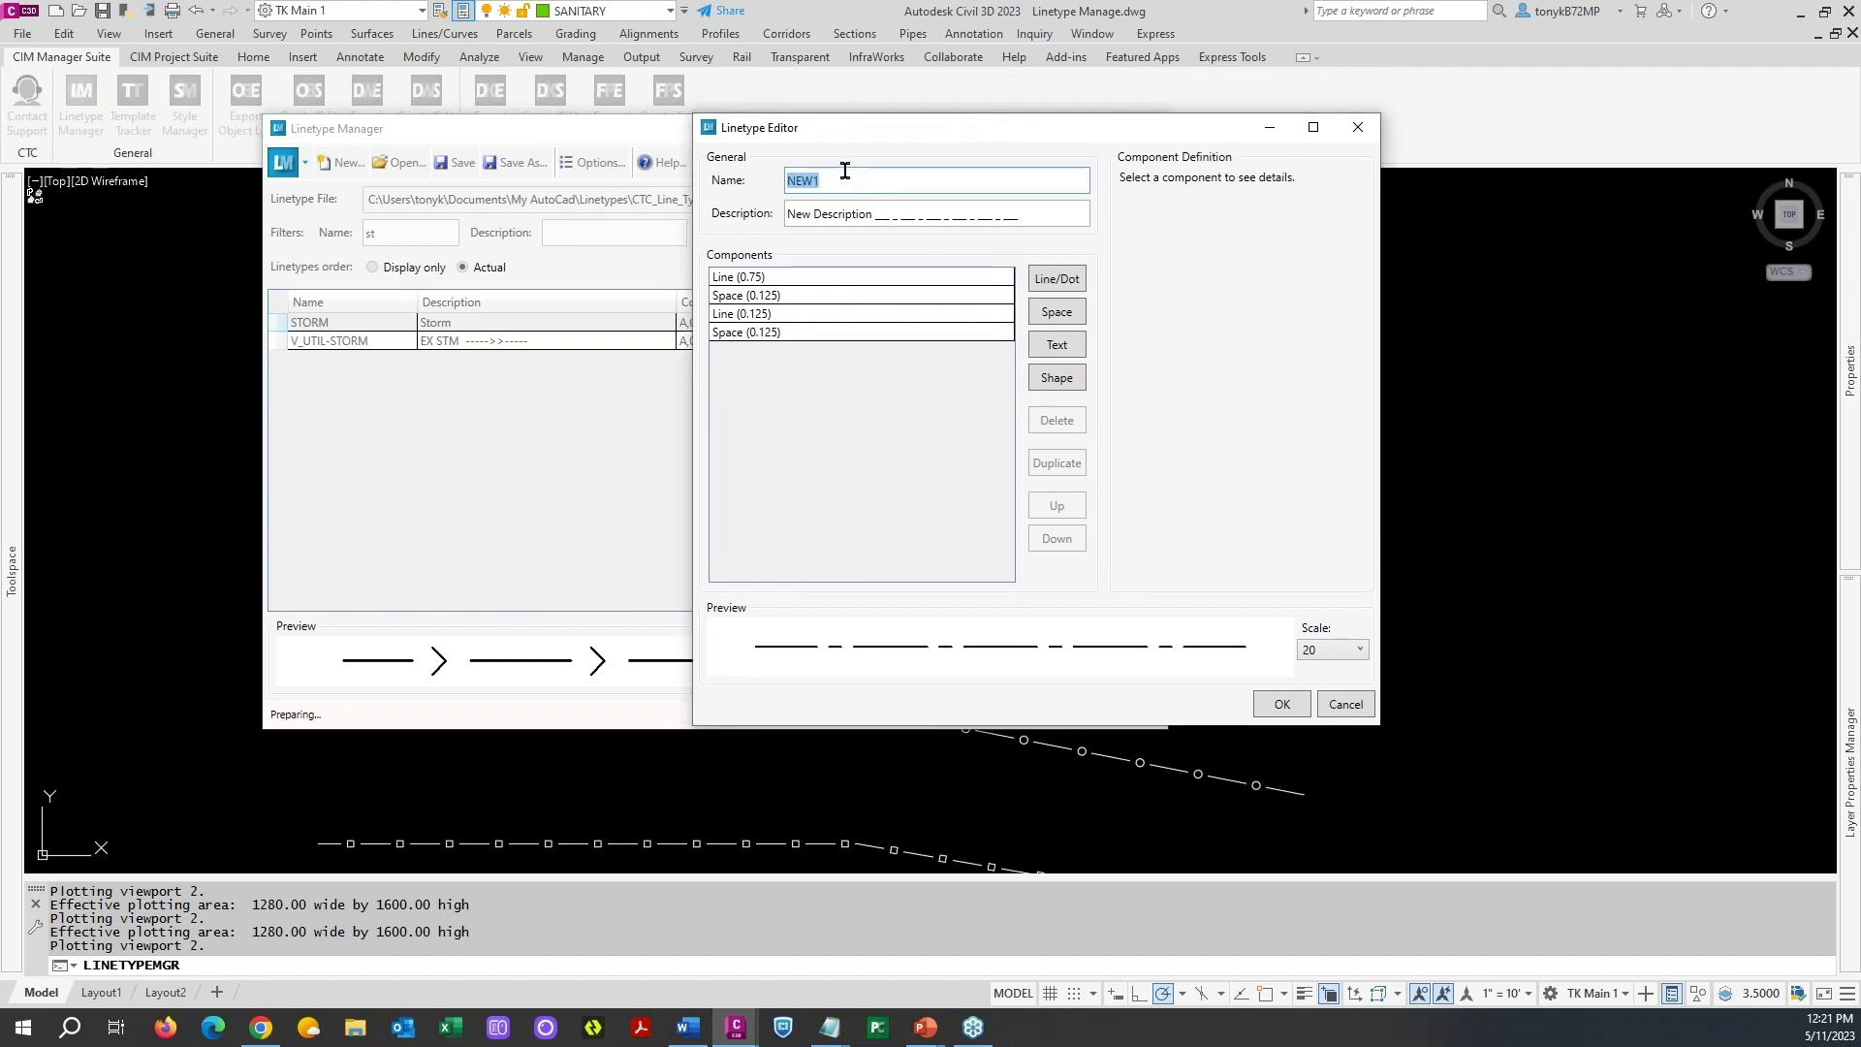
type("Strm demo")
- Set the distance of the first space component in STRM DEMO to .4
left_click(844, 283)
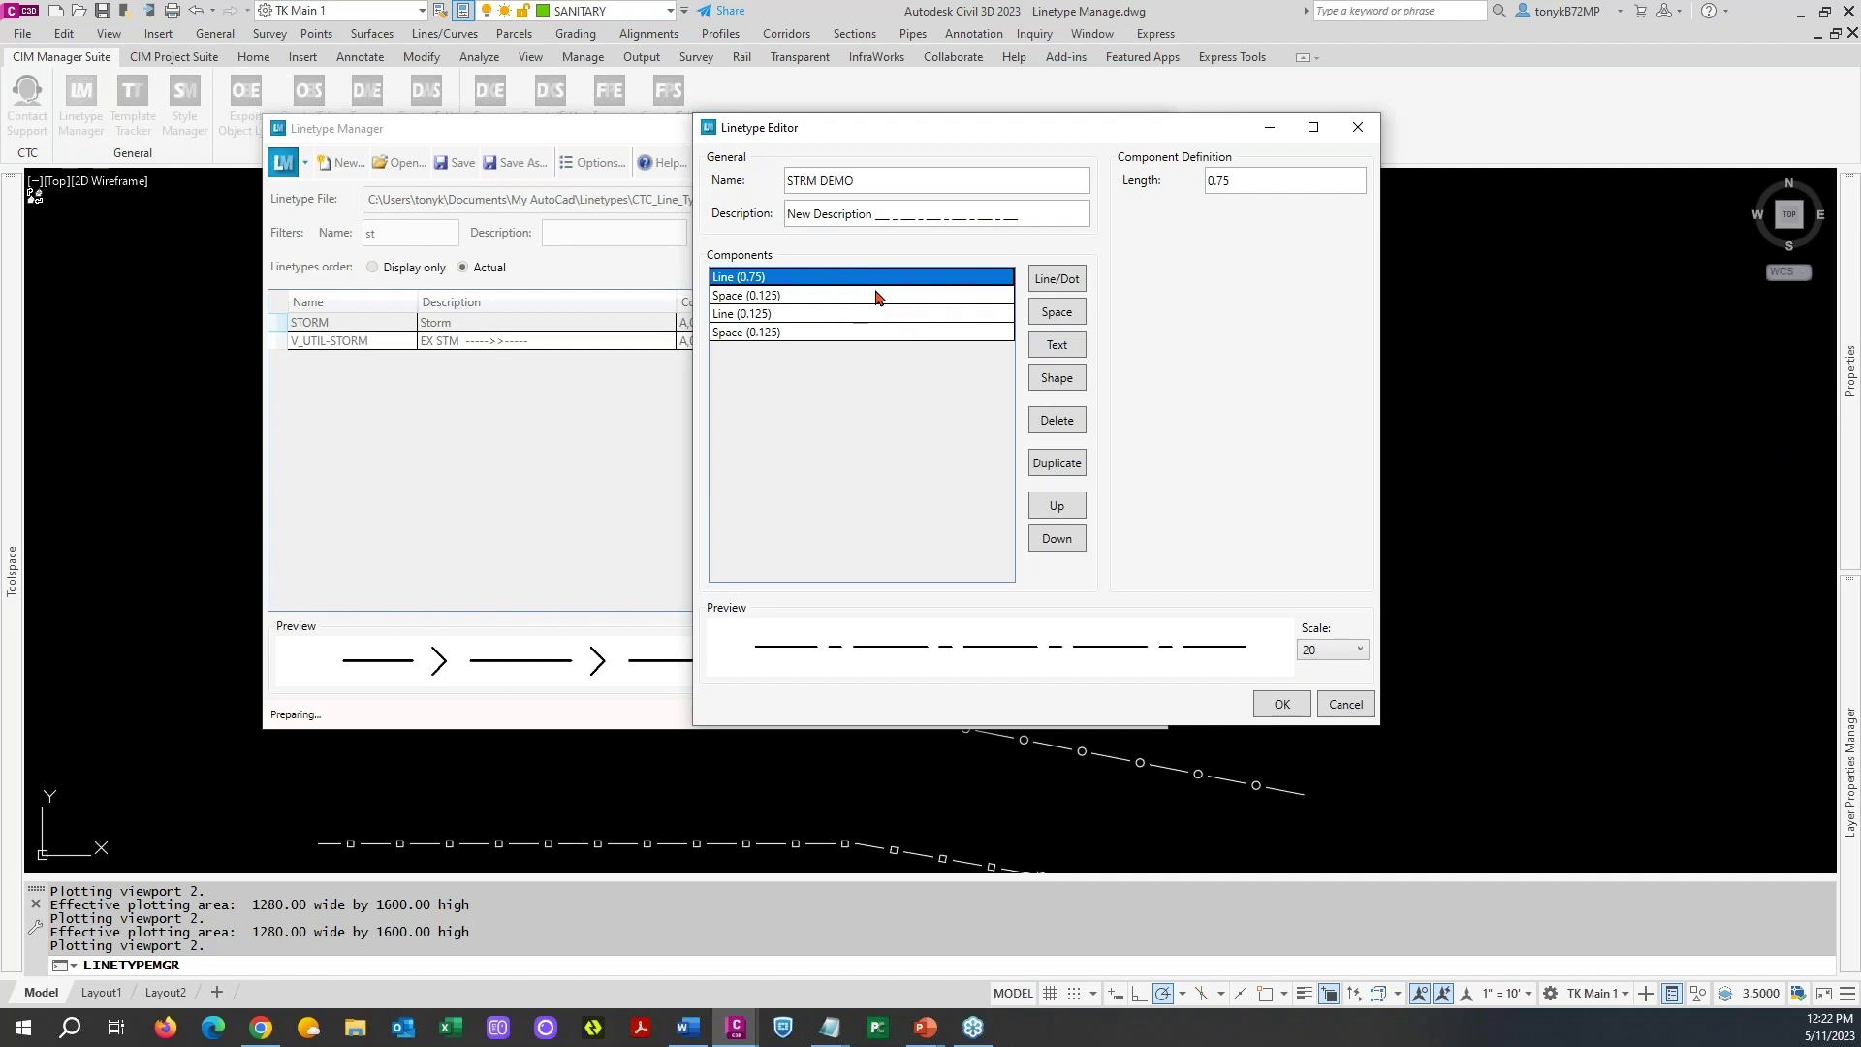
left_click(878, 295)
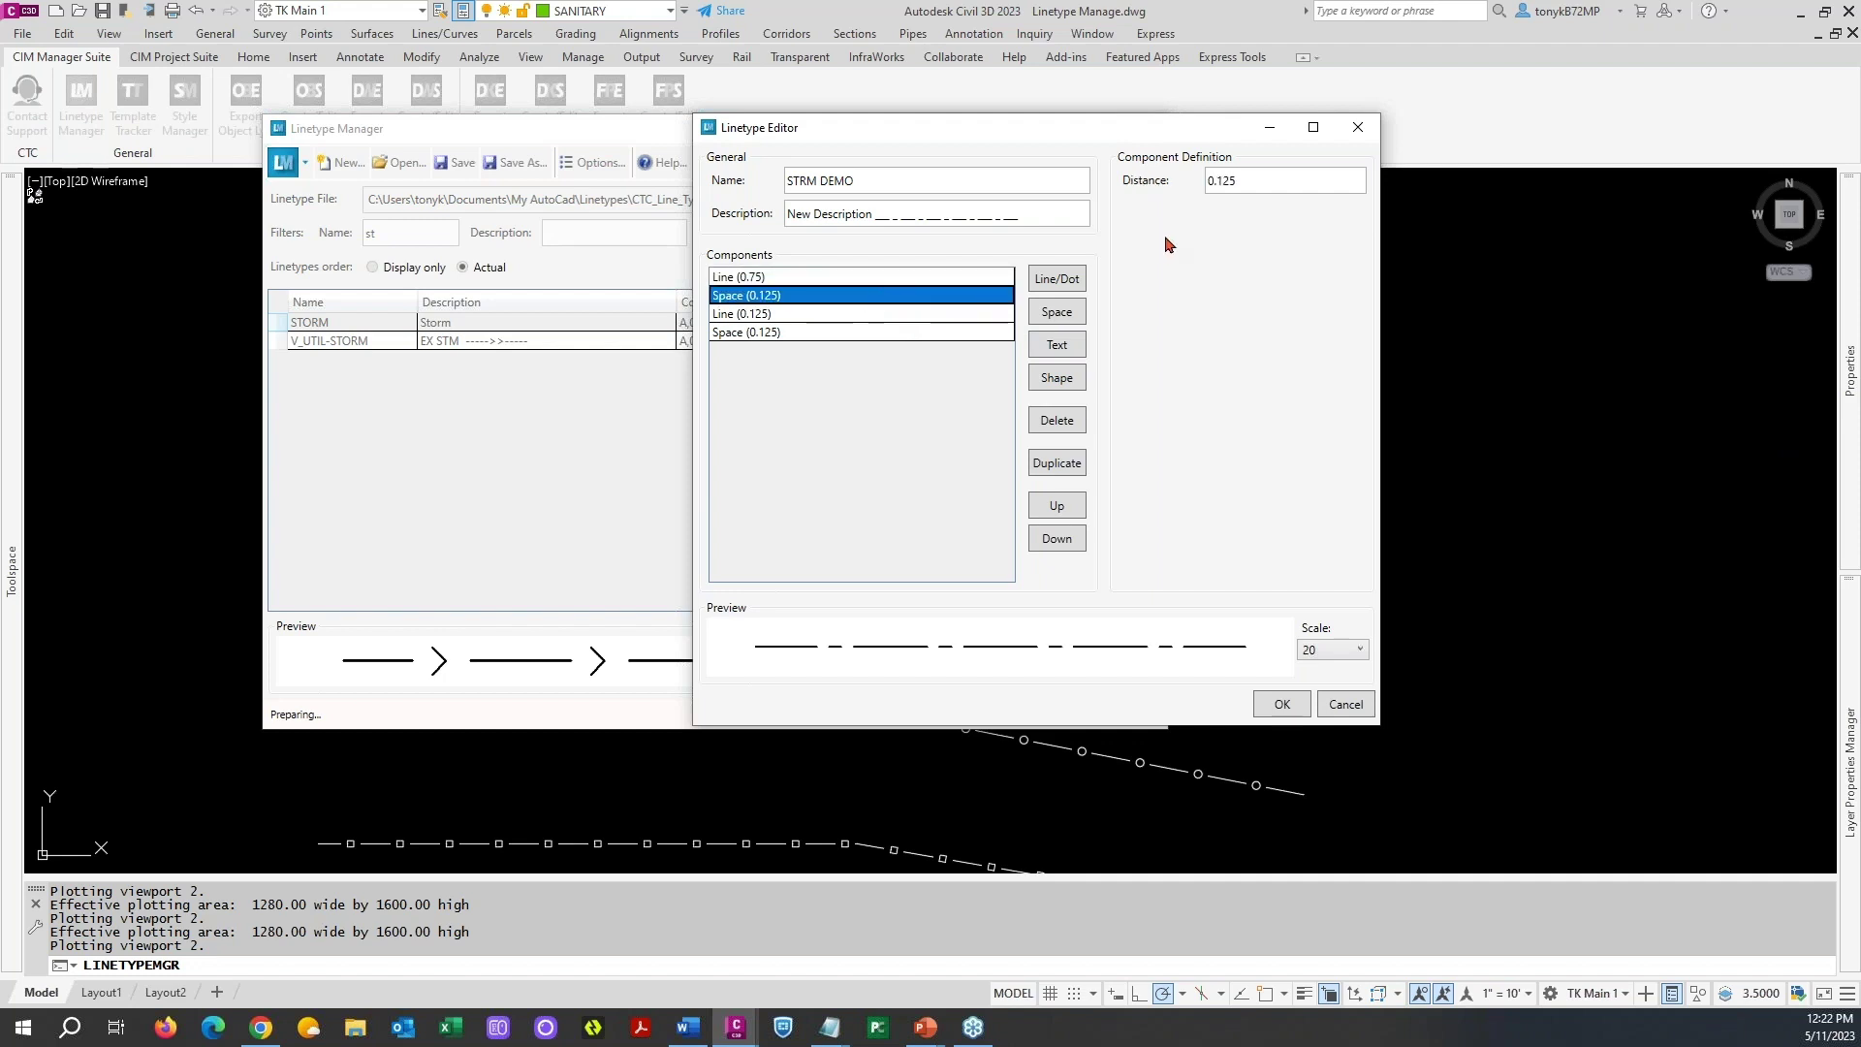
left_click(1257, 184)
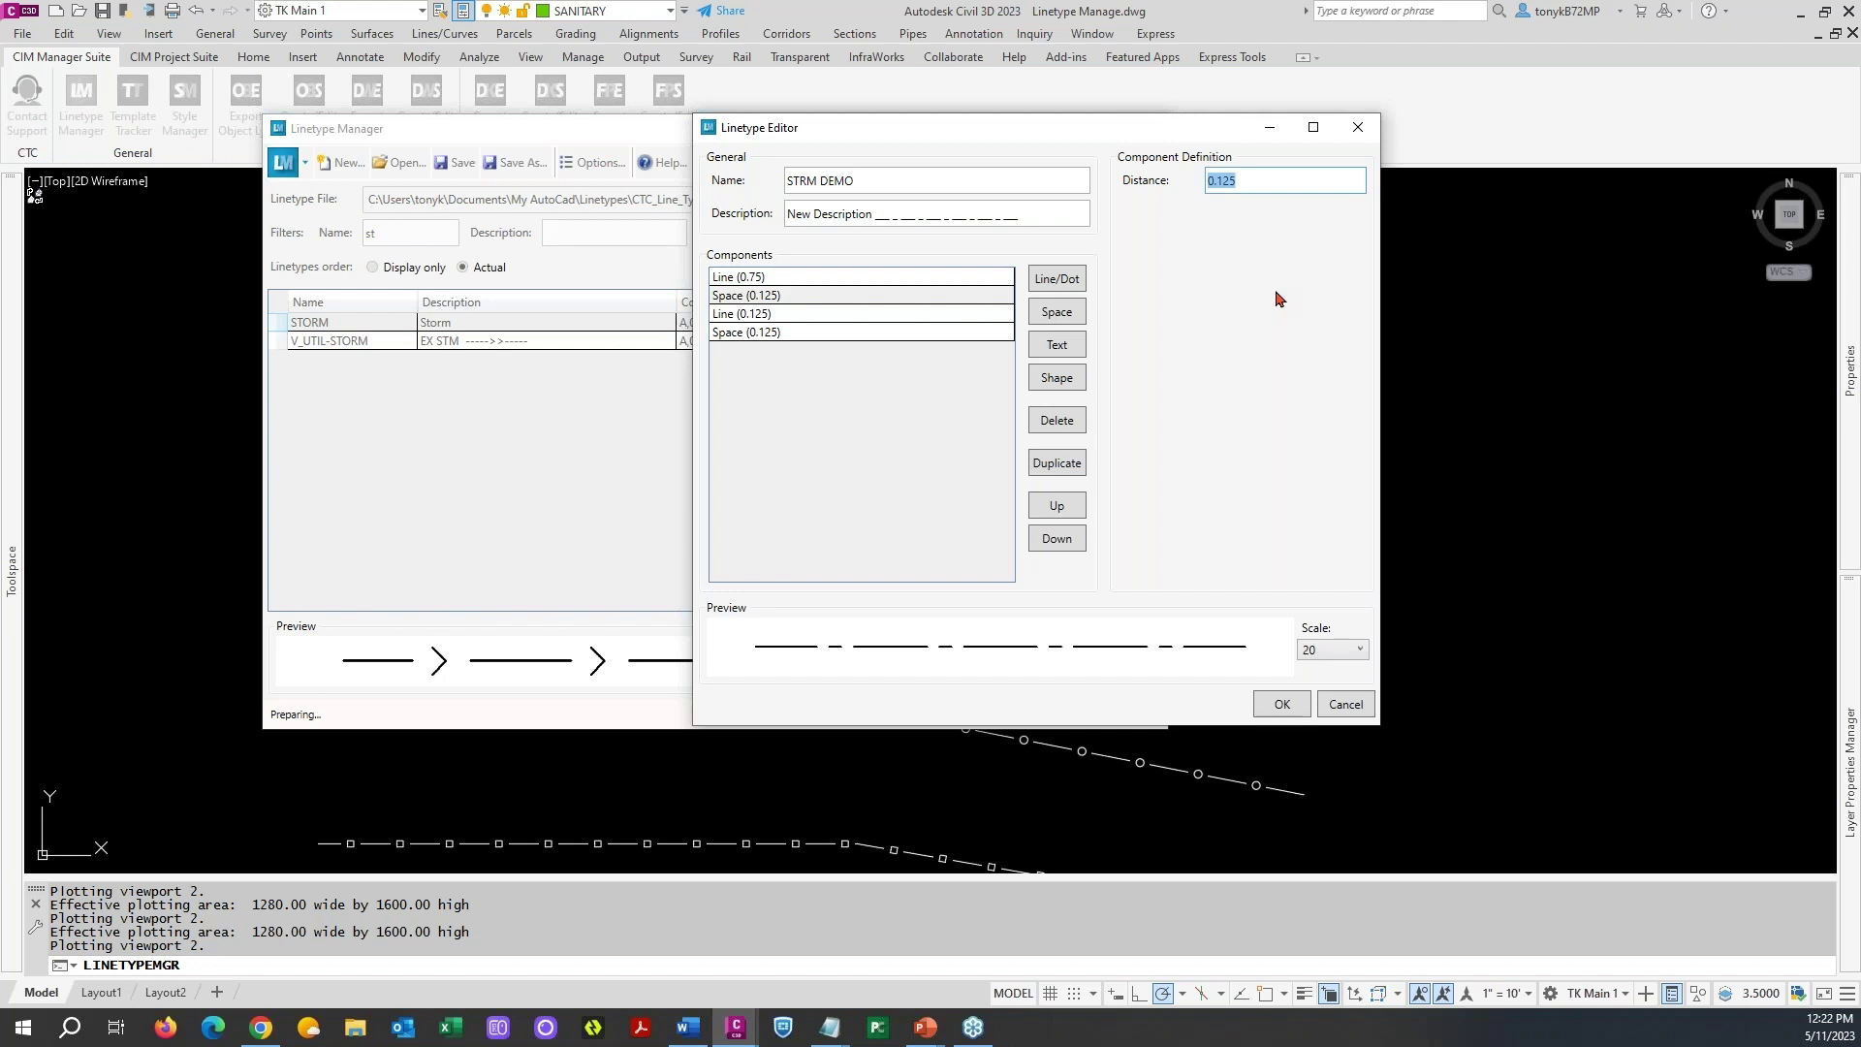
key("BackSpace")
left_click_drag(1044, 137, 987, 130)
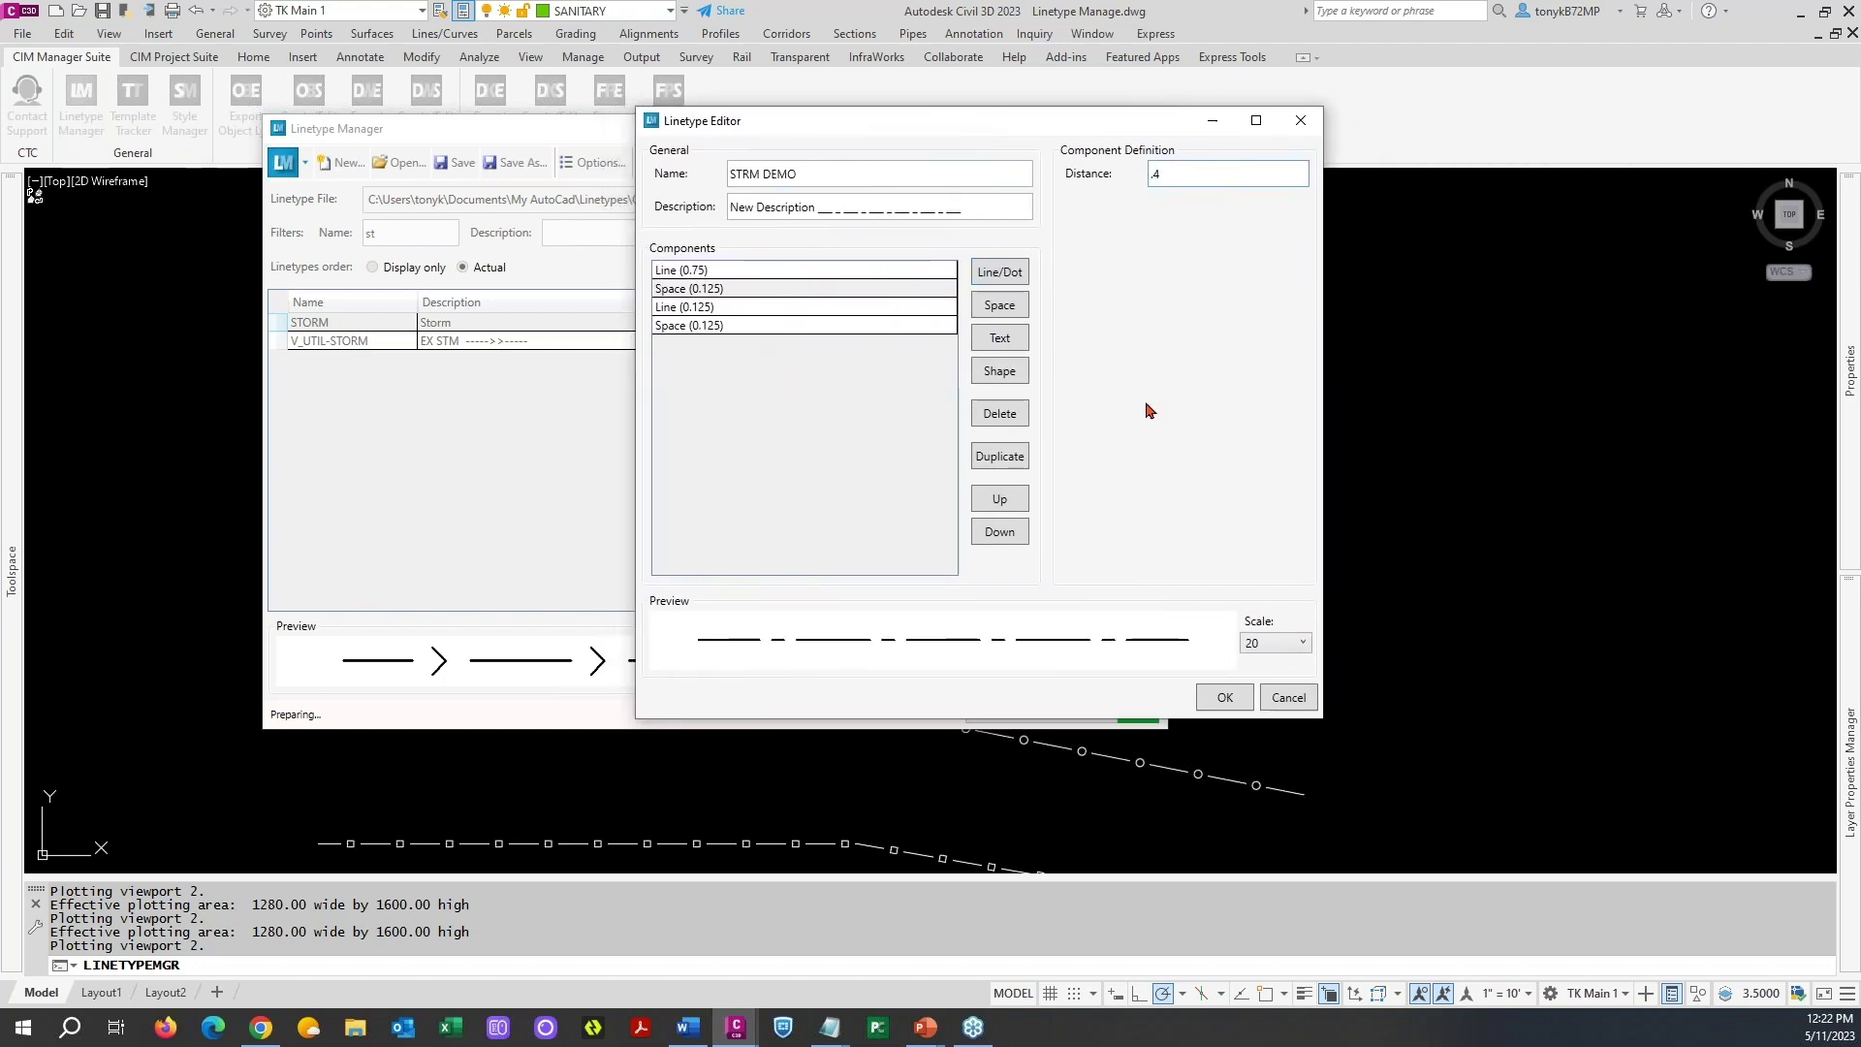
- Add a shape component to the STRM DEMO linetype and select it for editing
left_click(866, 312)
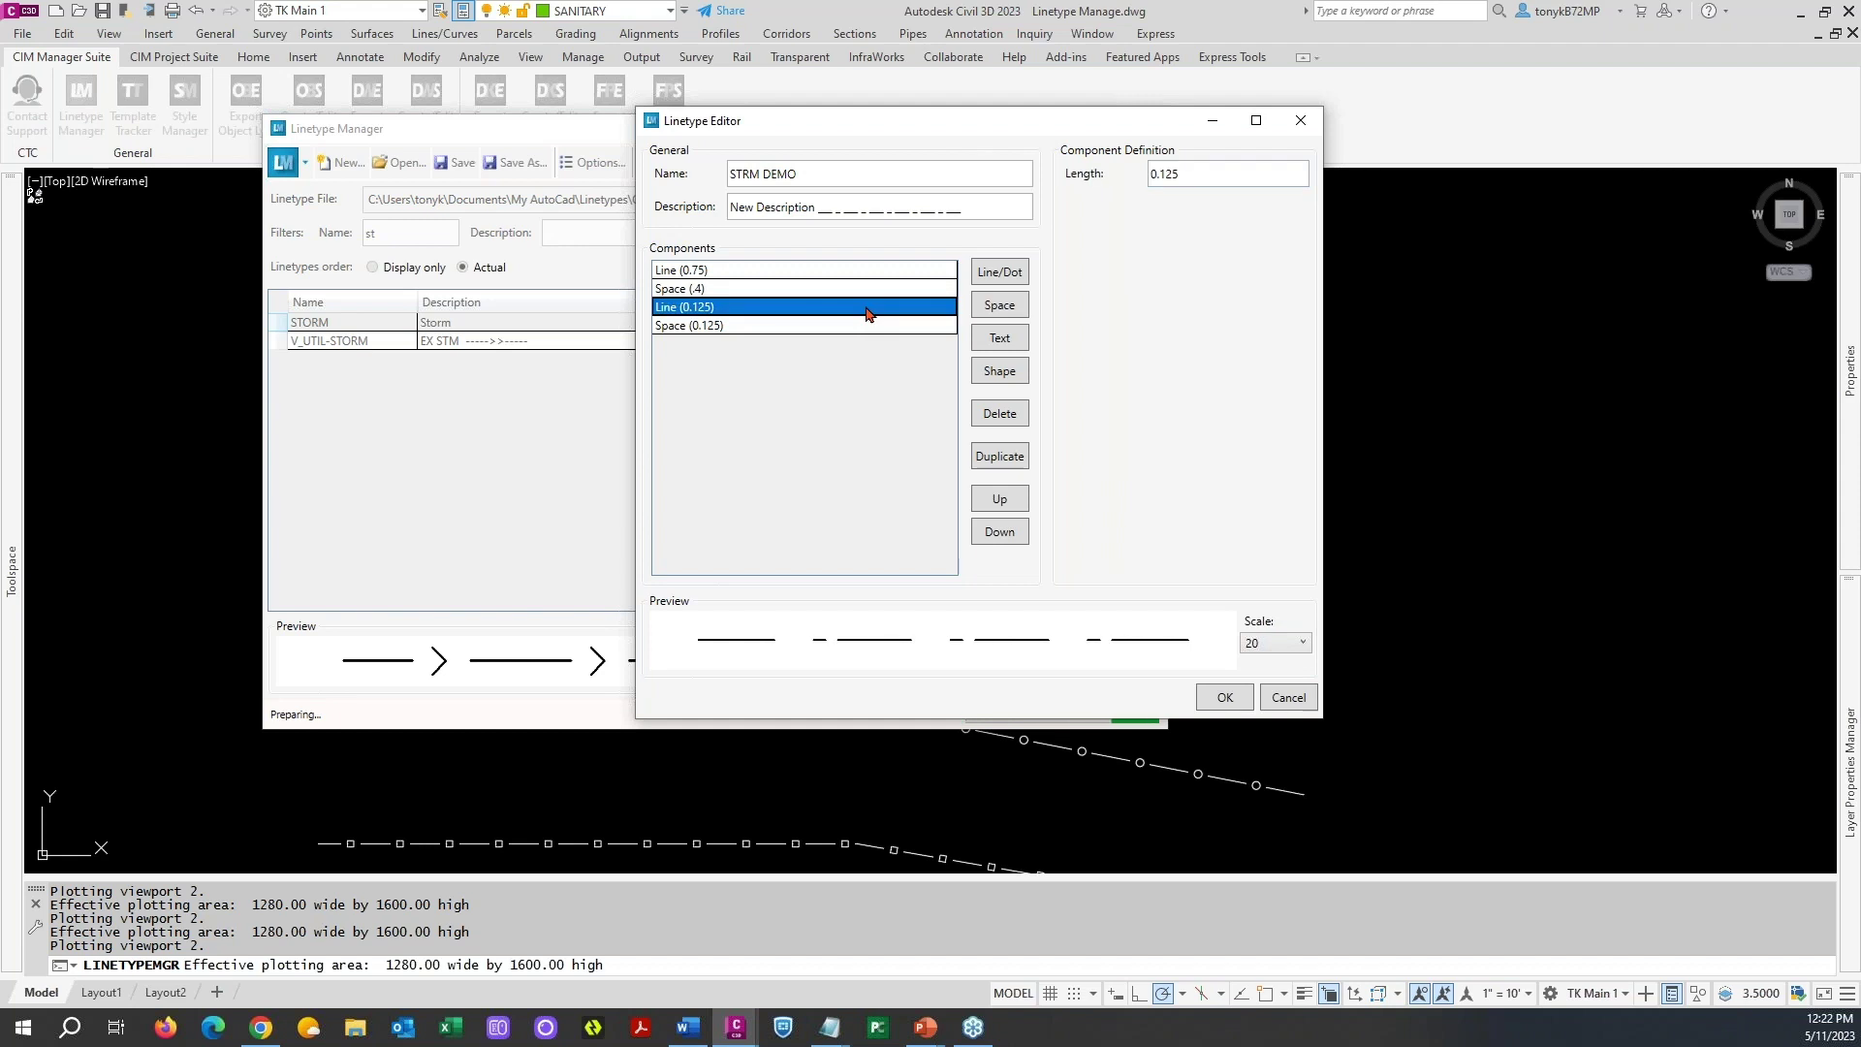
left_click(988, 376)
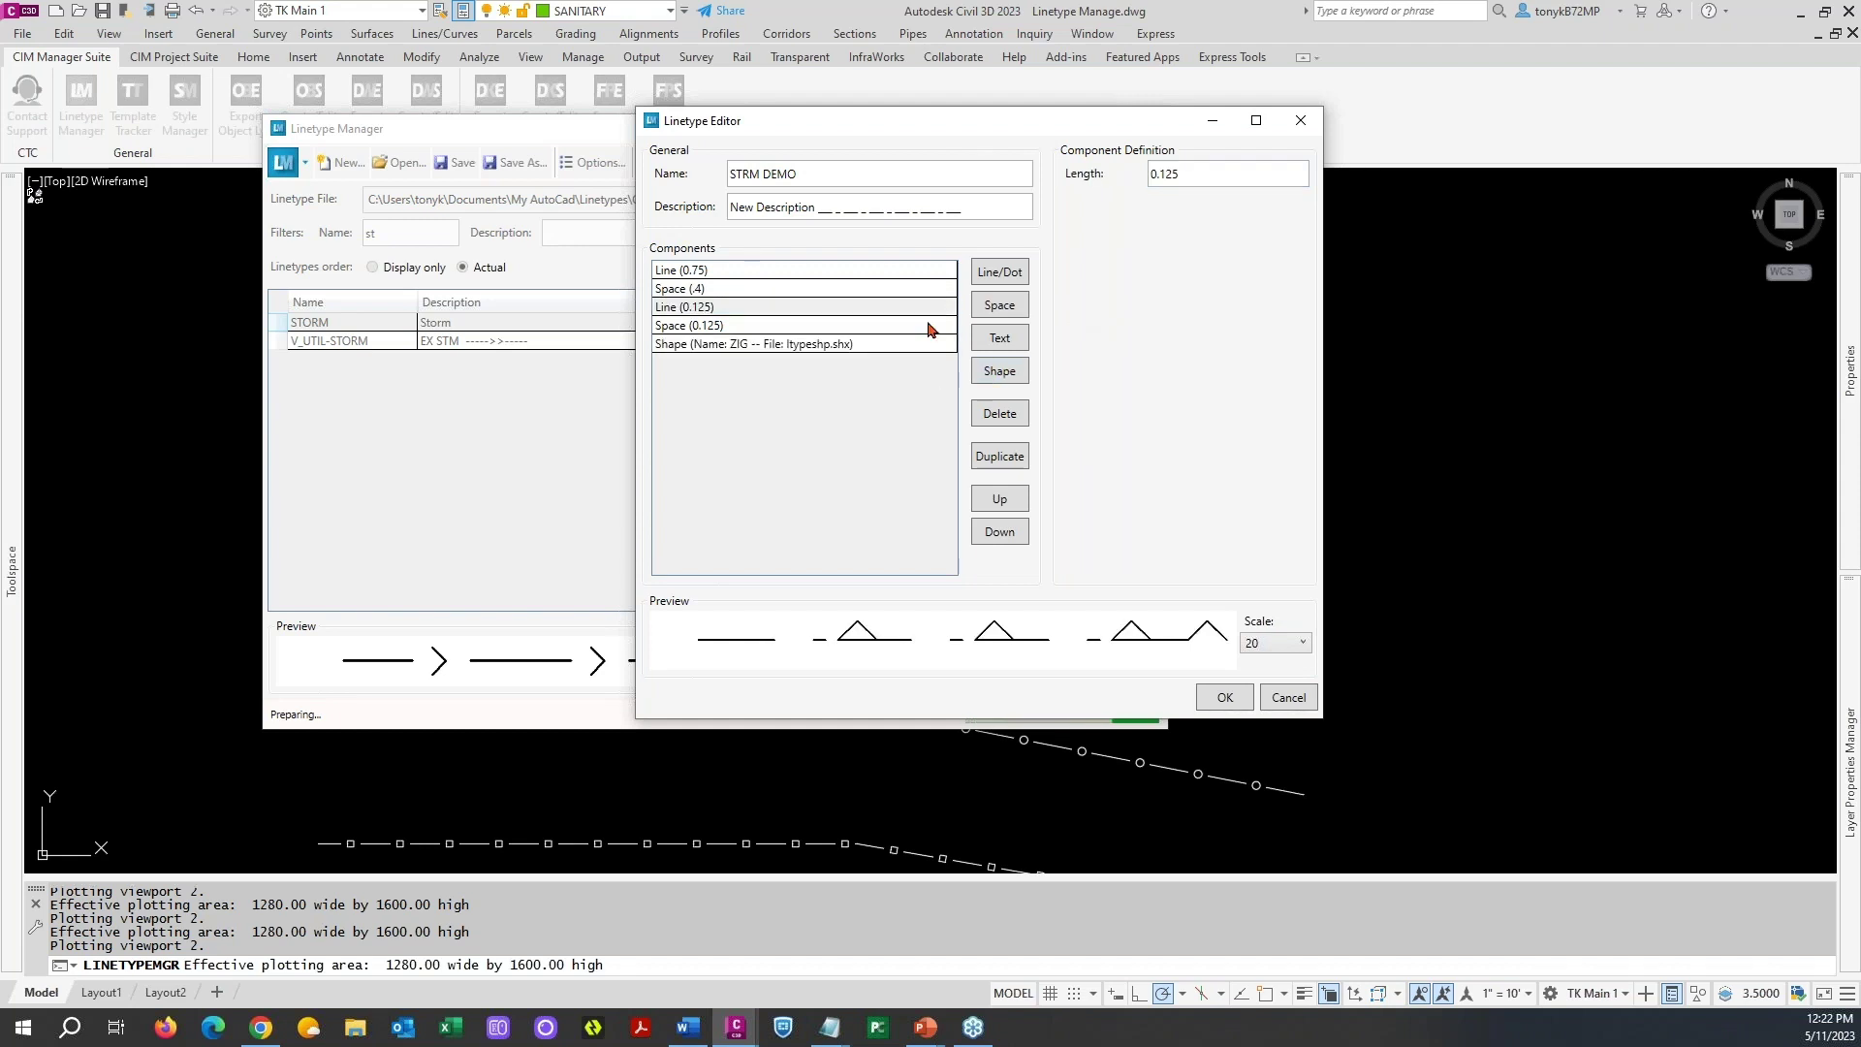
left_click(881, 346)
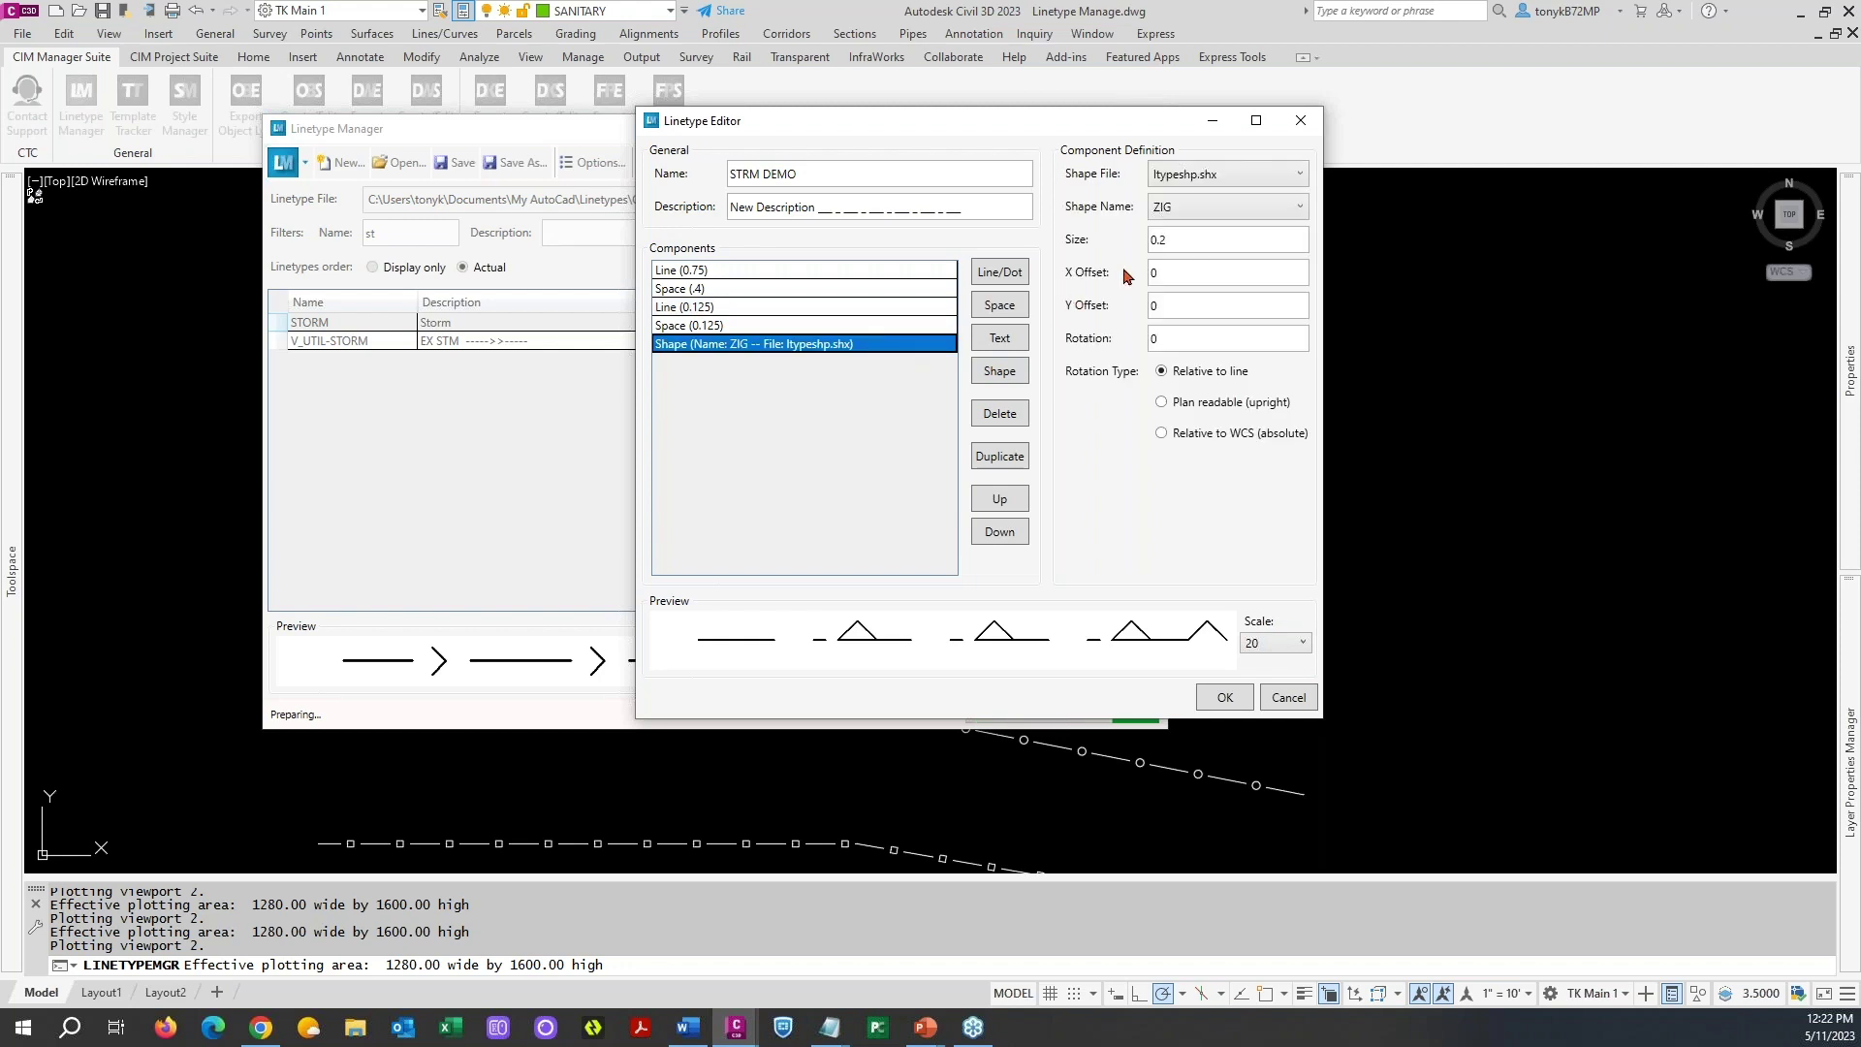
- Try the AMZIGZAG and BOX shapes for the new shape component, then return its shape name to ZIG
left_click(1281, 206)
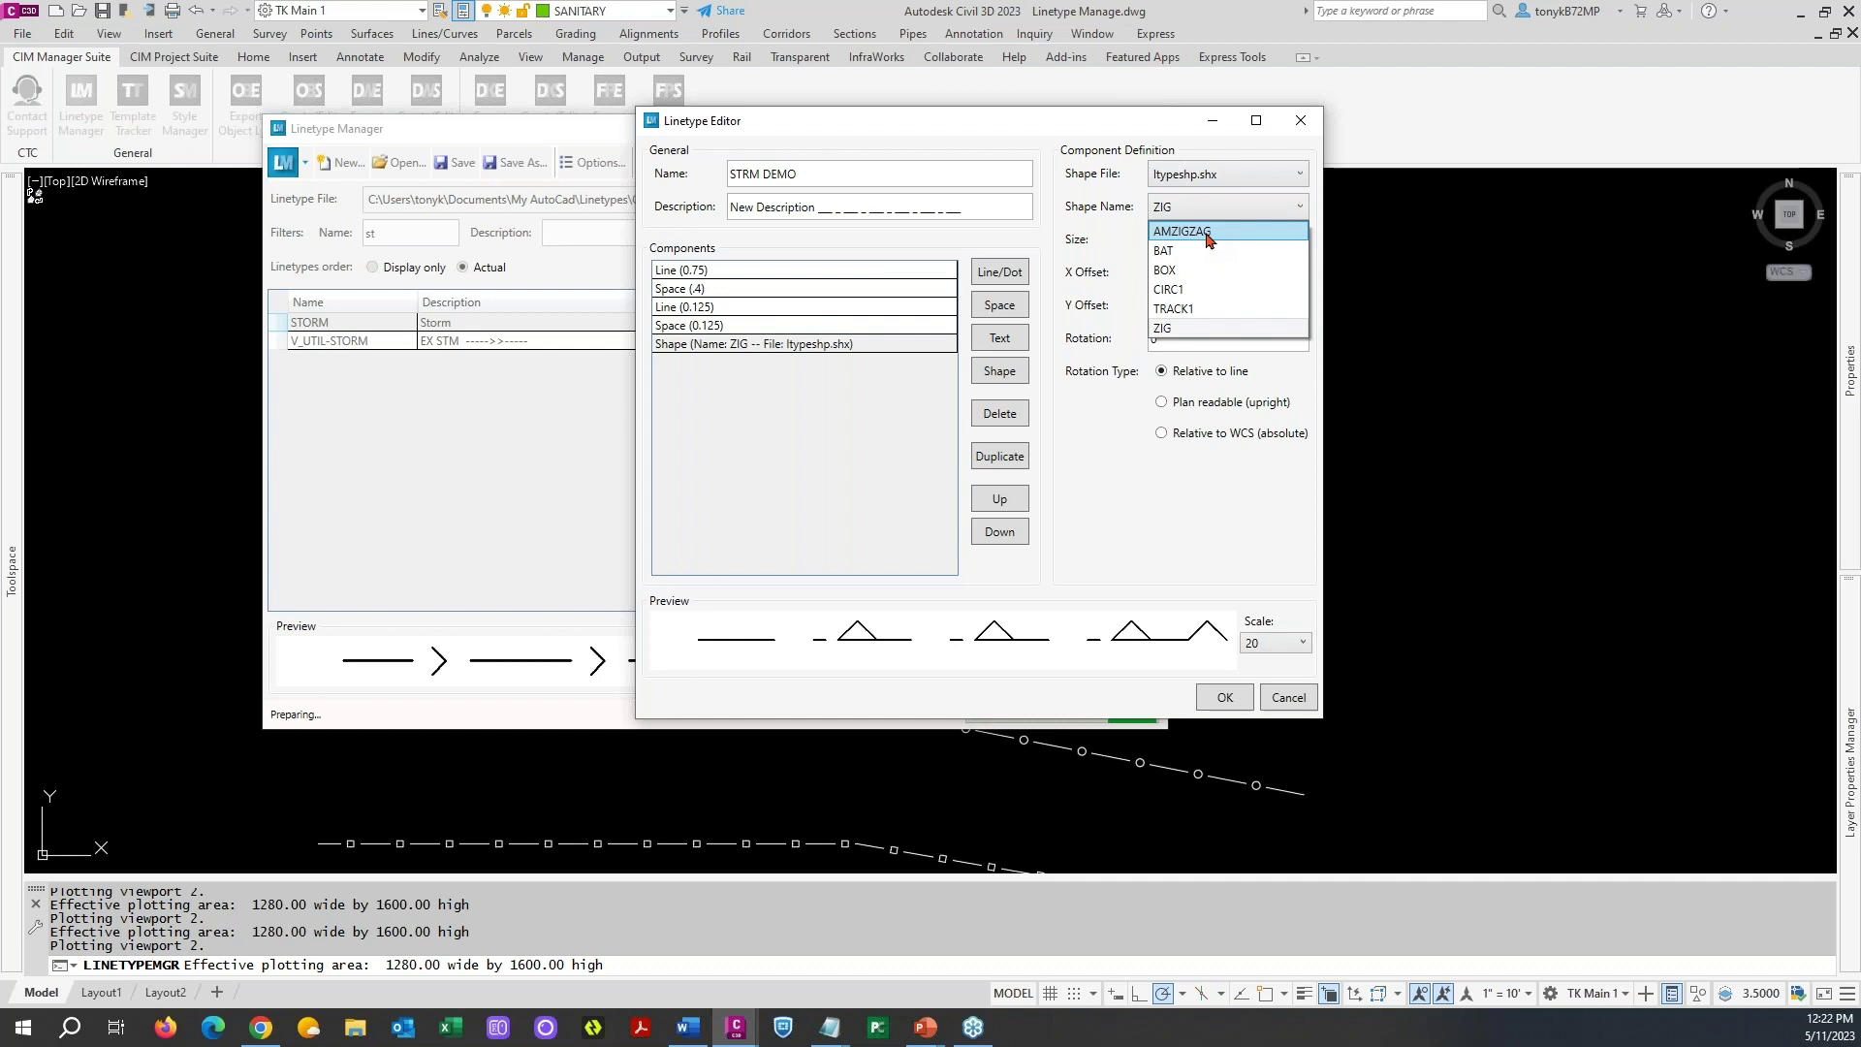
left_click(1226, 231)
left_click(1284, 207)
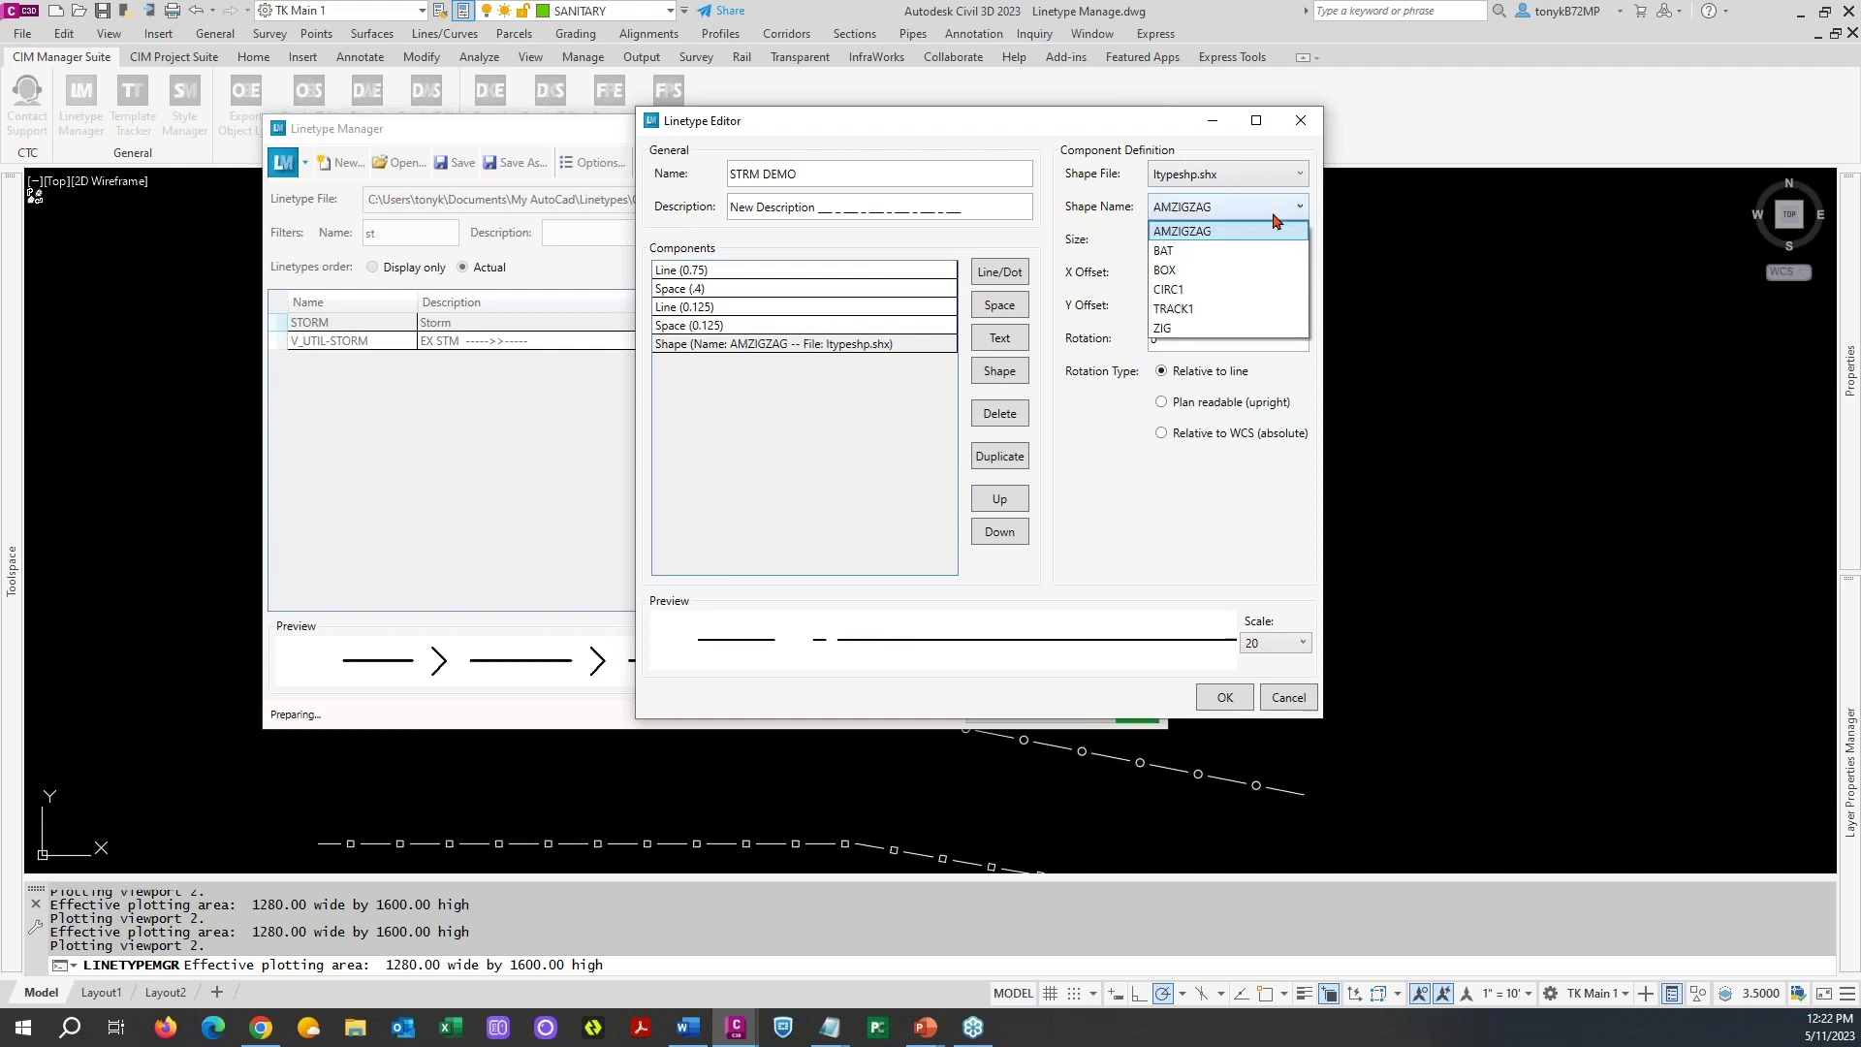
left_click(1203, 254)
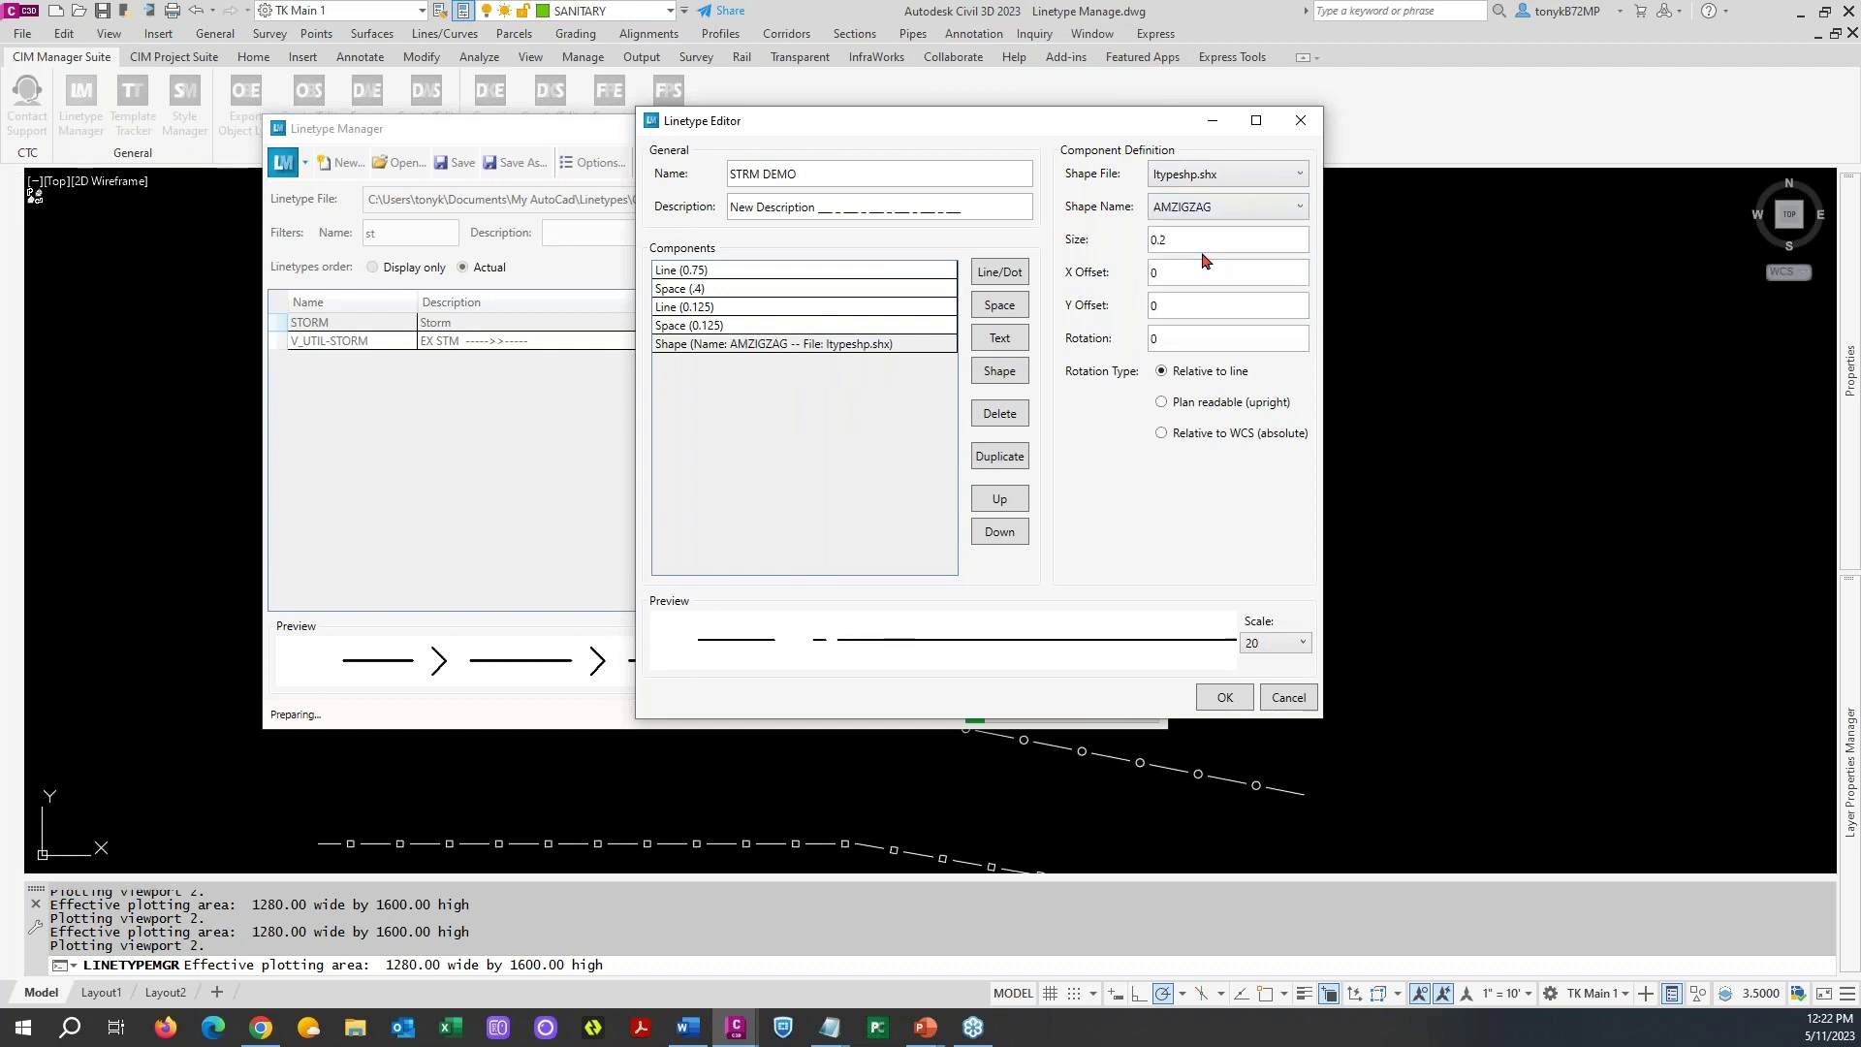
left_click(1260, 219)
left_click(1260, 270)
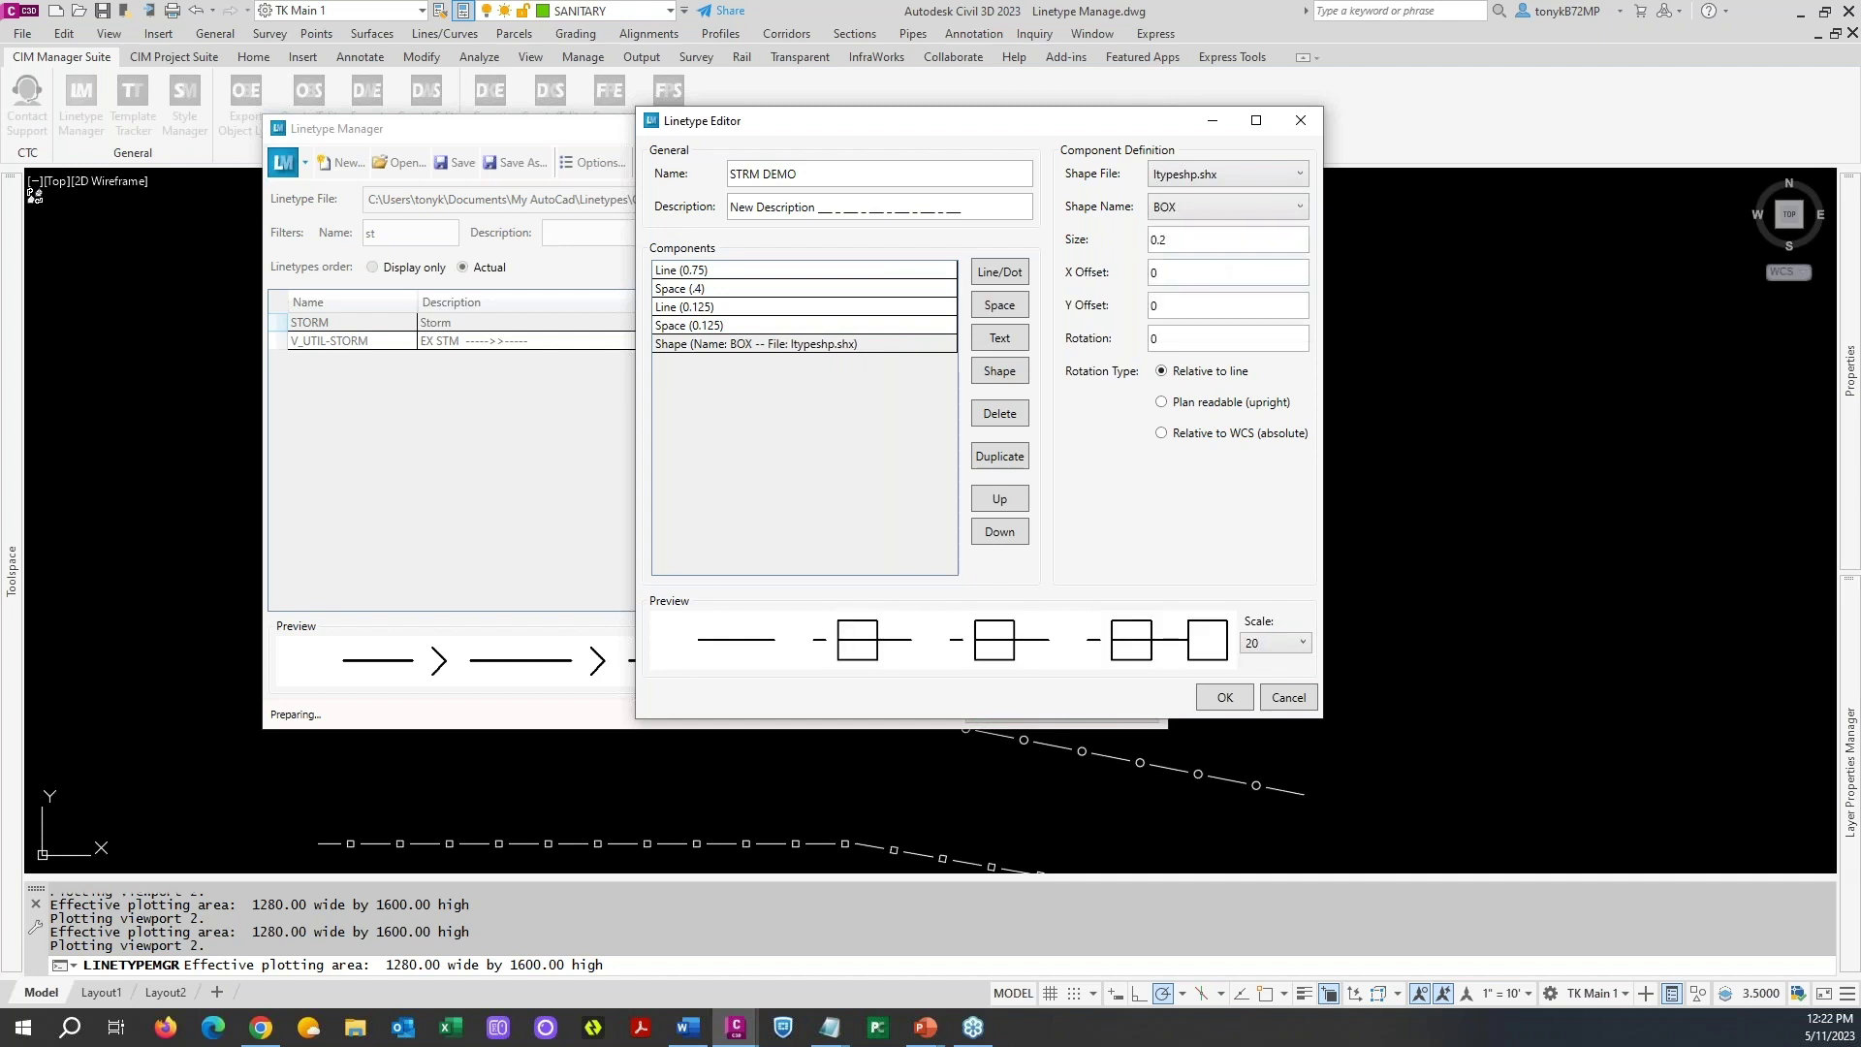
left_click(1258, 210)
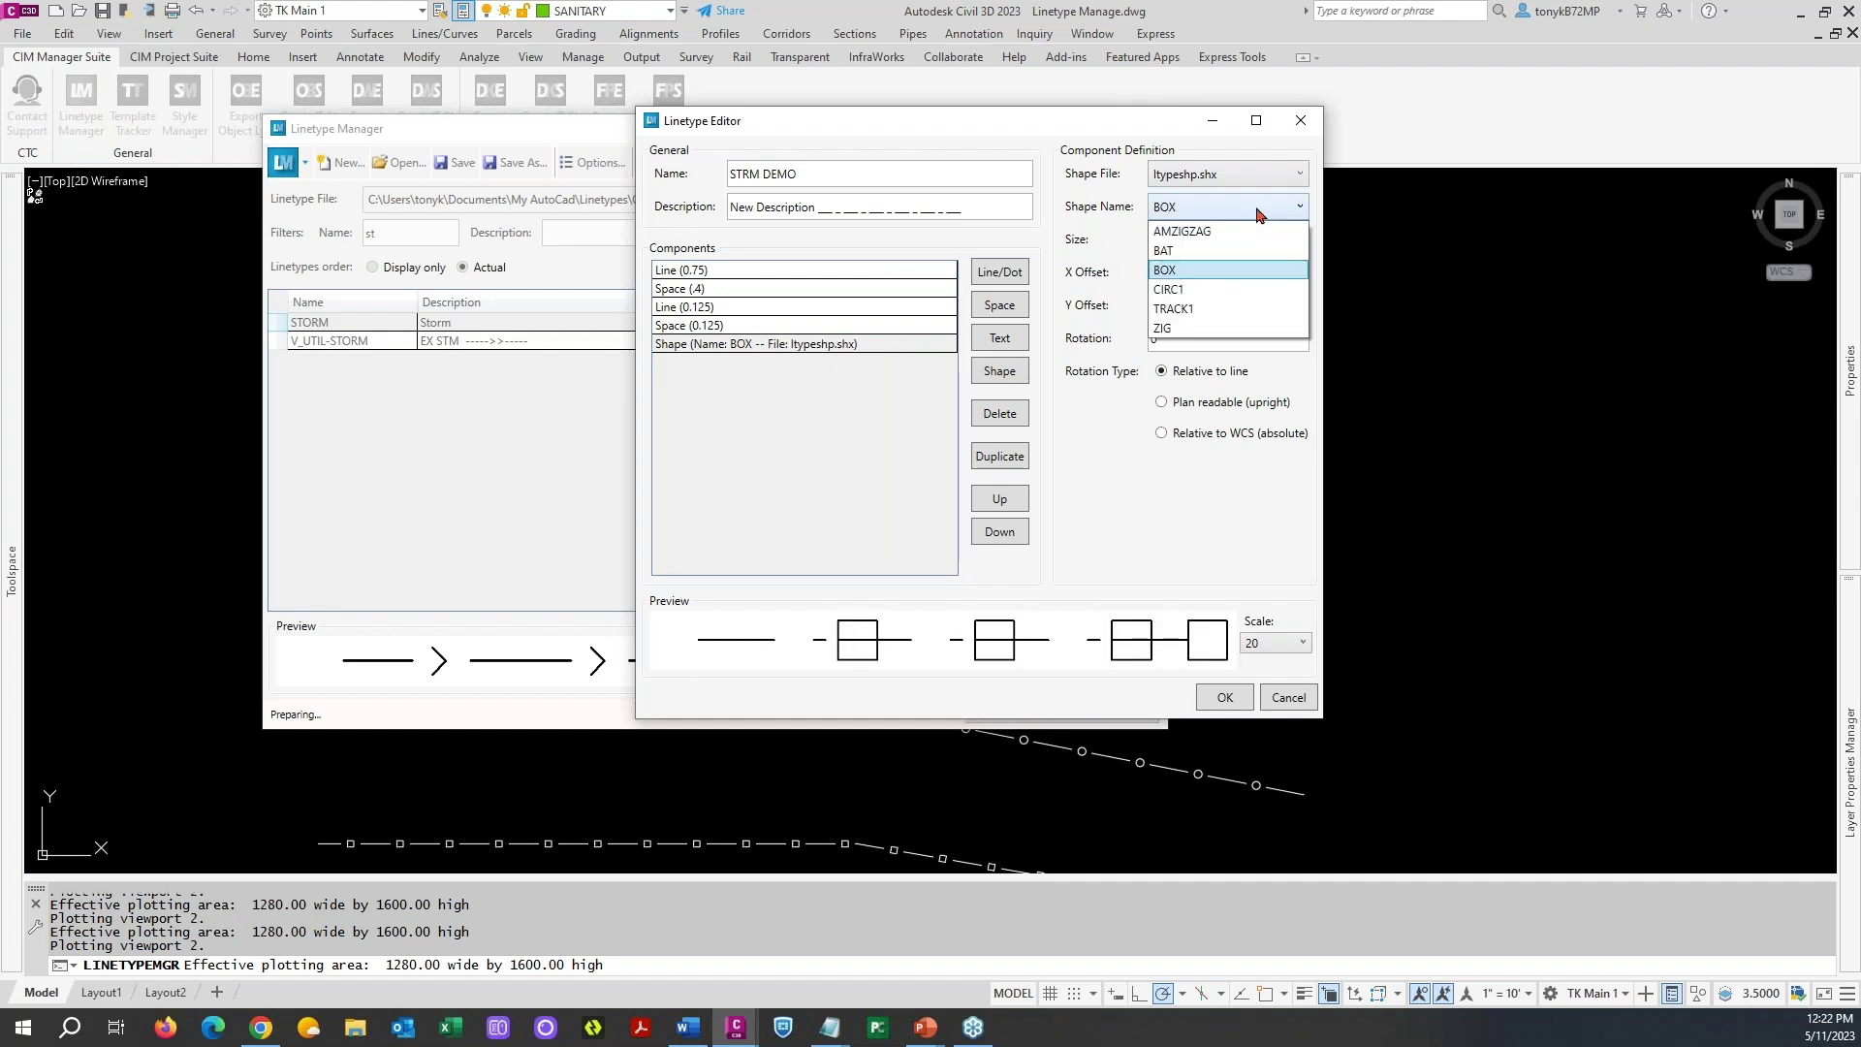
left_click(1182, 328)
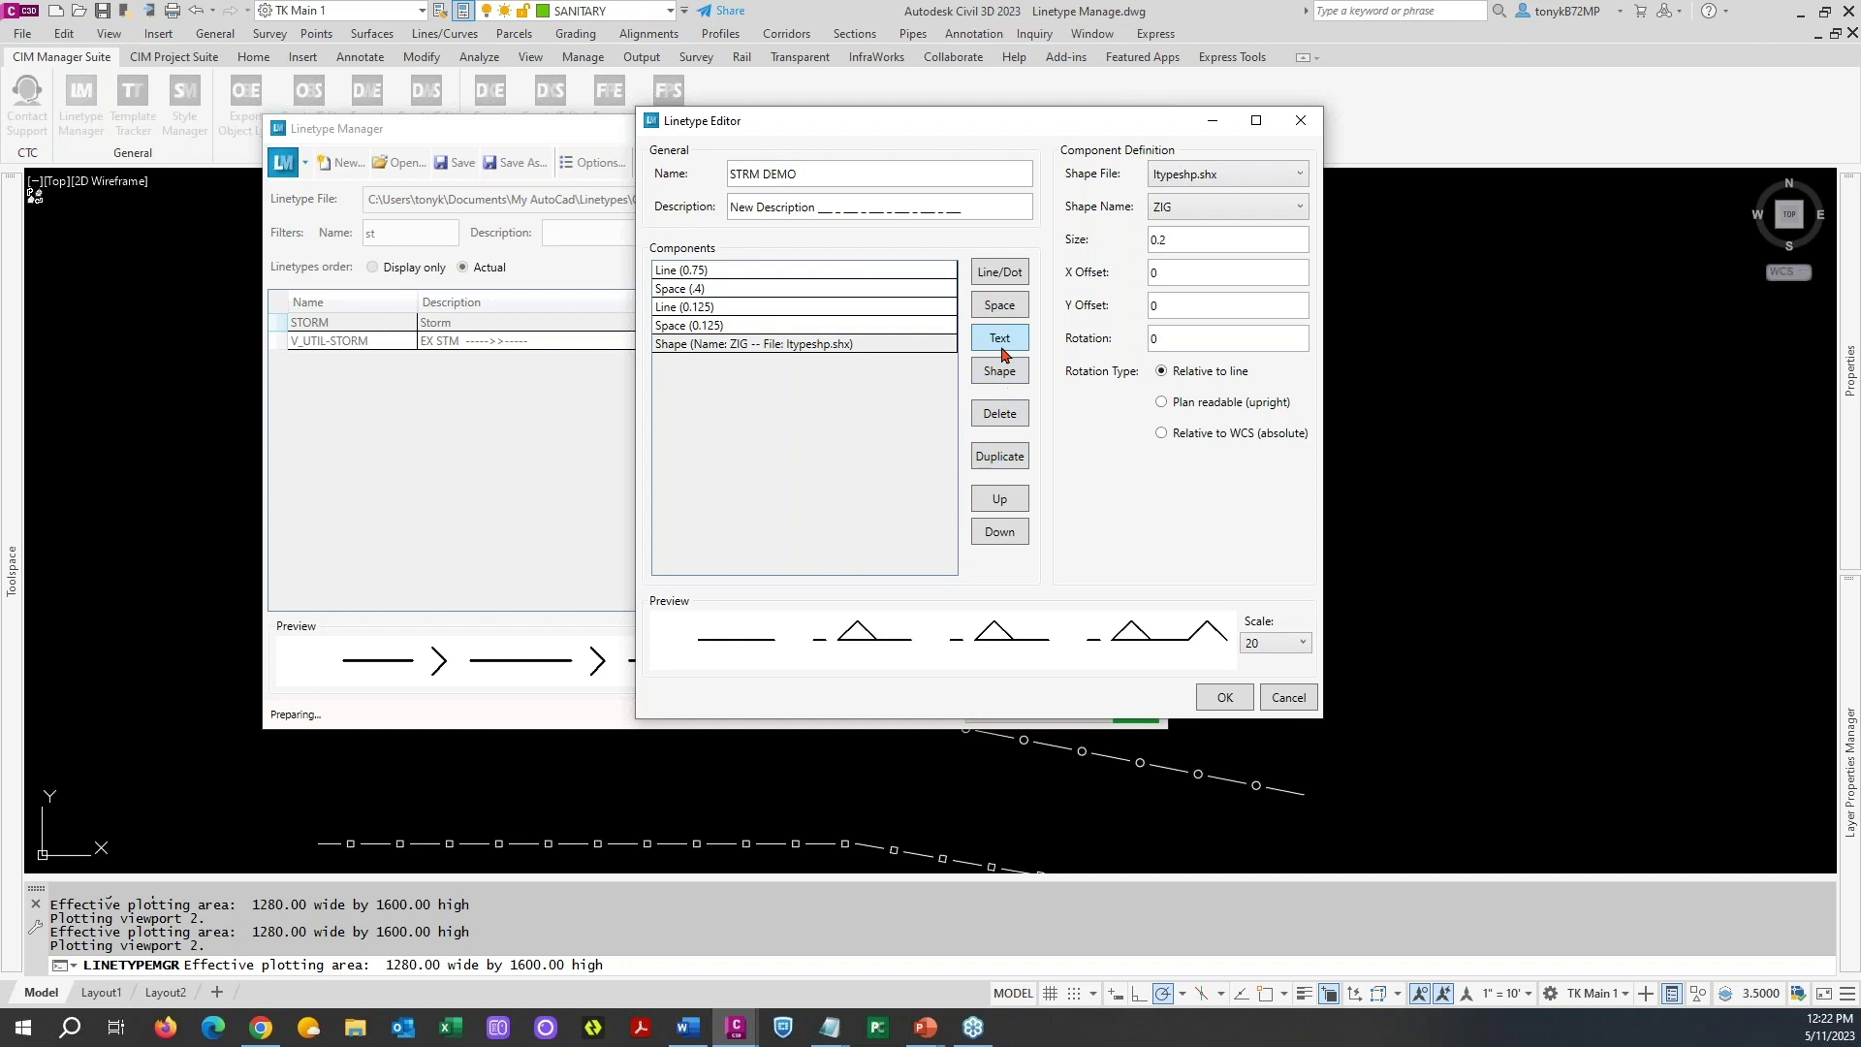
- Move the ZIG shape component directly after the .4 space and set its size to .1
left_click(995, 498)
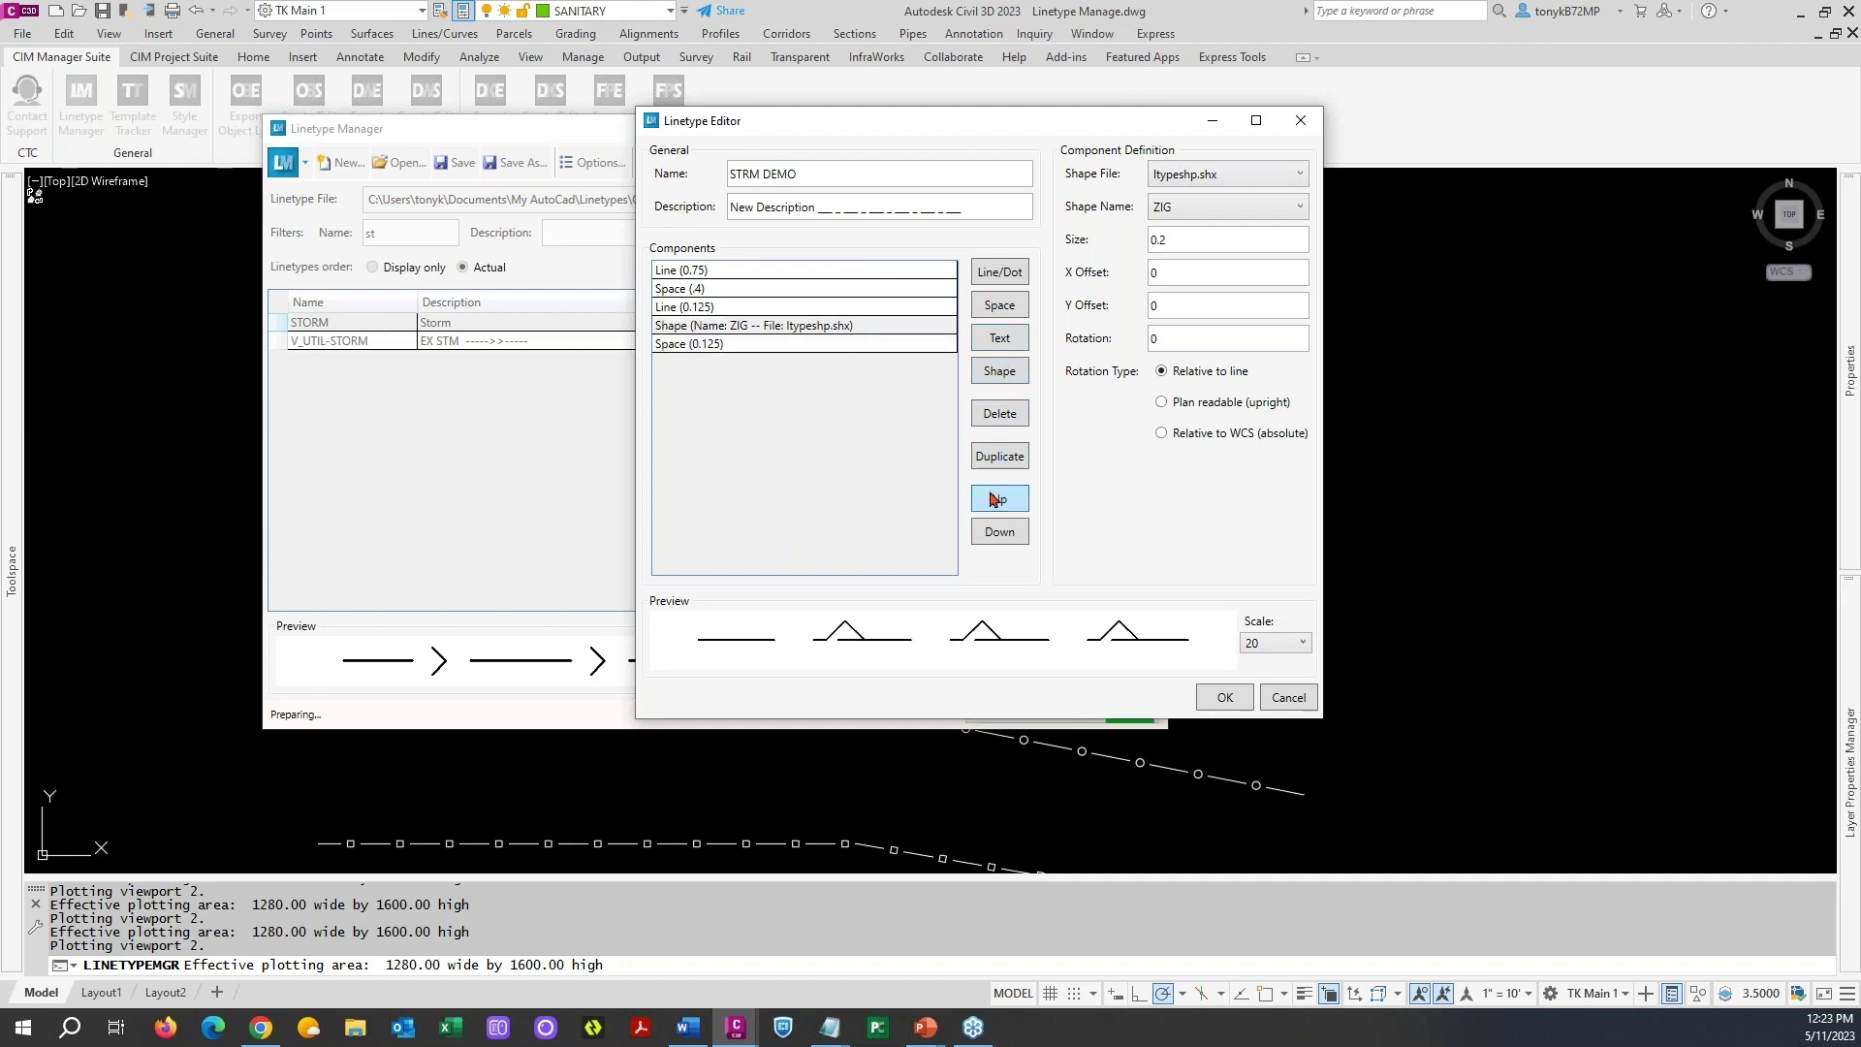
left_click(995, 498)
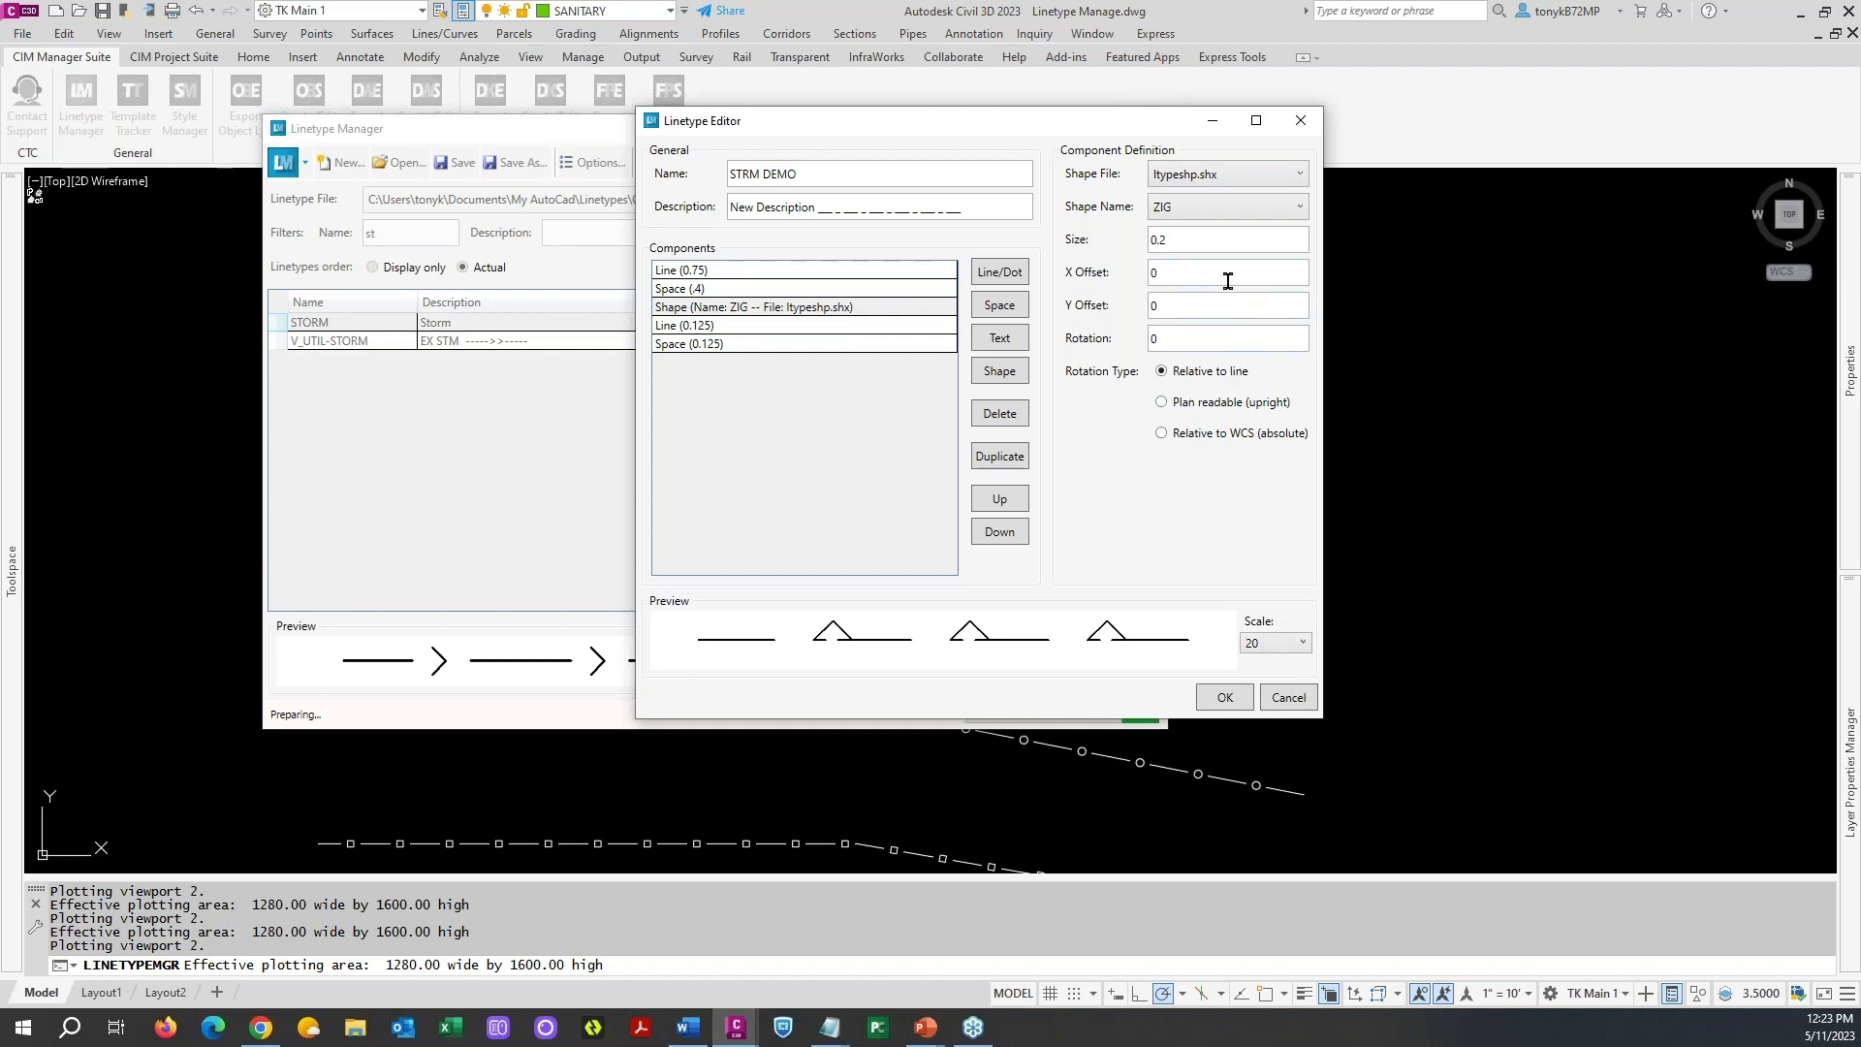
left_click_drag(1171, 239, 1141, 242)
key("BackSpace")
left_click(1193, 269)
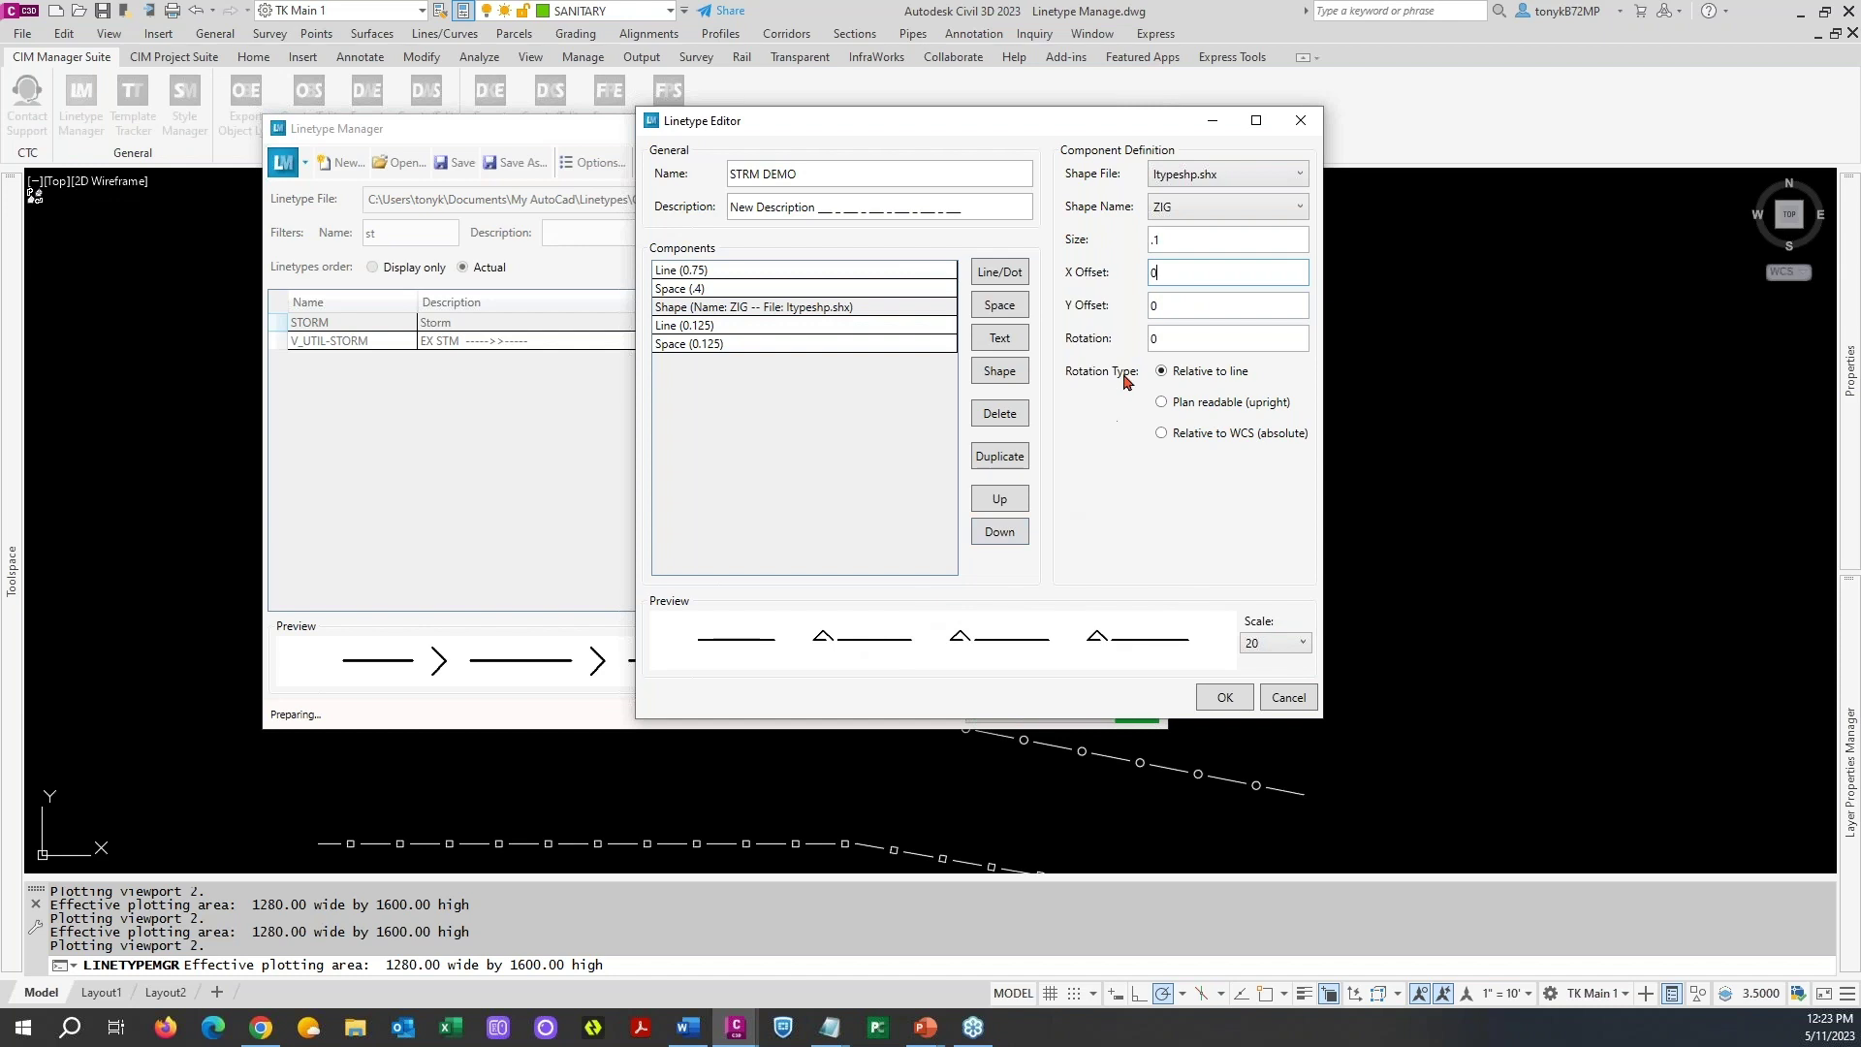
- Set the ZIG shape's X offset to -.2 and its Y offset to .1
left_click(1177, 242)
key("Tab")
type(".2")
left_click(1191, 309)
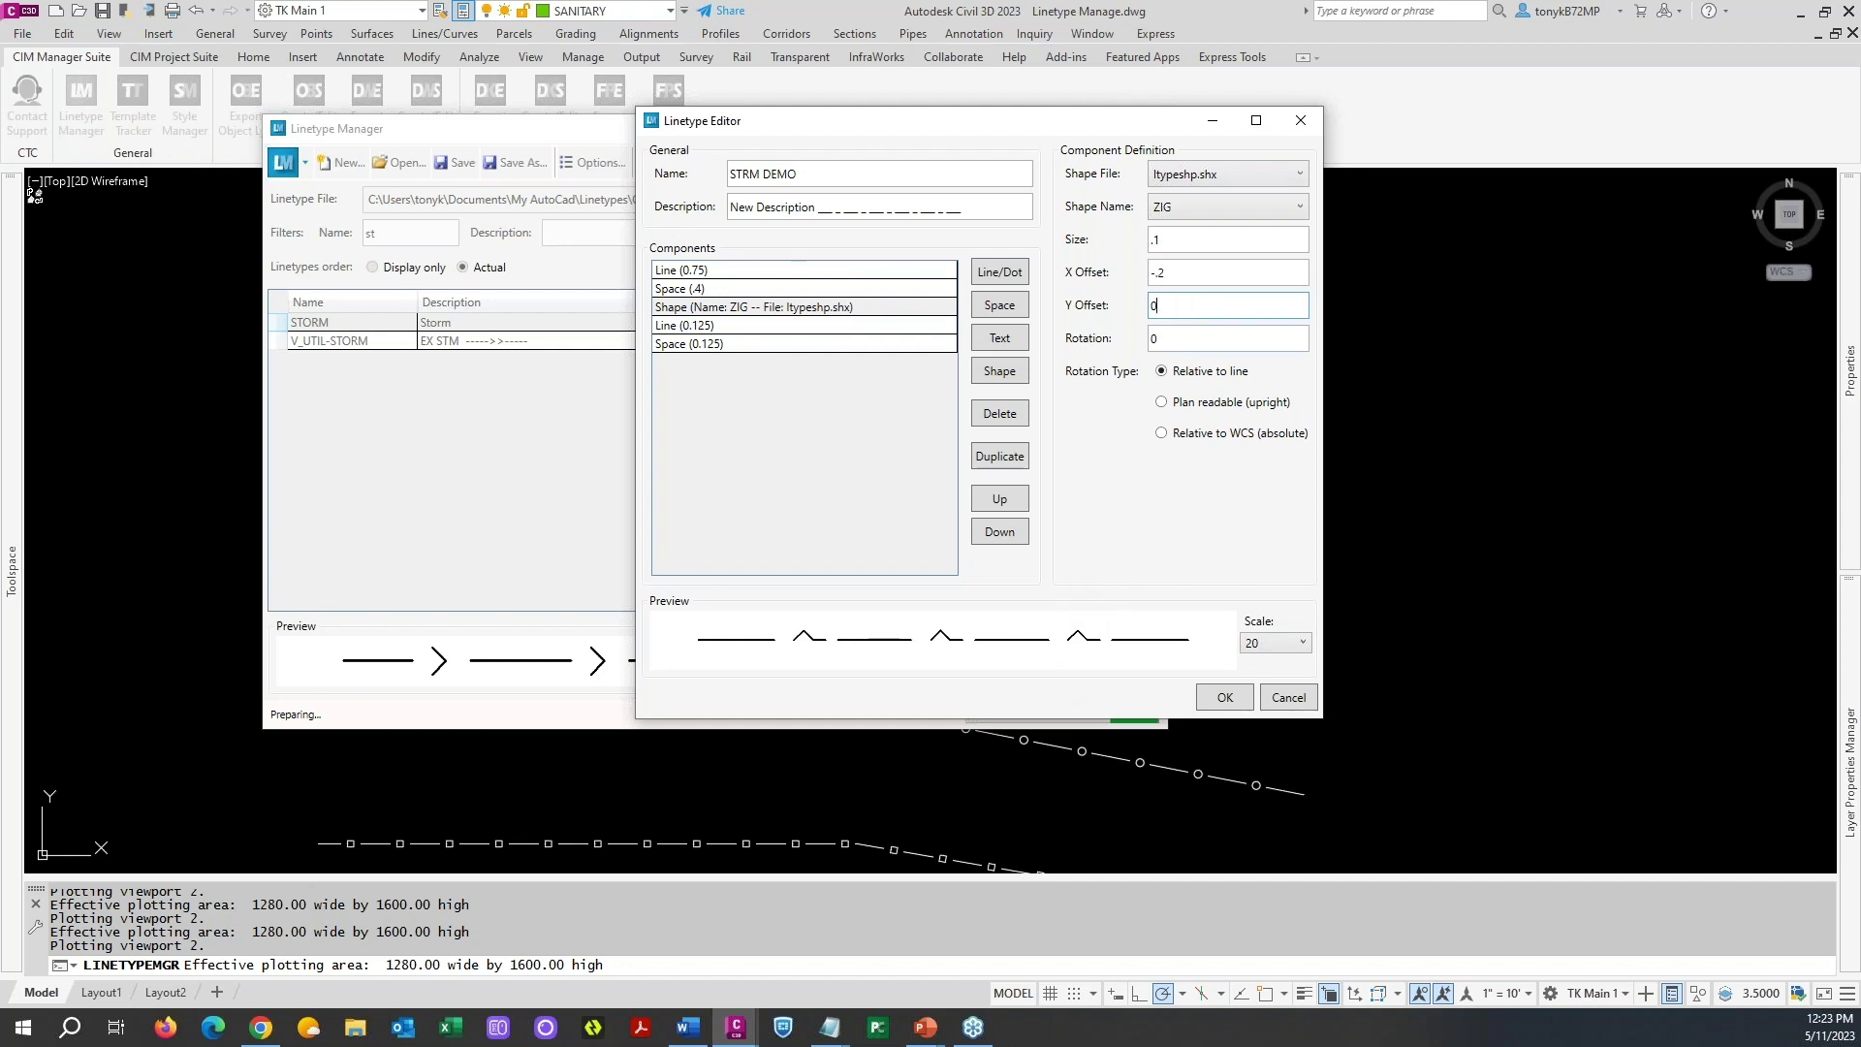
key("ctrl+a")
type(".1")
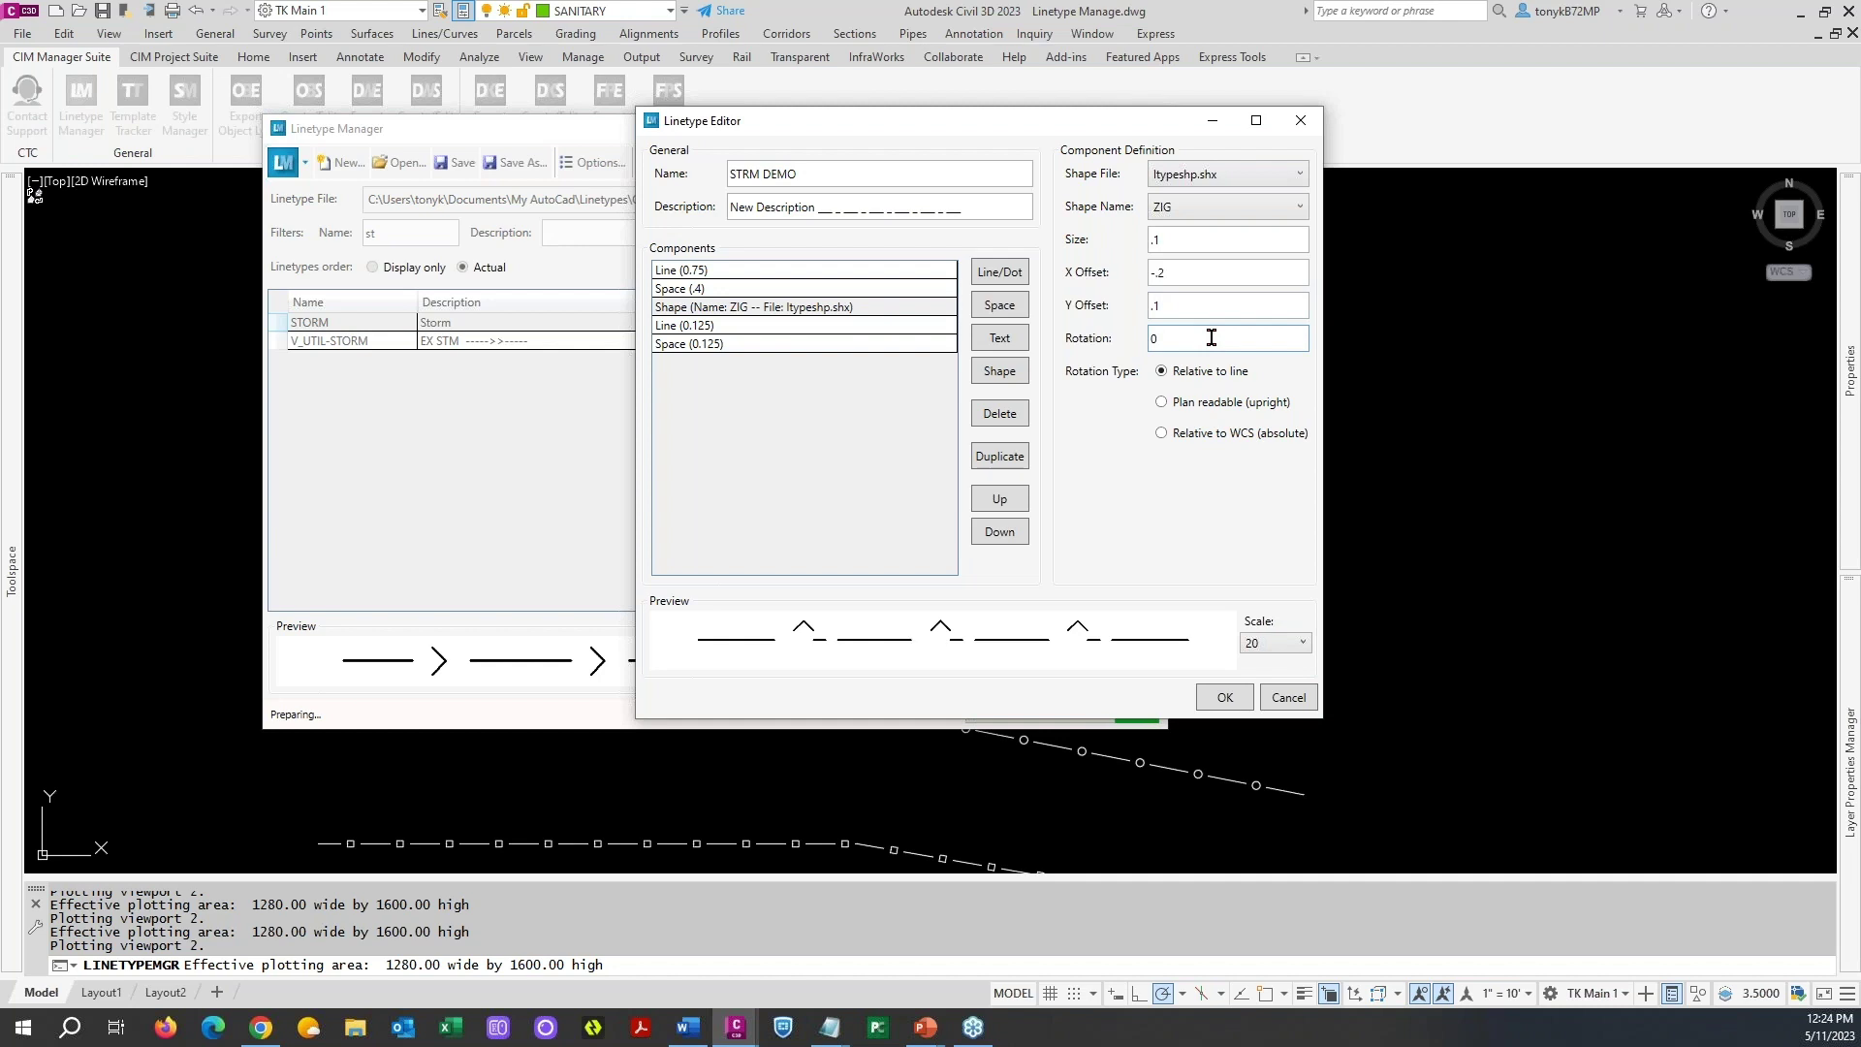
- Set the ZIG shape's rotation to 270 and enter .1 as its Y offset
double_click(1187, 306)
left_click(1180, 336)
left_click_drag(1180, 337, 1139, 339)
type("270")
left_click(1191, 311)
left_click_drag(1192, 304, 1144, 320)
type(".1")
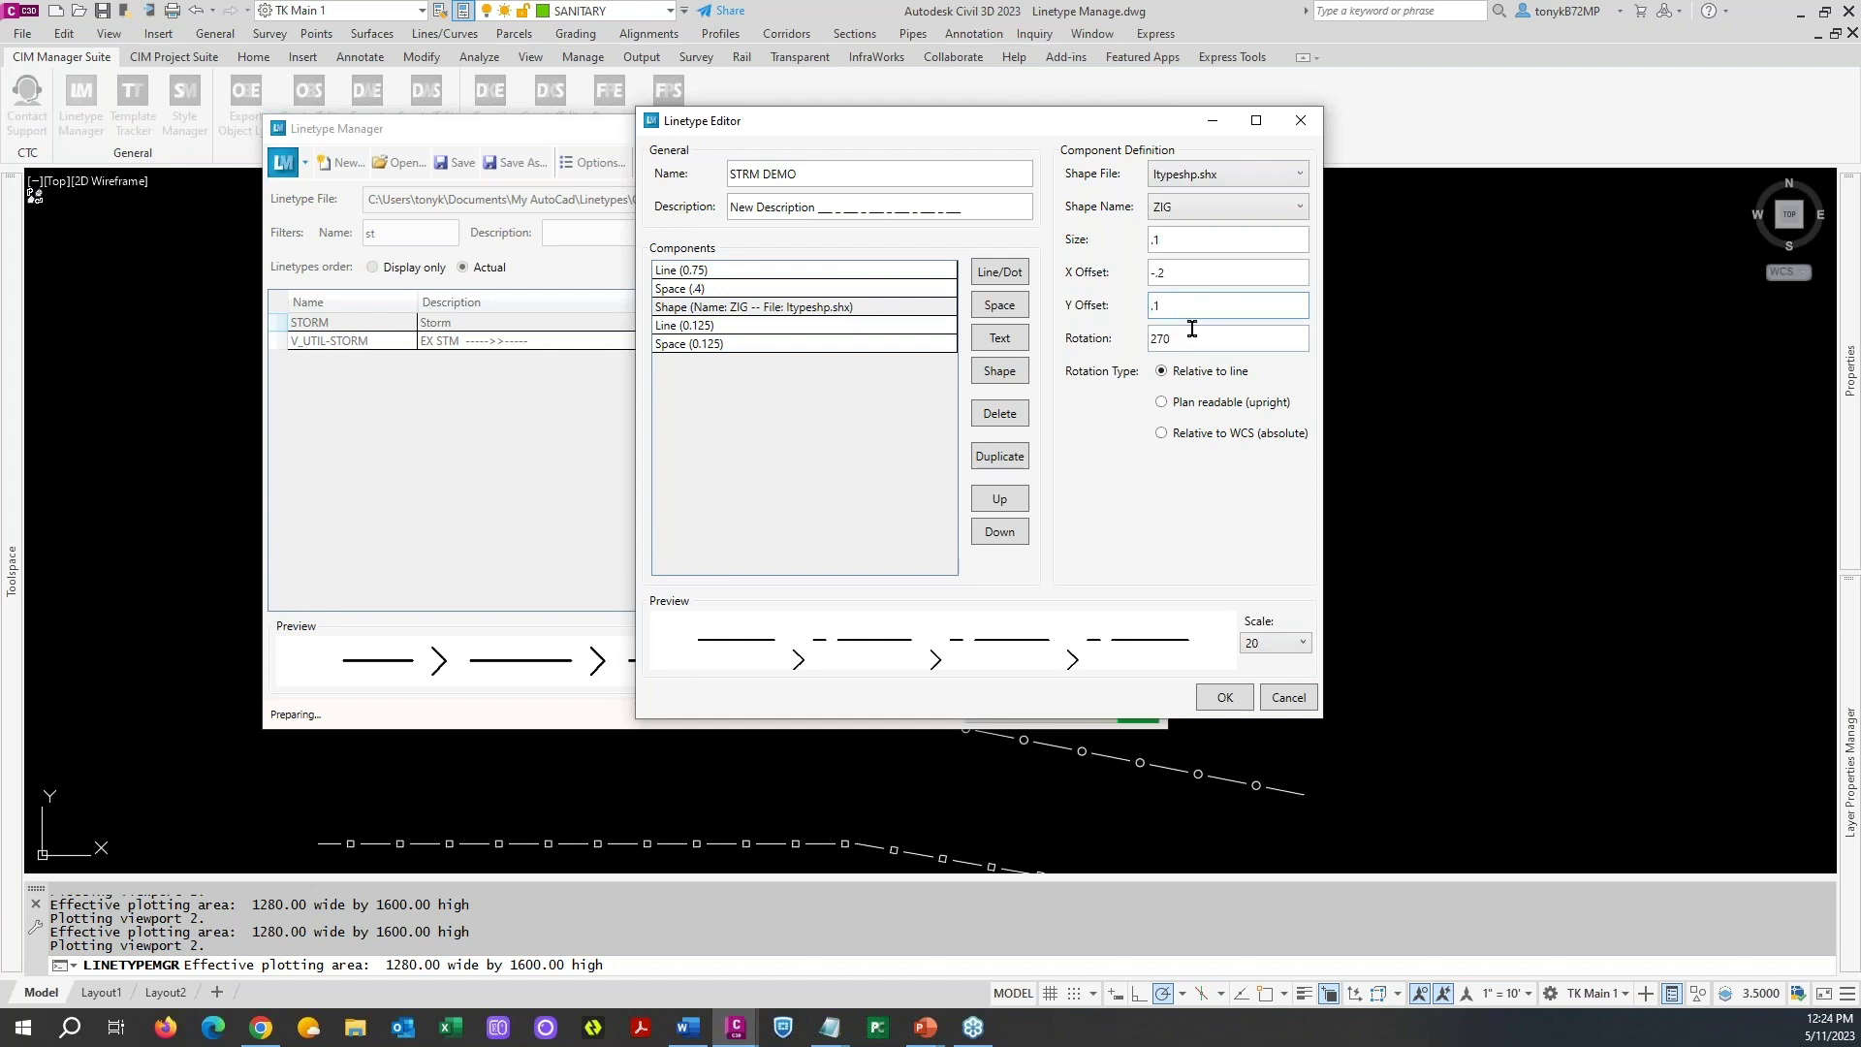
left_click(1192, 332)
- Delete the last space component, set the ZIG shape's X offset to -.25, and accept the STRM DEMO definition
left_click(808, 345)
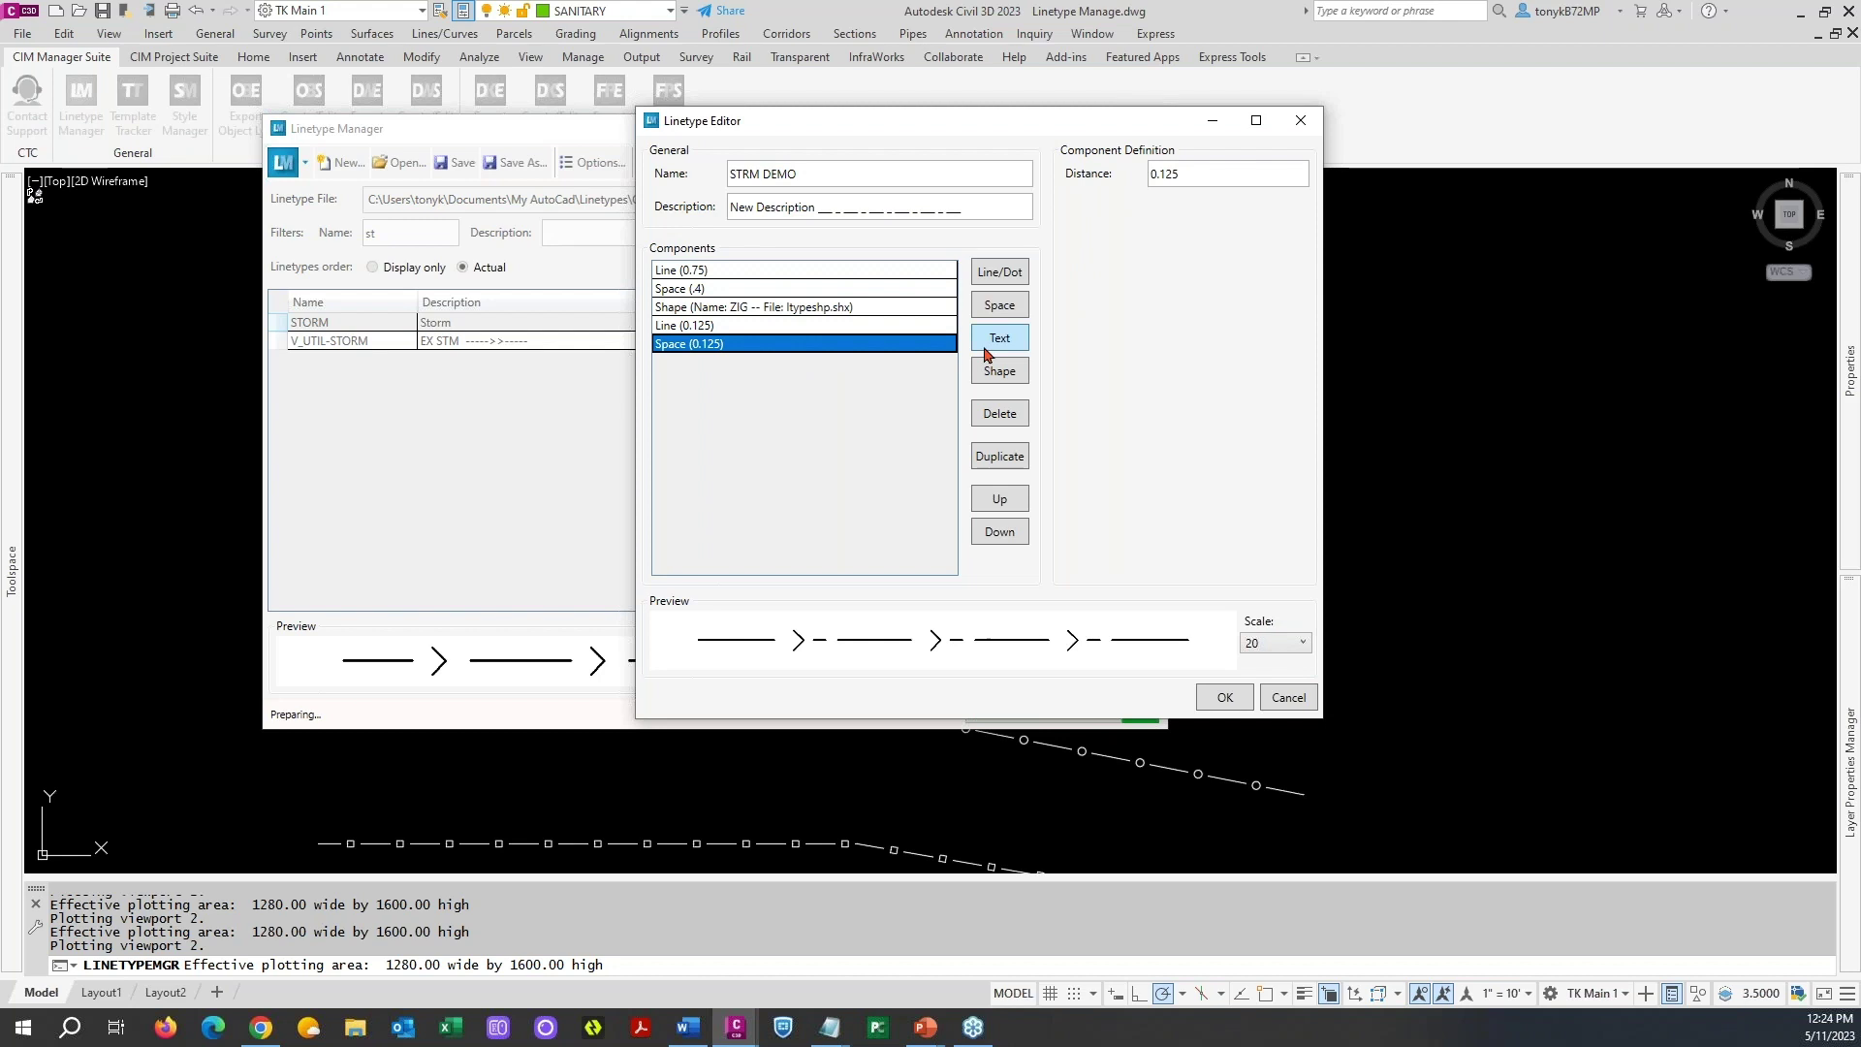
left_click(999, 414)
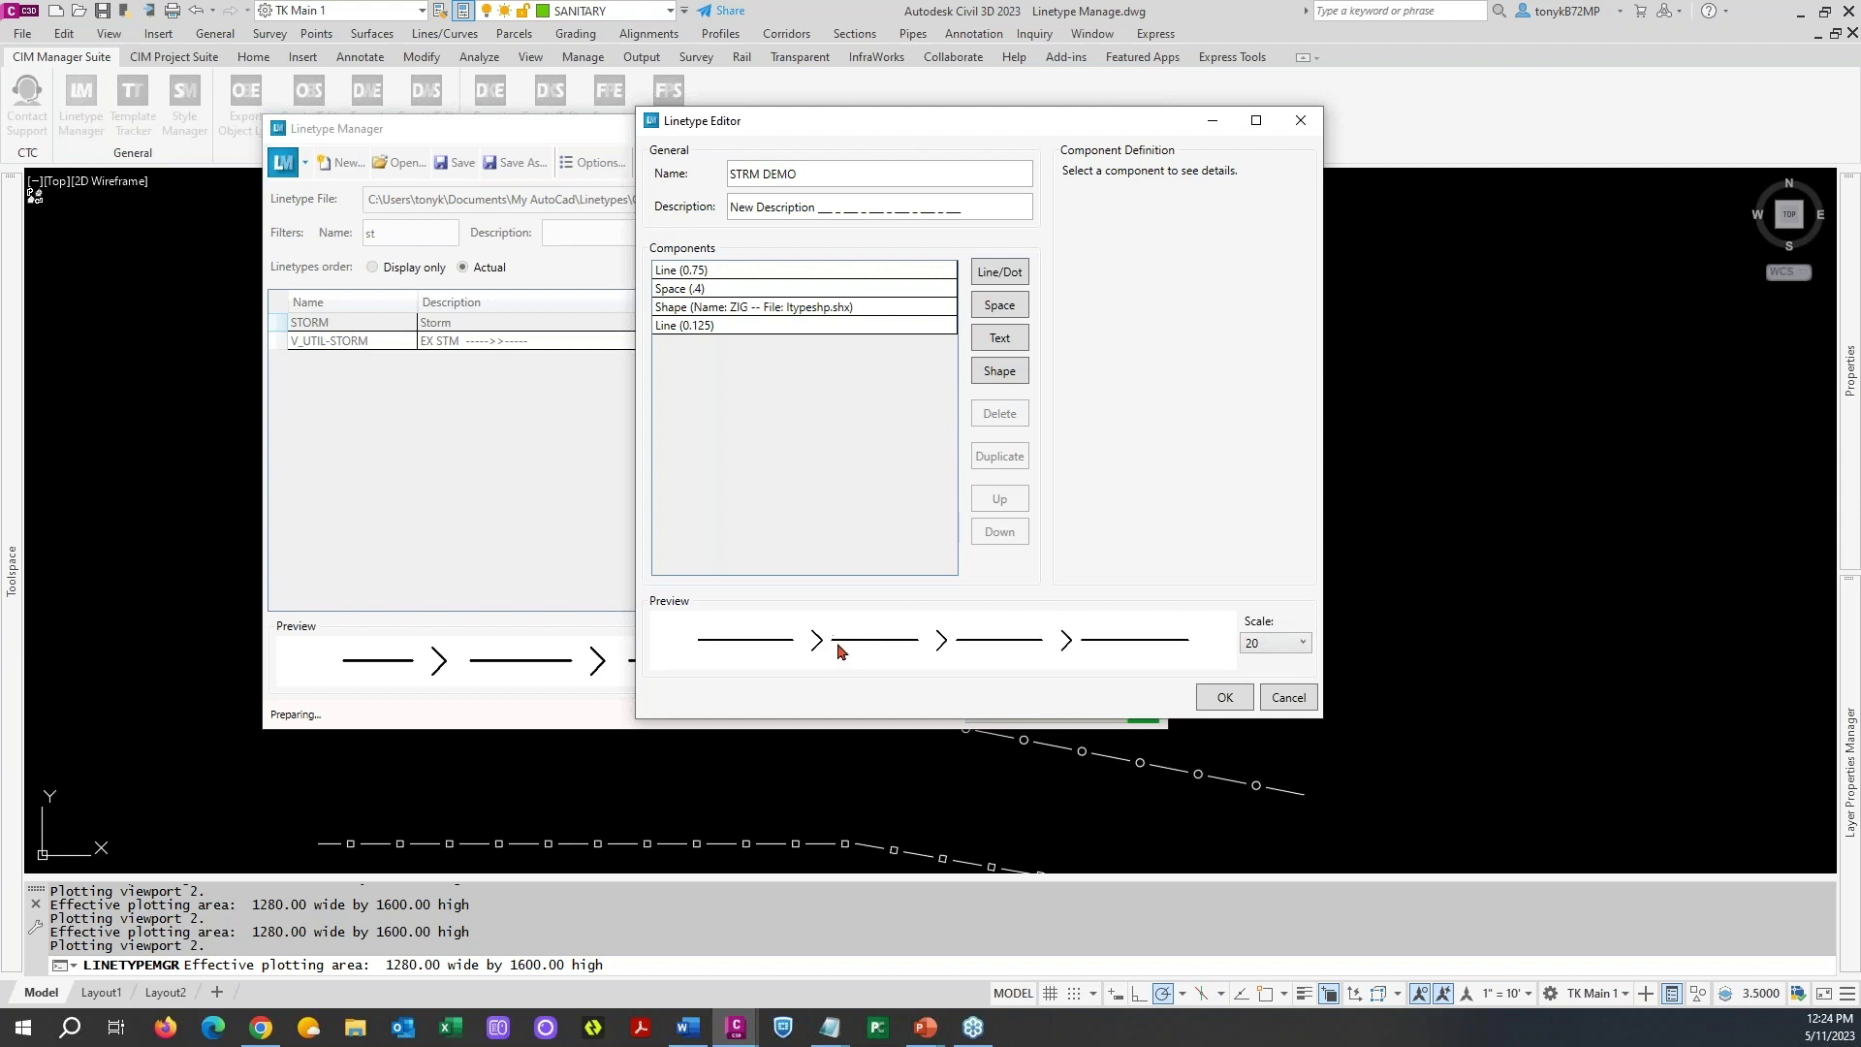
left_click(884, 308)
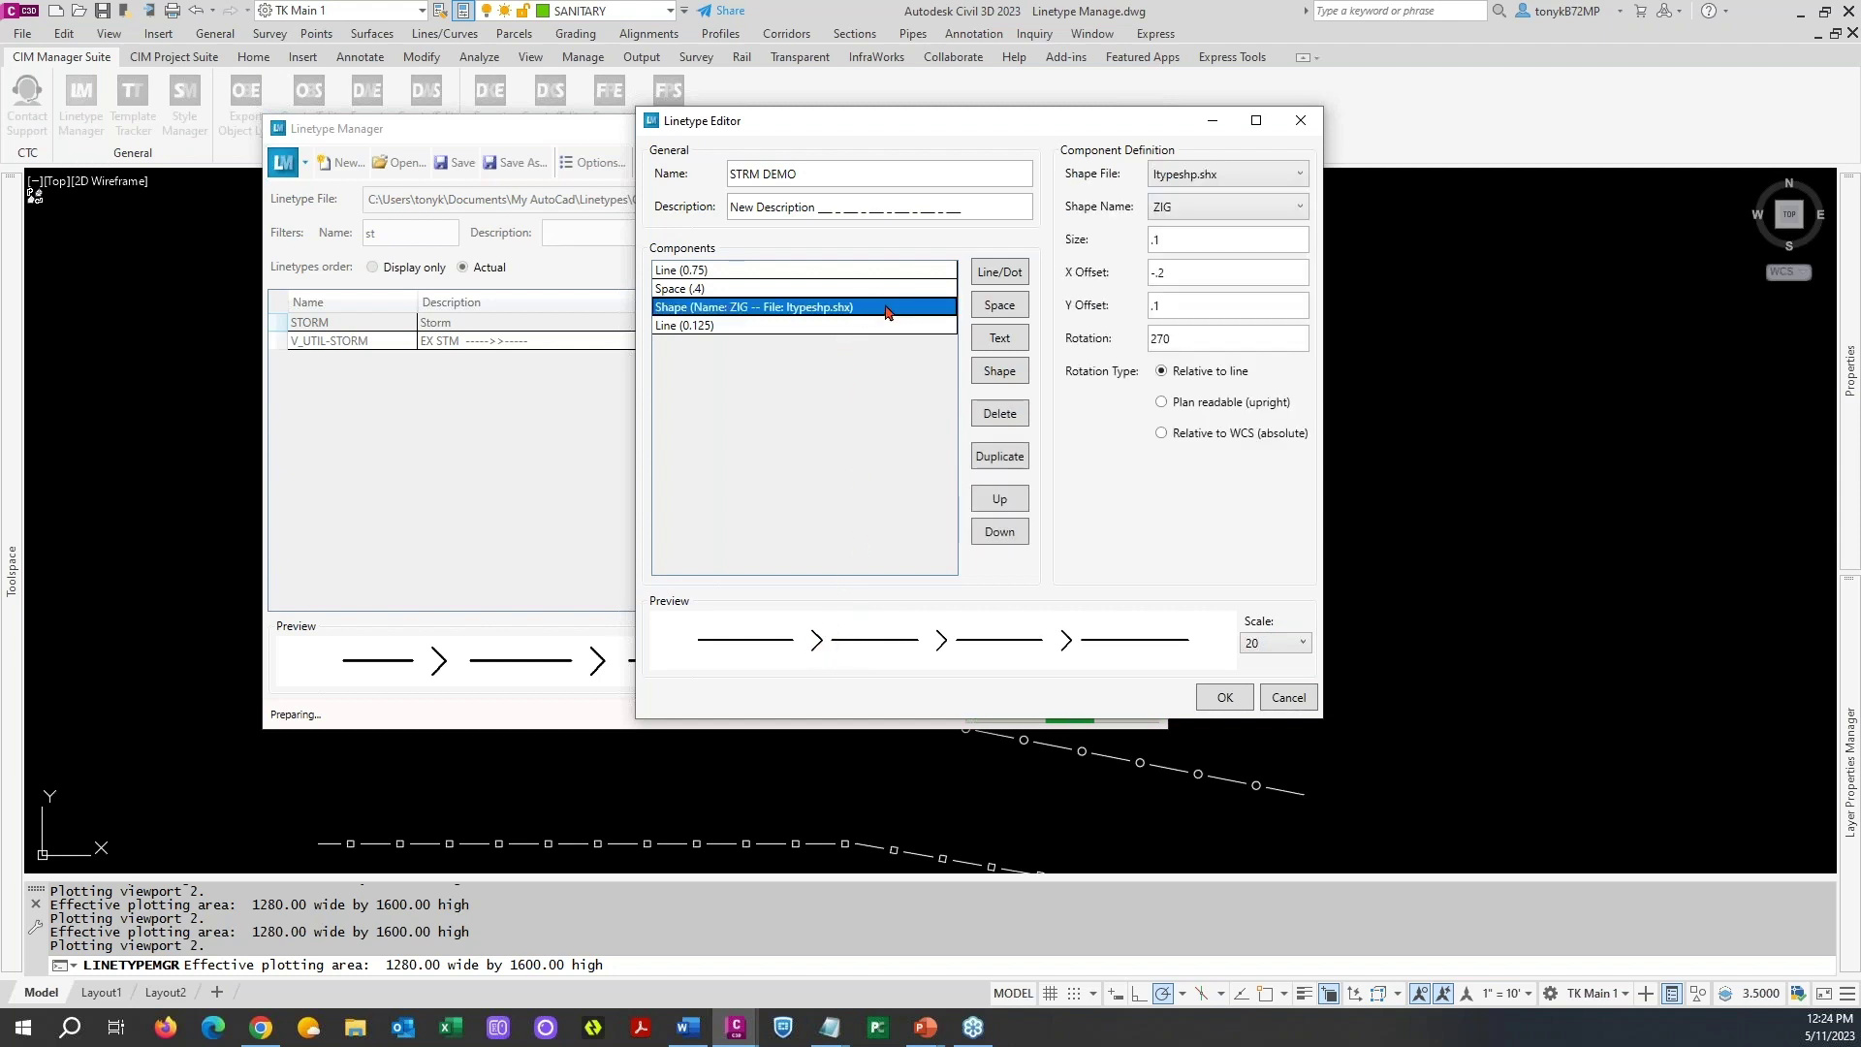
left_click(1193, 273)
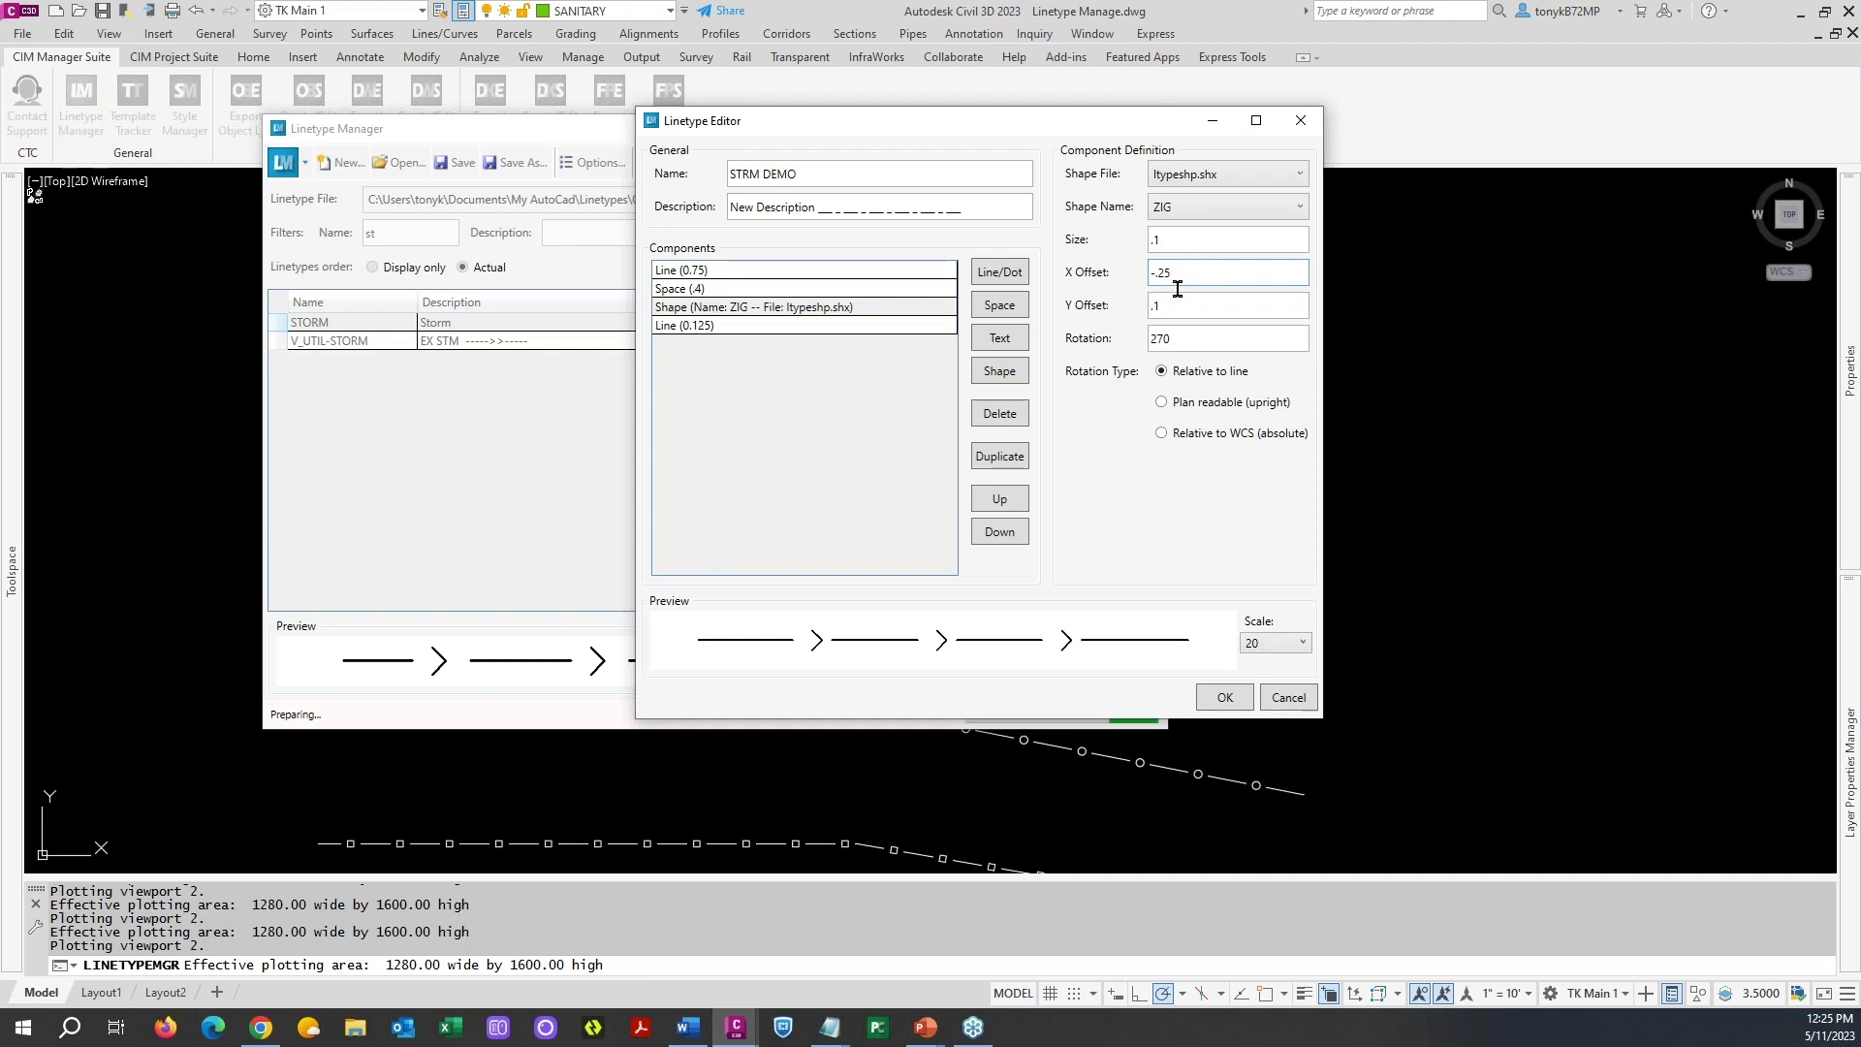
left_click(1194, 306)
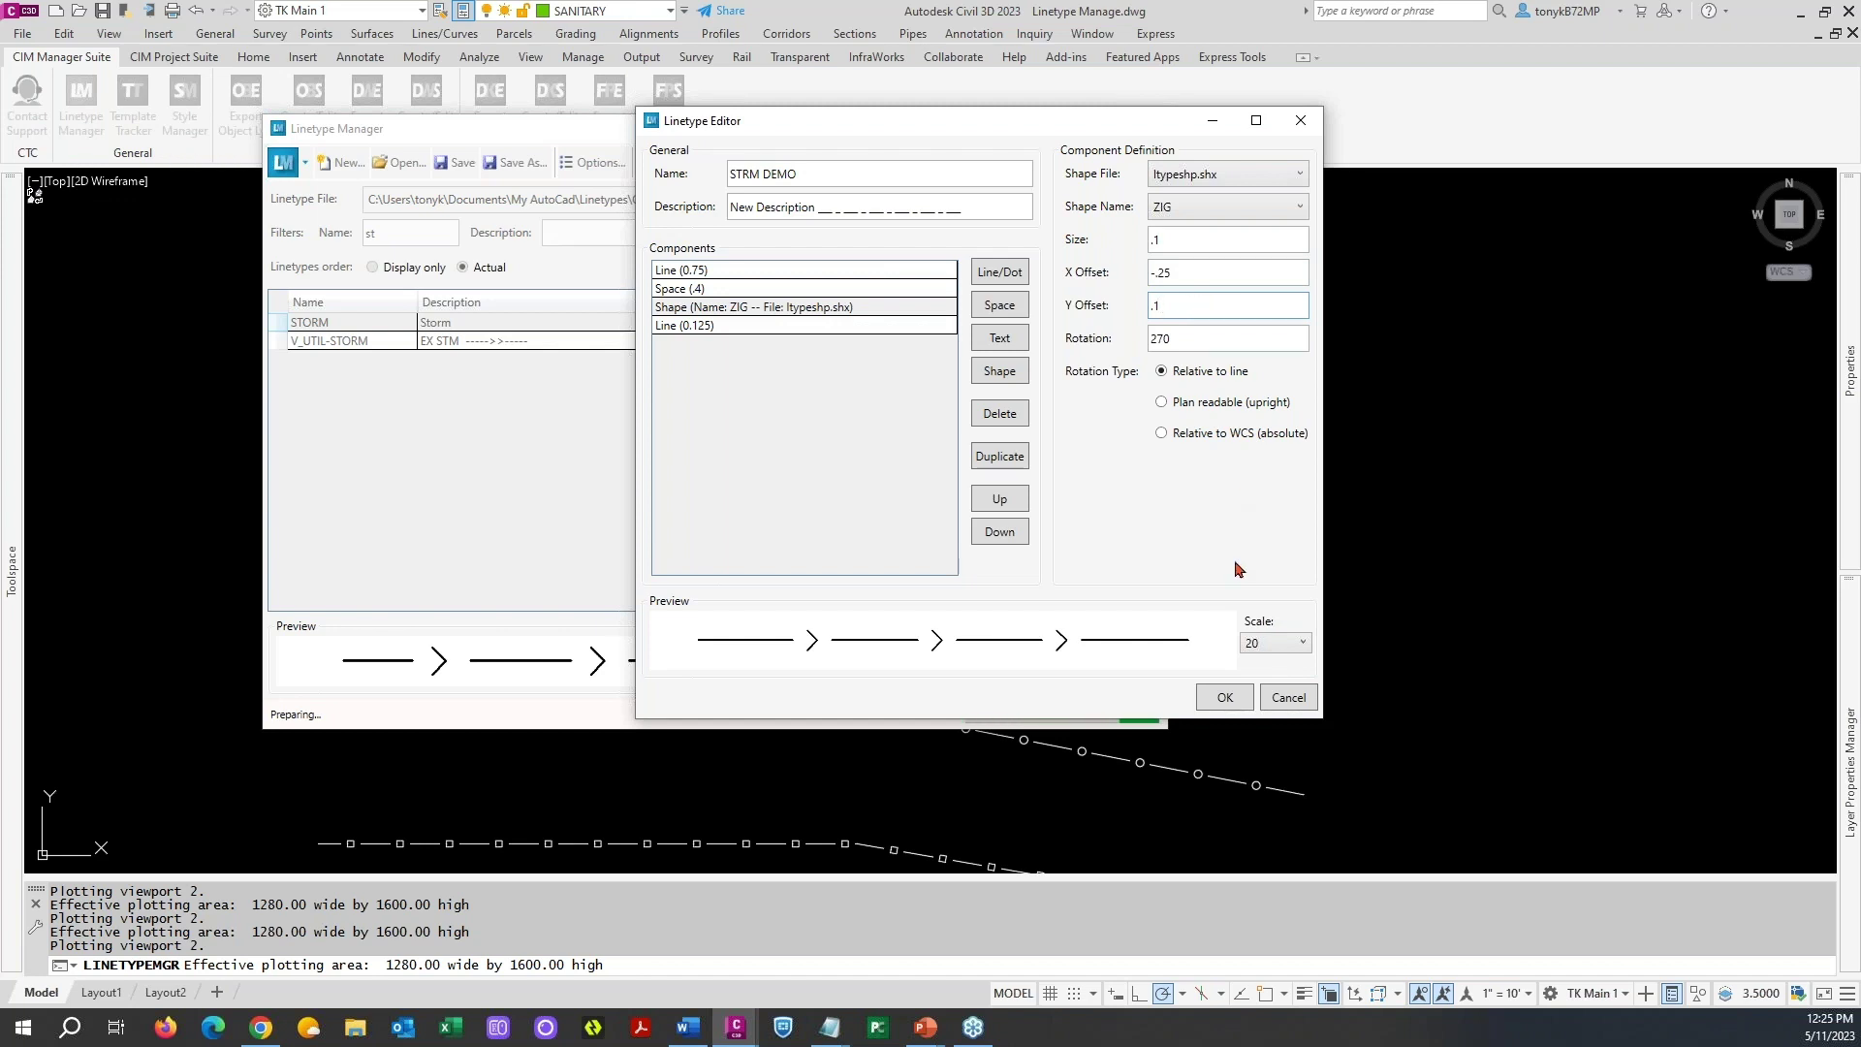
left_click(1225, 705)
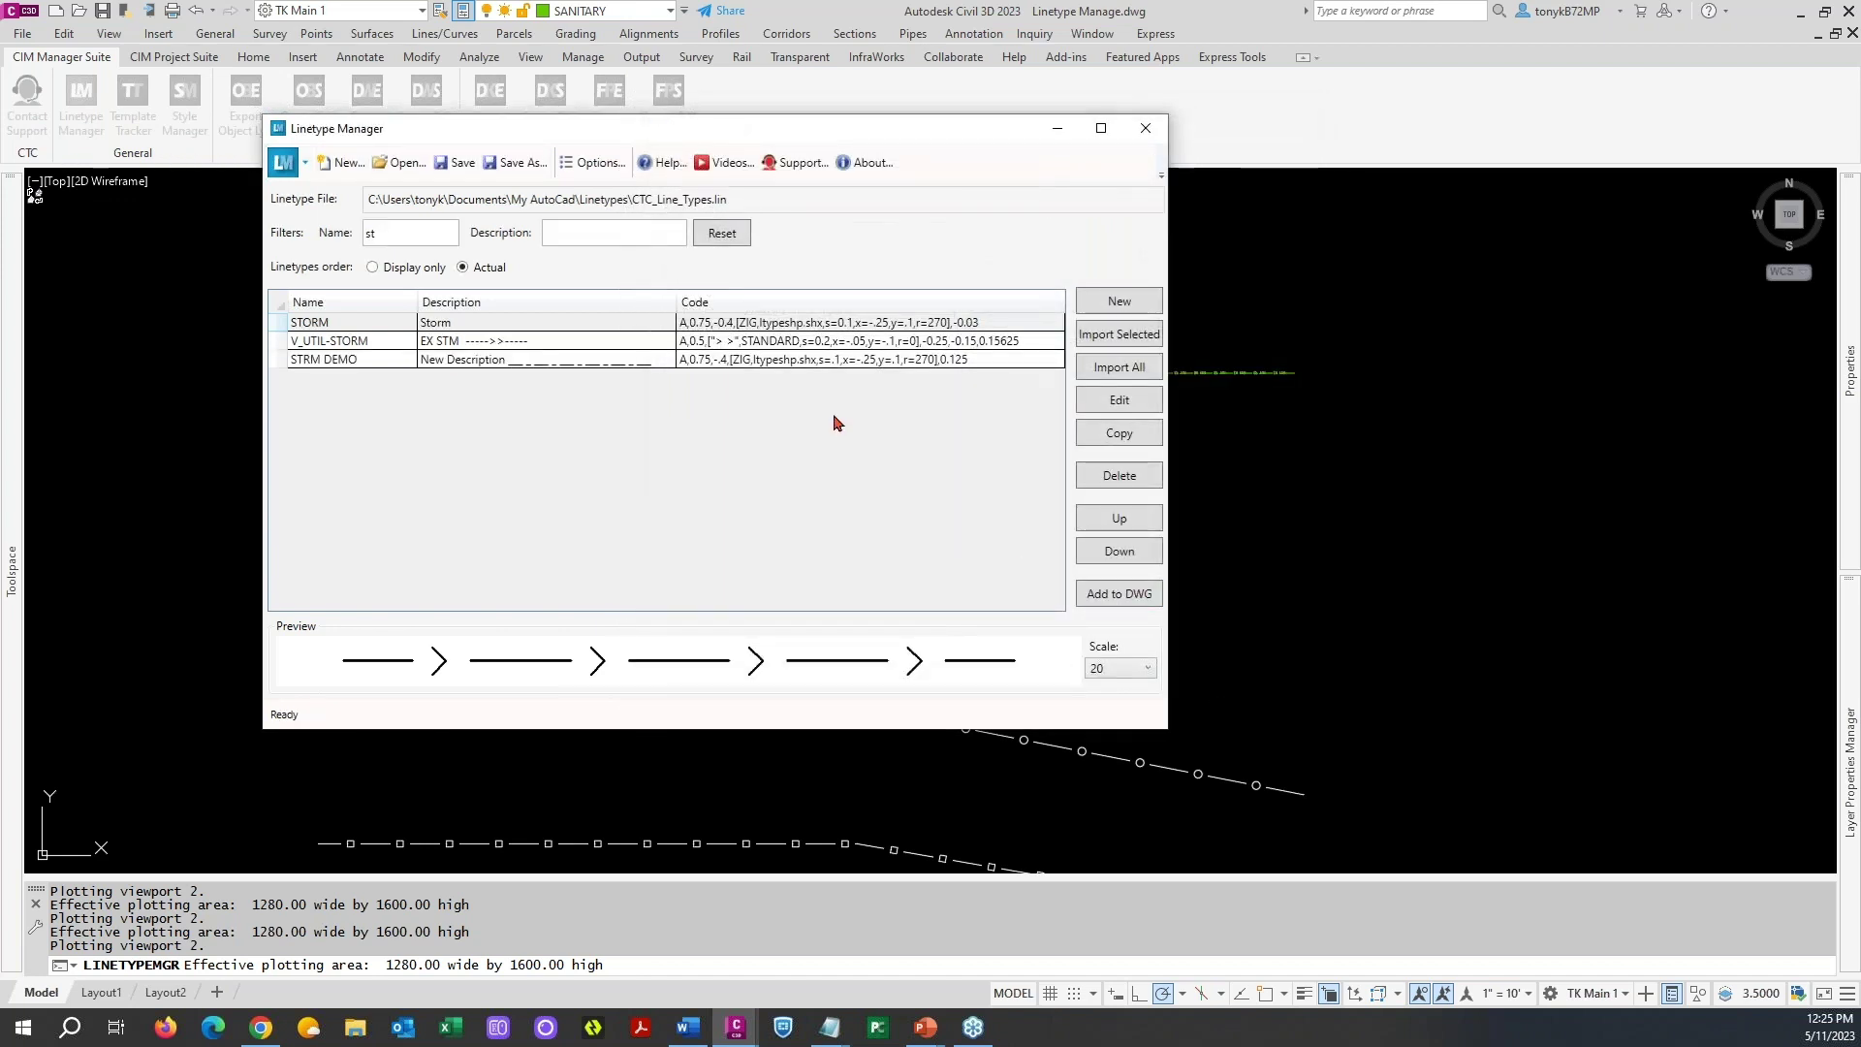
- Add only STRM DEMO to the drawing, excluding BORDER2 and DASHDOT, and close Linetype Manager with the linetype file saved
left_click(373, 360)
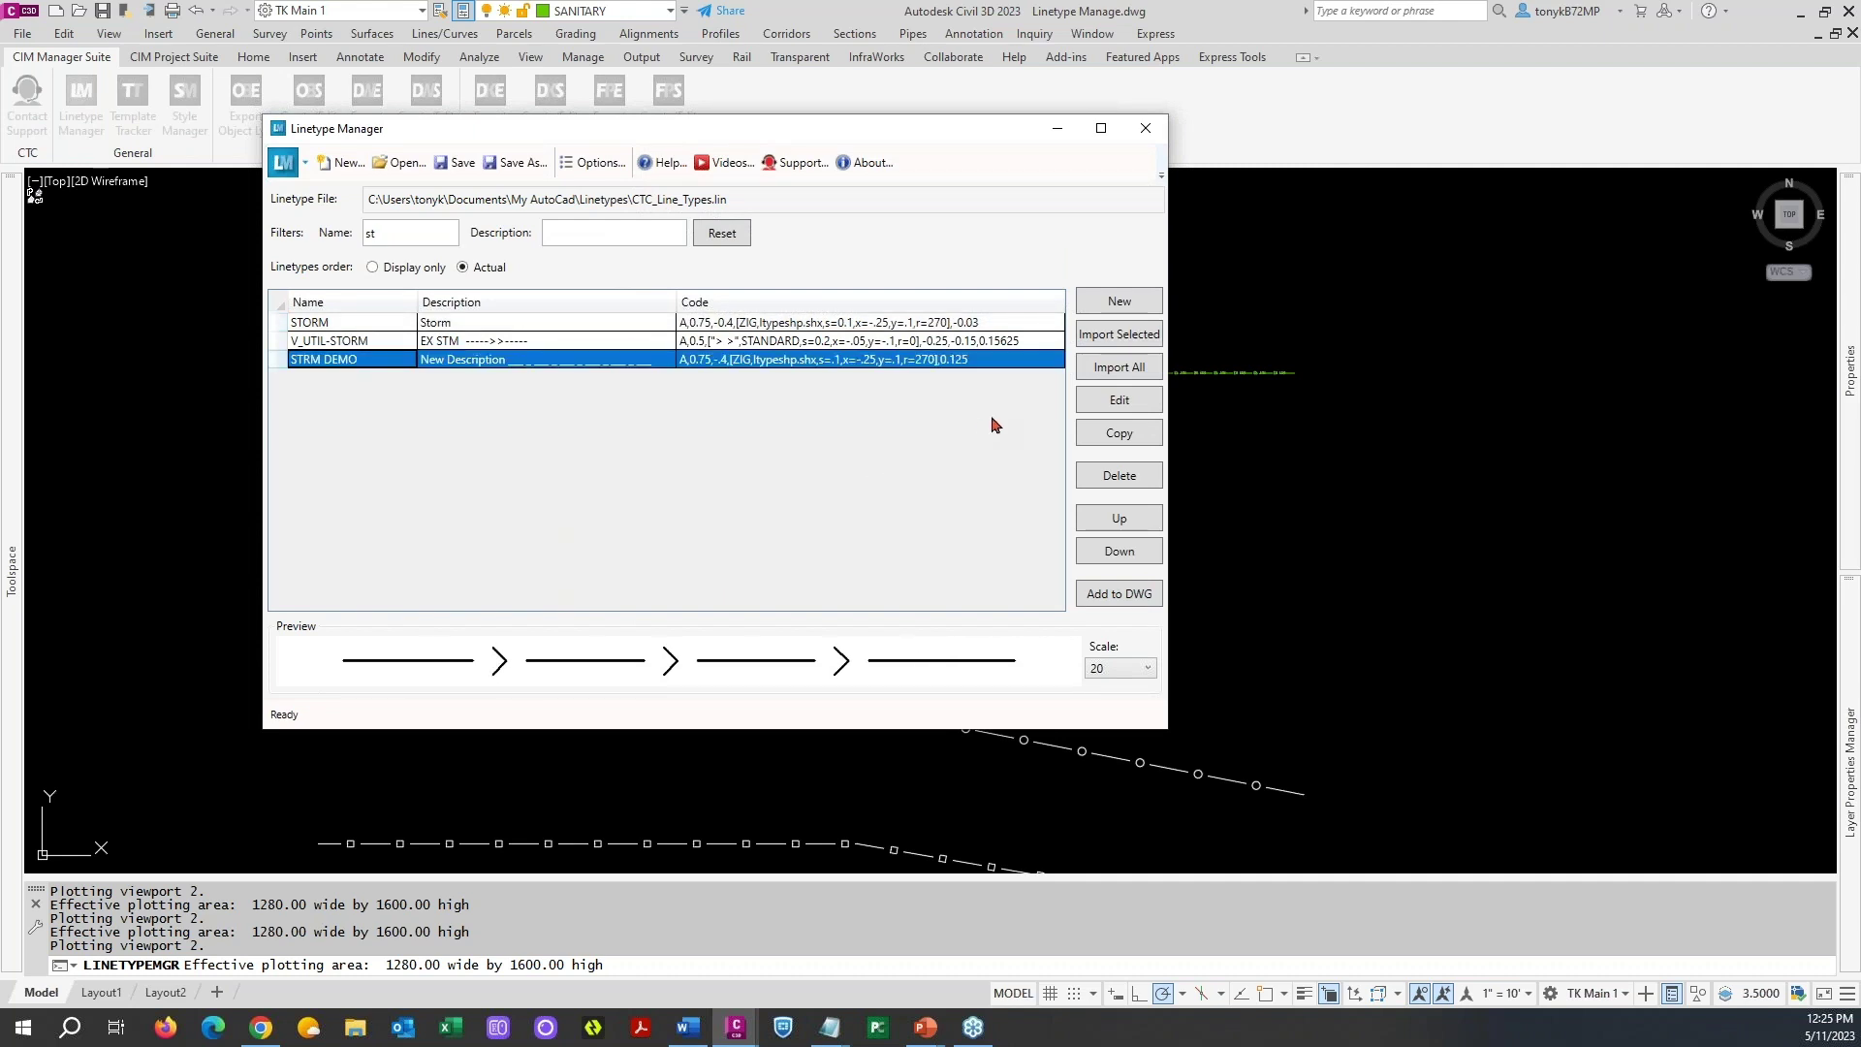
left_click(1110, 593)
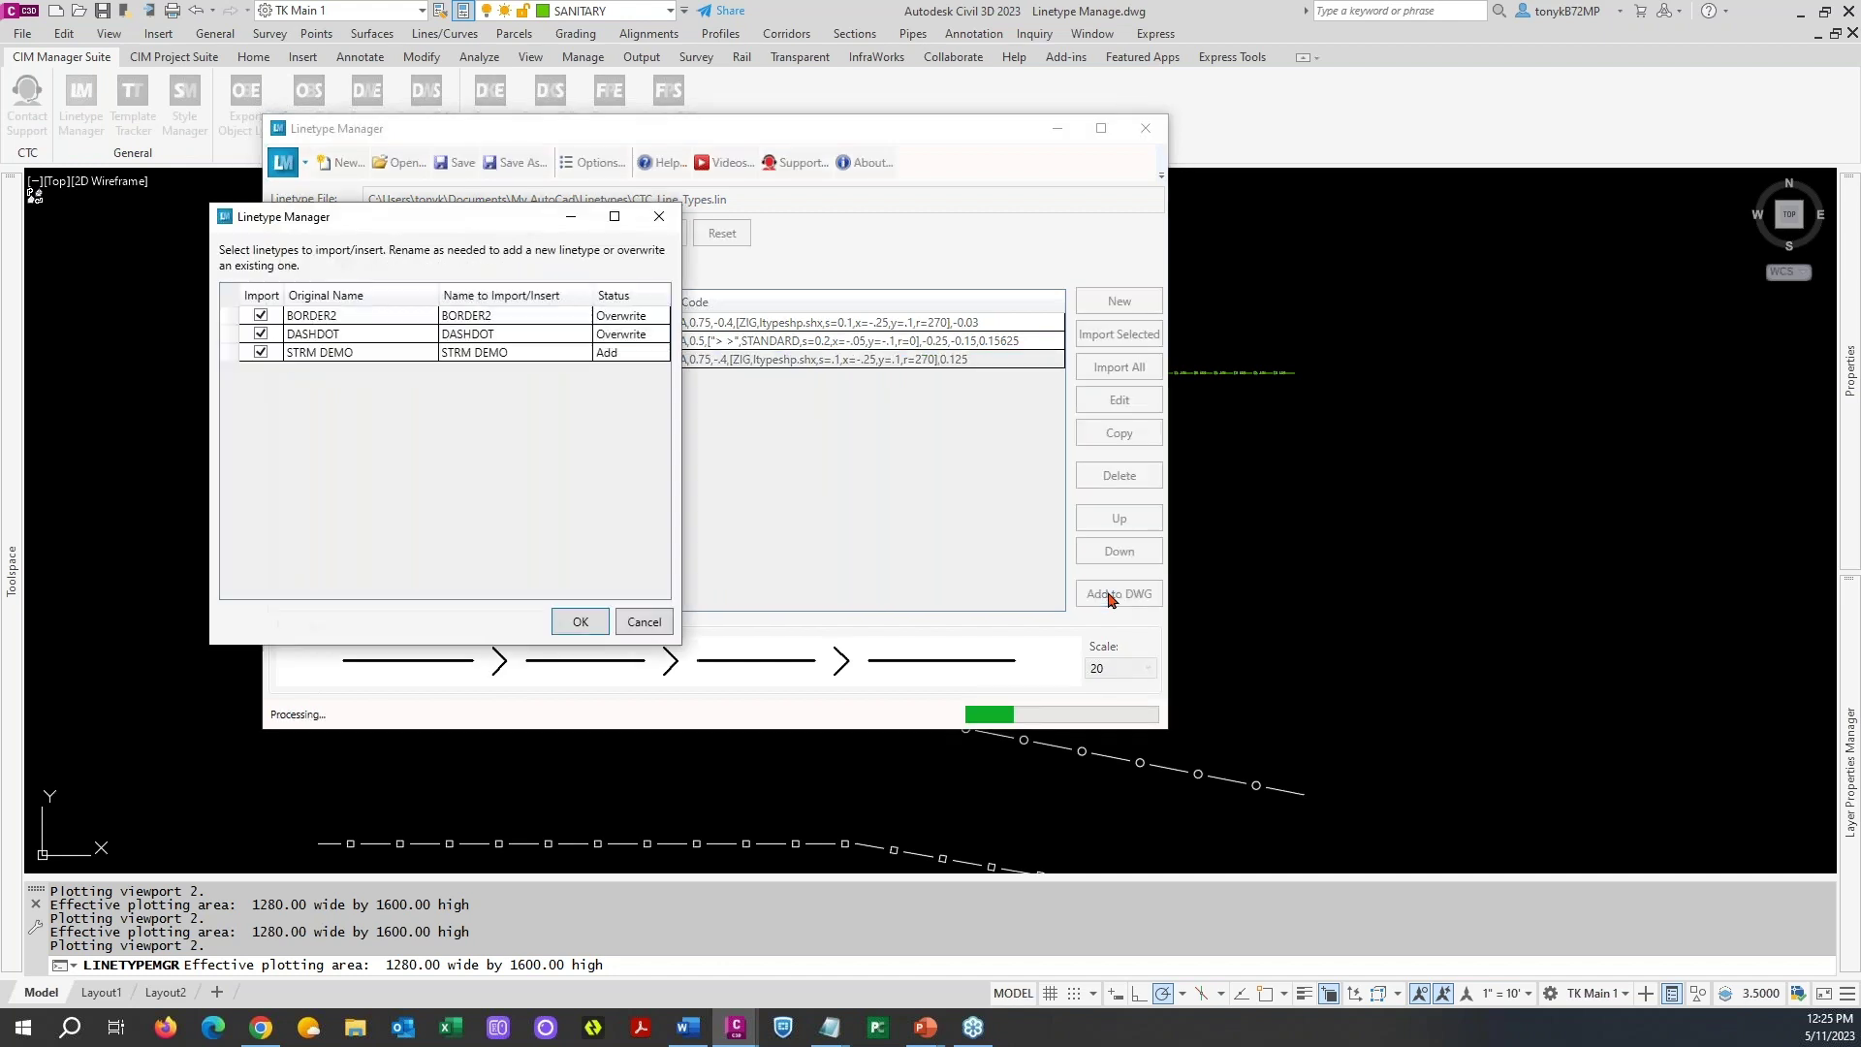
left_click(259, 316)
left_click(260, 333)
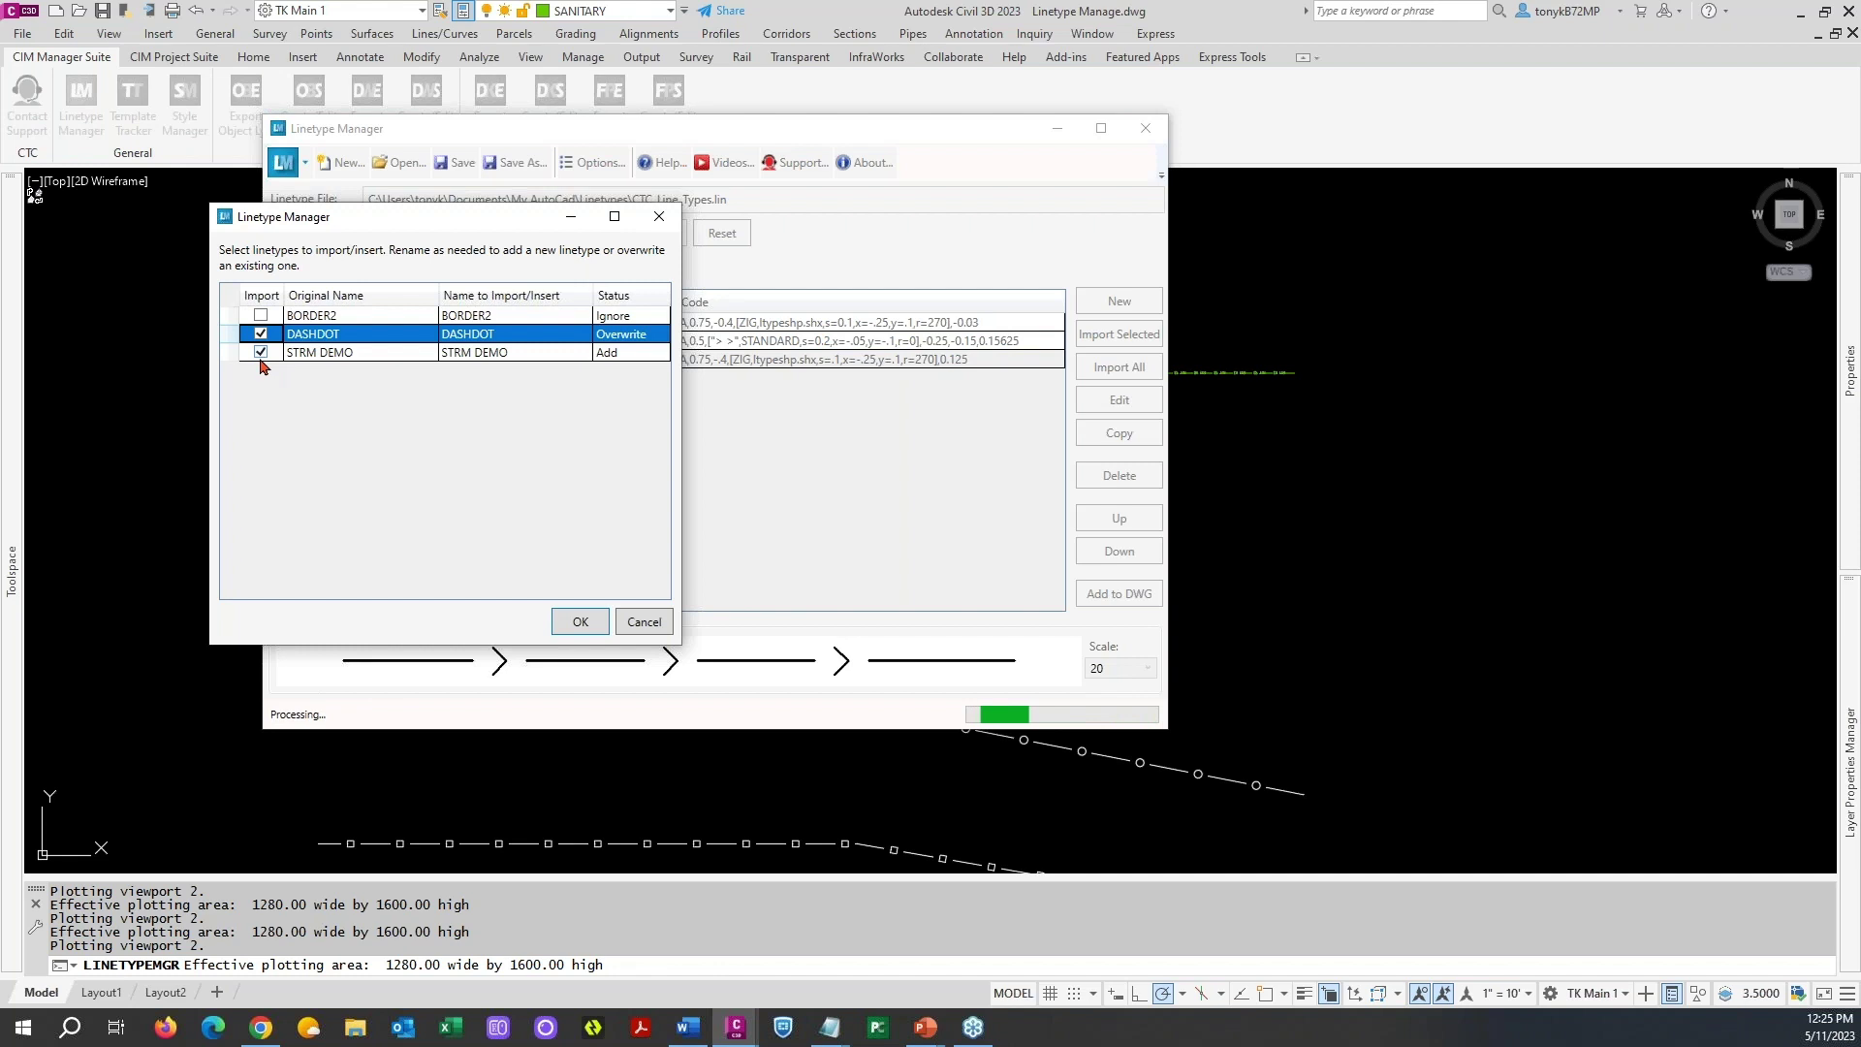
left_click(259, 335)
left_click(593, 621)
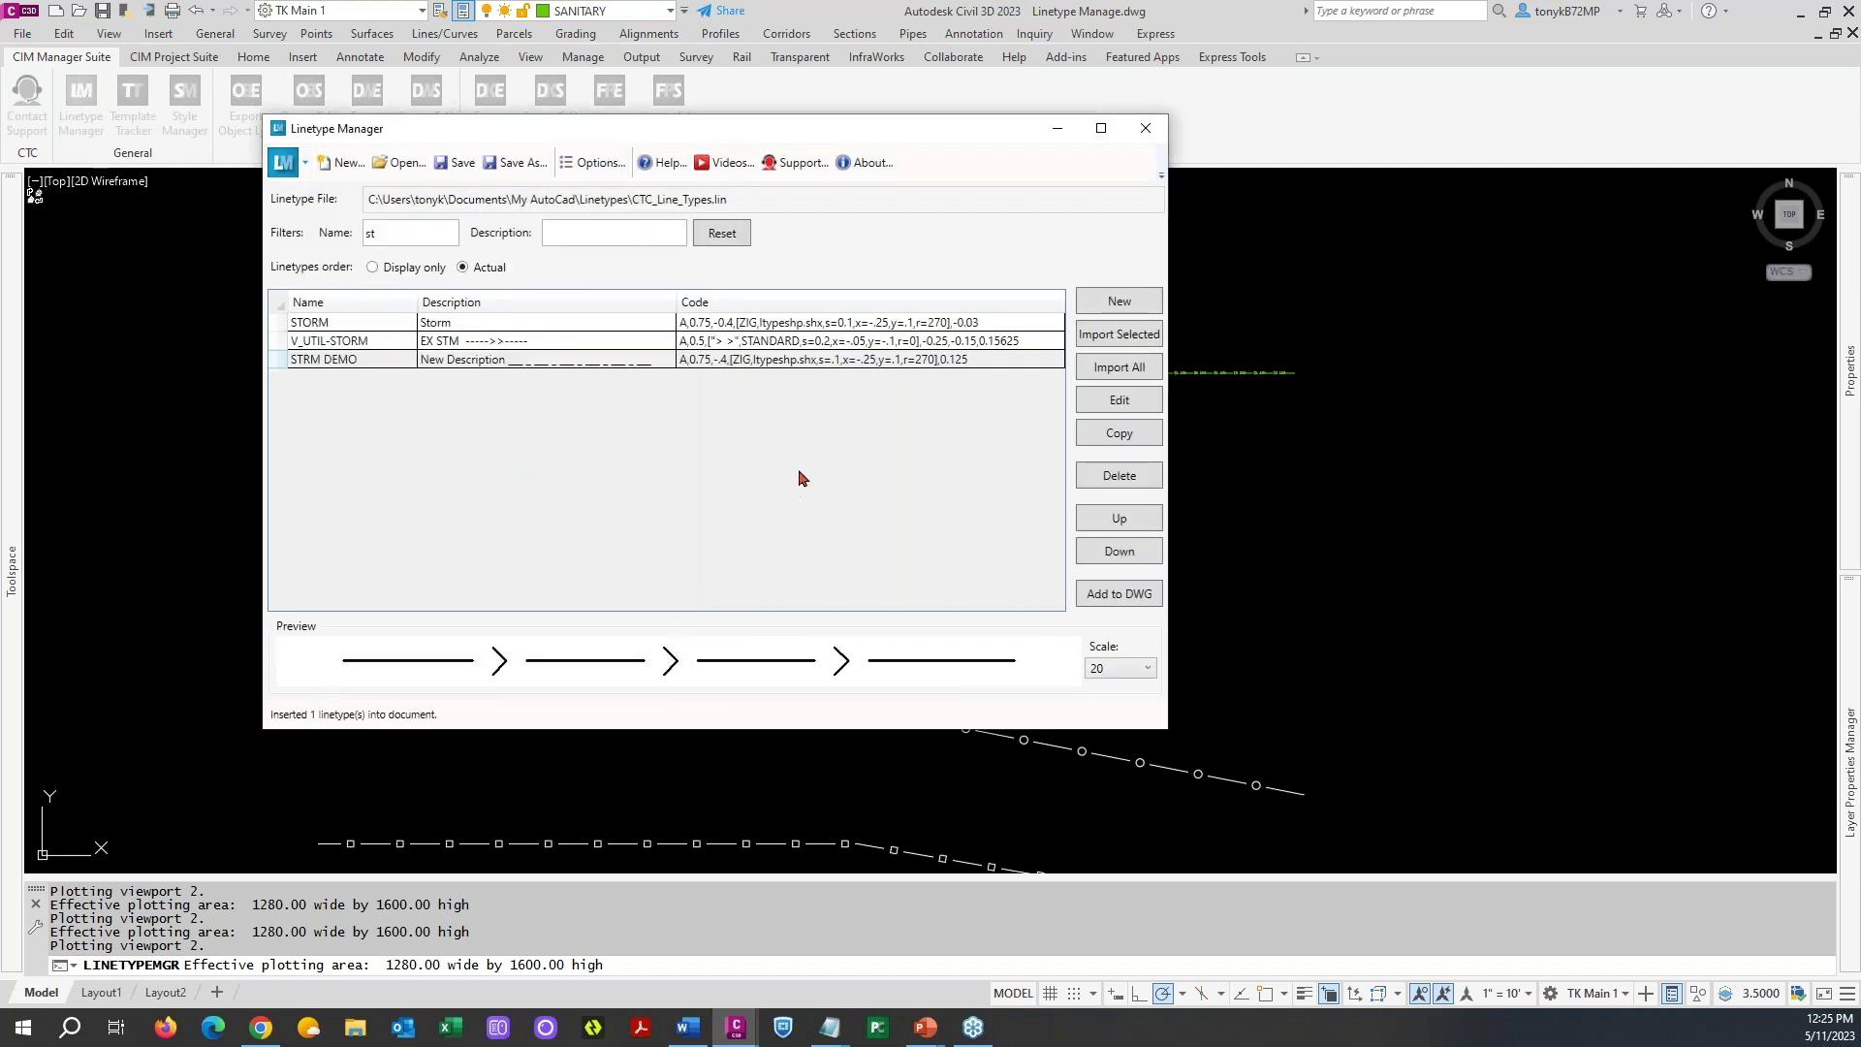
left_click(1147, 129)
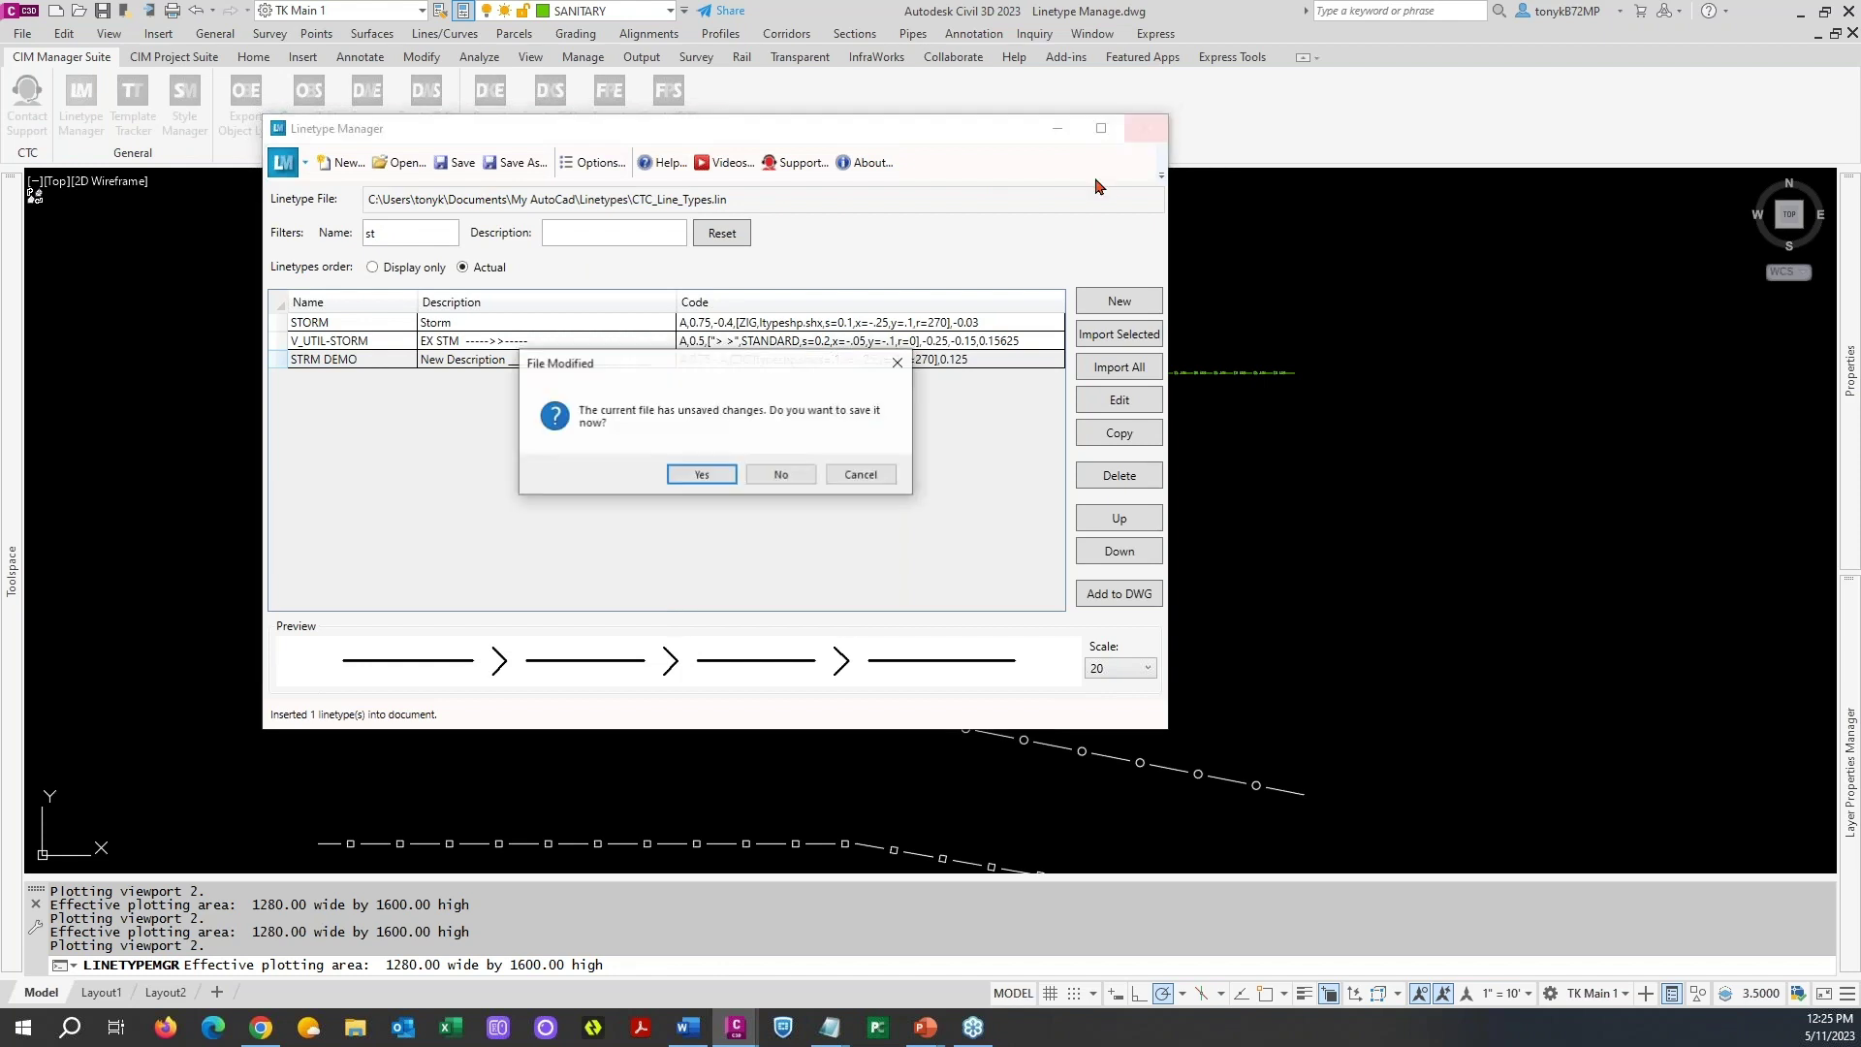
left_click(699, 475)
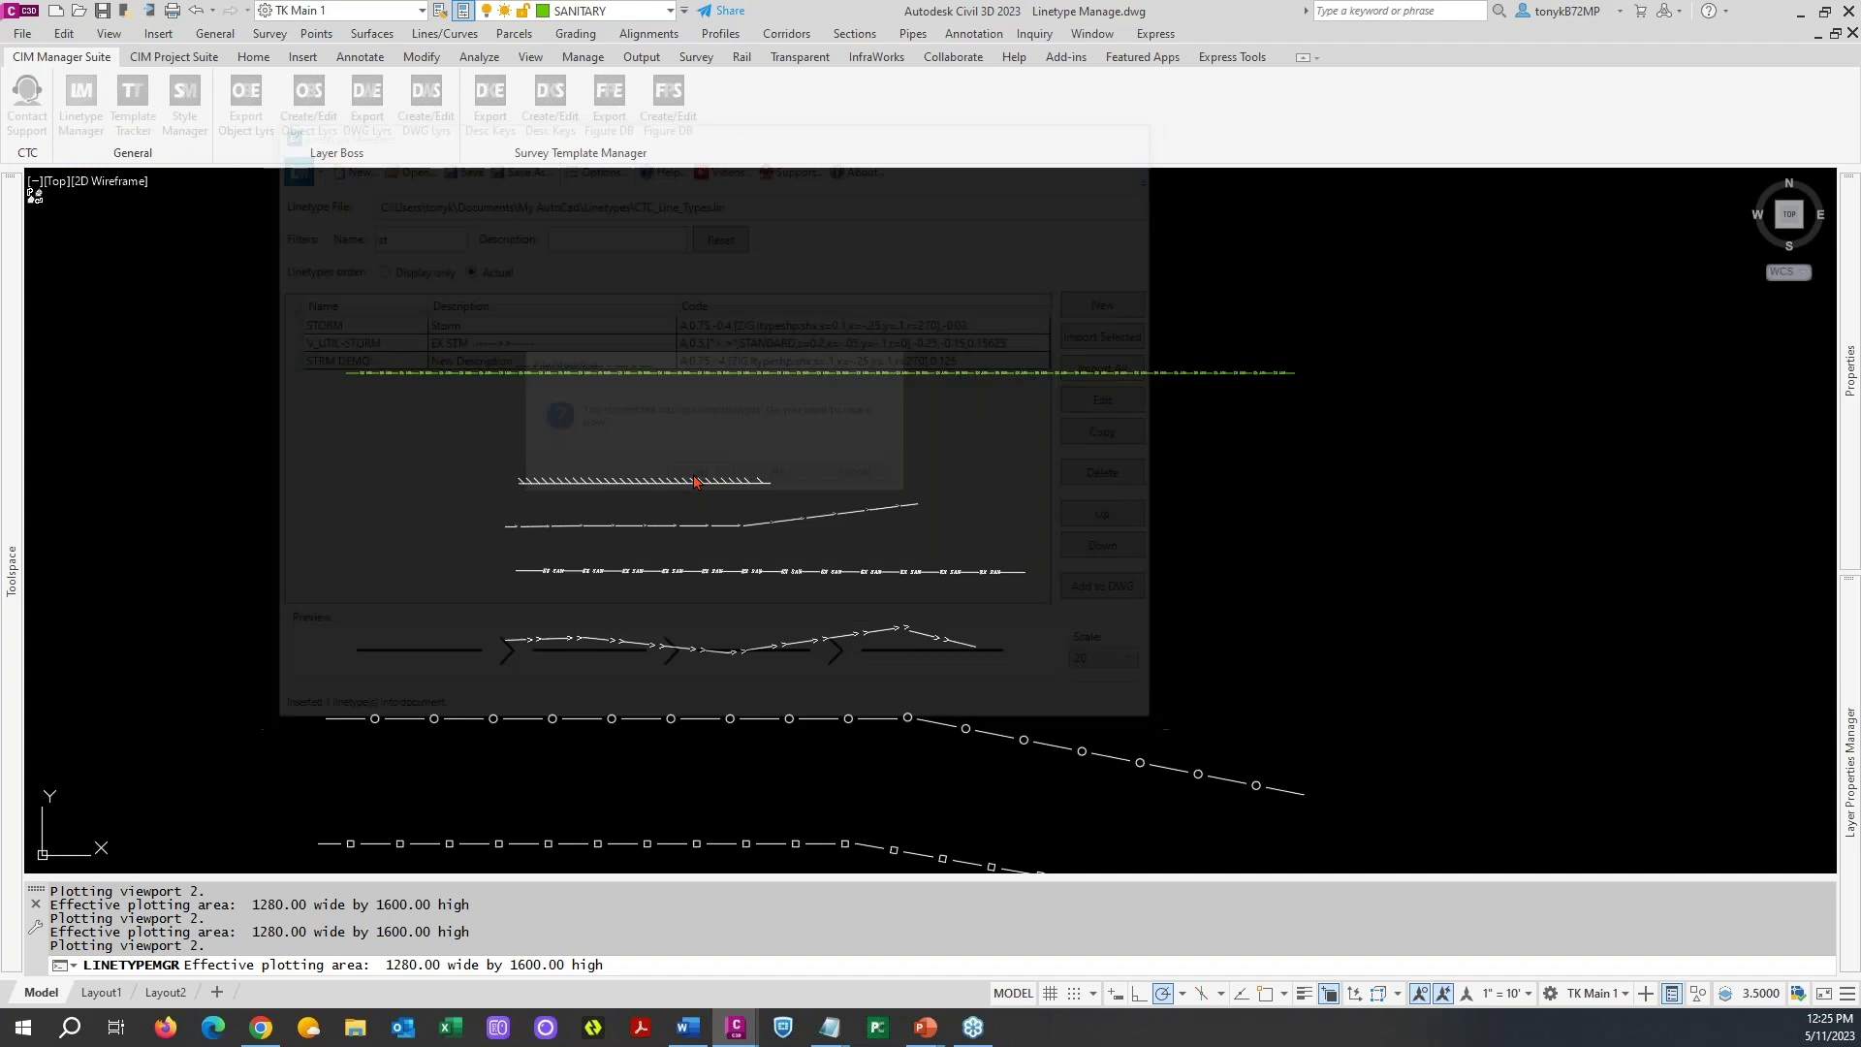
- Draw a horizontal polyline about 317 units long just below the upper green sanitary line
type("pl")
key("Return")
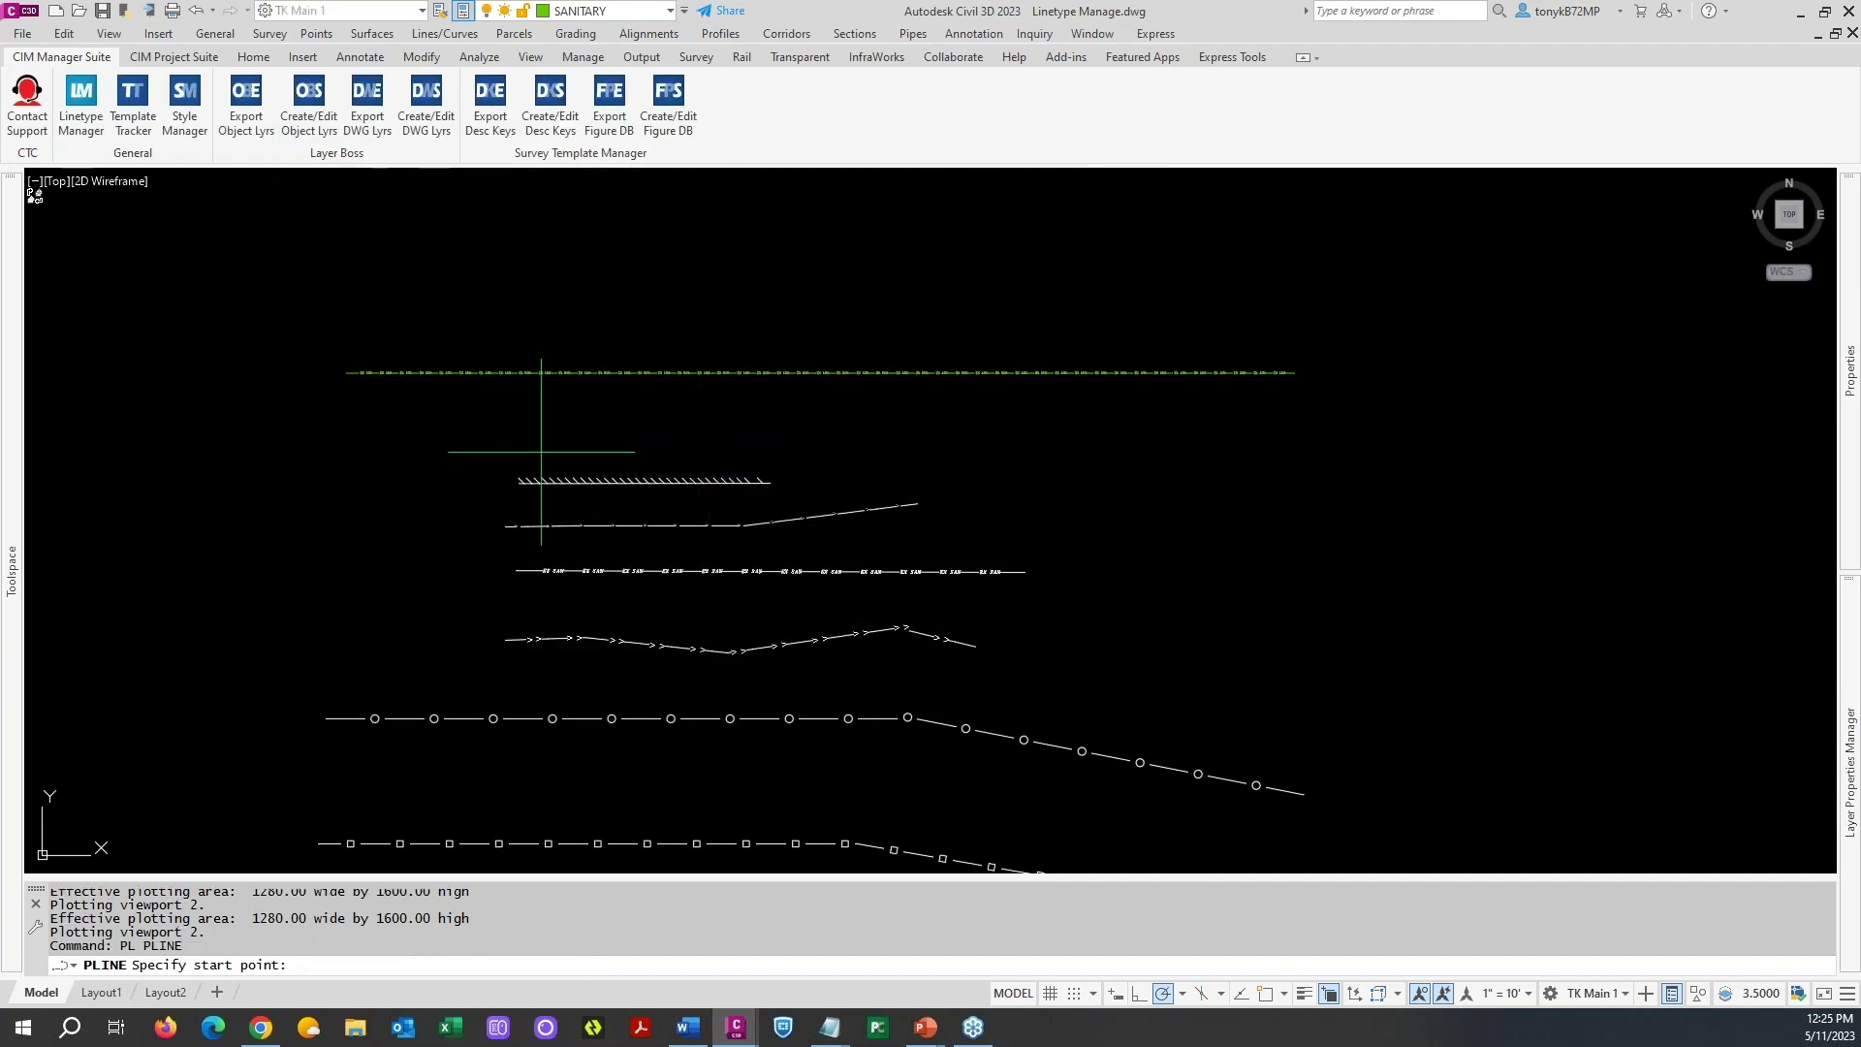
left_click(387, 420)
left_click(1009, 421)
key("Escape")
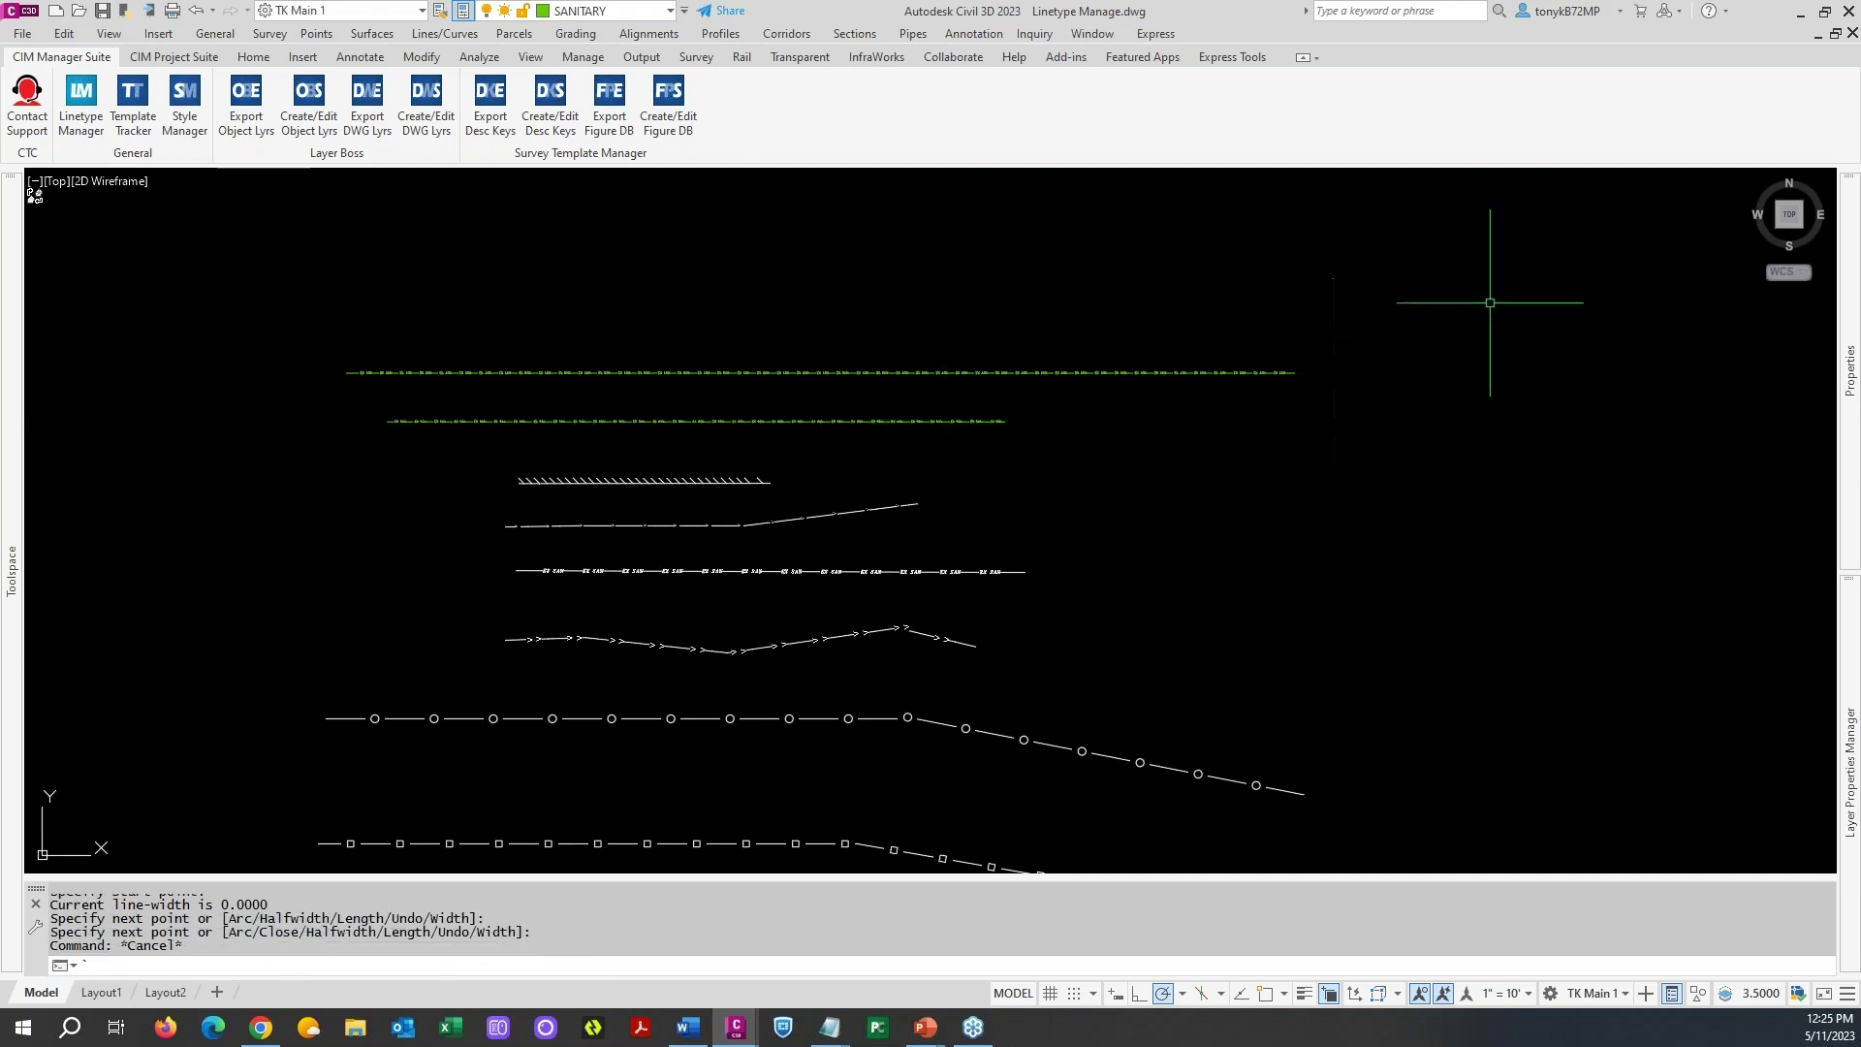
key("Escape")
- Check the new polyline's properties and the linetypes assigned in the layer list
left_click(951, 421)
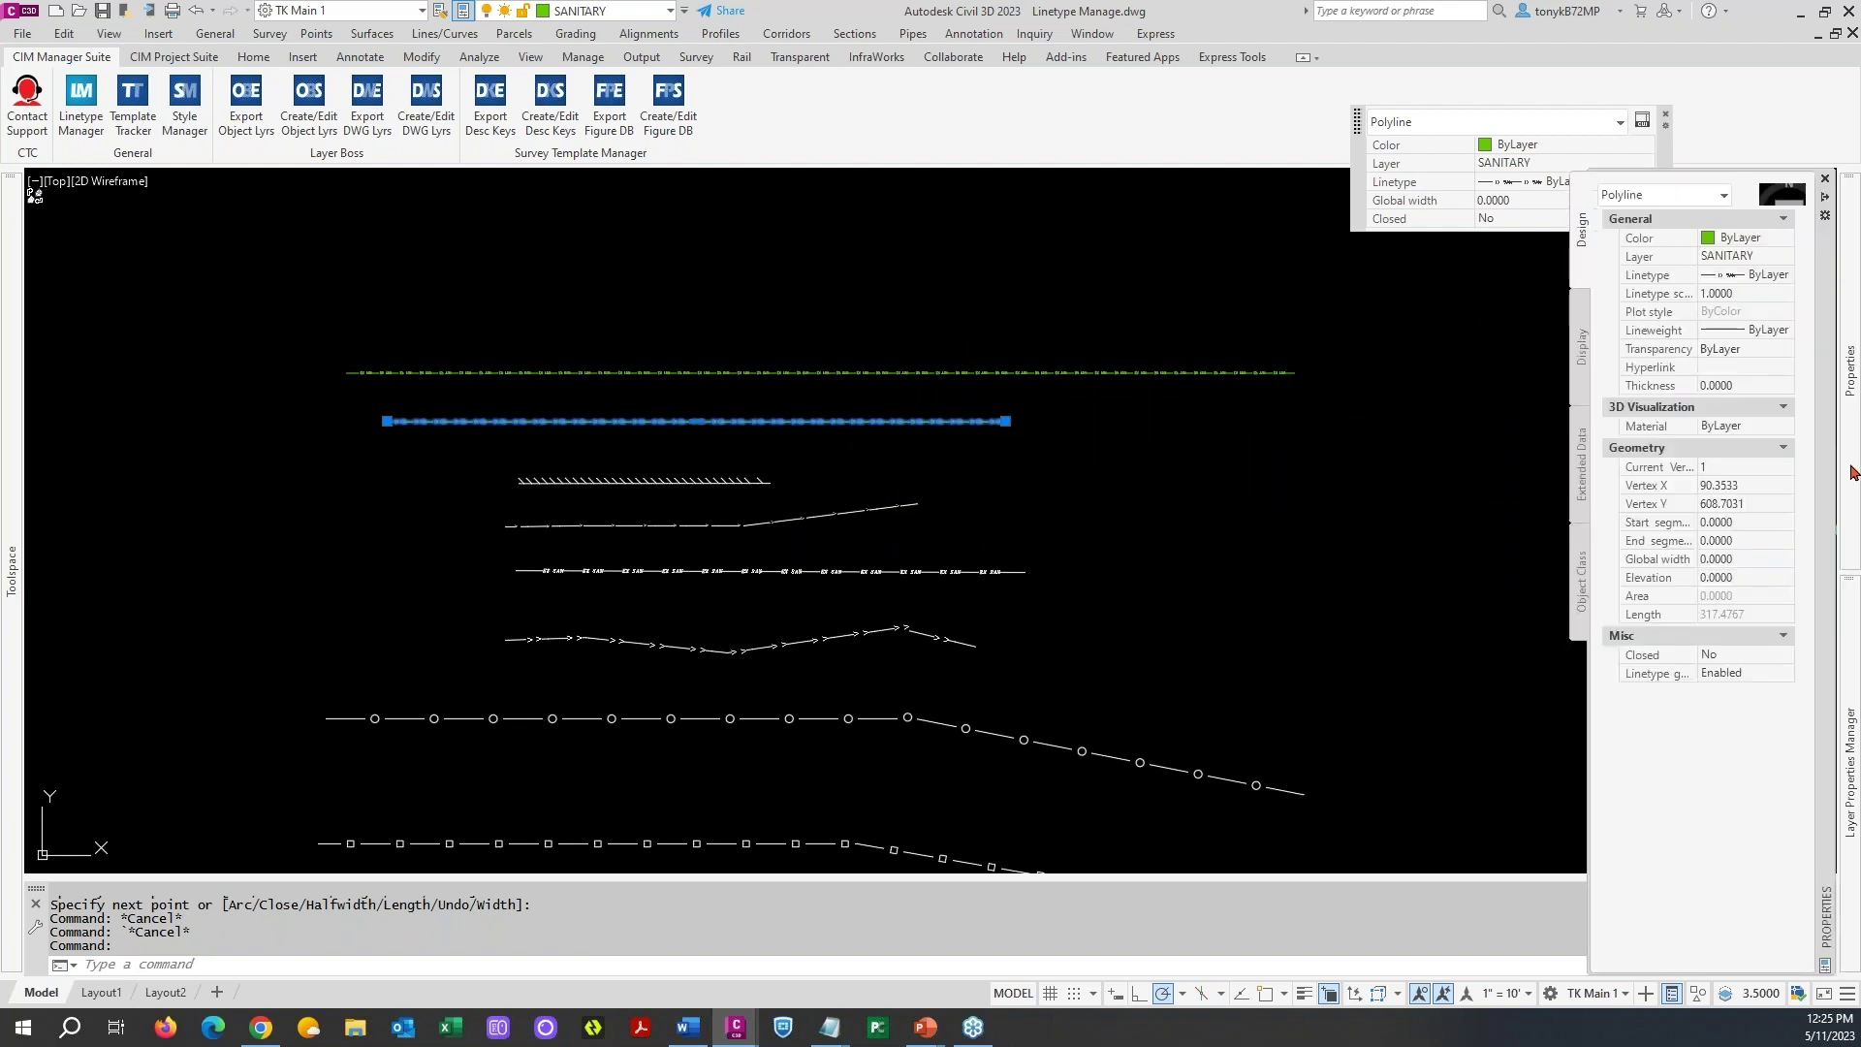
mouse_move(1849, 770)
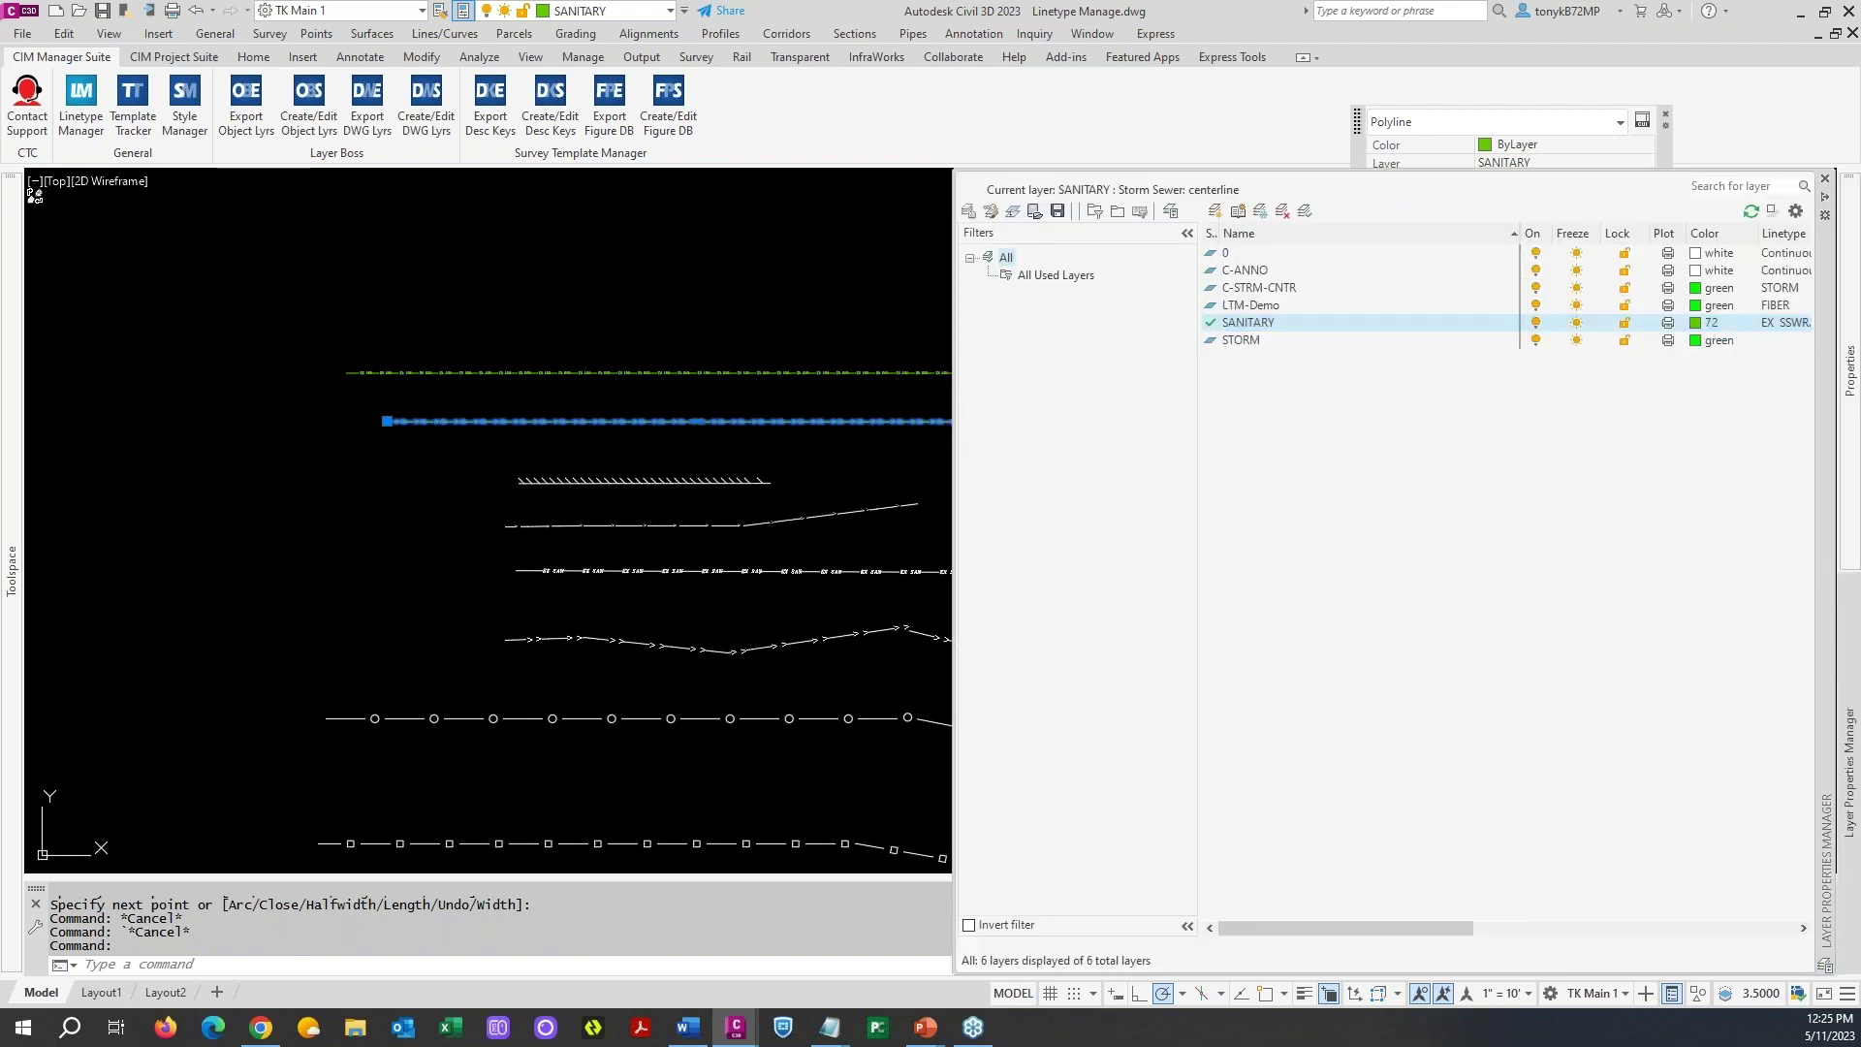
key("Escape")
key("Escape")
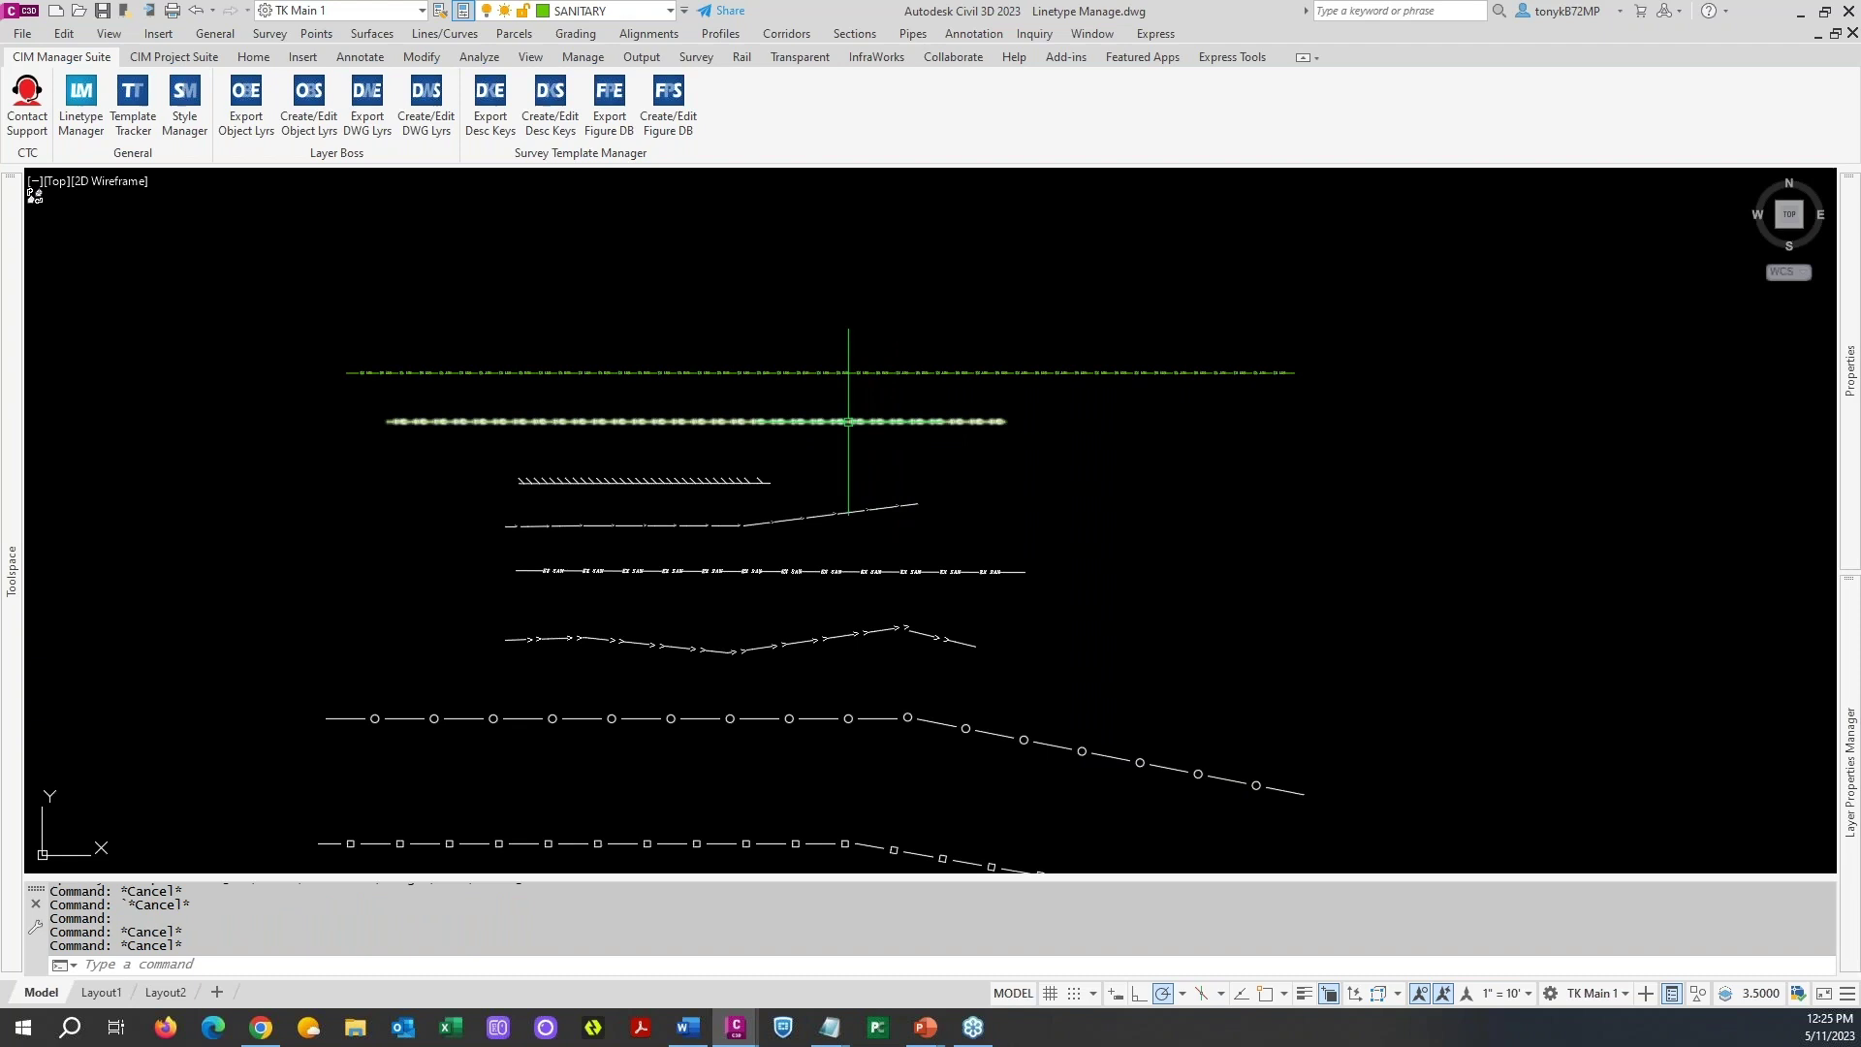
- Move the new polyline to layer 0
left_click(862, 421)
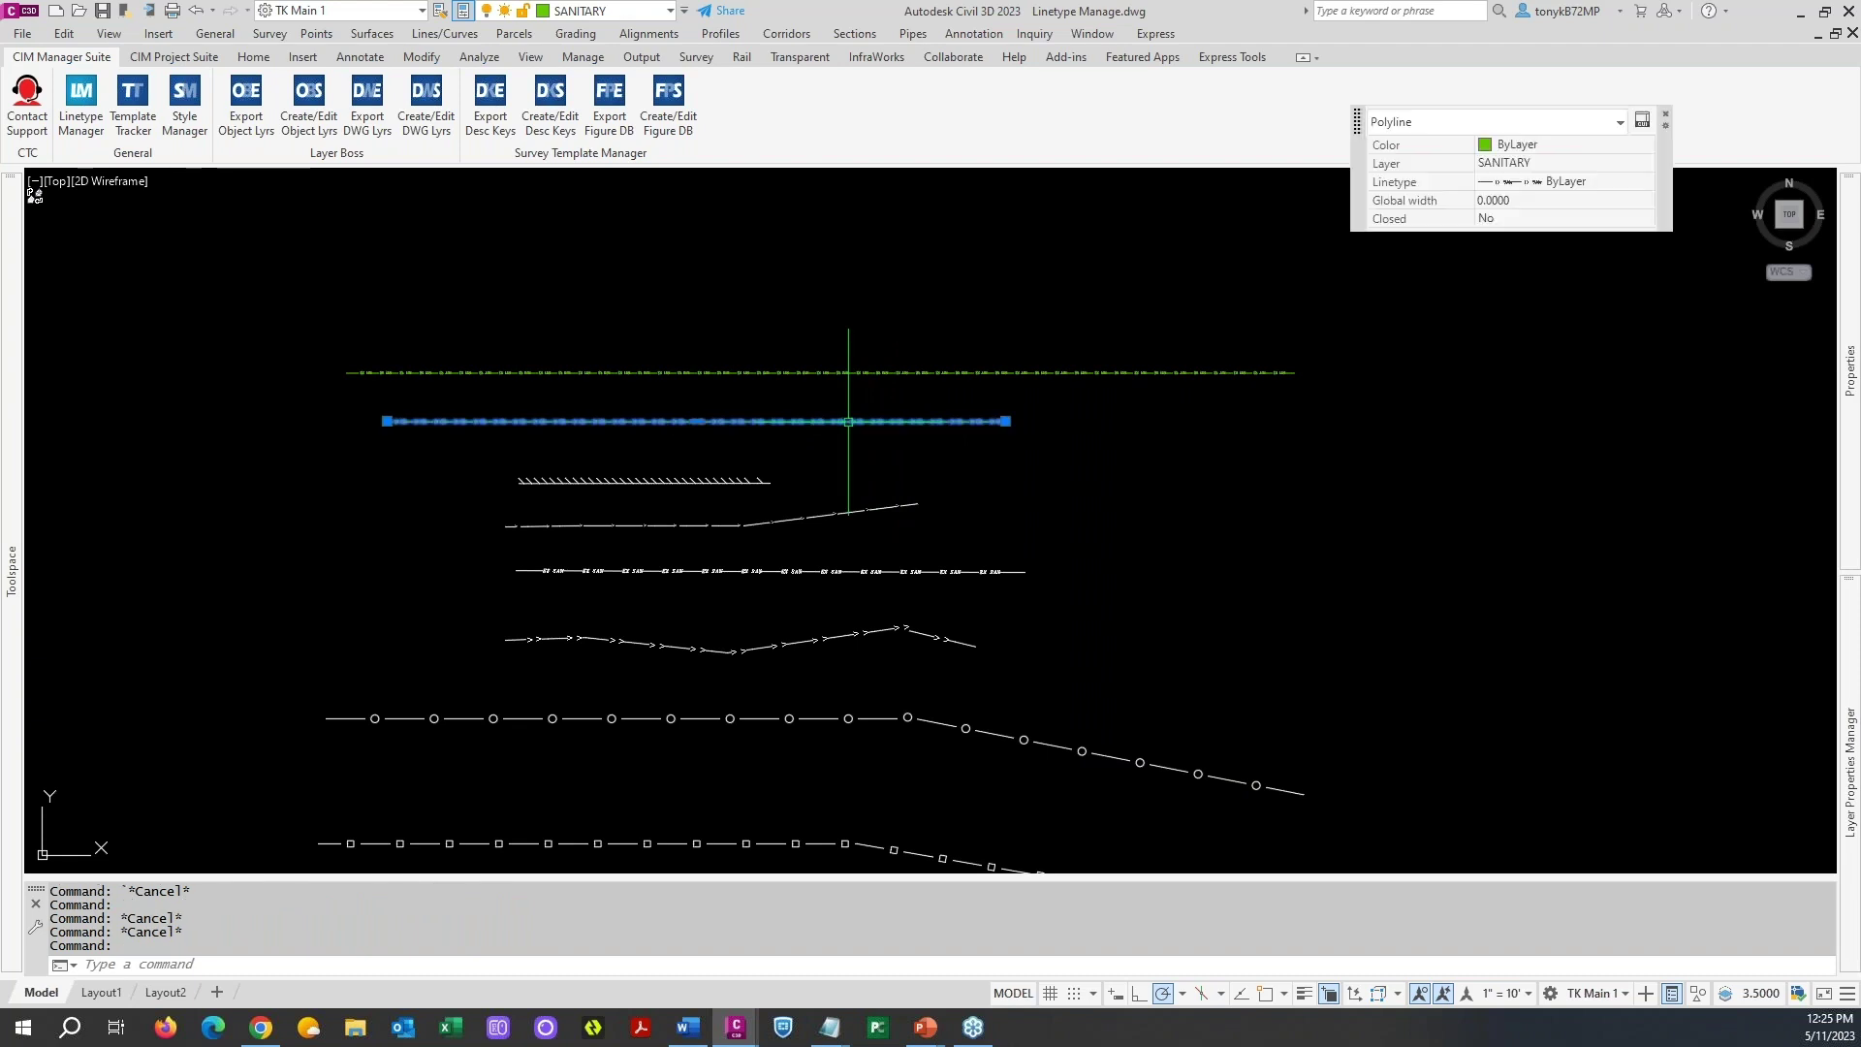
left_click(1601, 164)
left_click(1601, 163)
left_click(1594, 199)
- Set the selected polyline's linetype to STRM DEMO and deselect it
left_click(1618, 182)
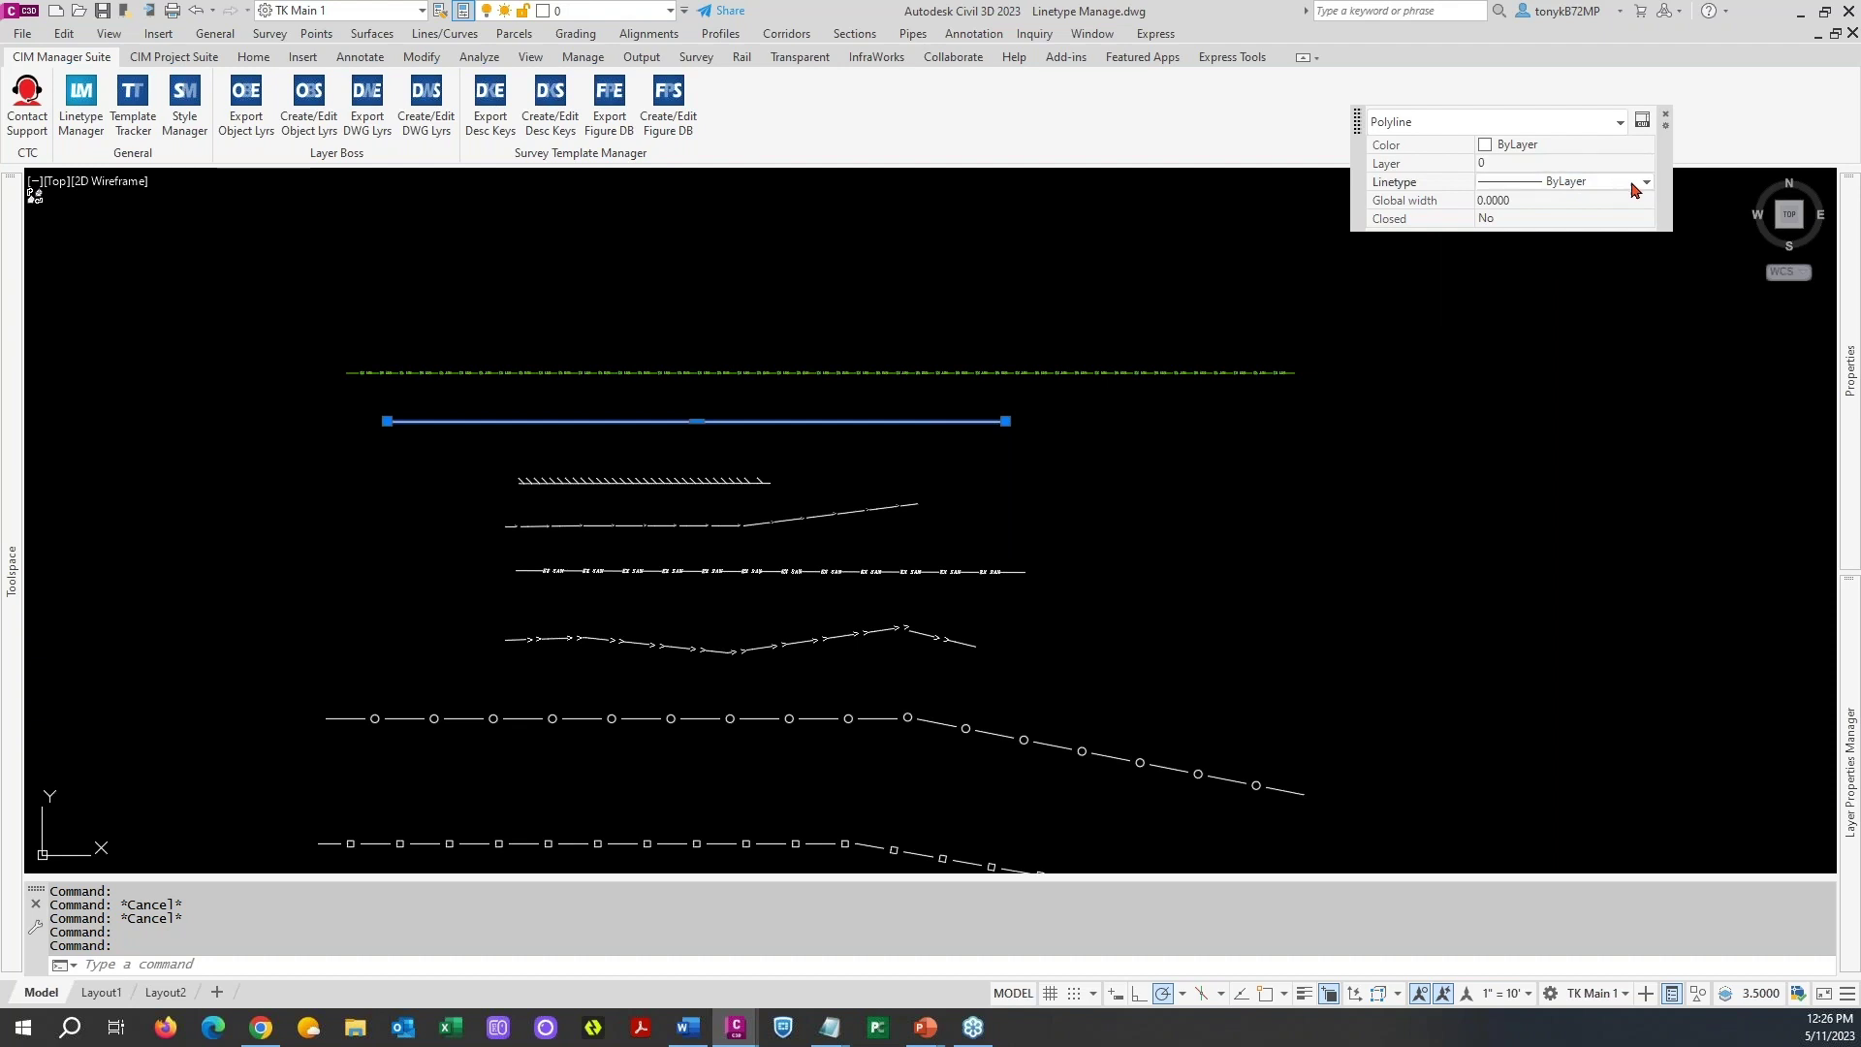
left_click(1645, 184)
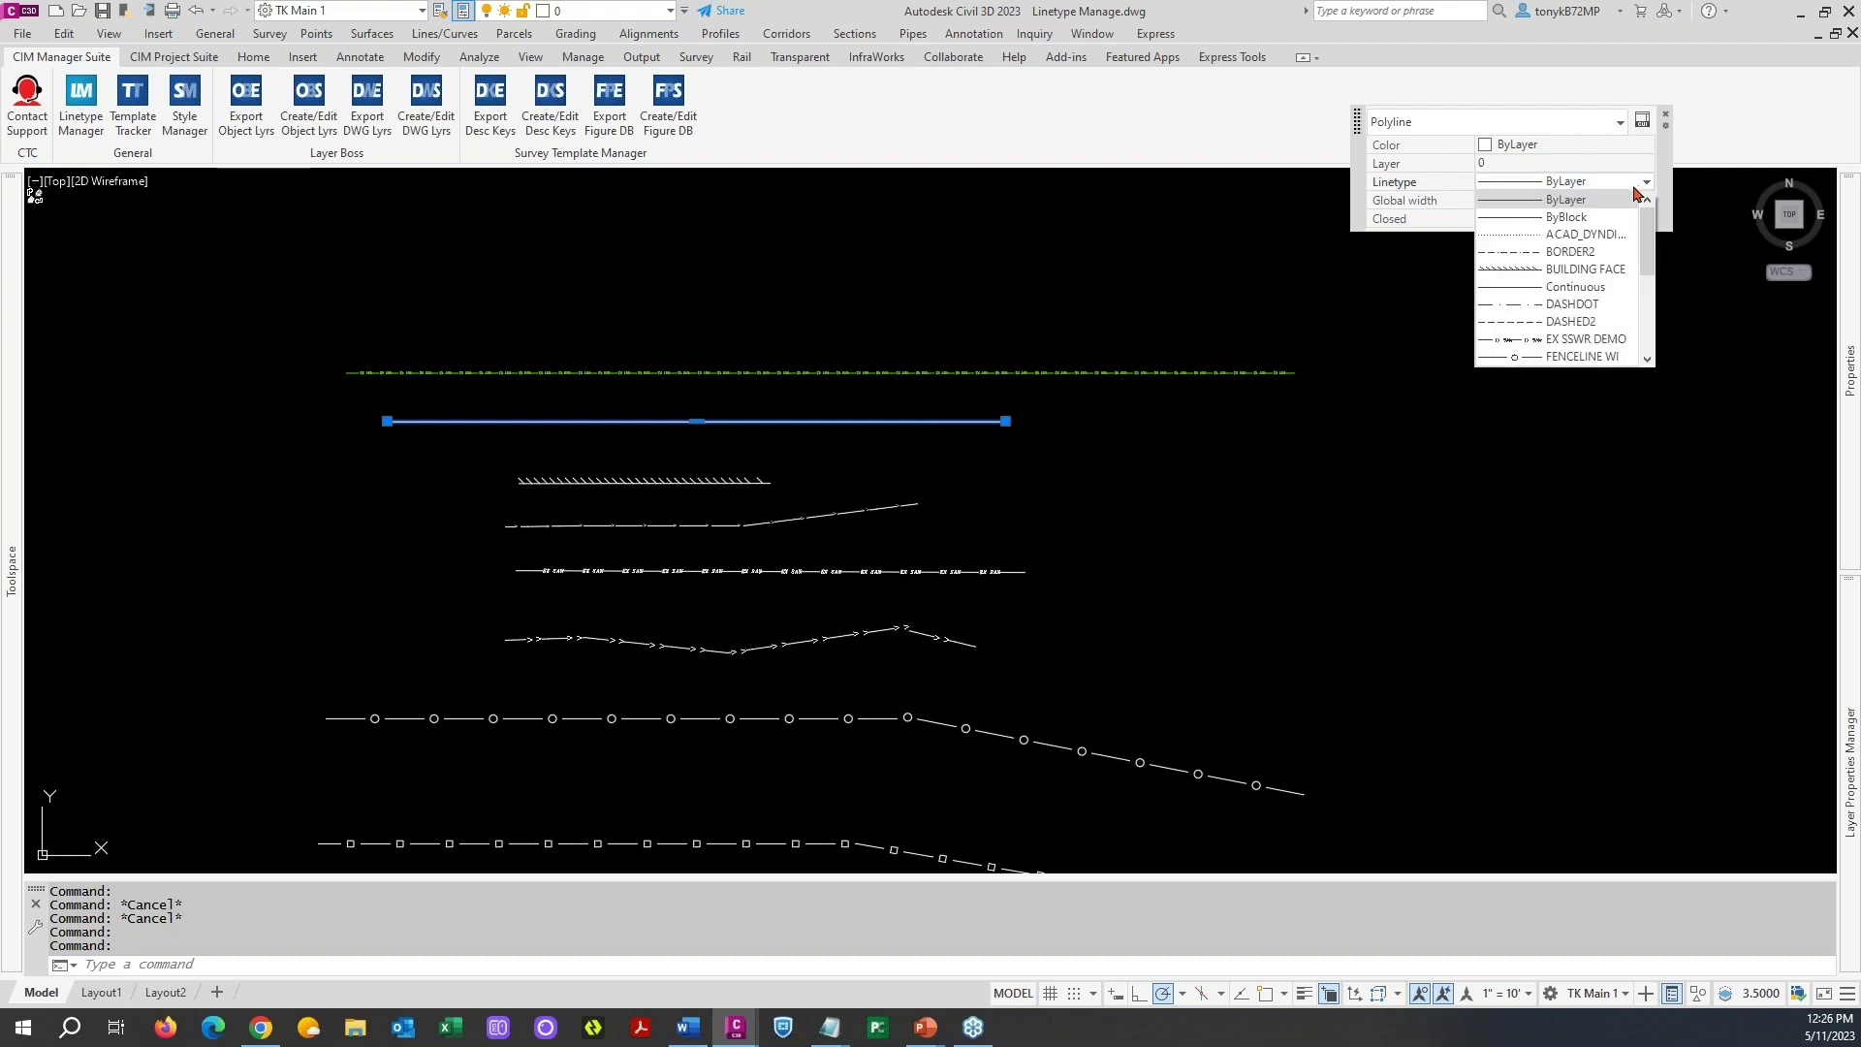
left_click_drag(1648, 242, 1652, 310)
left_click(1606, 365)
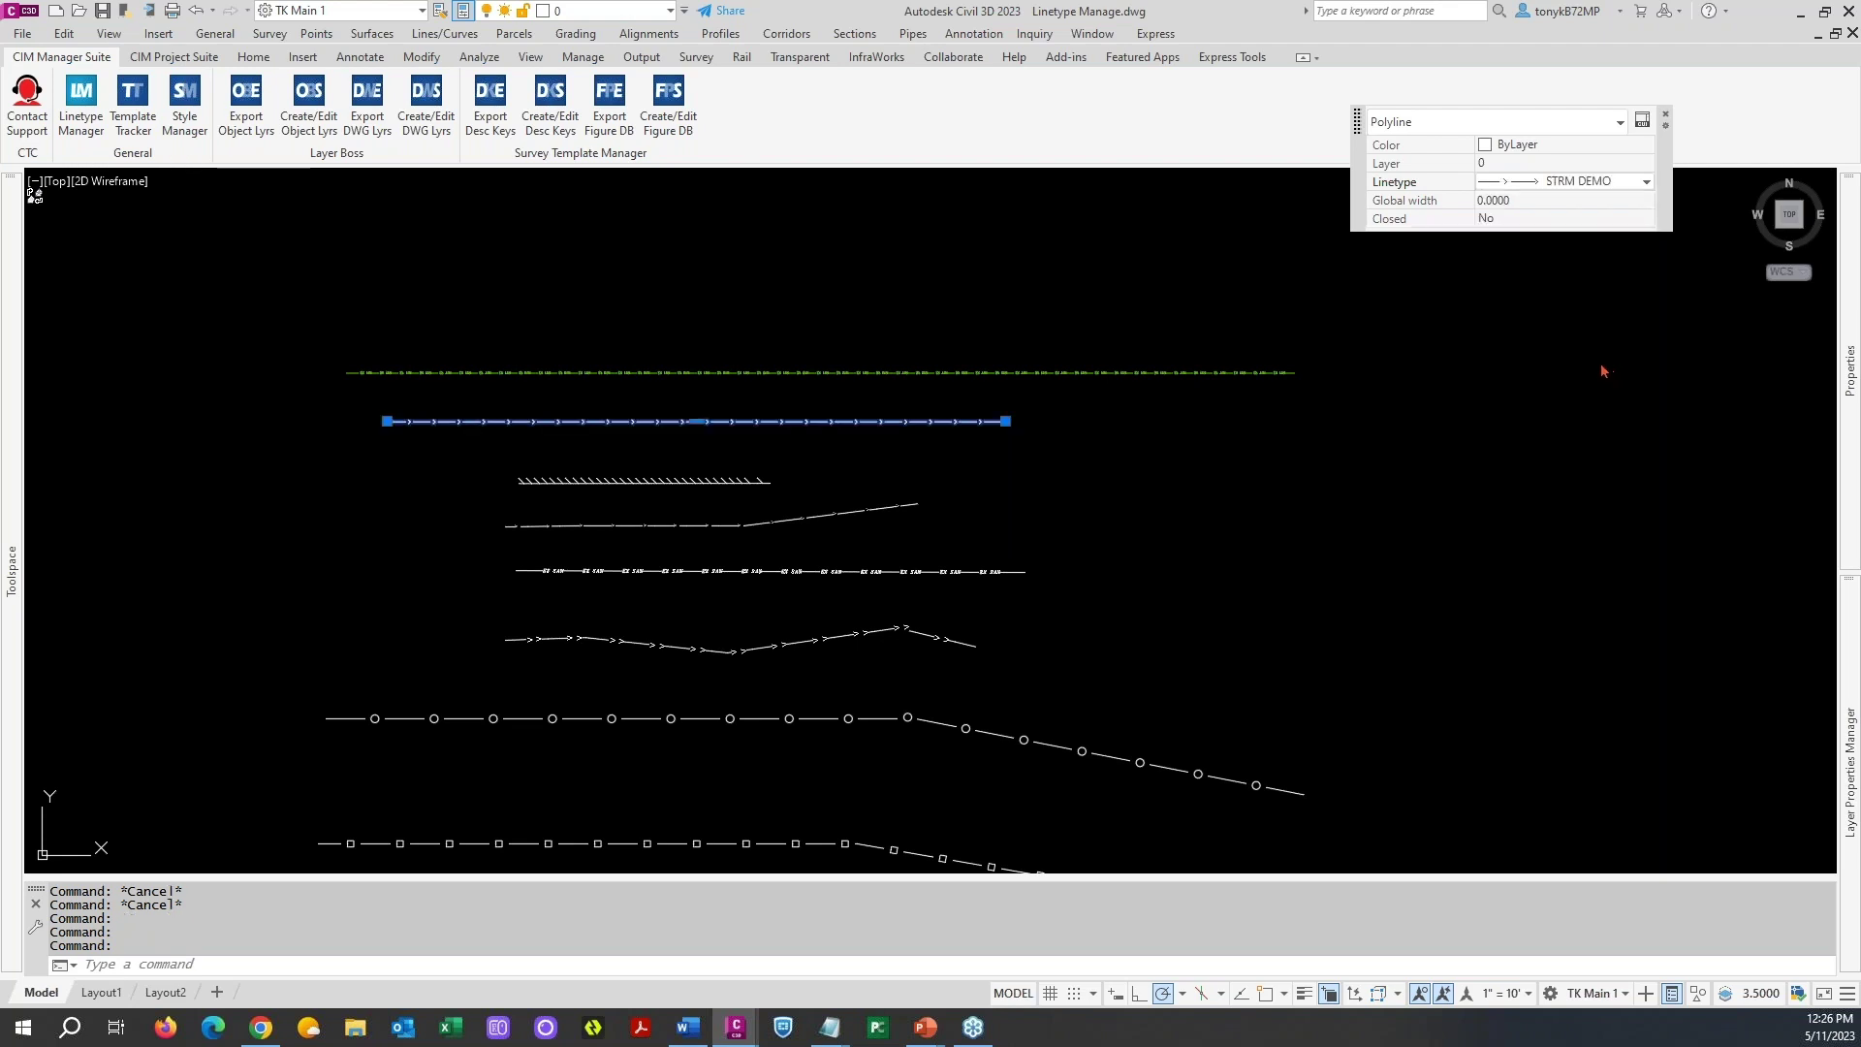
key("Escape")
- Reverse the direction of the STRM DEMO polyline with PEDIT
scroll(770, 434, "up", 2)
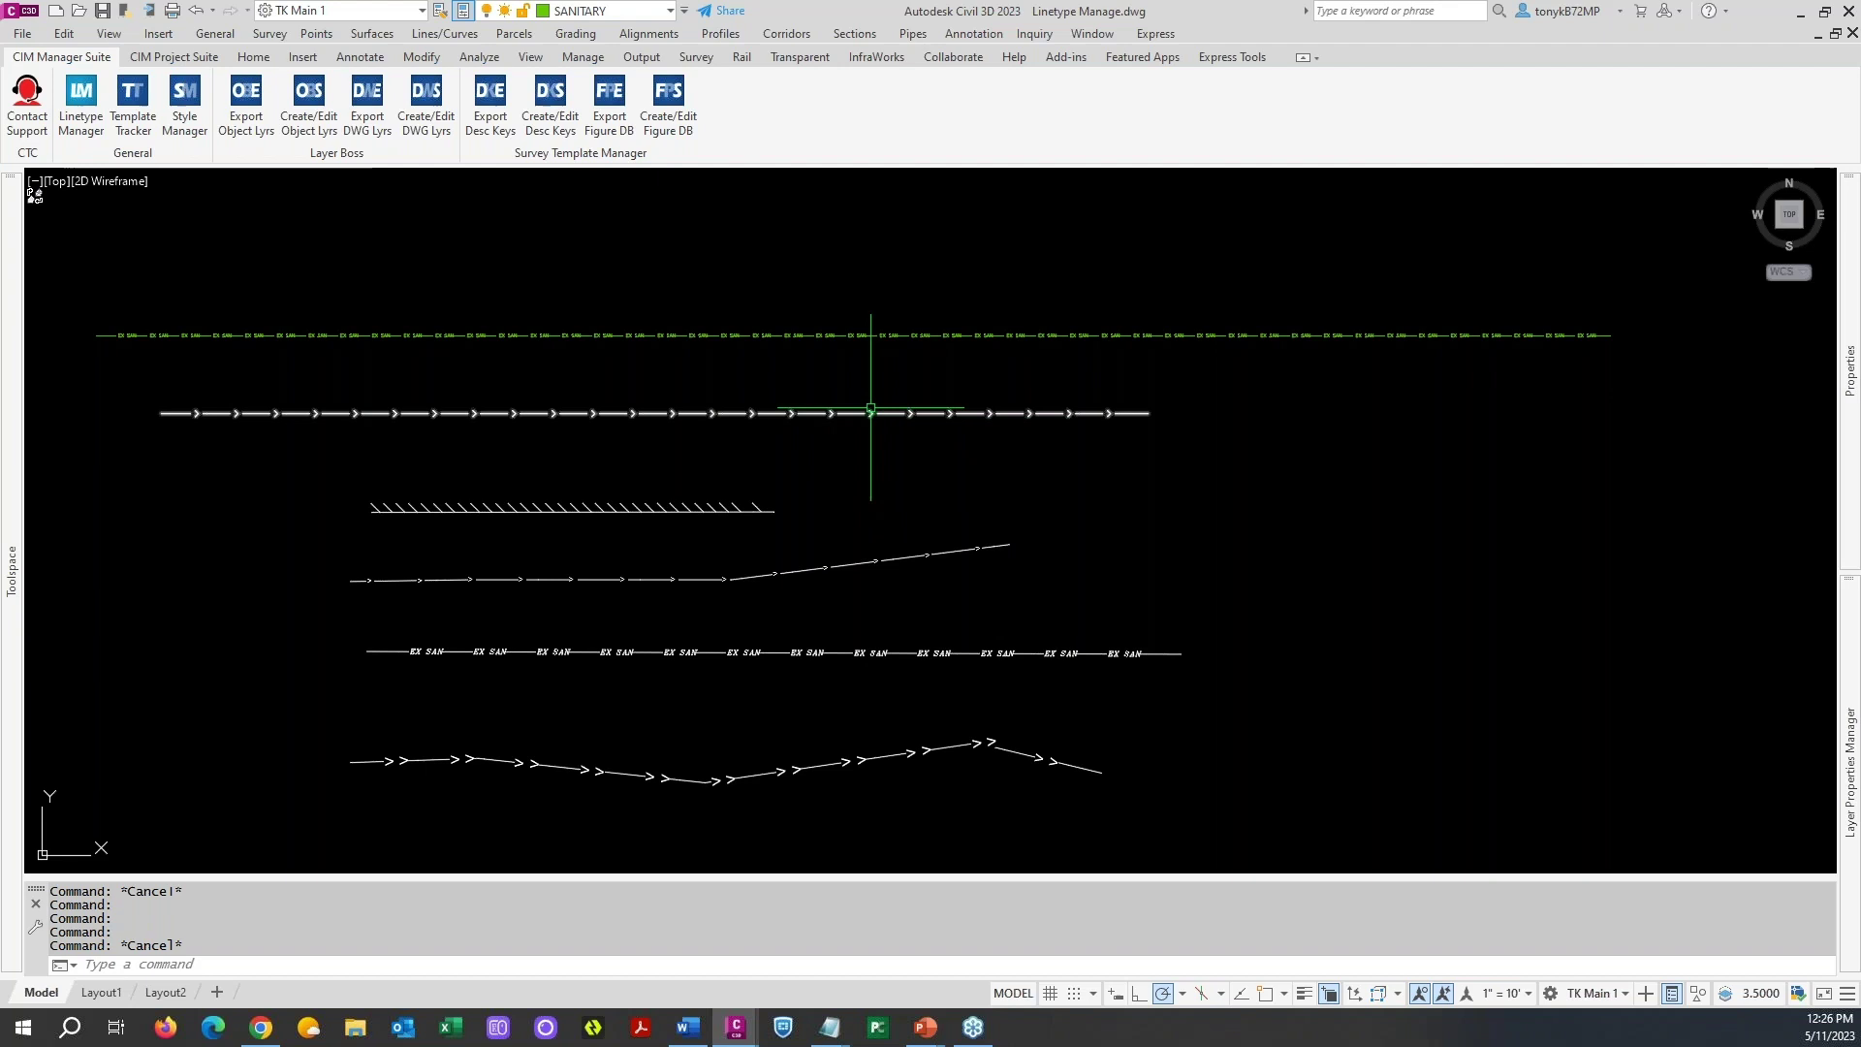
type("pe")
key("Return")
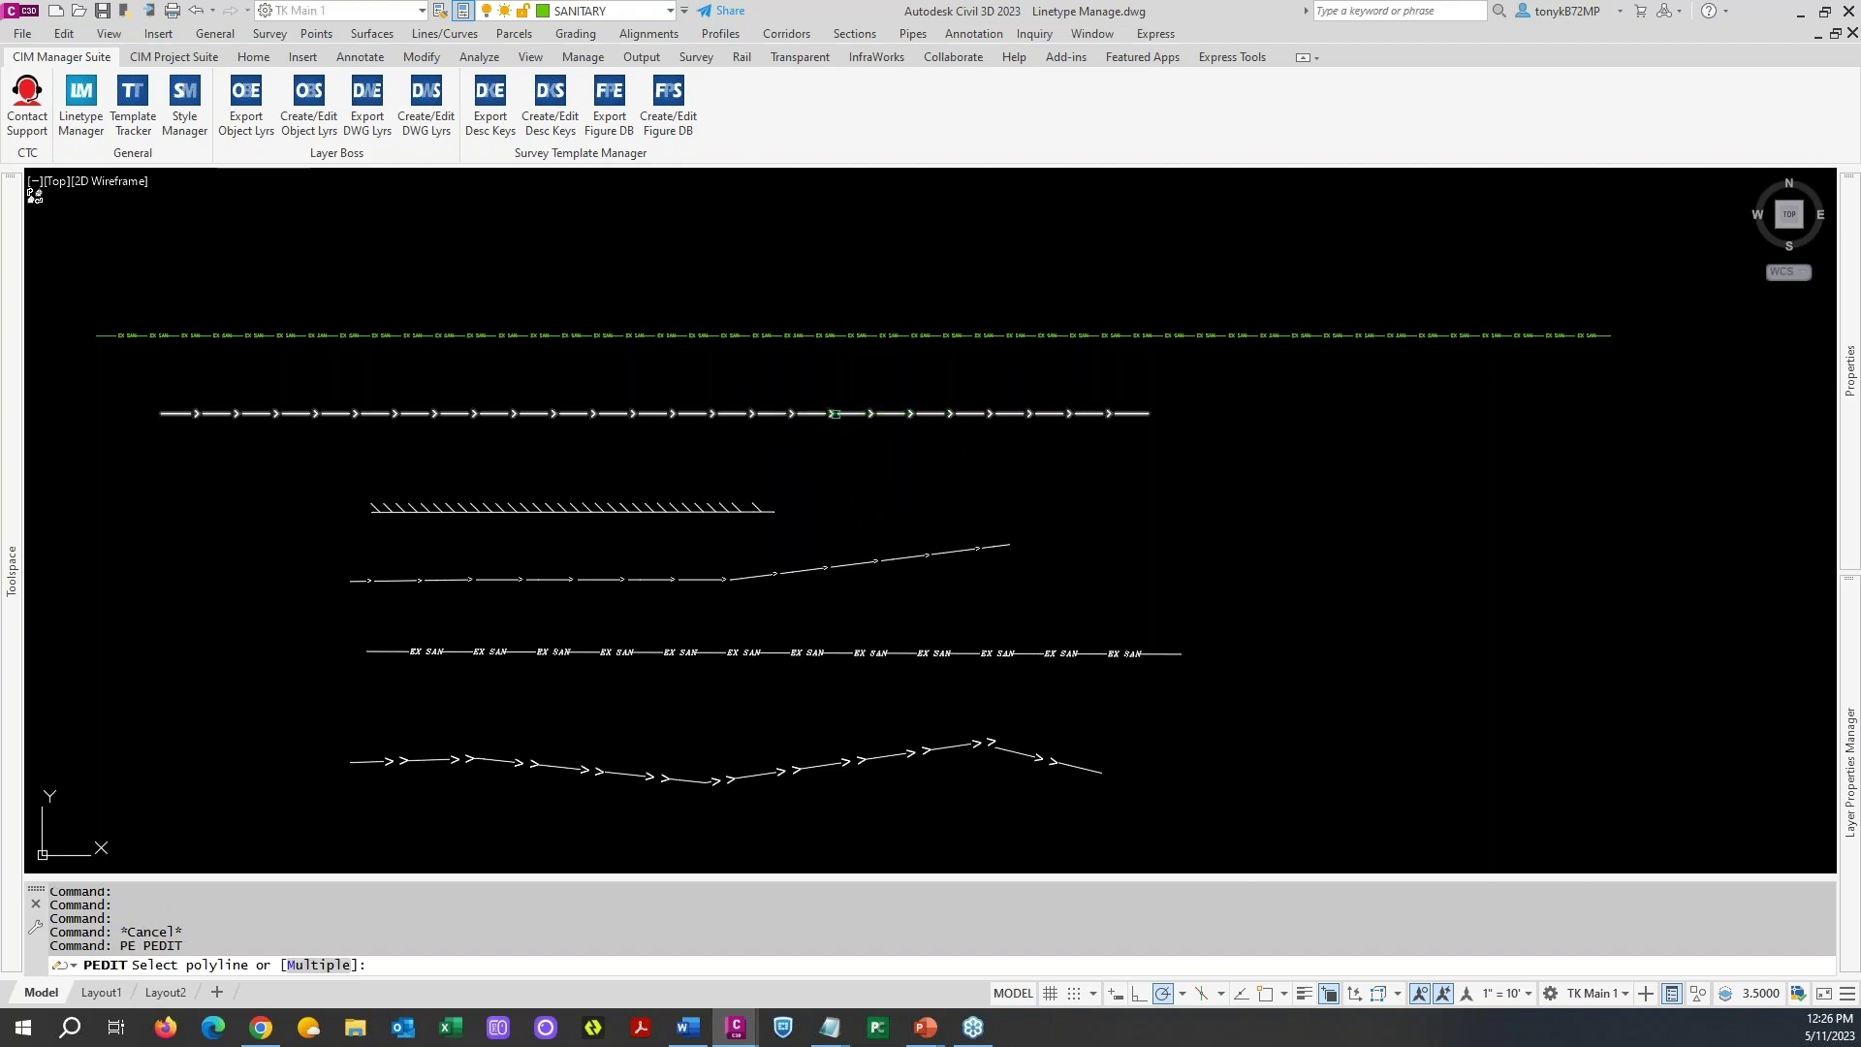
left_click(835, 414)
type("r")
key("Return")
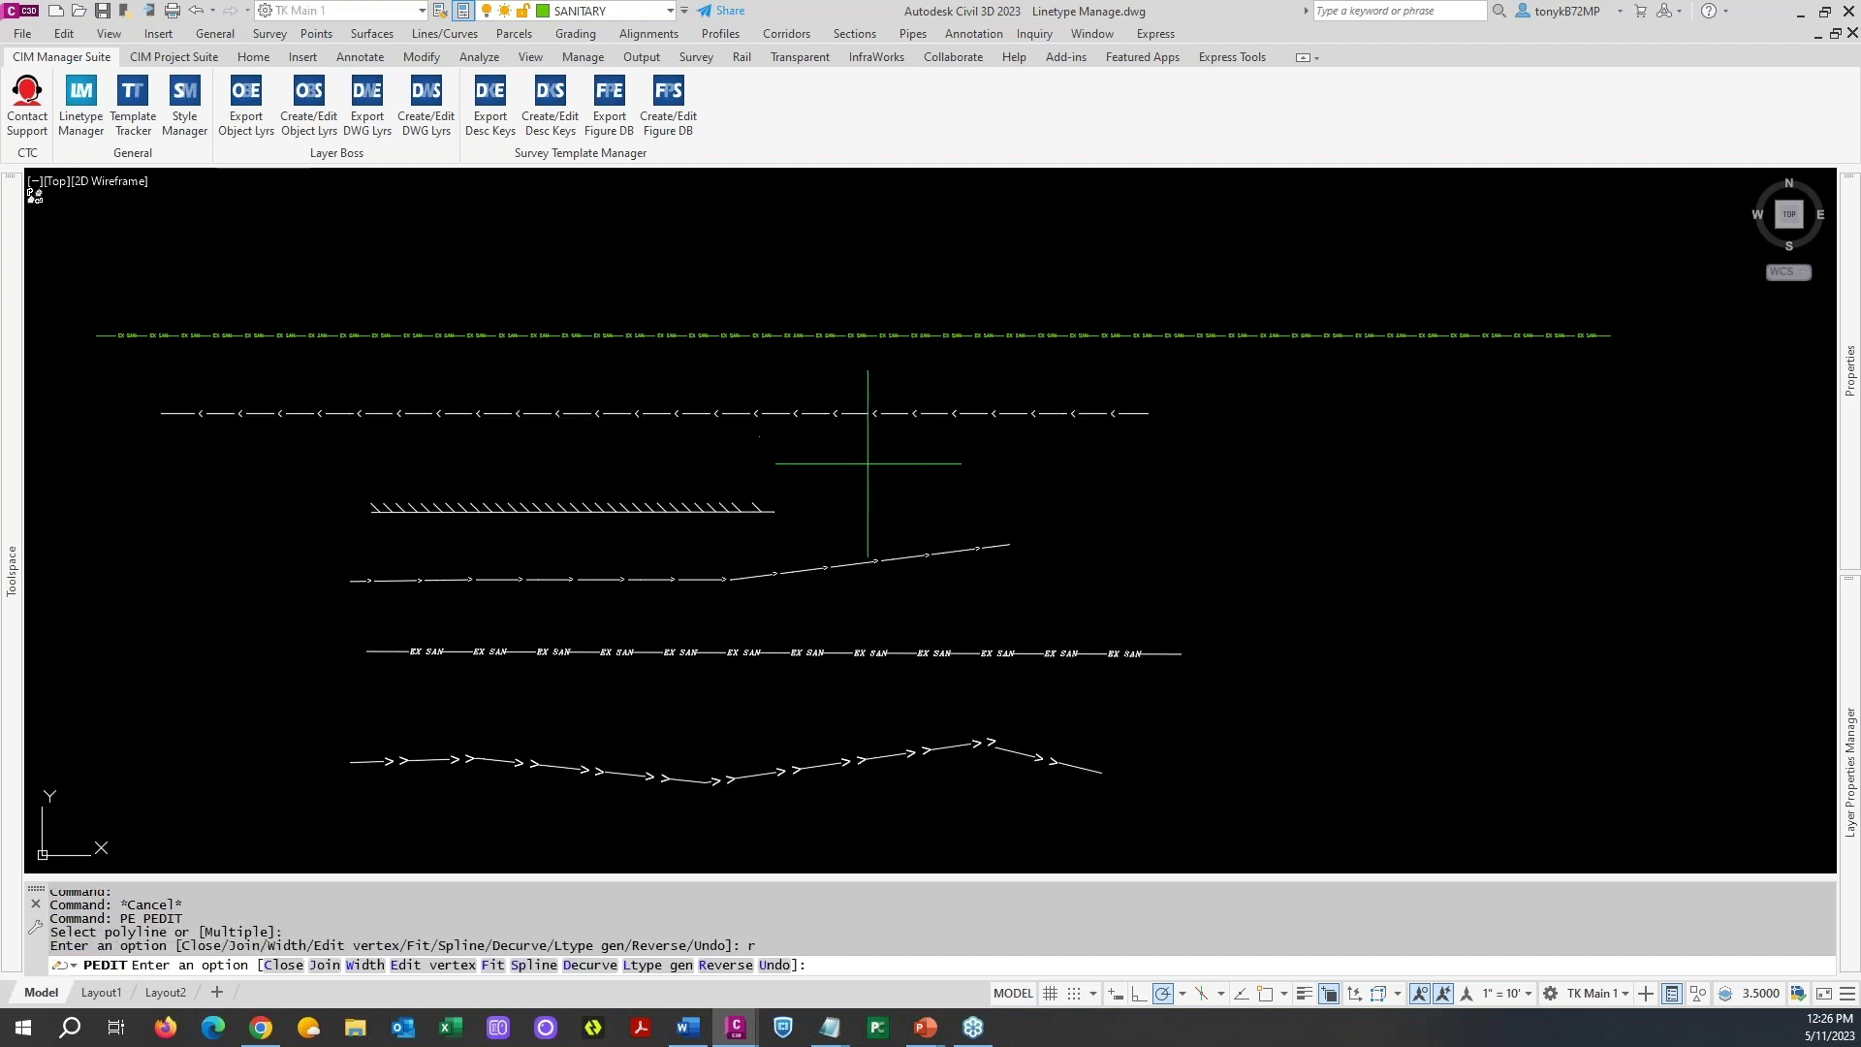
scroll(822, 409, "up", 4)
scroll(775, 417, "down", 4)
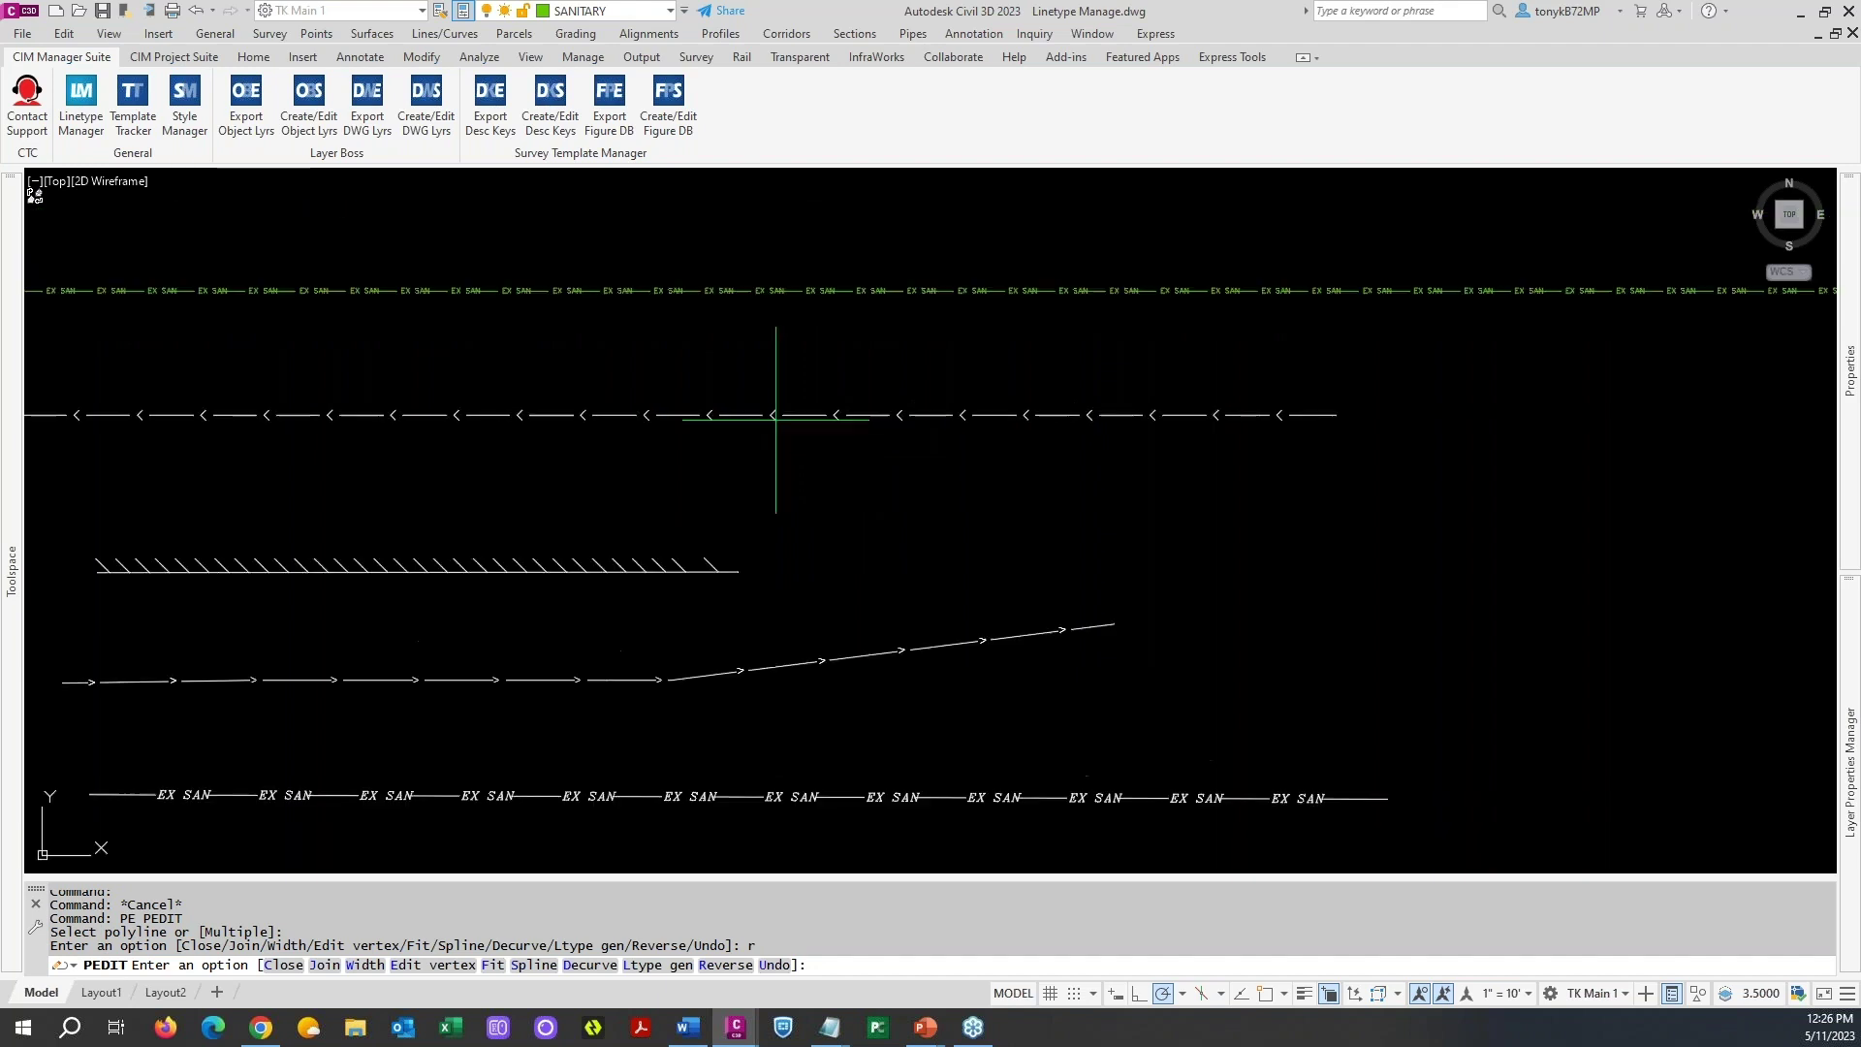
key("Escape")
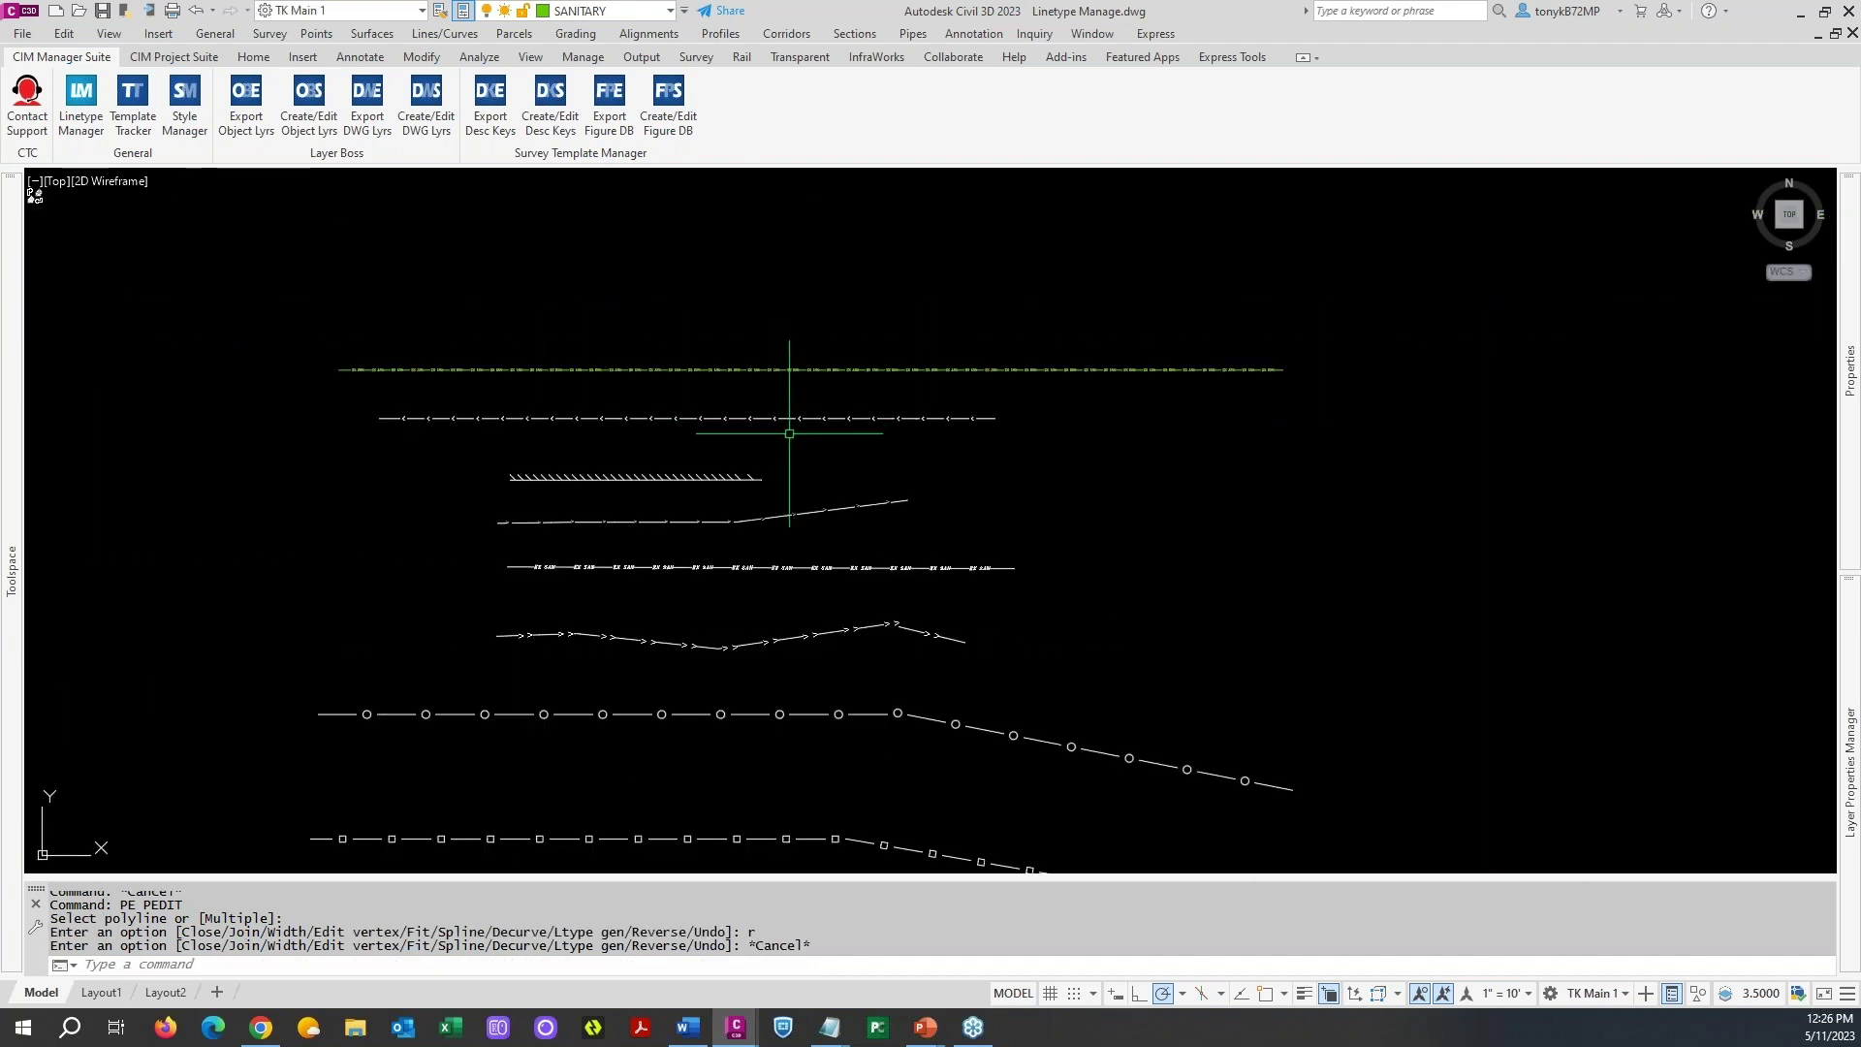
type("pl")
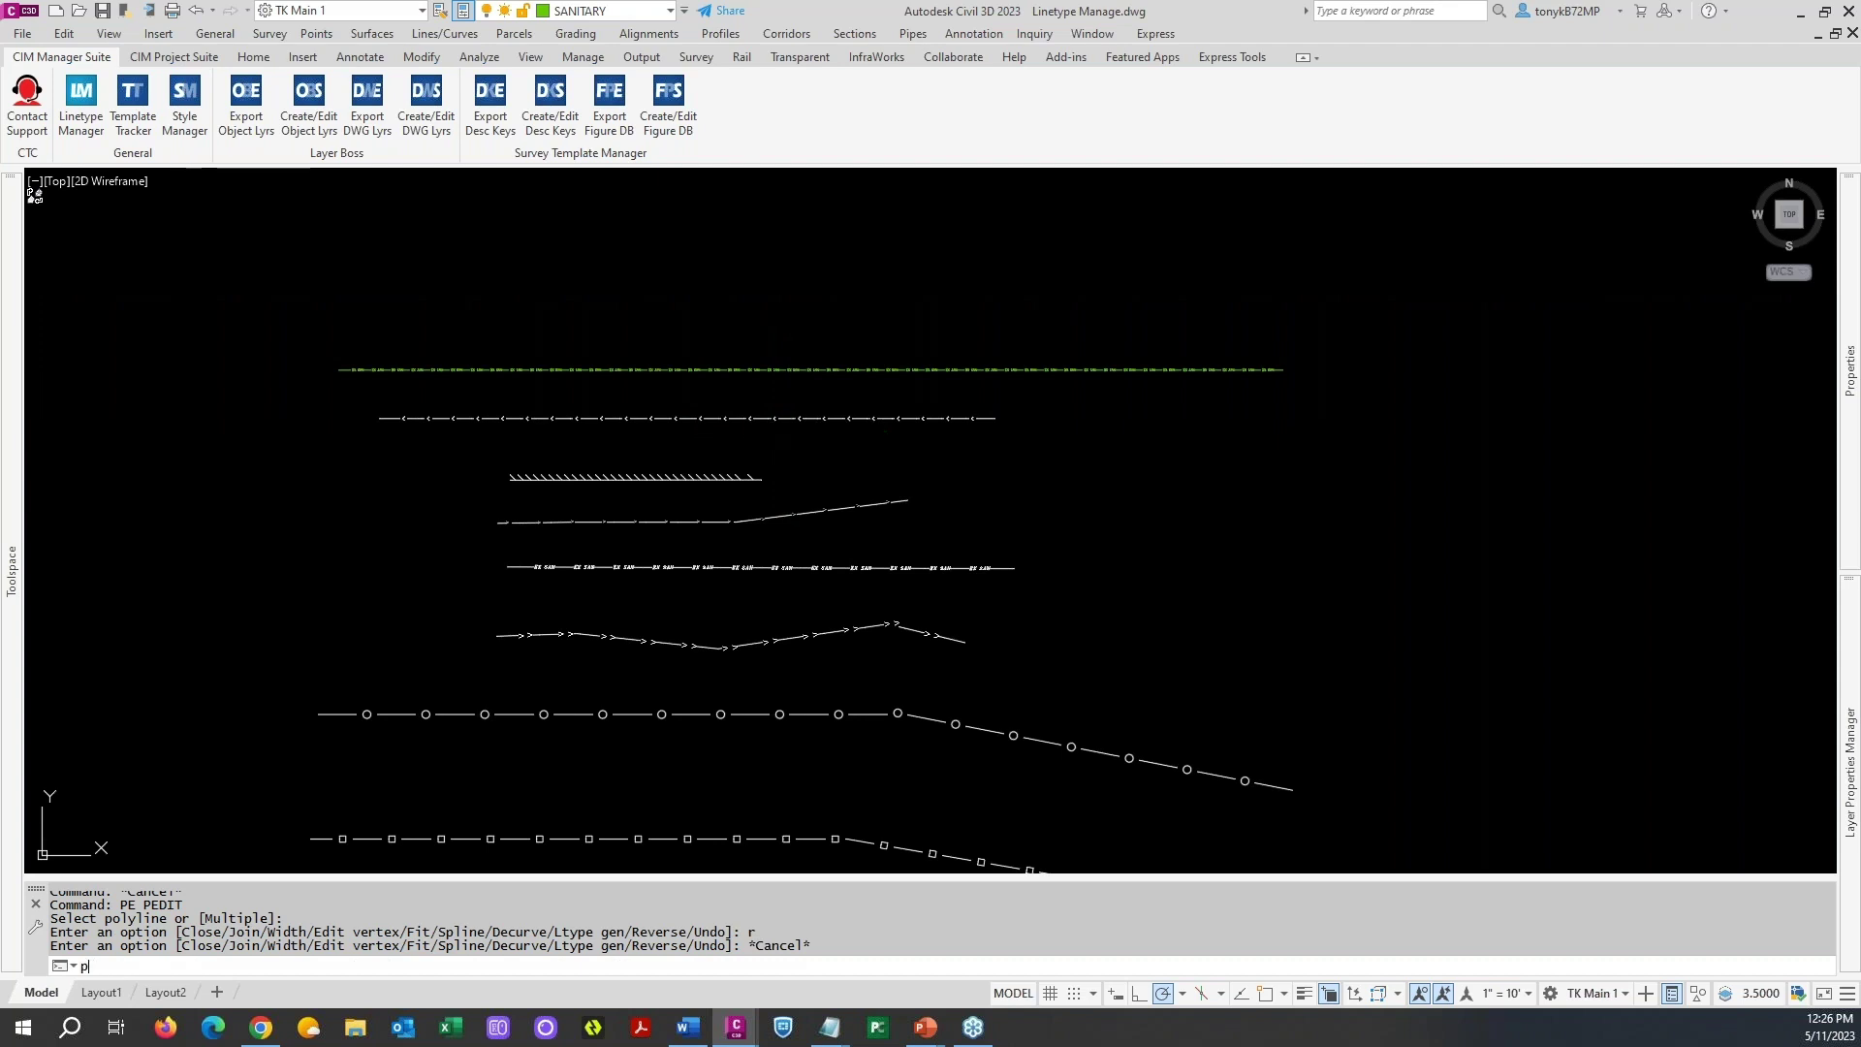
key("Return")
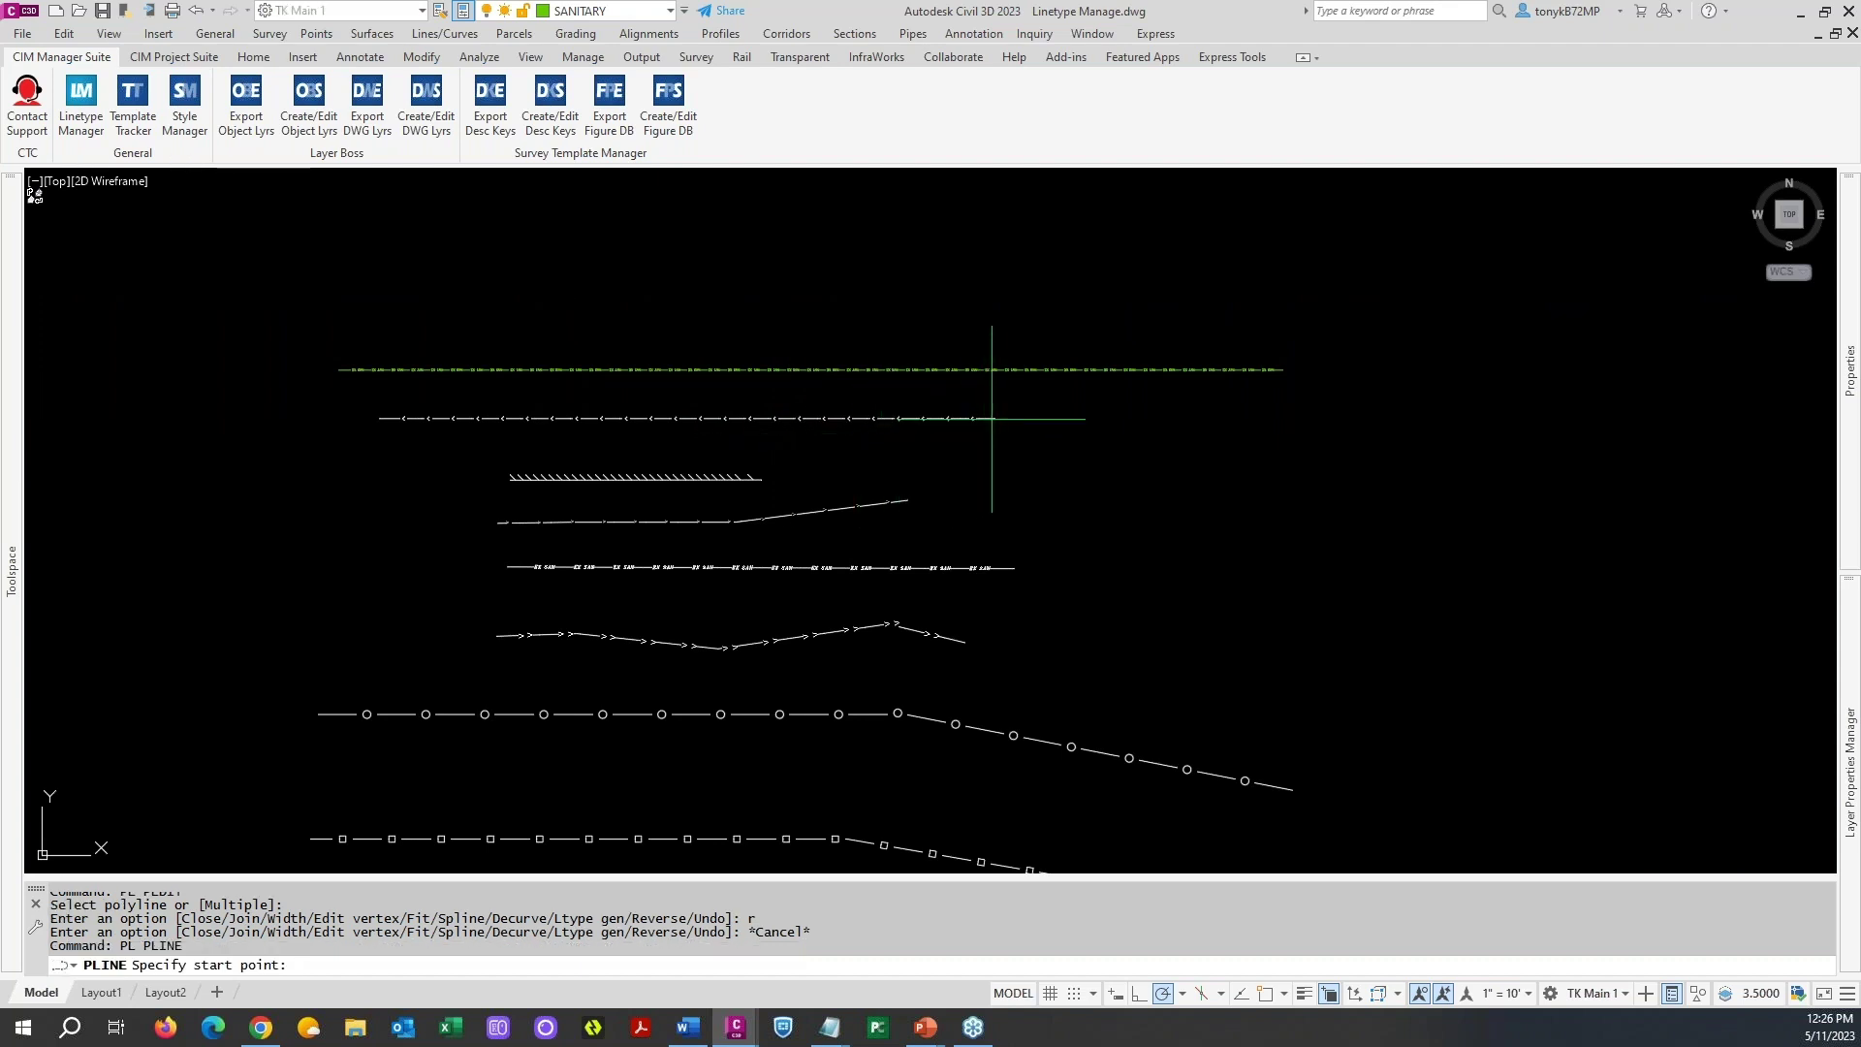
key("Escape")
- Draw a three-segment polyline from the STRM DEMO line's right endpoint, sloping down, then up, and ending horizontally
type("pl")
key("Return")
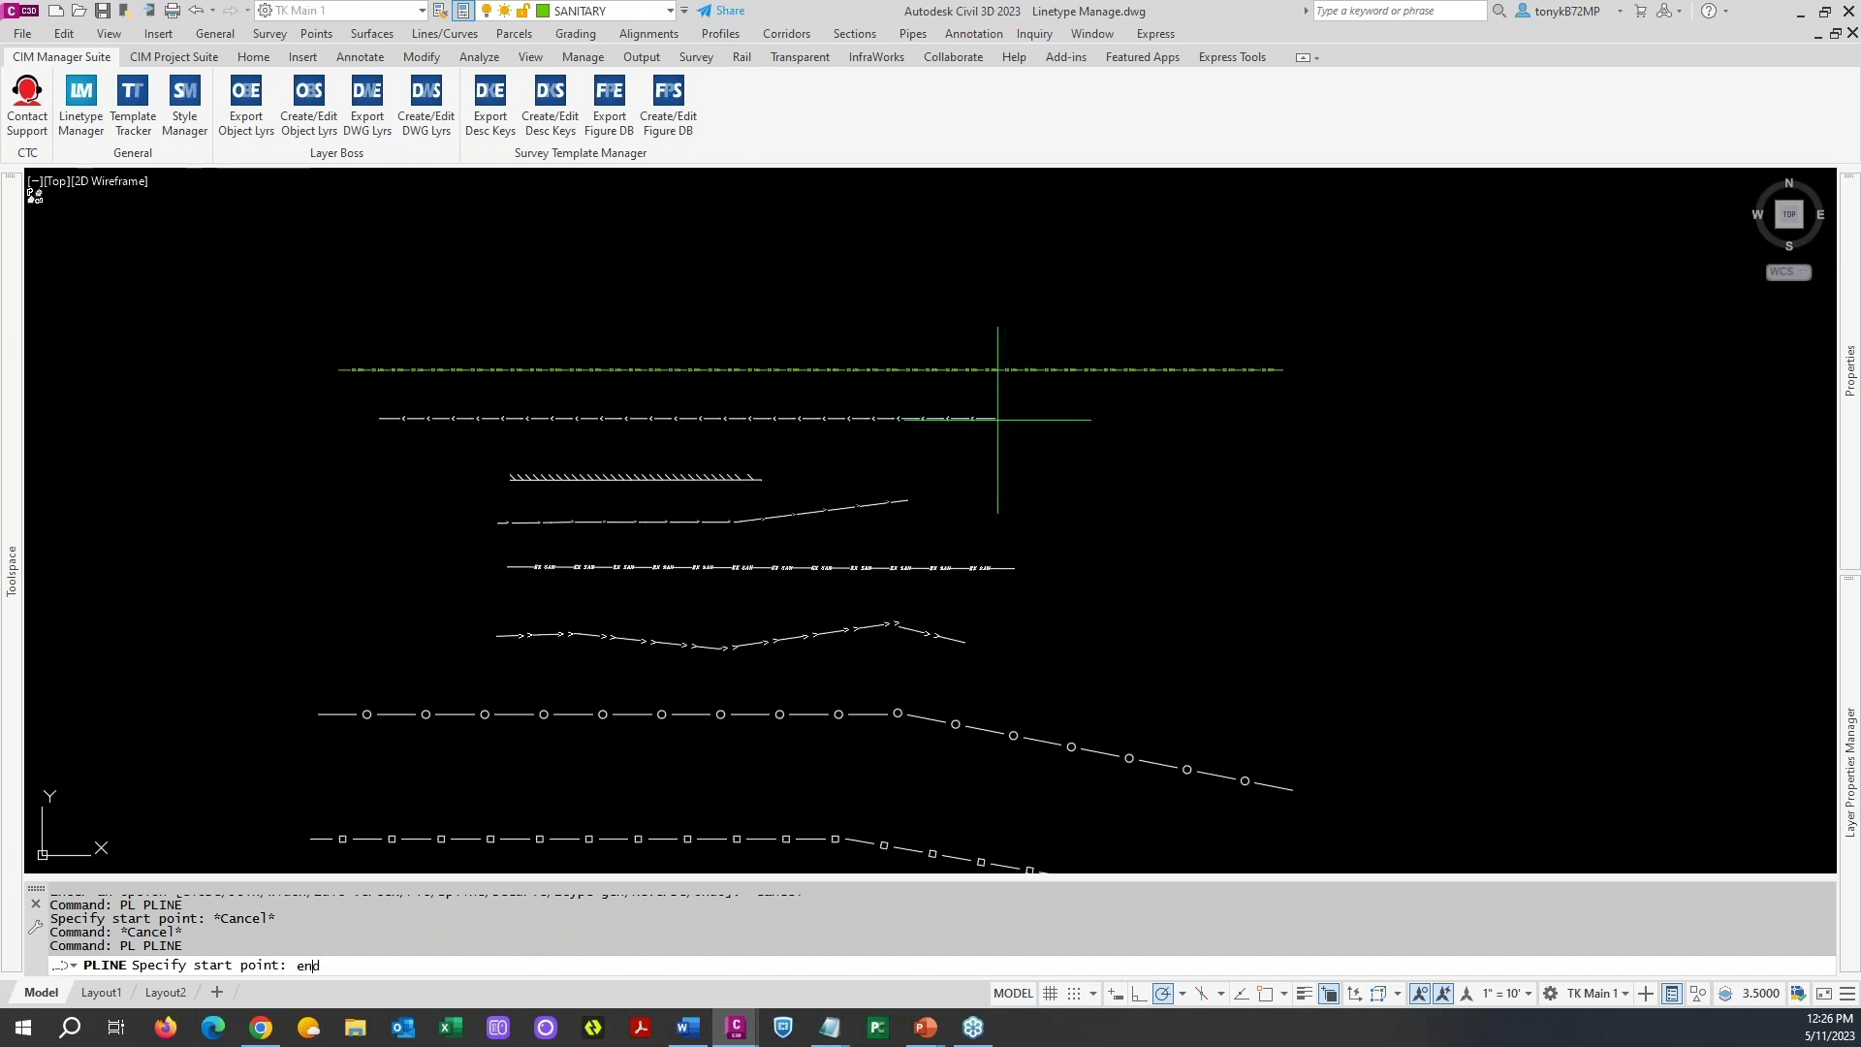
type("end")
key("Return")
left_click(995, 418)
left_click(1293, 495)
left_click(1427, 444)
left_click(1516, 443)
key("Escape")
- Join the new three-segment polyline to the STRM DEMO polyline with PEDIT
type("p")
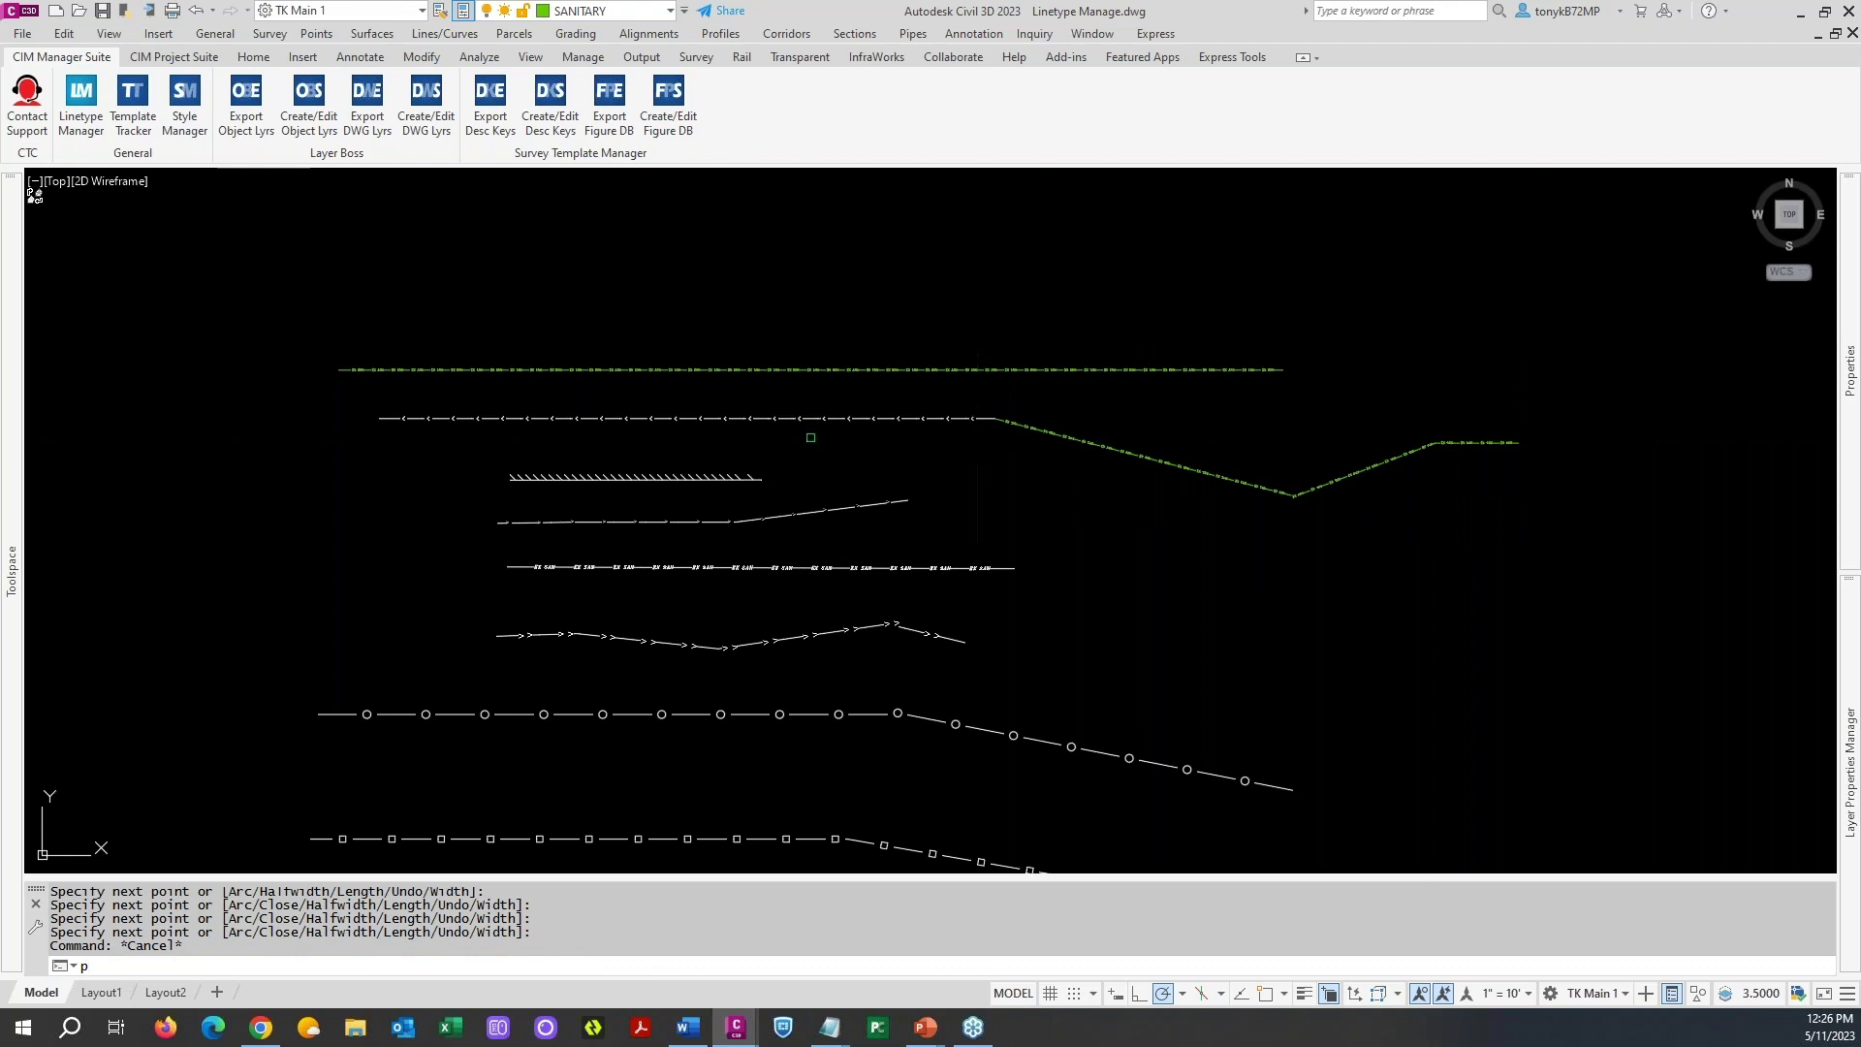
type("e")
key("Return")
left_click(823, 418)
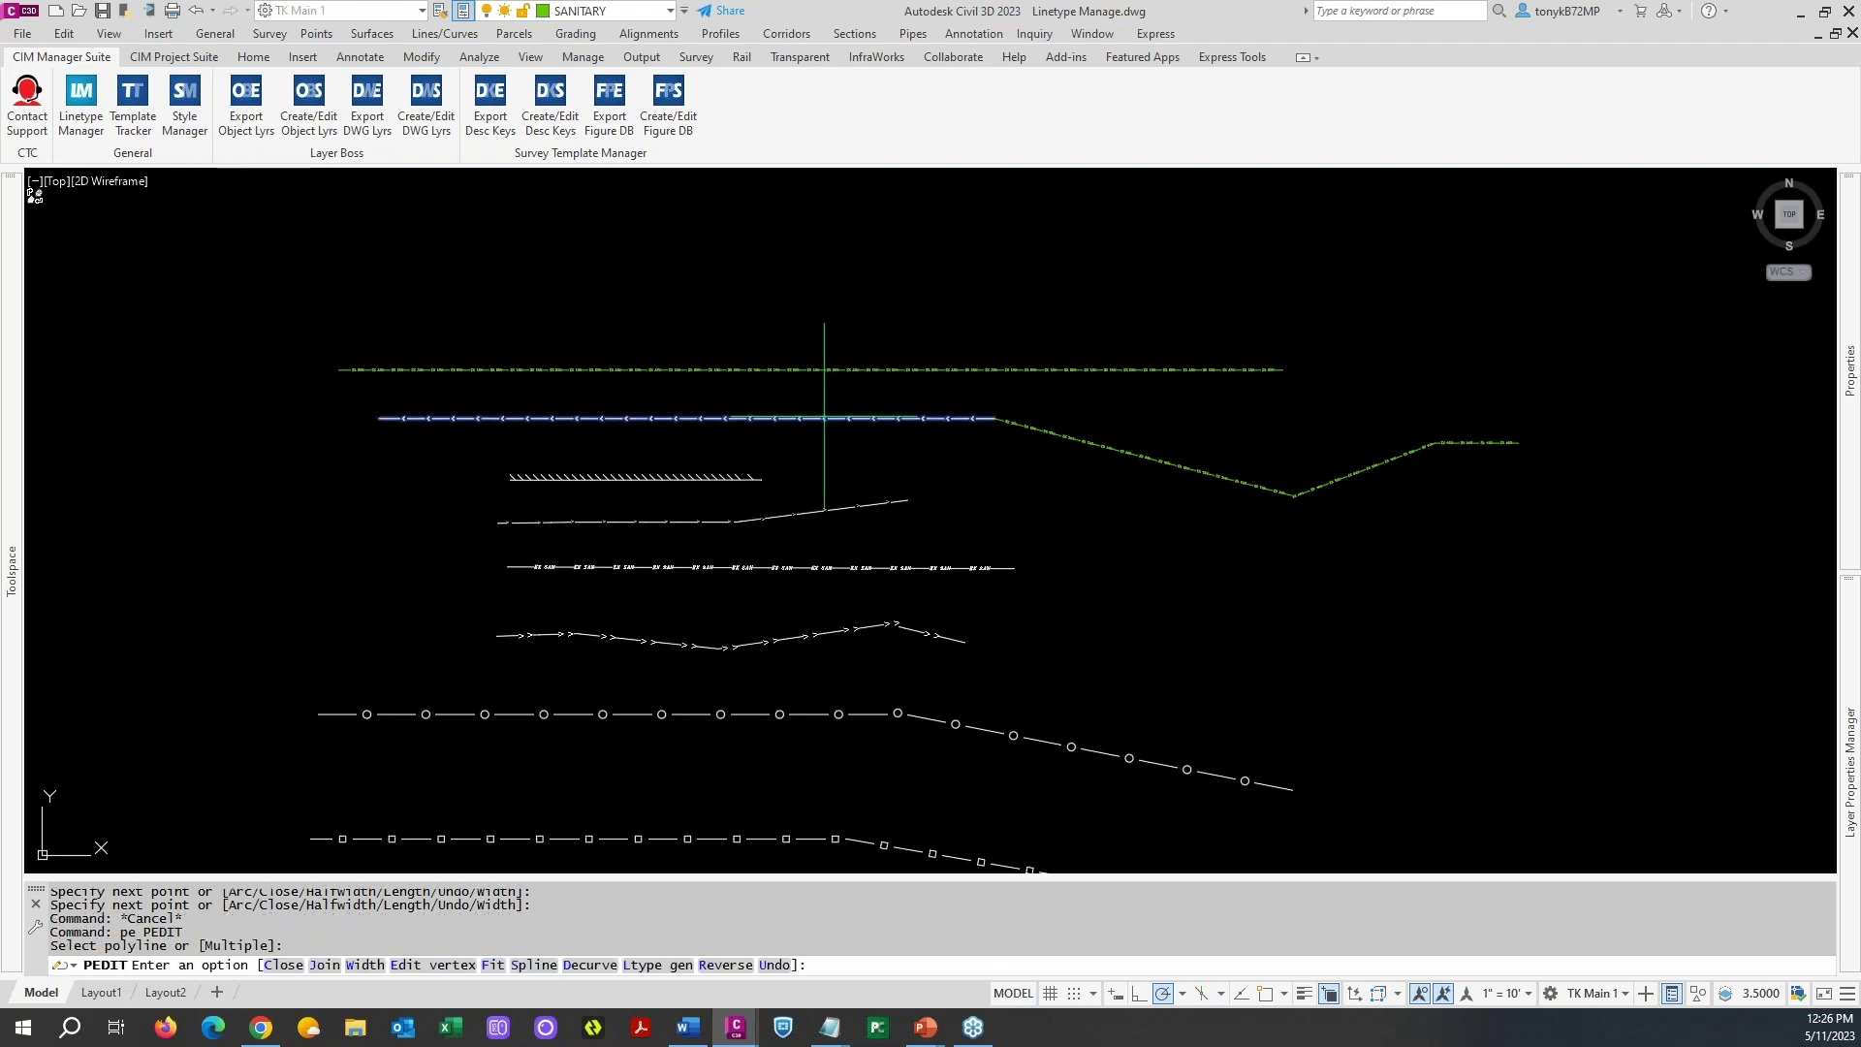
type("j")
key("Return")
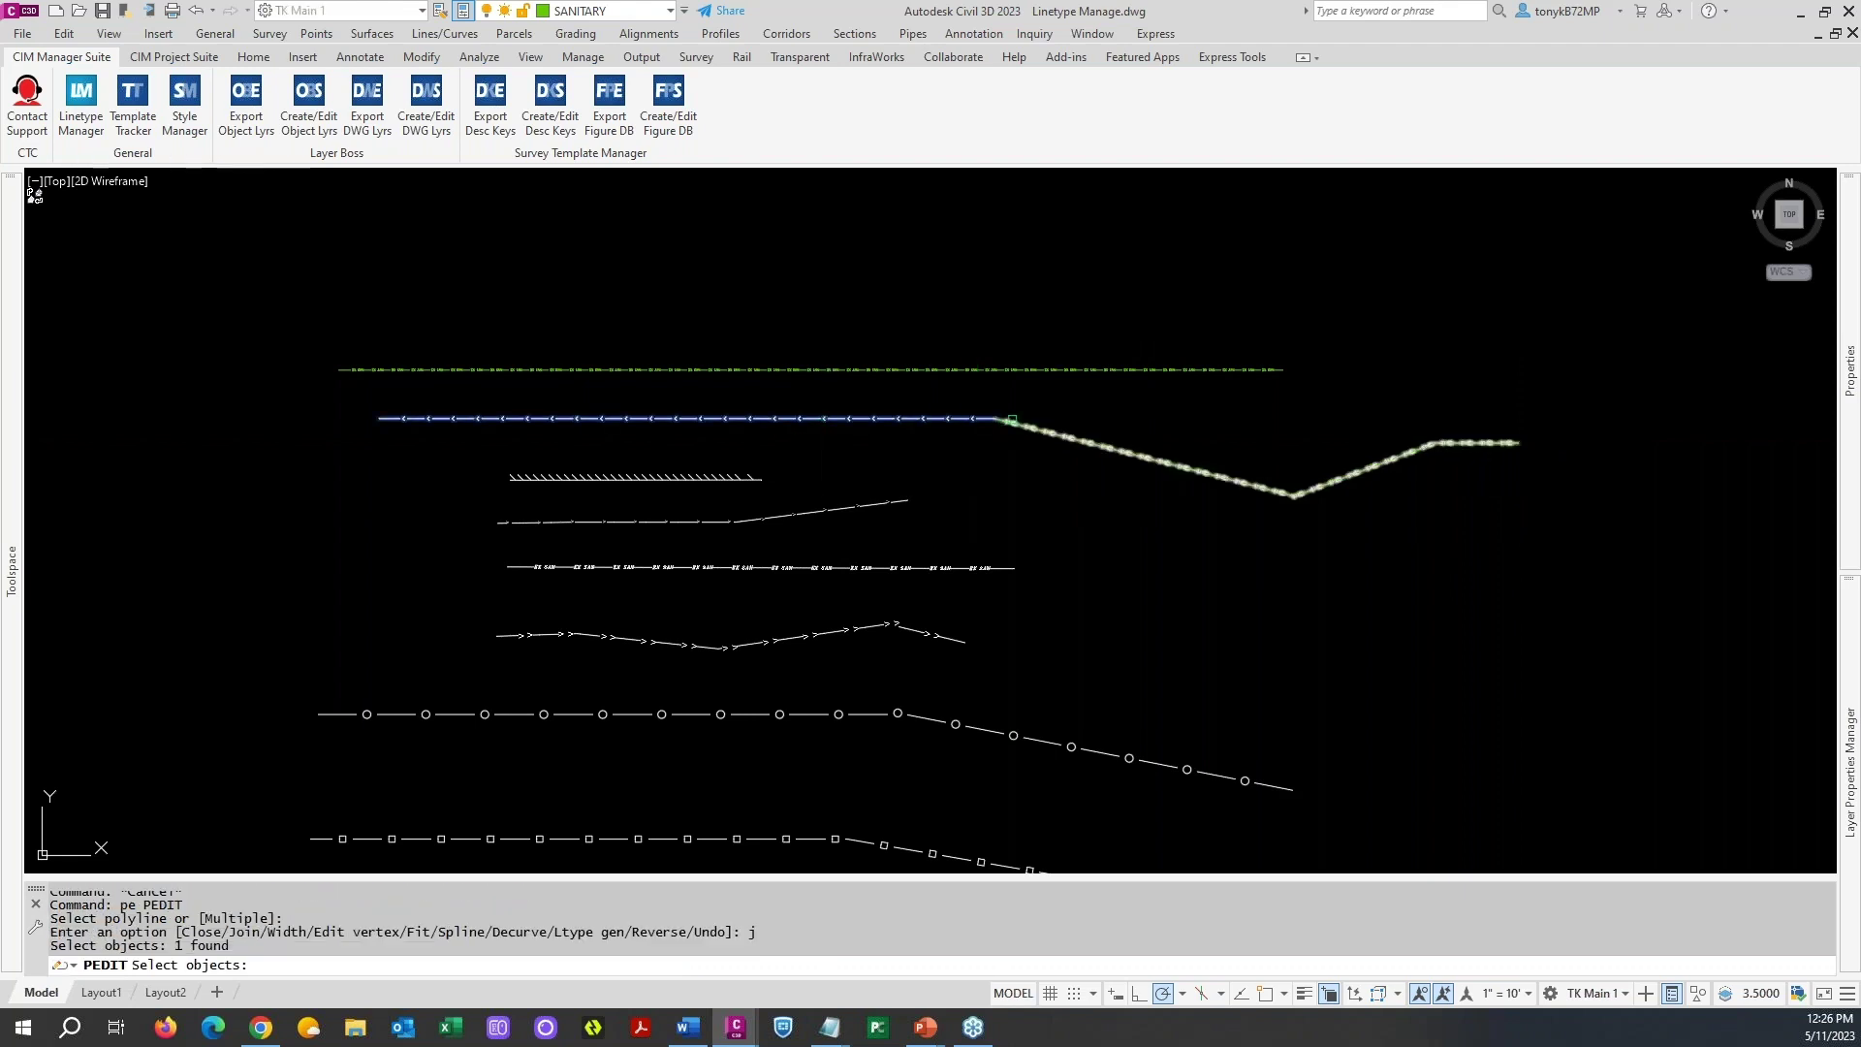
left_click(1027, 426)
key("Return")
scroll(1088, 416, "up", 2)
scroll(1031, 424, "down", 4)
key("Escape")
scroll(893, 431, "up", 3)
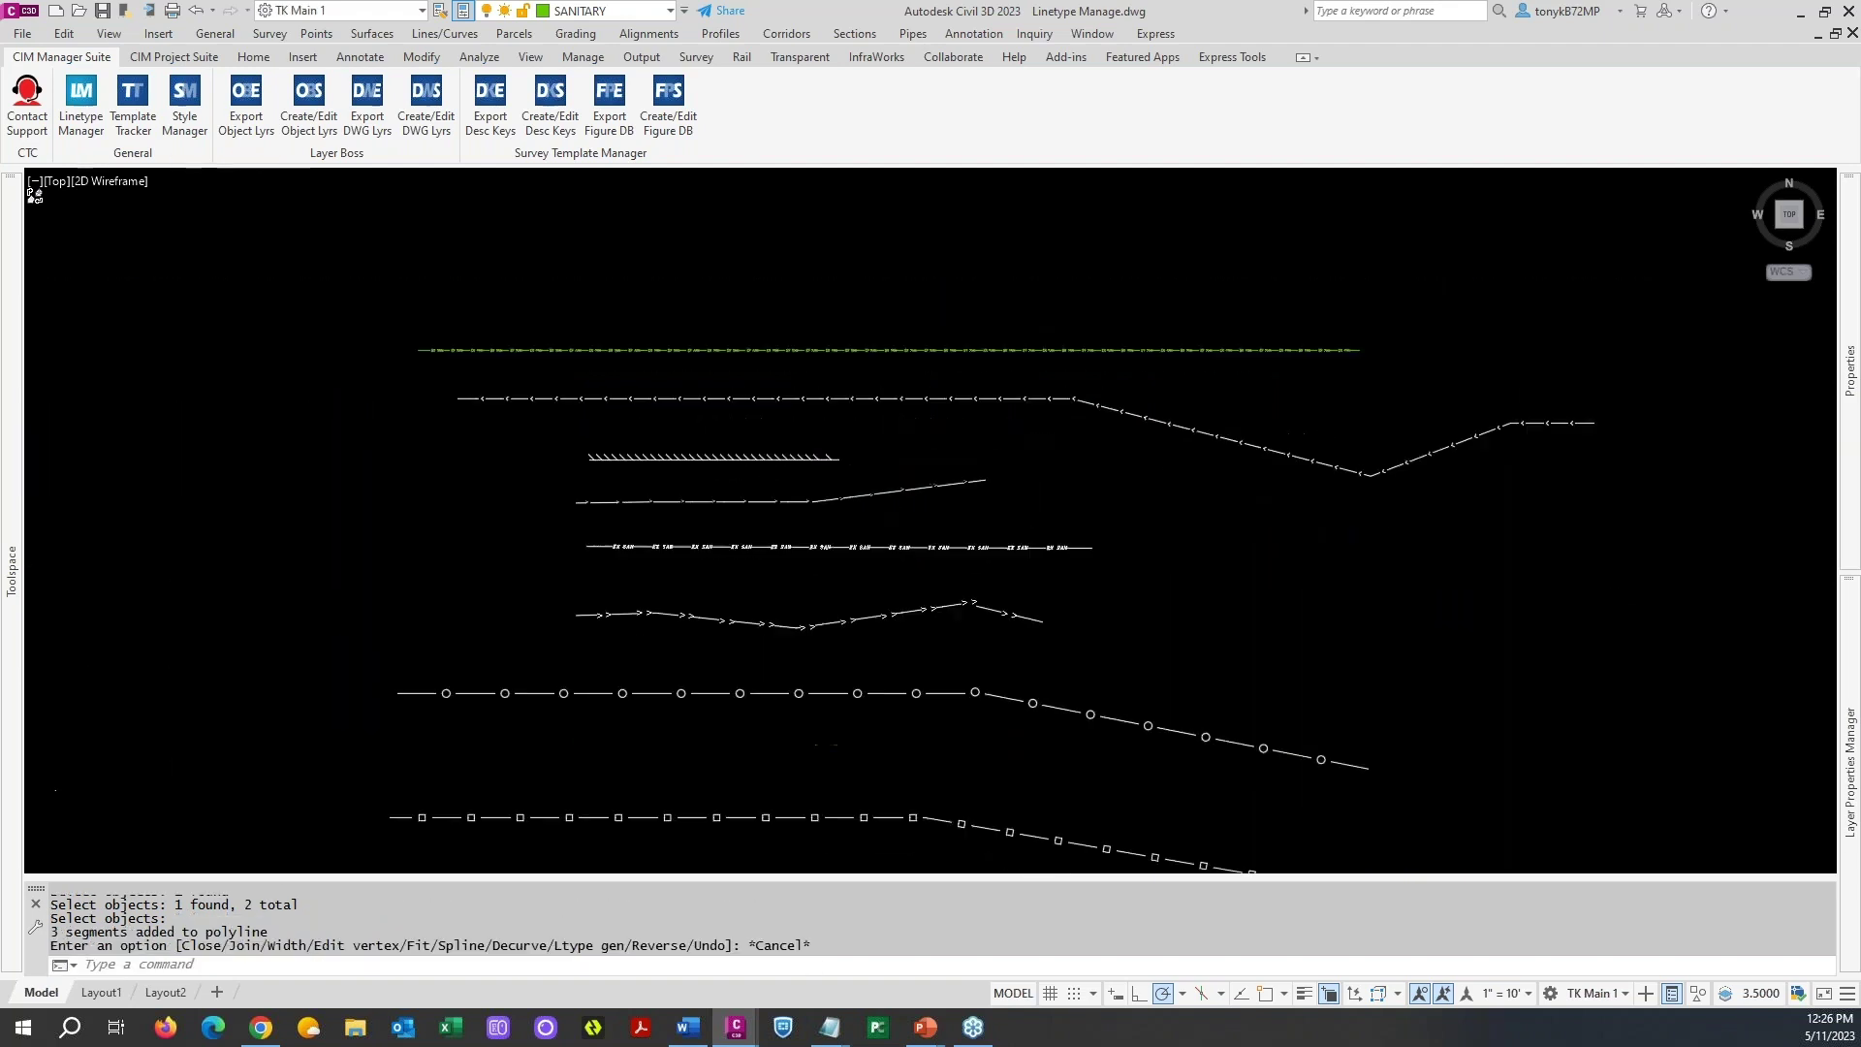
scroll(894, 455, "down", 2)
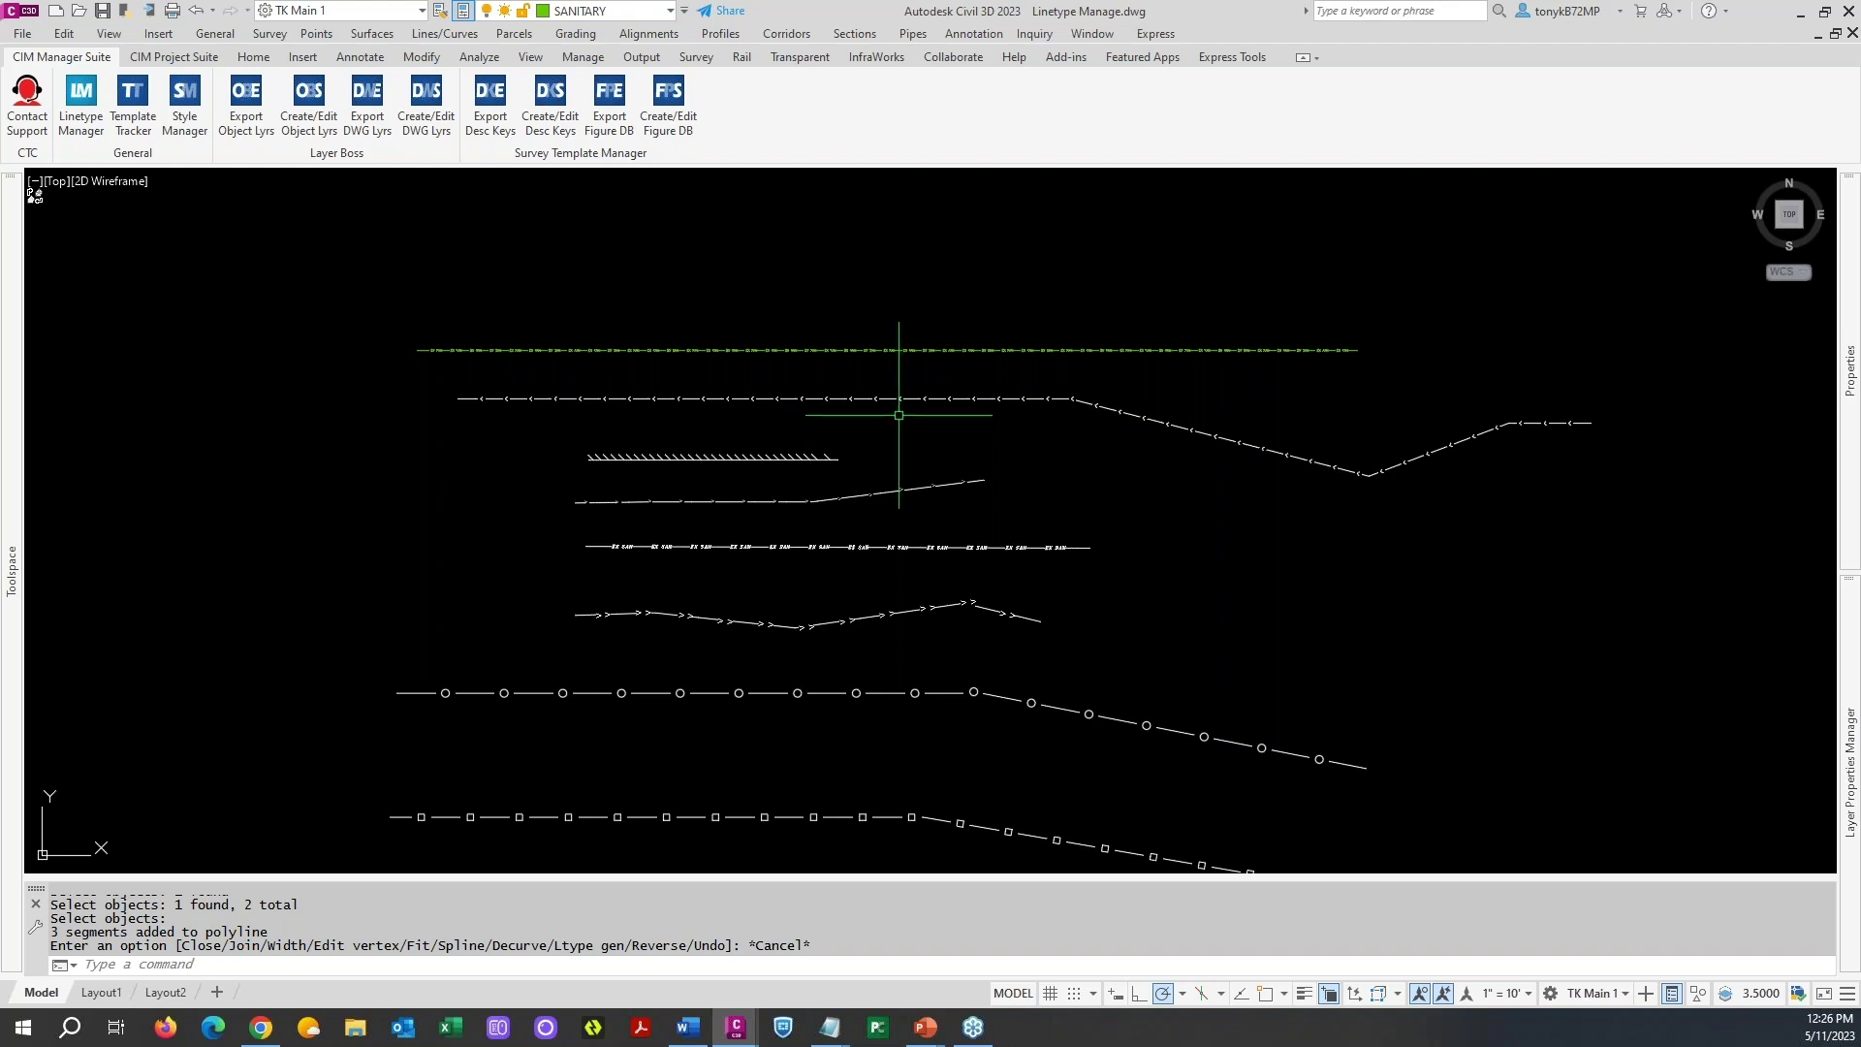
key("Escape")
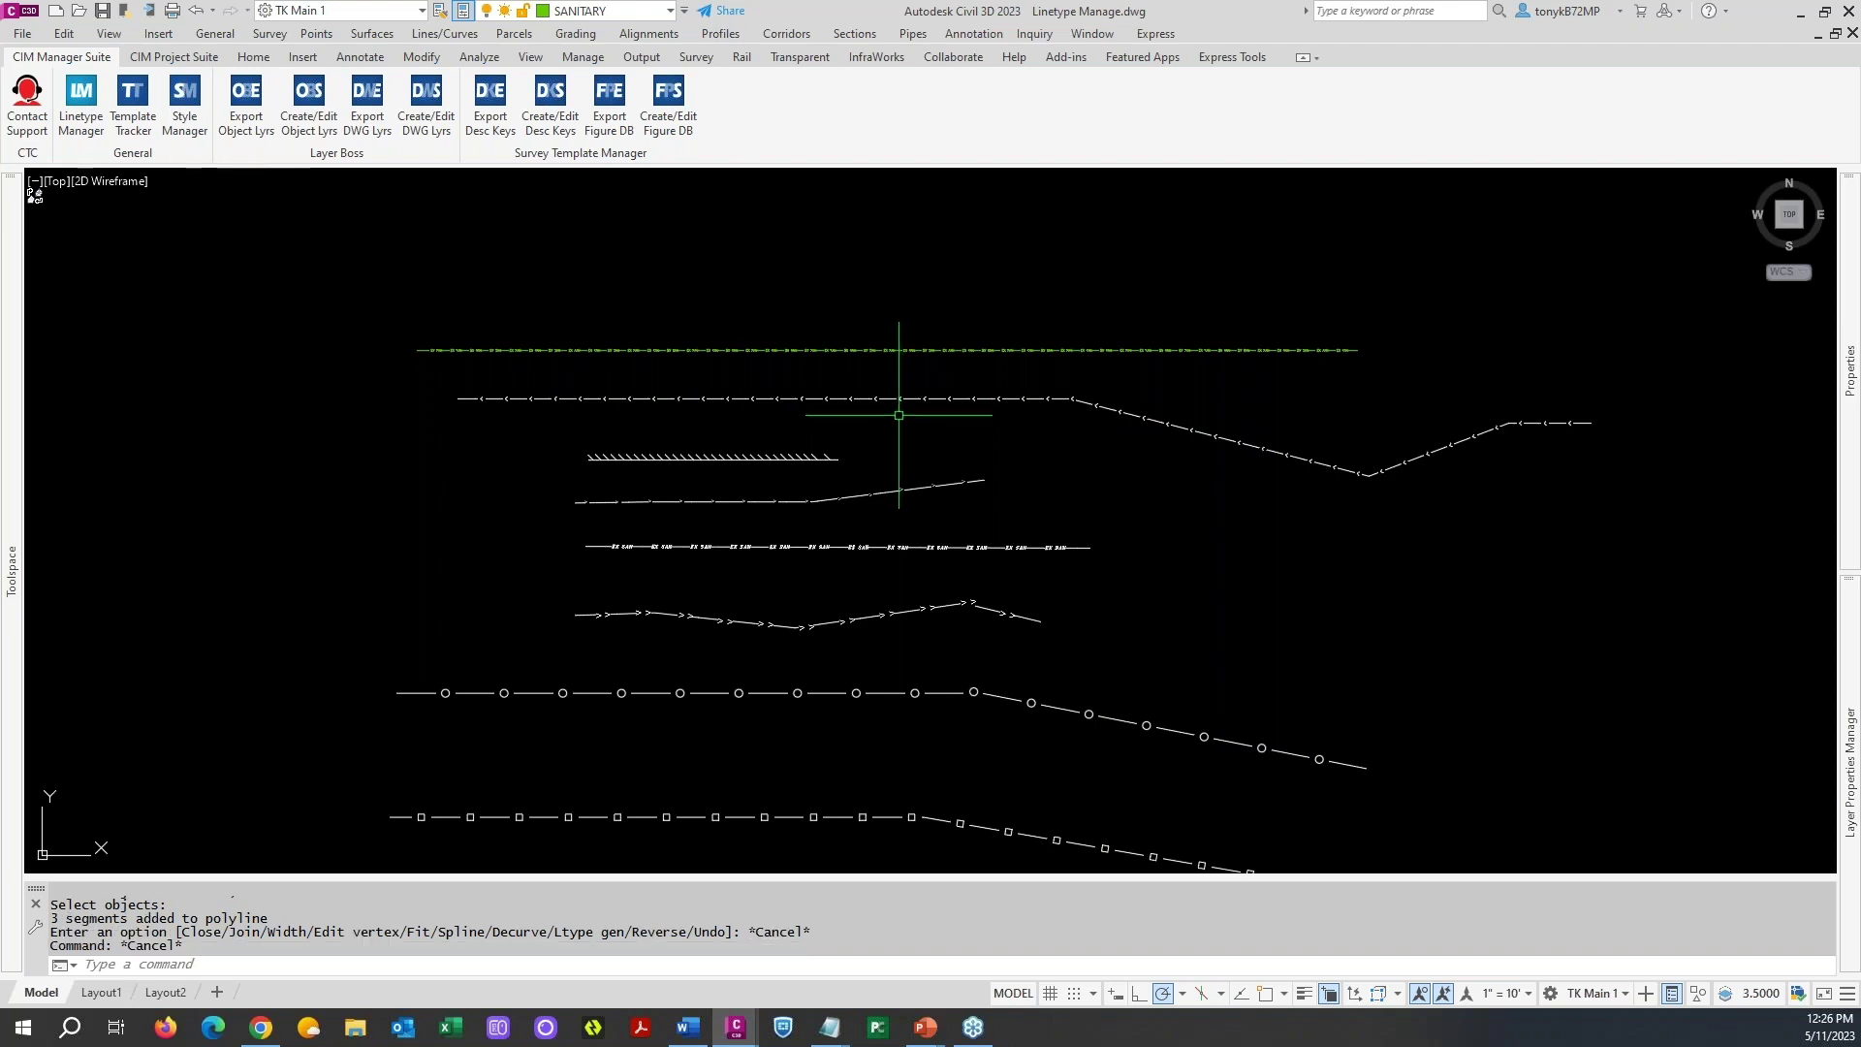
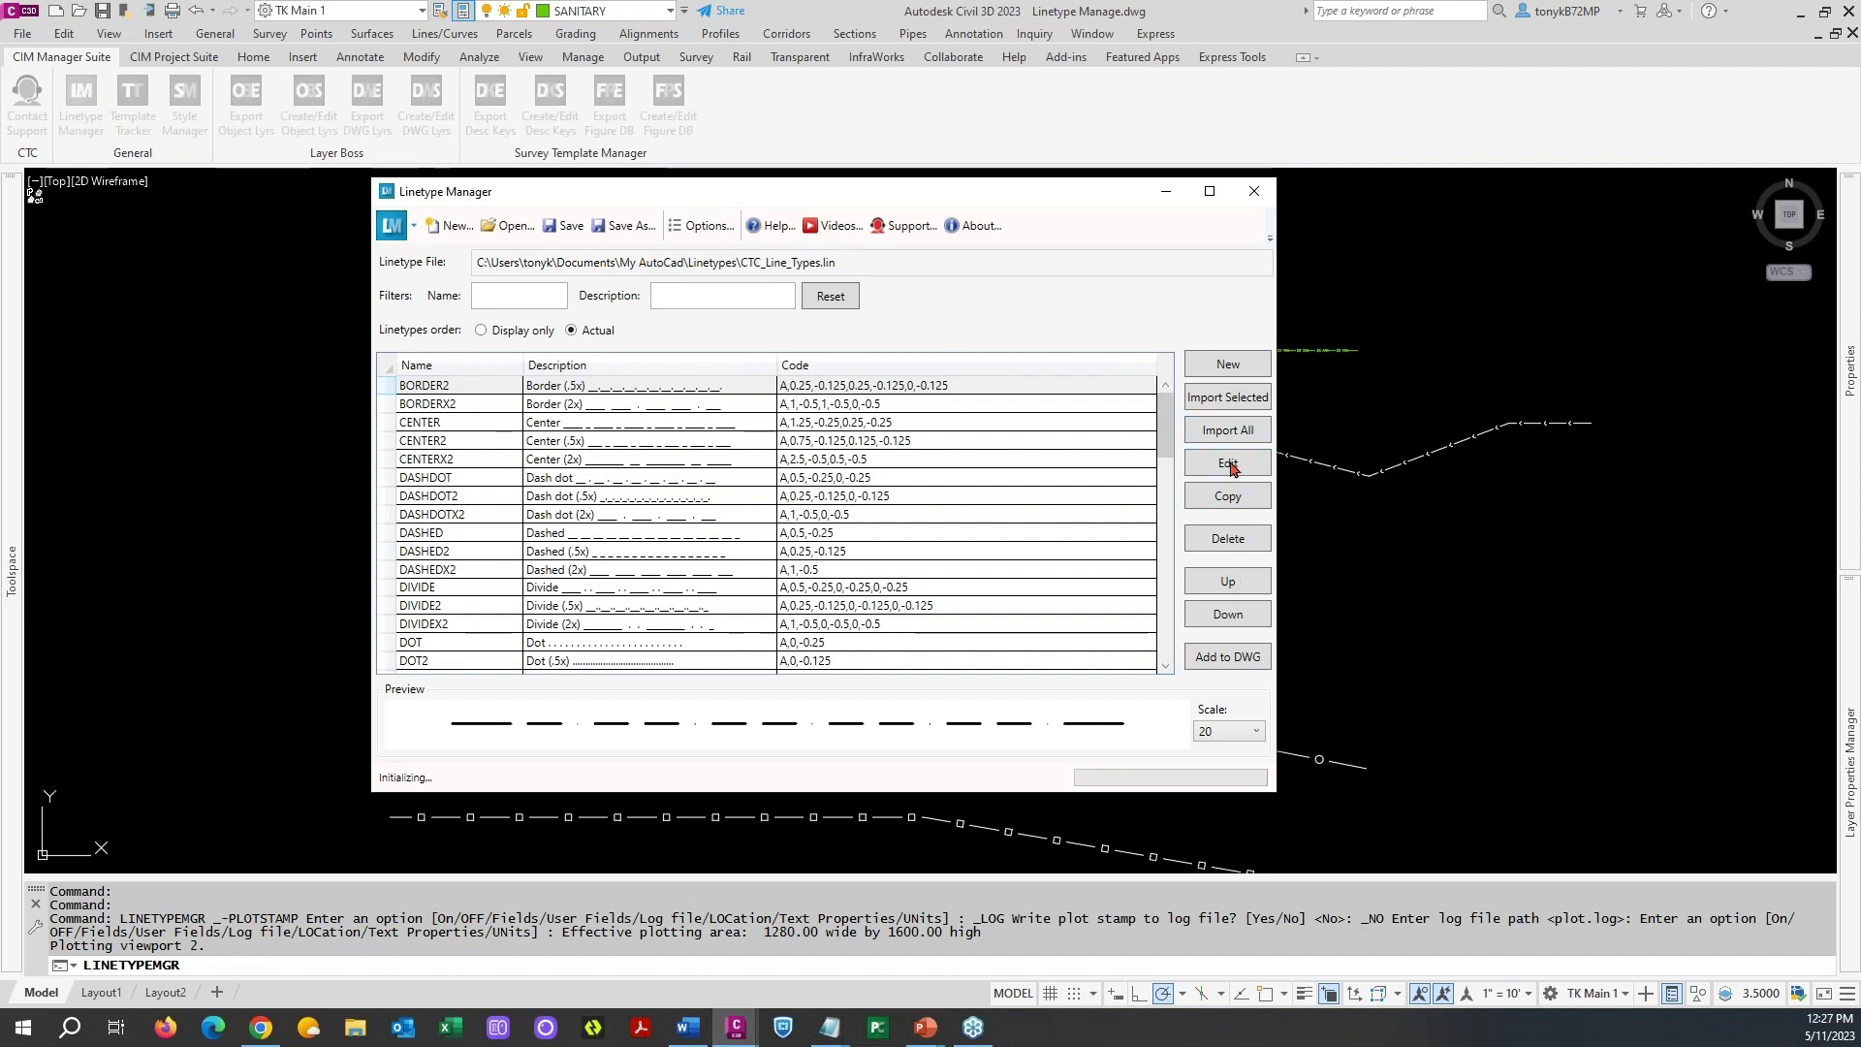
- Create a new linetype named BRKLN with the description "Breakline -----^-----"
left_click(1223, 365)
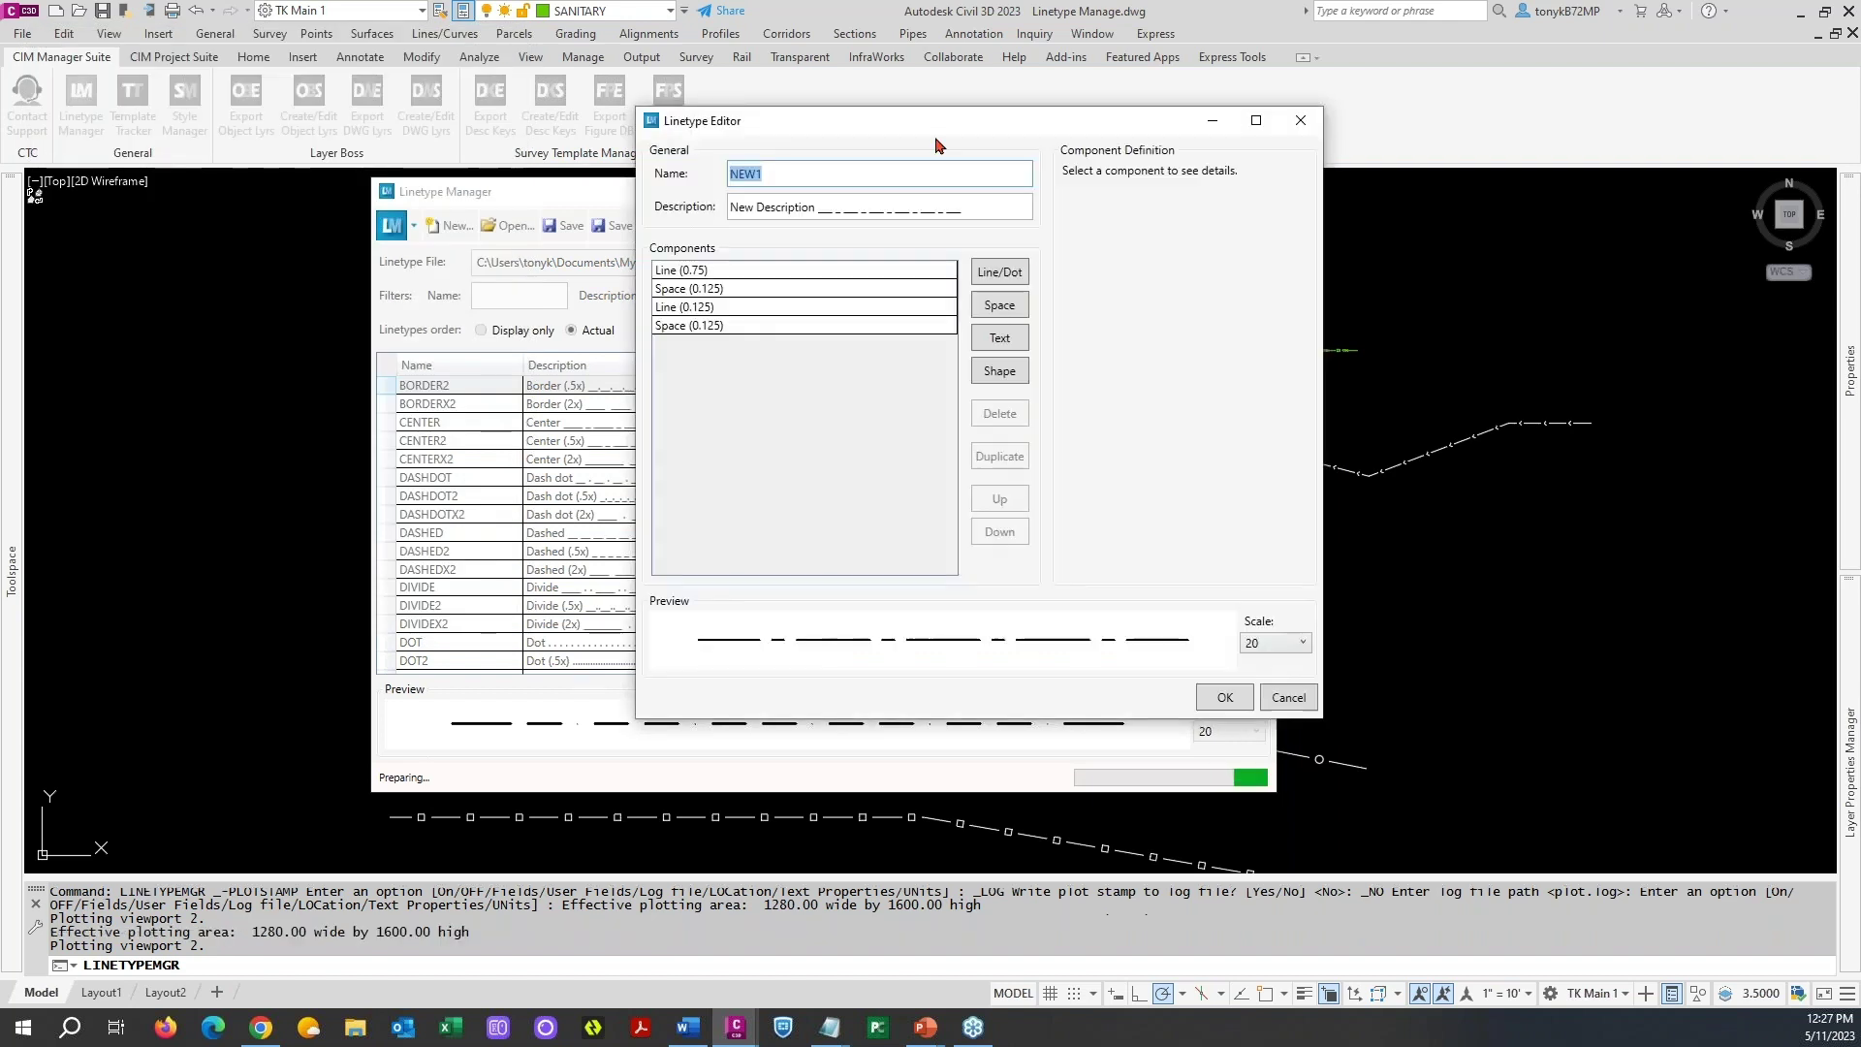
left_click_drag(923, 123, 577, 107)
left_click(432, 156)
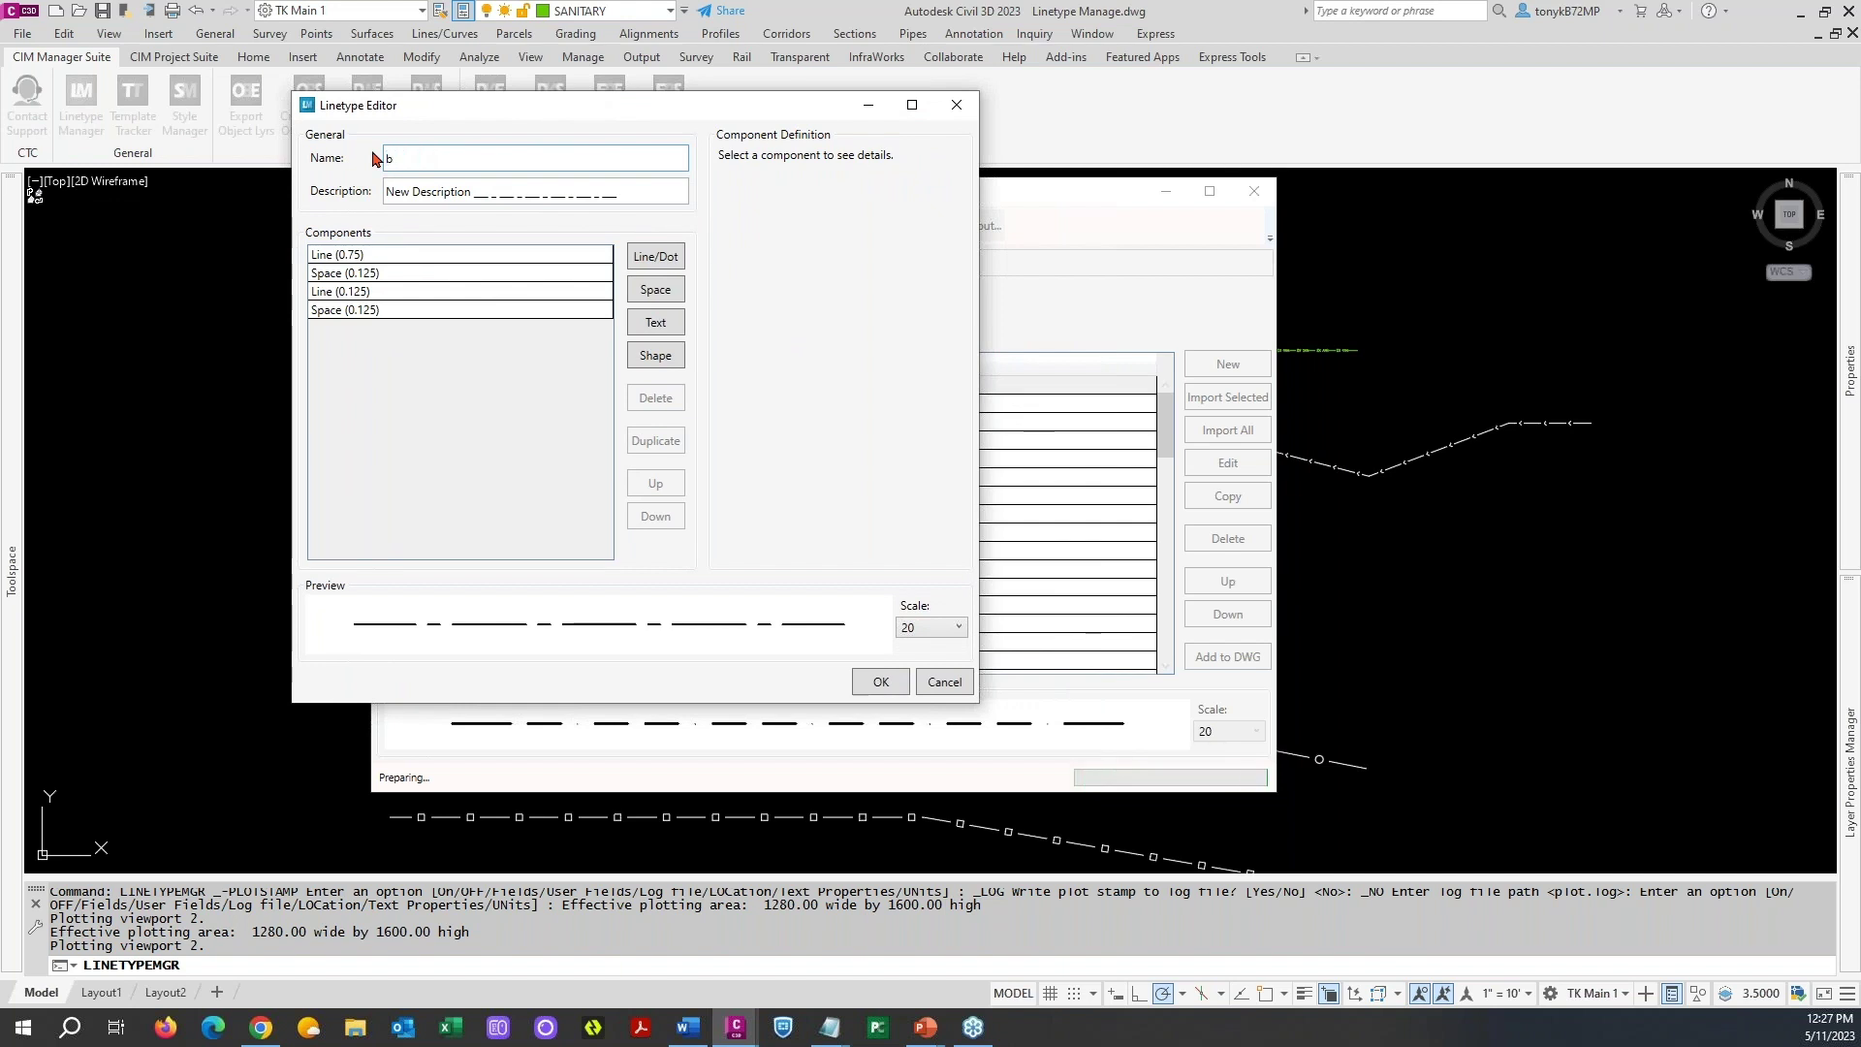
type("brkln")
left_click(436, 192)
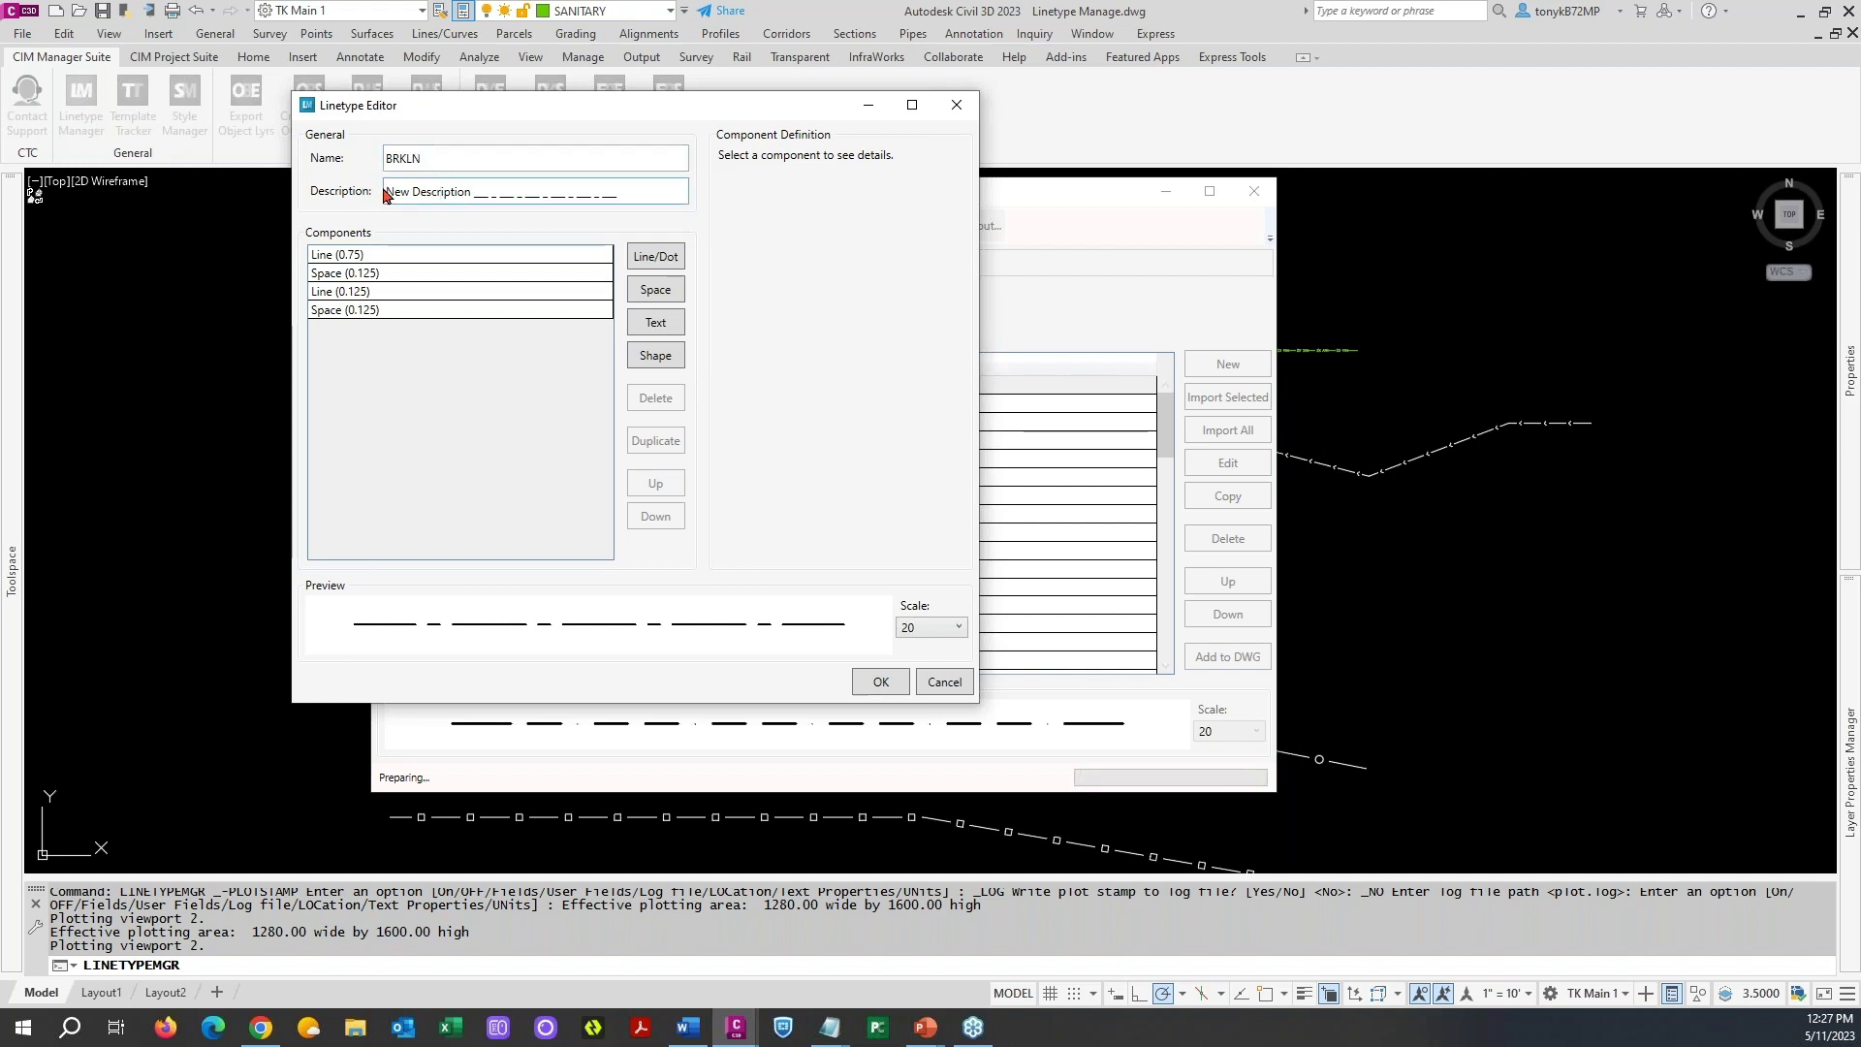
left_click_drag(652, 189, 366, 211)
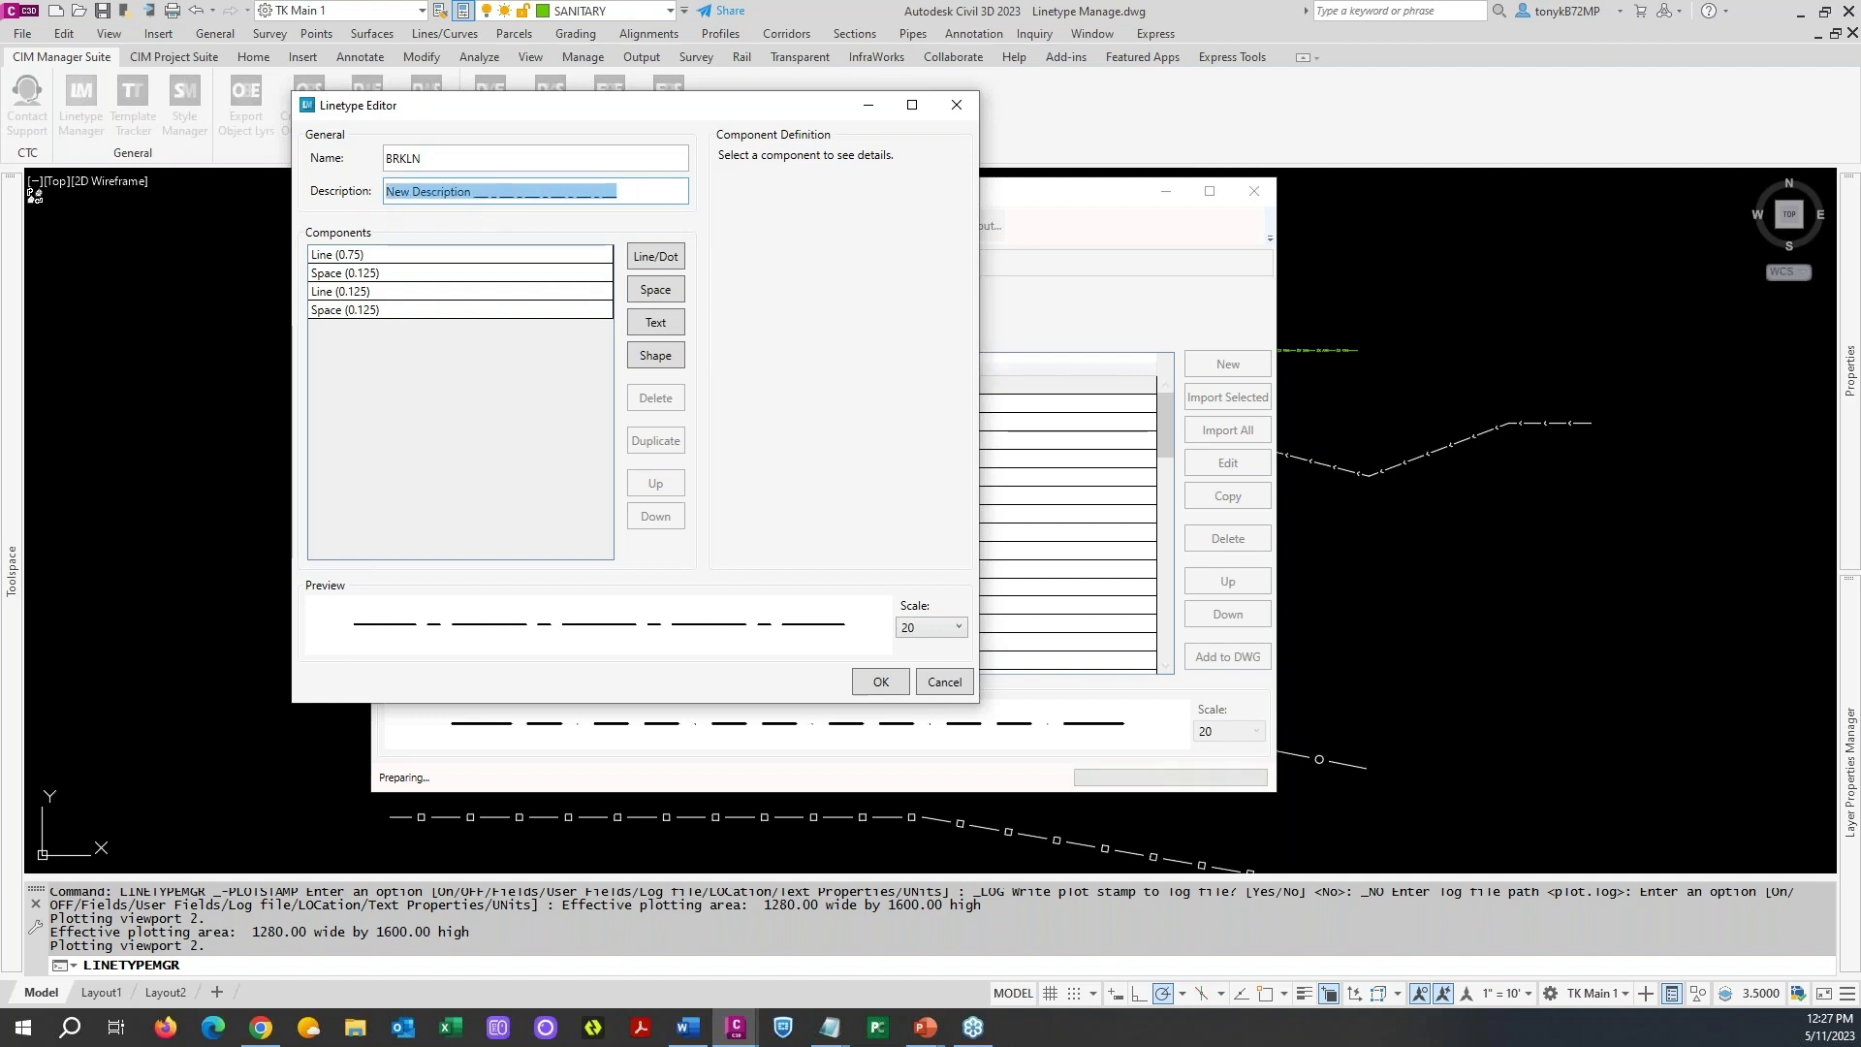
type("be")
key("BackSpace")
key("BackSpace")
type("Breakline")
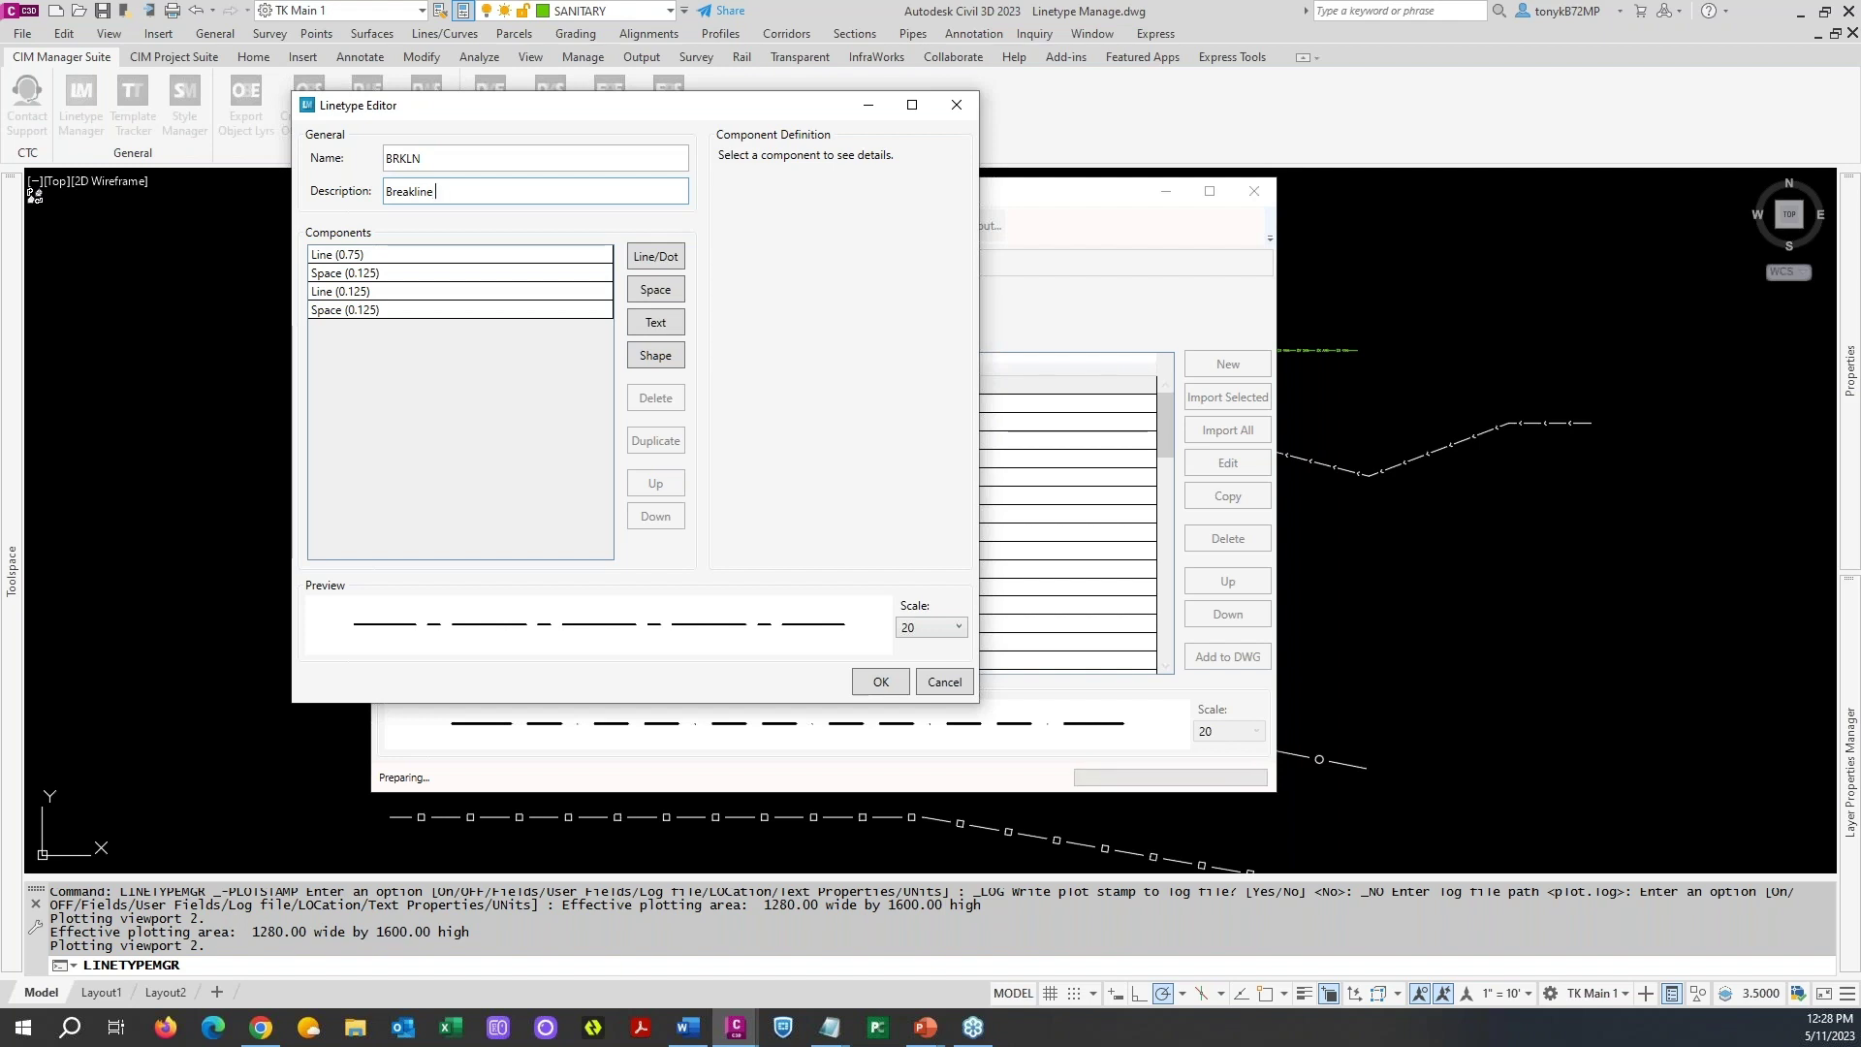
type(" -----^-----")
- Set the first line component's length to 0.5 and the first space component's distance to .3
left_click(478, 256)
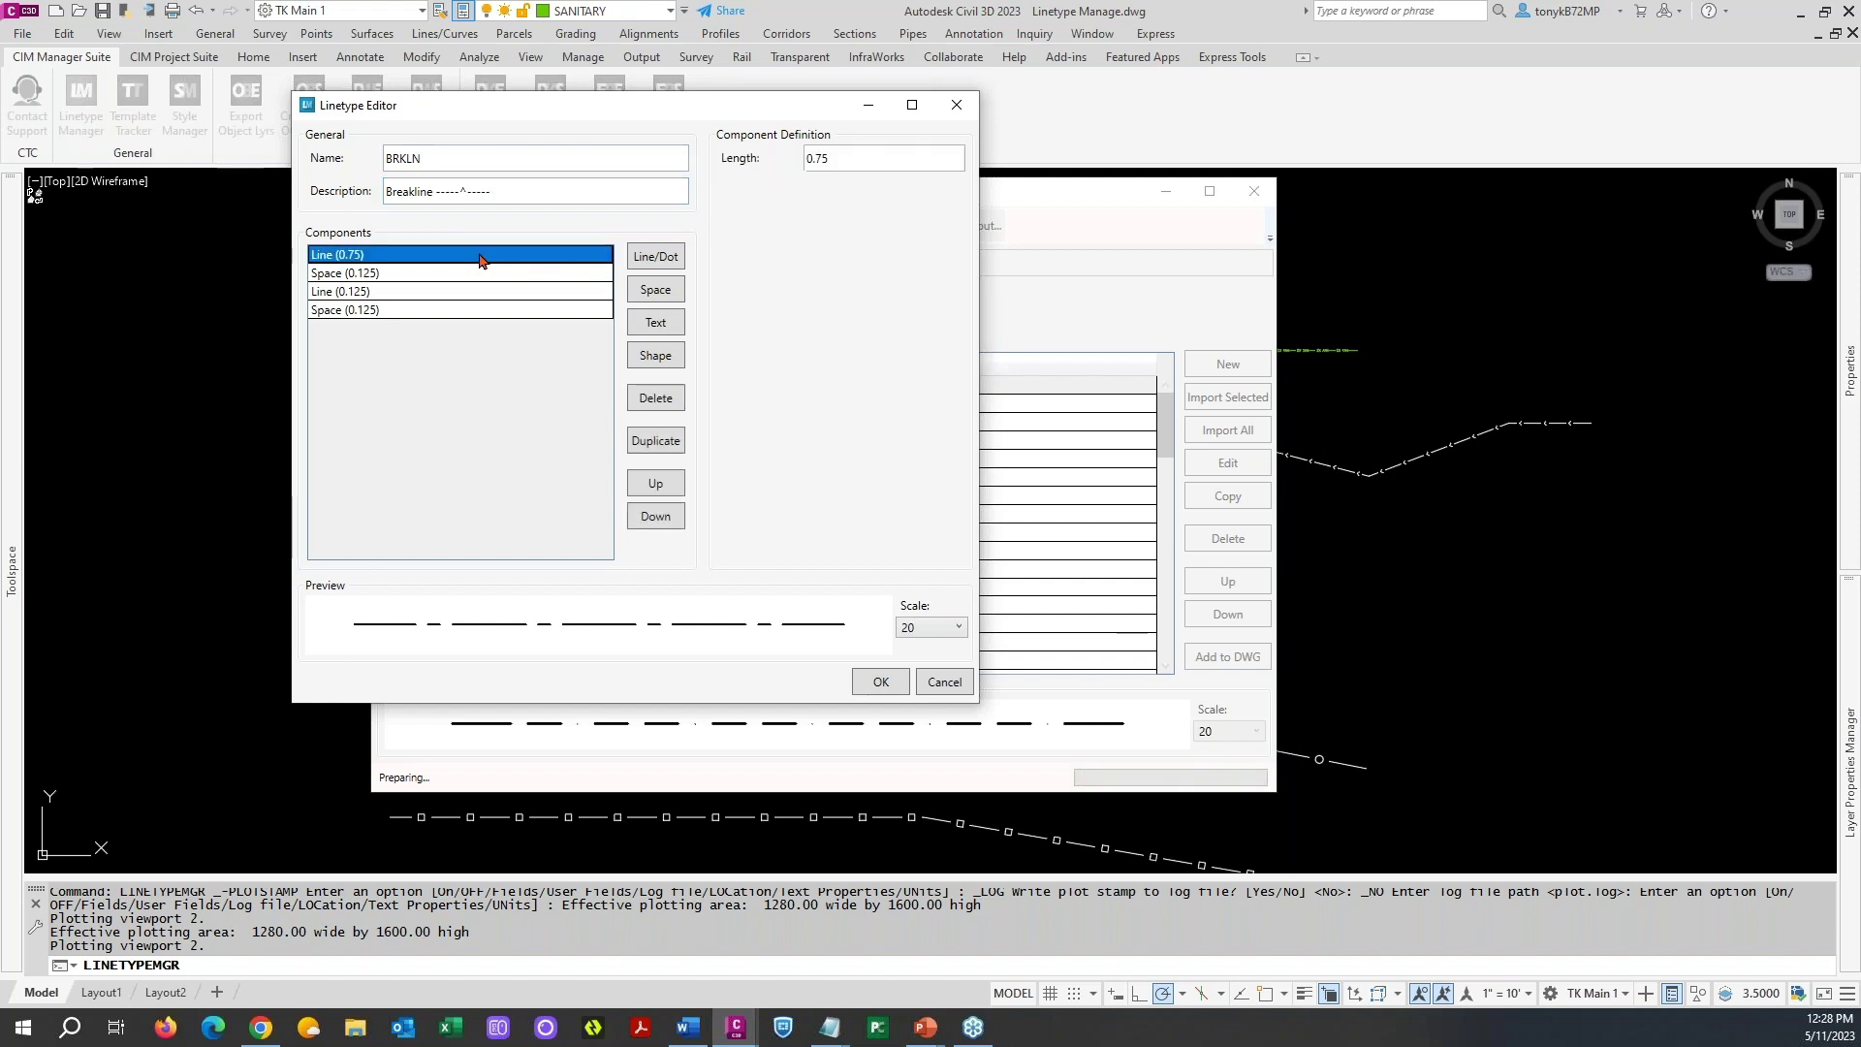
left_click(836, 157)
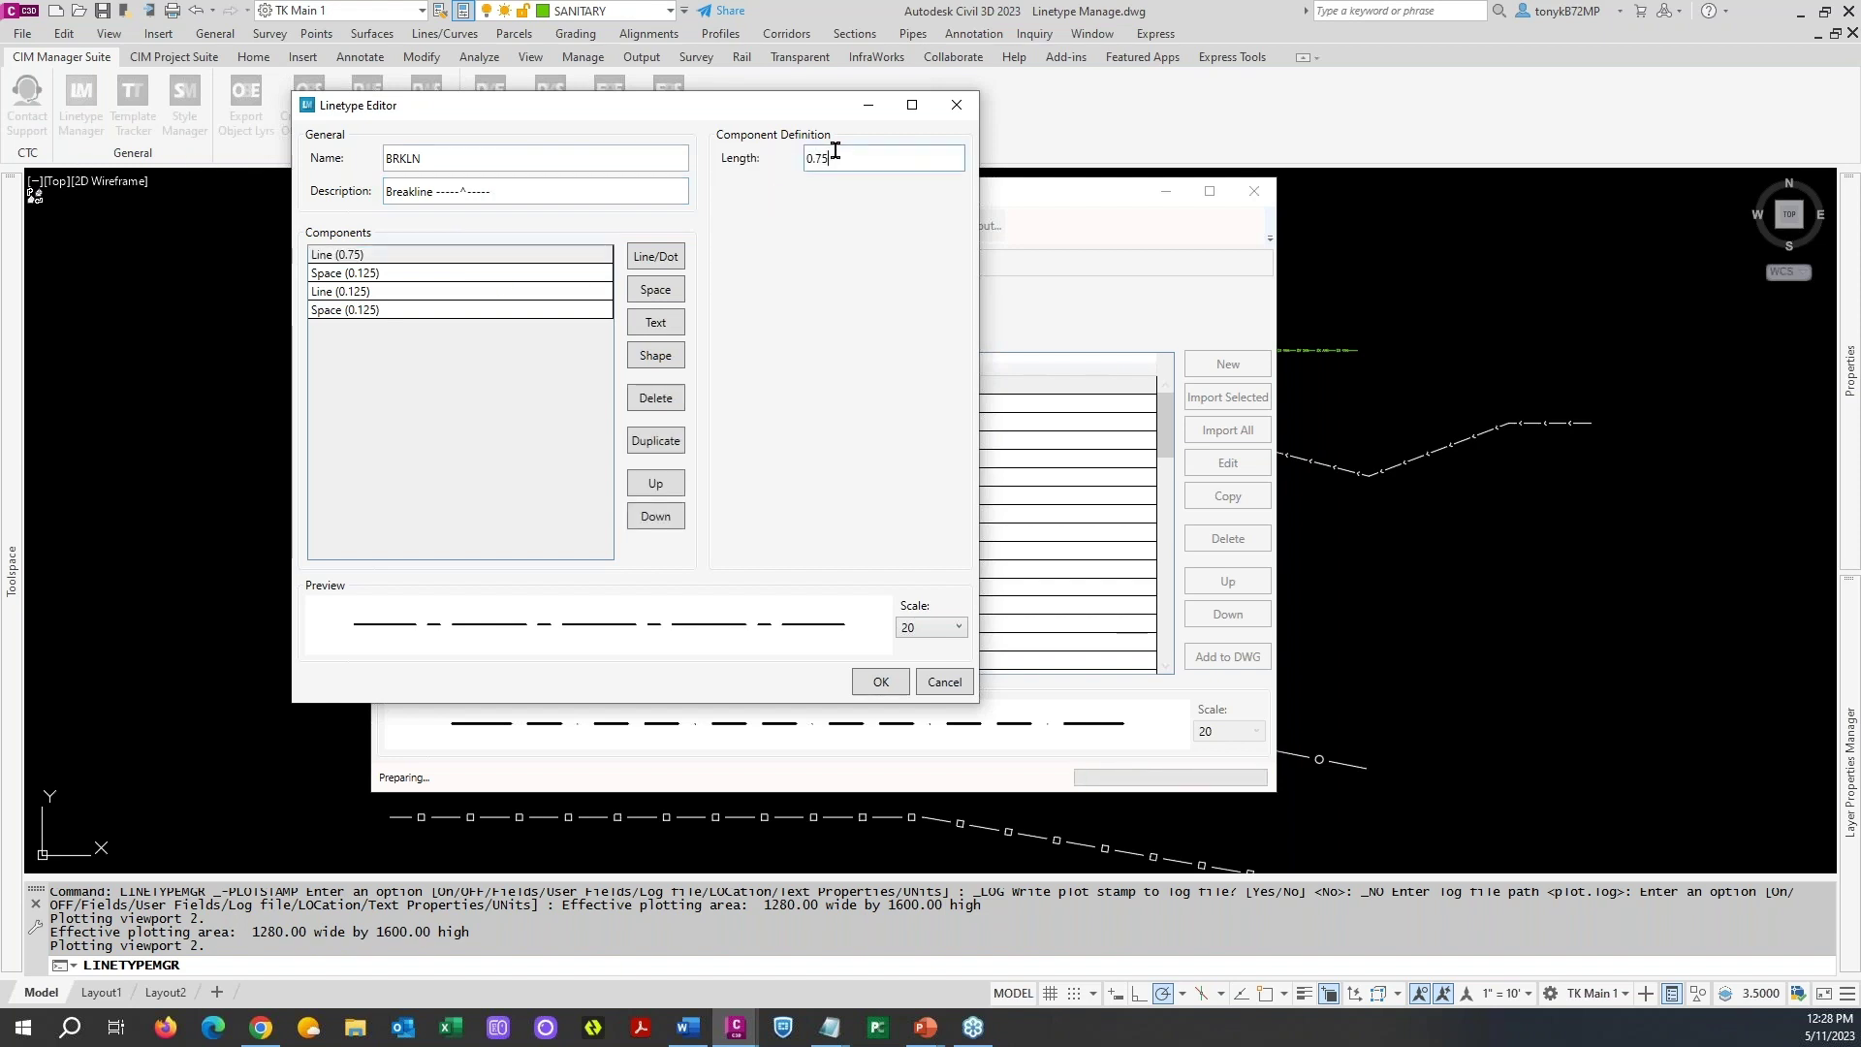
key("BackSpace")
key("BackSpace")
type("5")
left_click(507, 277)
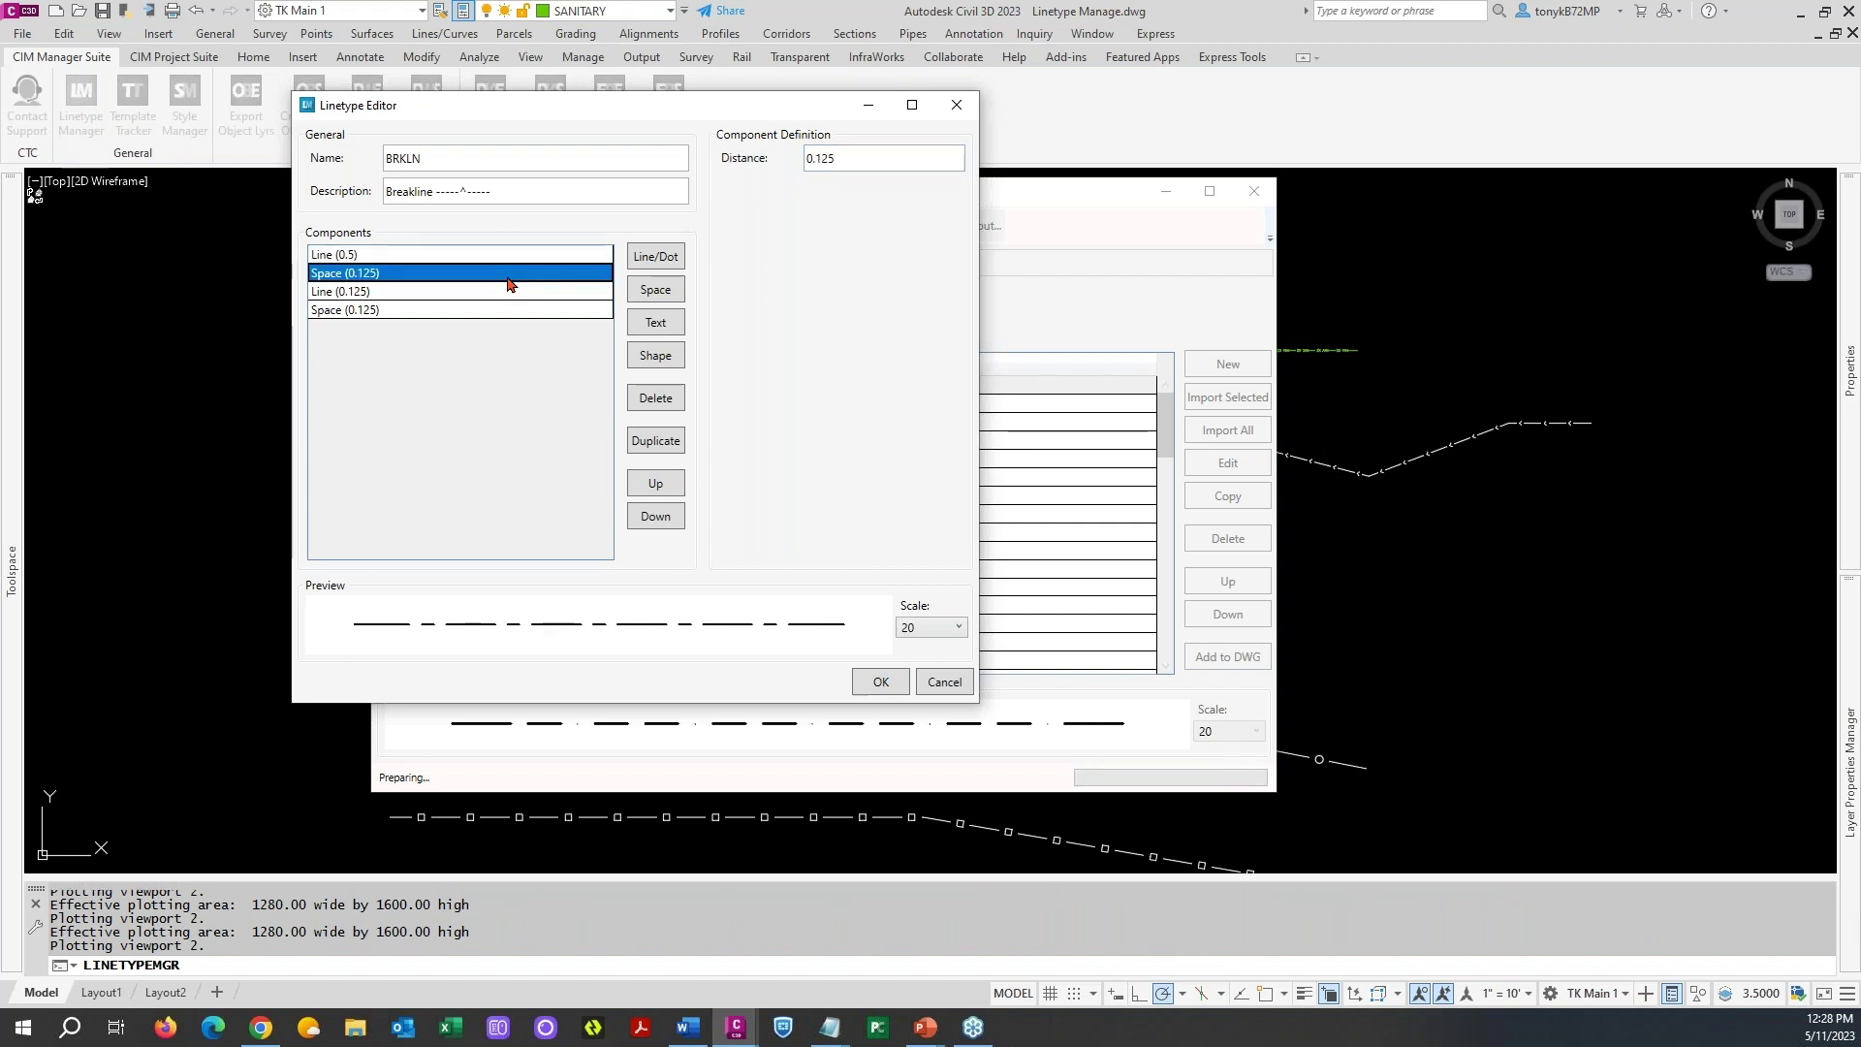
left_click_drag(856, 153, 807, 161)
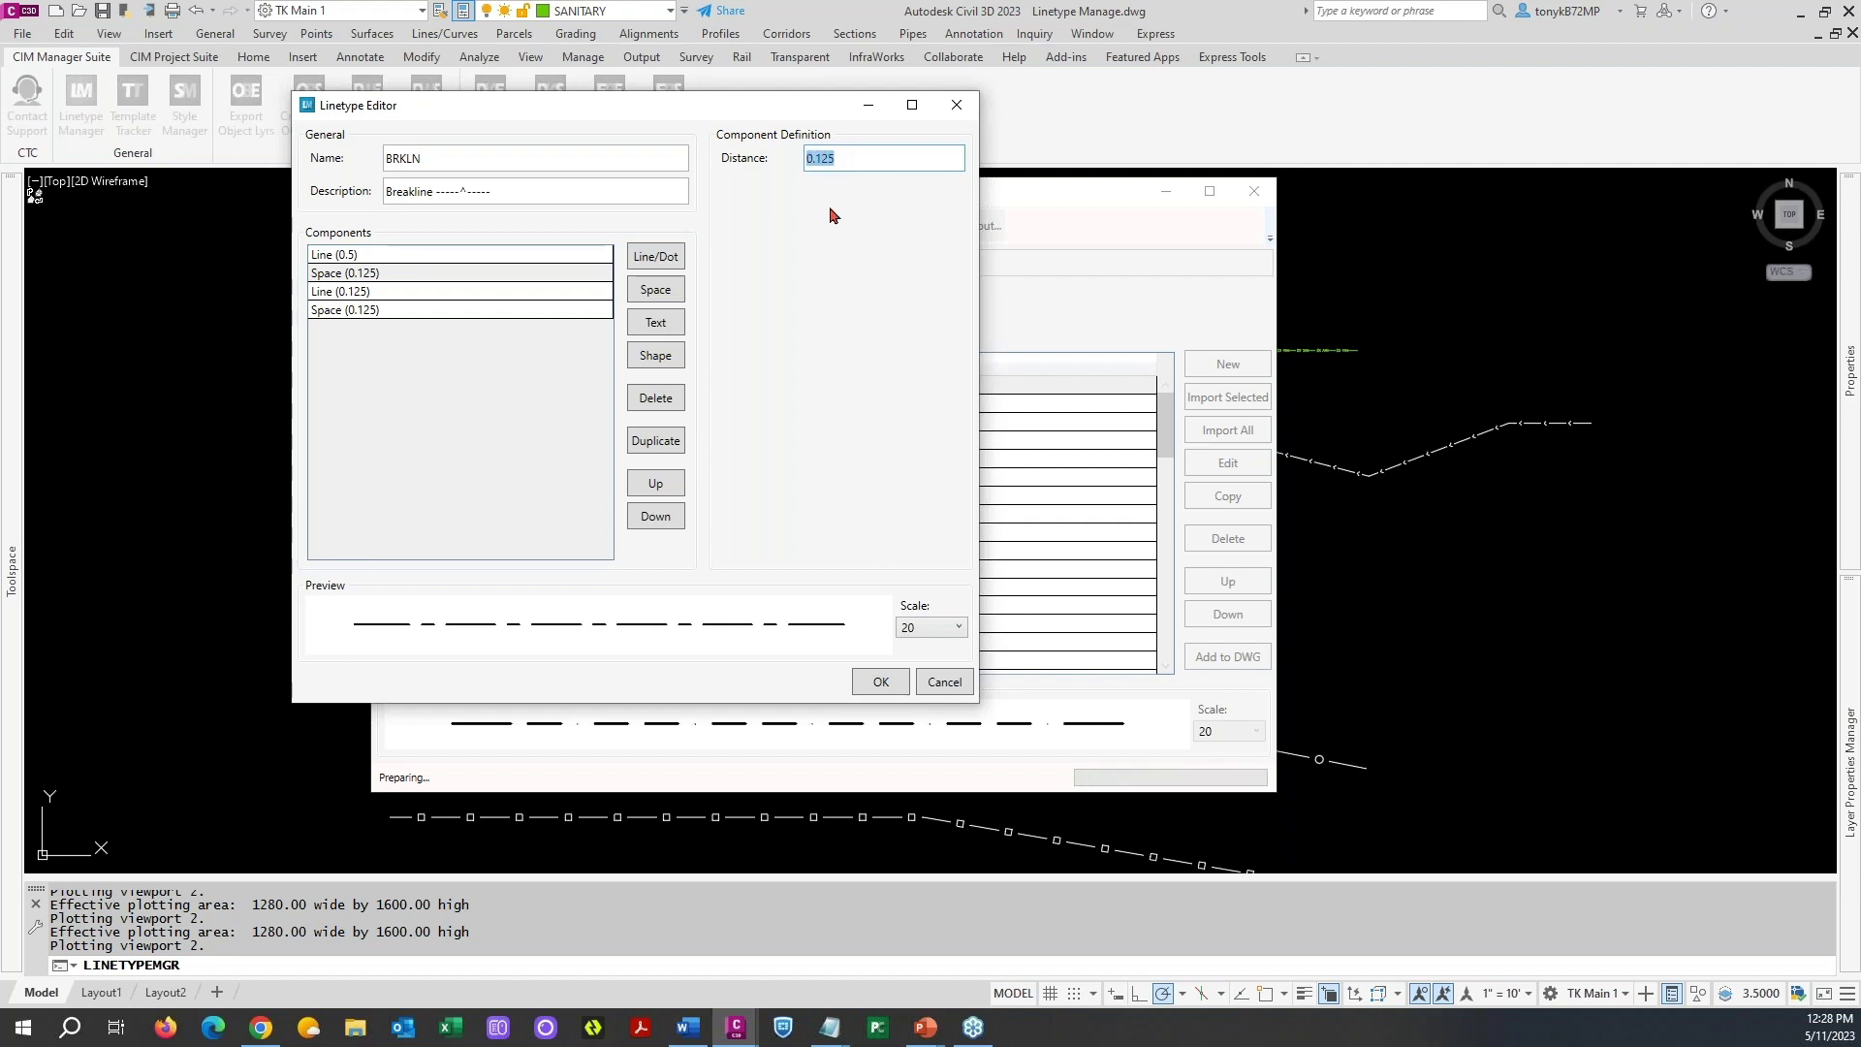
type(".3")
- Delete the second line component and the last space component from BRKLN
left_click(571, 292)
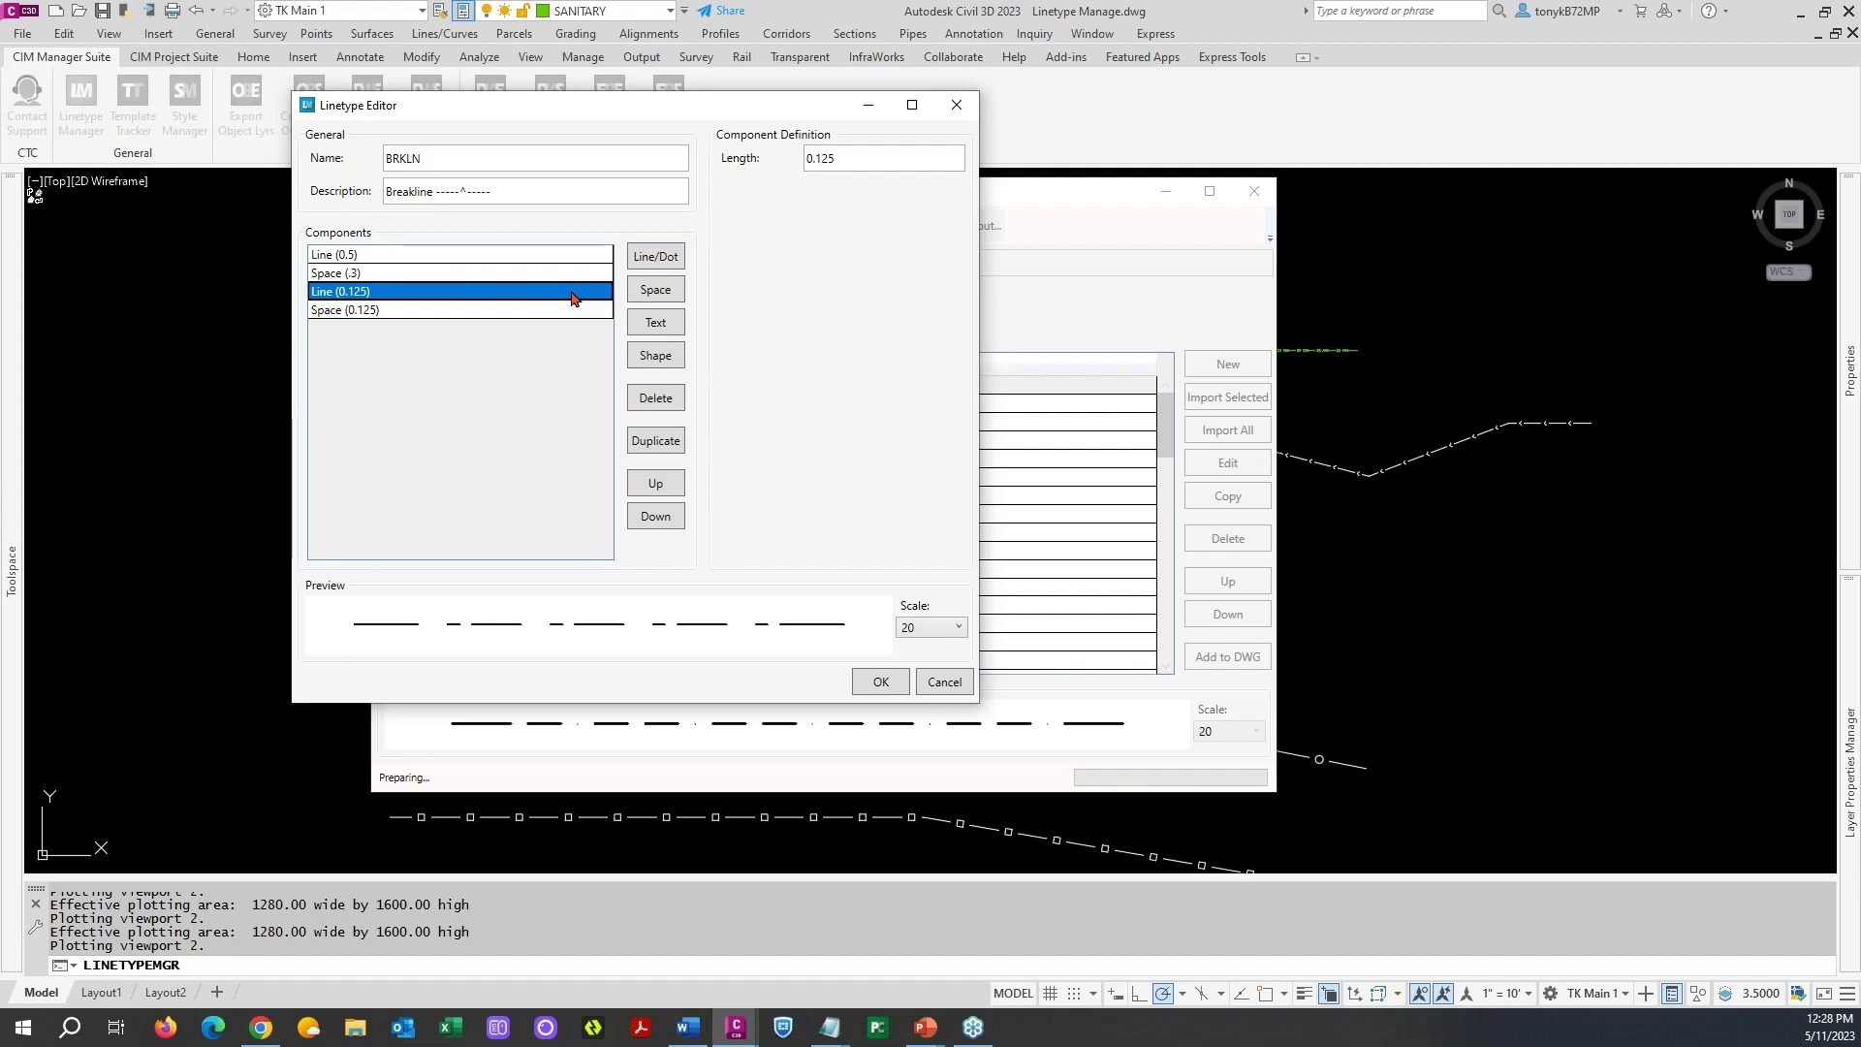
left_click(654, 399)
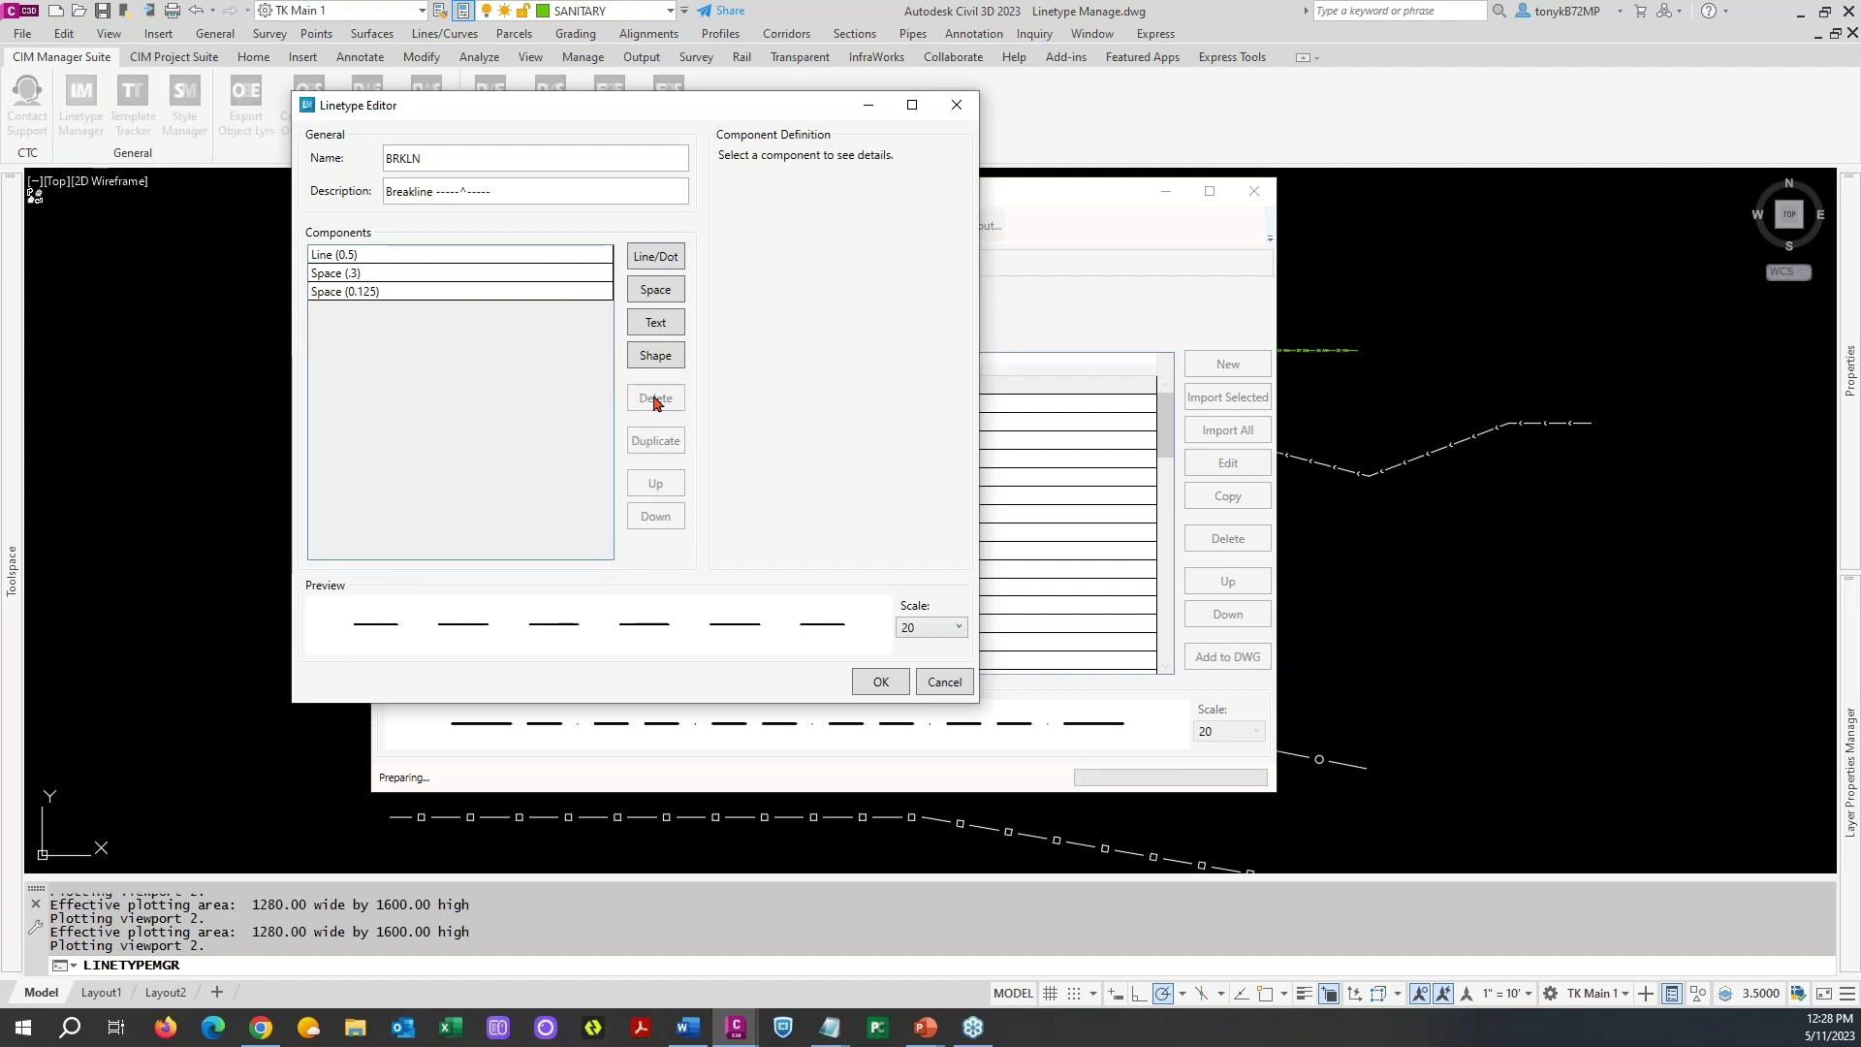
left_click(518, 292)
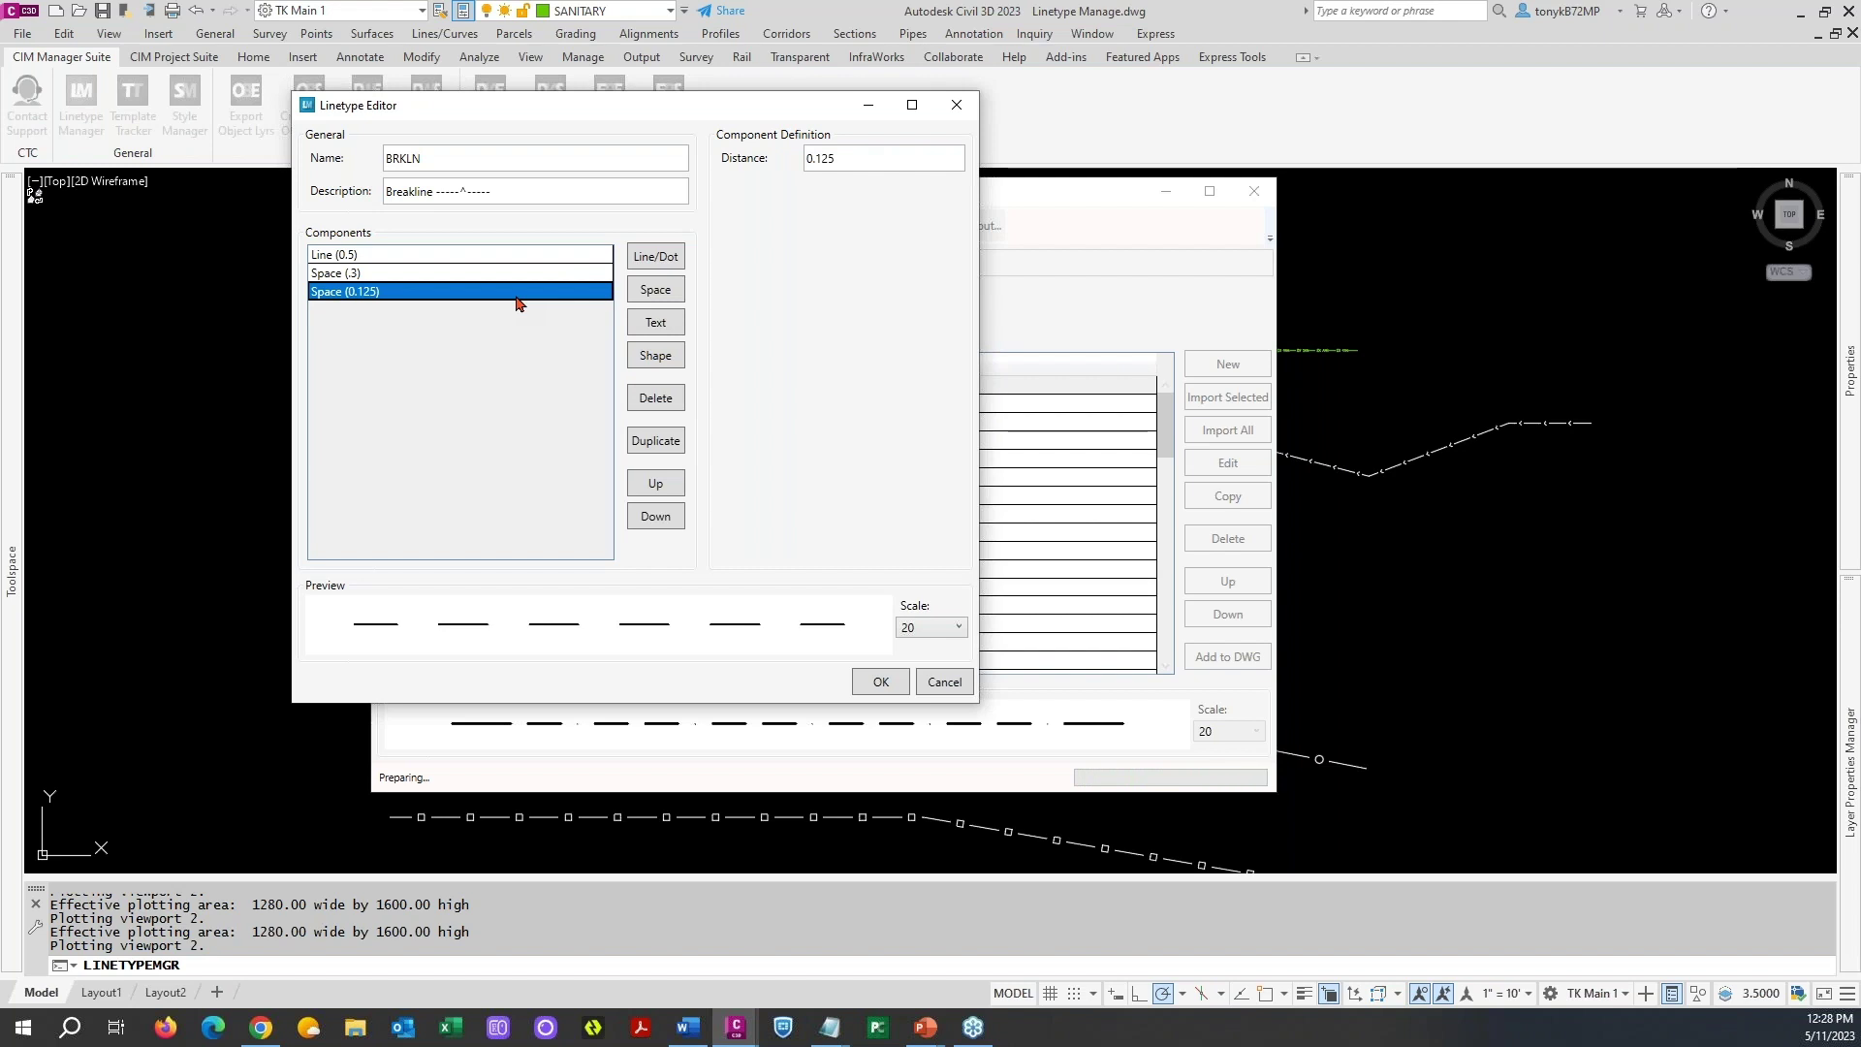
left_click(641, 398)
- Add a shape component to BRKLN using the GENZIG shape from the genltshp.shx shape file
left_click(654, 356)
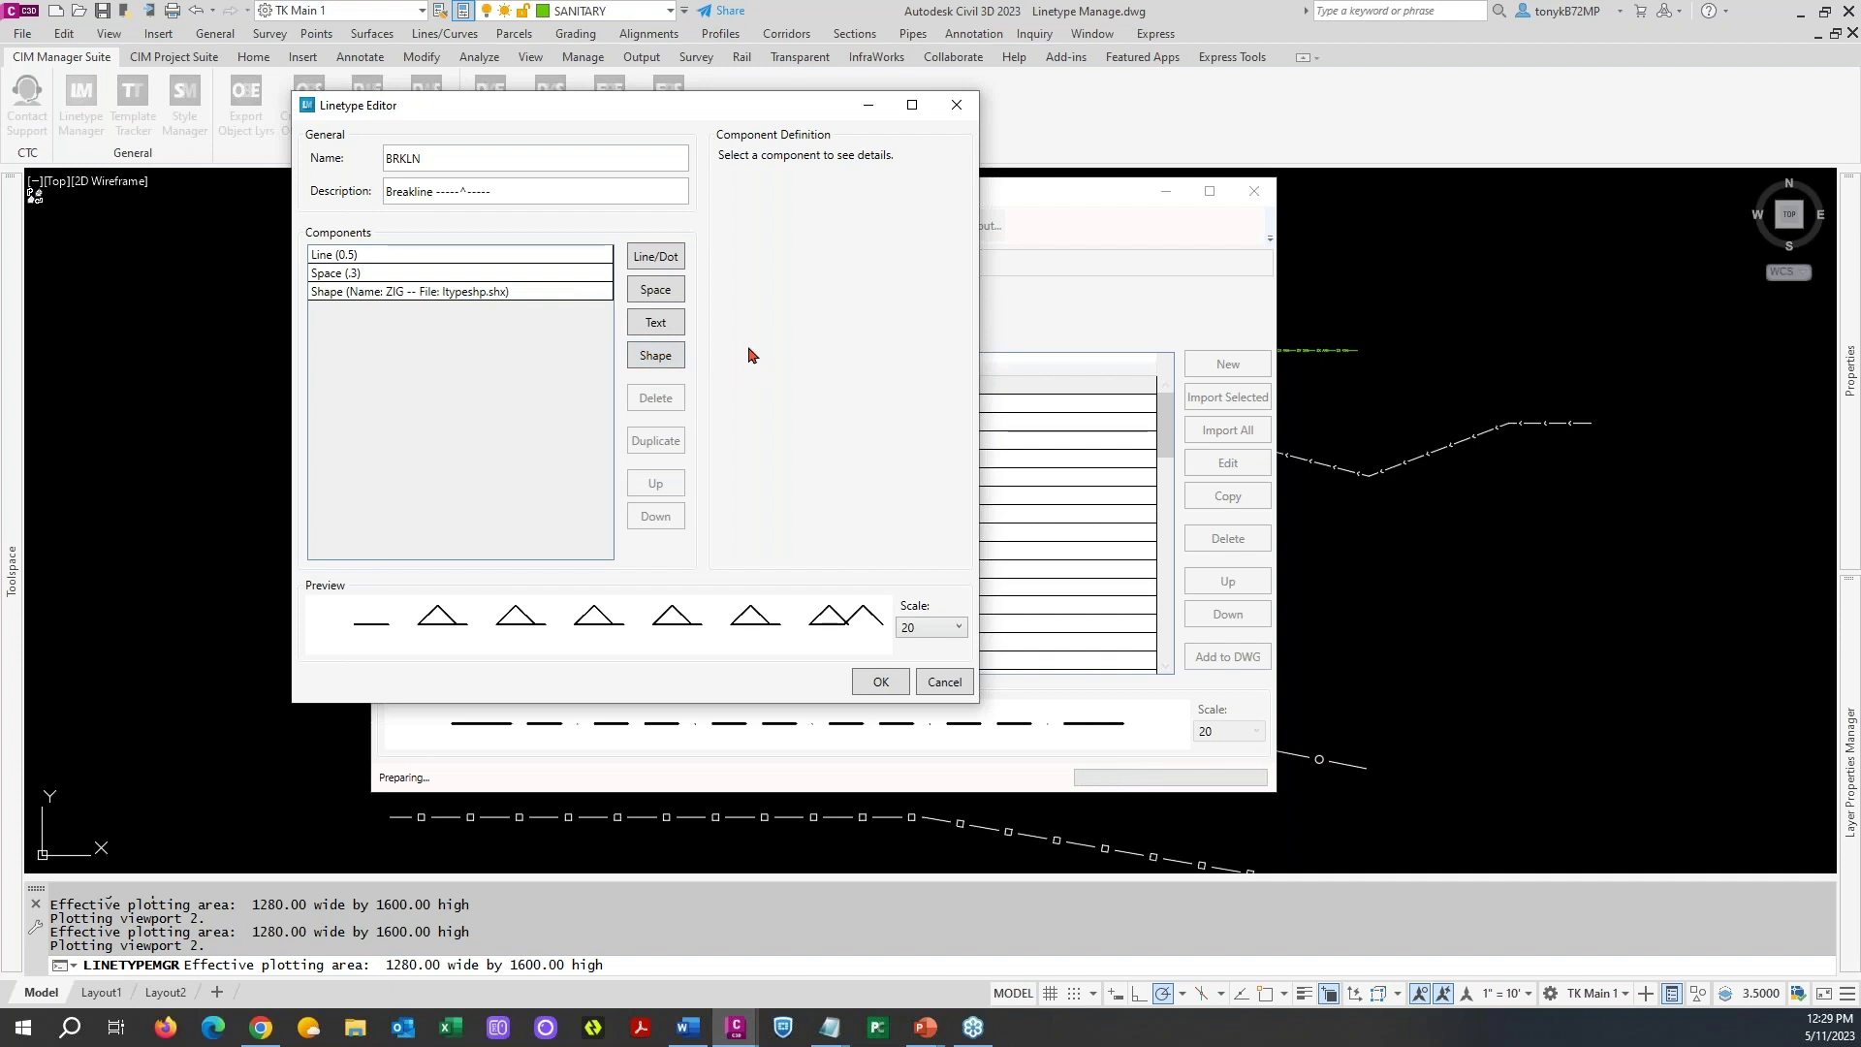
left_click(543, 291)
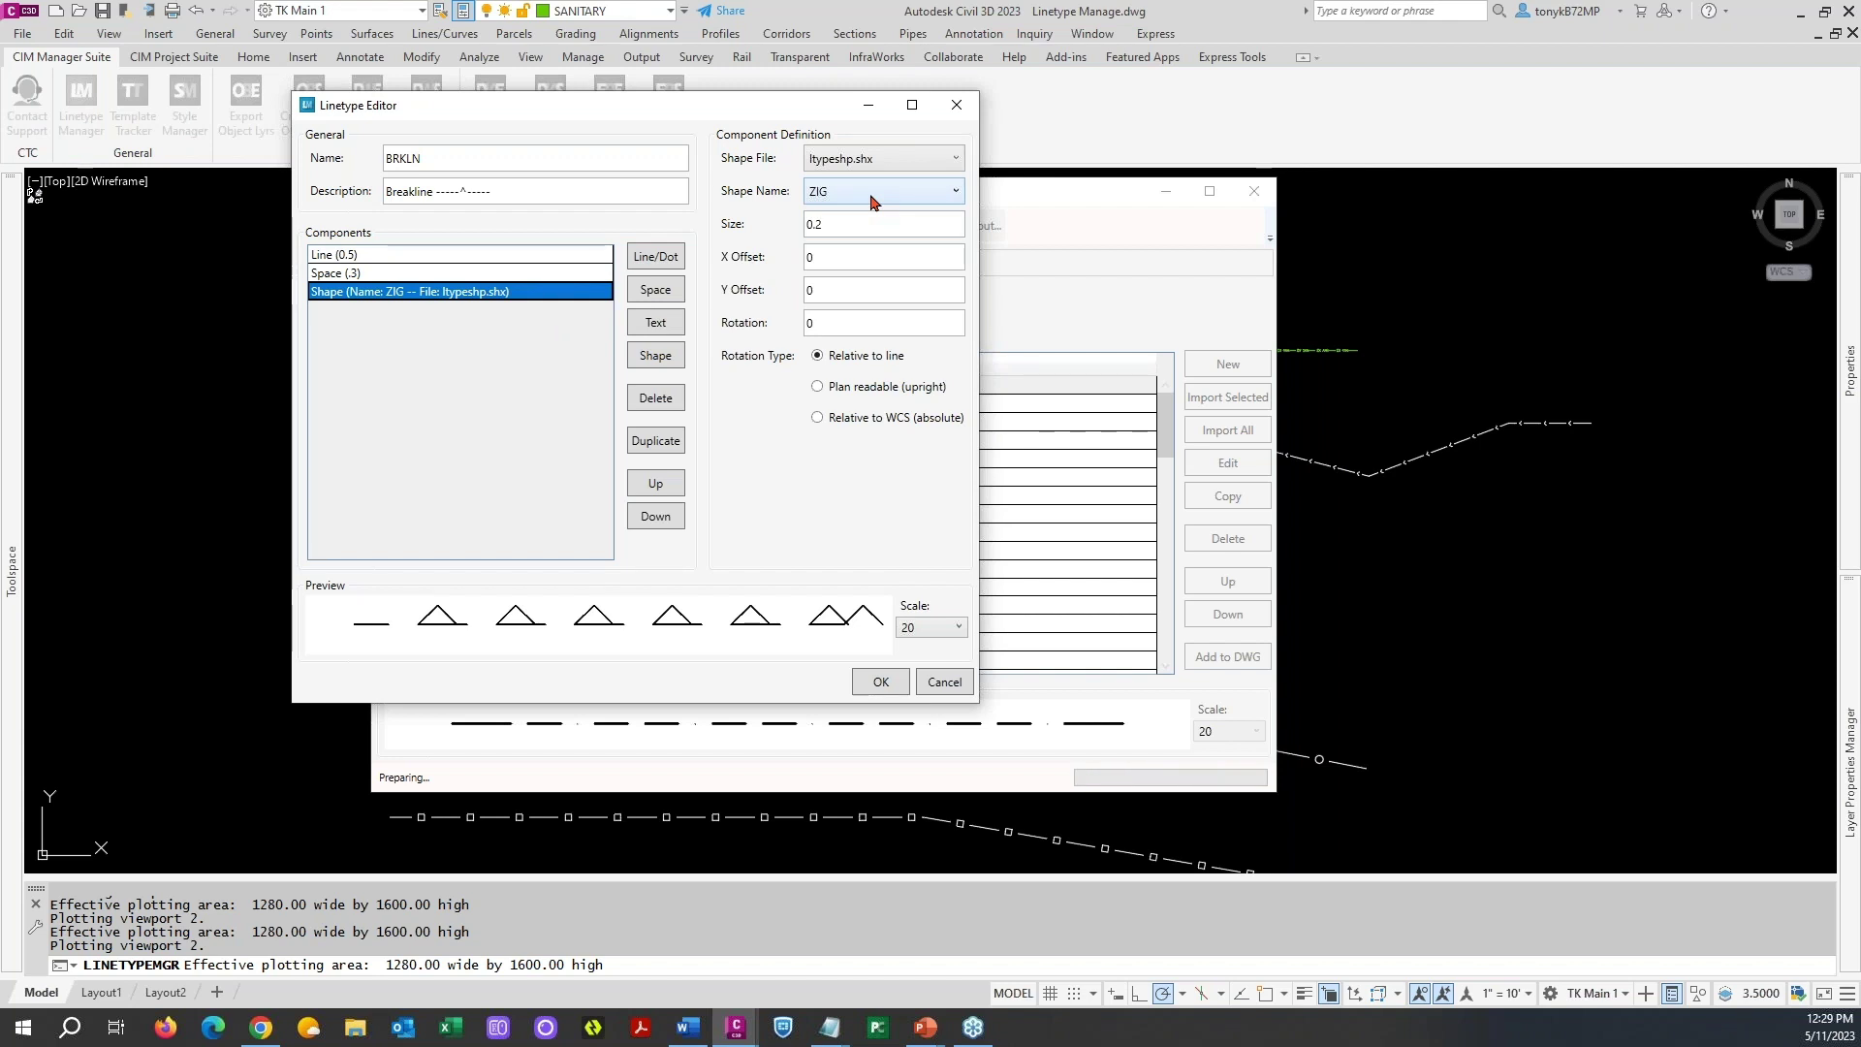
left_click(930, 160)
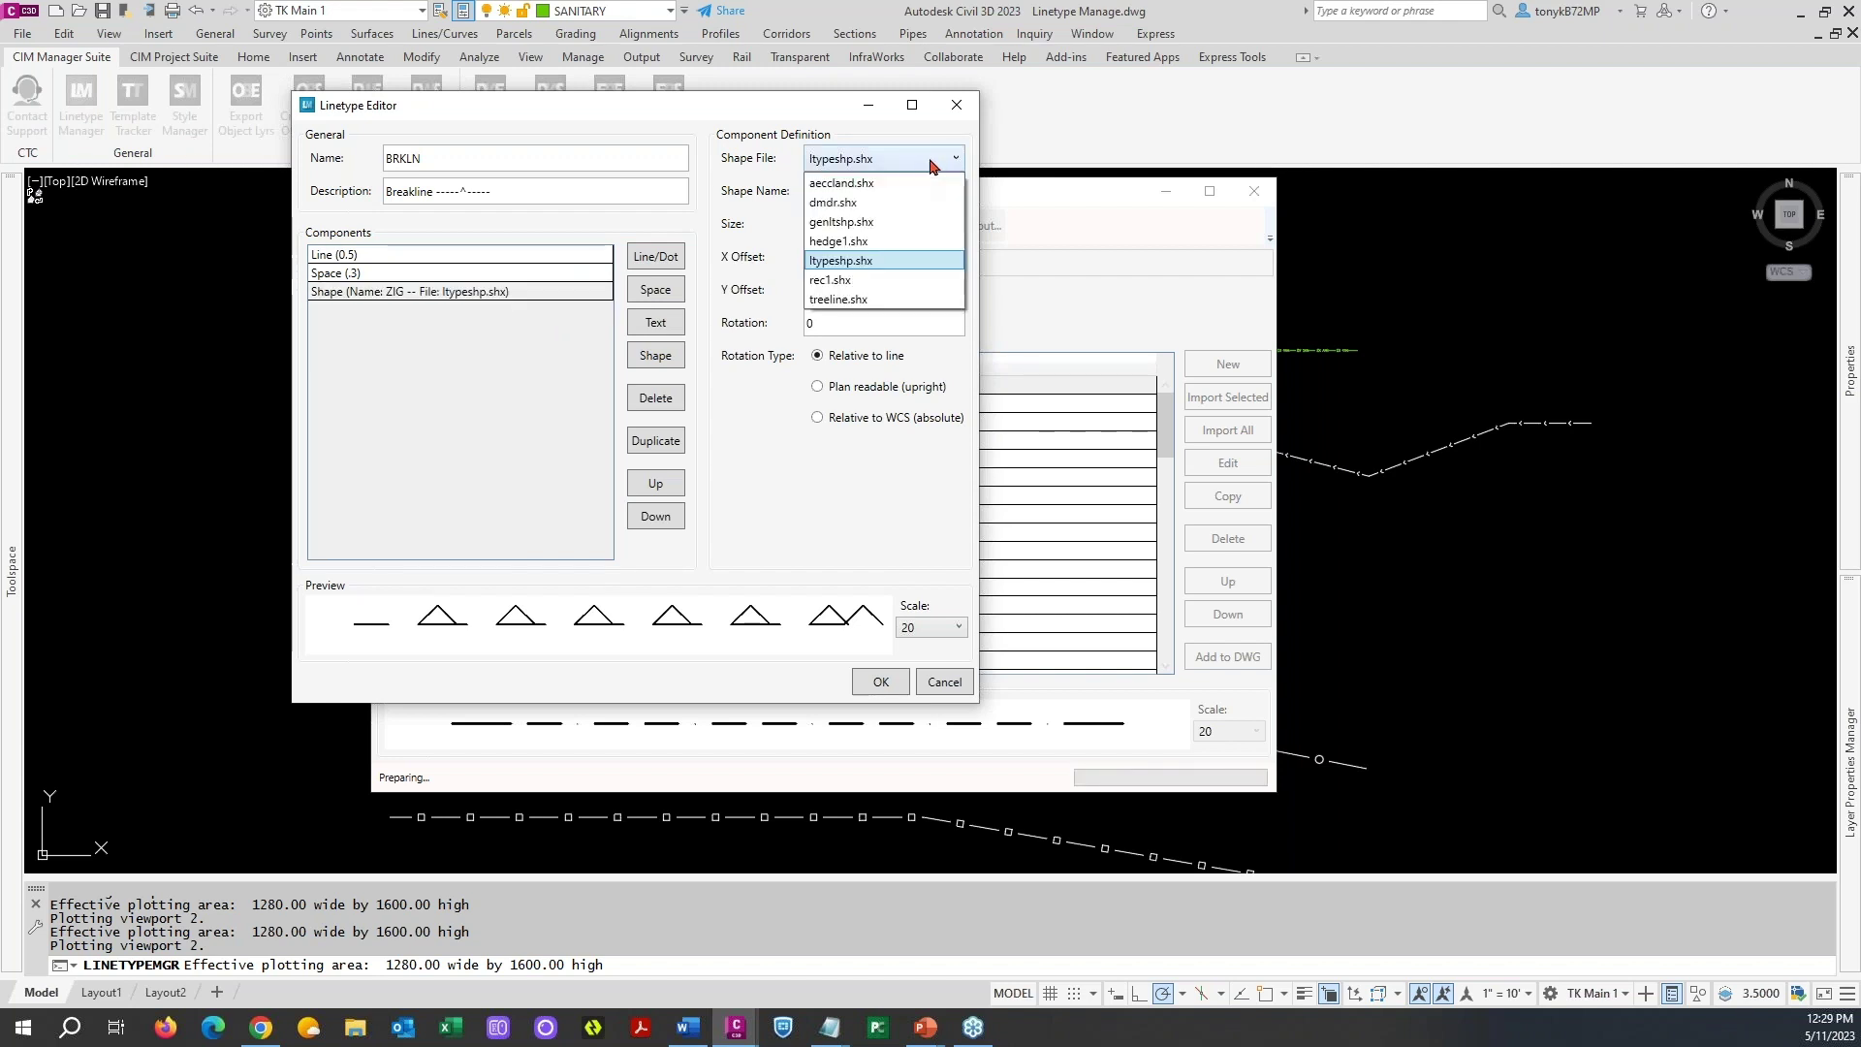
left_click(883, 222)
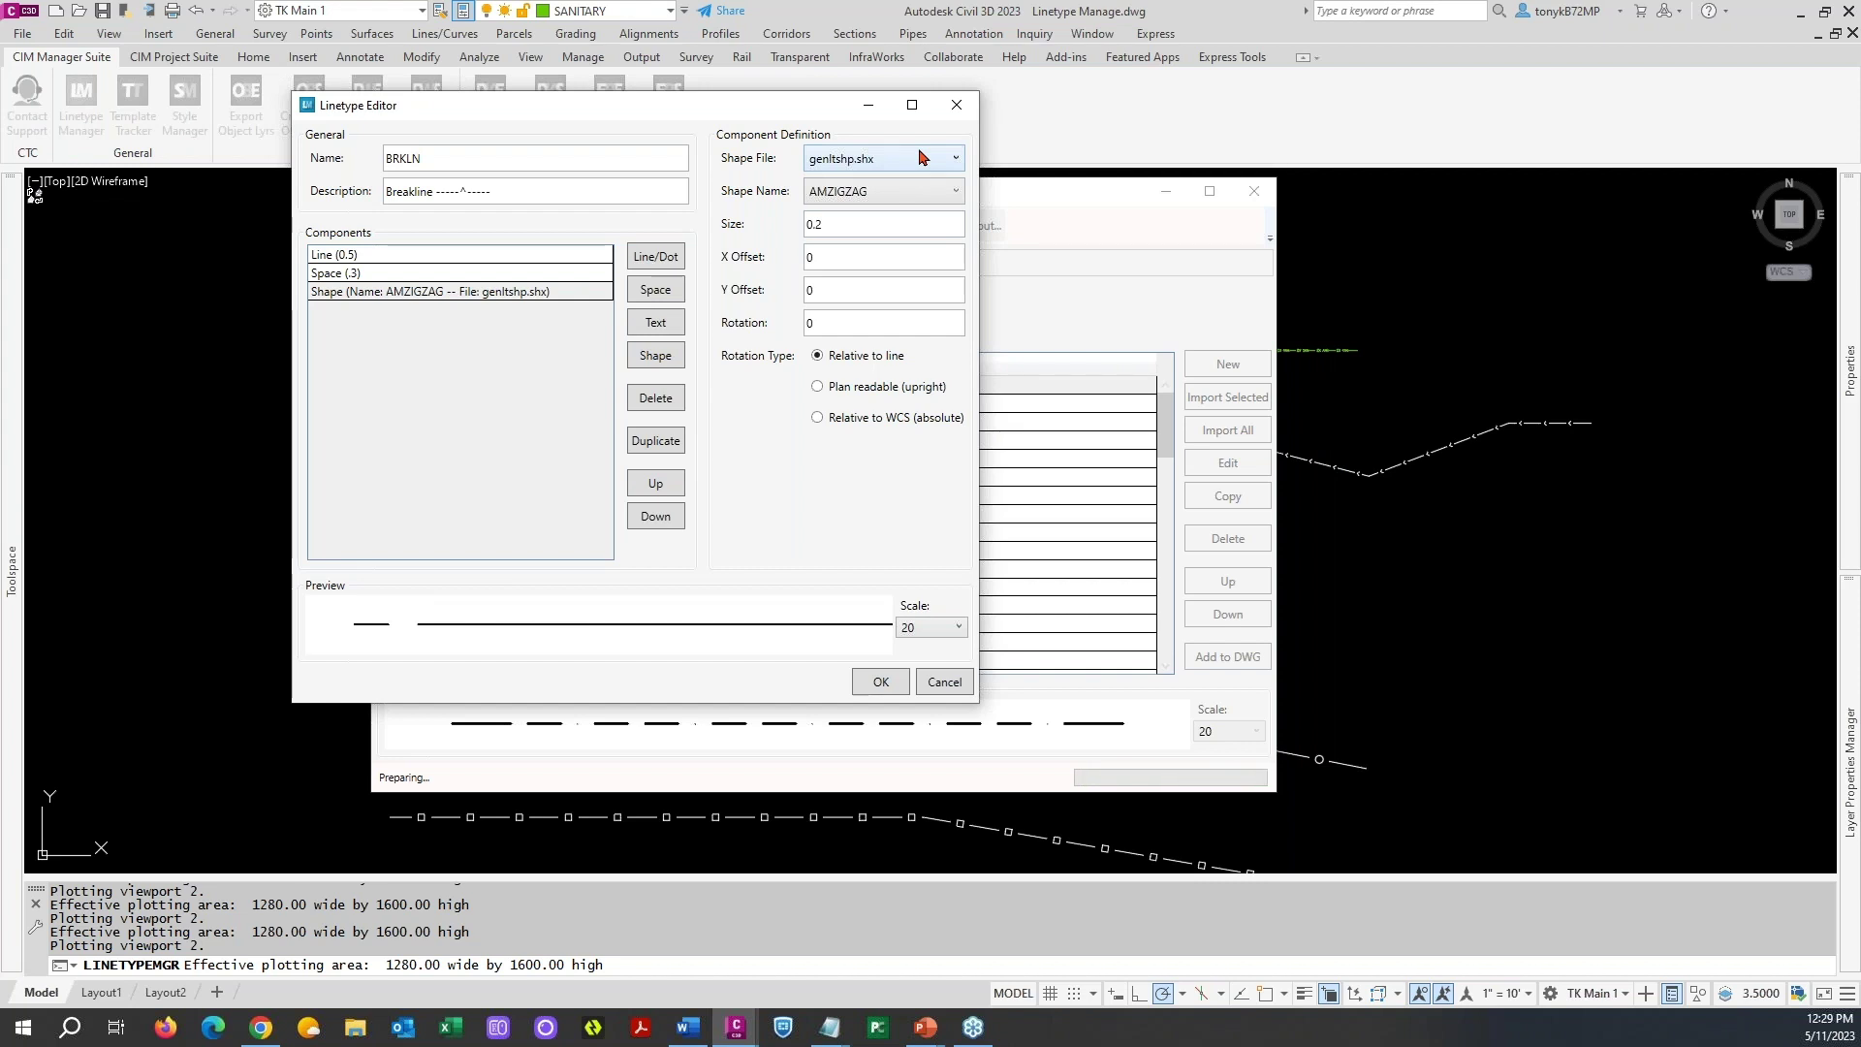
left_click(952, 192)
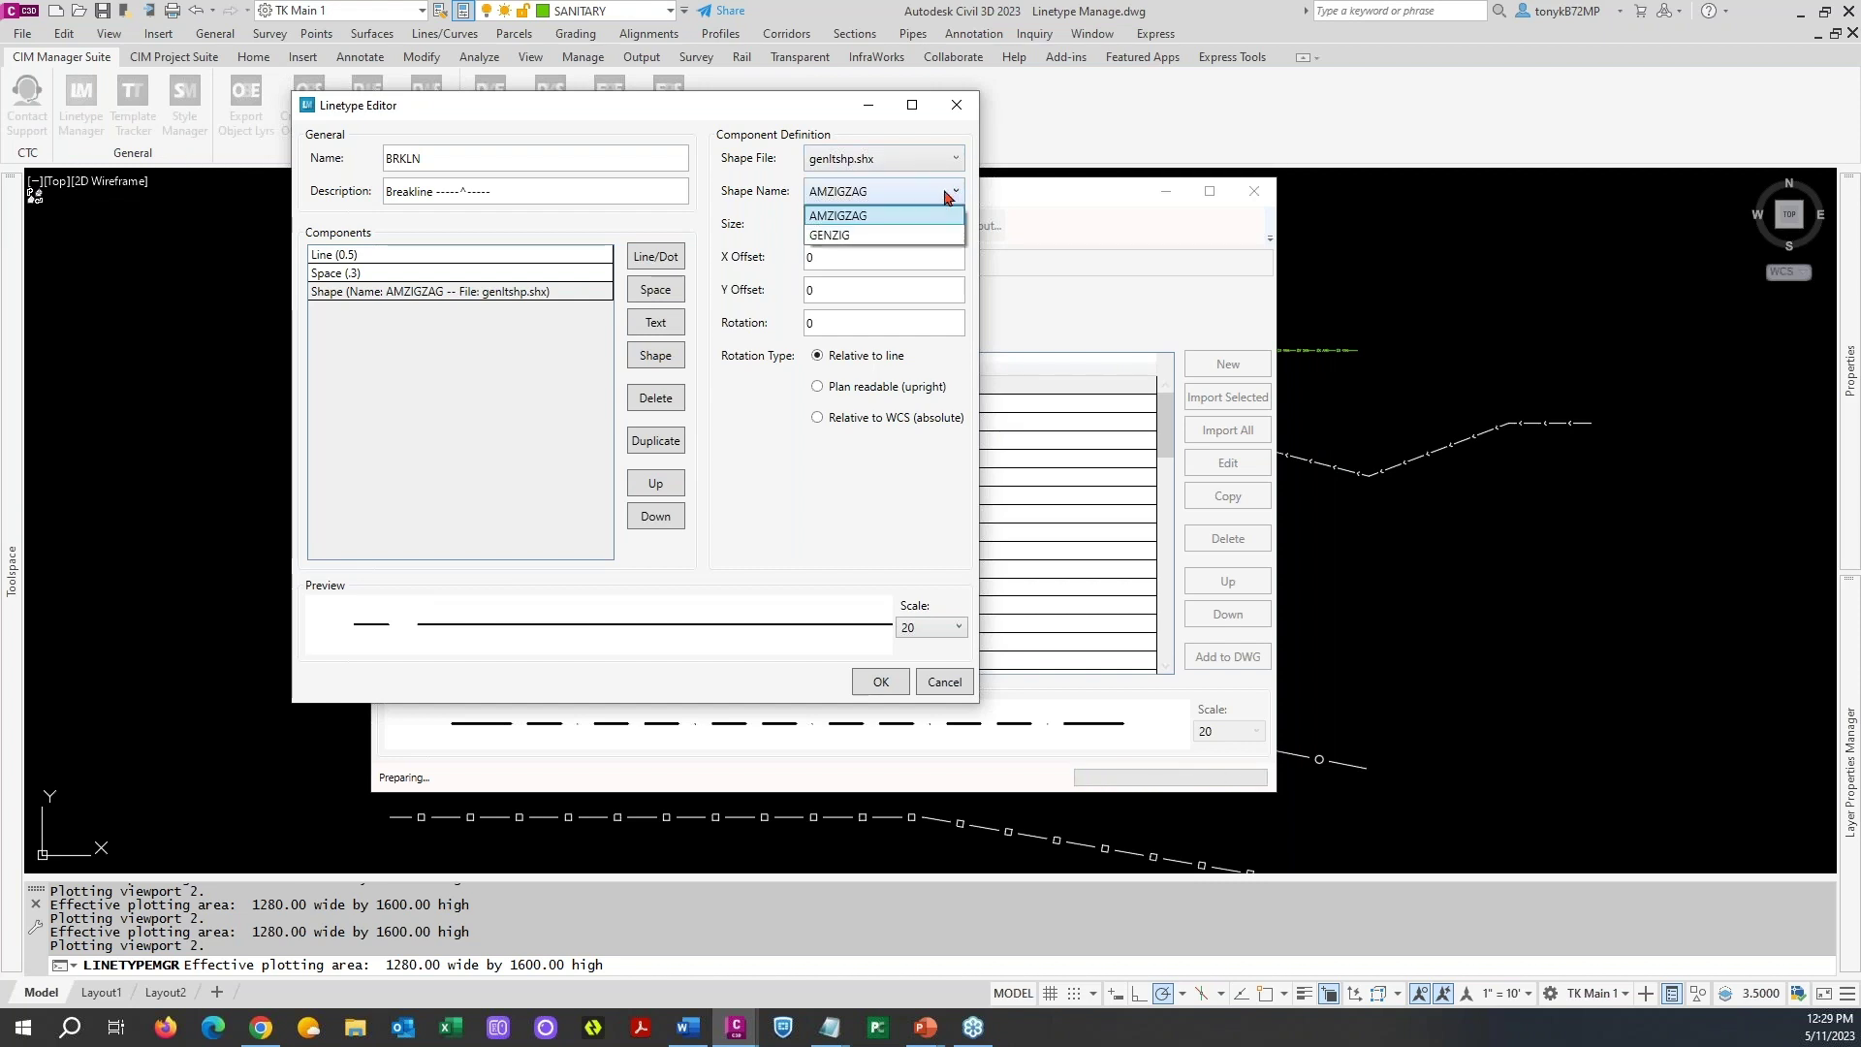
left_click(866, 236)
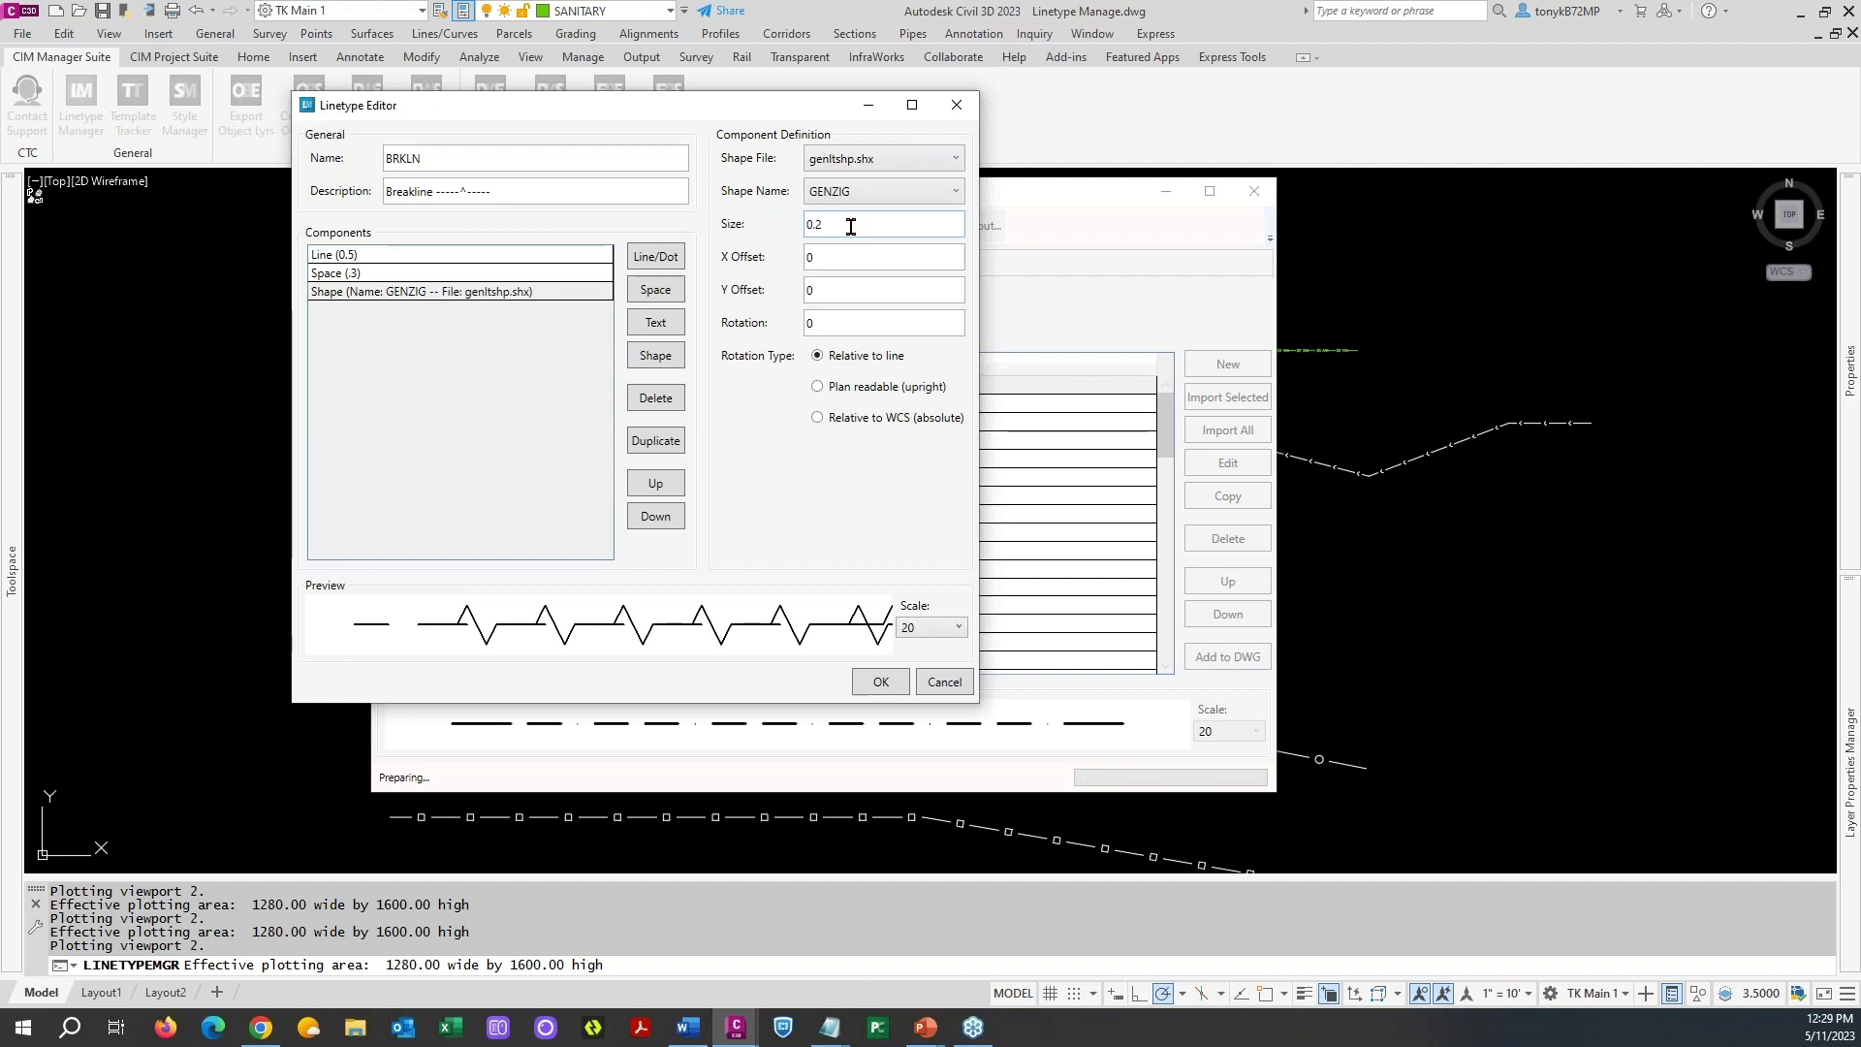
- Set the GENZIG shape component's X offset to -.3
left_click(810, 259)
double_click(811, 258)
type("-.3")
left_click(848, 290)
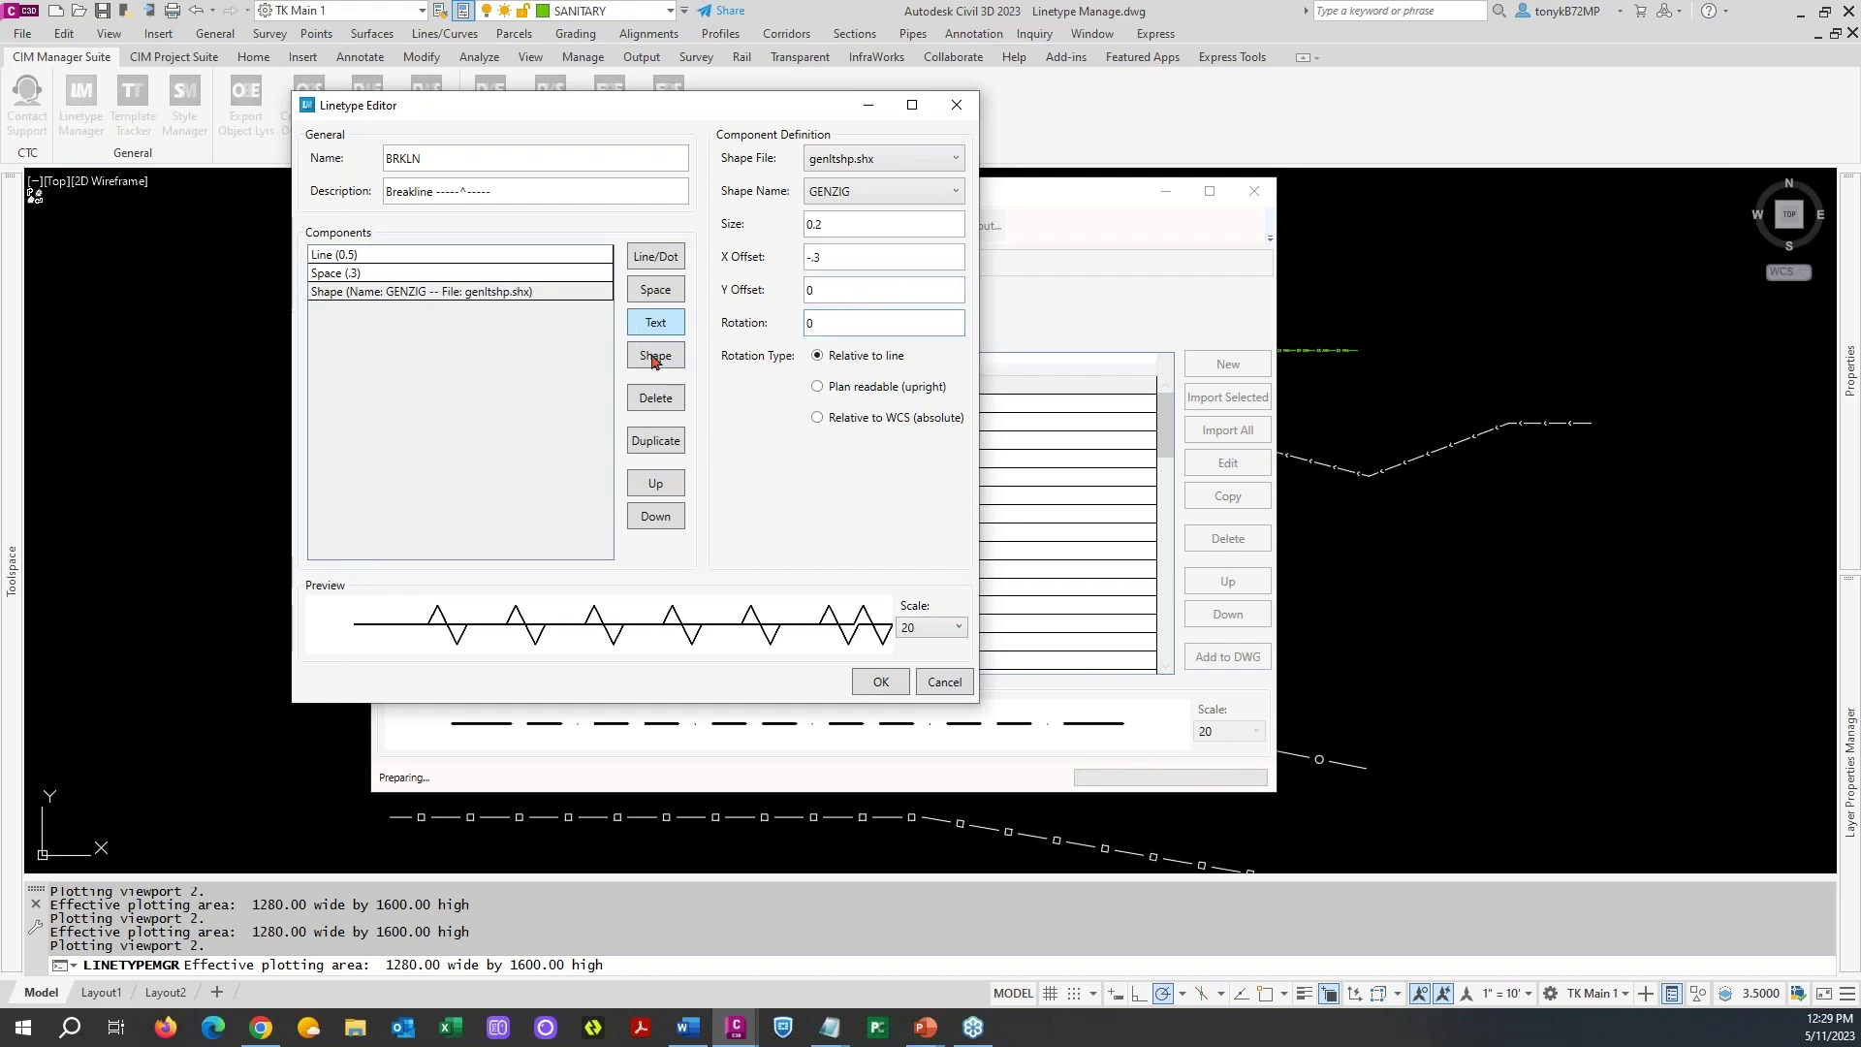
- Add a space component after the GENZIG shape and set its distance to .5
left_click(648, 293)
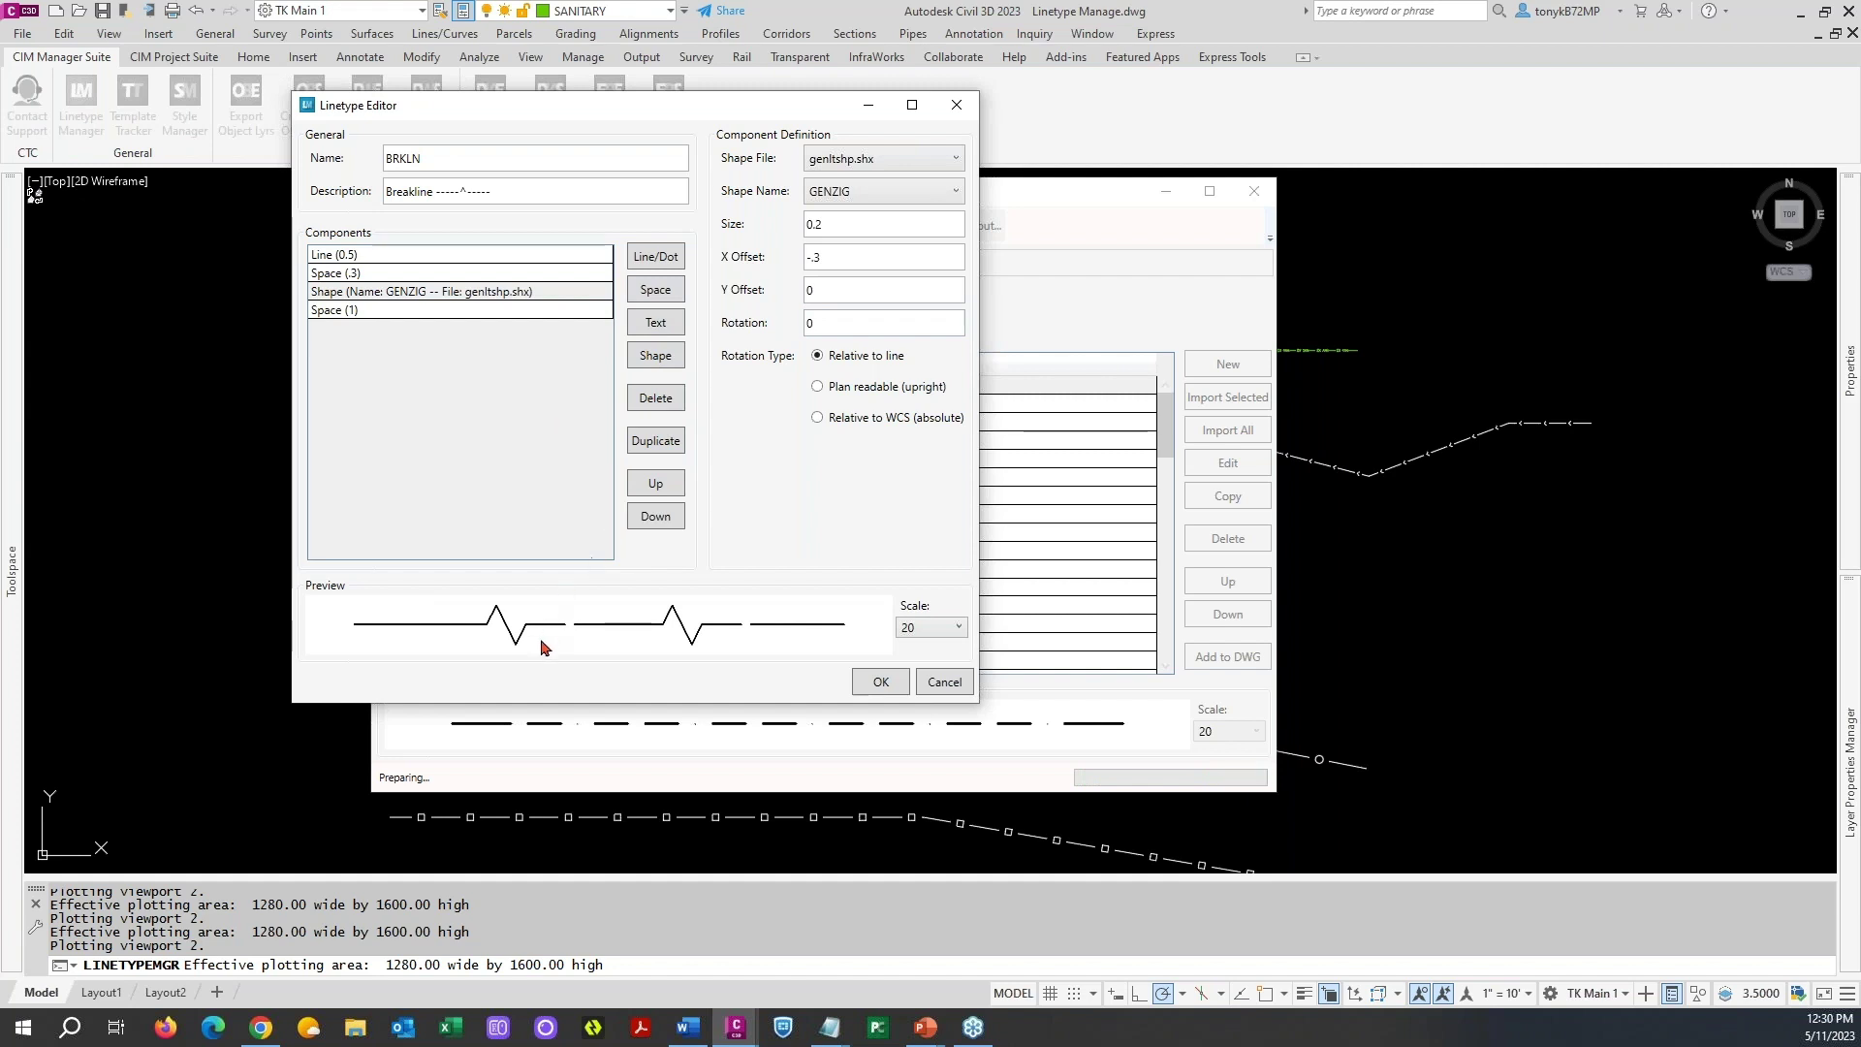
left_click(386, 311)
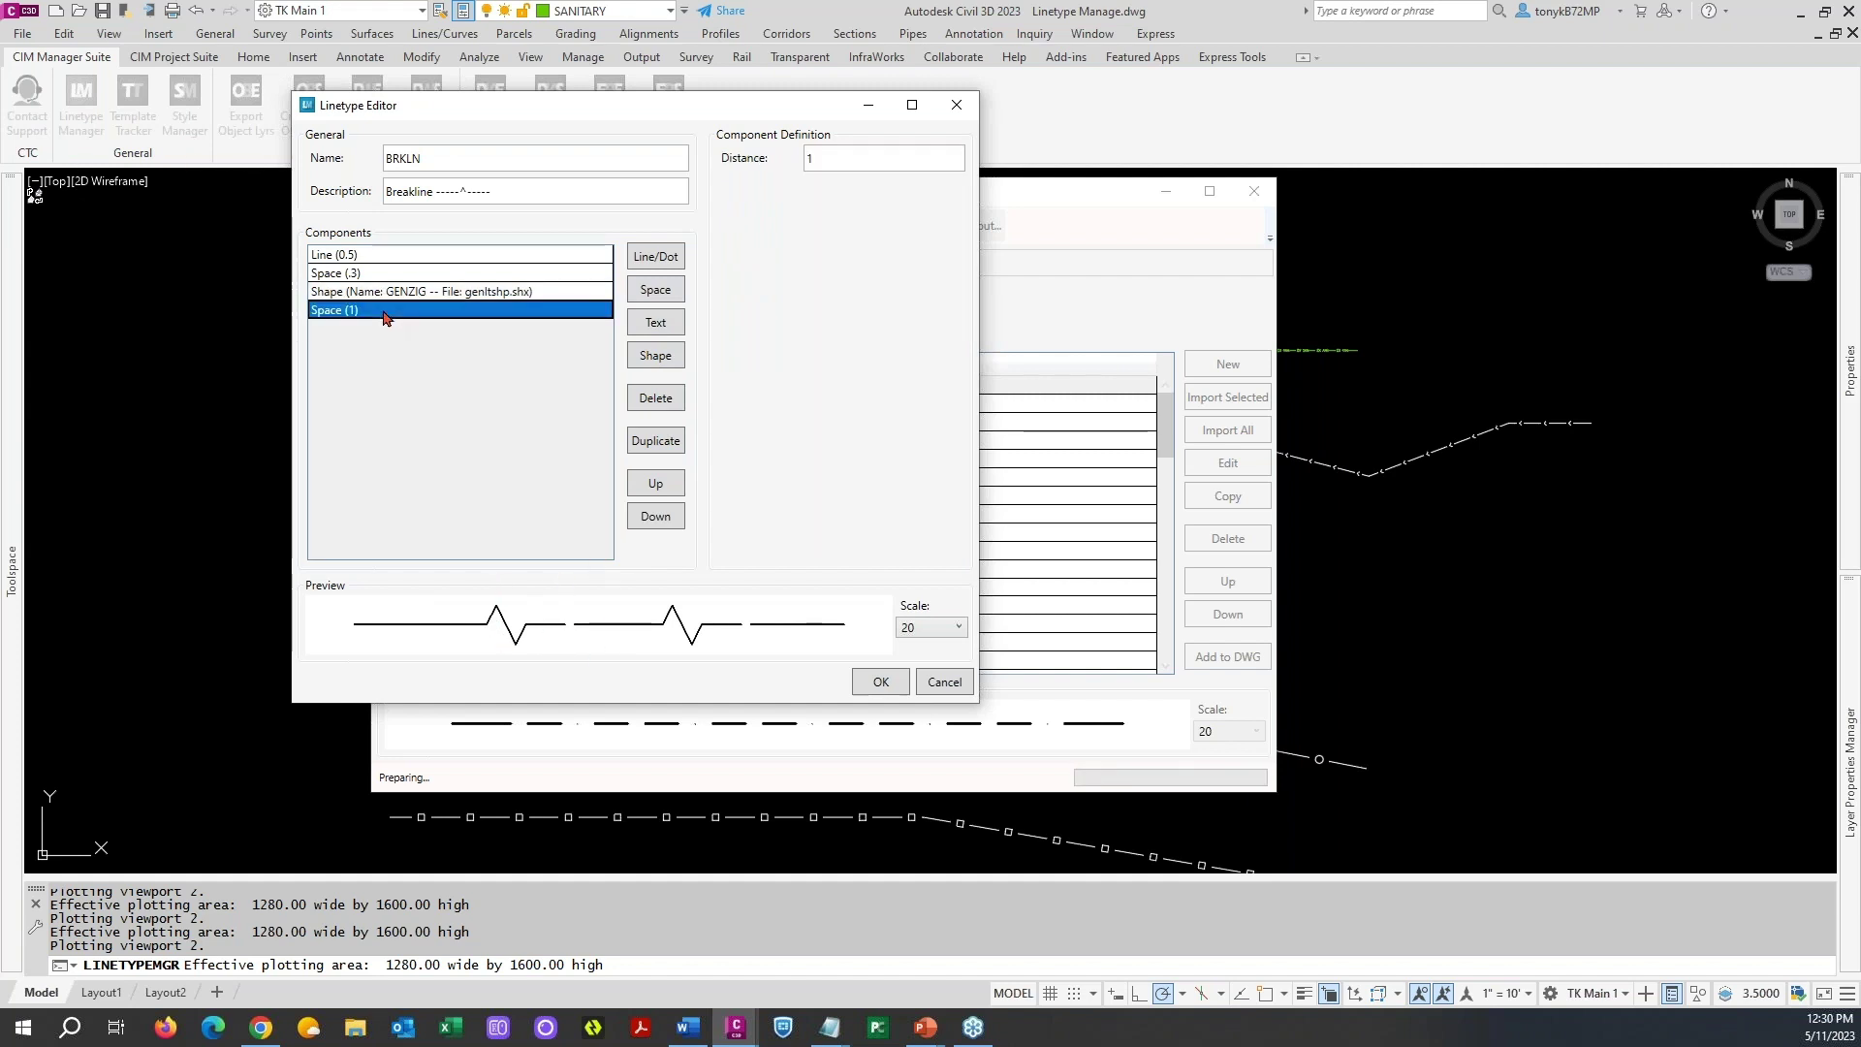
left_click(833, 160)
double_click(833, 160)
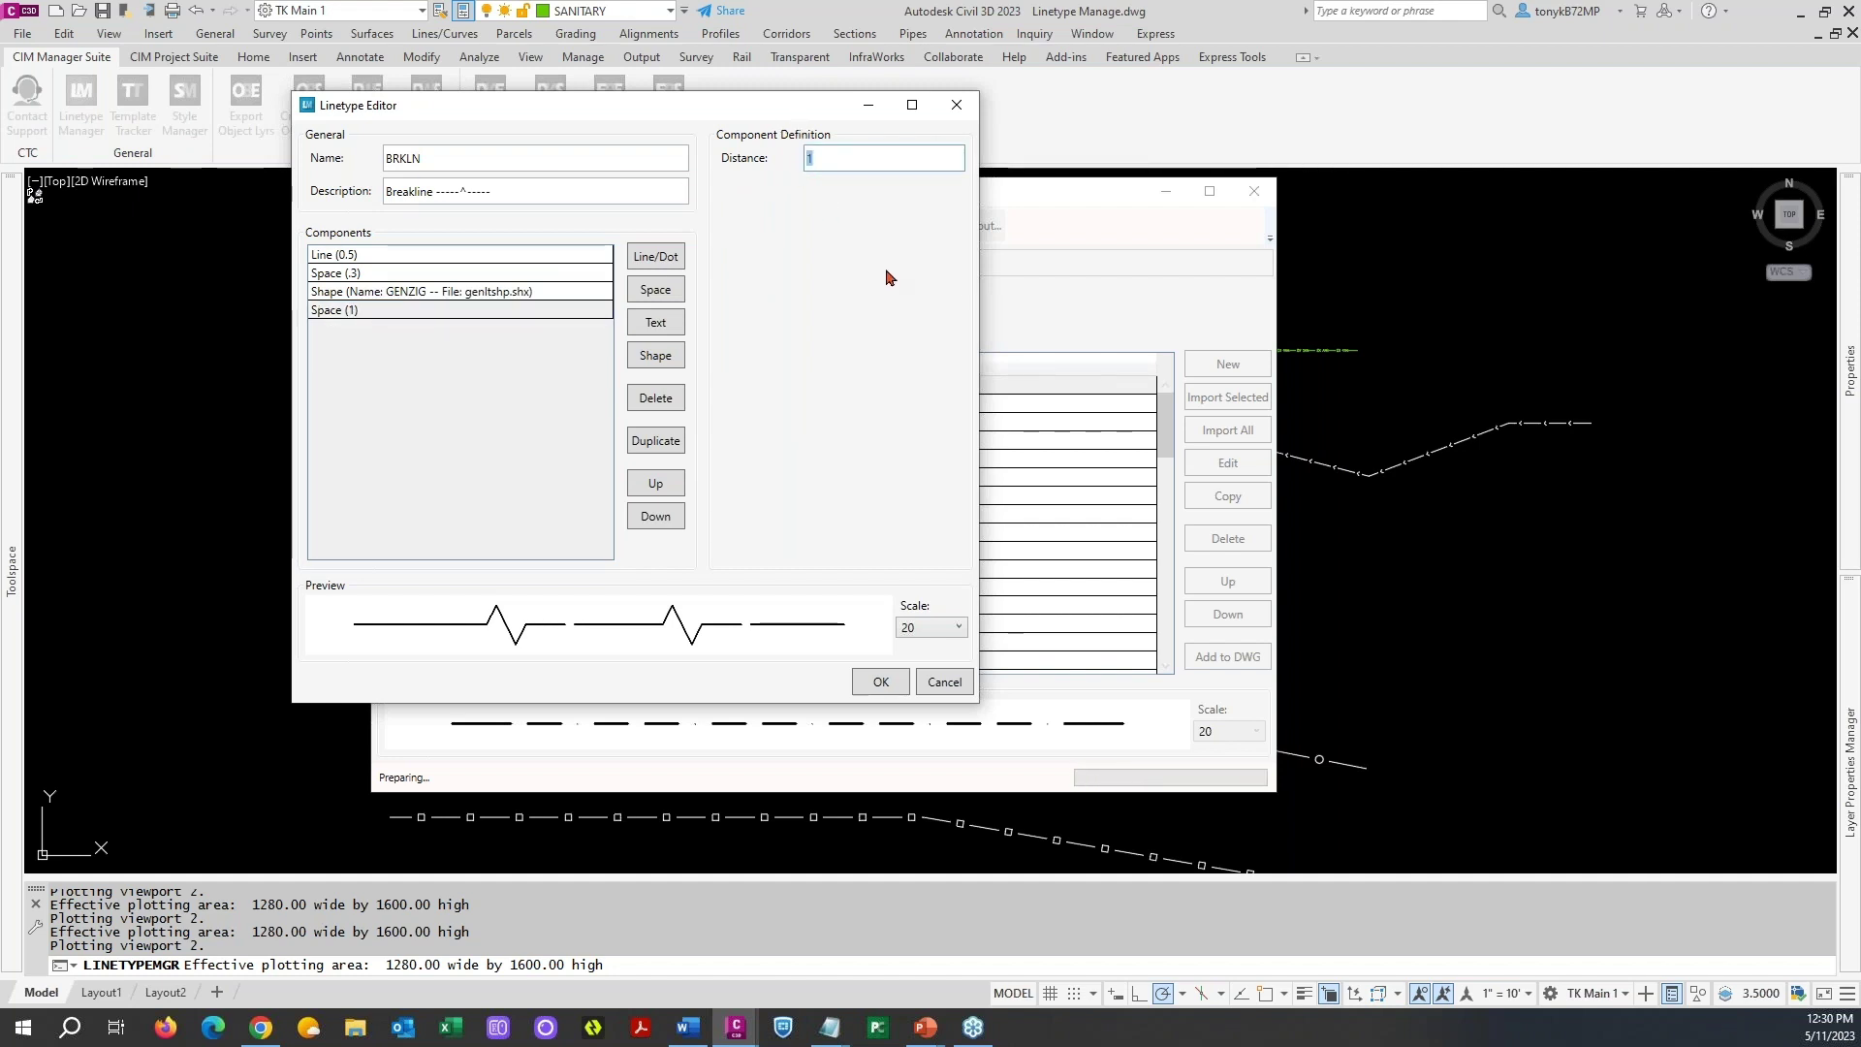
key("BackSpace")
type(".5")
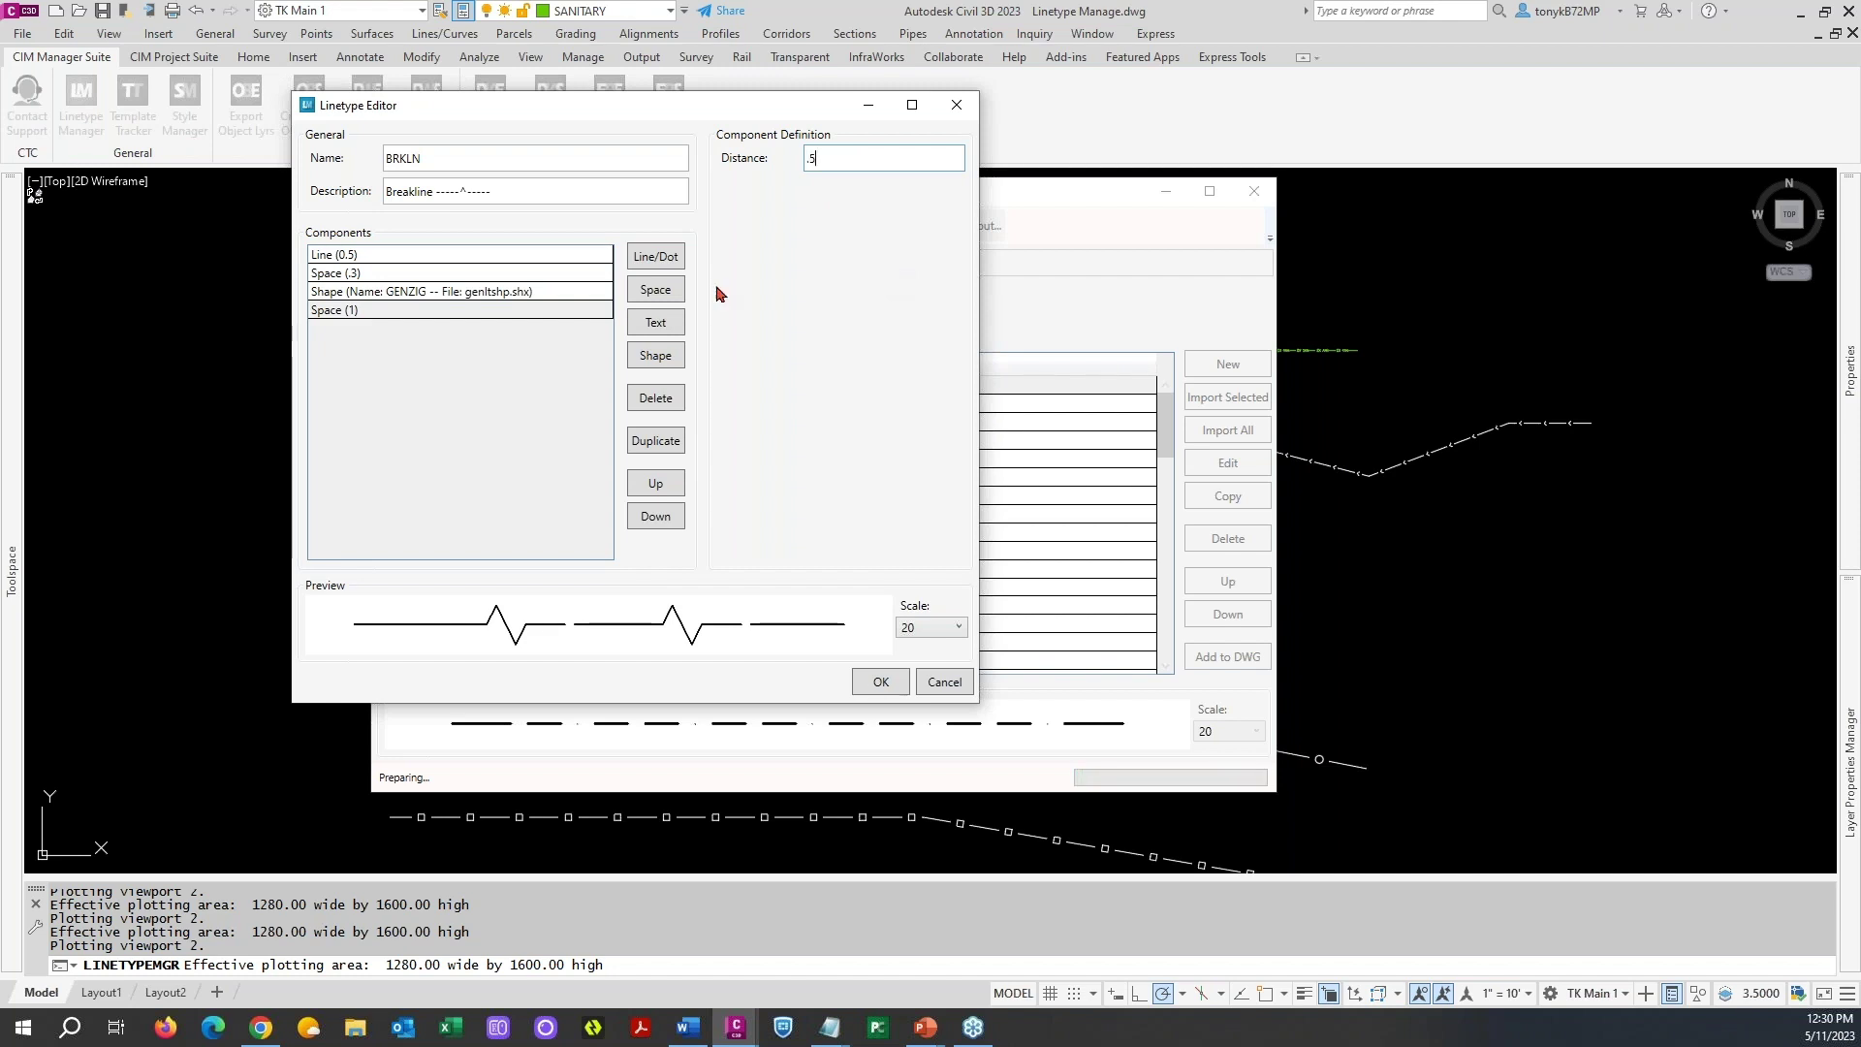
left_click(536, 310)
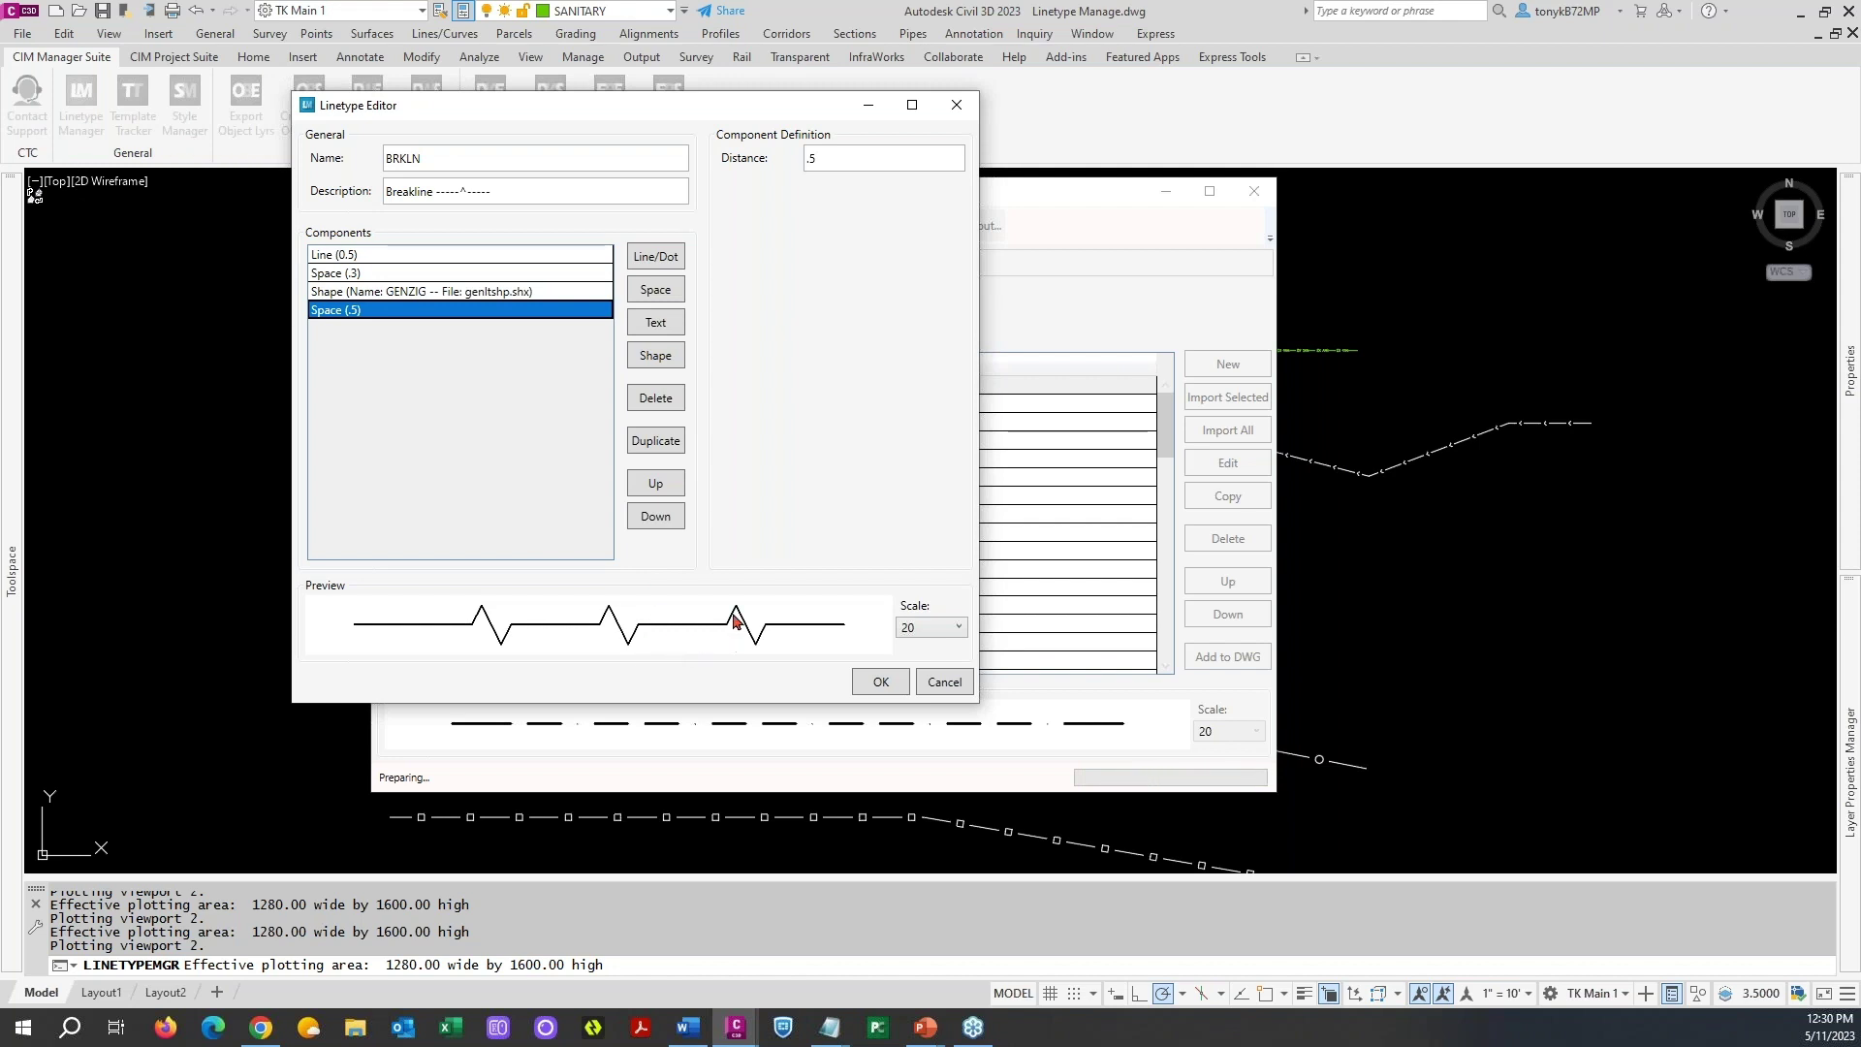
- Set the distance of the space before the shape to .32 and accept the BRKLN linetype definition
left_click(446, 275)
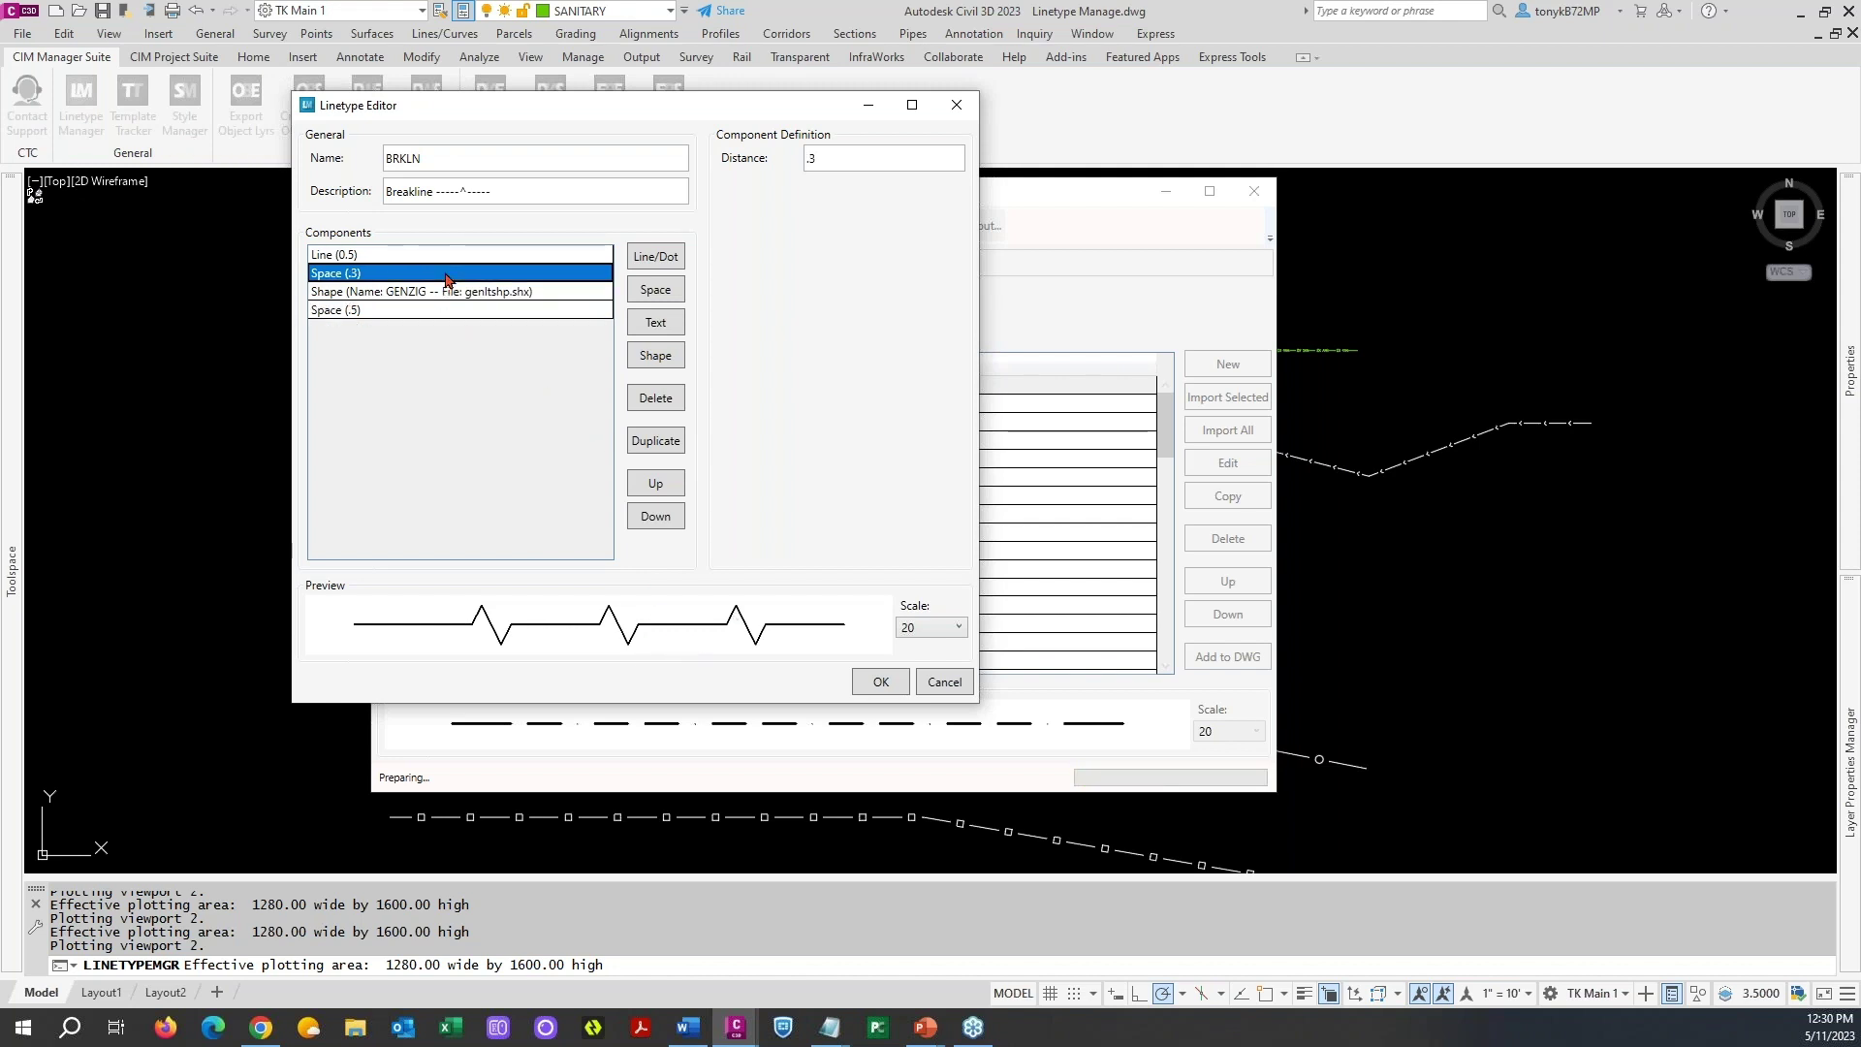
left_click(833, 157)
type("2")
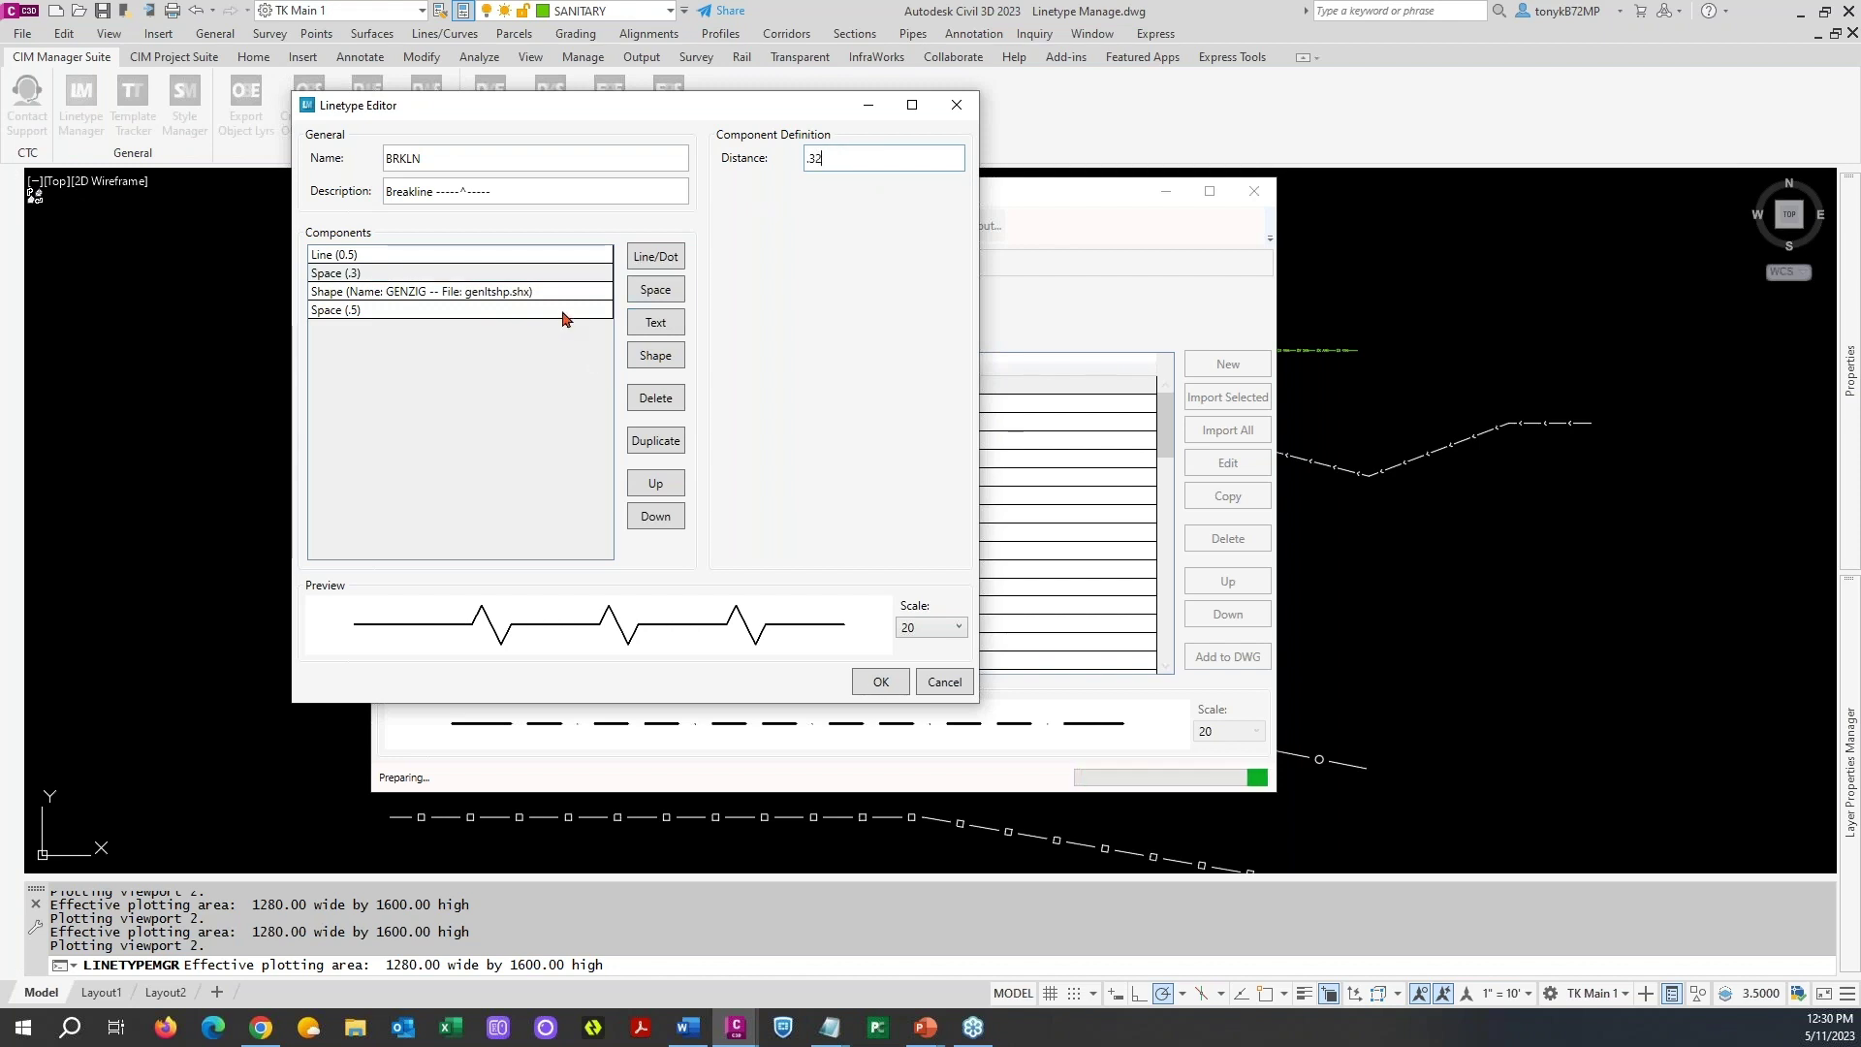
left_click(565, 315)
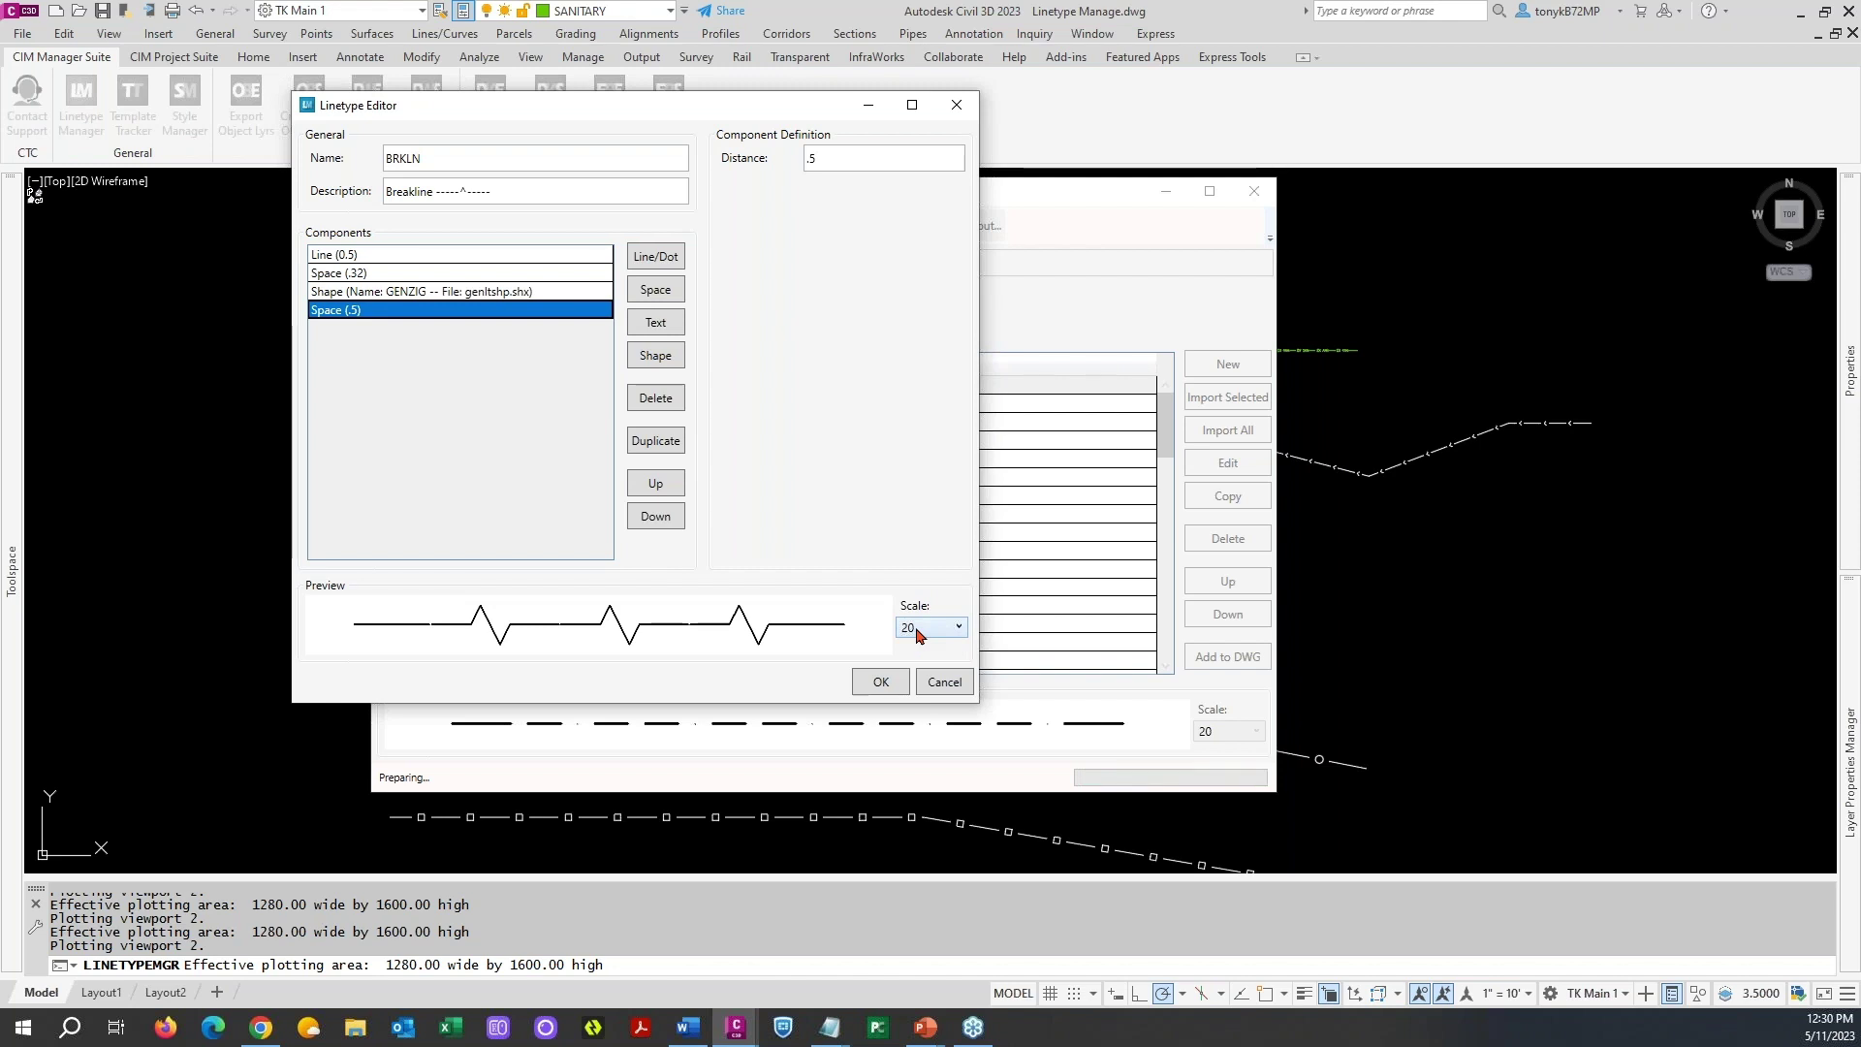
left_click(880, 681)
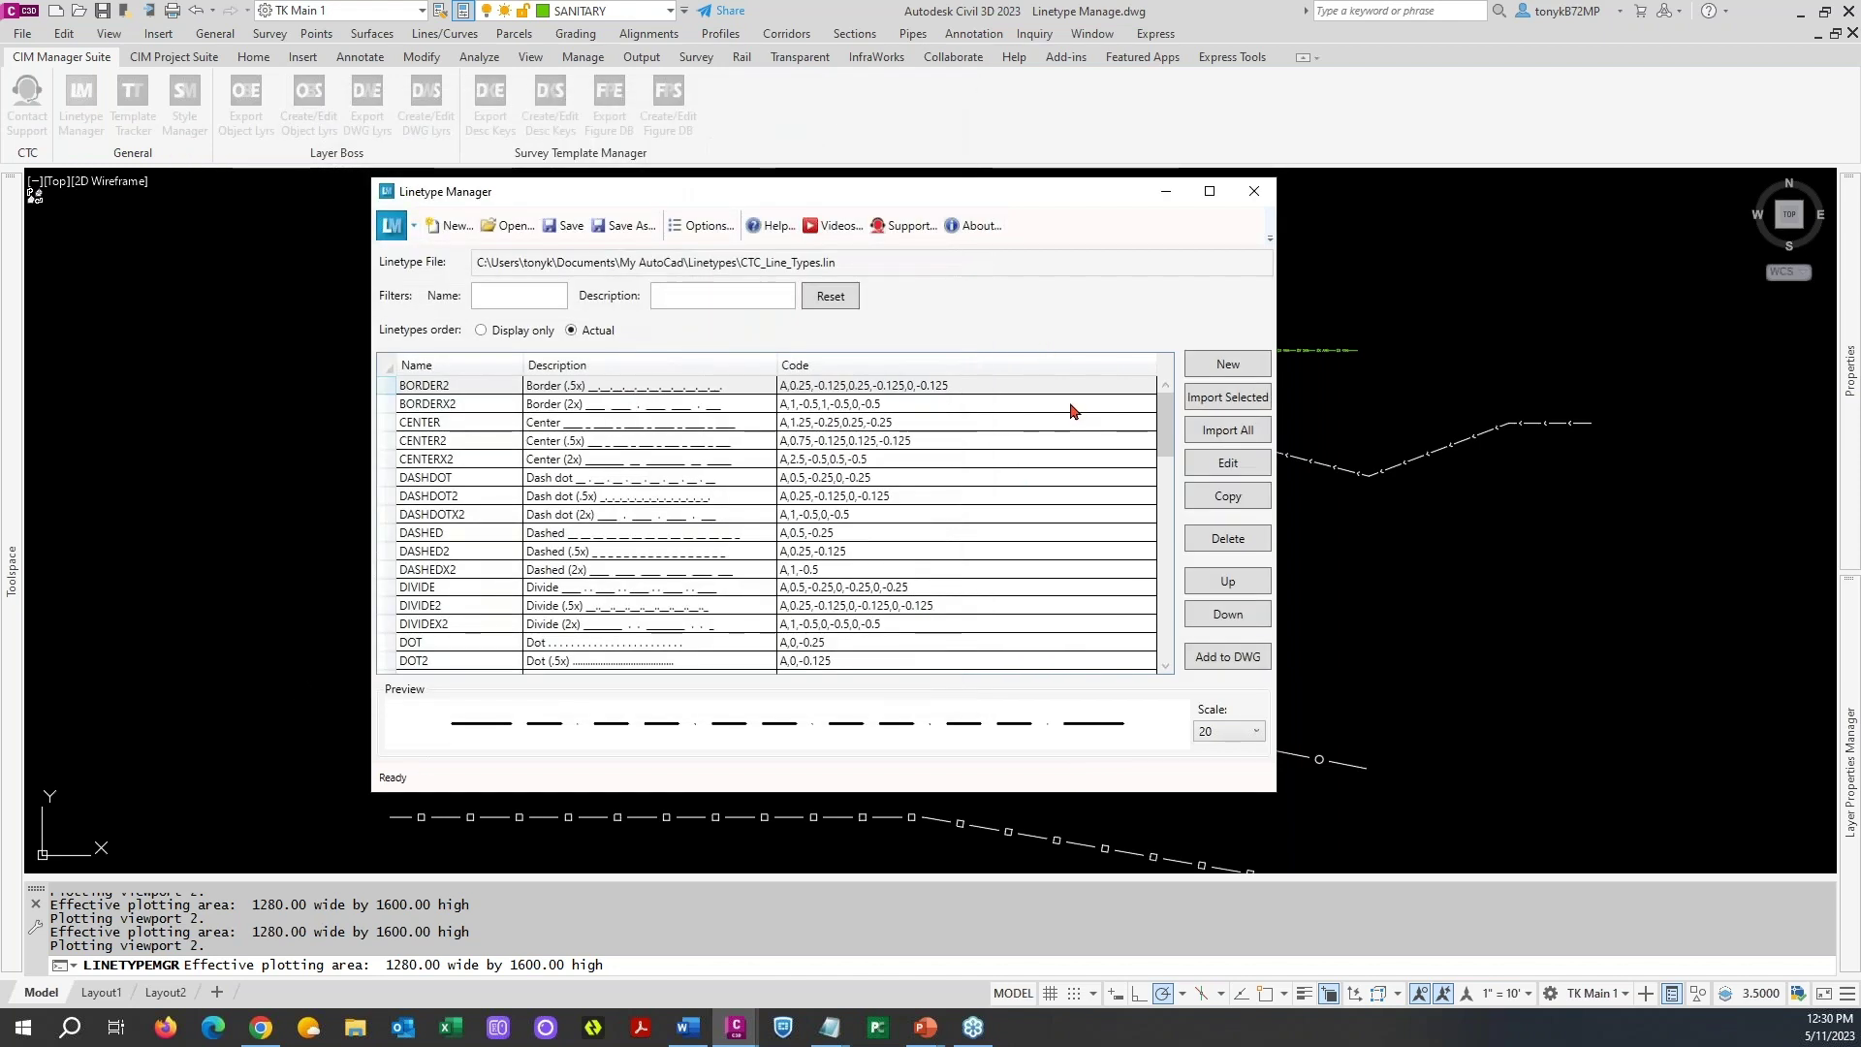
- Add the BRKLN linetype to the drawing under its original name and close the Linetype Manager
left_click_drag(1166, 426, 1176, 669)
left_click(472, 665)
left_click(1213, 658)
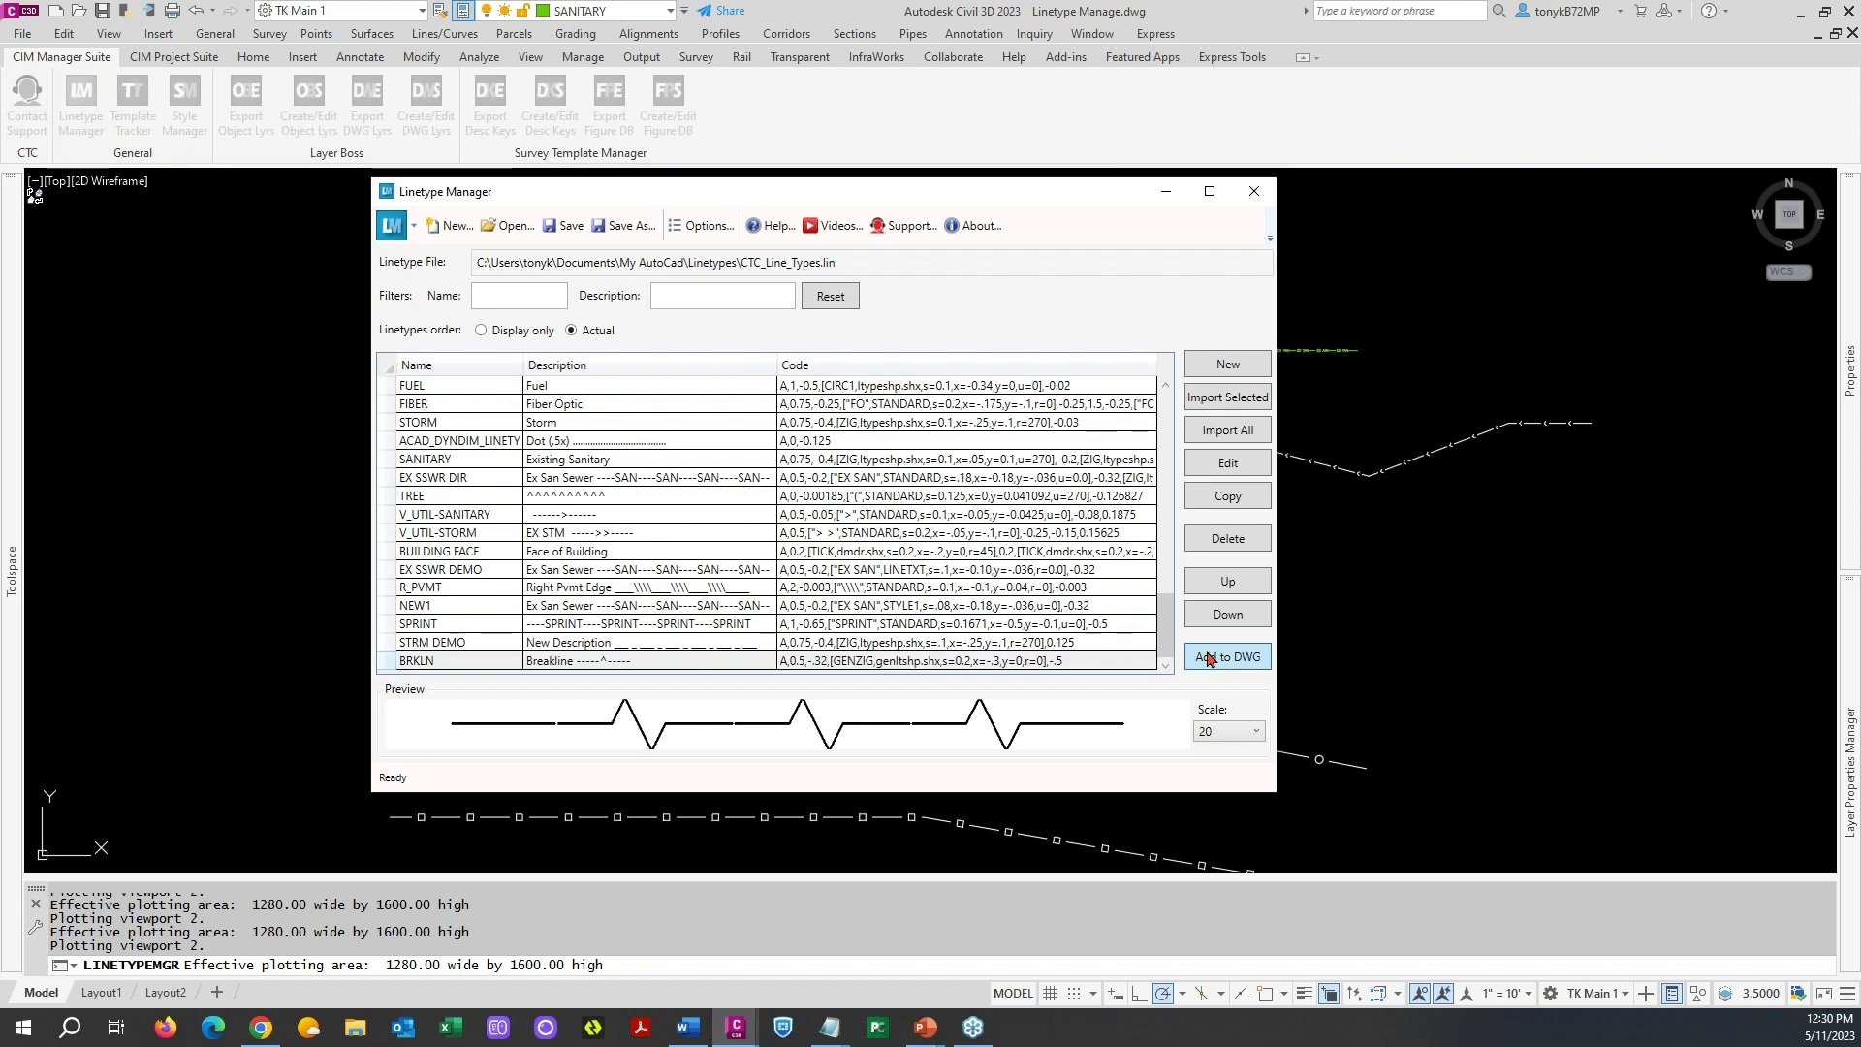
left_click_drag(232, 40, 298, 74)
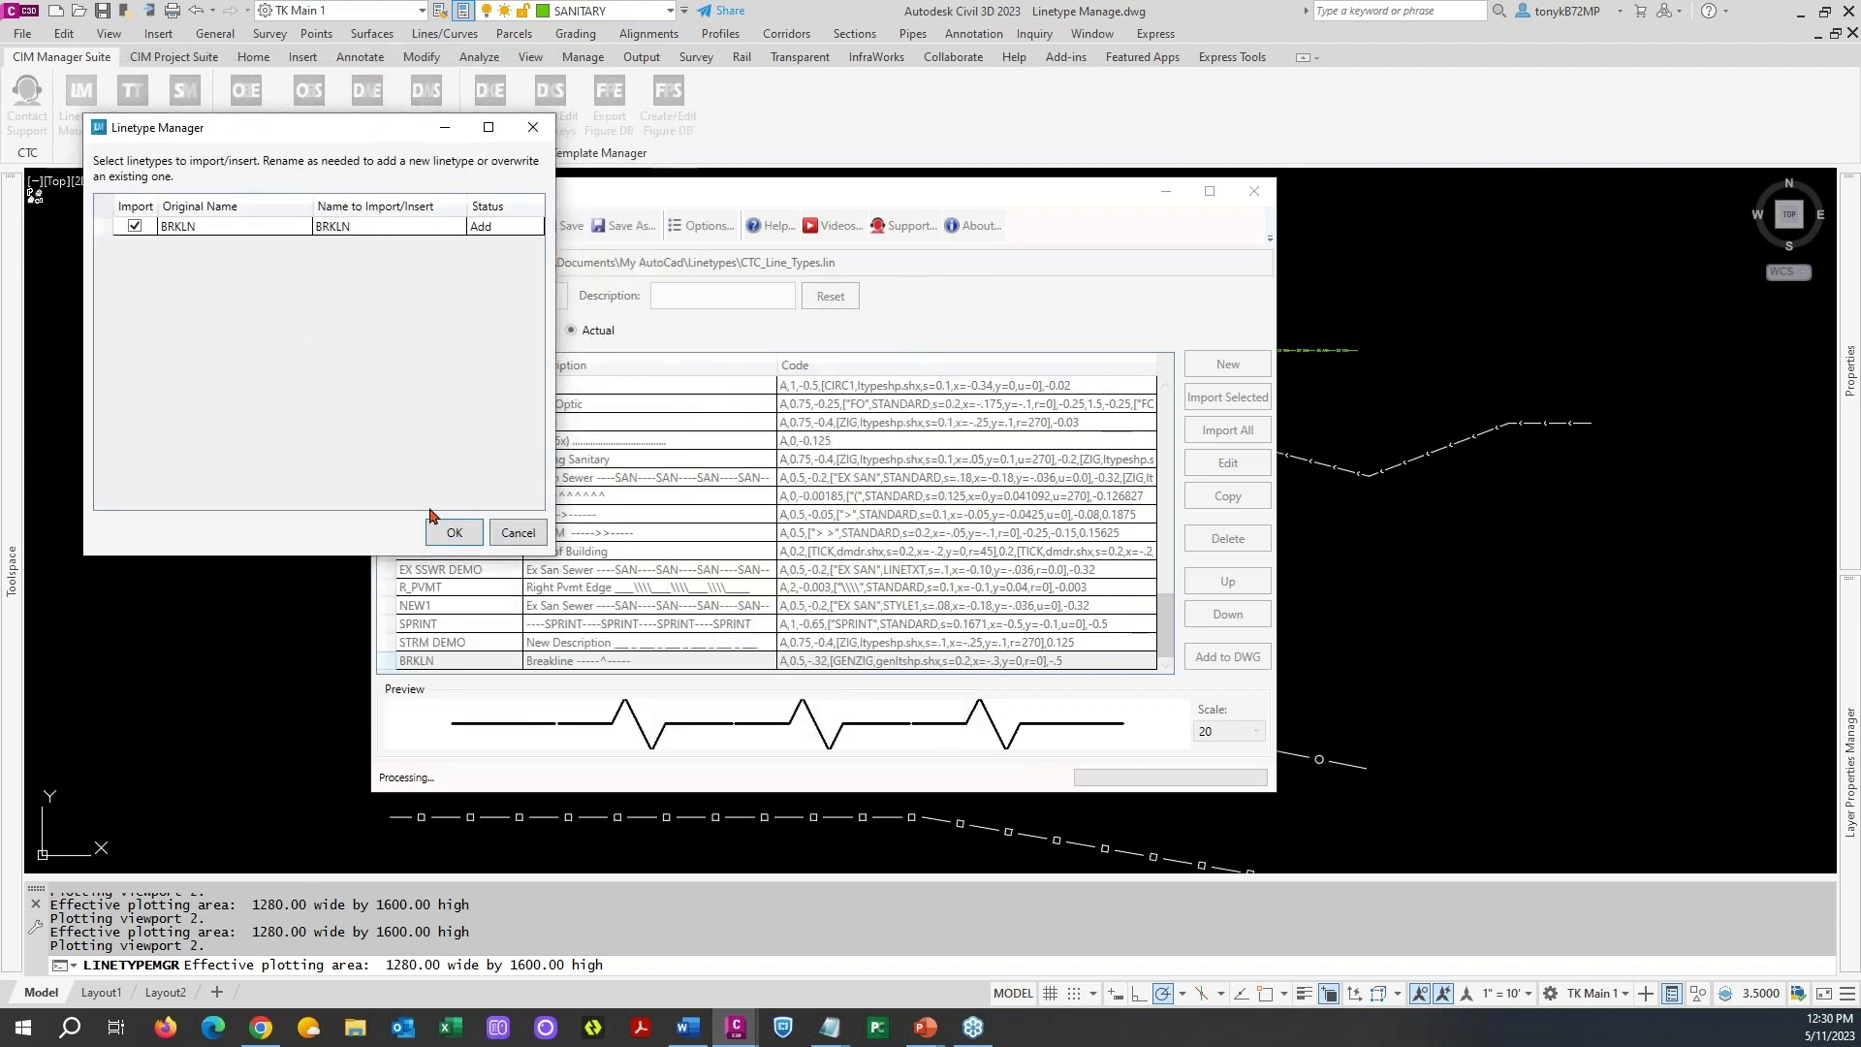
left_click(455, 534)
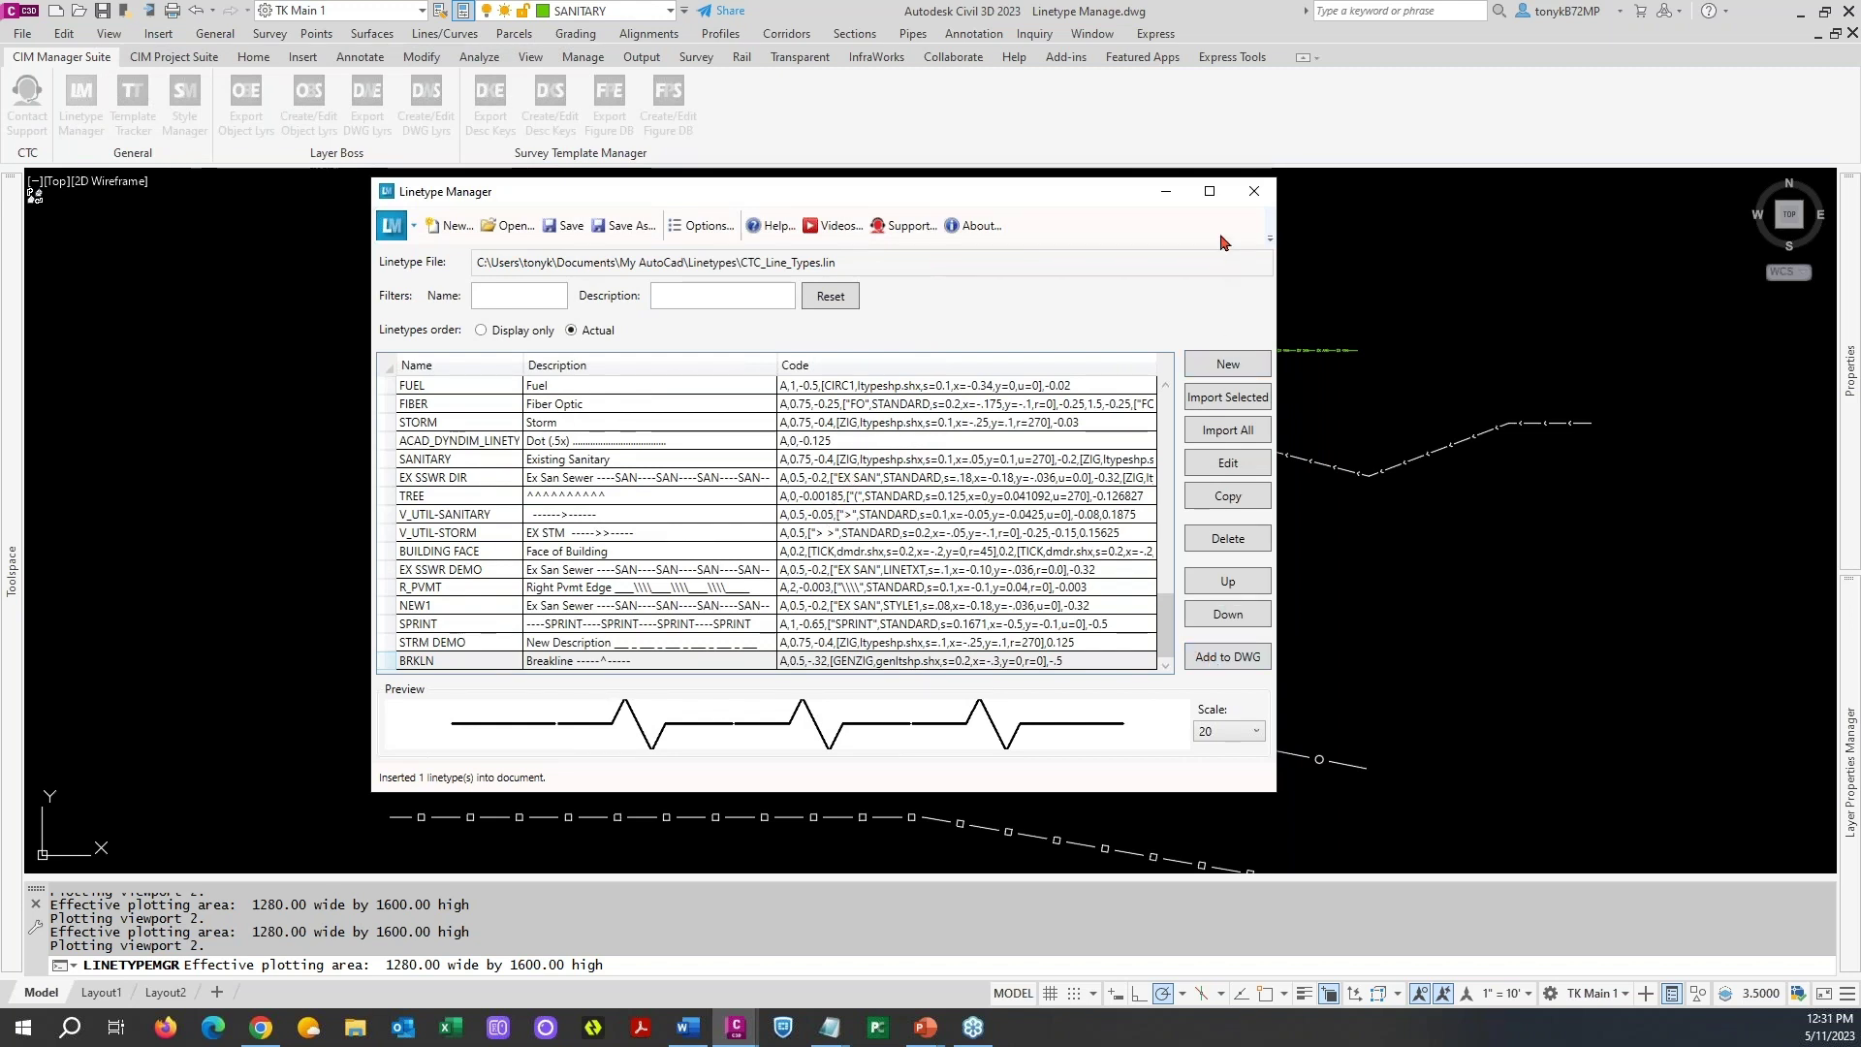
left_click(1253, 191)
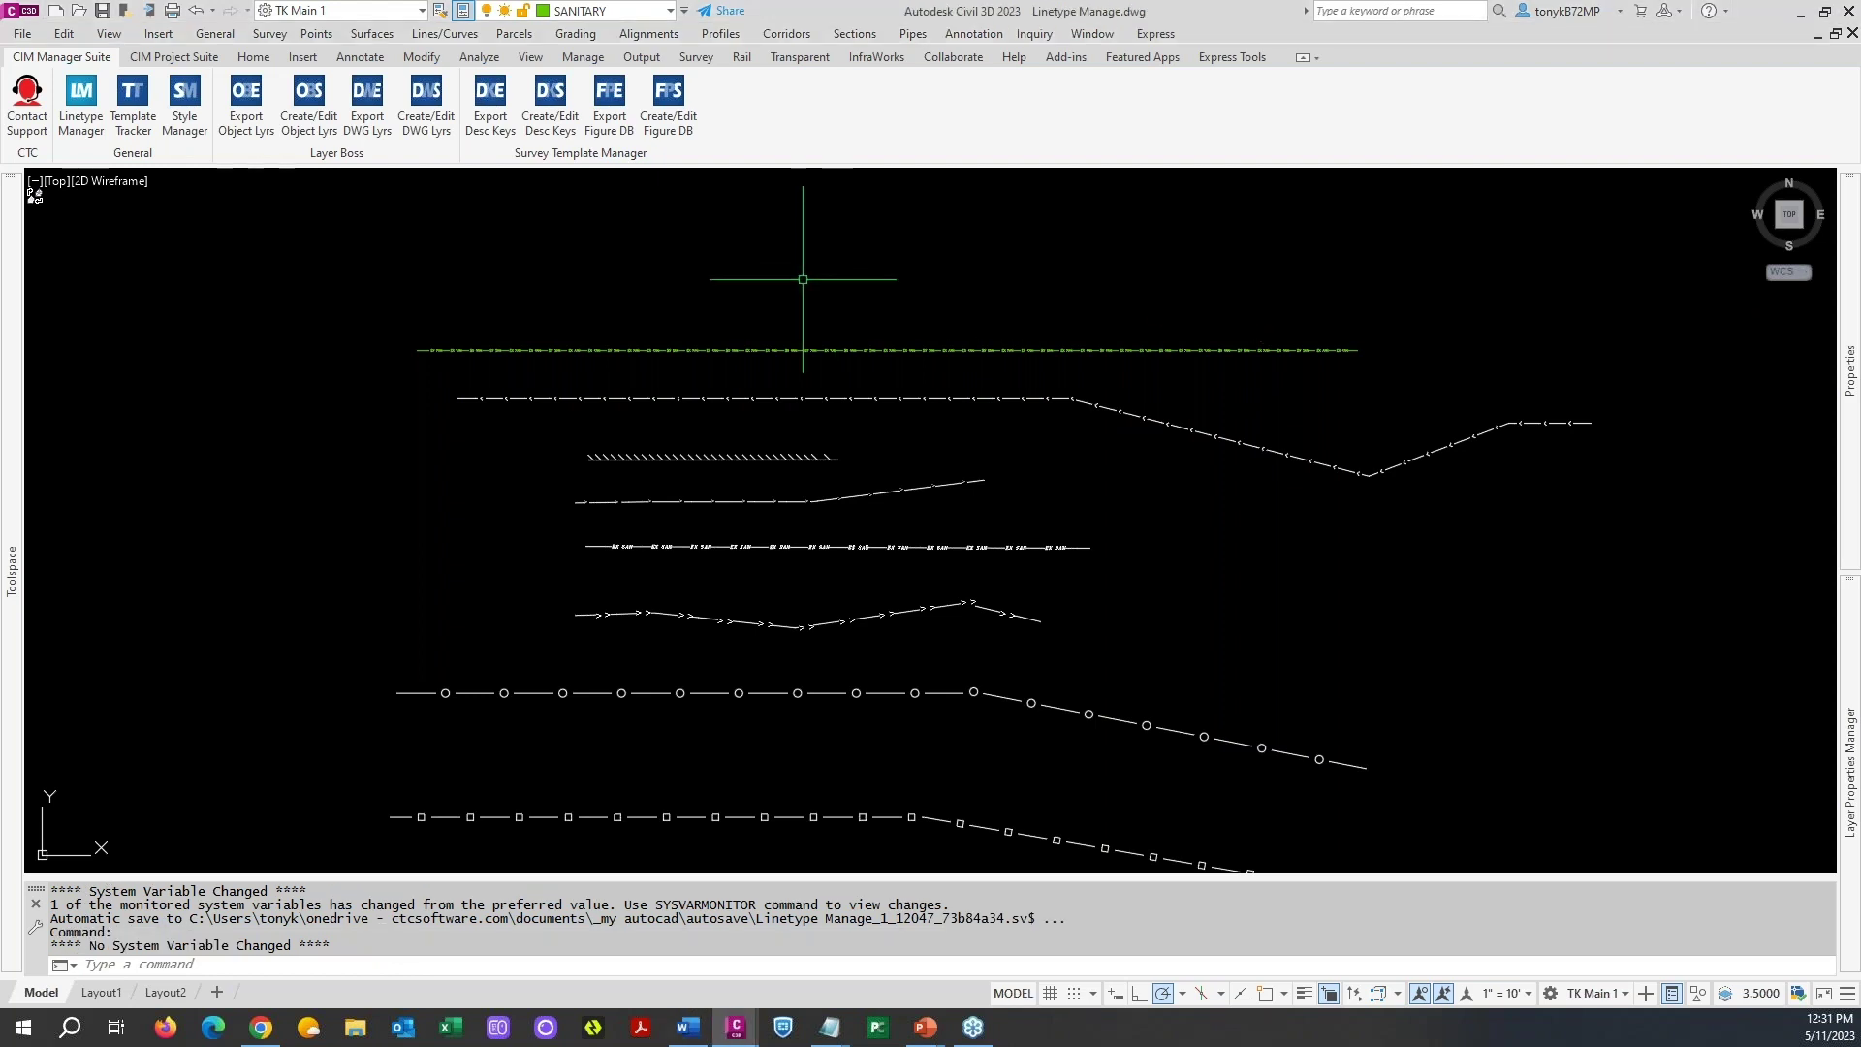
- Draw a single-segment diagonal polyline from above the green sanitary line down to just above the EX SAN line
key("Return")
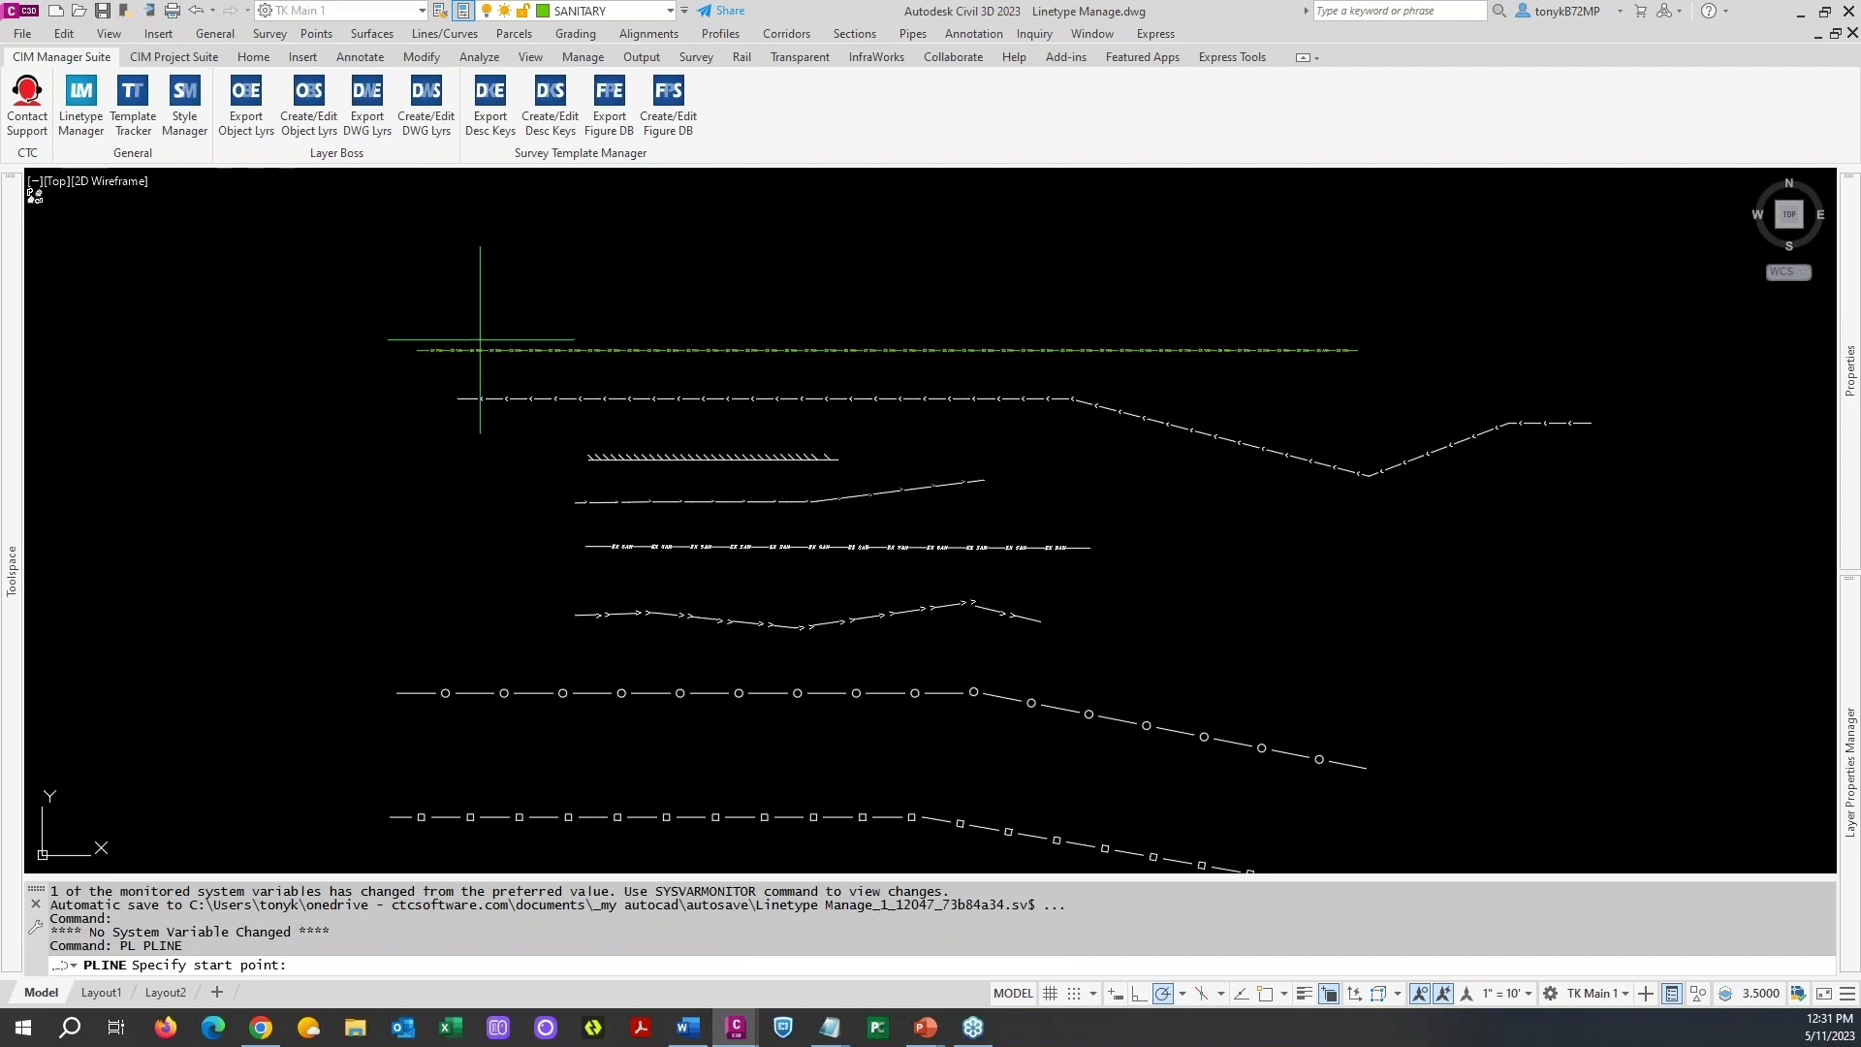
left_click(484, 289)
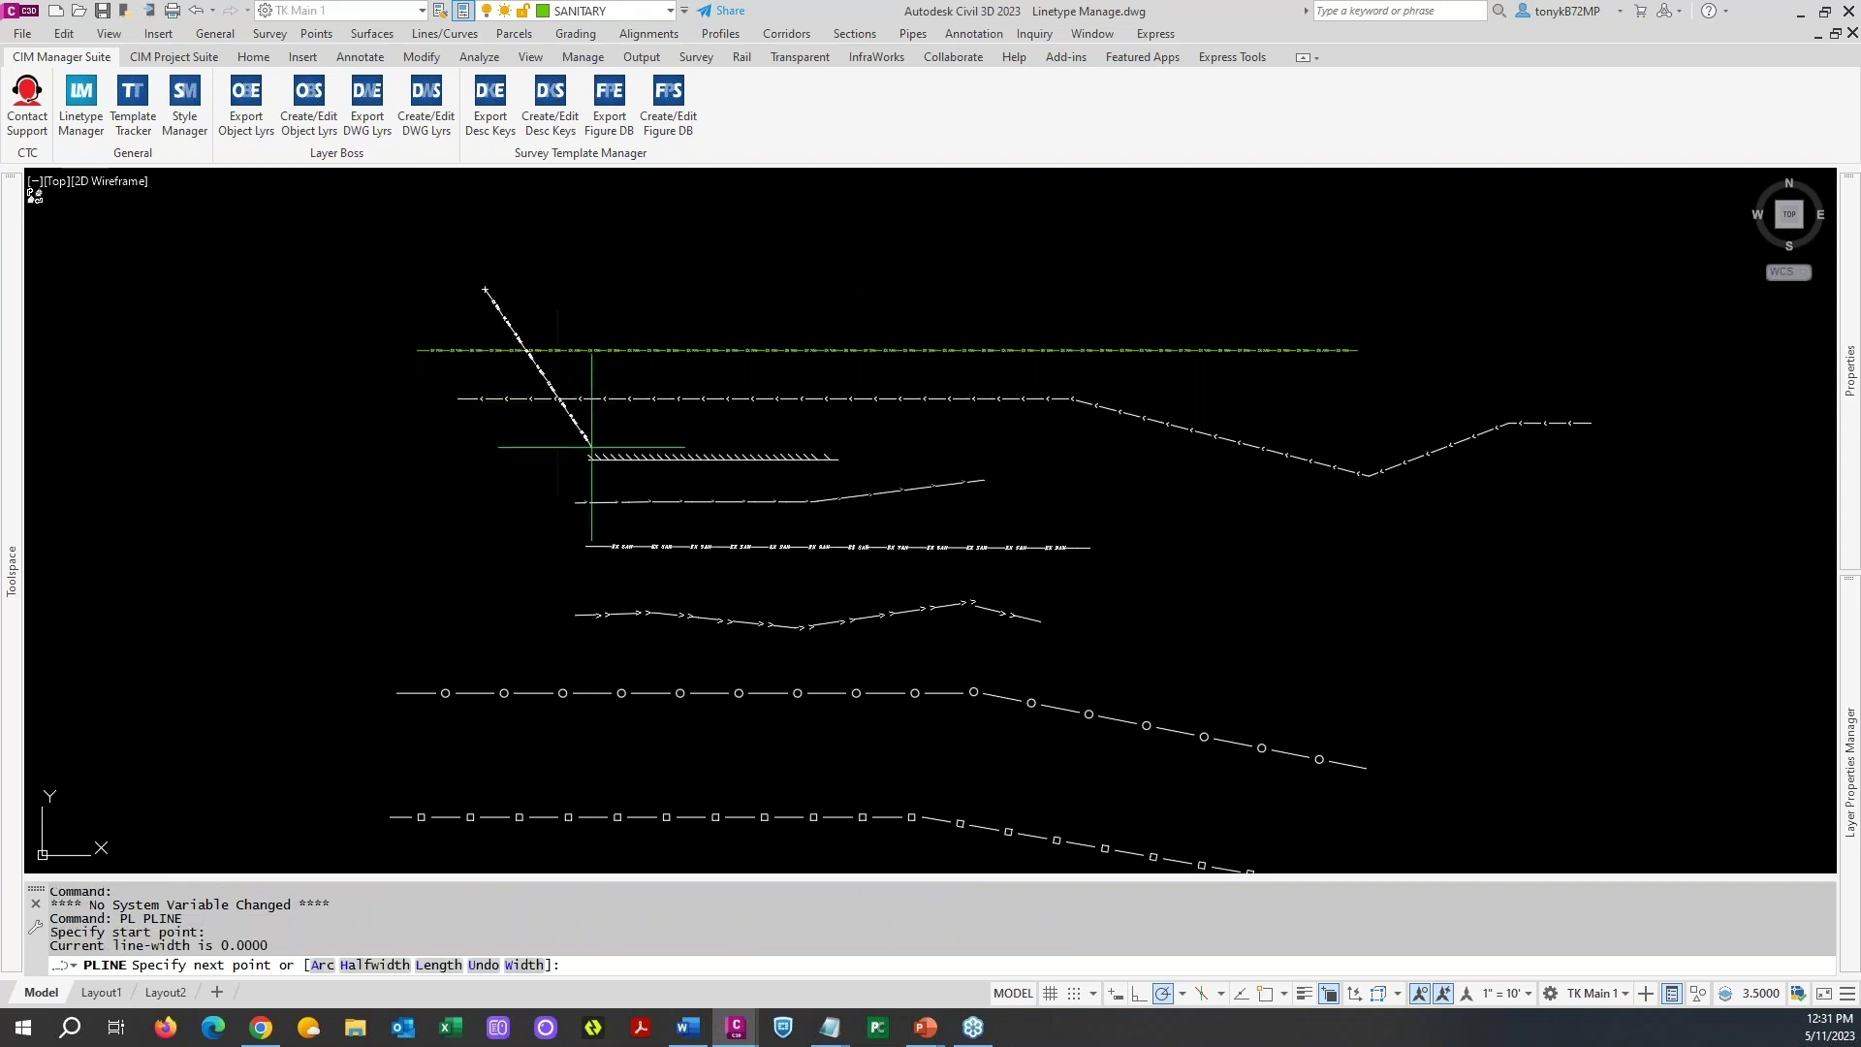
left_click(641, 528)
key("Escape")
- Move the diagonal polyline to layer 0 and assign it the BRKLN linetype
left_click(516, 337)
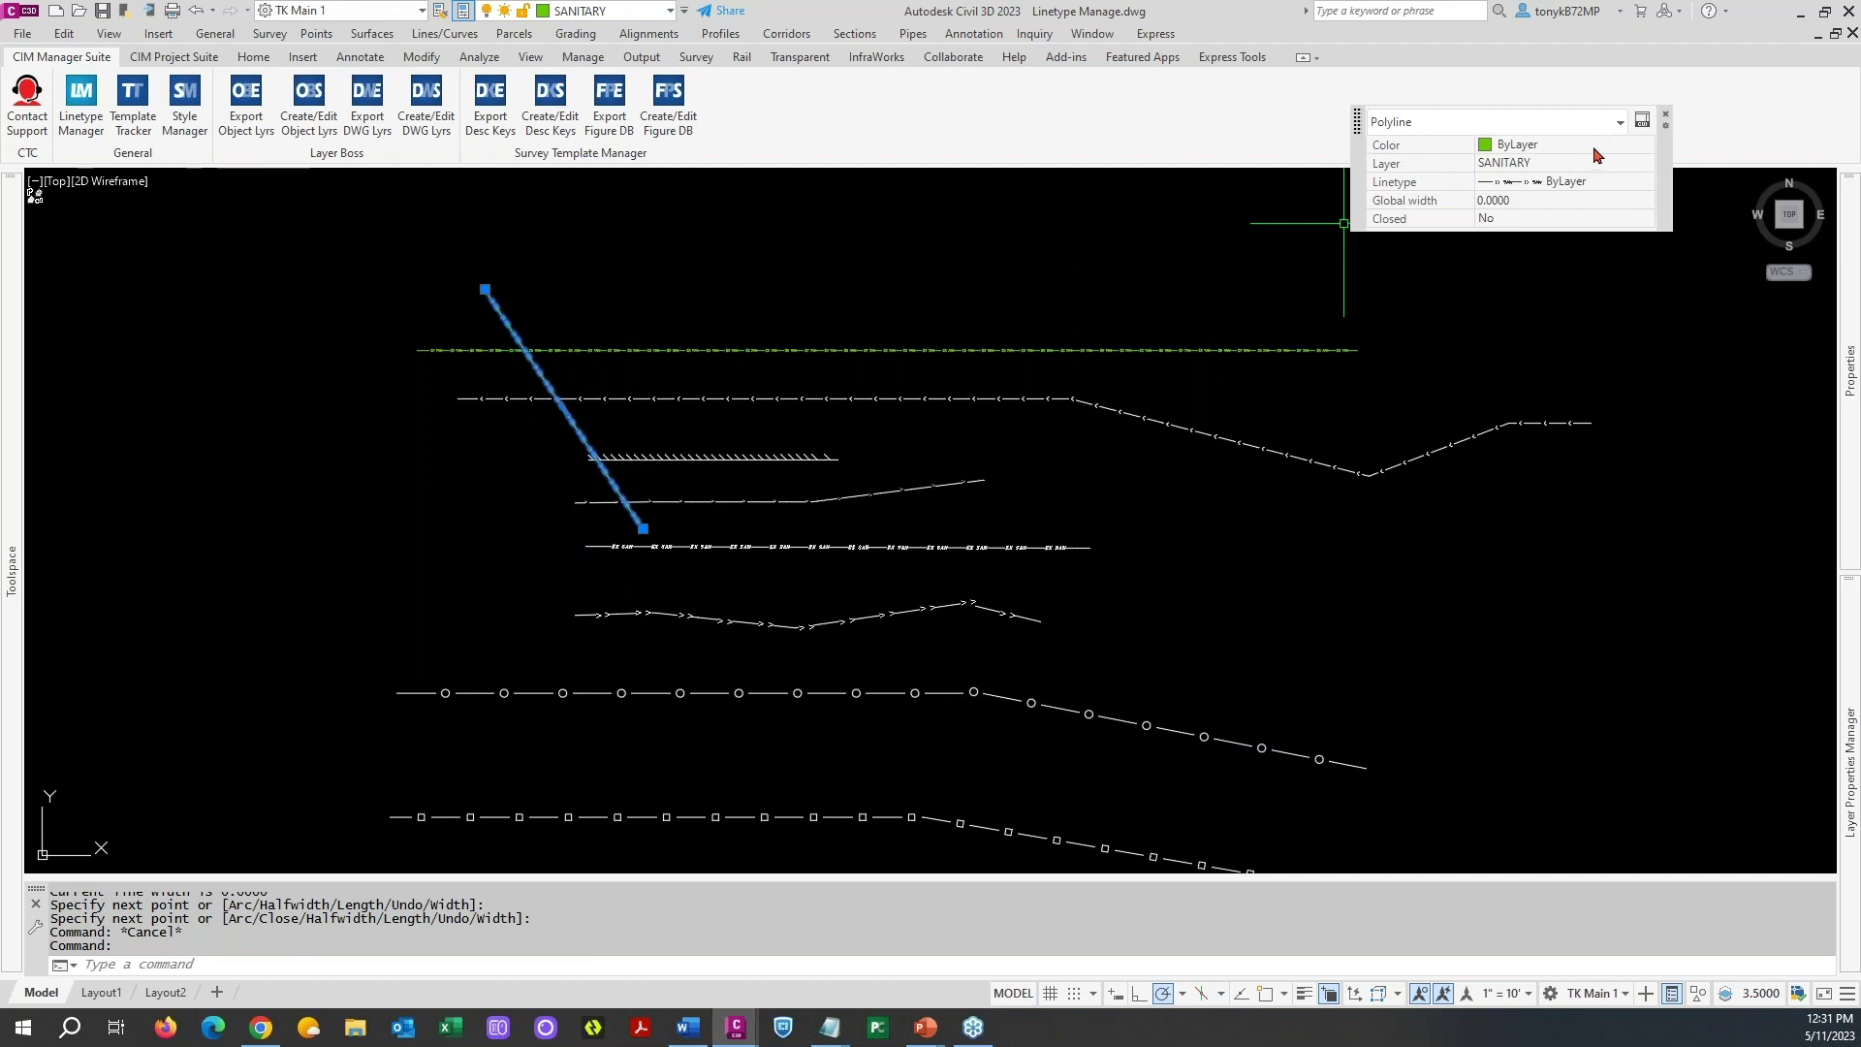
left_click(1644, 164)
left_click(1534, 187)
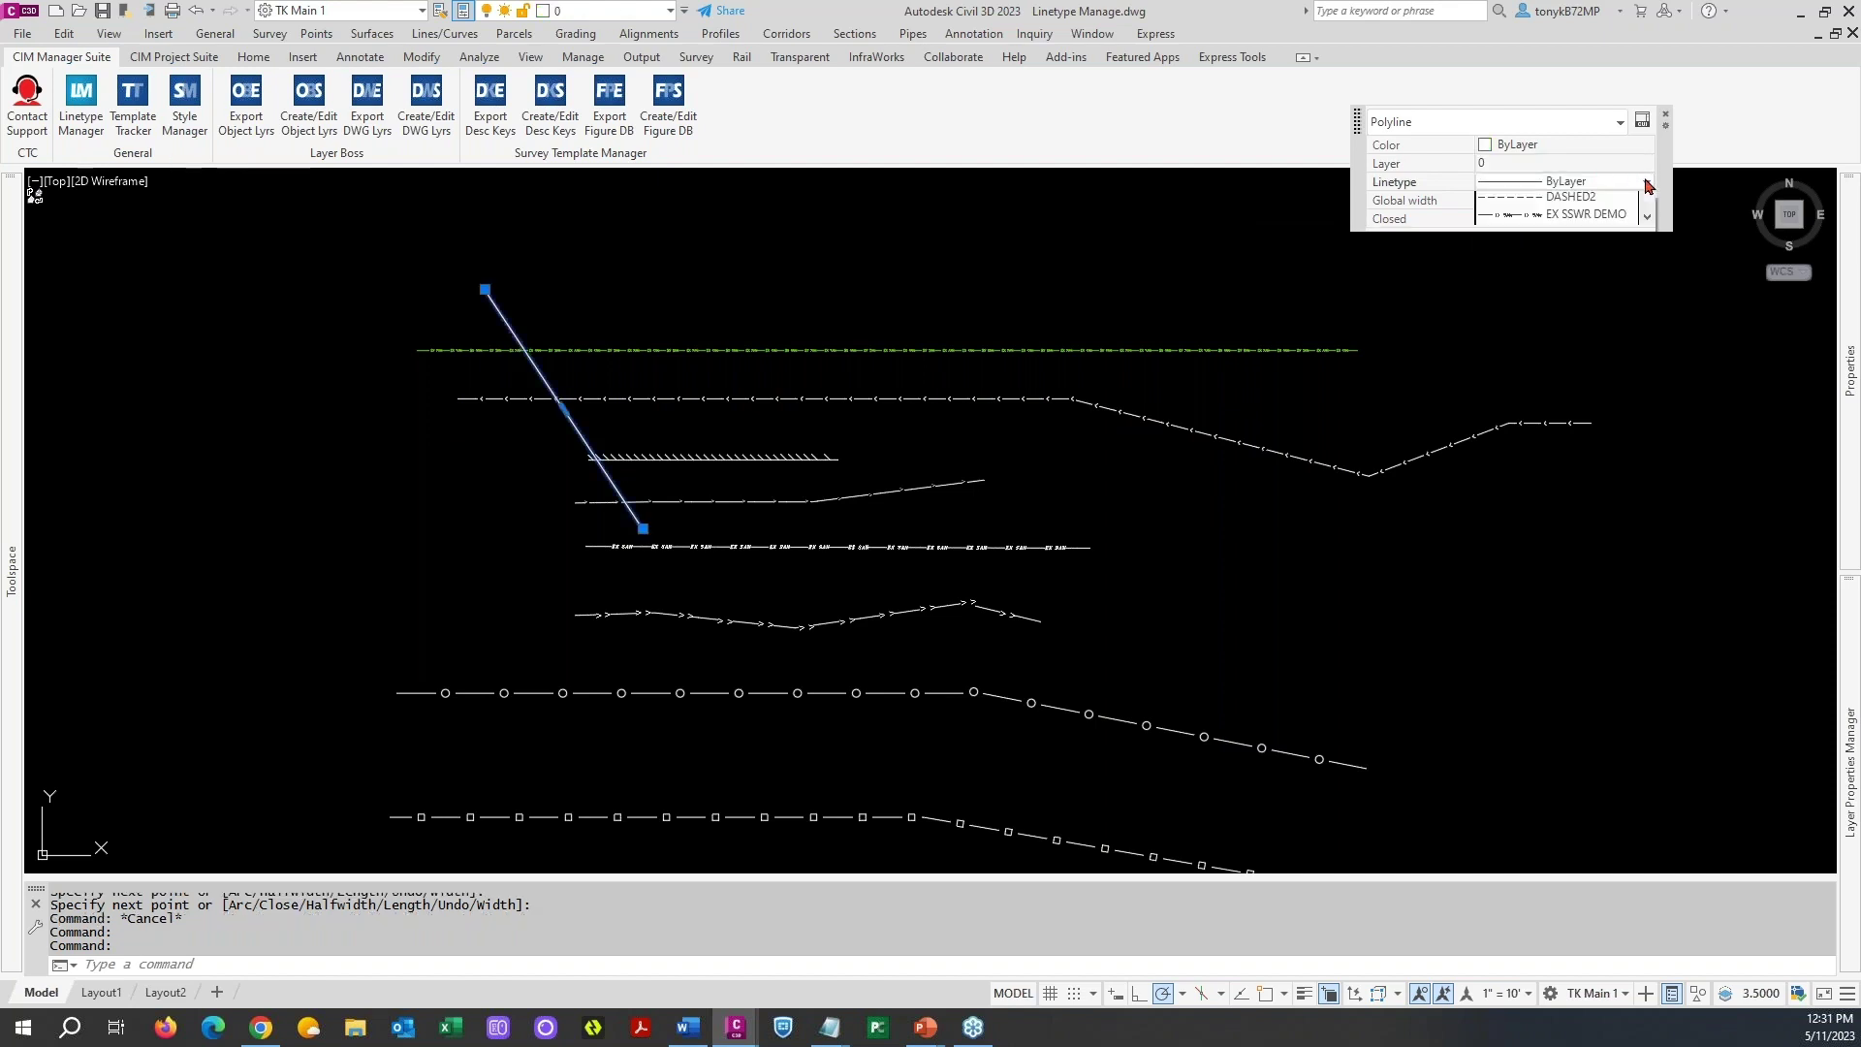
left_click(1646, 182)
left_click(1558, 289)
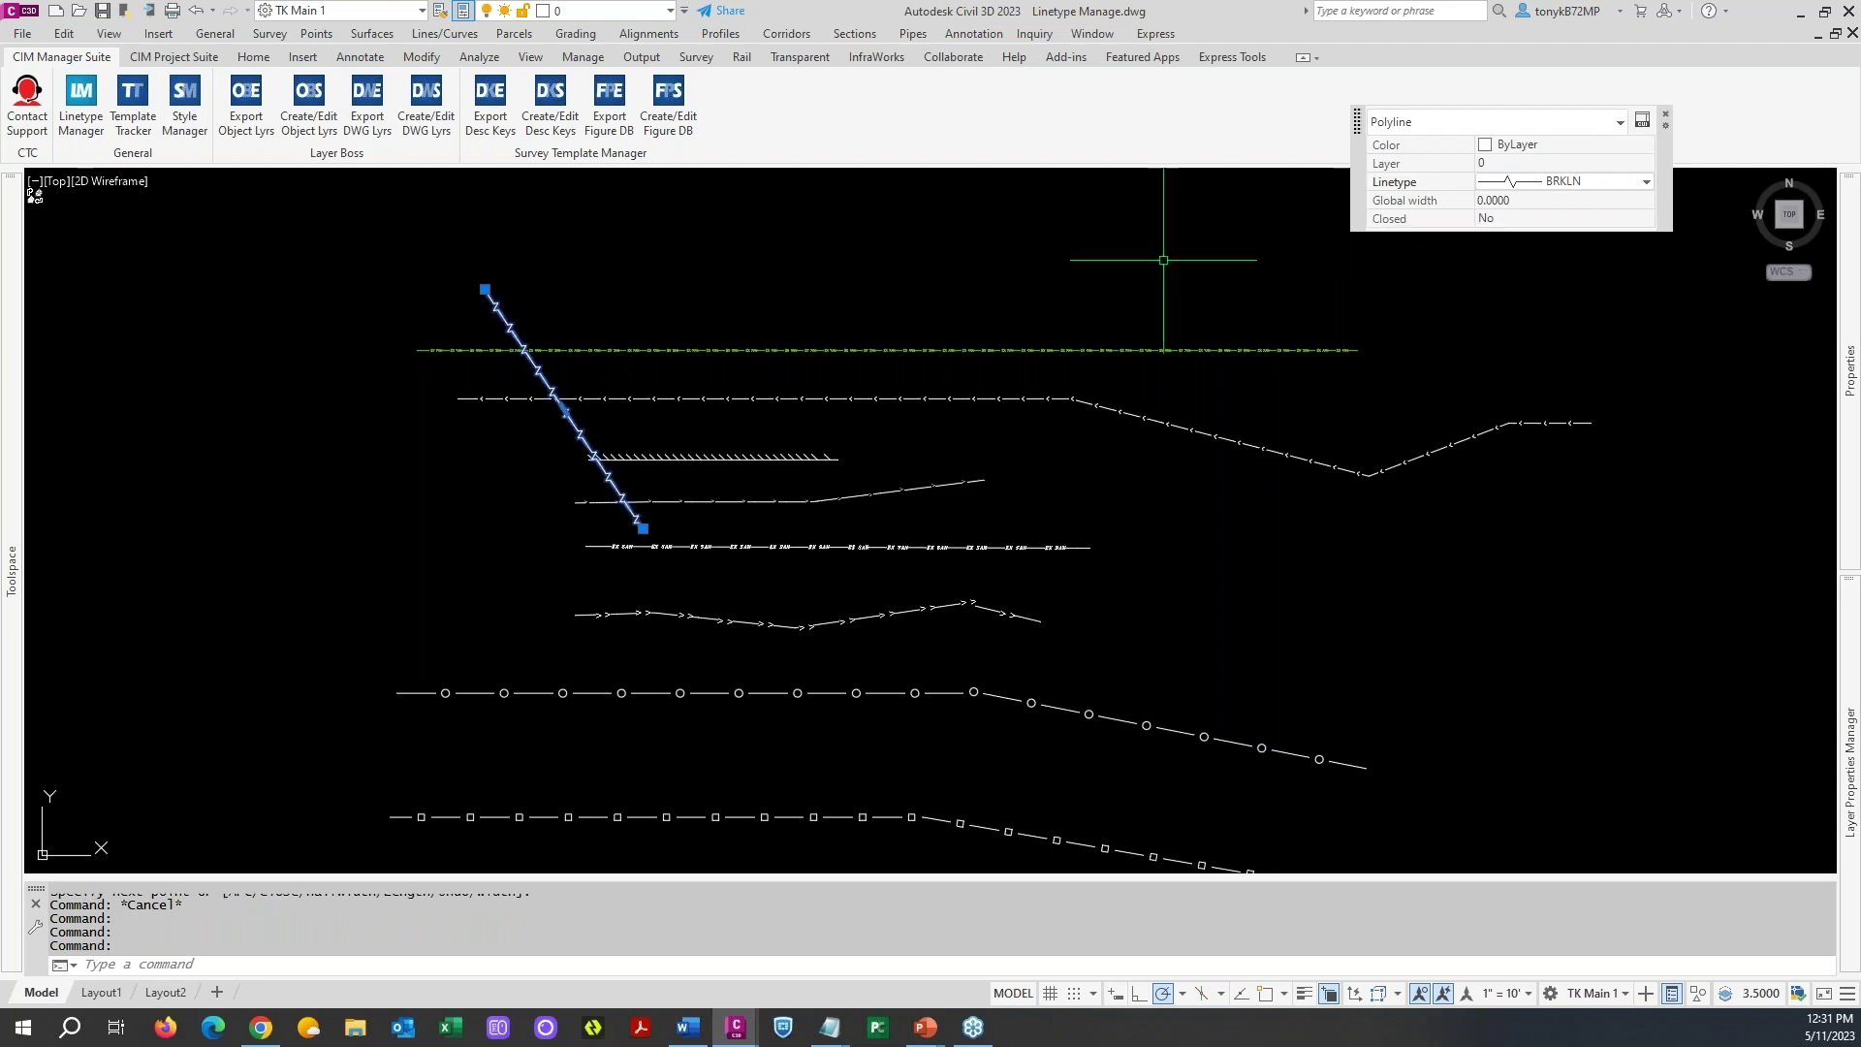
key("Escape")
scroll(544, 376, "up", 8)
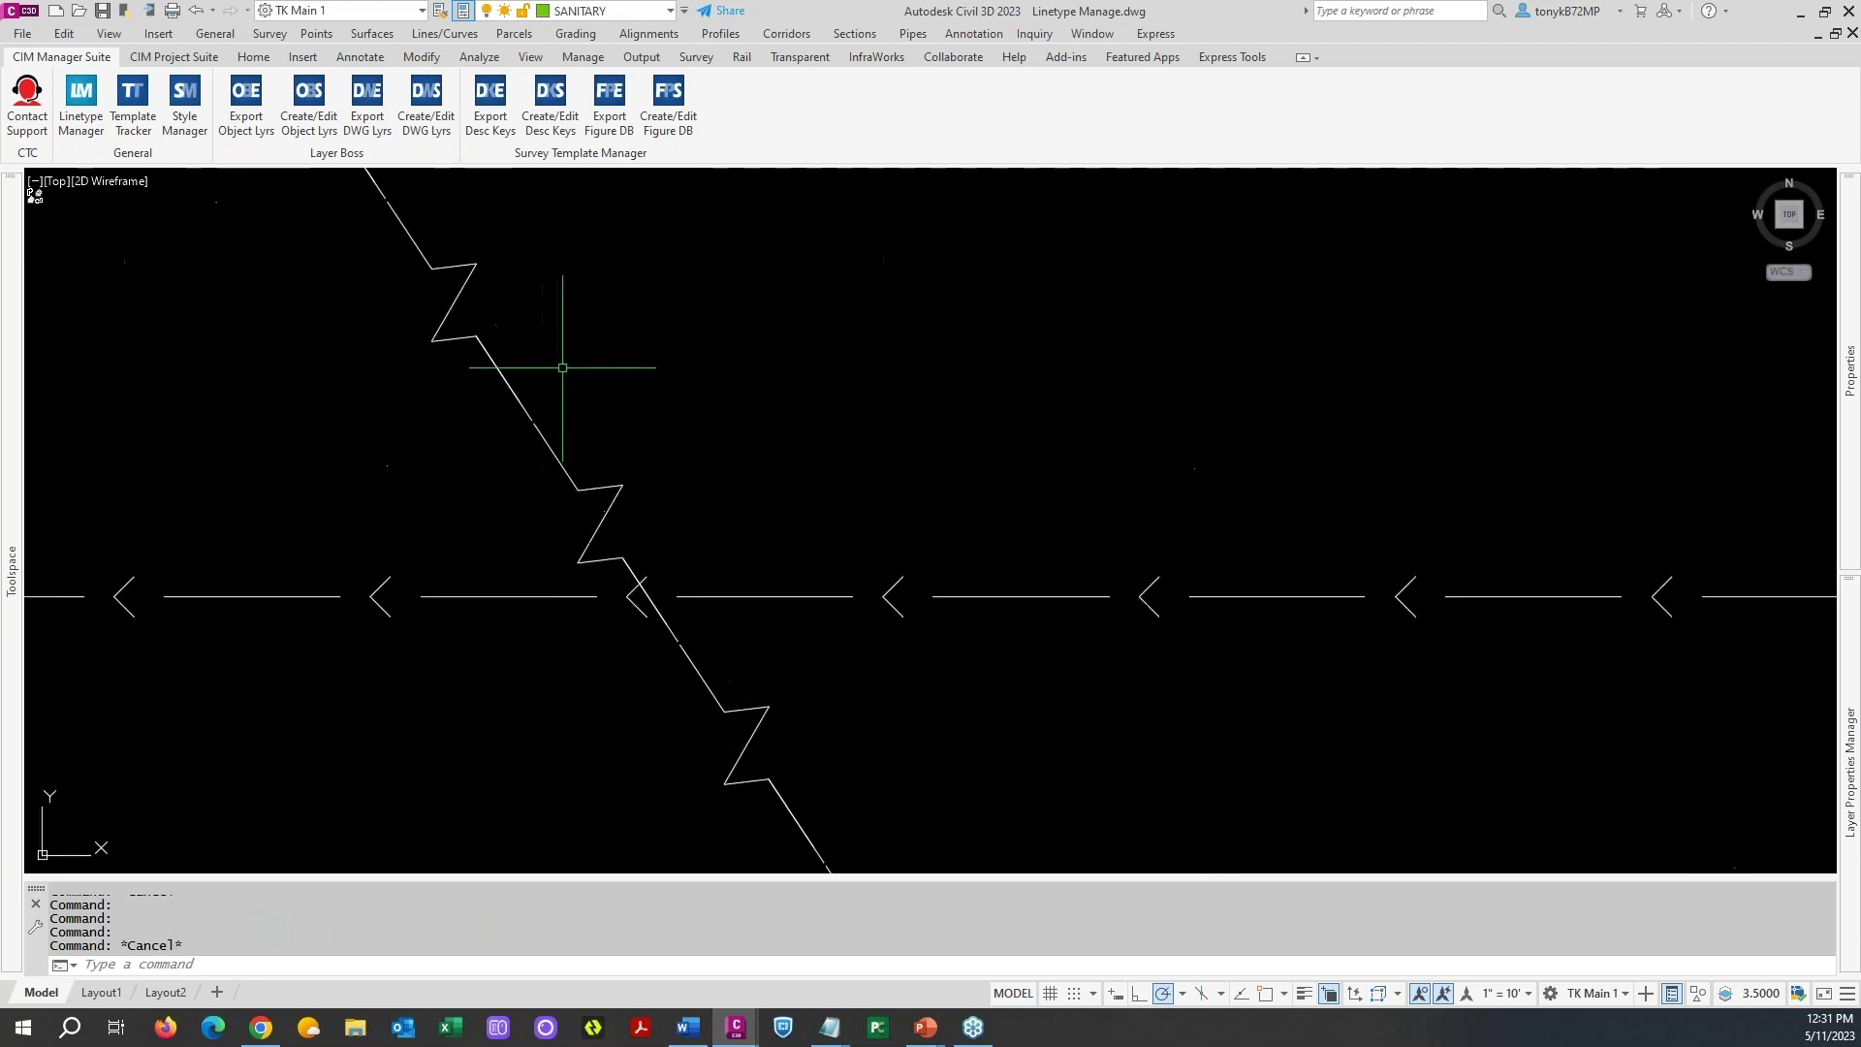
scroll(611, 349, "down", 7)
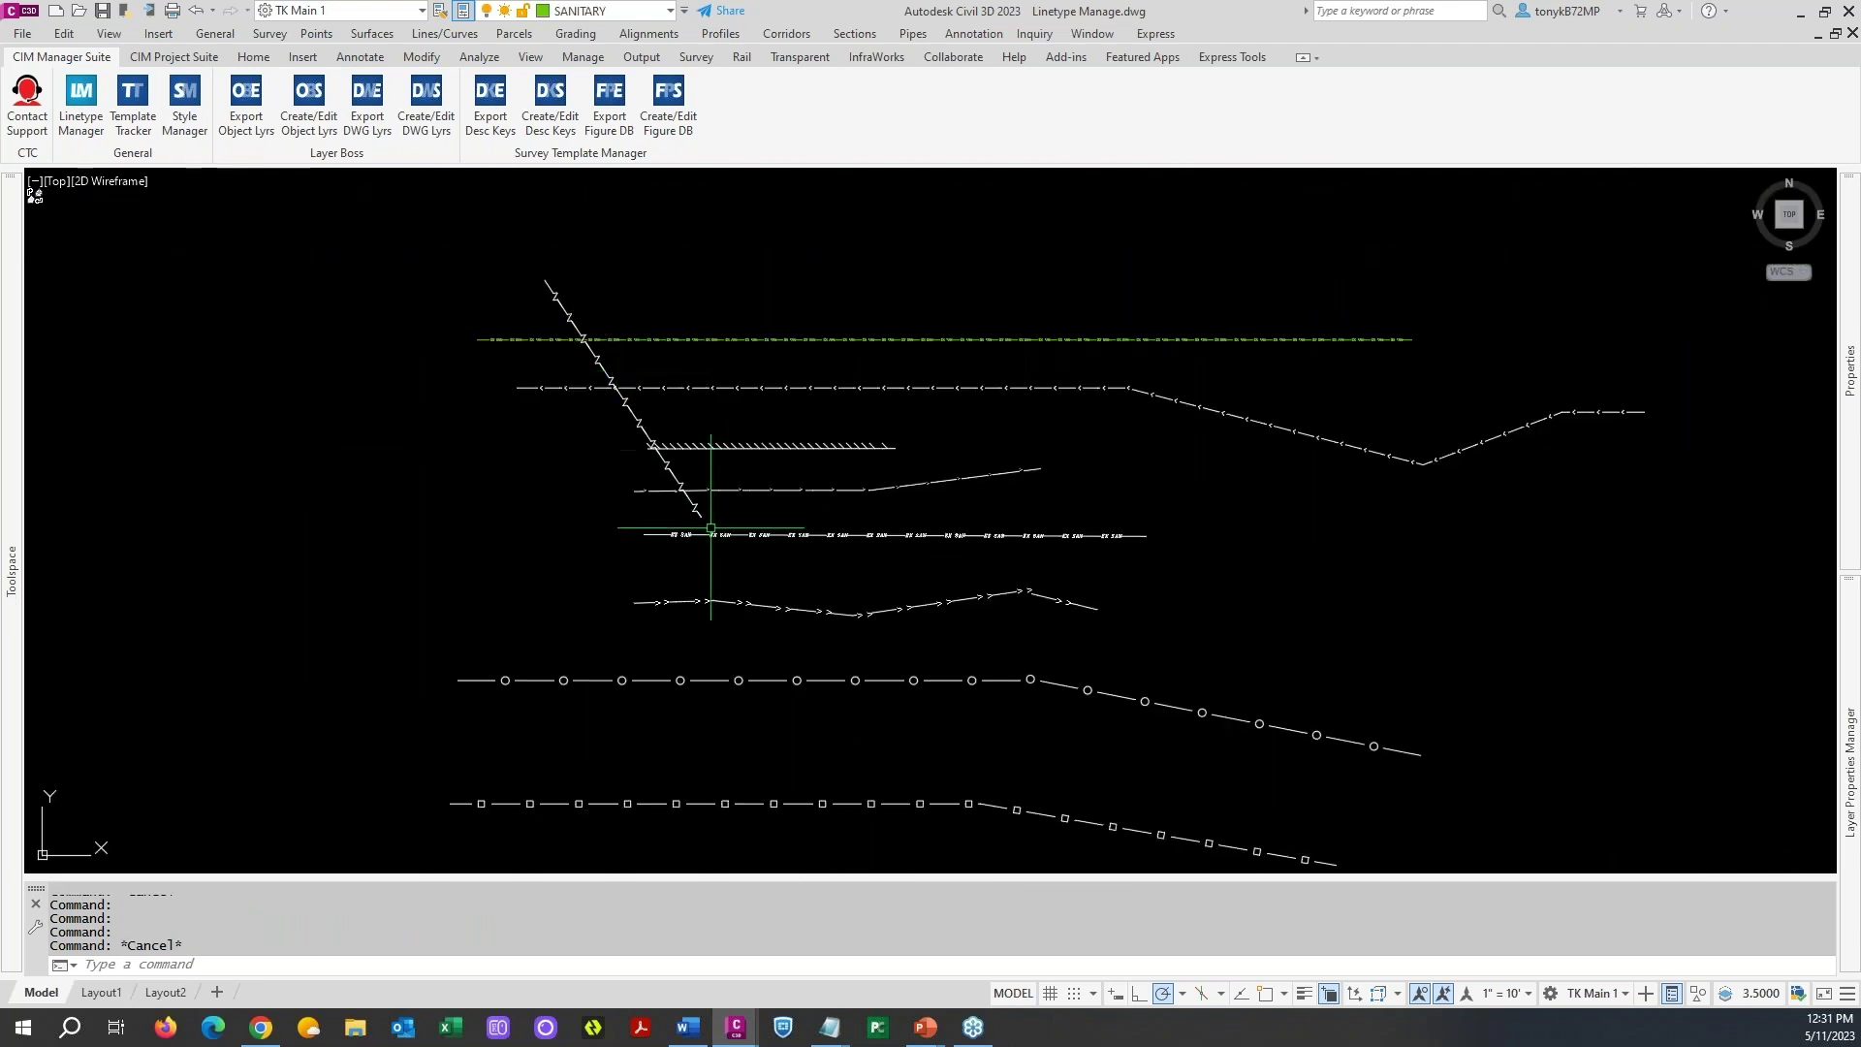
- Shorten the BRKLN polyline by stretching its lower endpoint up and its upper endpoint down toward the green sanitary line
left_click(695, 511)
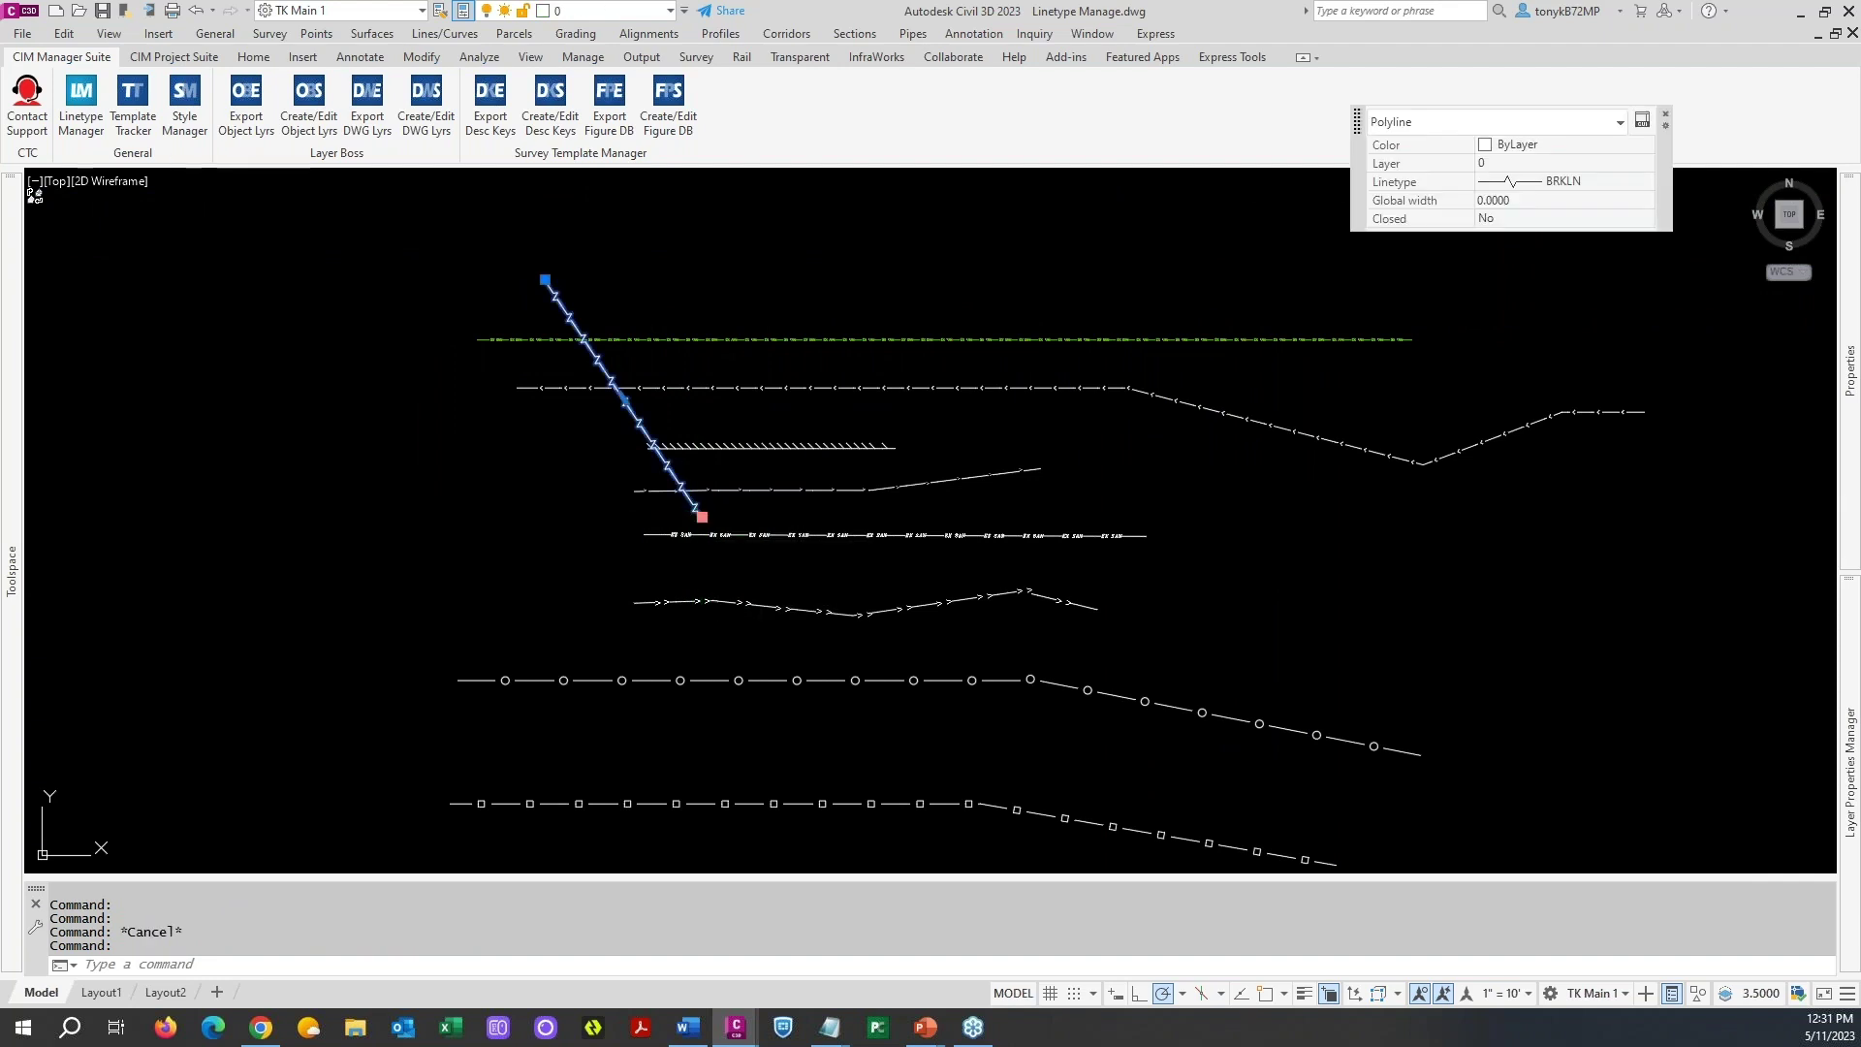
left_click(699, 519)
left_click(605, 383)
scroll(586, 344, "up", 4)
scroll(543, 310, "down", 2)
scroll(490, 254, "up", 4)
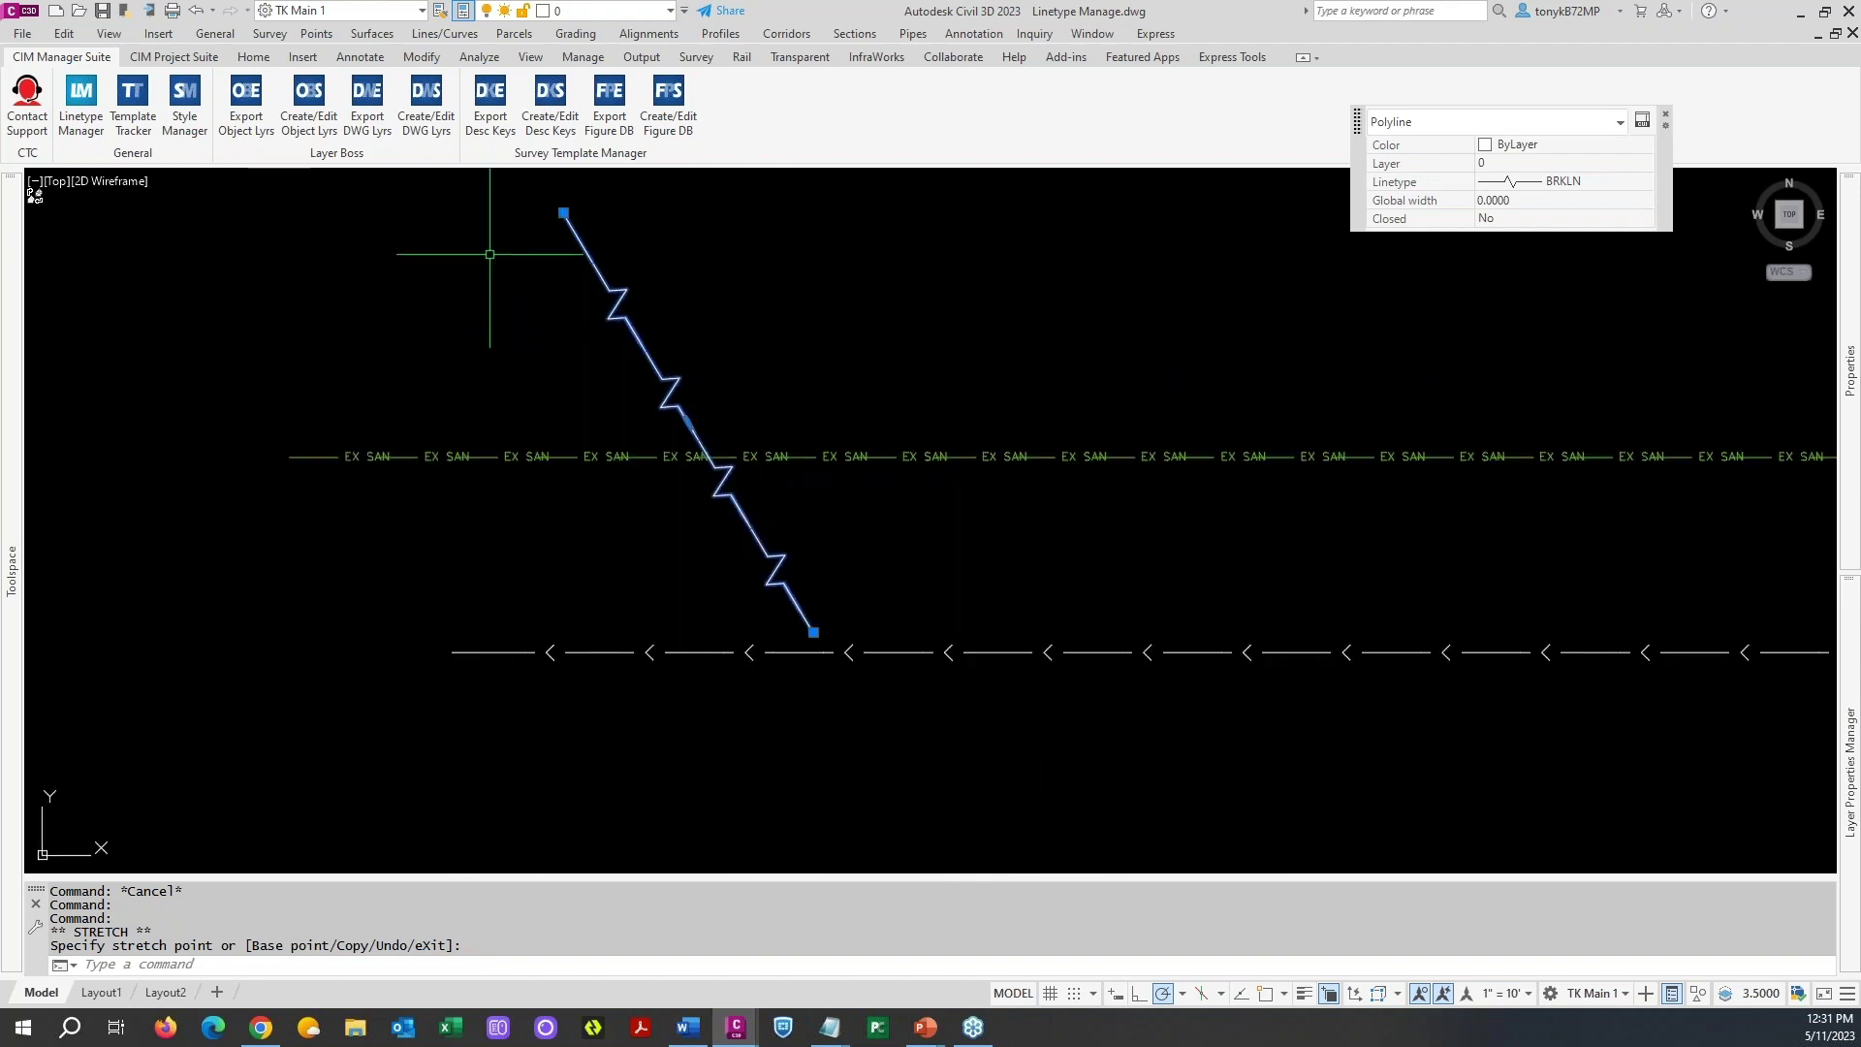
left_click(563, 212)
left_click(650, 304)
key("Escape")
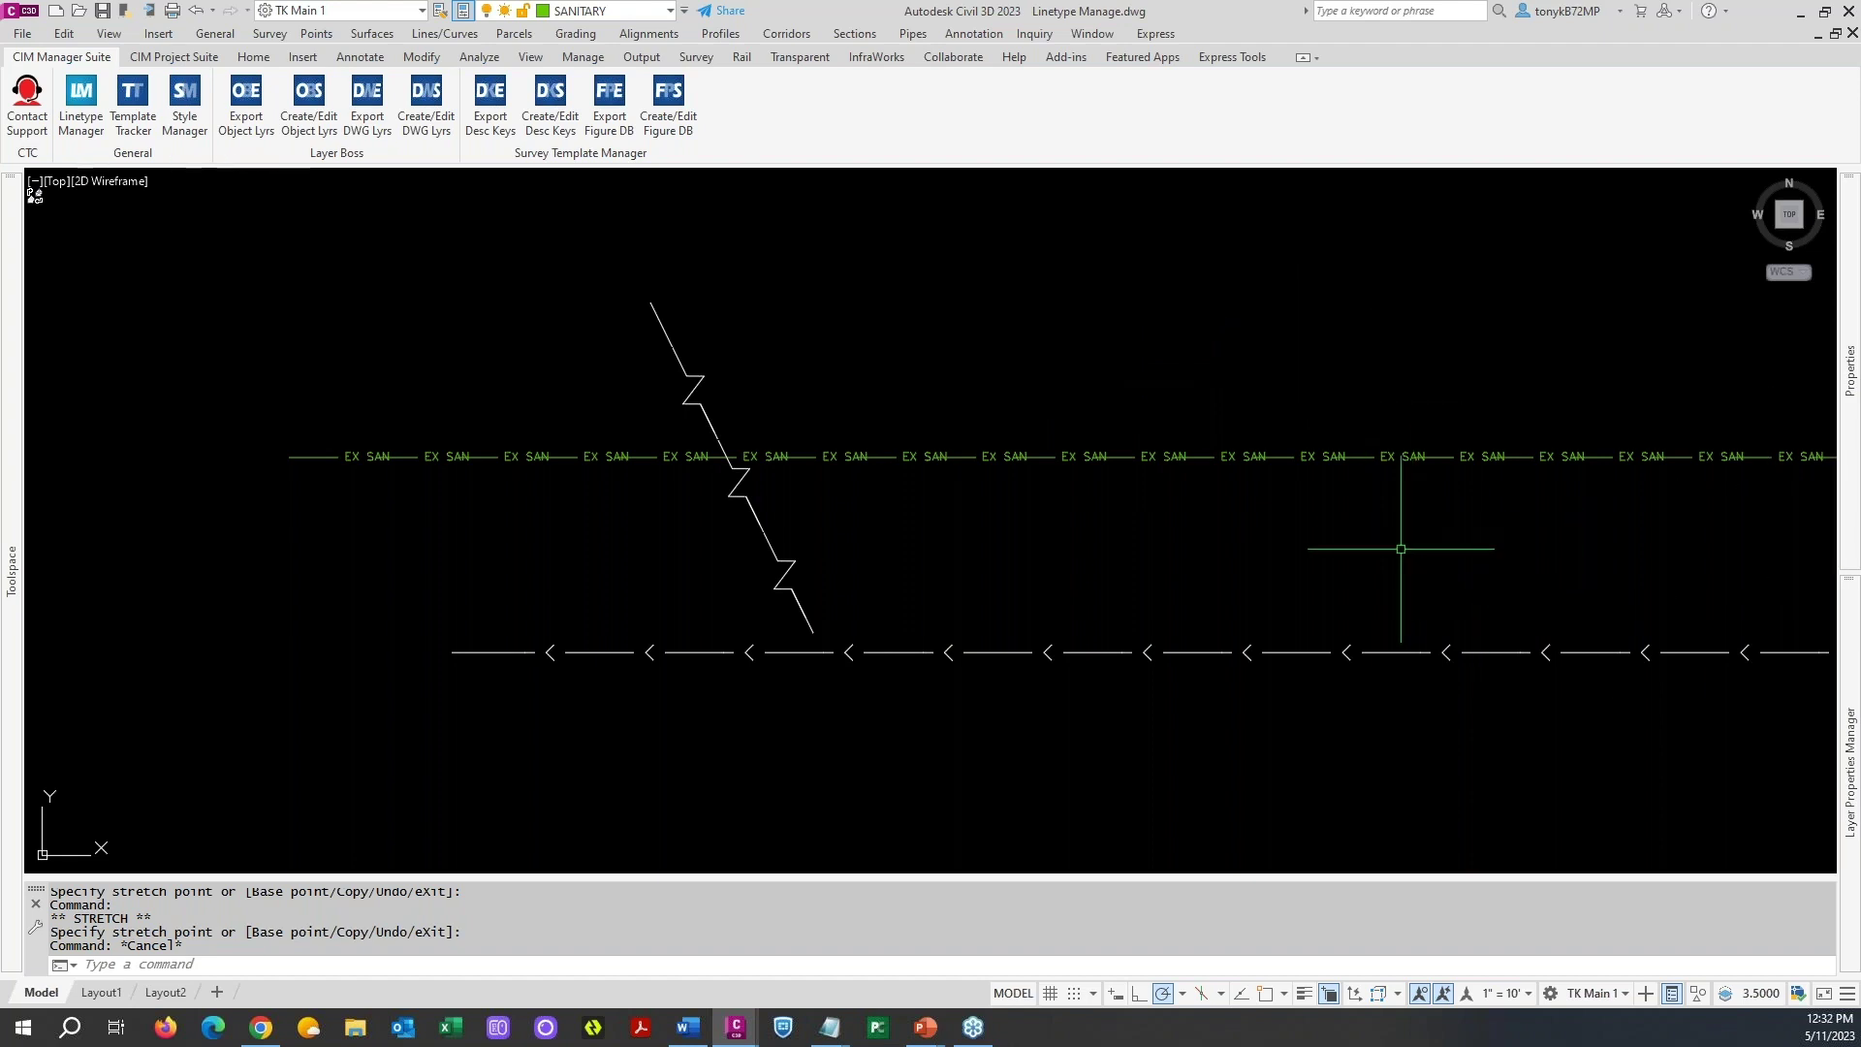
- Examine the sample linework and check which linetype the double-arrow polyline uses
scroll(1399, 542, "down", 4)
mouse_move(1404, 540)
middle_mouse_down()
mouse_move(914, 436)
mouse_move(781, 365)
mouse_move(659, 339)
middle_mouse_up()
key("Escape")
key("Escape")
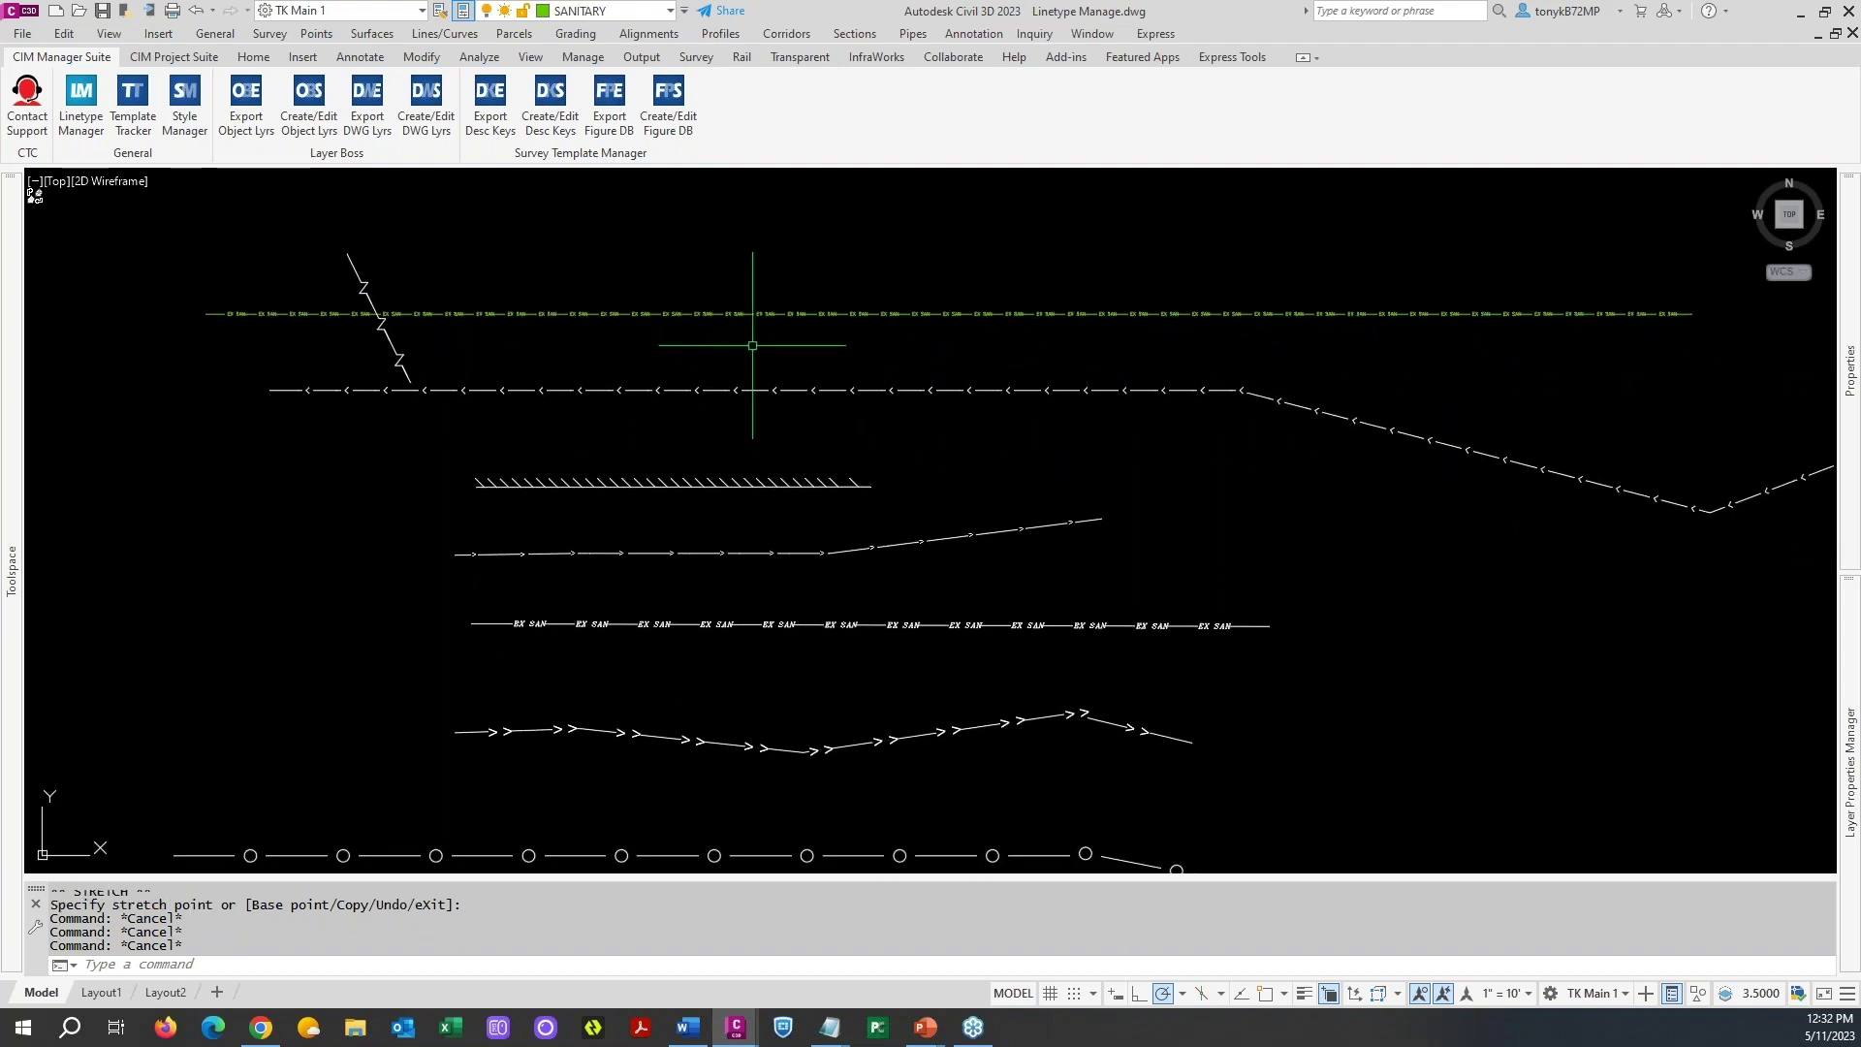
scroll(748, 407, "down", 2)
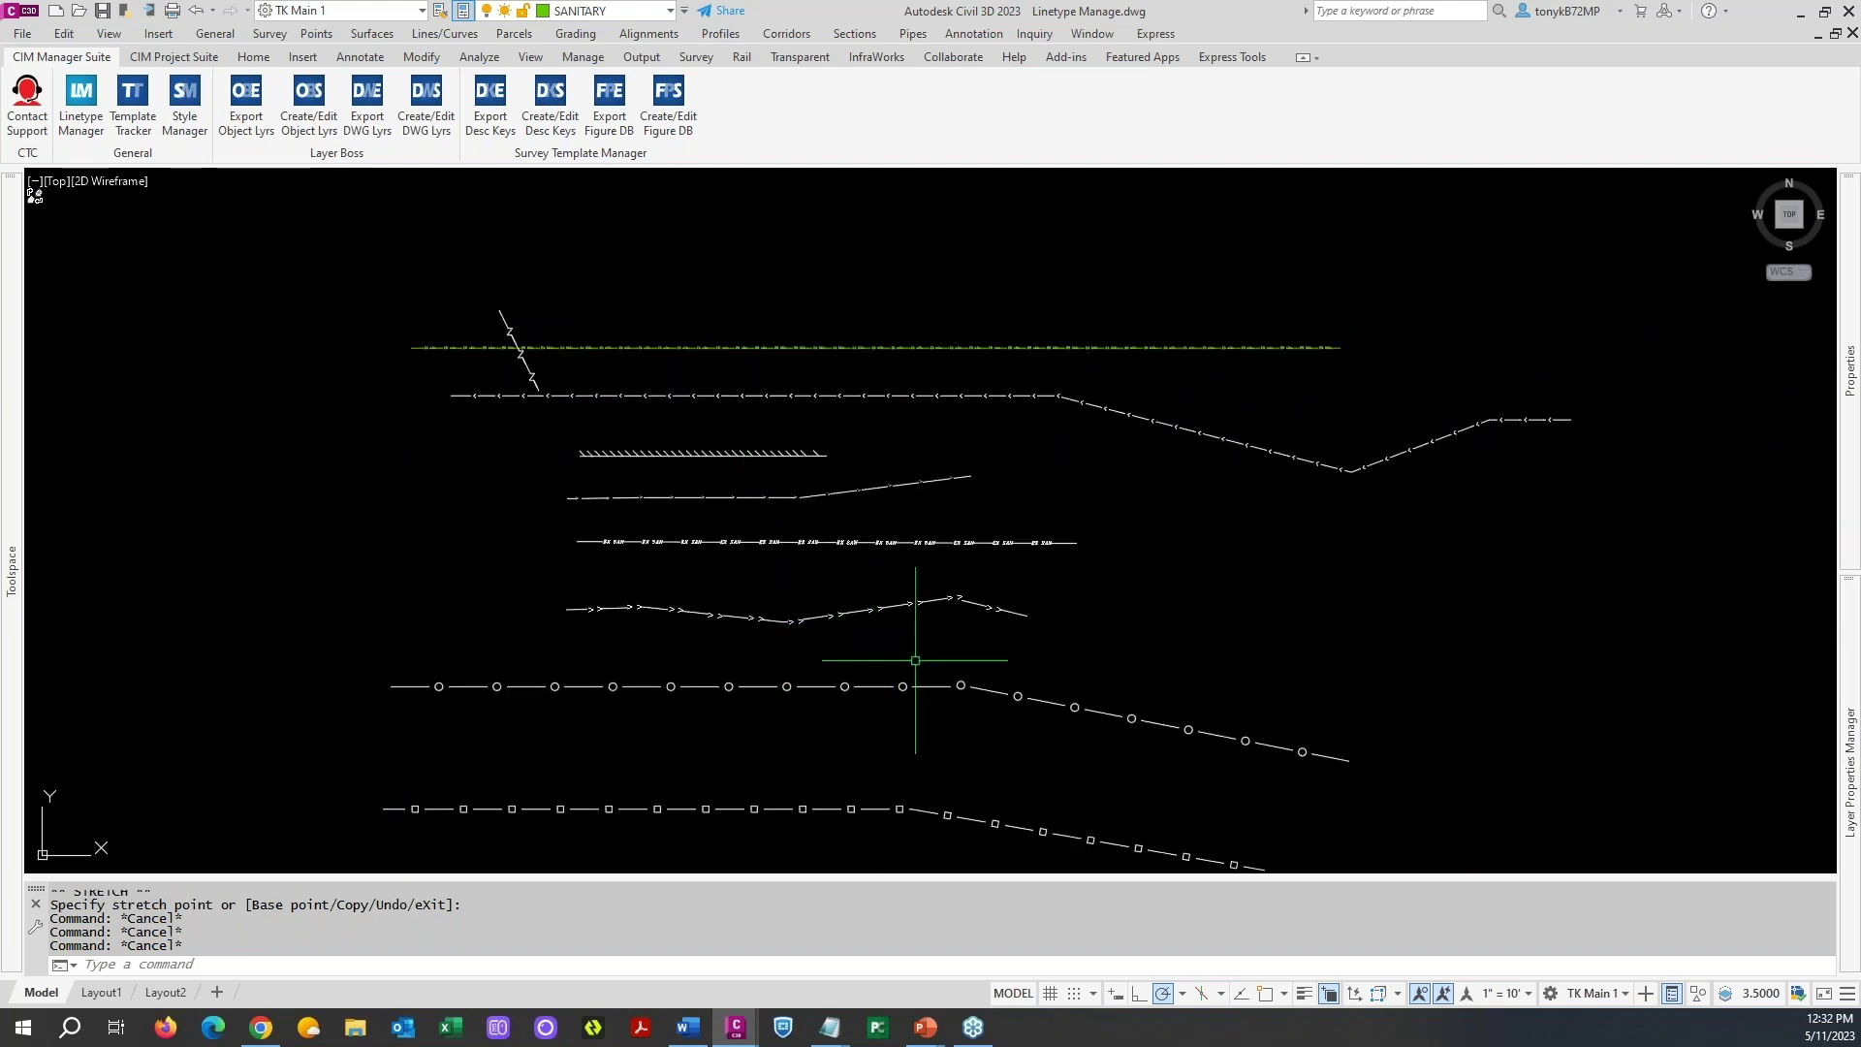
scroll(901, 610, "up", 2)
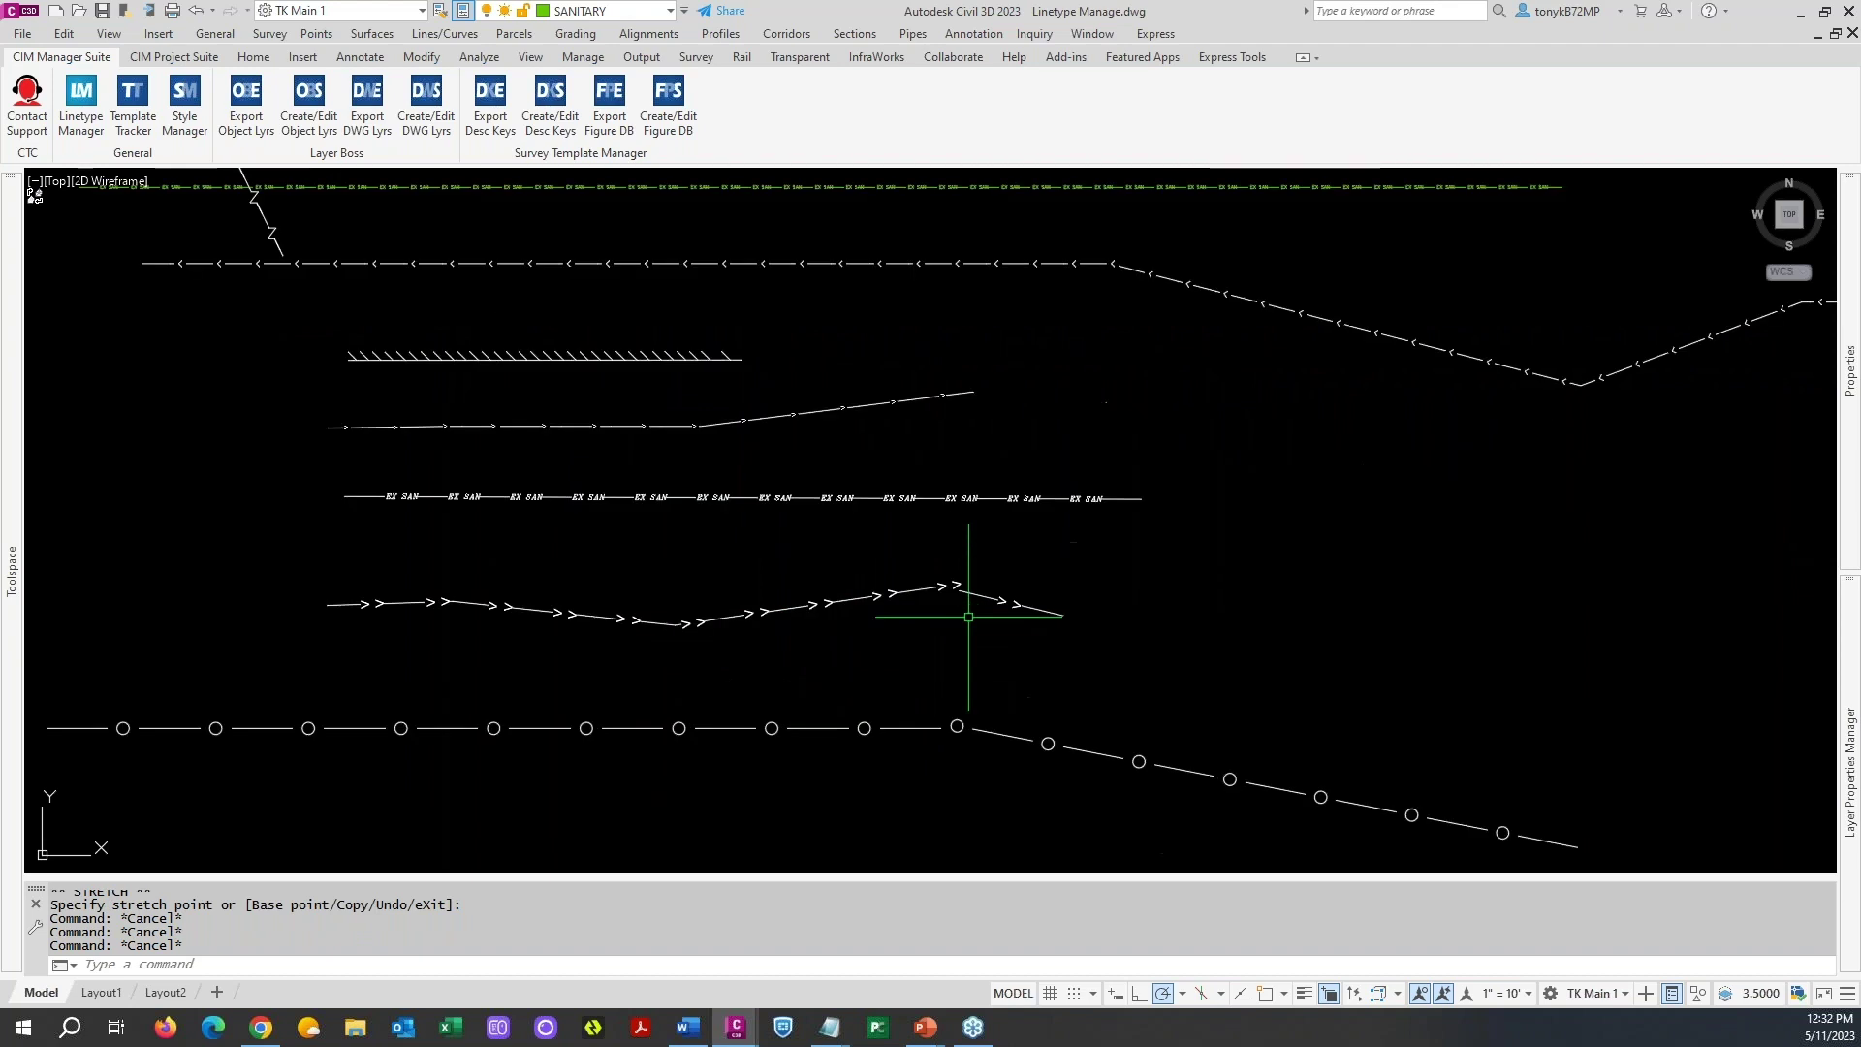
key("Escape")
left_click(873, 598)
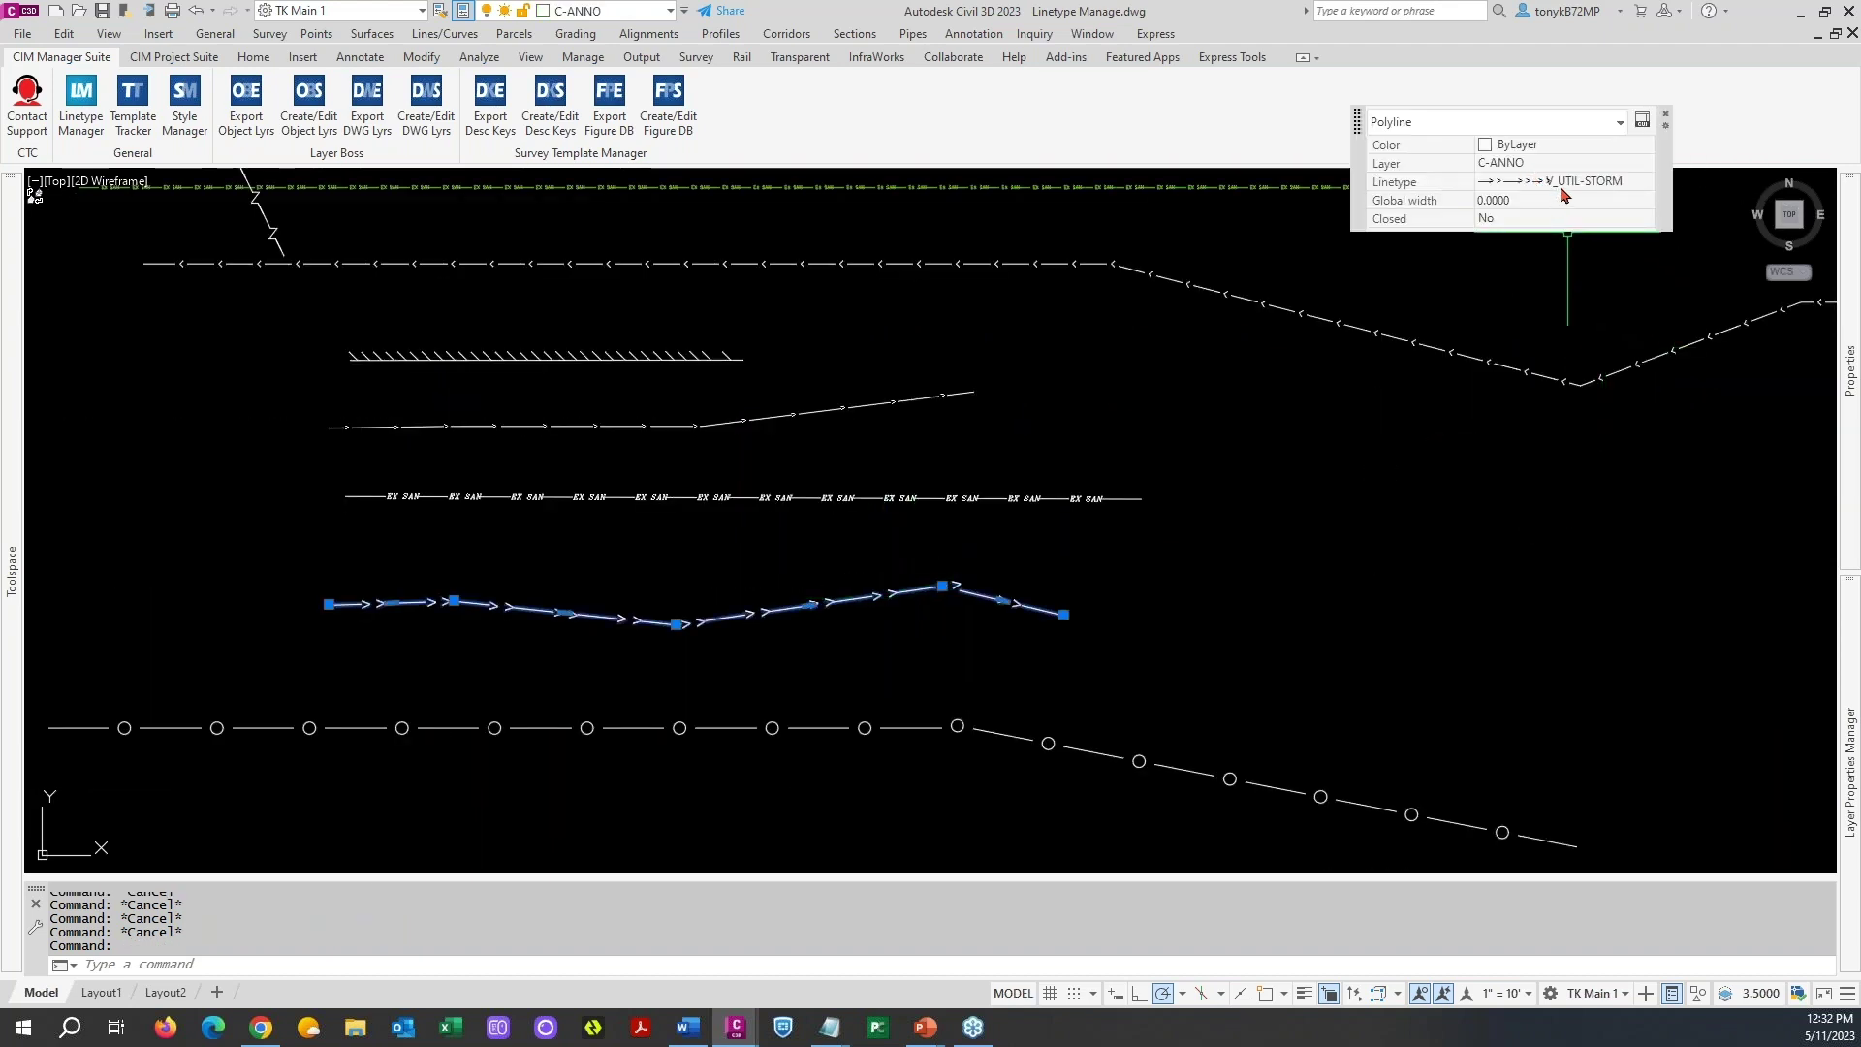
key("Escape")
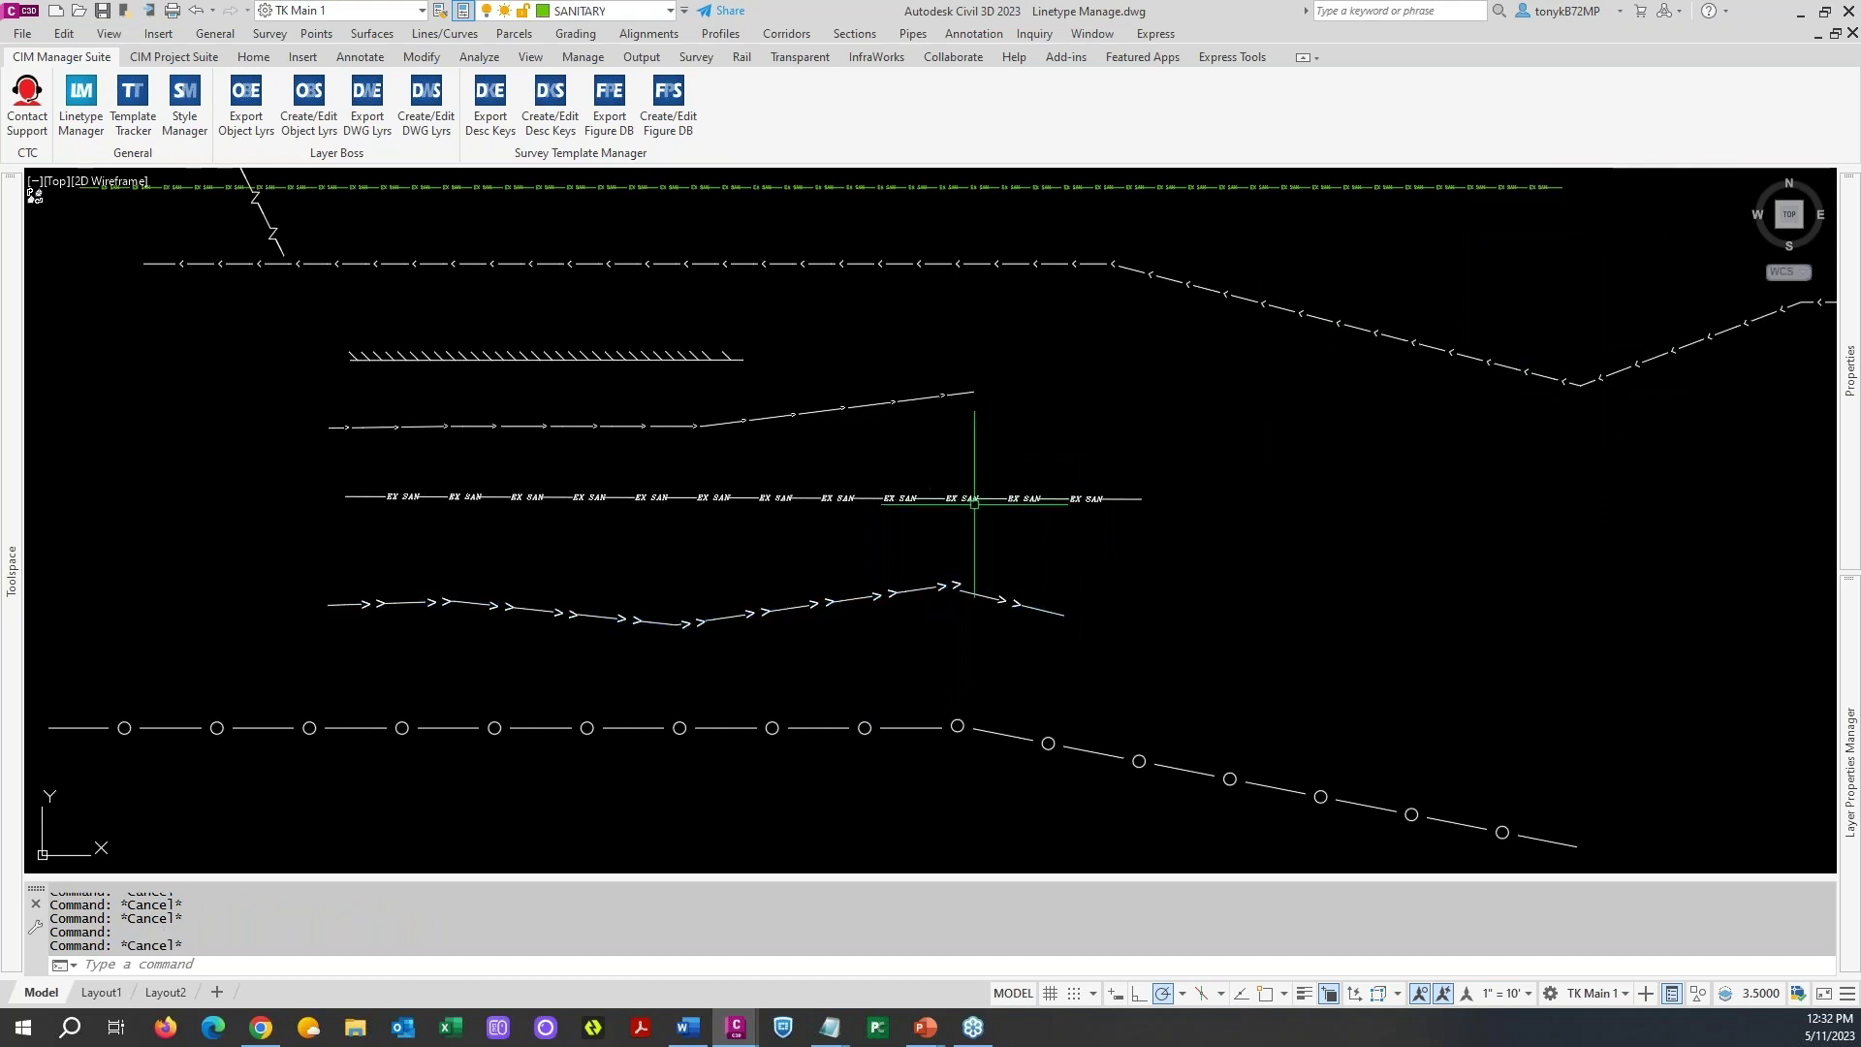
- Check which linetype the EX SAN polyline uses and examine its slanted lettering up close
left_click(970, 498)
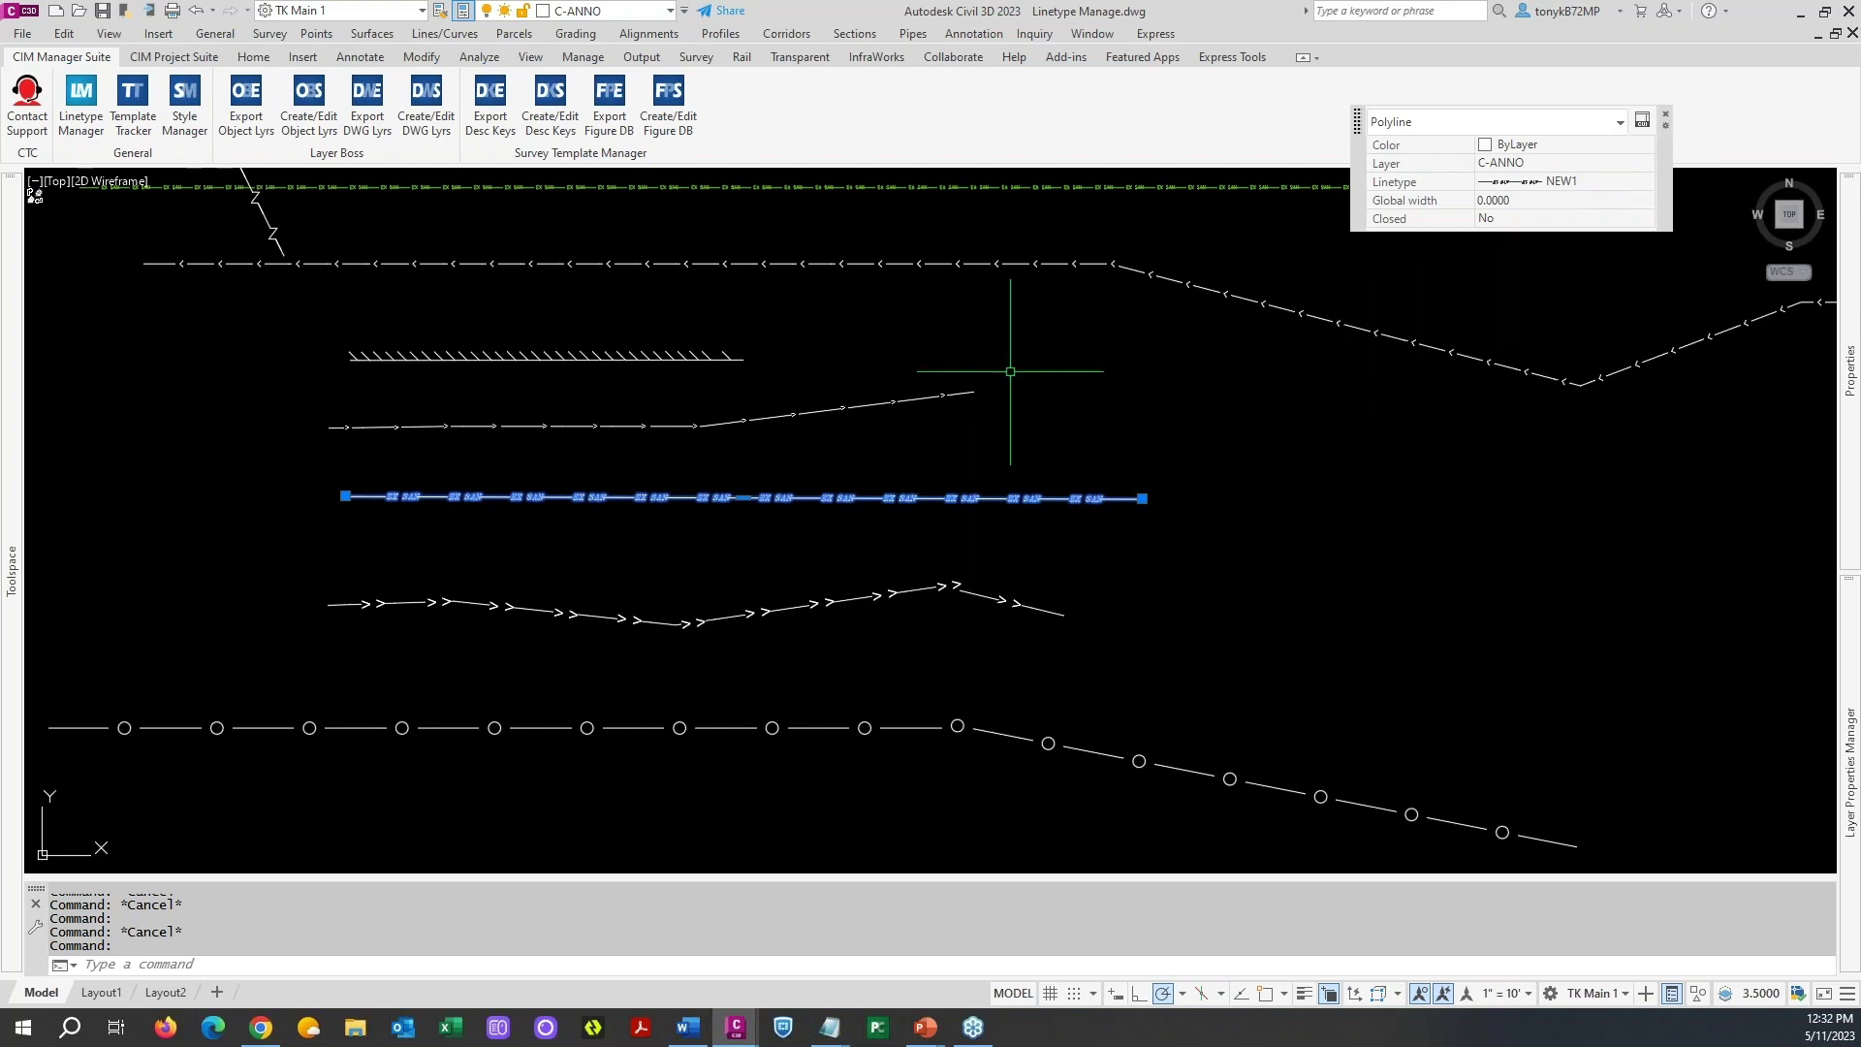
key("Escape")
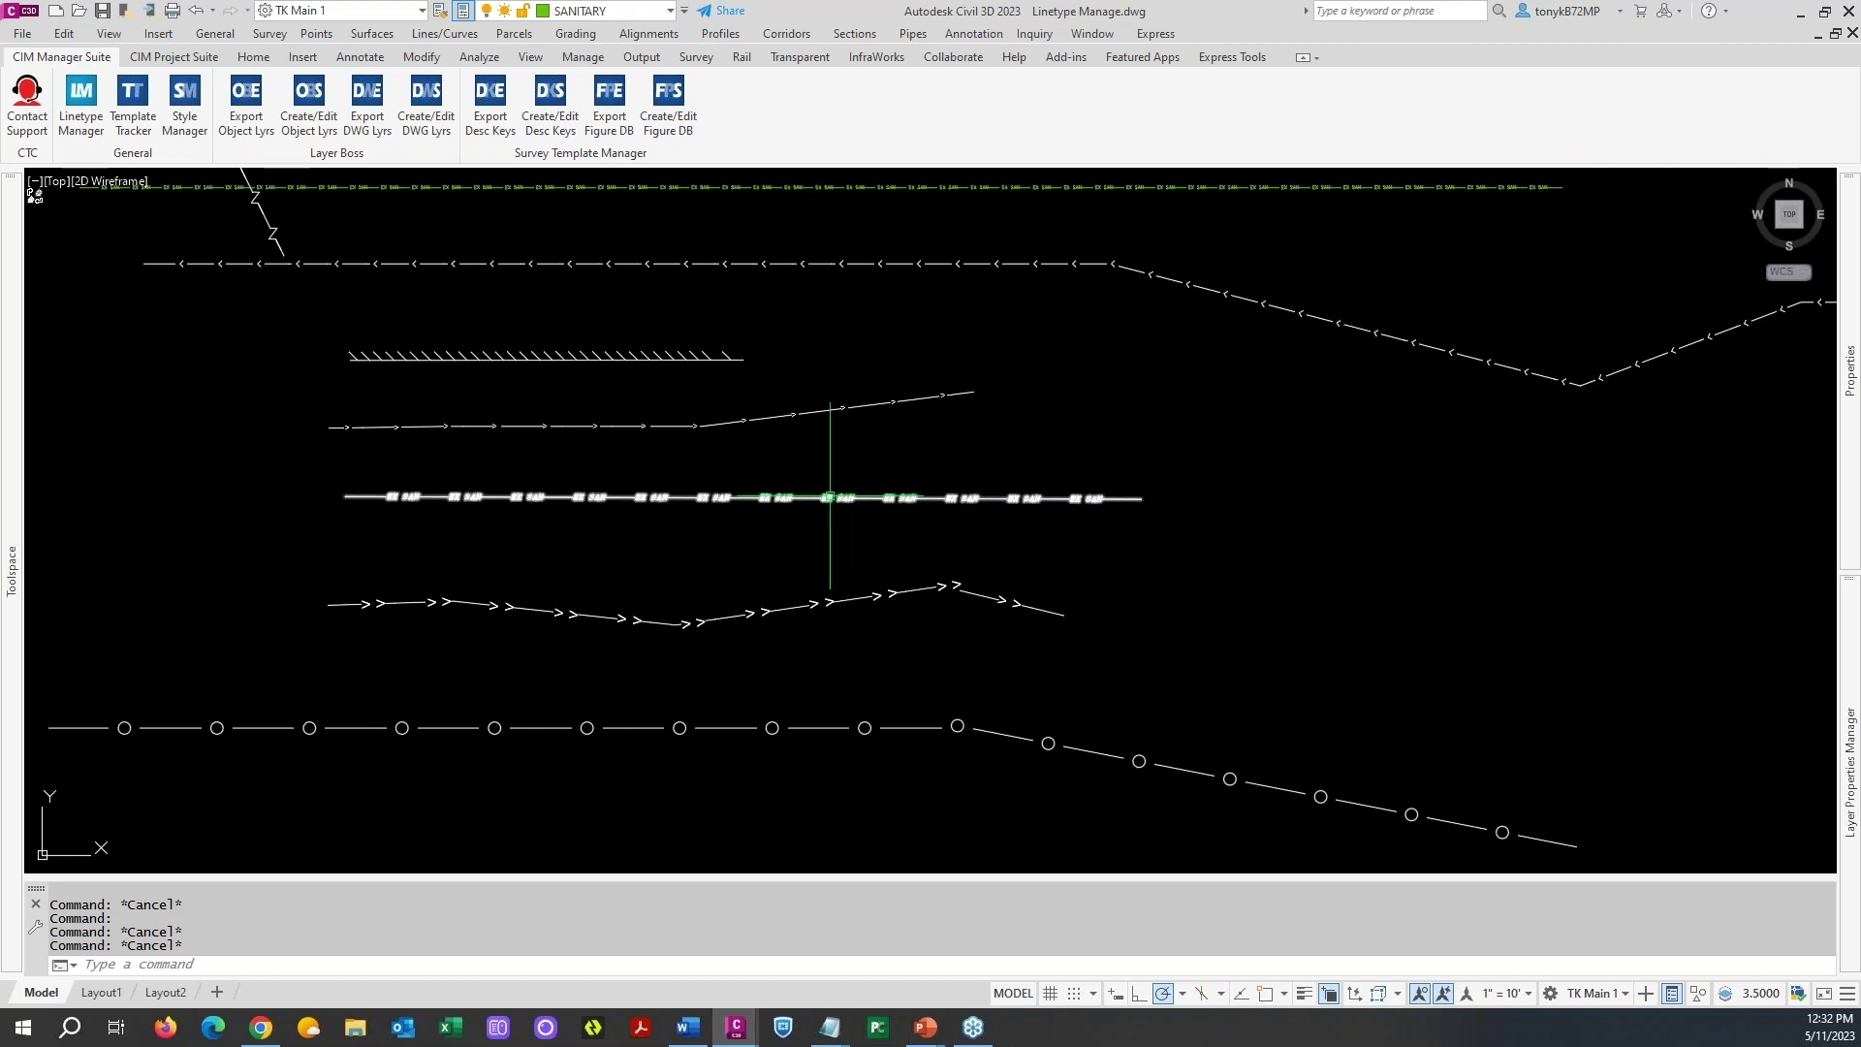
mouse_move(830, 498)
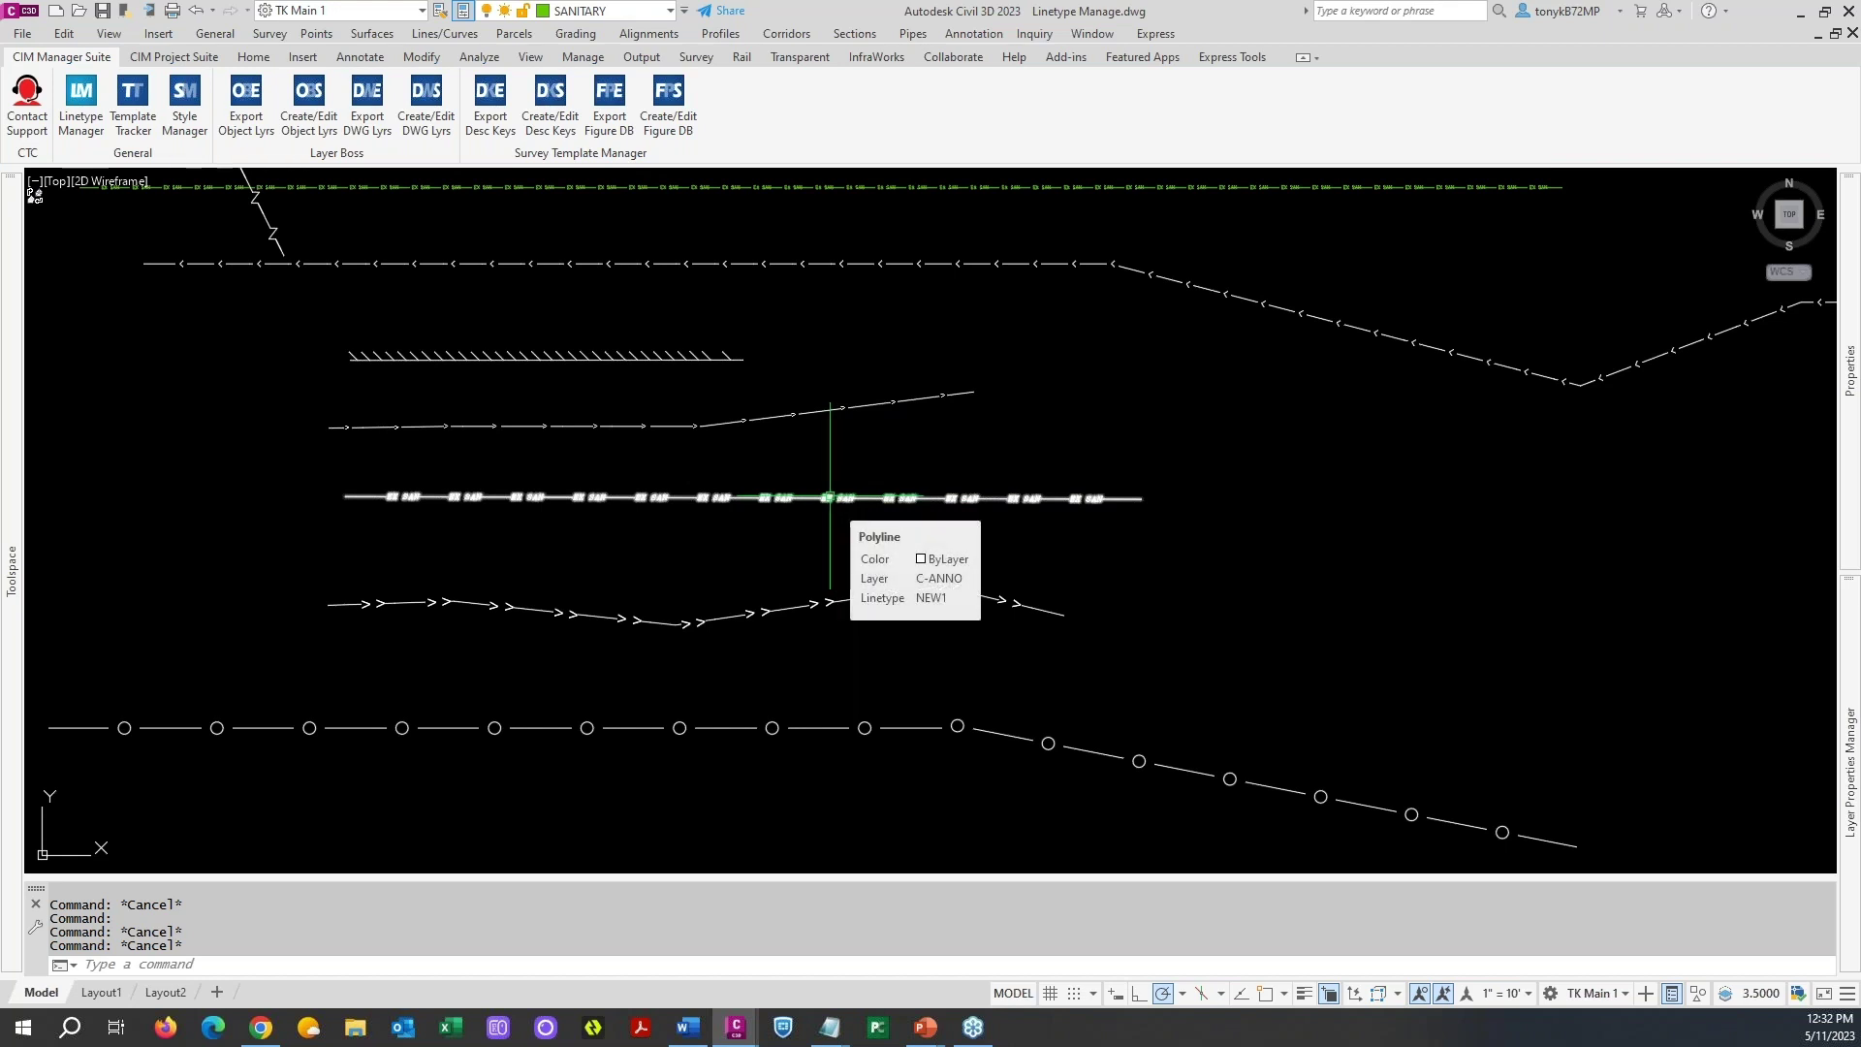
left_click(830, 498)
key("Escape")
key("Escape")
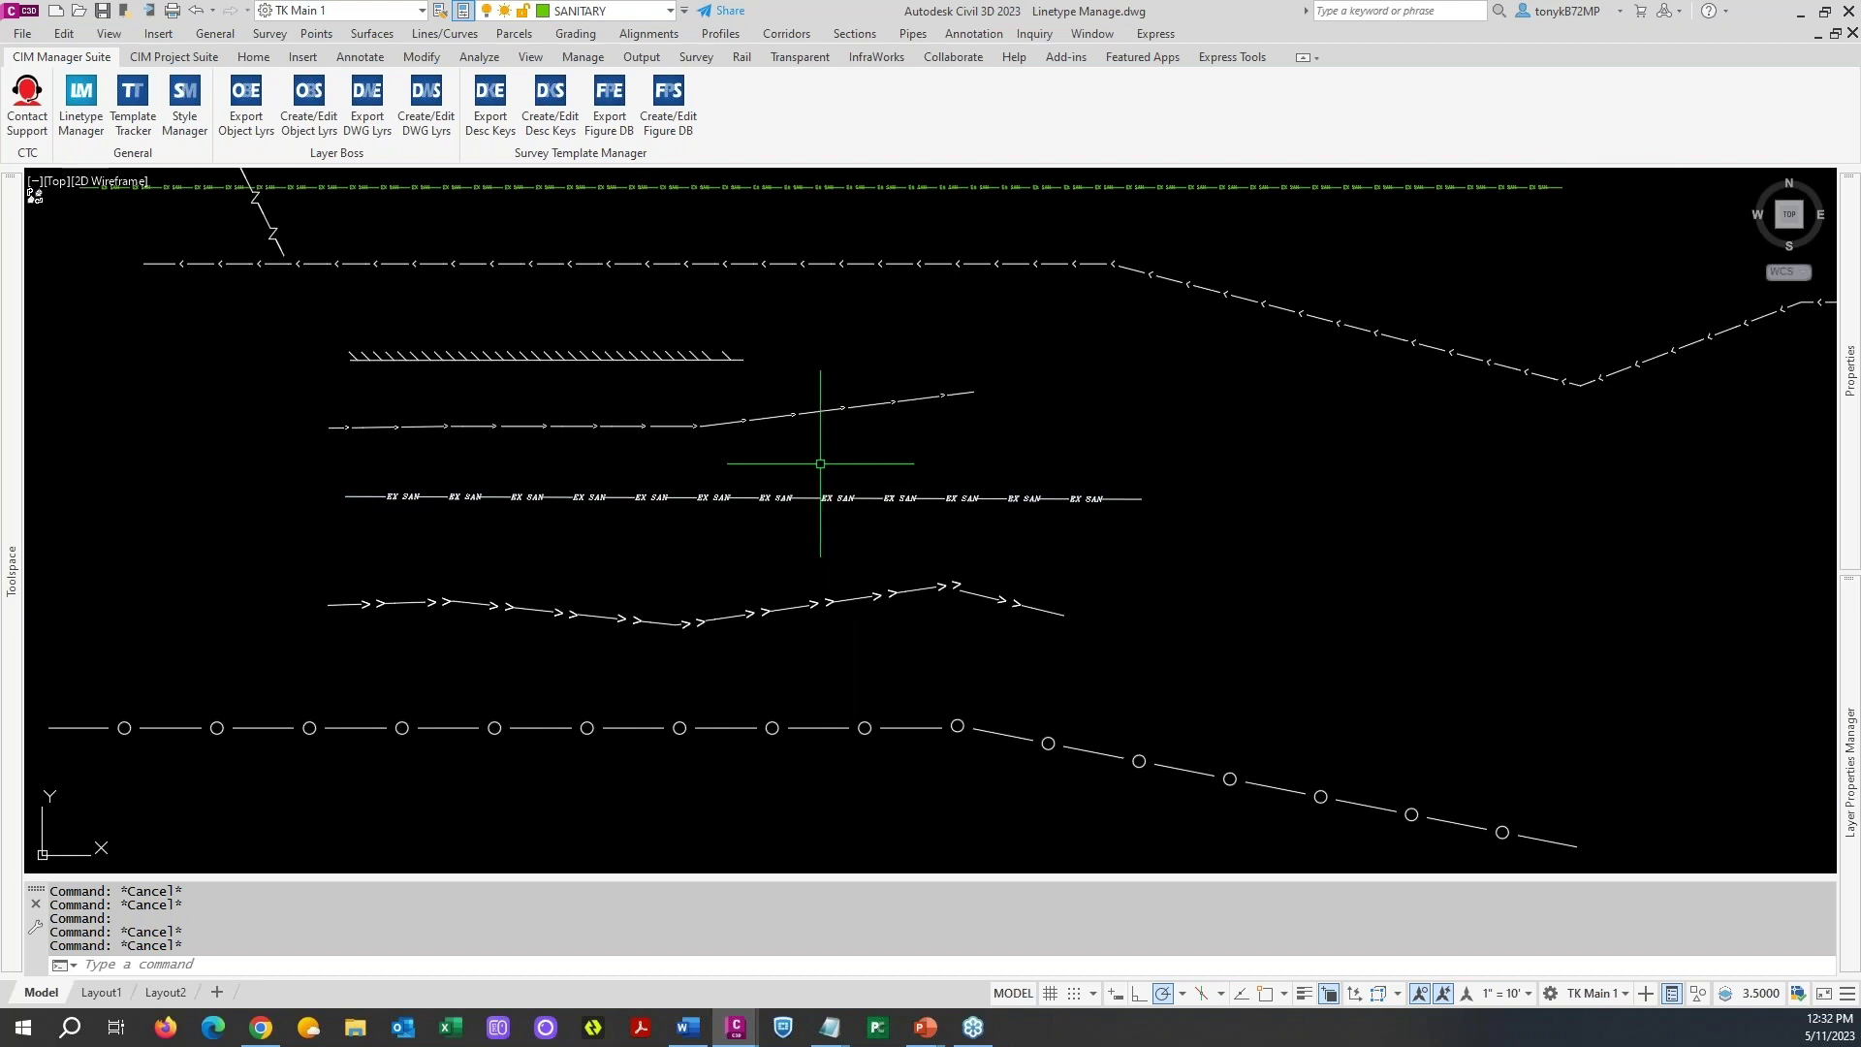
scroll(803, 472, "down", 2)
key("Escape")
scroll(802, 472, "up", 4)
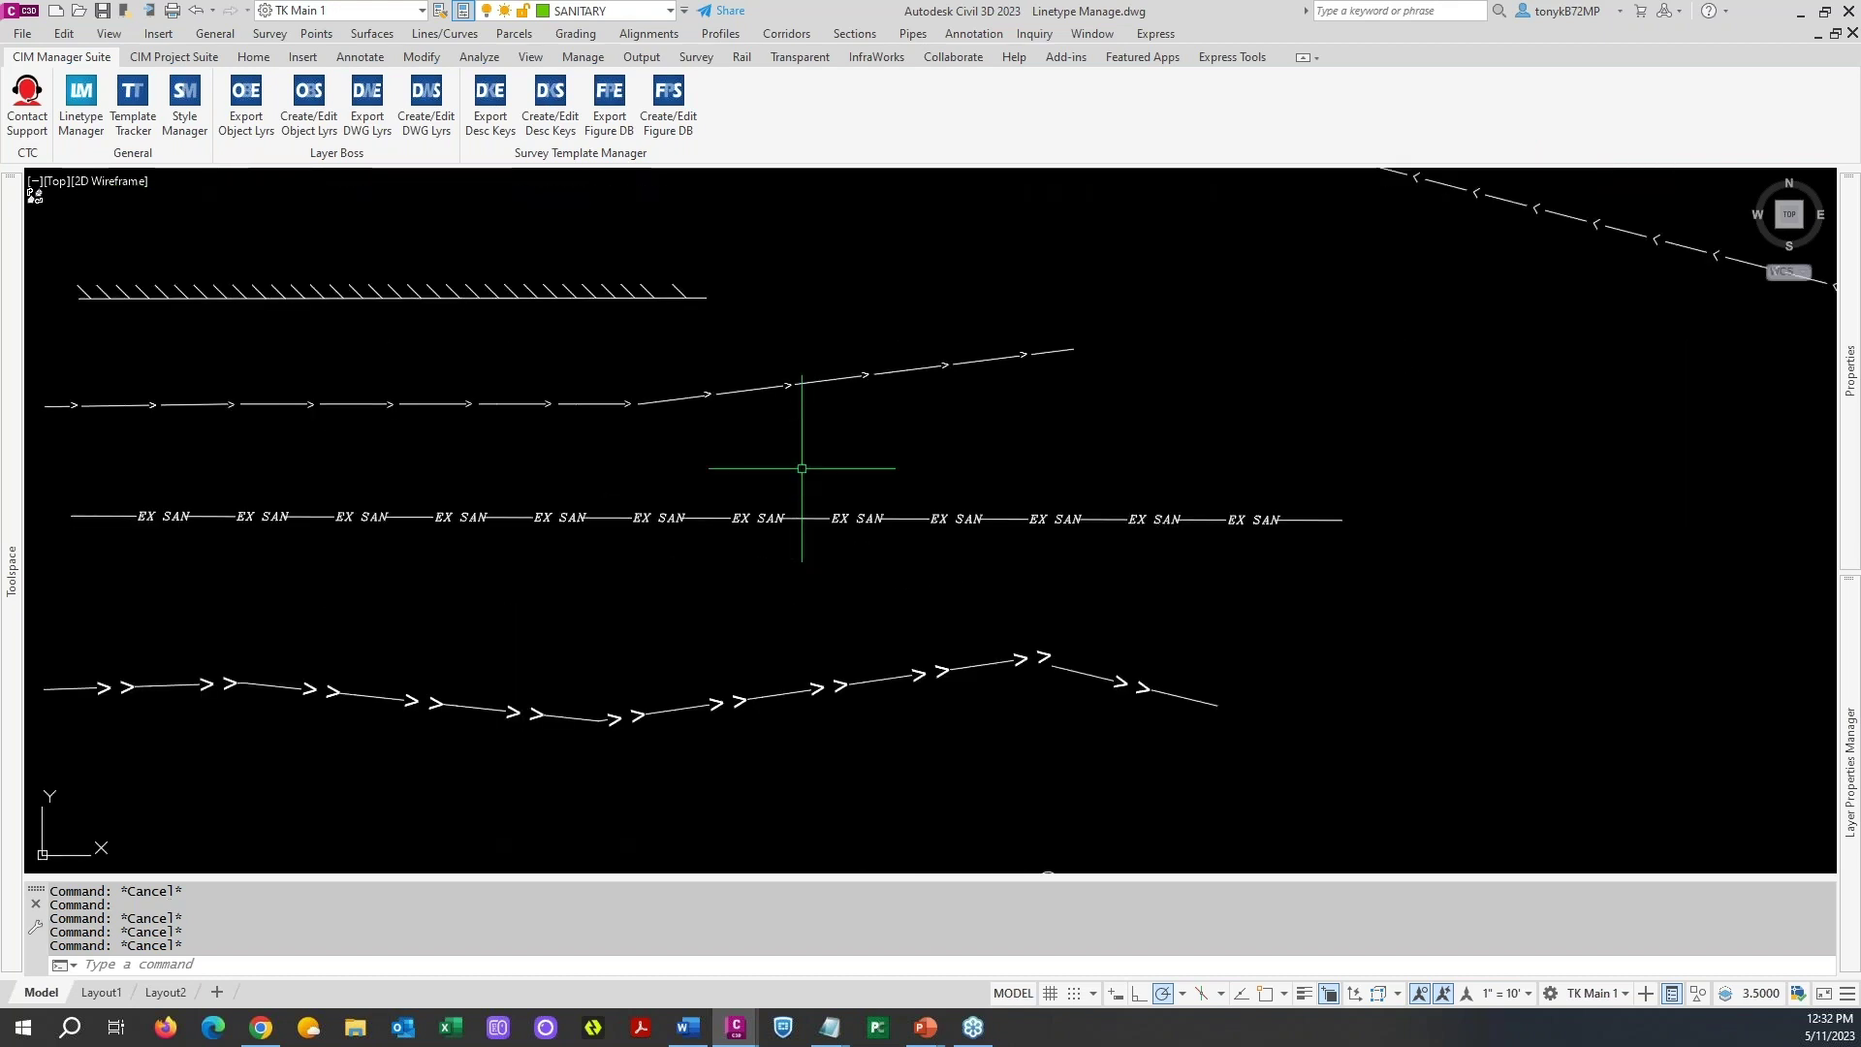
scroll(802, 468, "down", 2)
scroll(872, 446, "up", 6)
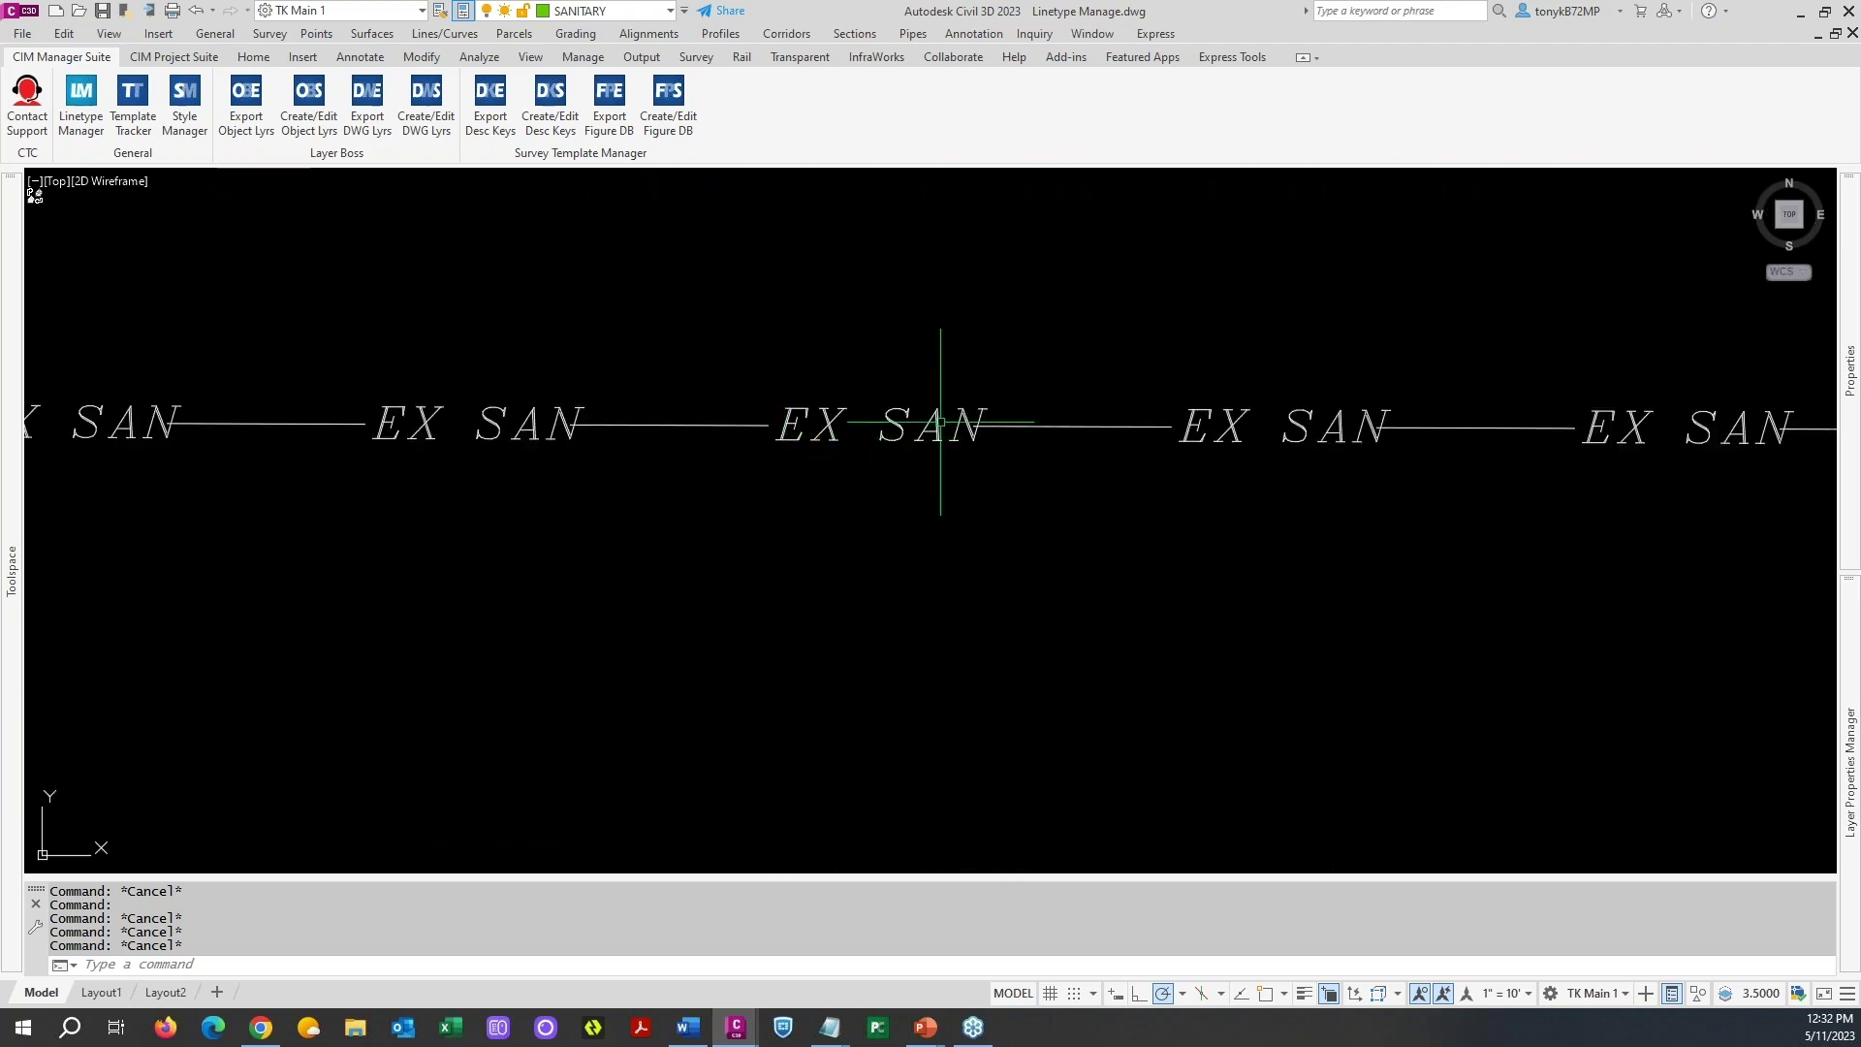
scroll(892, 444, "down", 6)
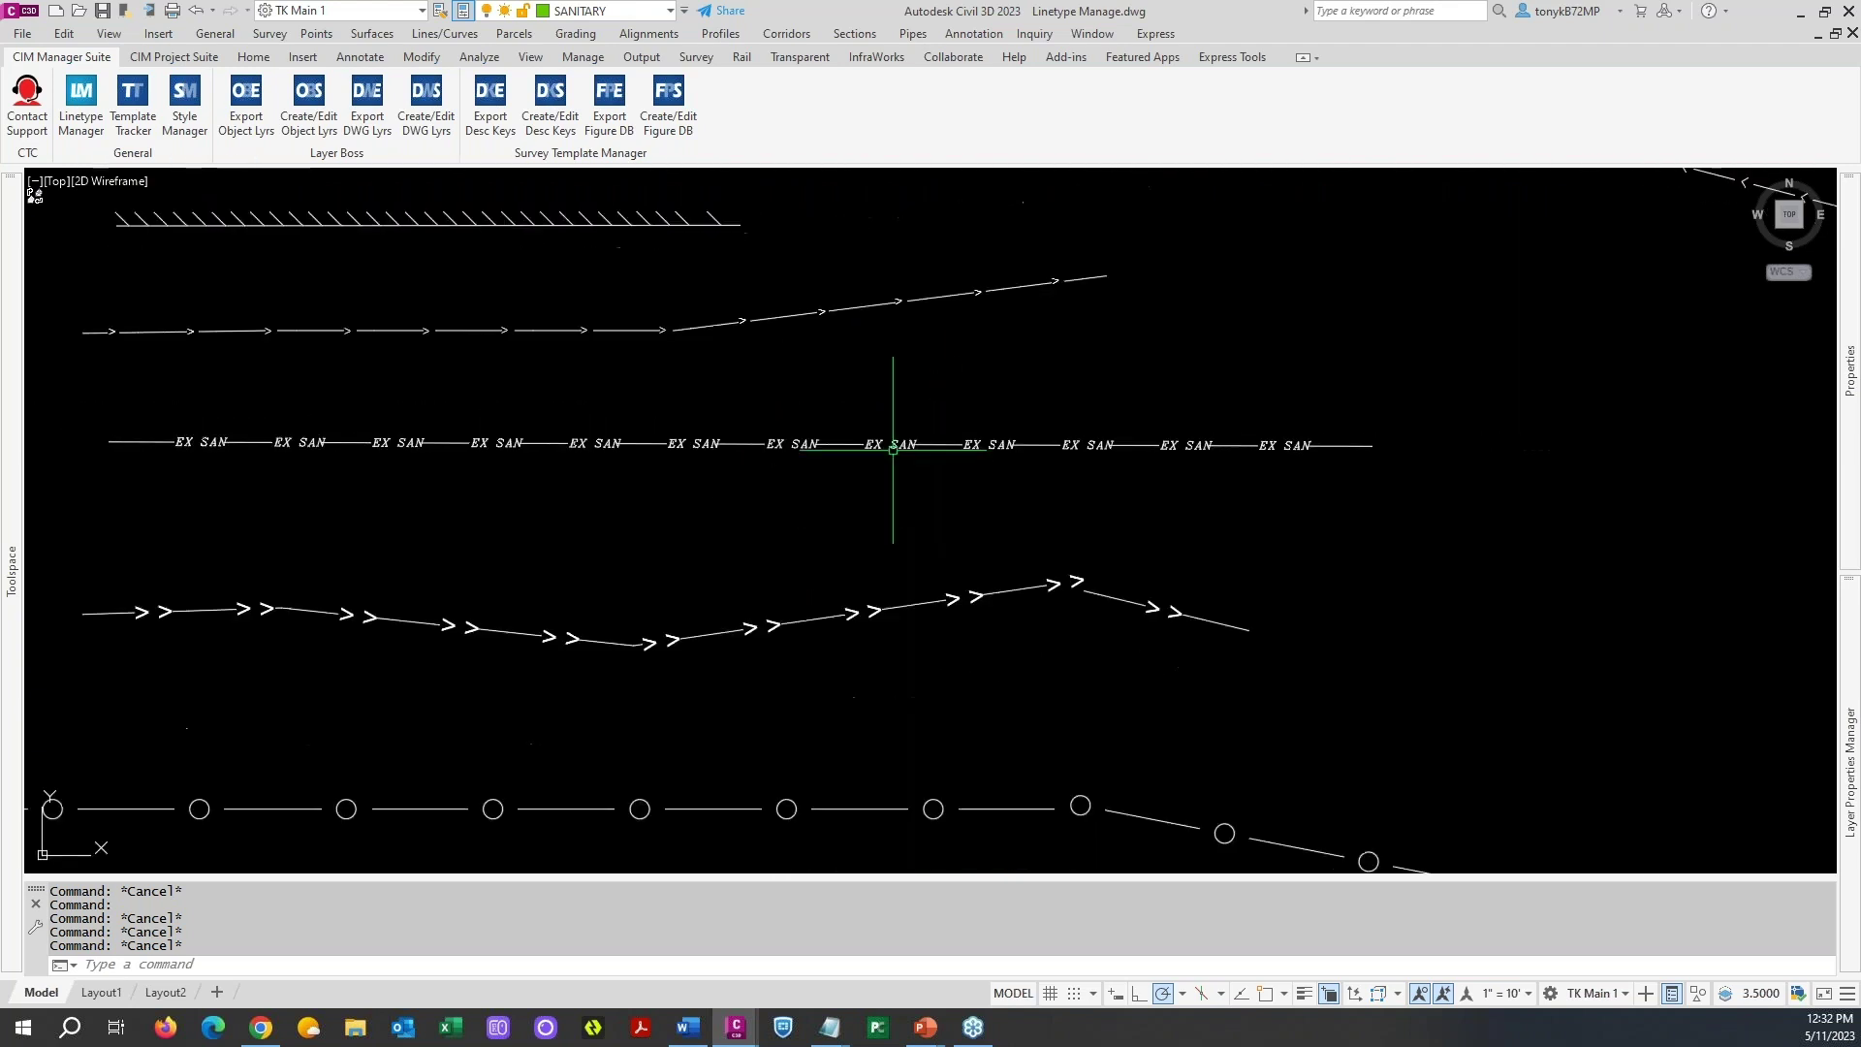
scroll(893, 447, "down", 2)
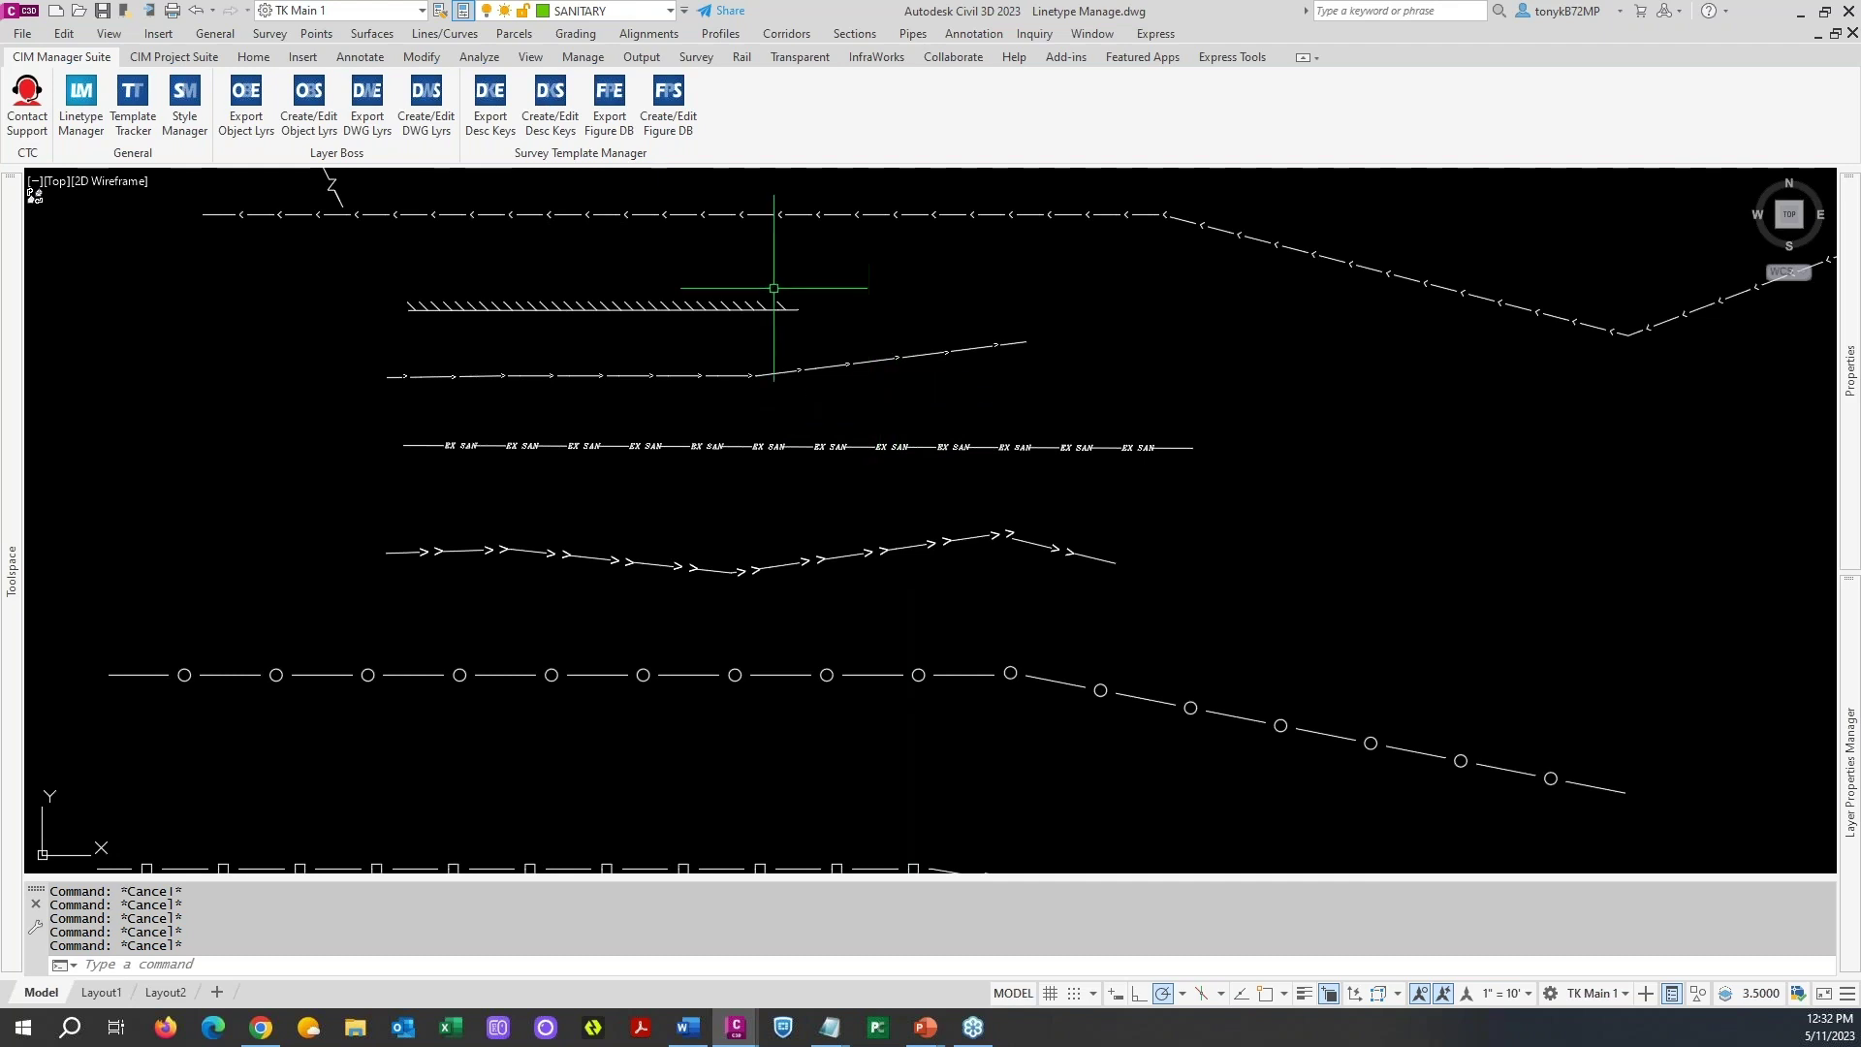
- Inspect the font settings of the style1 text style without changing them
left_click(359, 59)
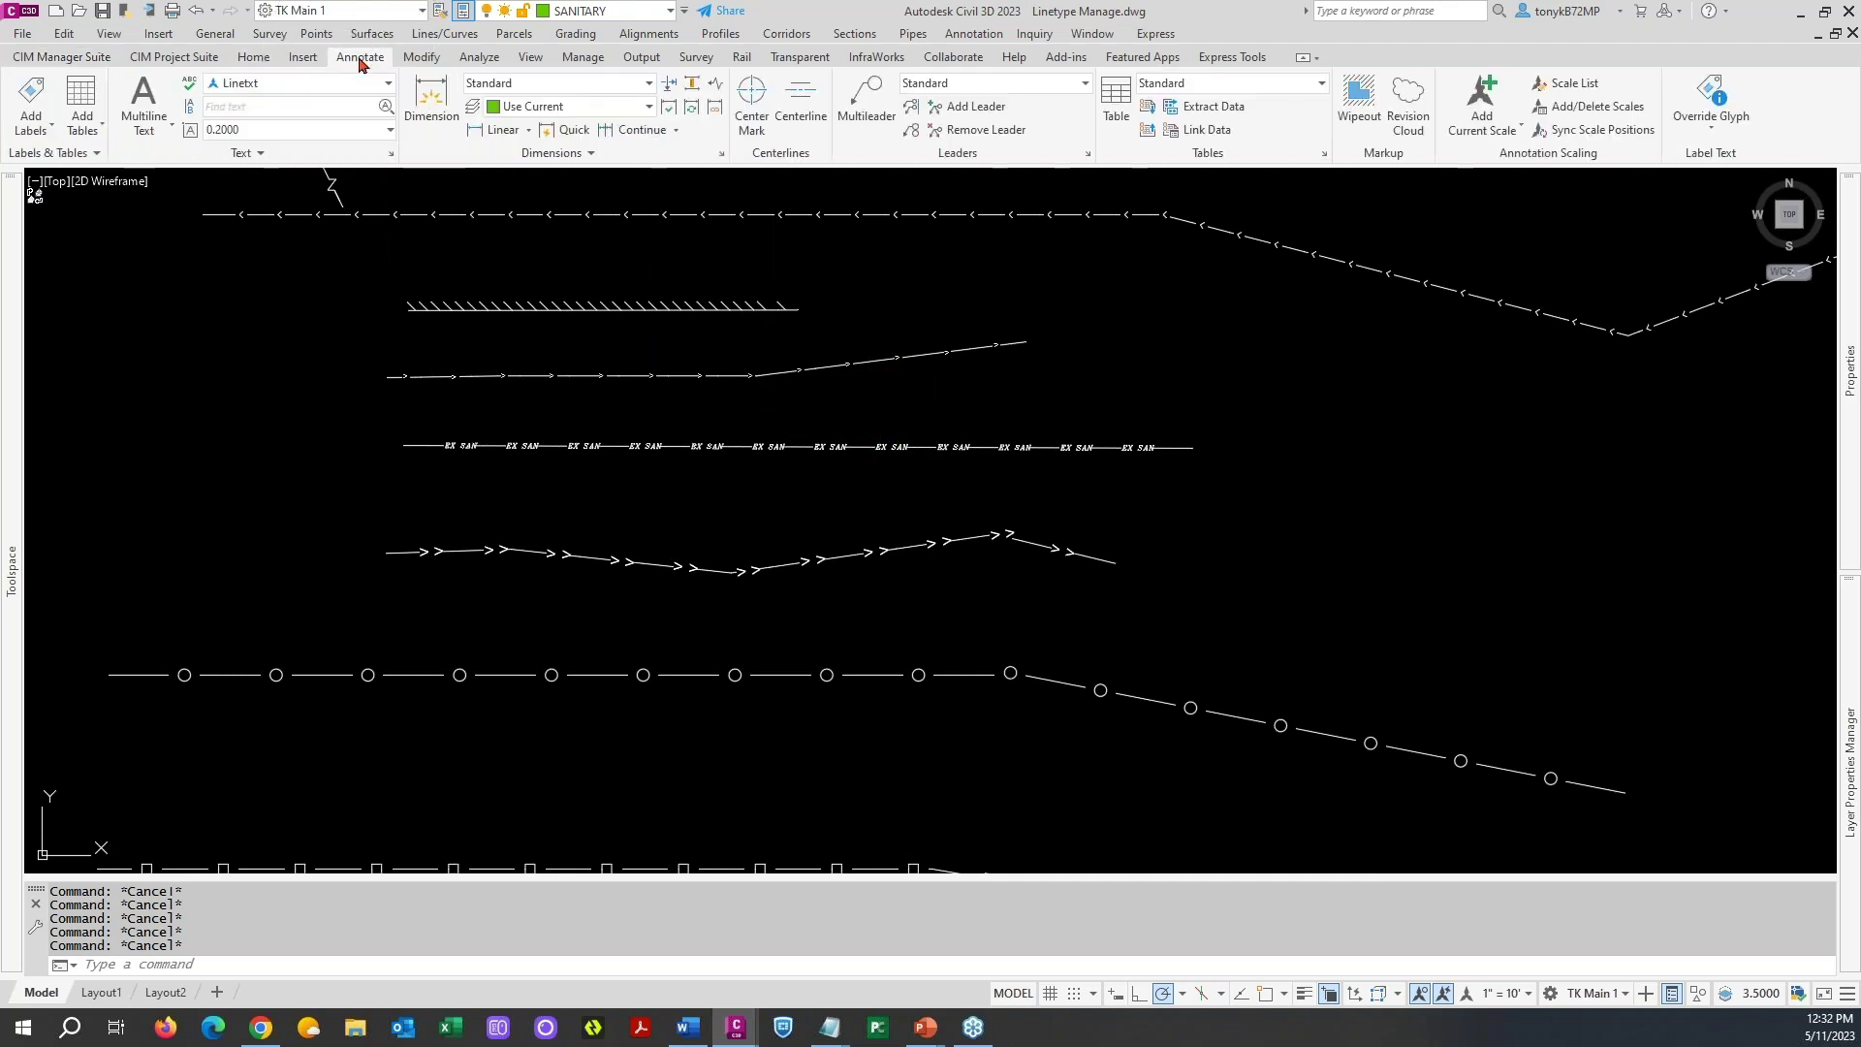
left_click(390, 154)
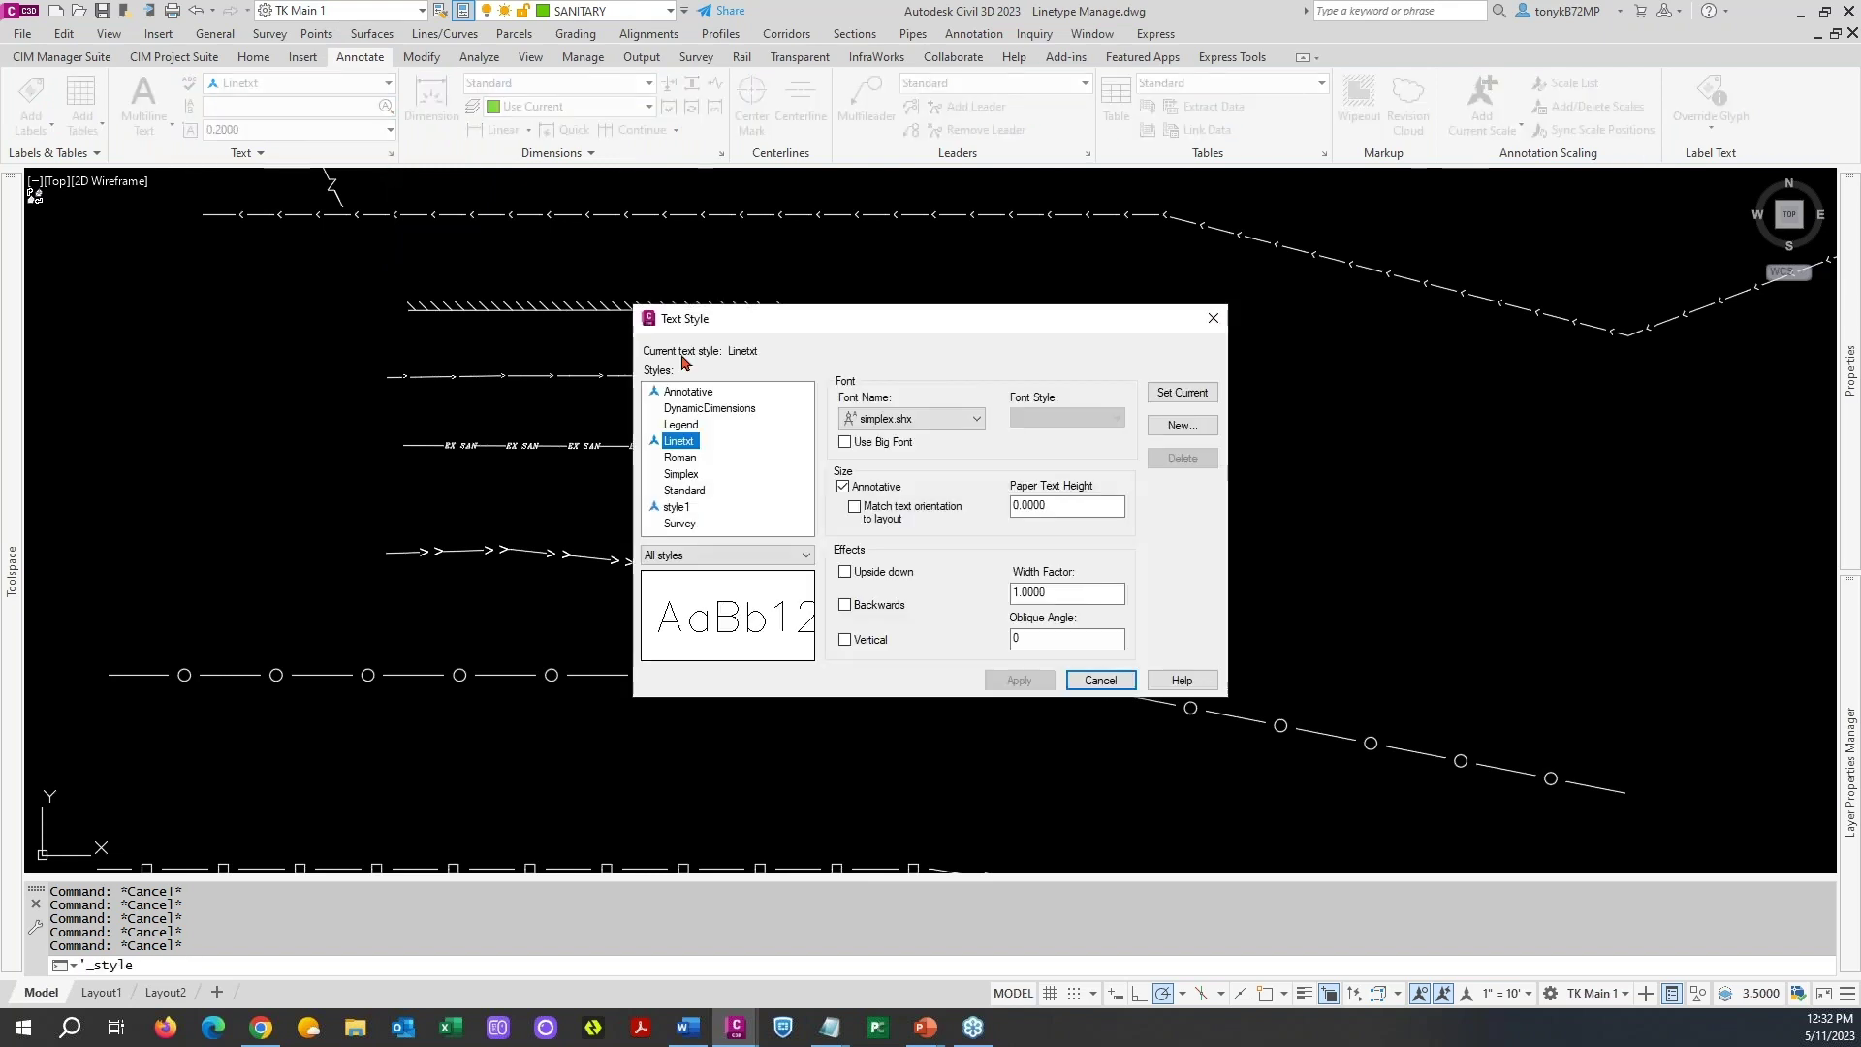
left_click(678, 507)
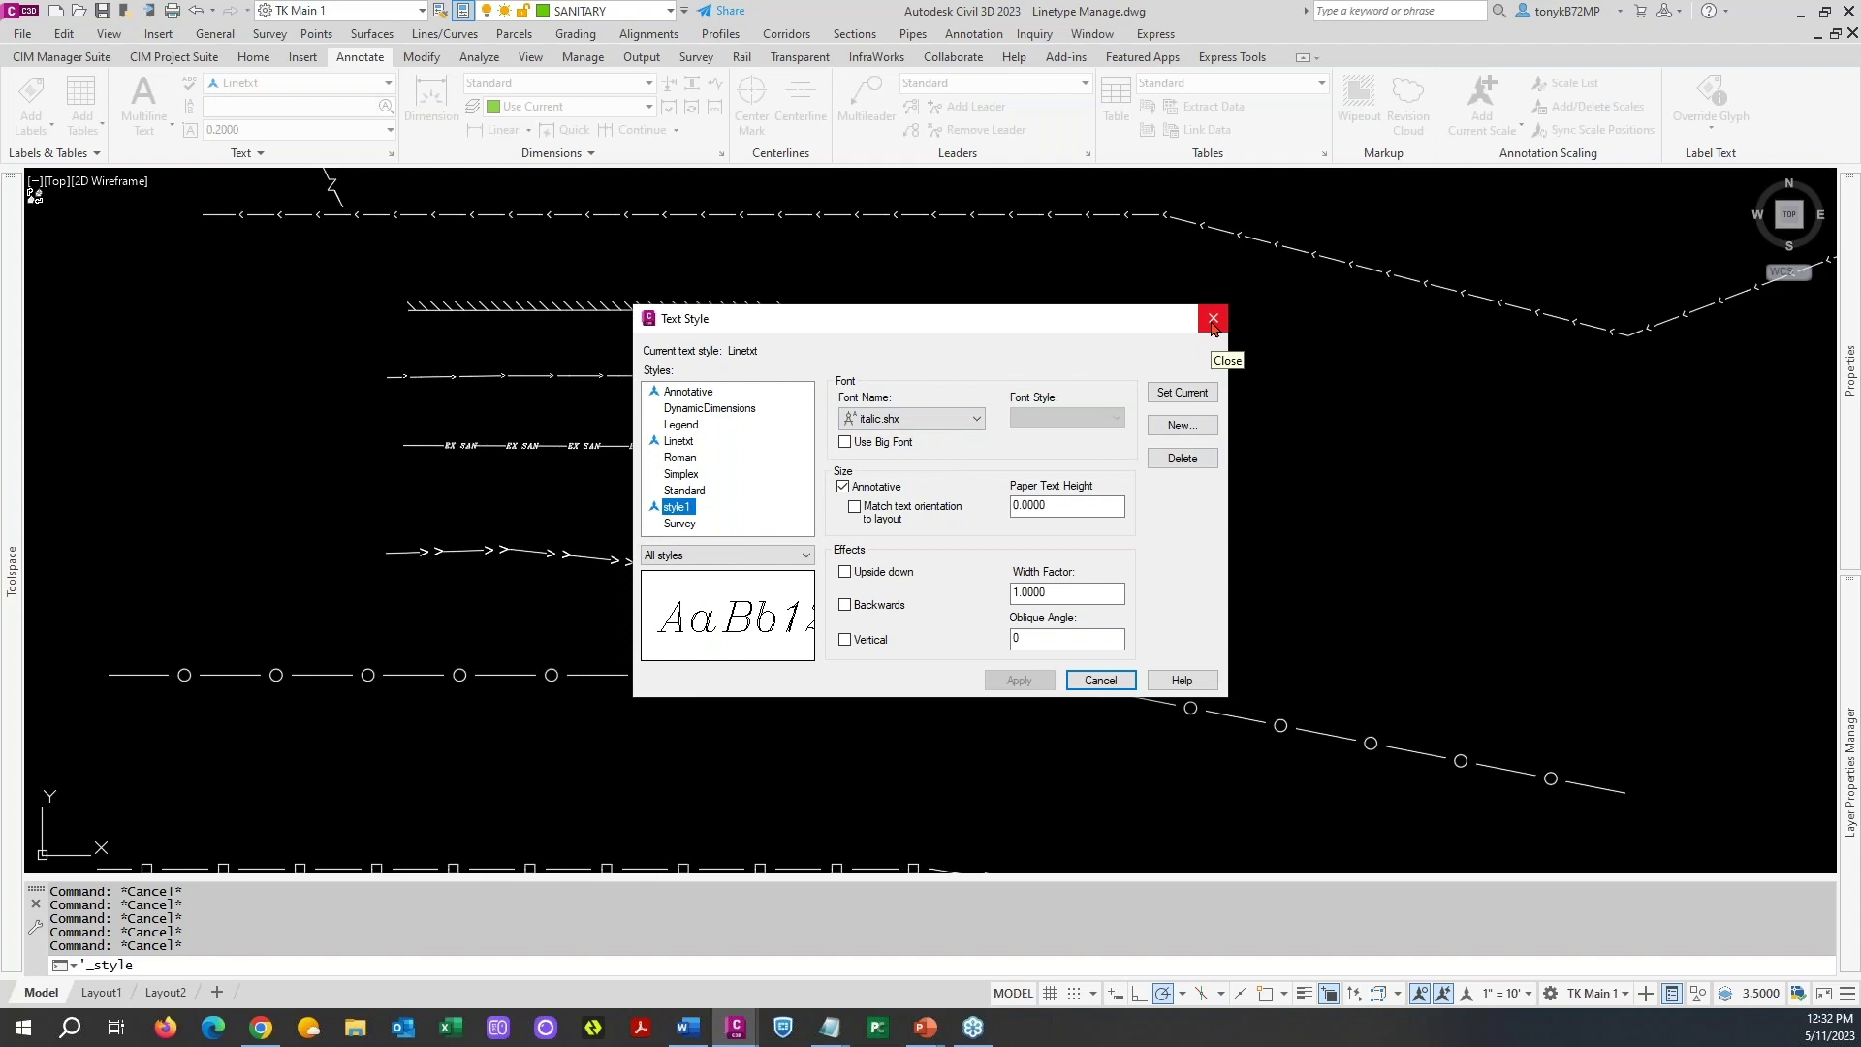
left_click(1212, 318)
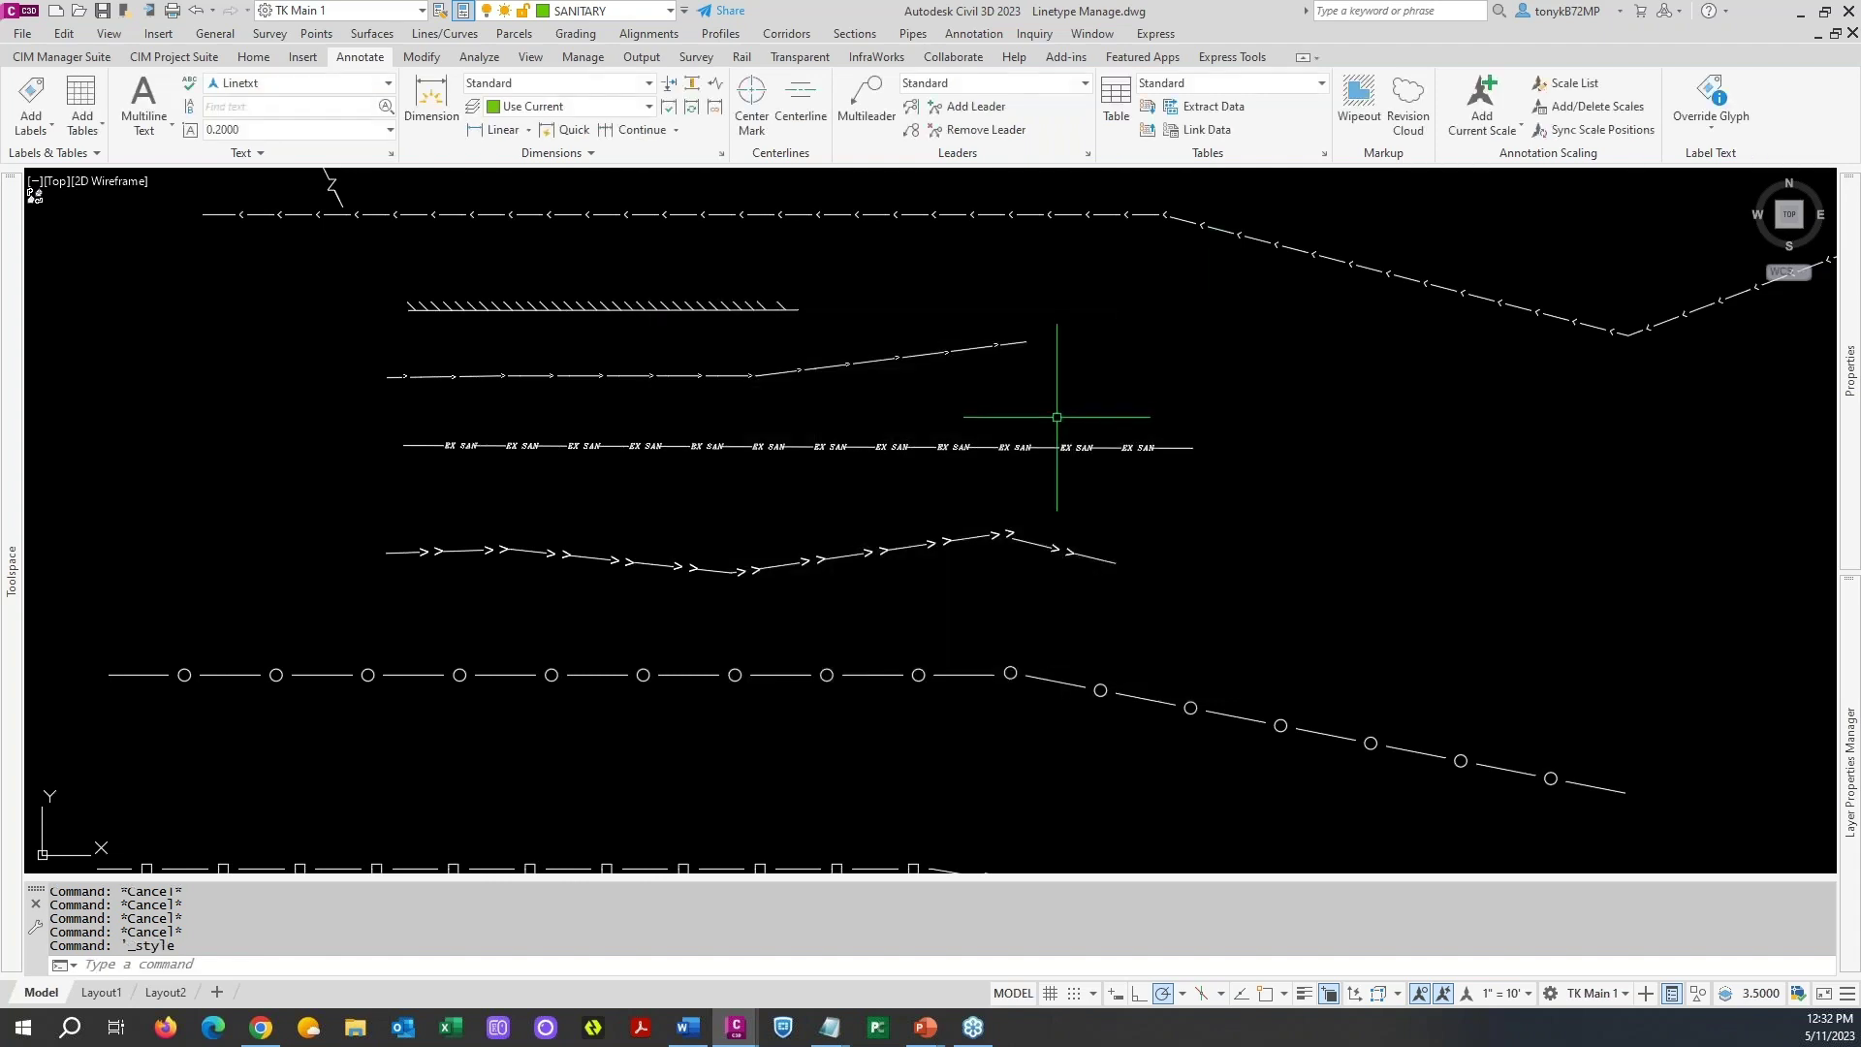
- Examine the rest of the sample linework, including the red OPL polyline and the lines around it
scroll(1056, 417, "down", 2)
scroll(959, 669, "down", 3)
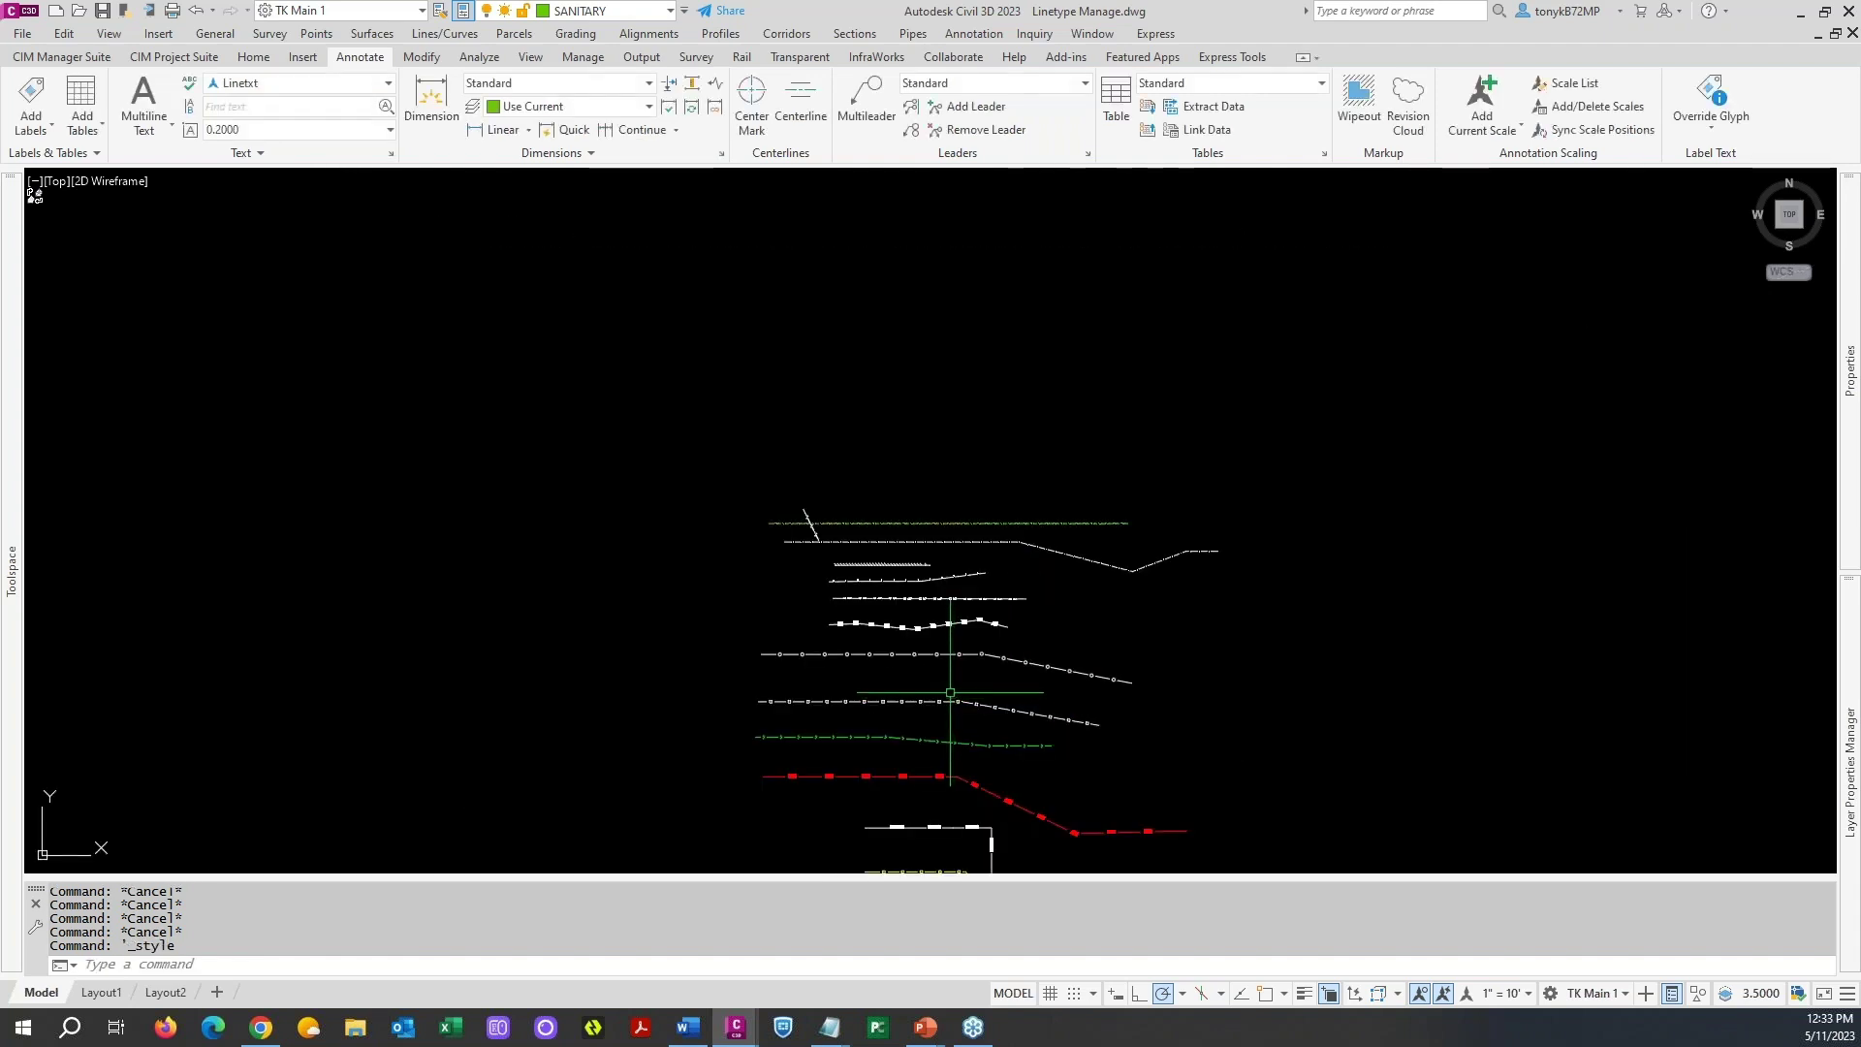
scroll(882, 582, "up", 5)
scroll(858, 494, "up", 5)
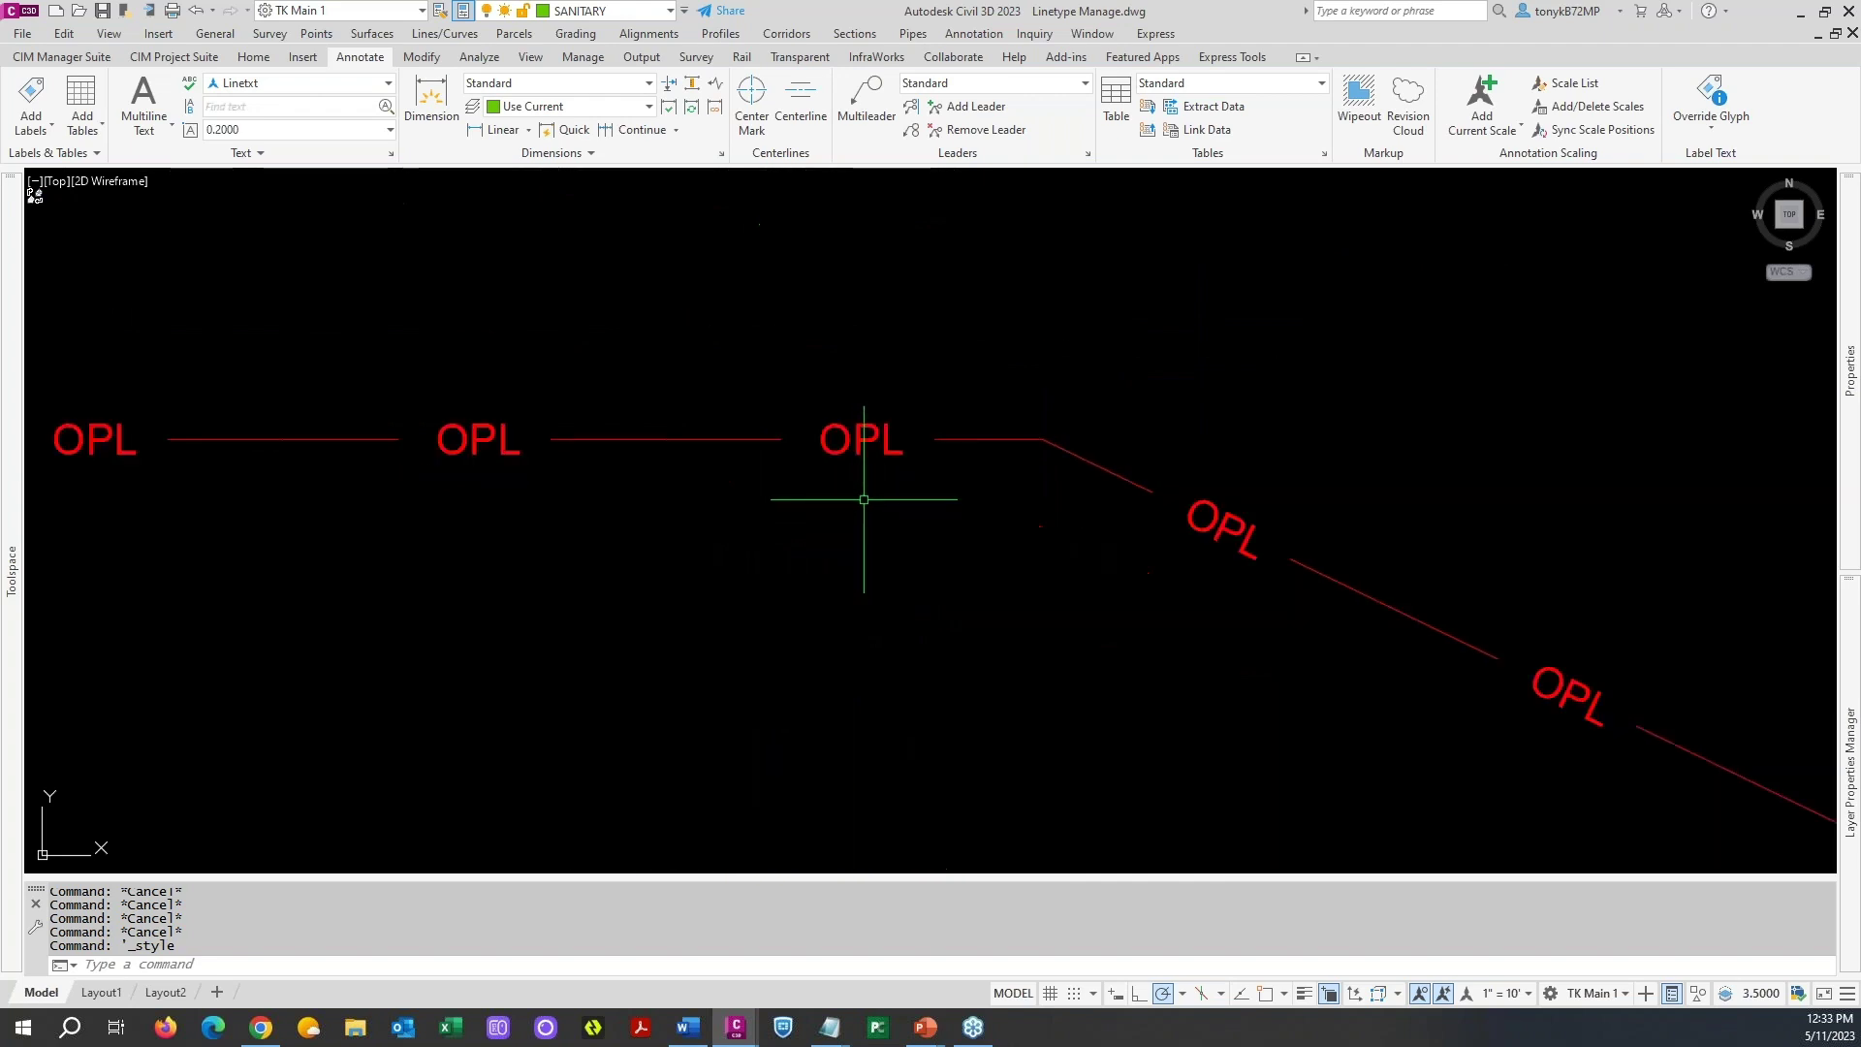
scroll(863, 500, "down", 8)
scroll(863, 568, "up", 5)
scroll(862, 557, "down", 7)
scroll(863, 532, "up", 4)
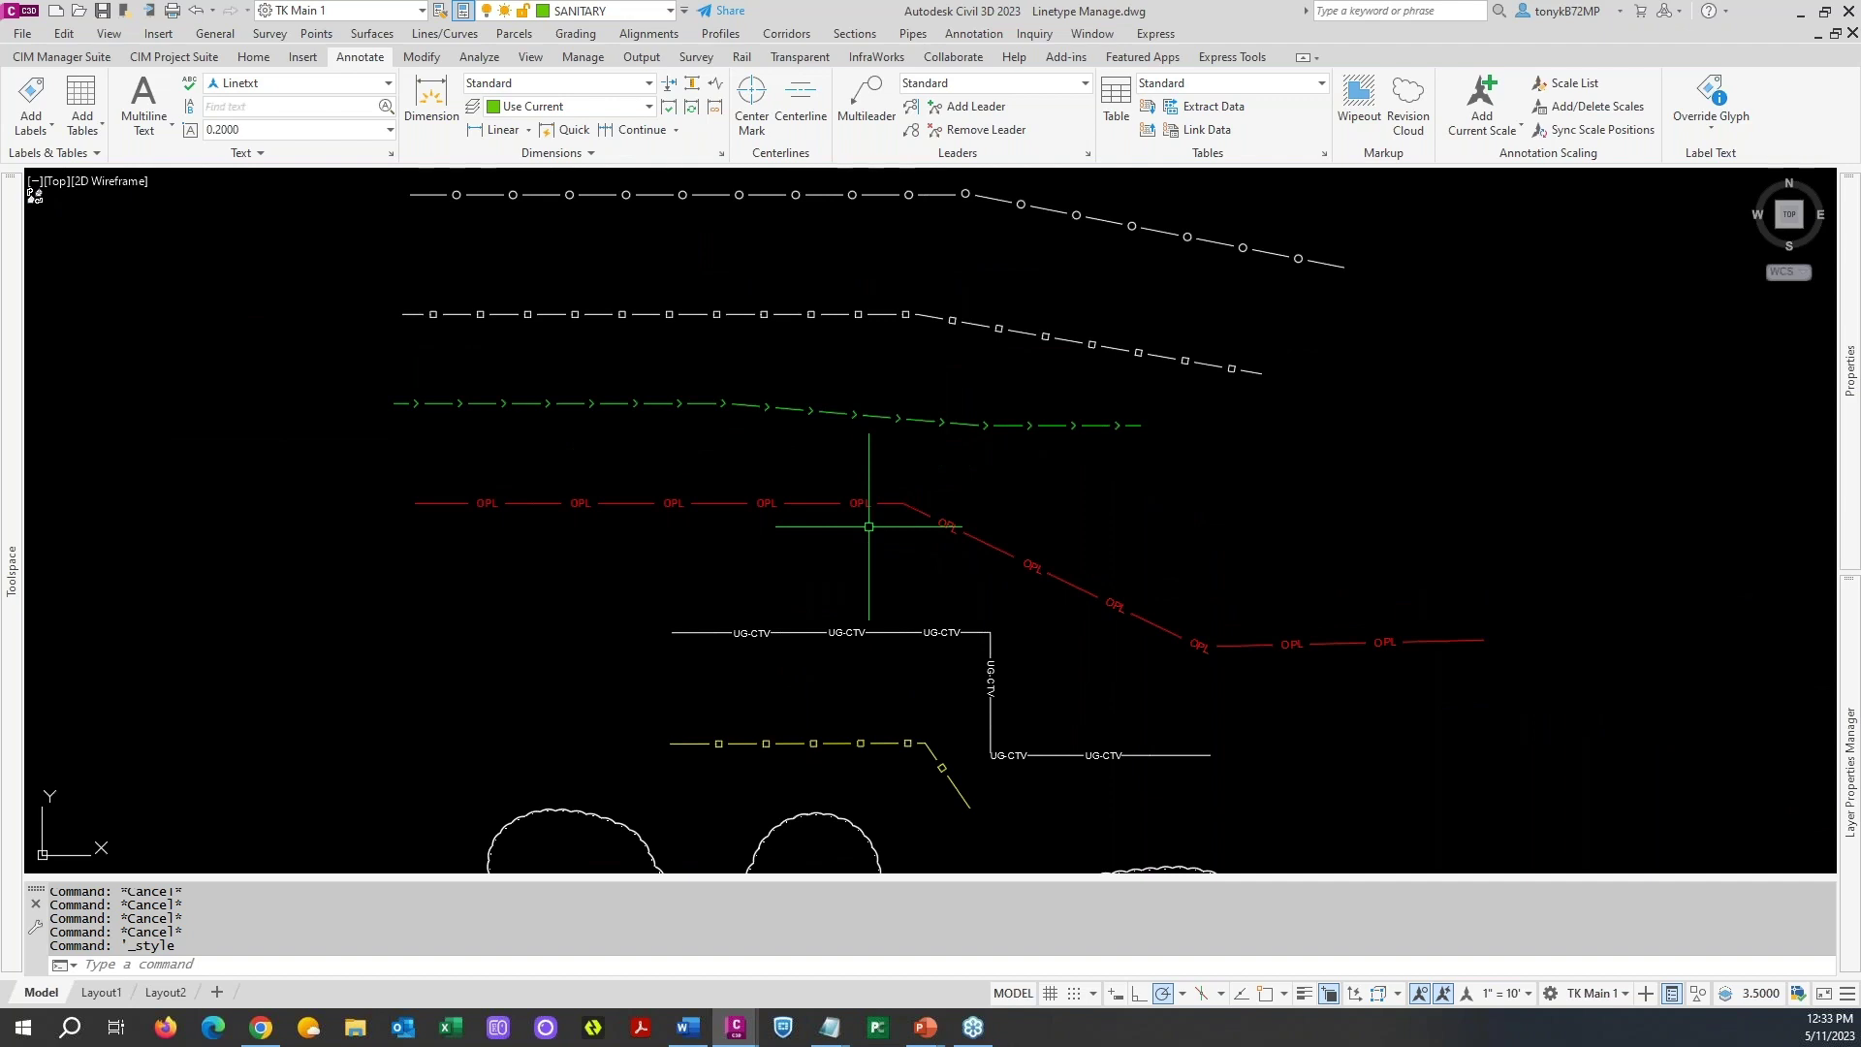
scroll(868, 526, "down", 4)
mouse_move(887, 517)
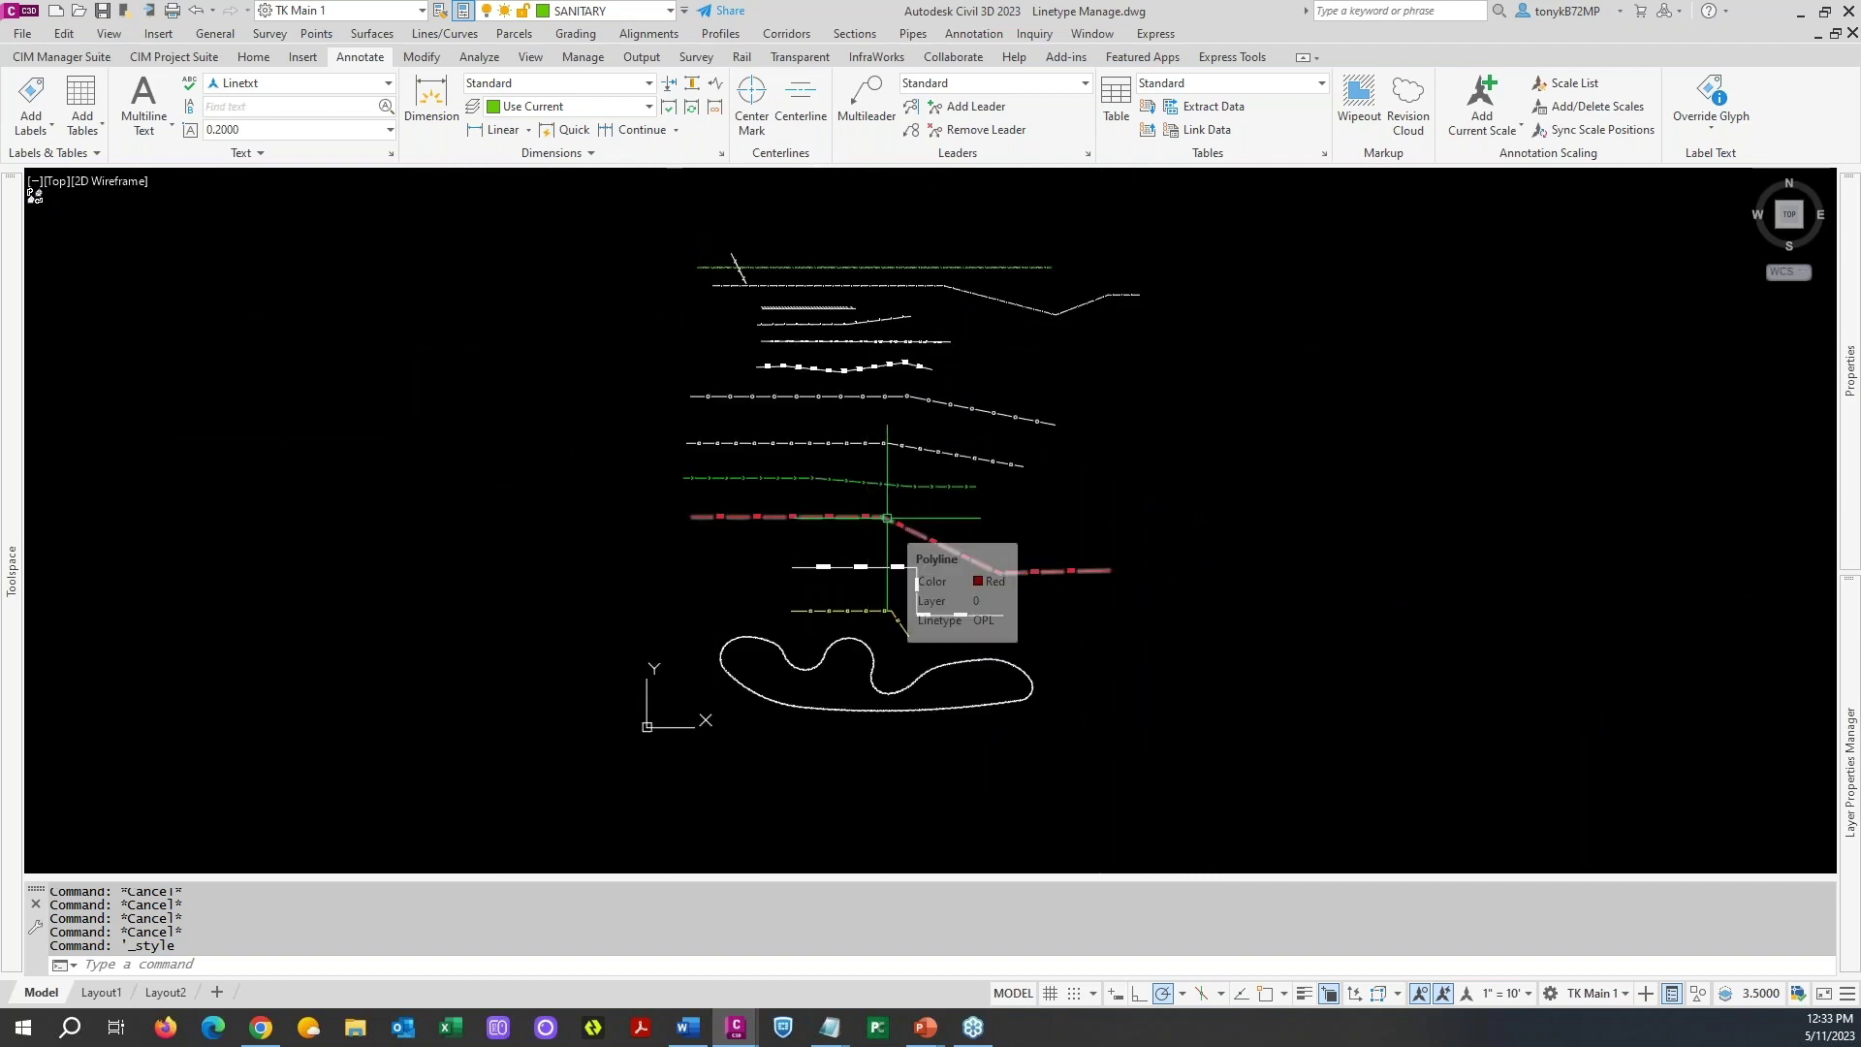
key("Escape")
scroll(882, 378, "up", 6)
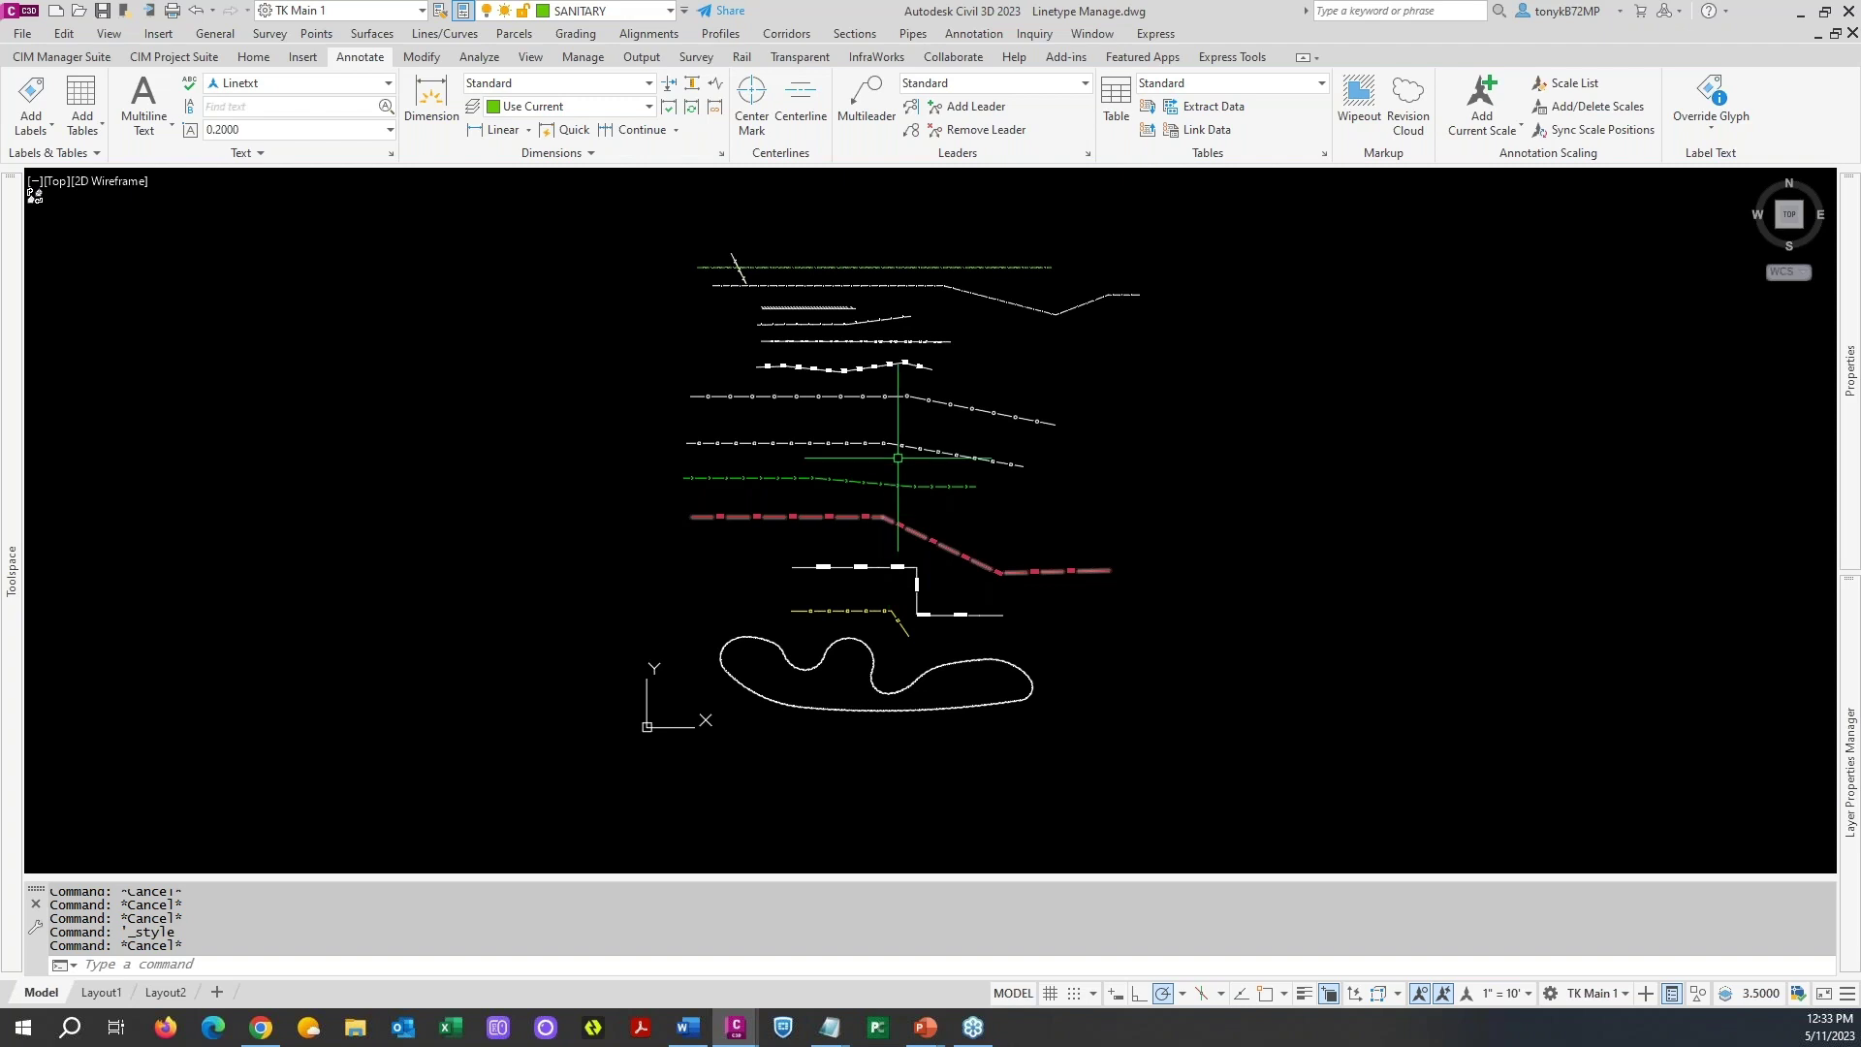
middle_click_drag(889, 373, 915, 510)
key("Escape")
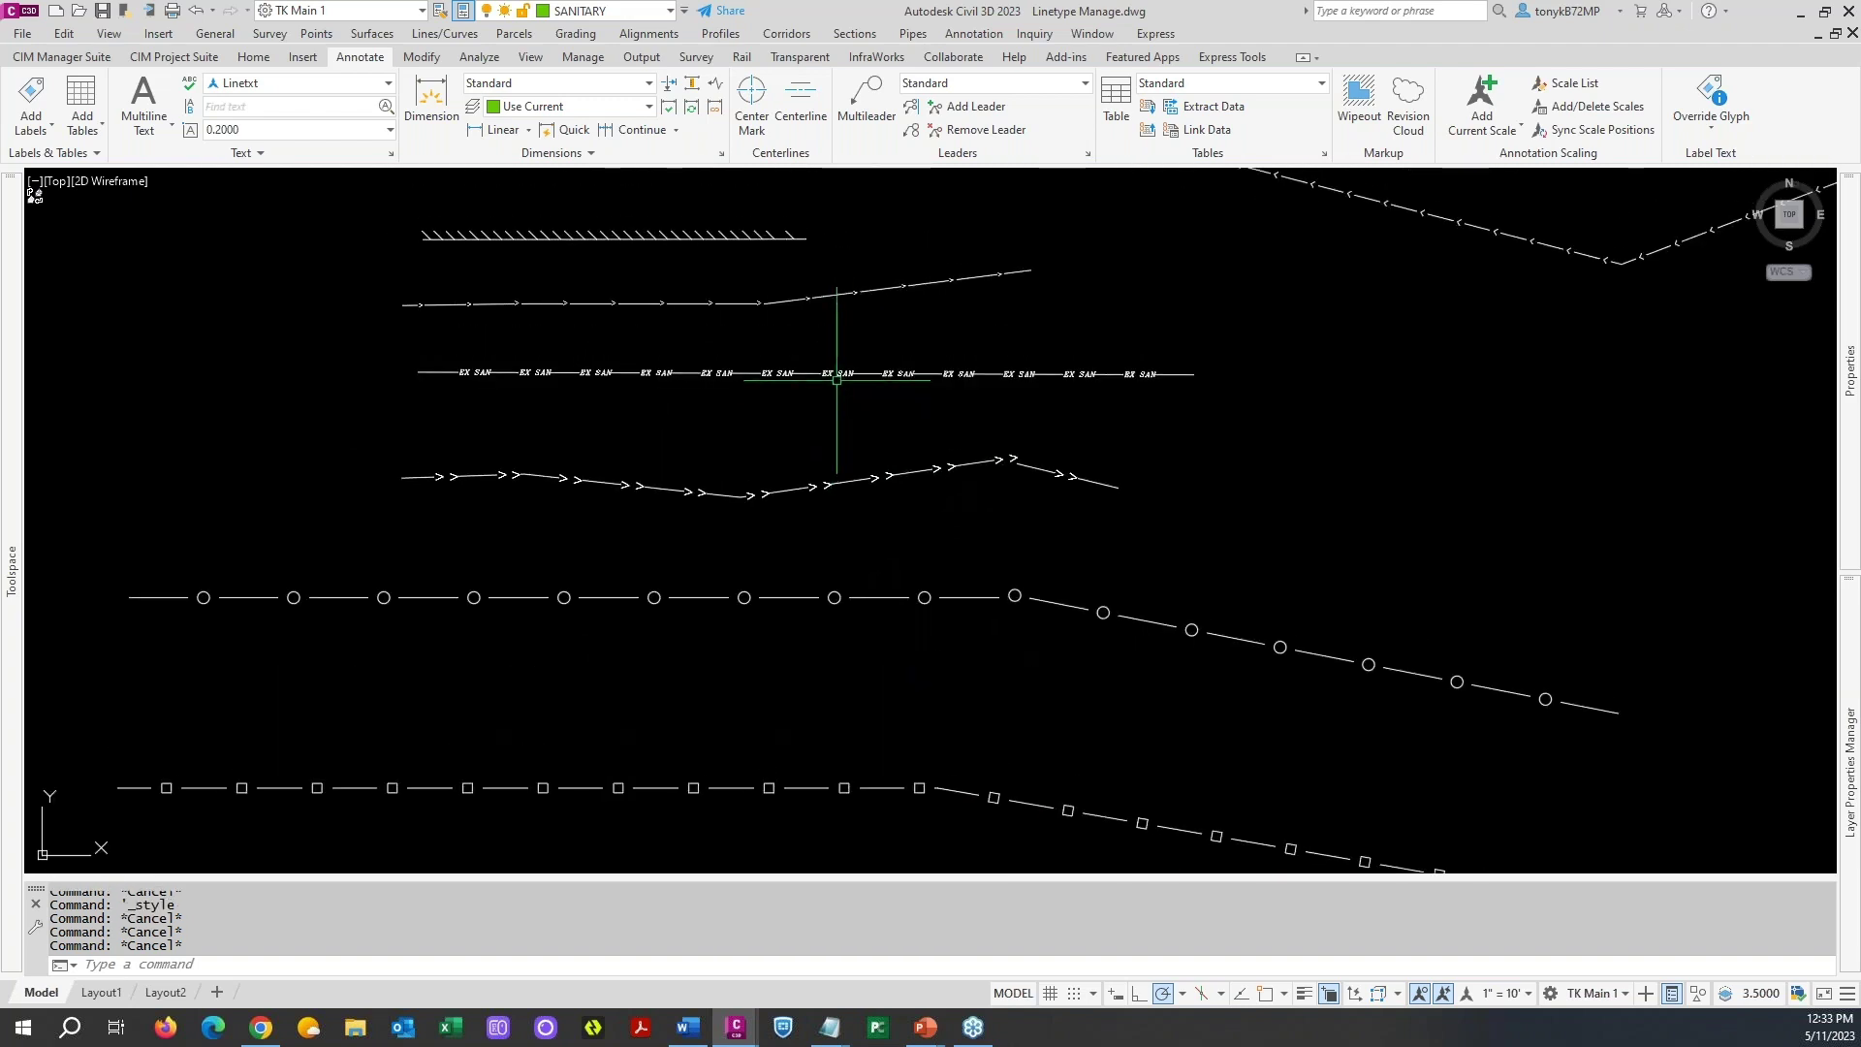
scroll(977, 498, "down", 4)
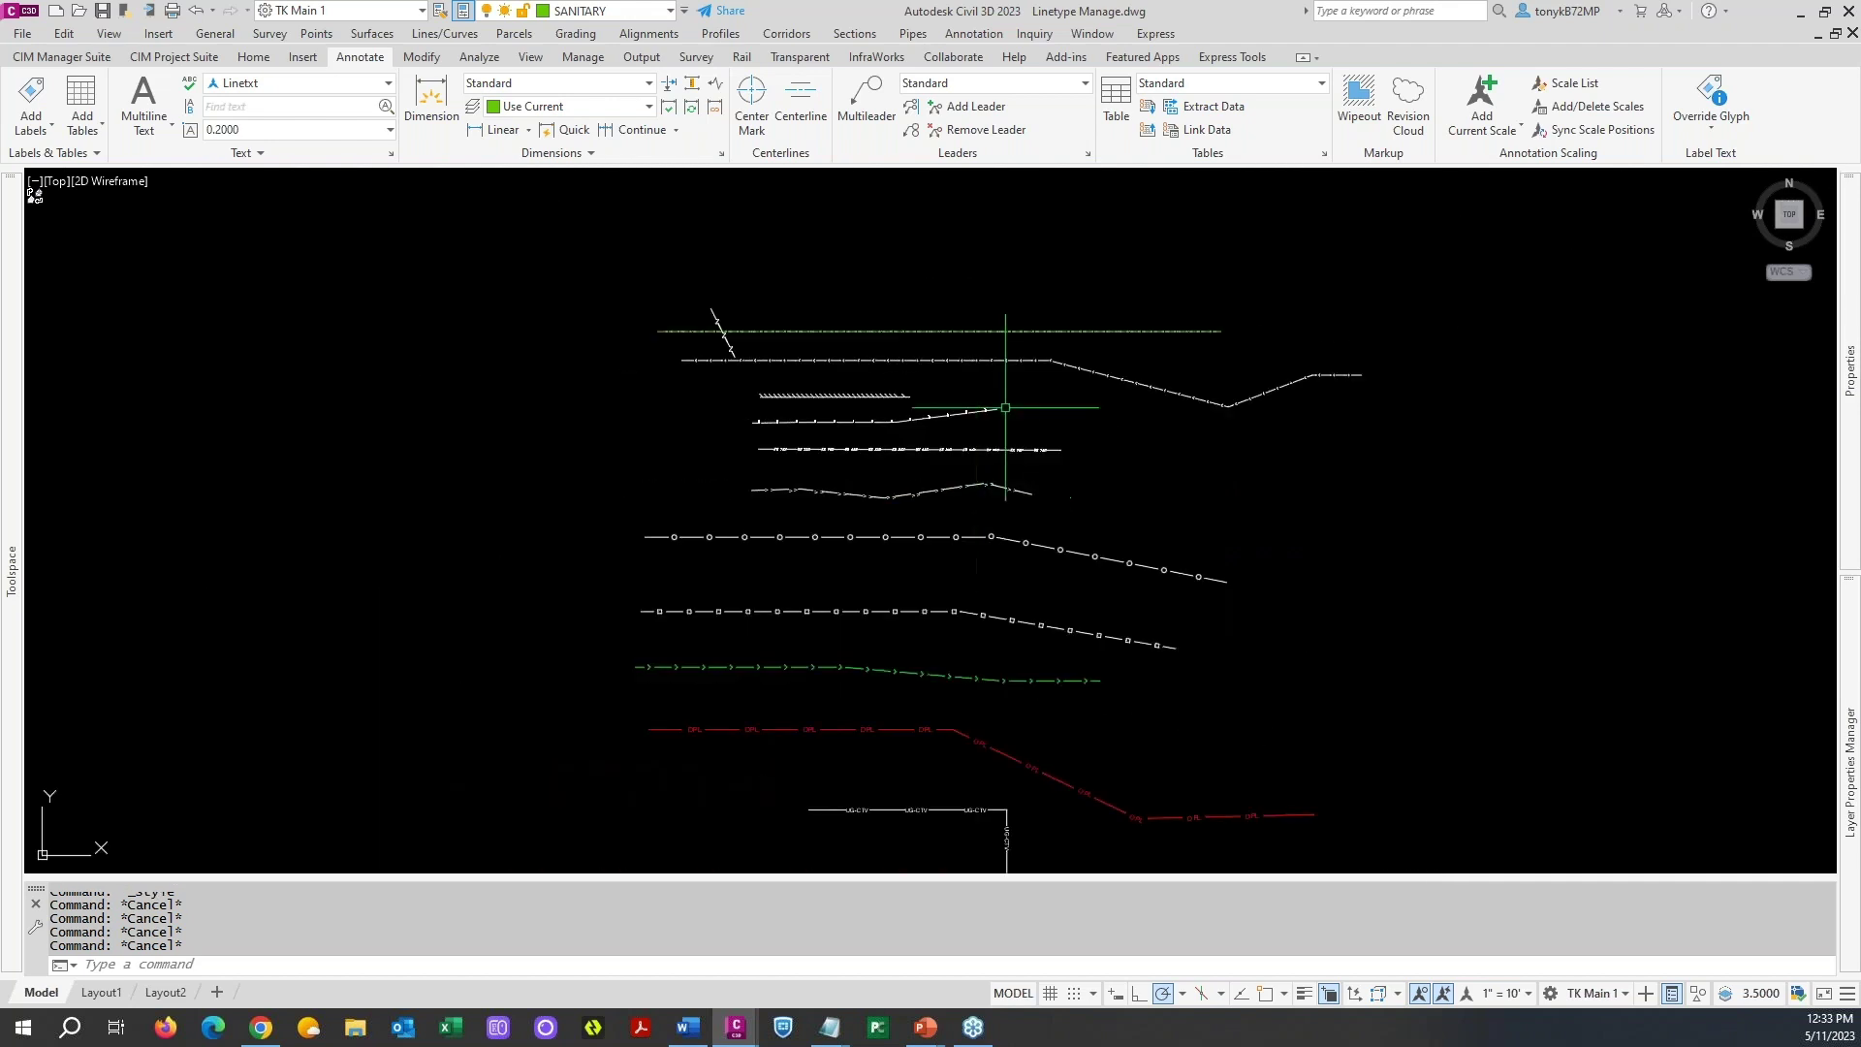
- Launch Linetype Manager, move its window clear of the linework and start a new empty linetype file
left_click(74, 61)
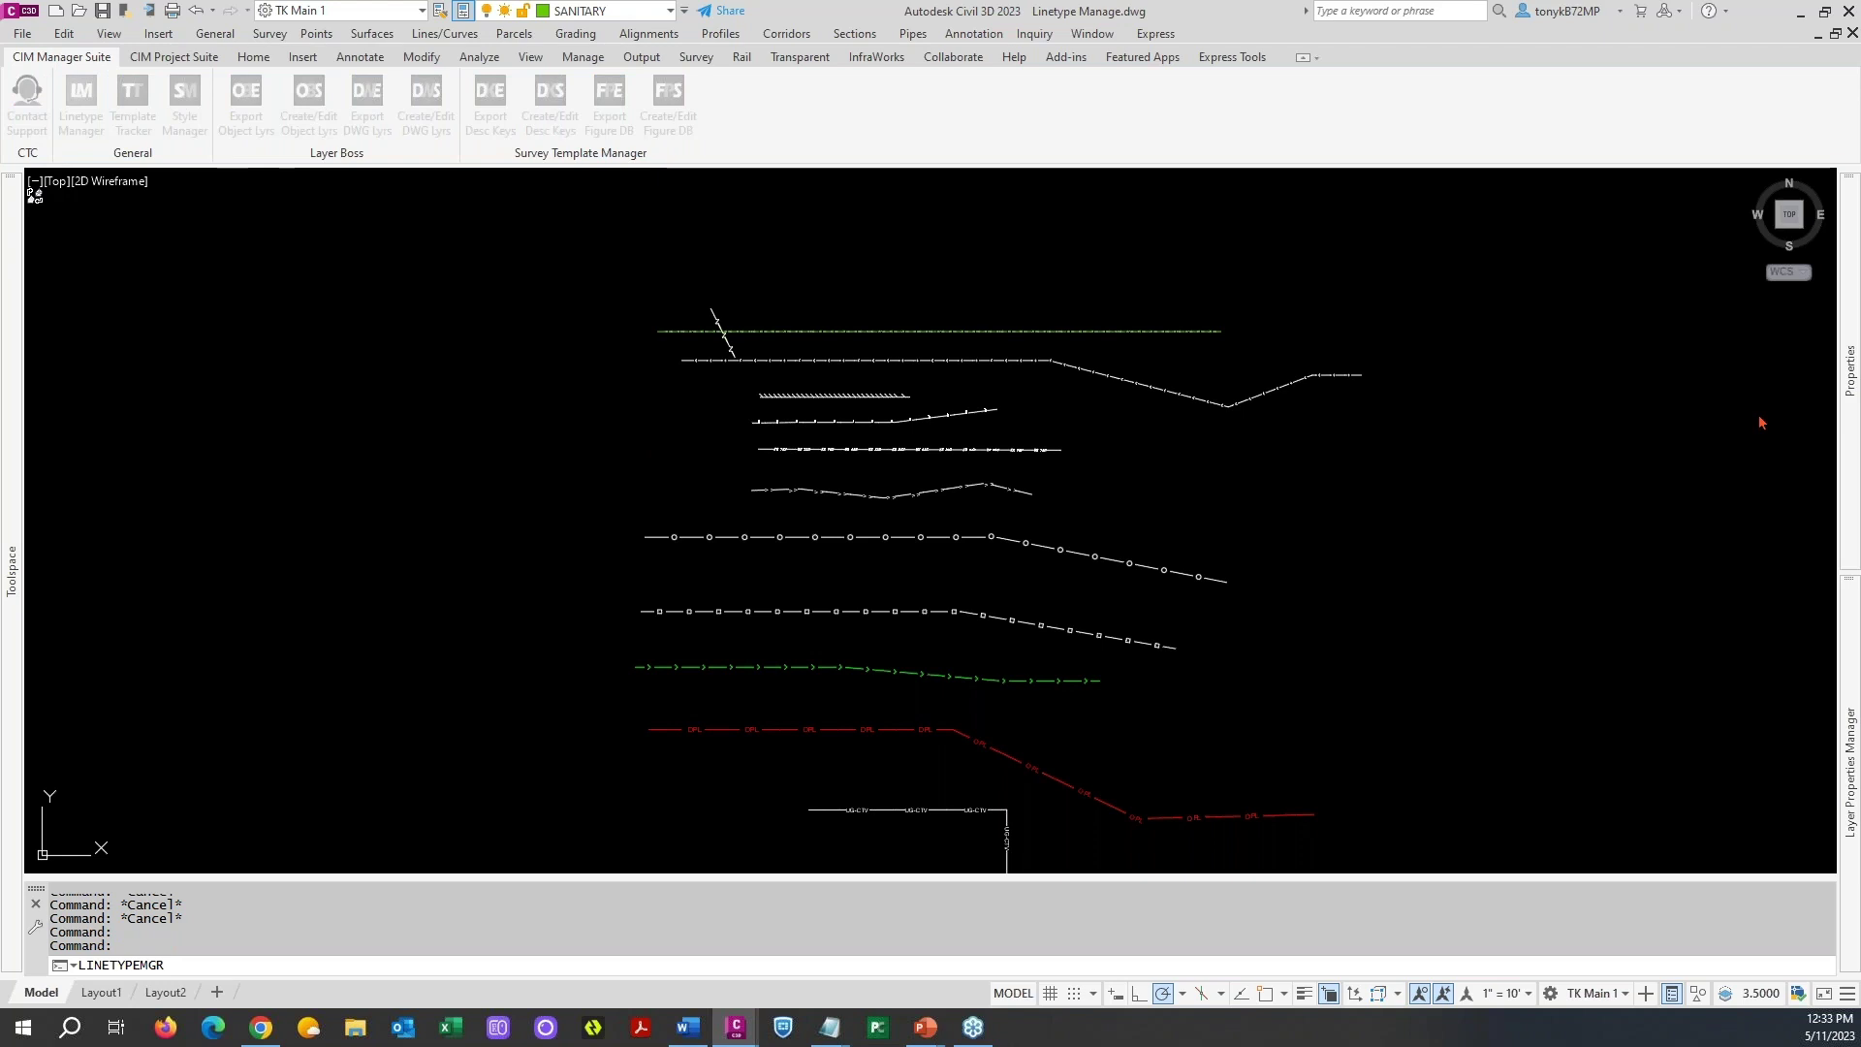
left_click_drag(1672, 181, 401, 184)
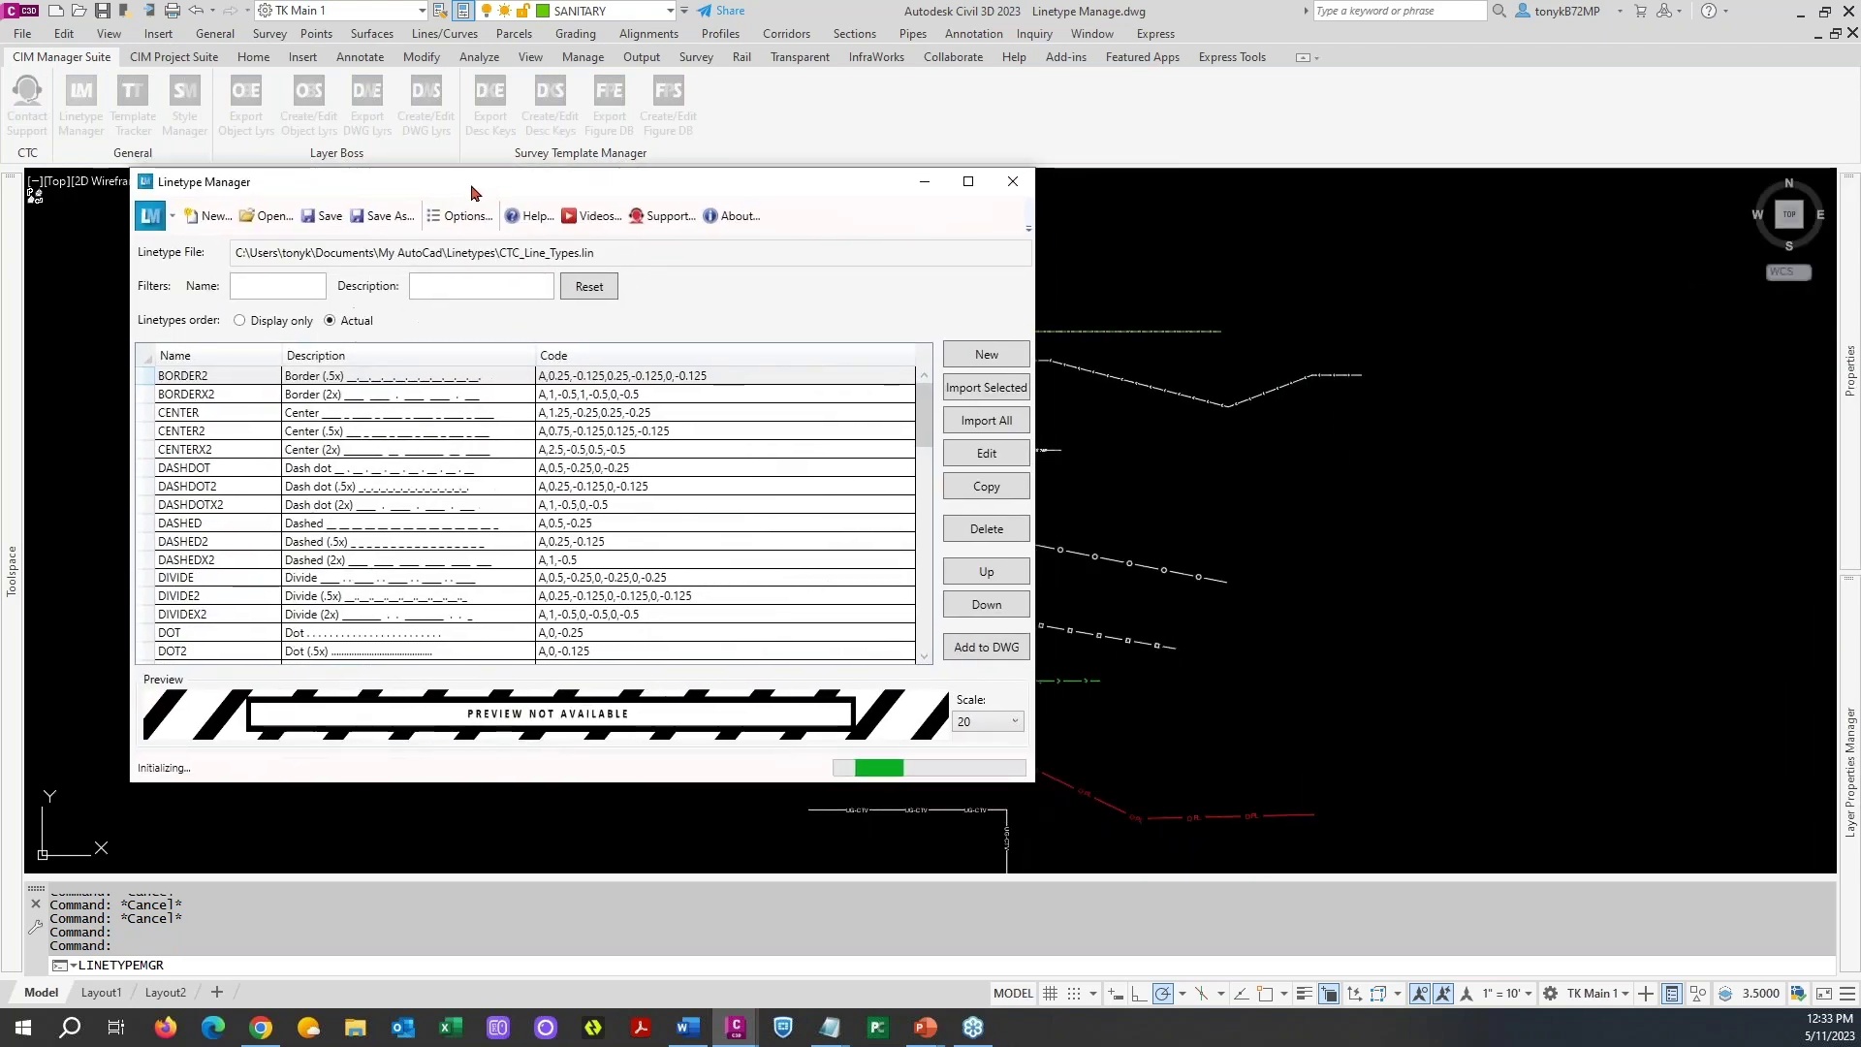
left_click(214, 217)
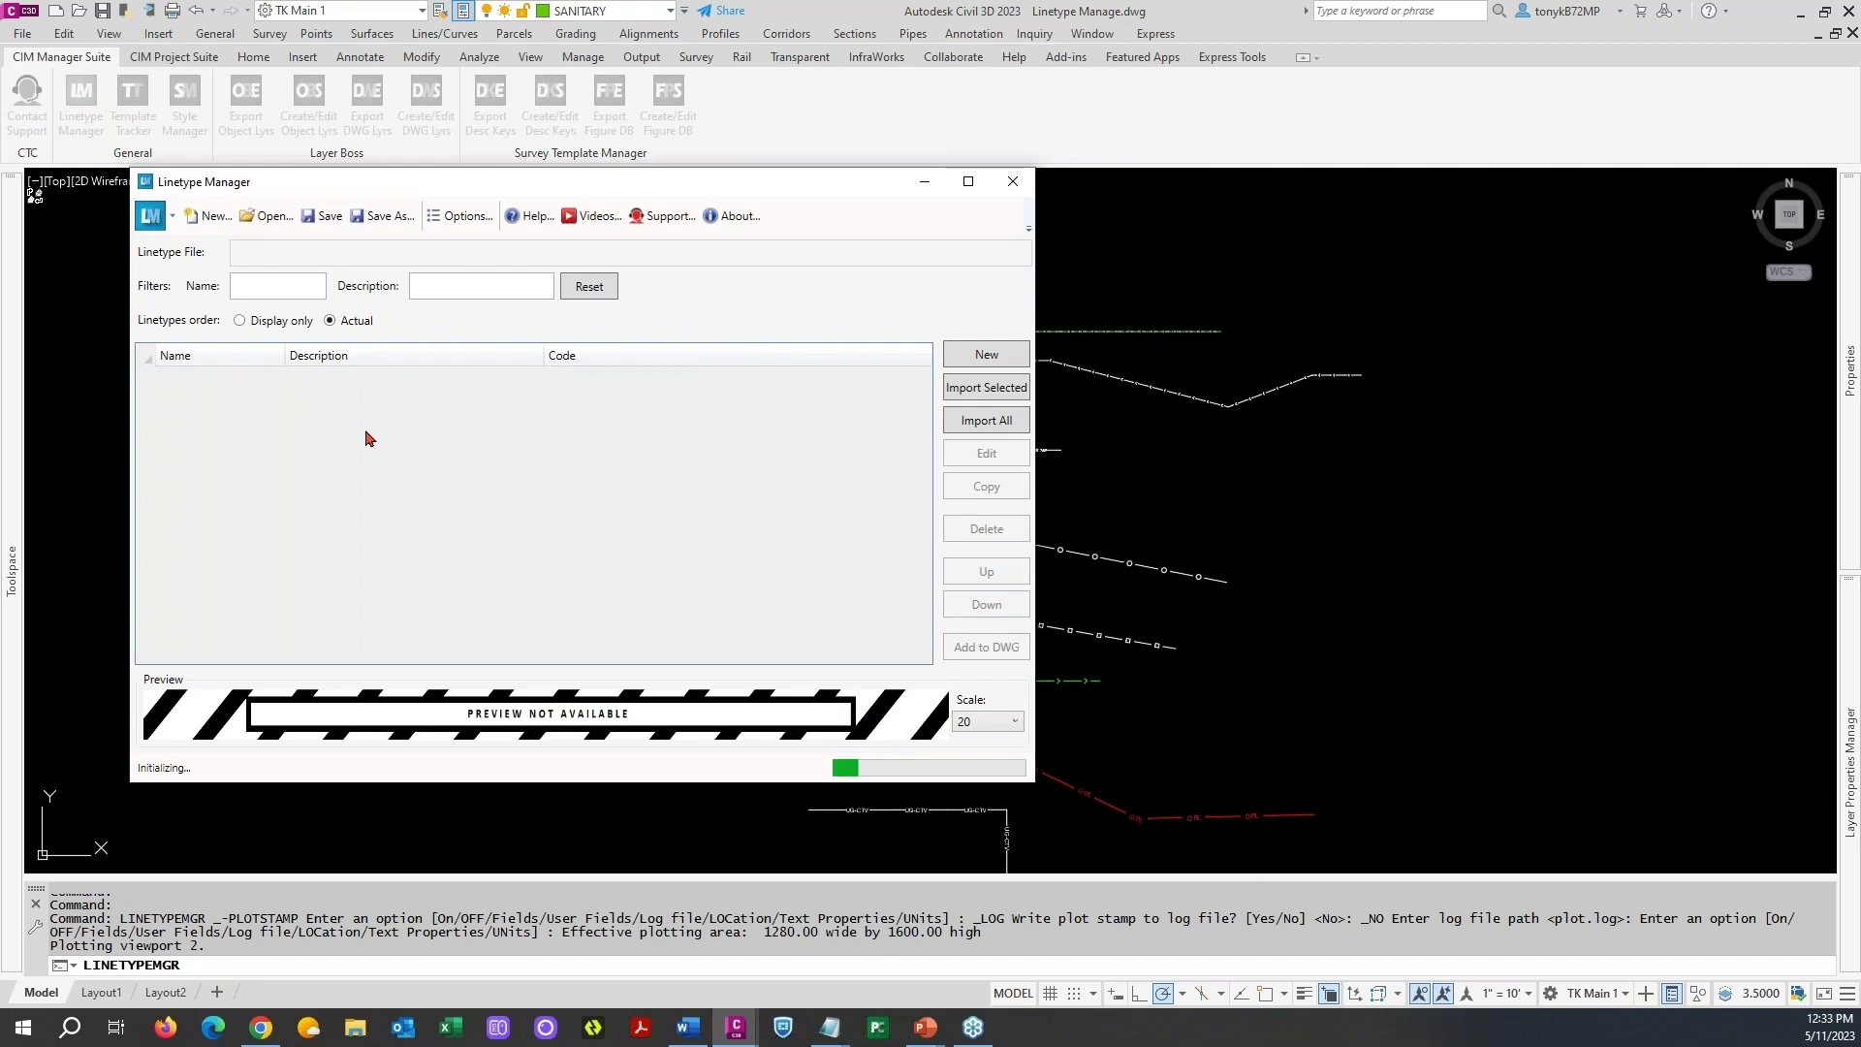
- Import the FENCELINE WI linetype from the circle-marked polyline, with its rotation type set to Relative to line
left_click(986, 386)
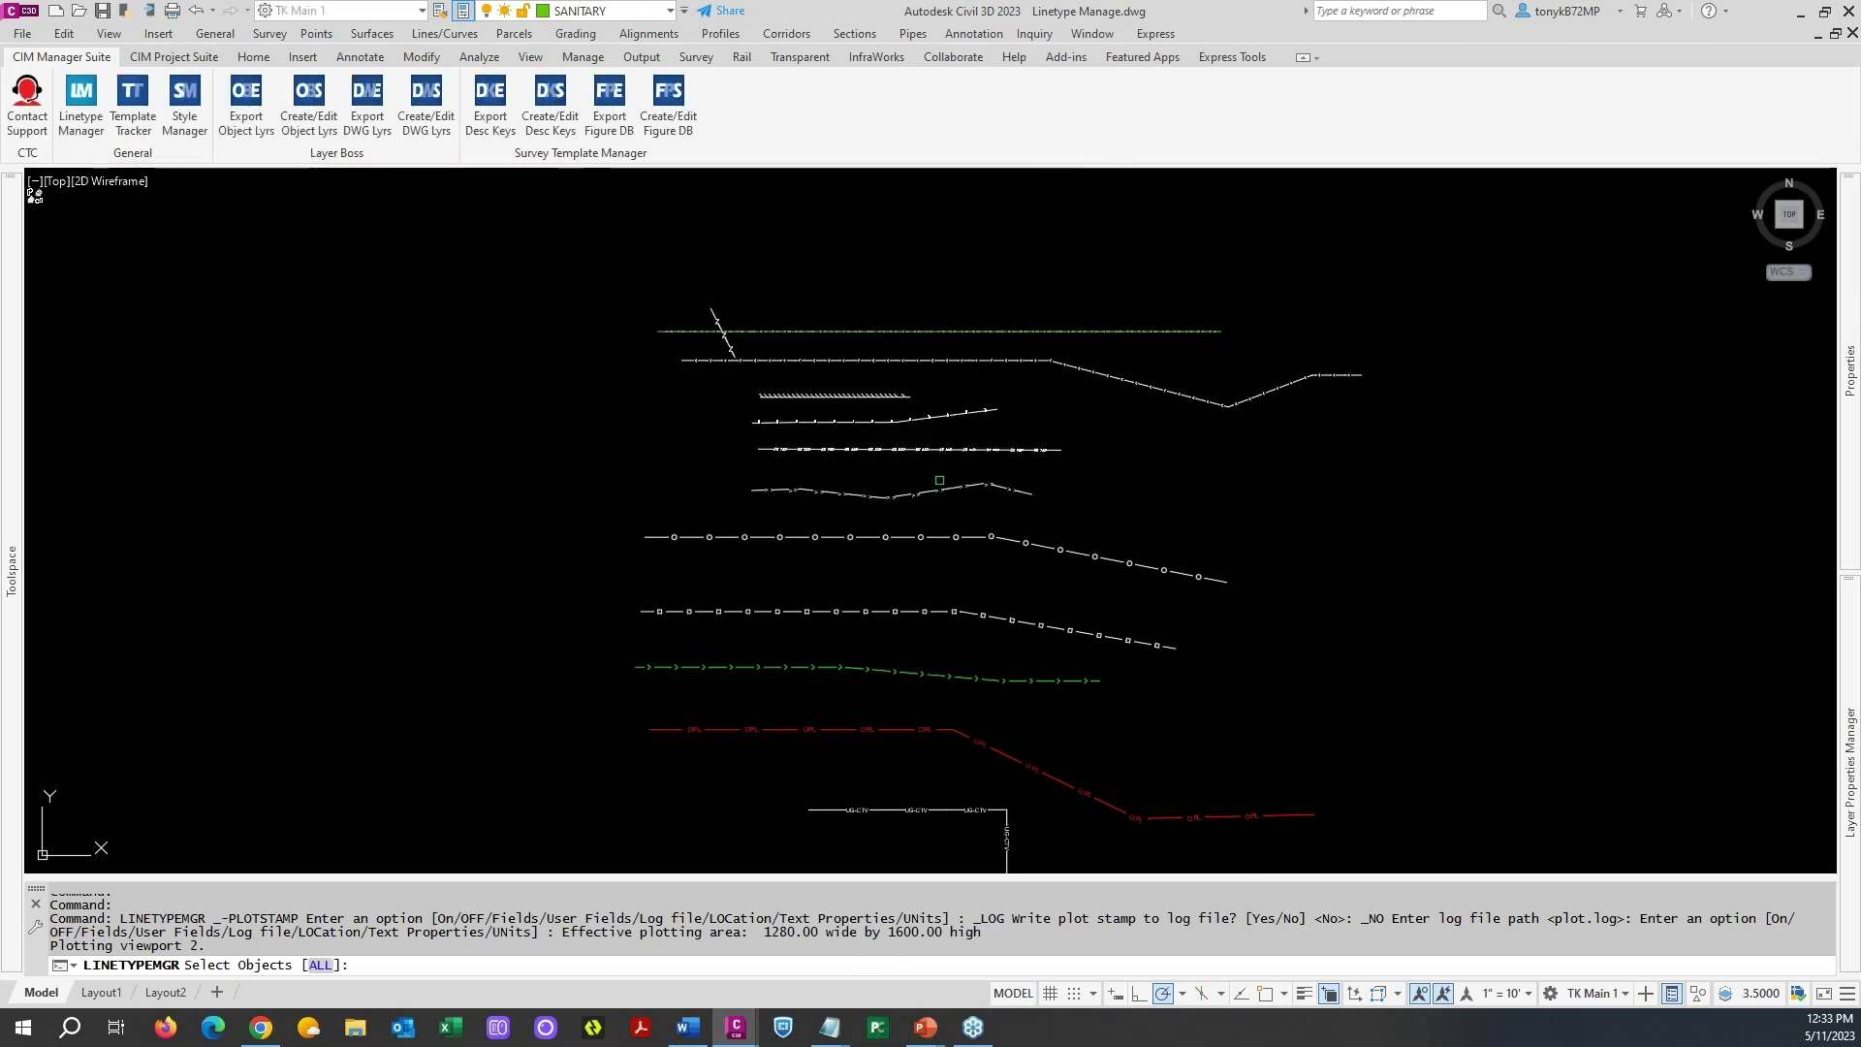
left_click(955, 533)
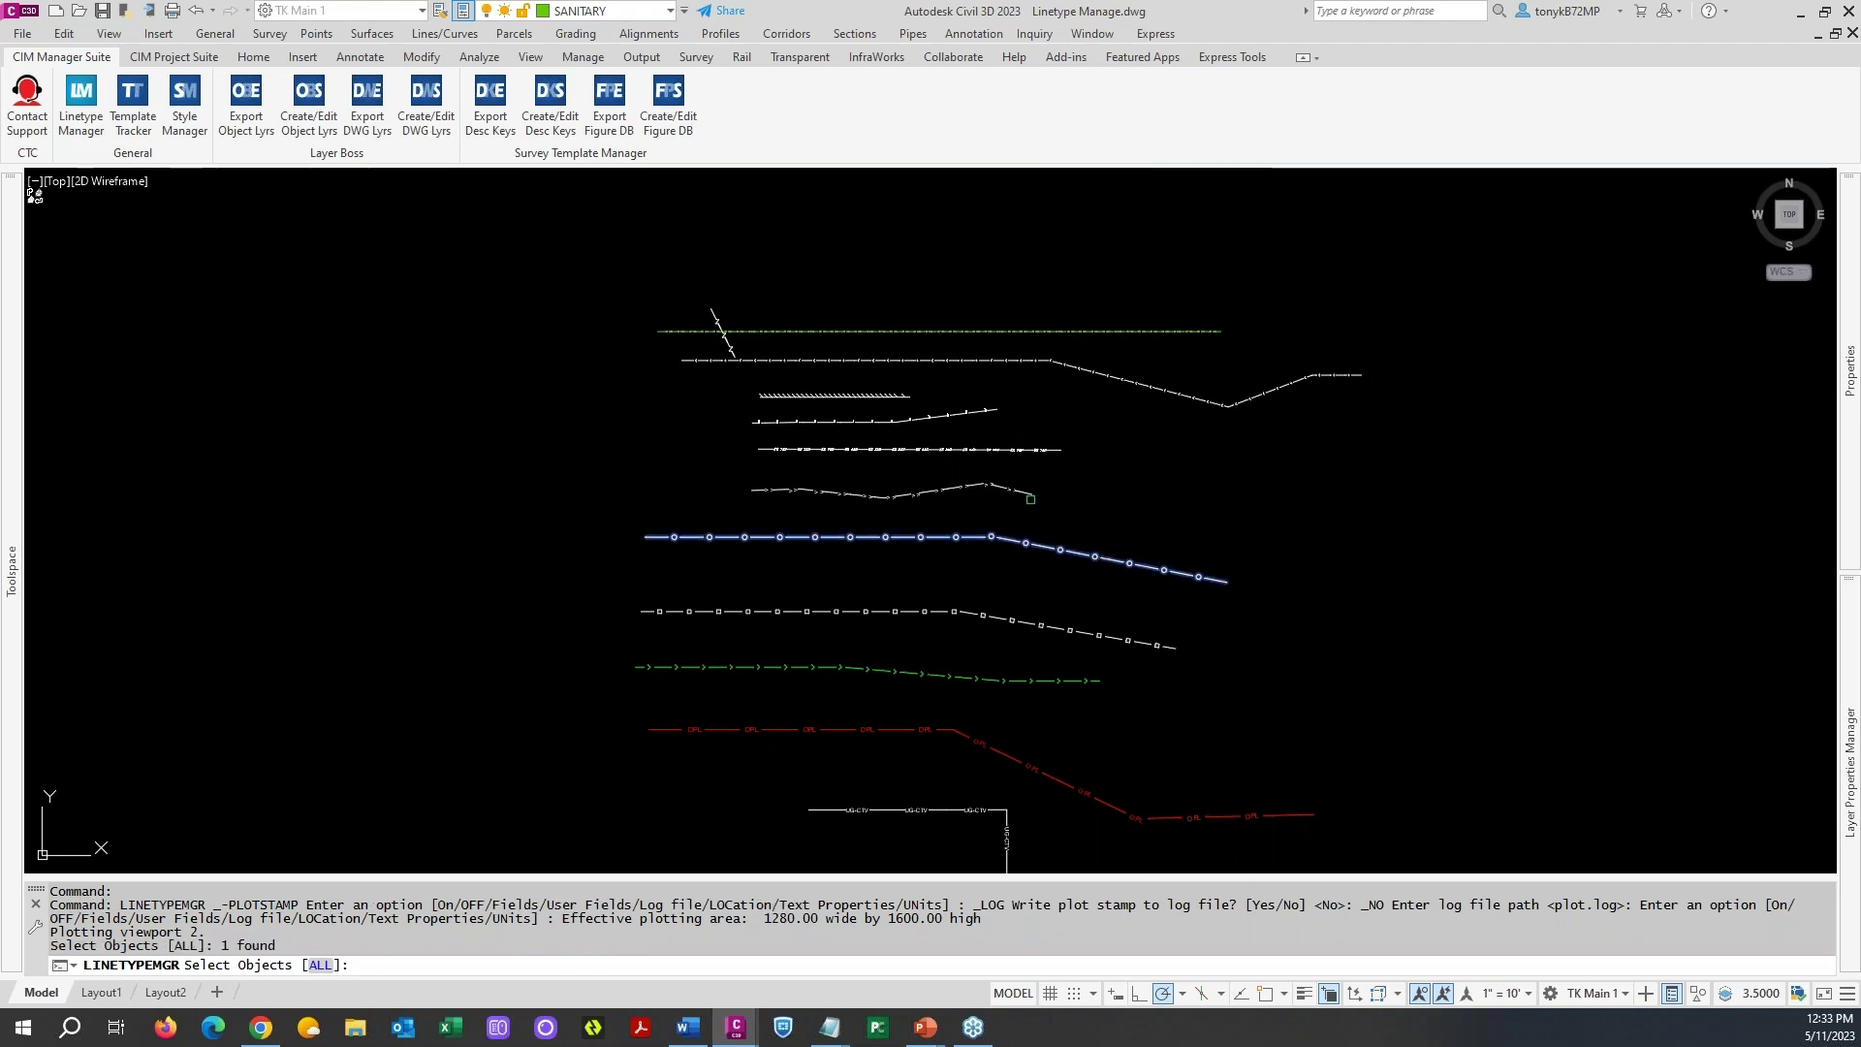
key("Return")
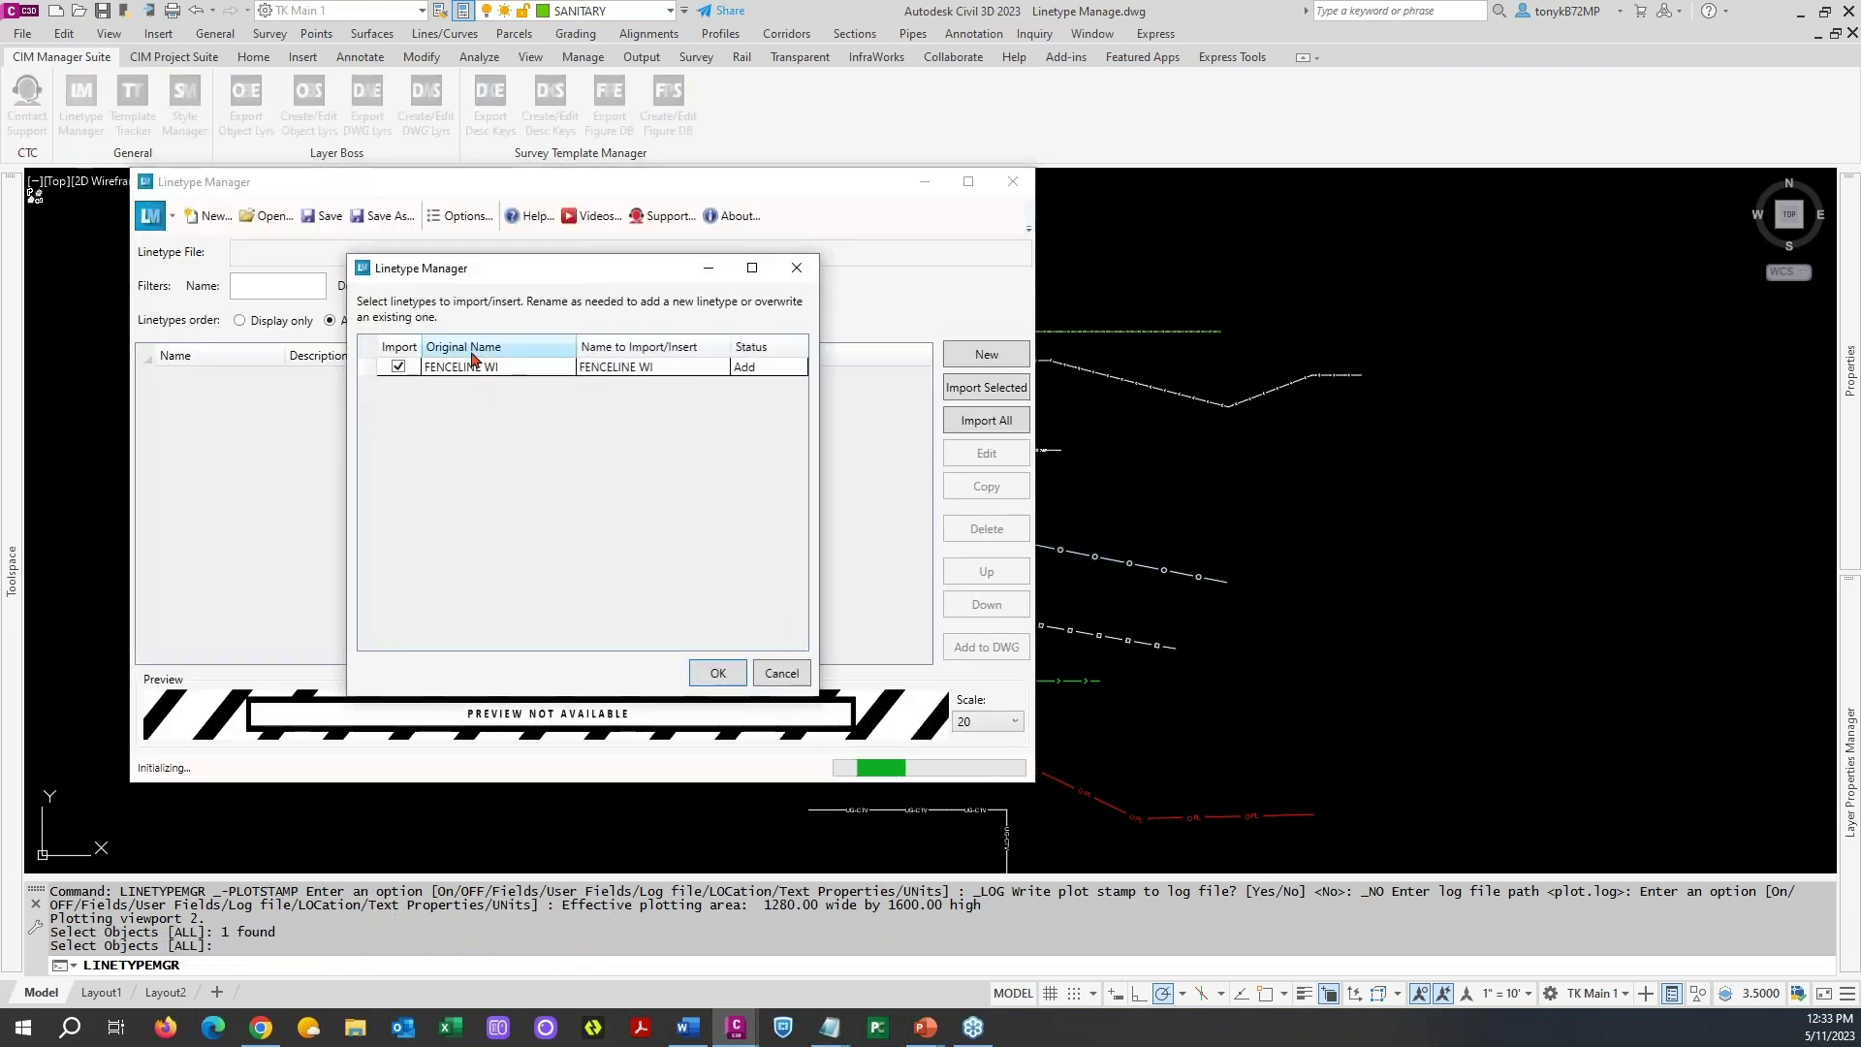
left_click(718, 673)
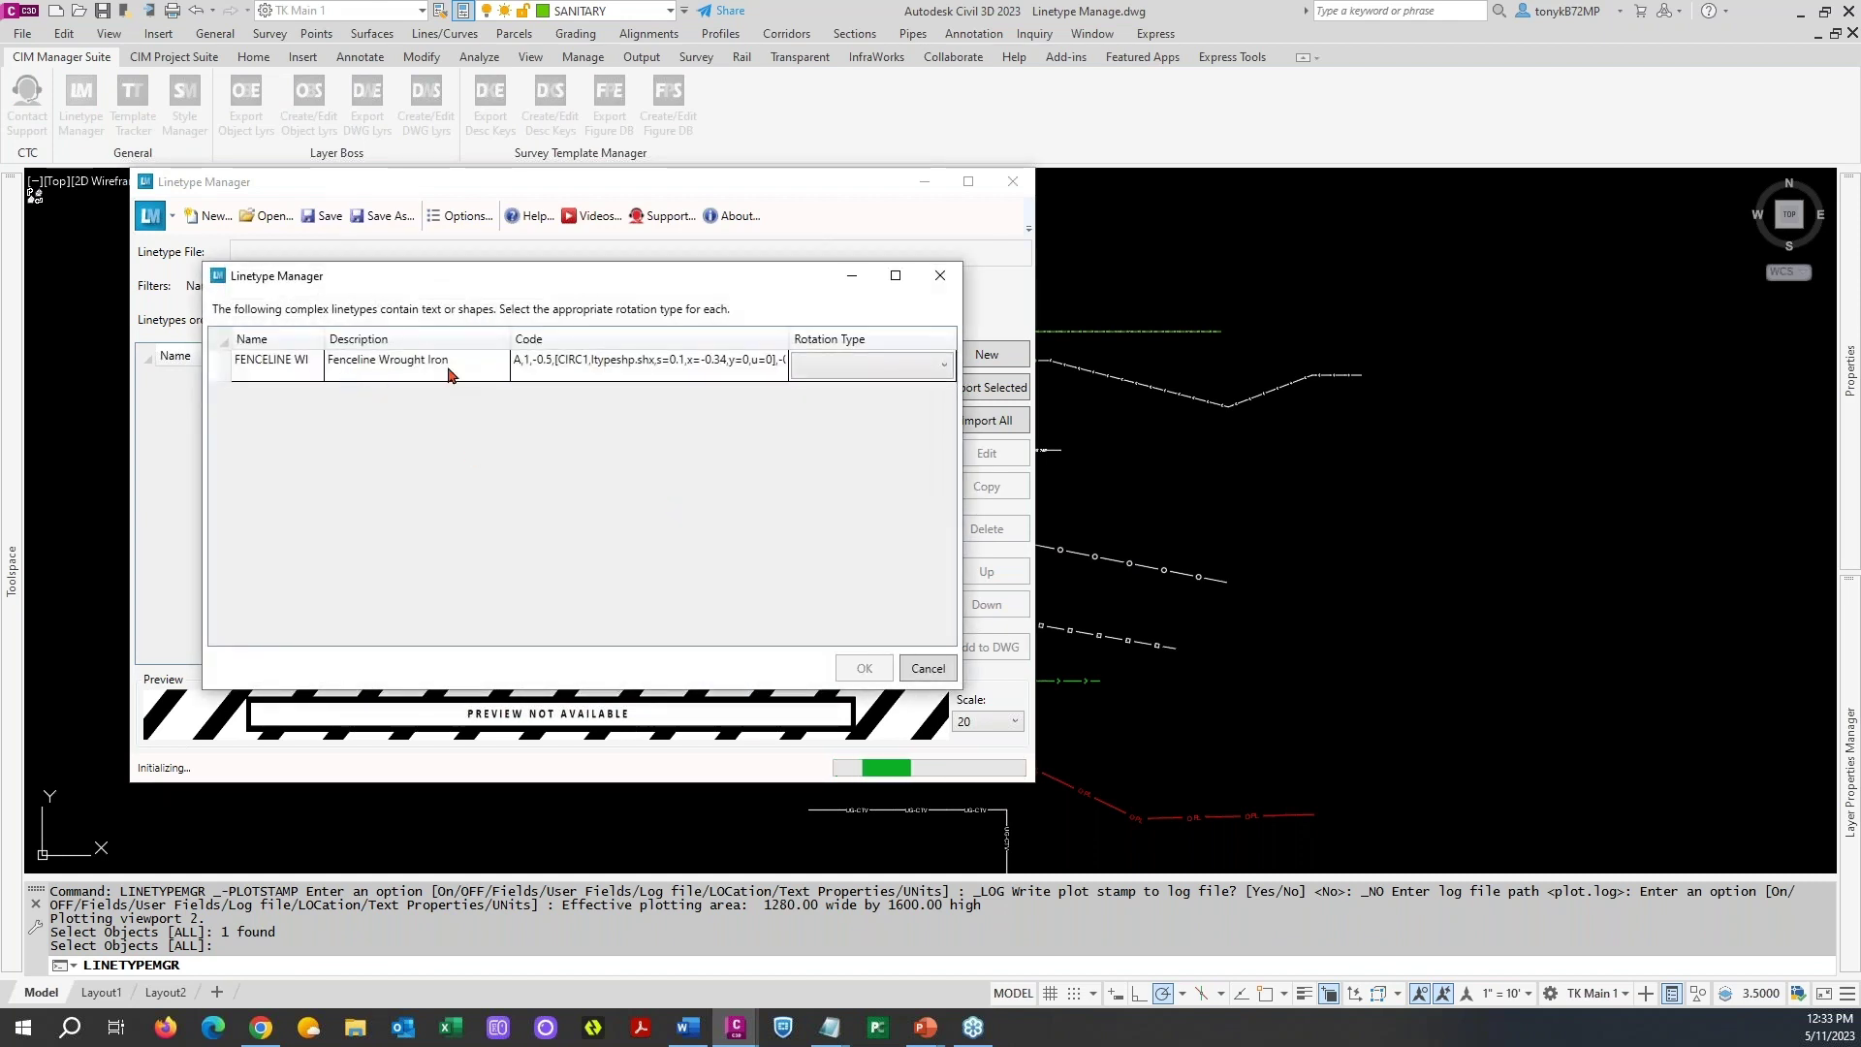
left_click(899, 374)
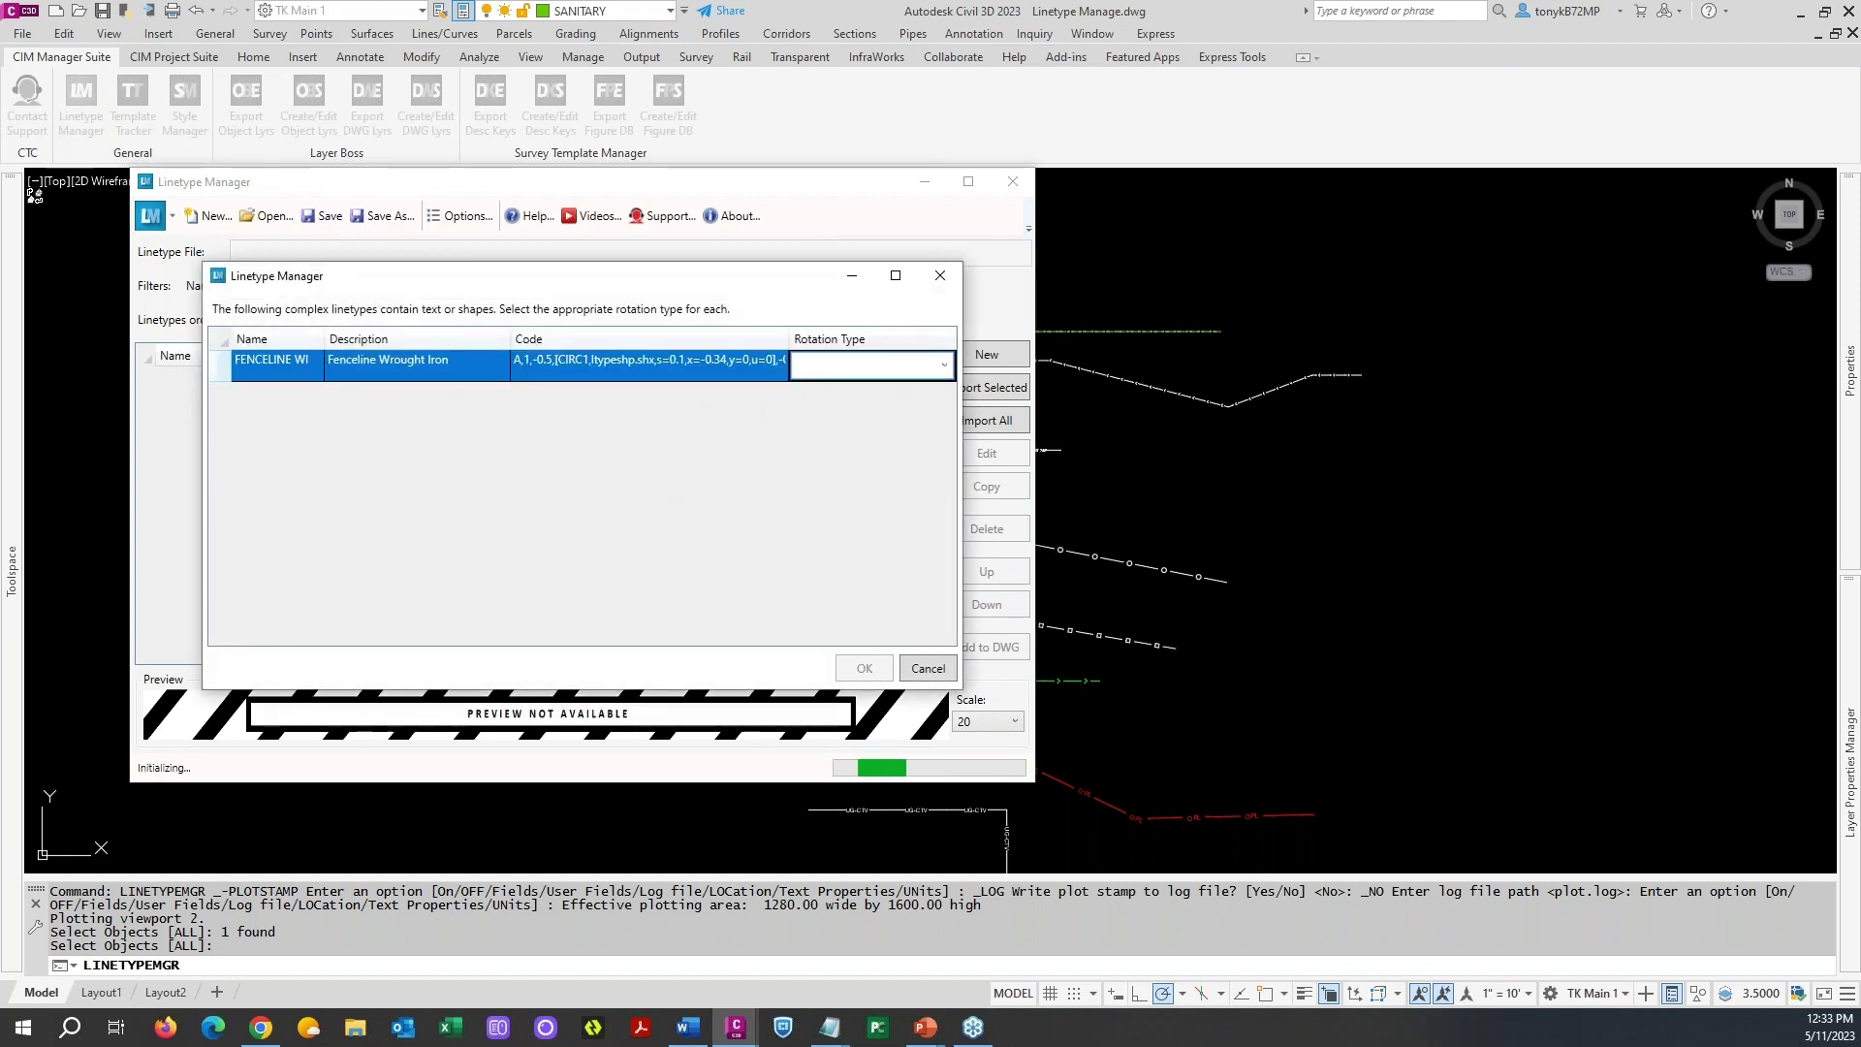
left_click(899, 374)
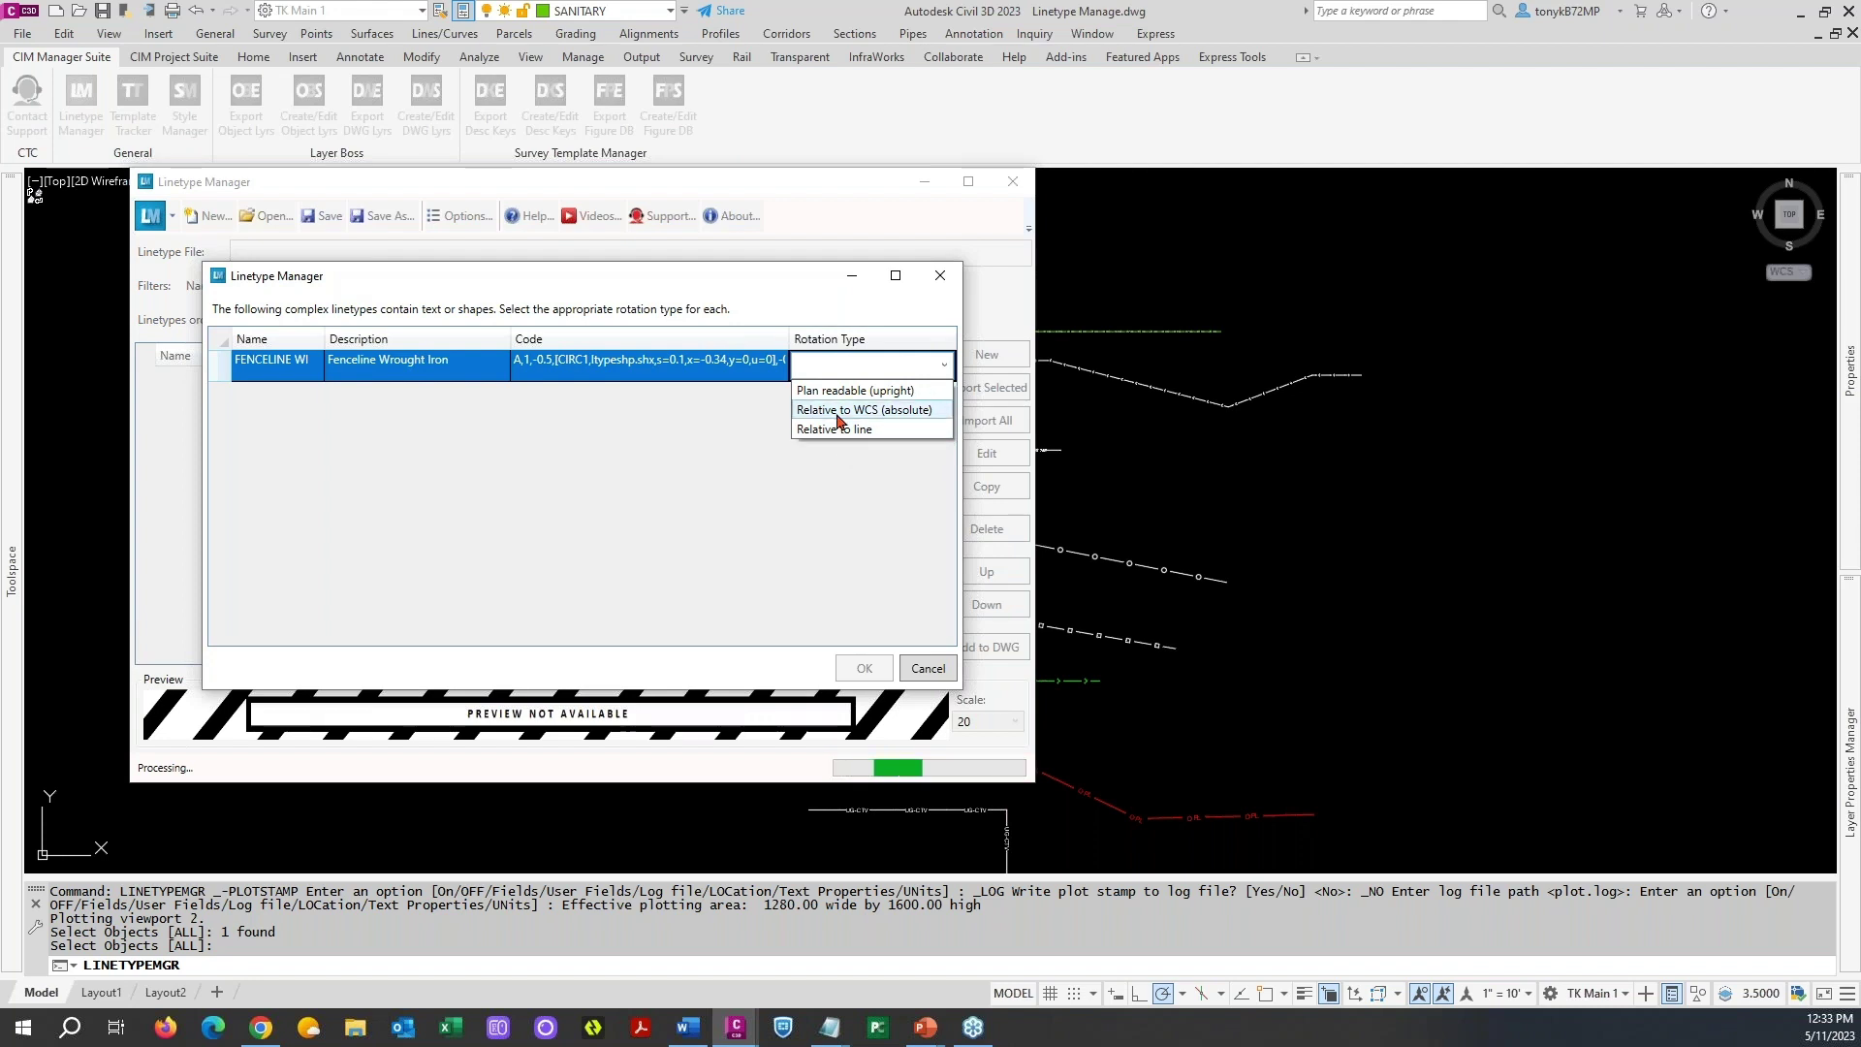
left_click(839, 429)
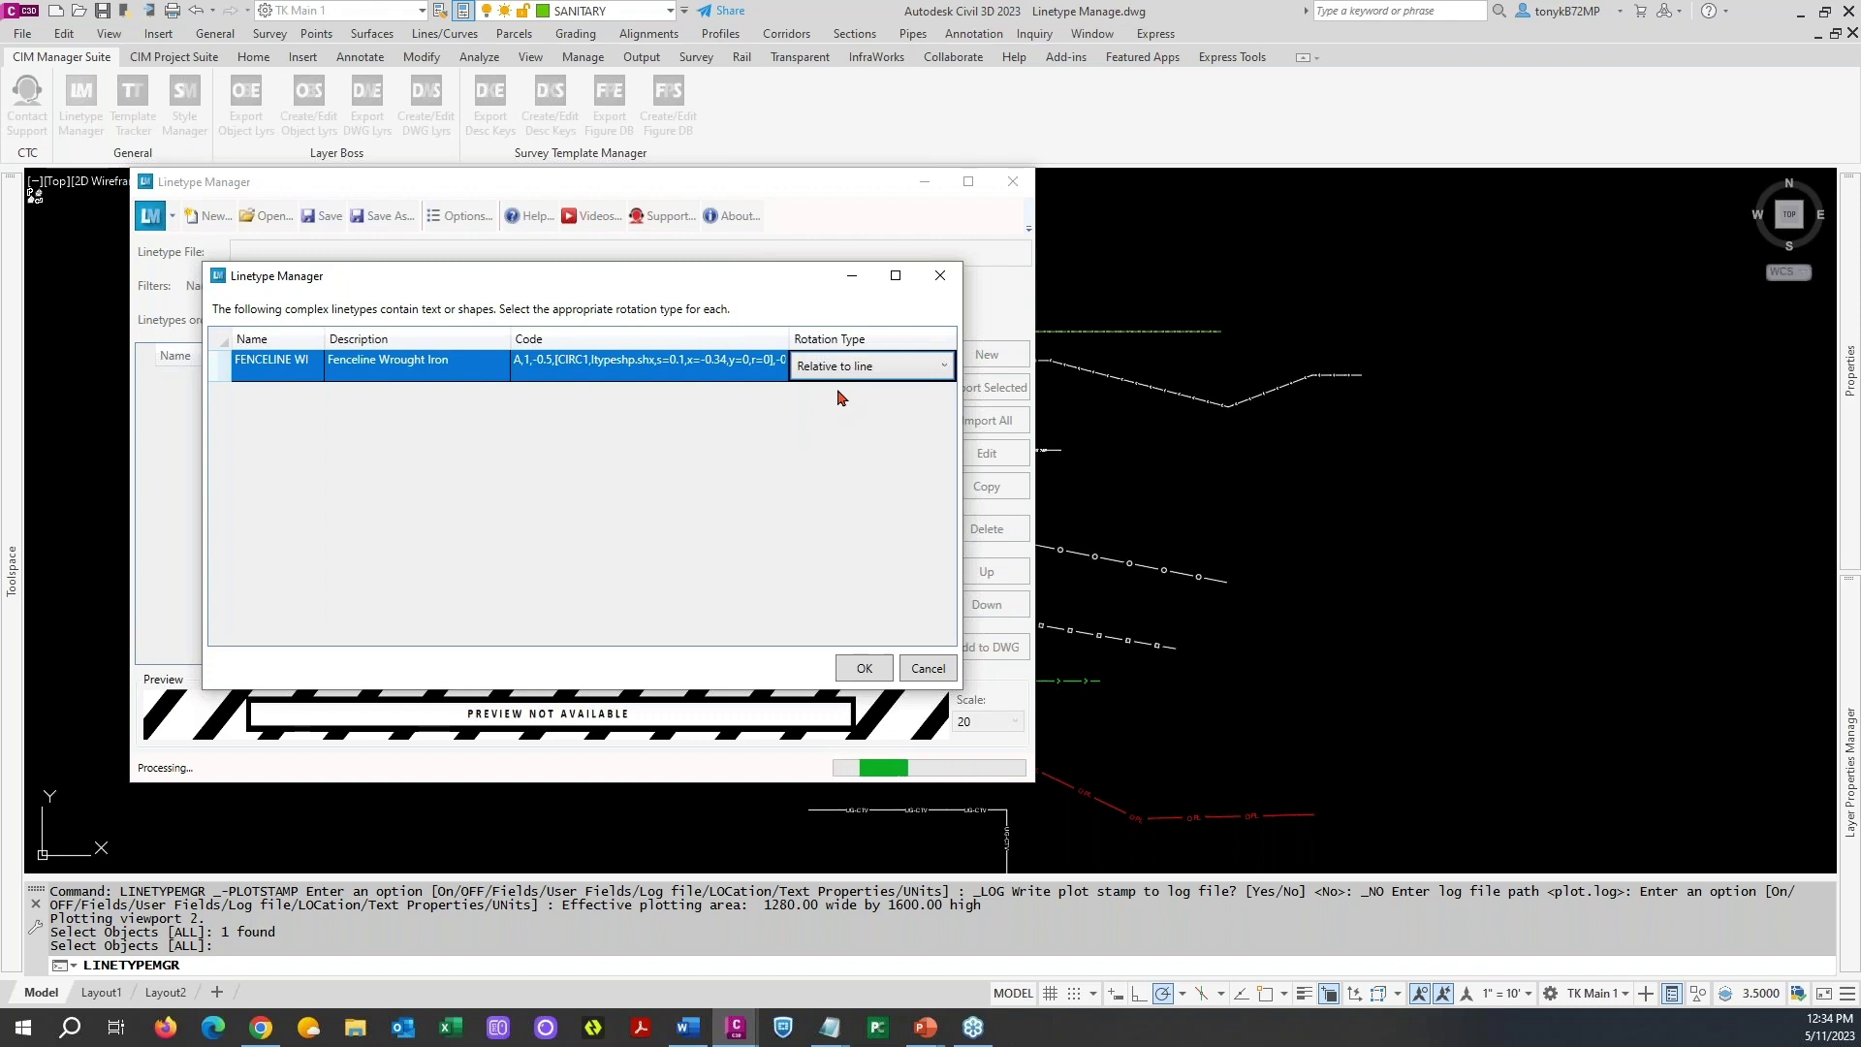
left_click(864, 669)
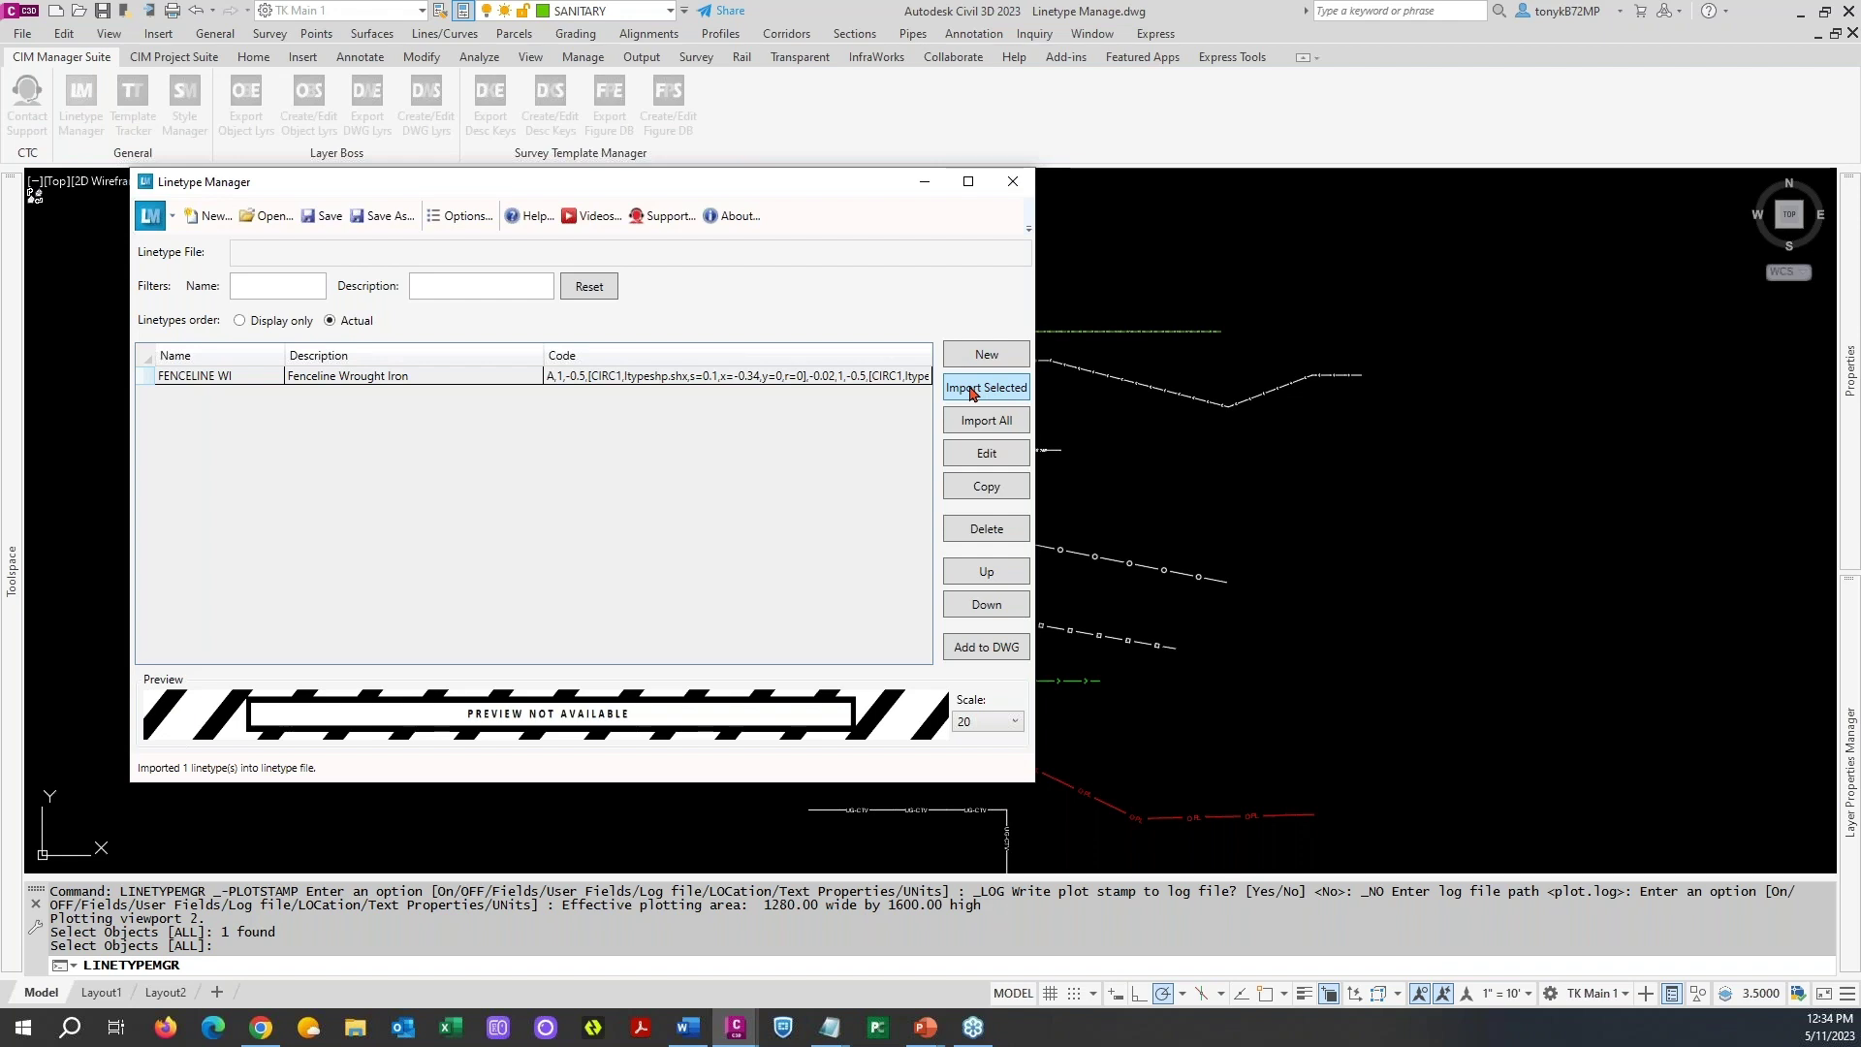
- Start importing linetypes from all drawing objects, keeping every listed linetype selected and overwriting the existing FENCELINE WI
left_click(972, 389)
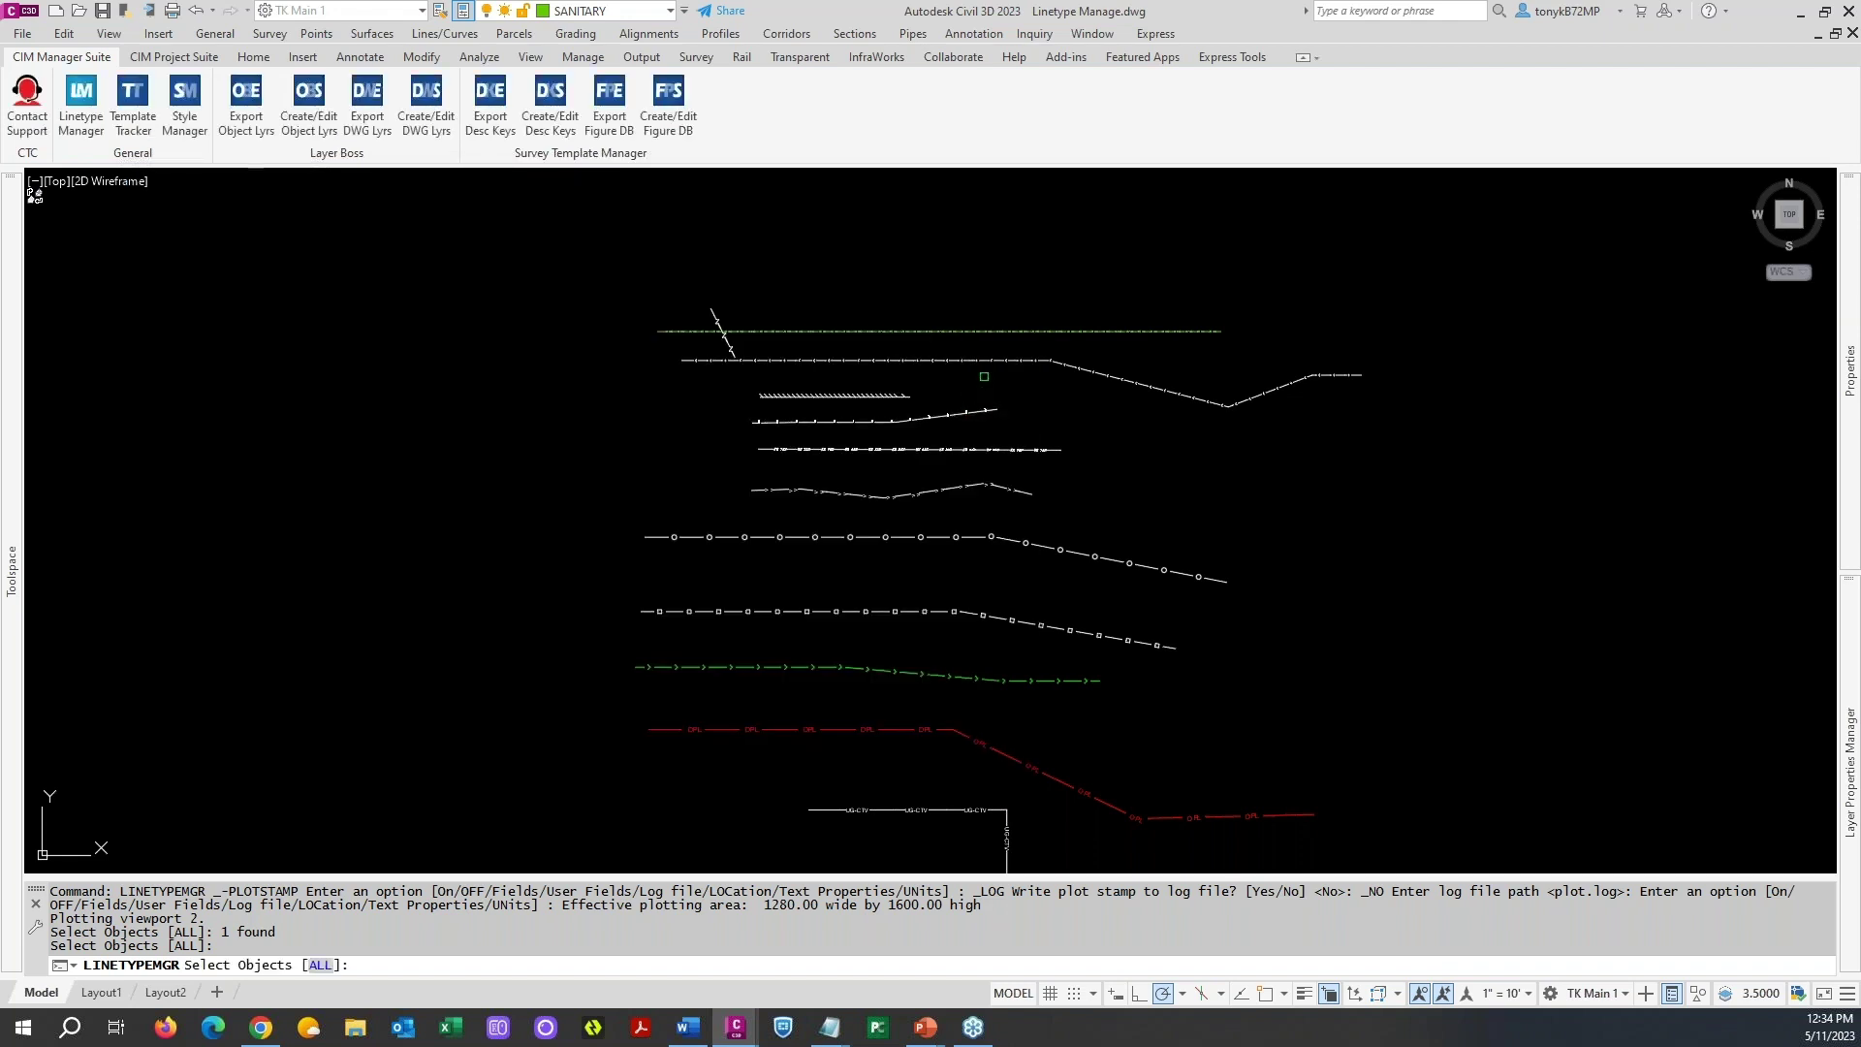
key("Return")
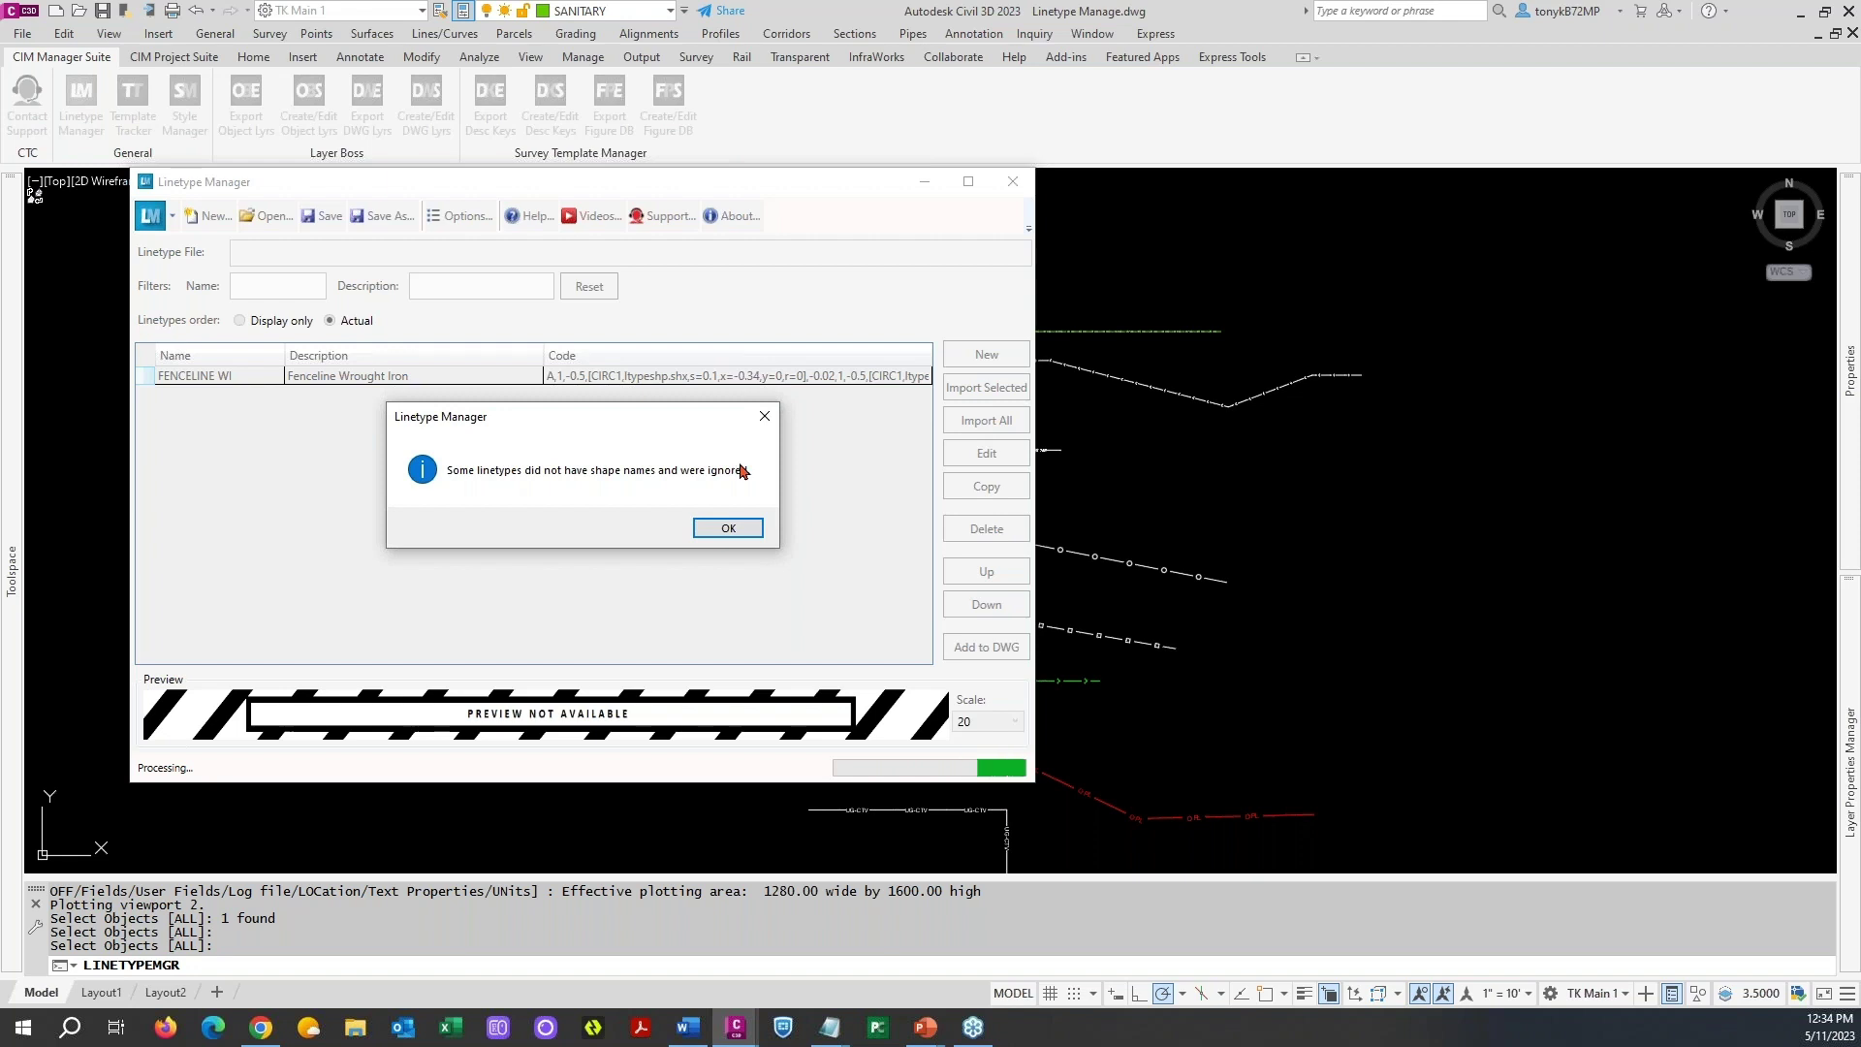
left_click(728, 528)
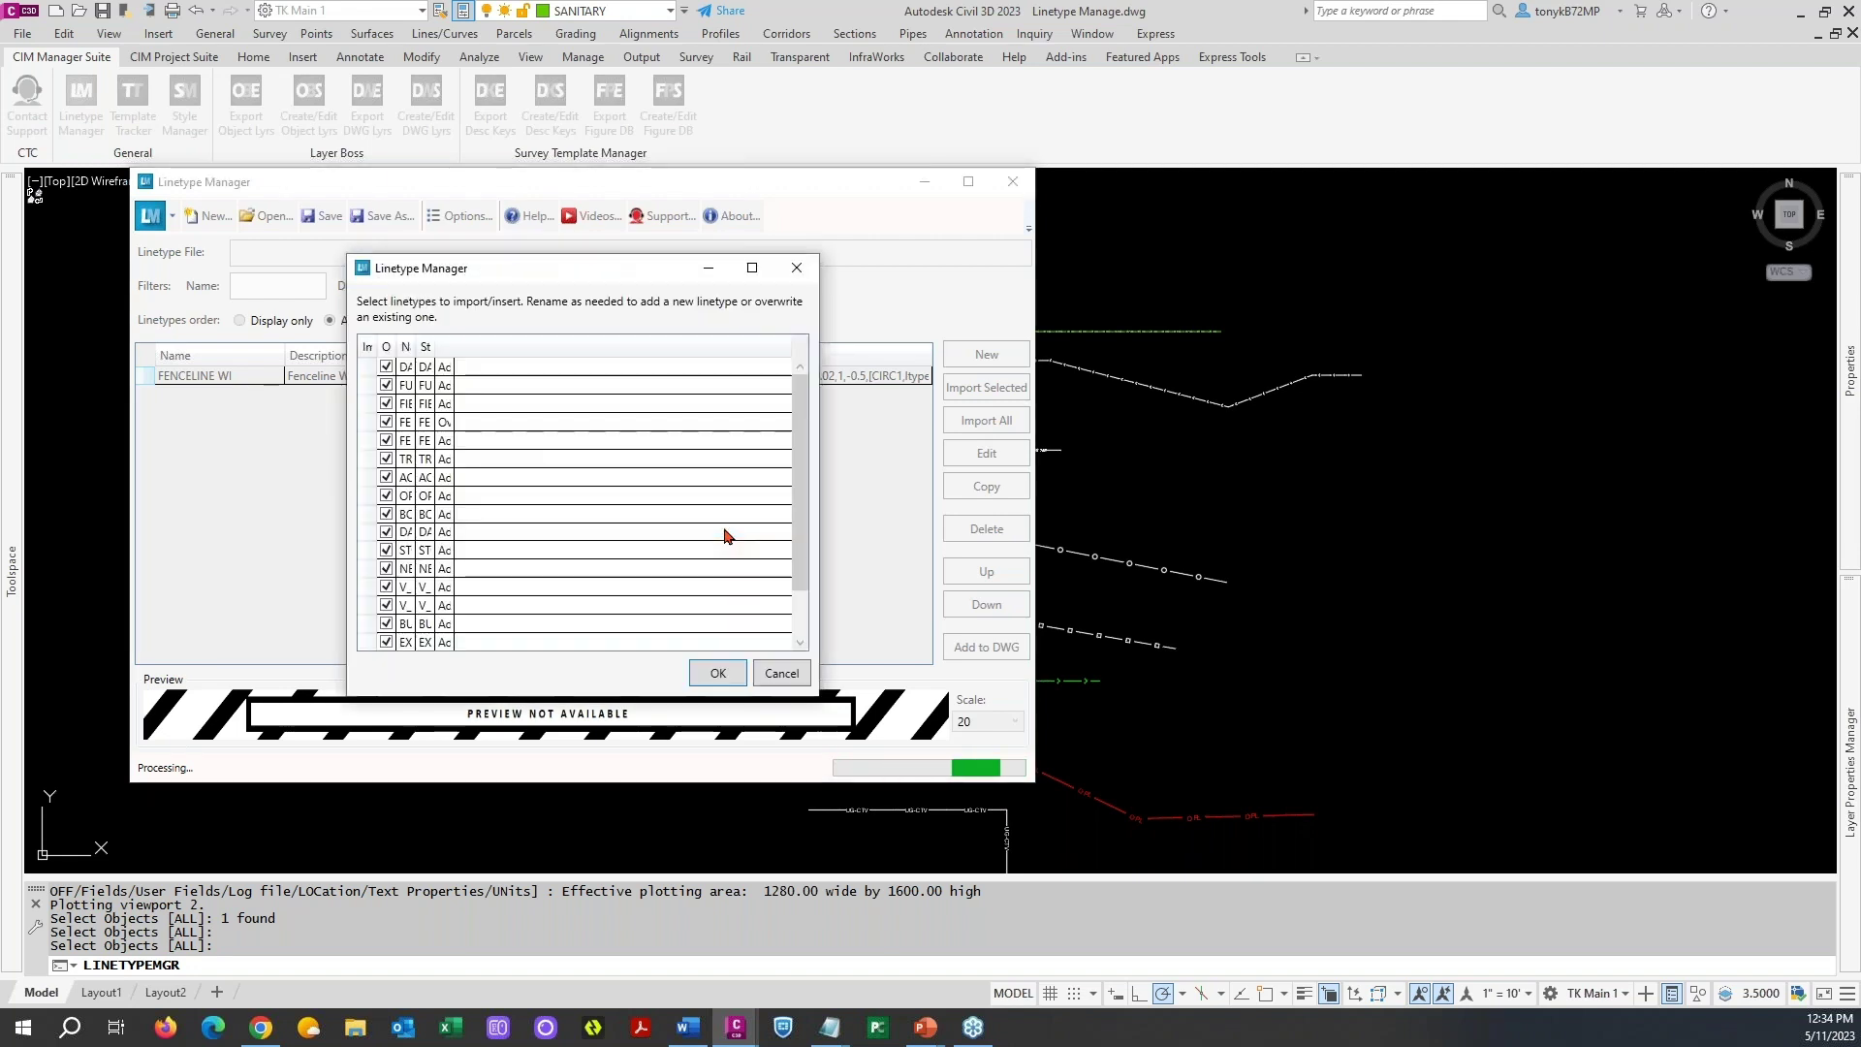
left_click_drag(543, 268, 764, 185)
mouse_move(1023, 387)
left_mouse_down()
mouse_move(1044, 459)
mouse_move(1025, 350)
left_mouse_up()
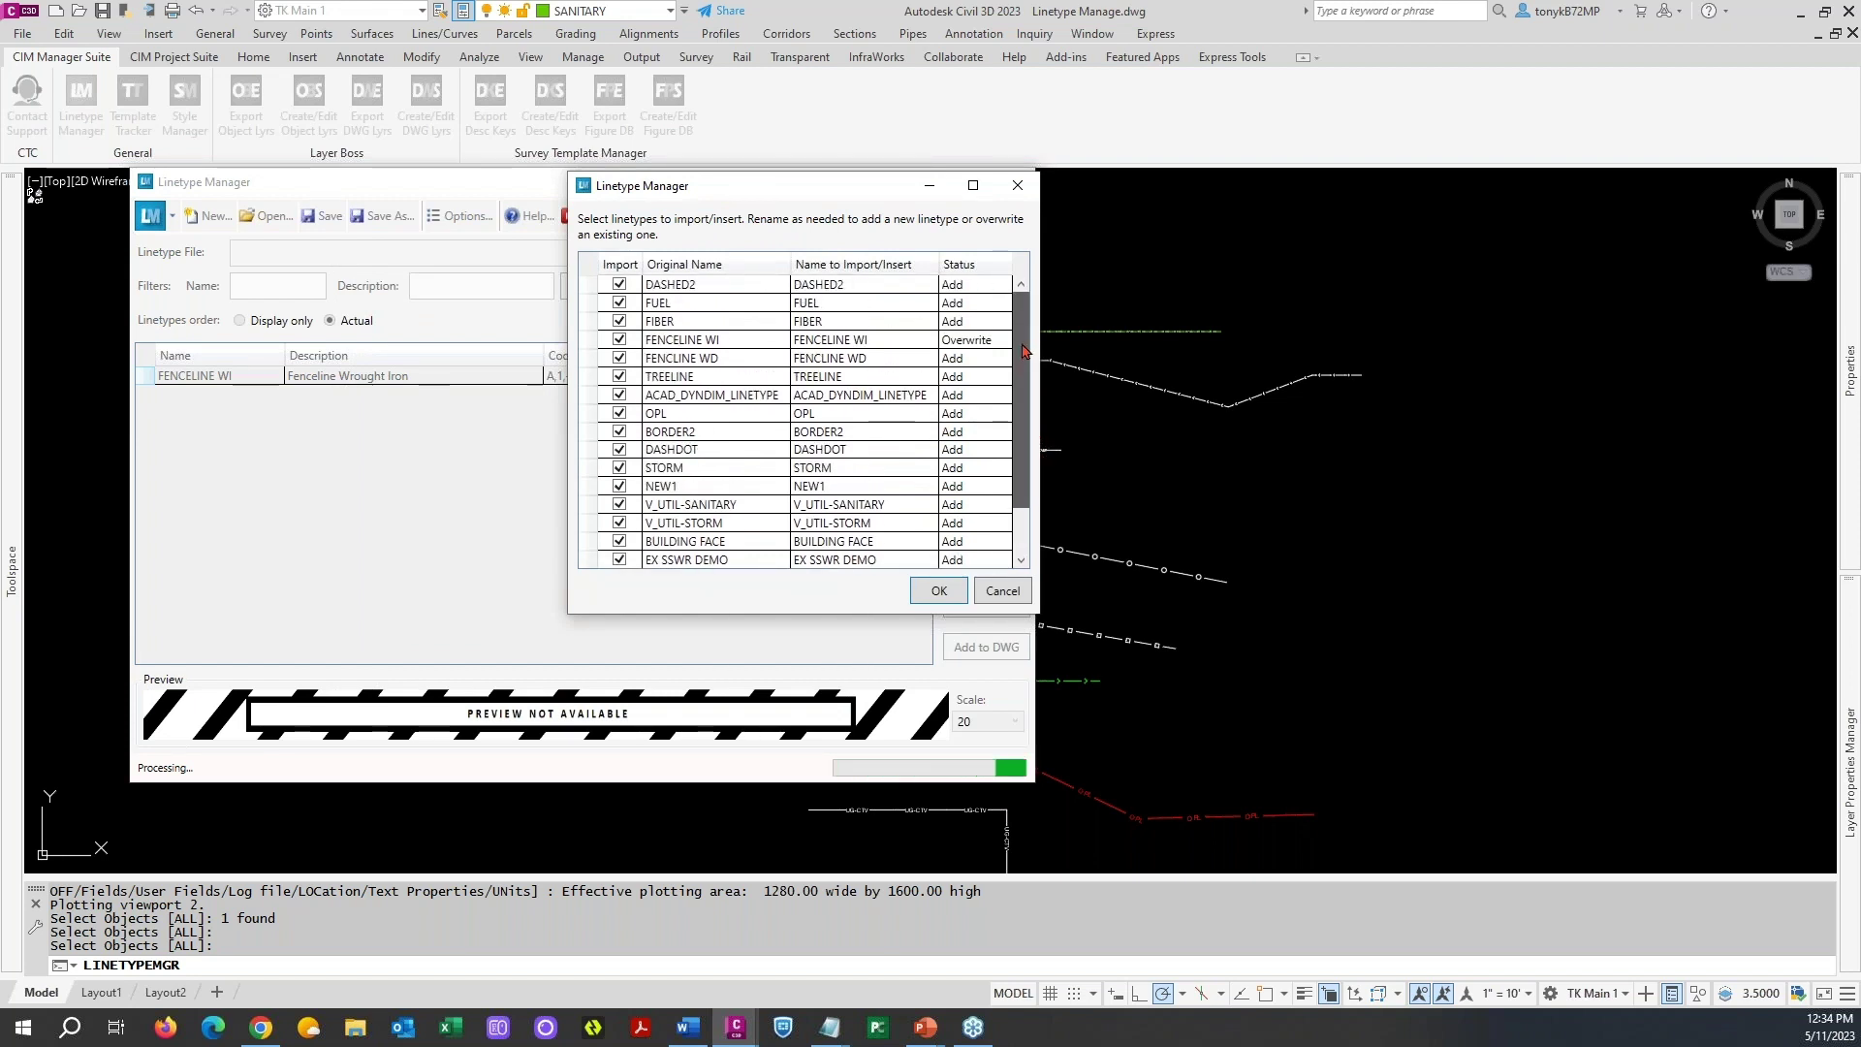
left_click(935, 591)
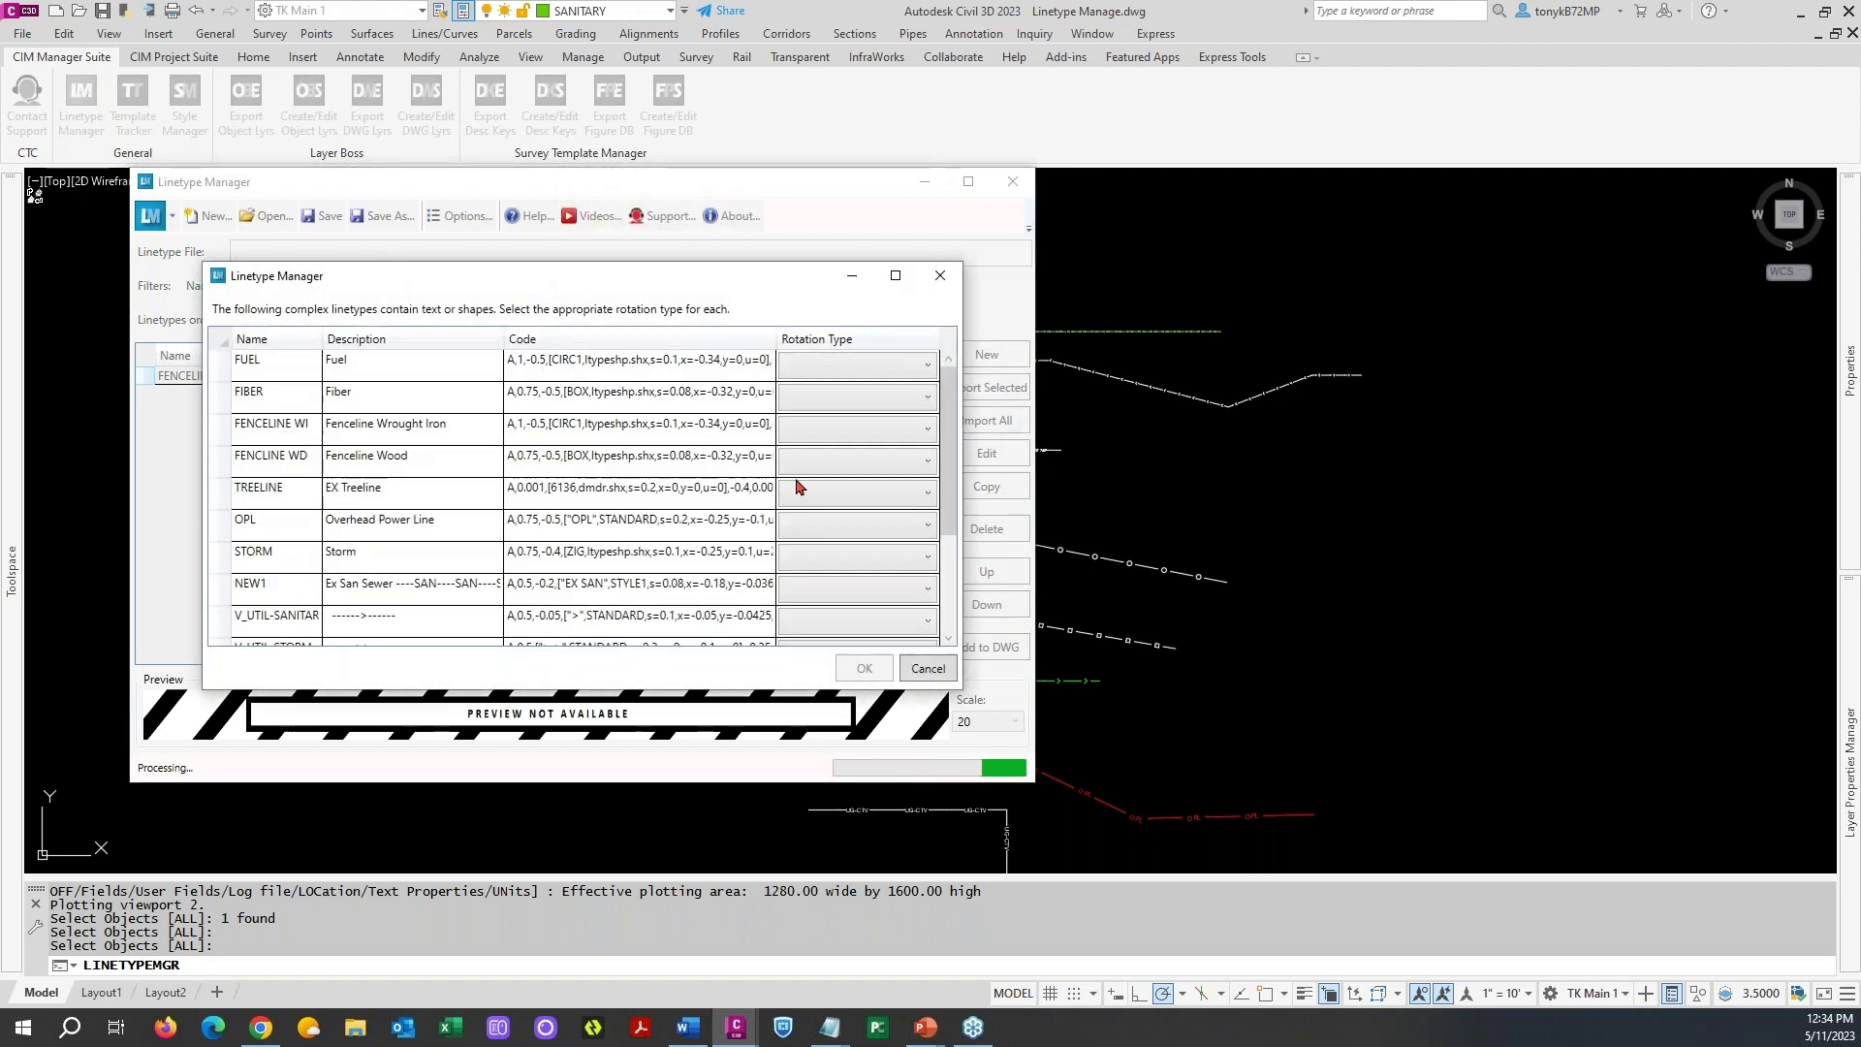
- Set the rotation type of the FUEL and FIBER linetypes to Relative to line
left_click(922, 367)
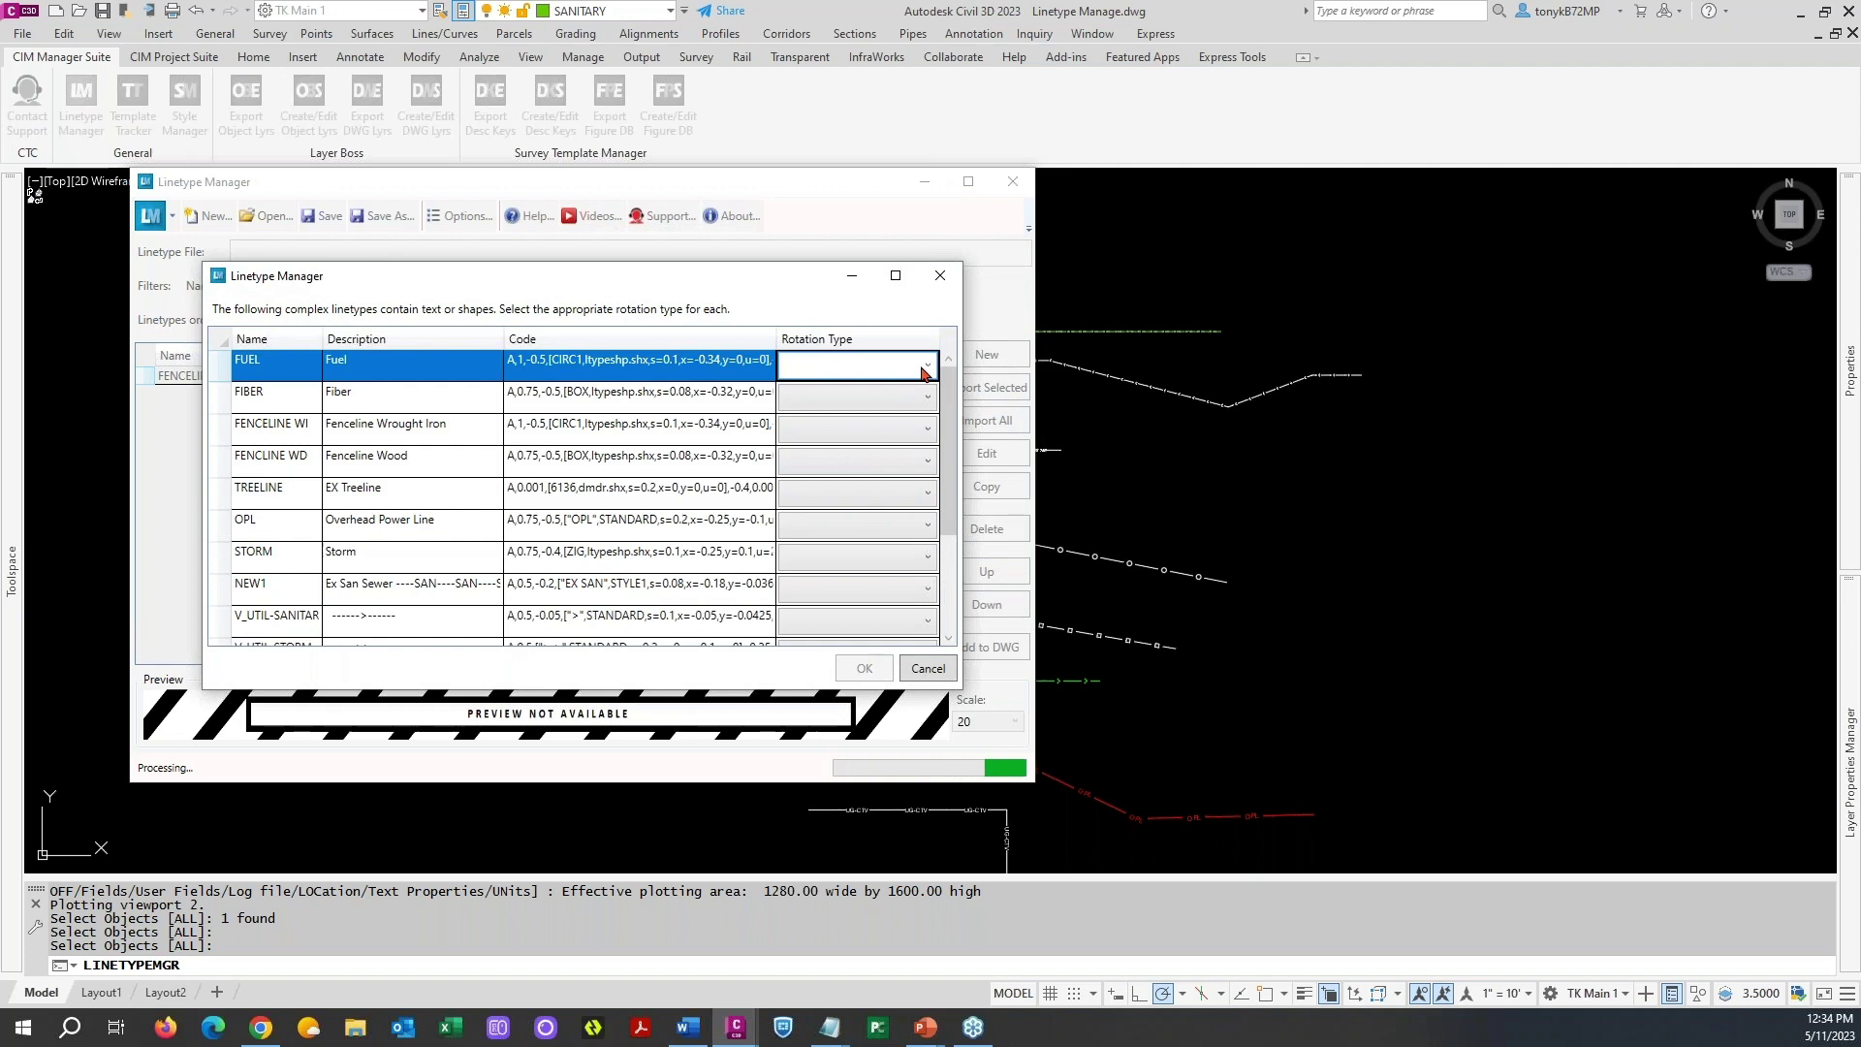
left_click(921, 366)
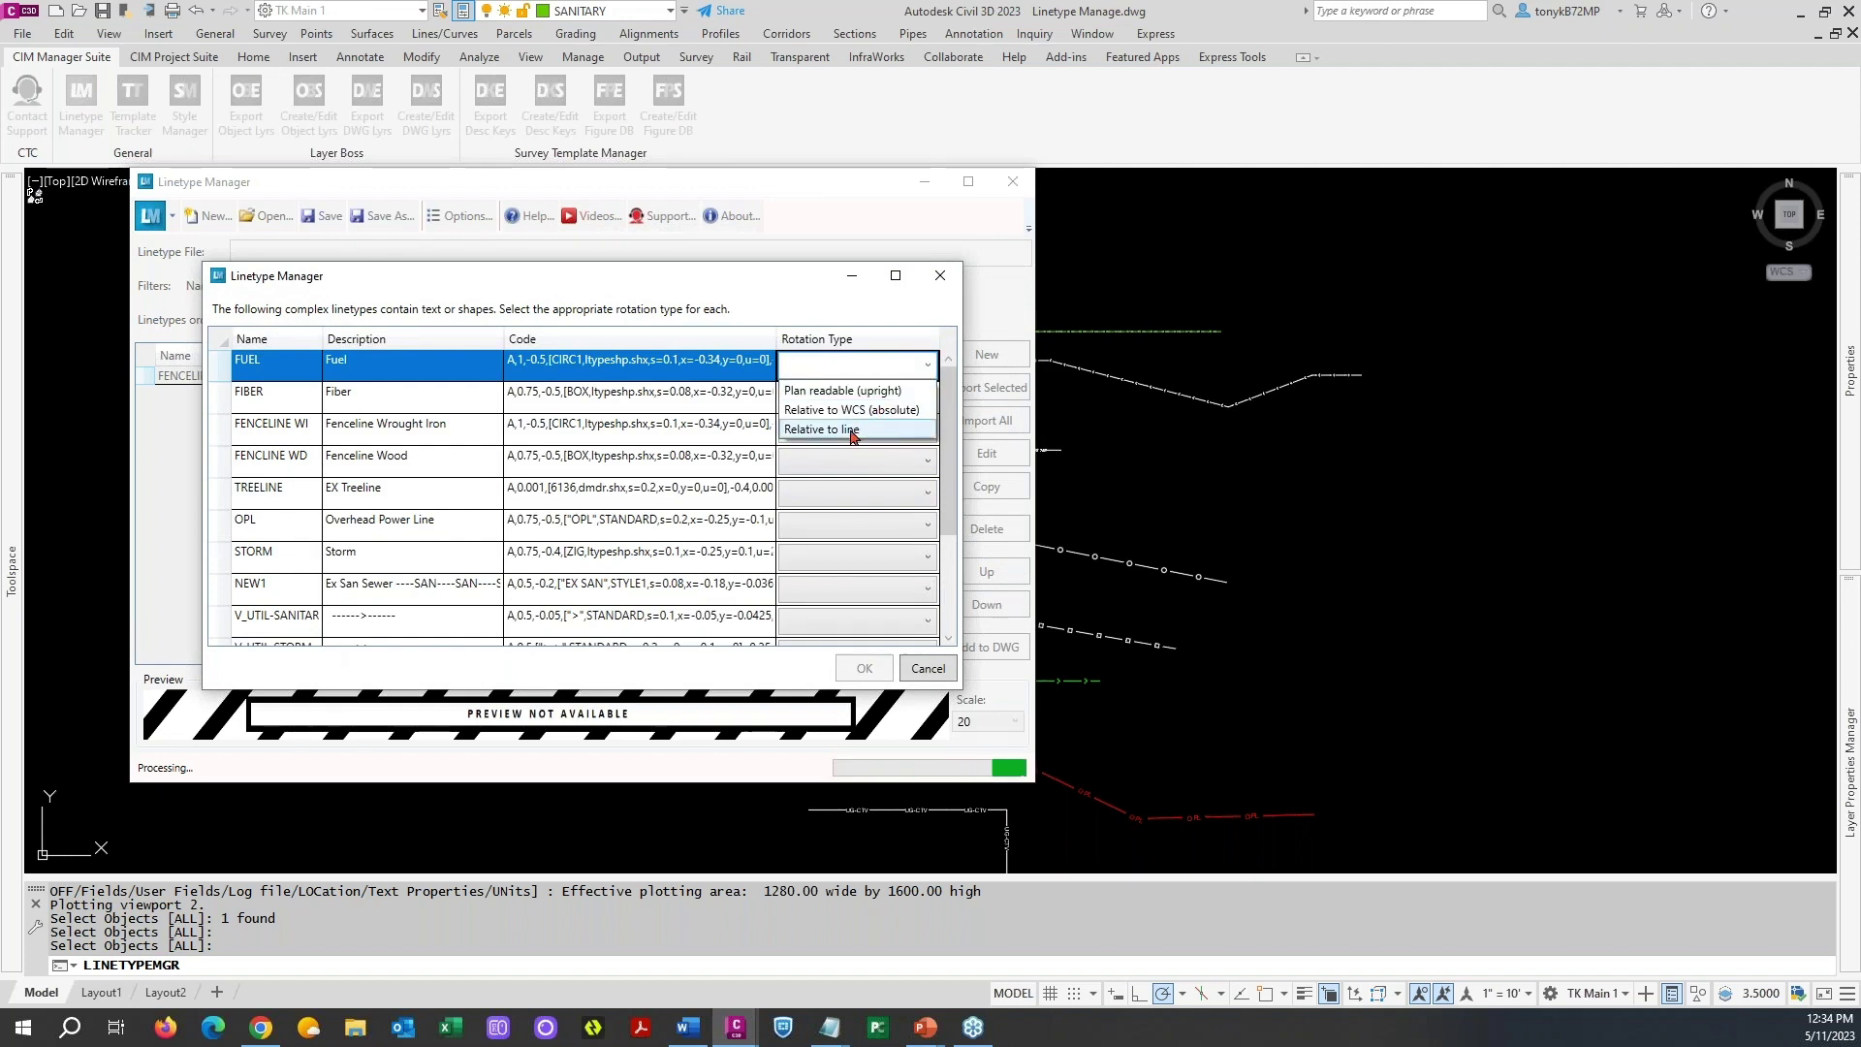
left_click(841, 433)
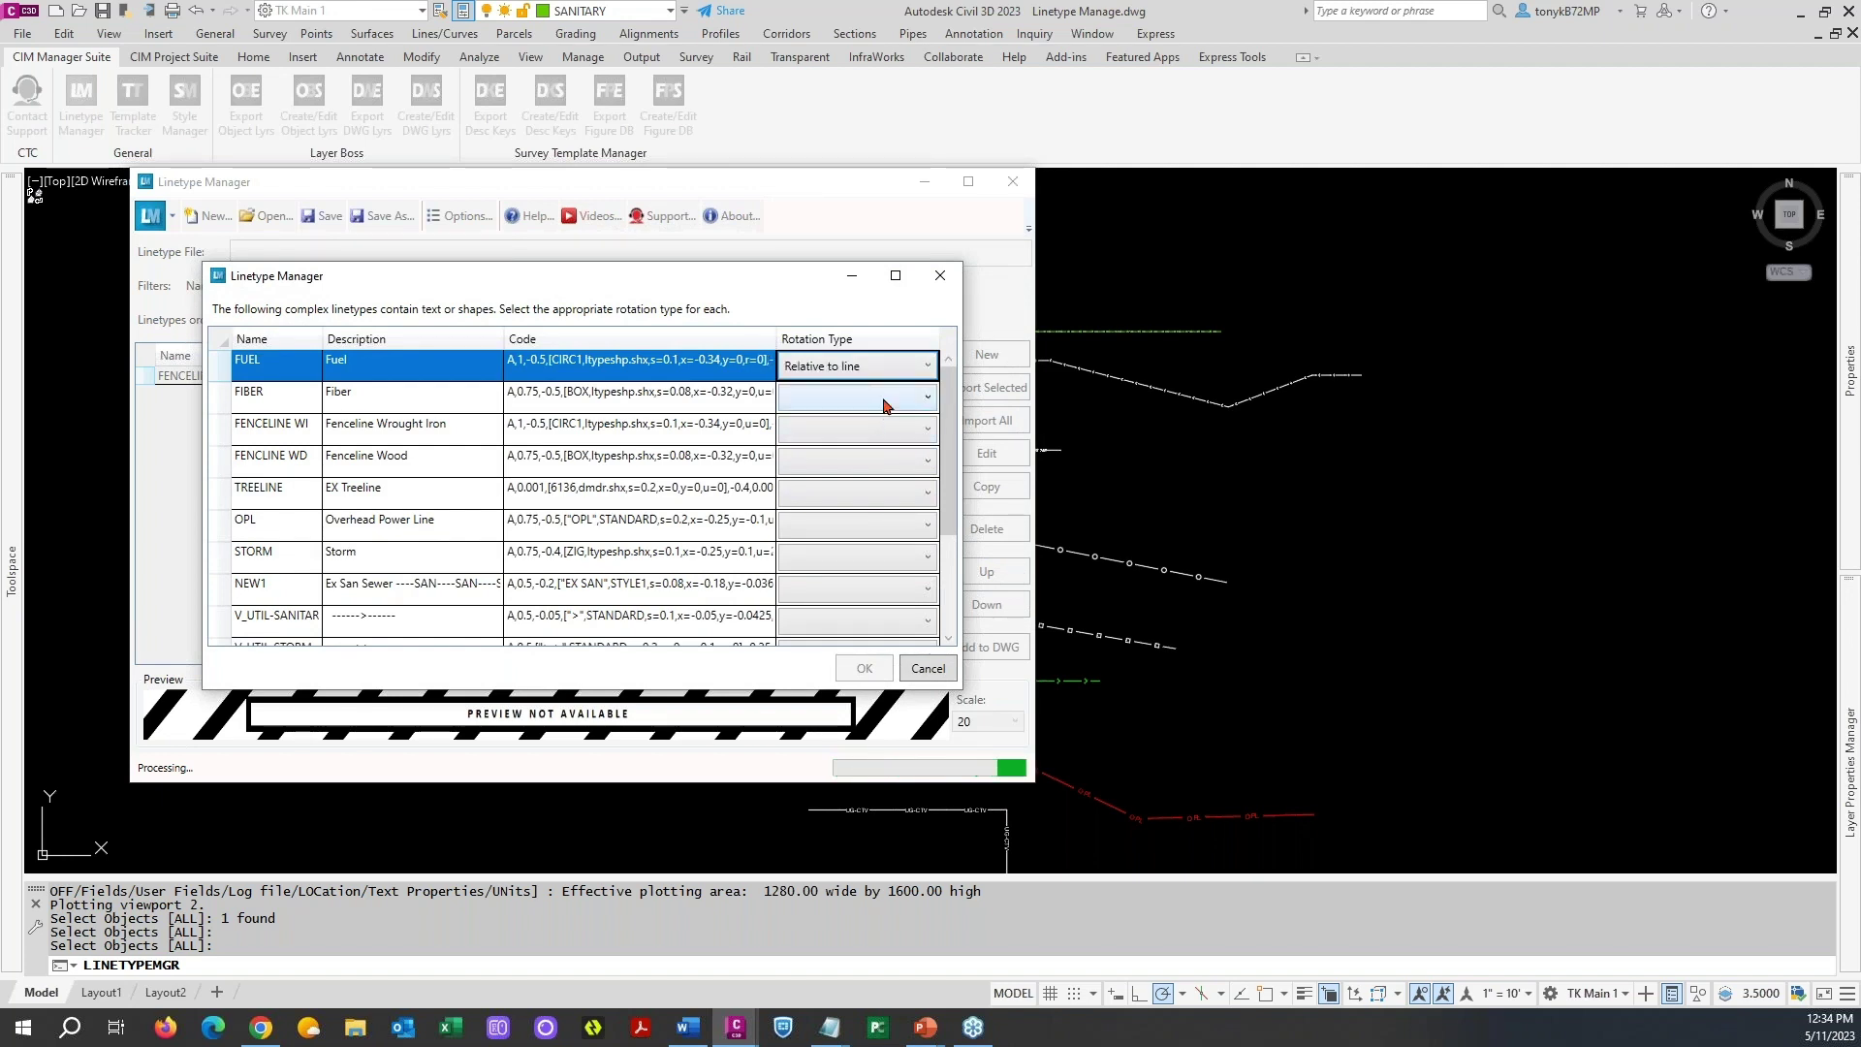
scroll(950, 492, "down", 1)
scroll(950, 493, "down", 4)
scroll(950, 493, "up", 5)
left_click(853, 396)
left_click(839, 466)
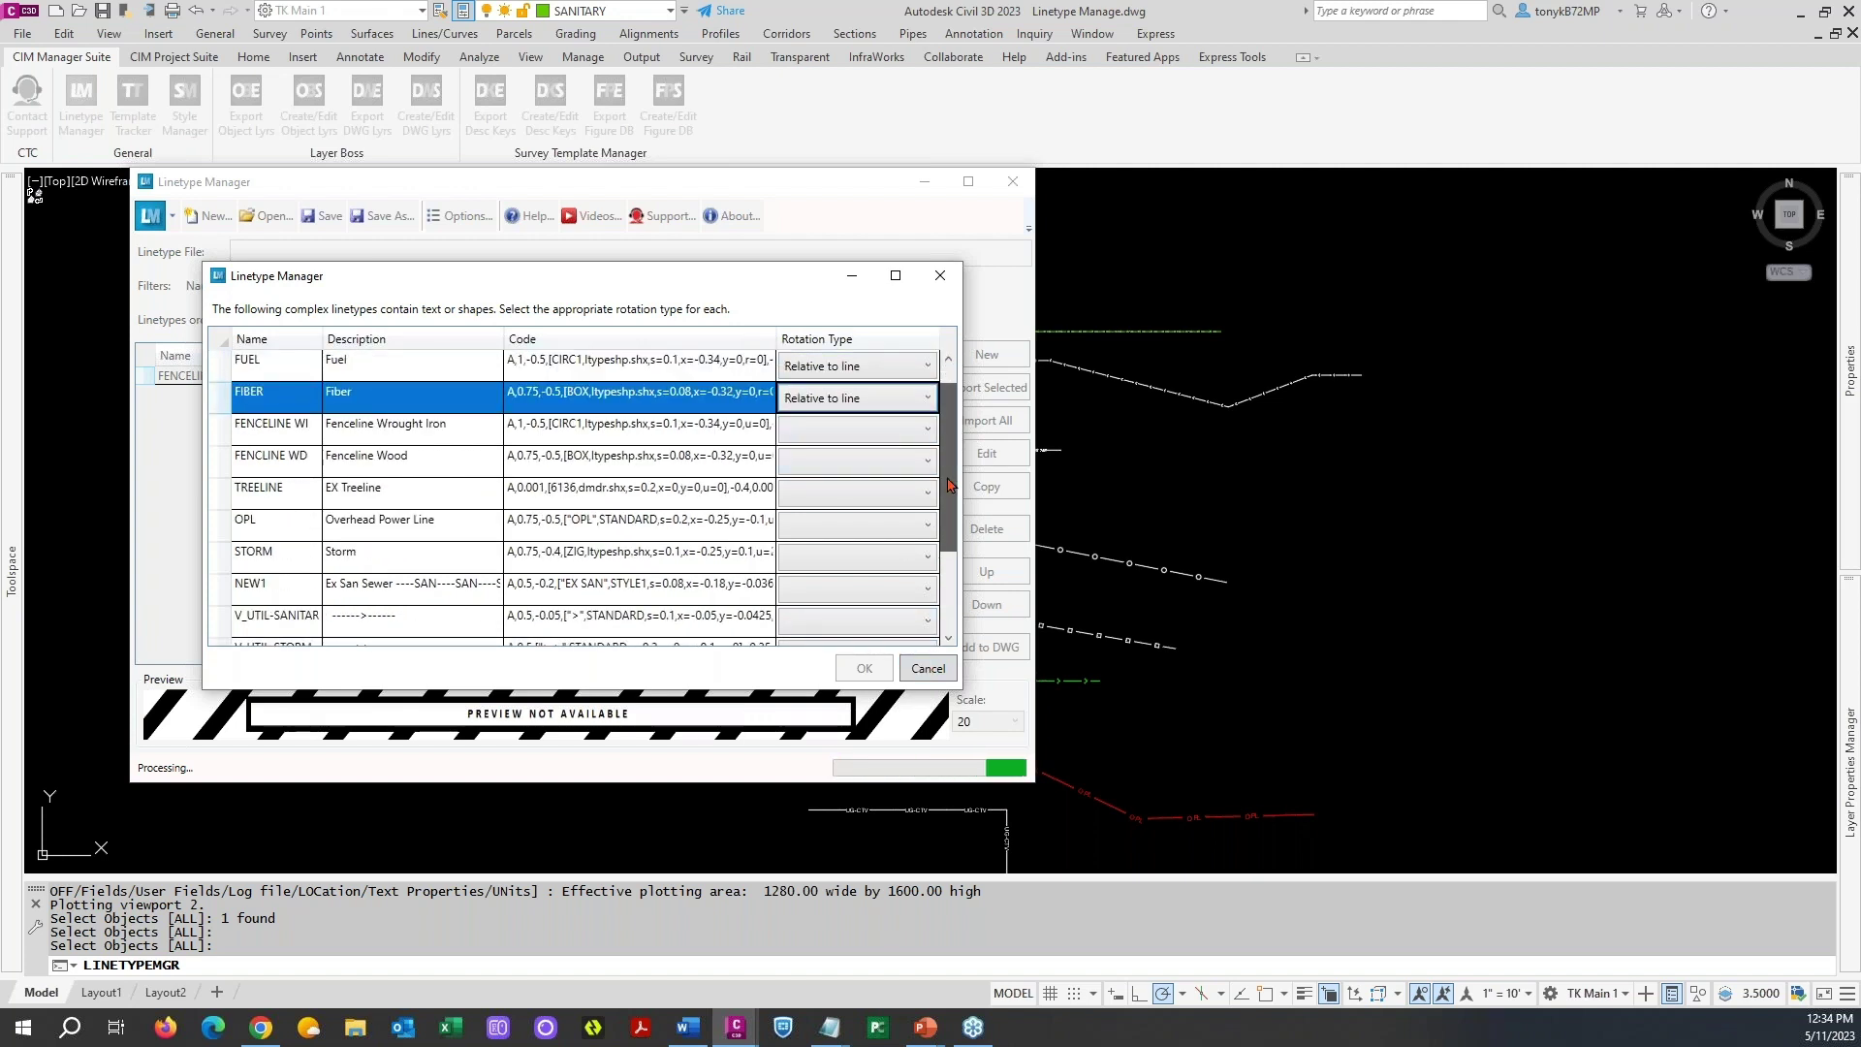
- Set the rotation type of FENCELINE WI, FENCLINE WD and TREELINE to Relative to line
scroll(951, 613, "down", 5)
scroll(892, 411, "up", 4)
left_click(892, 405)
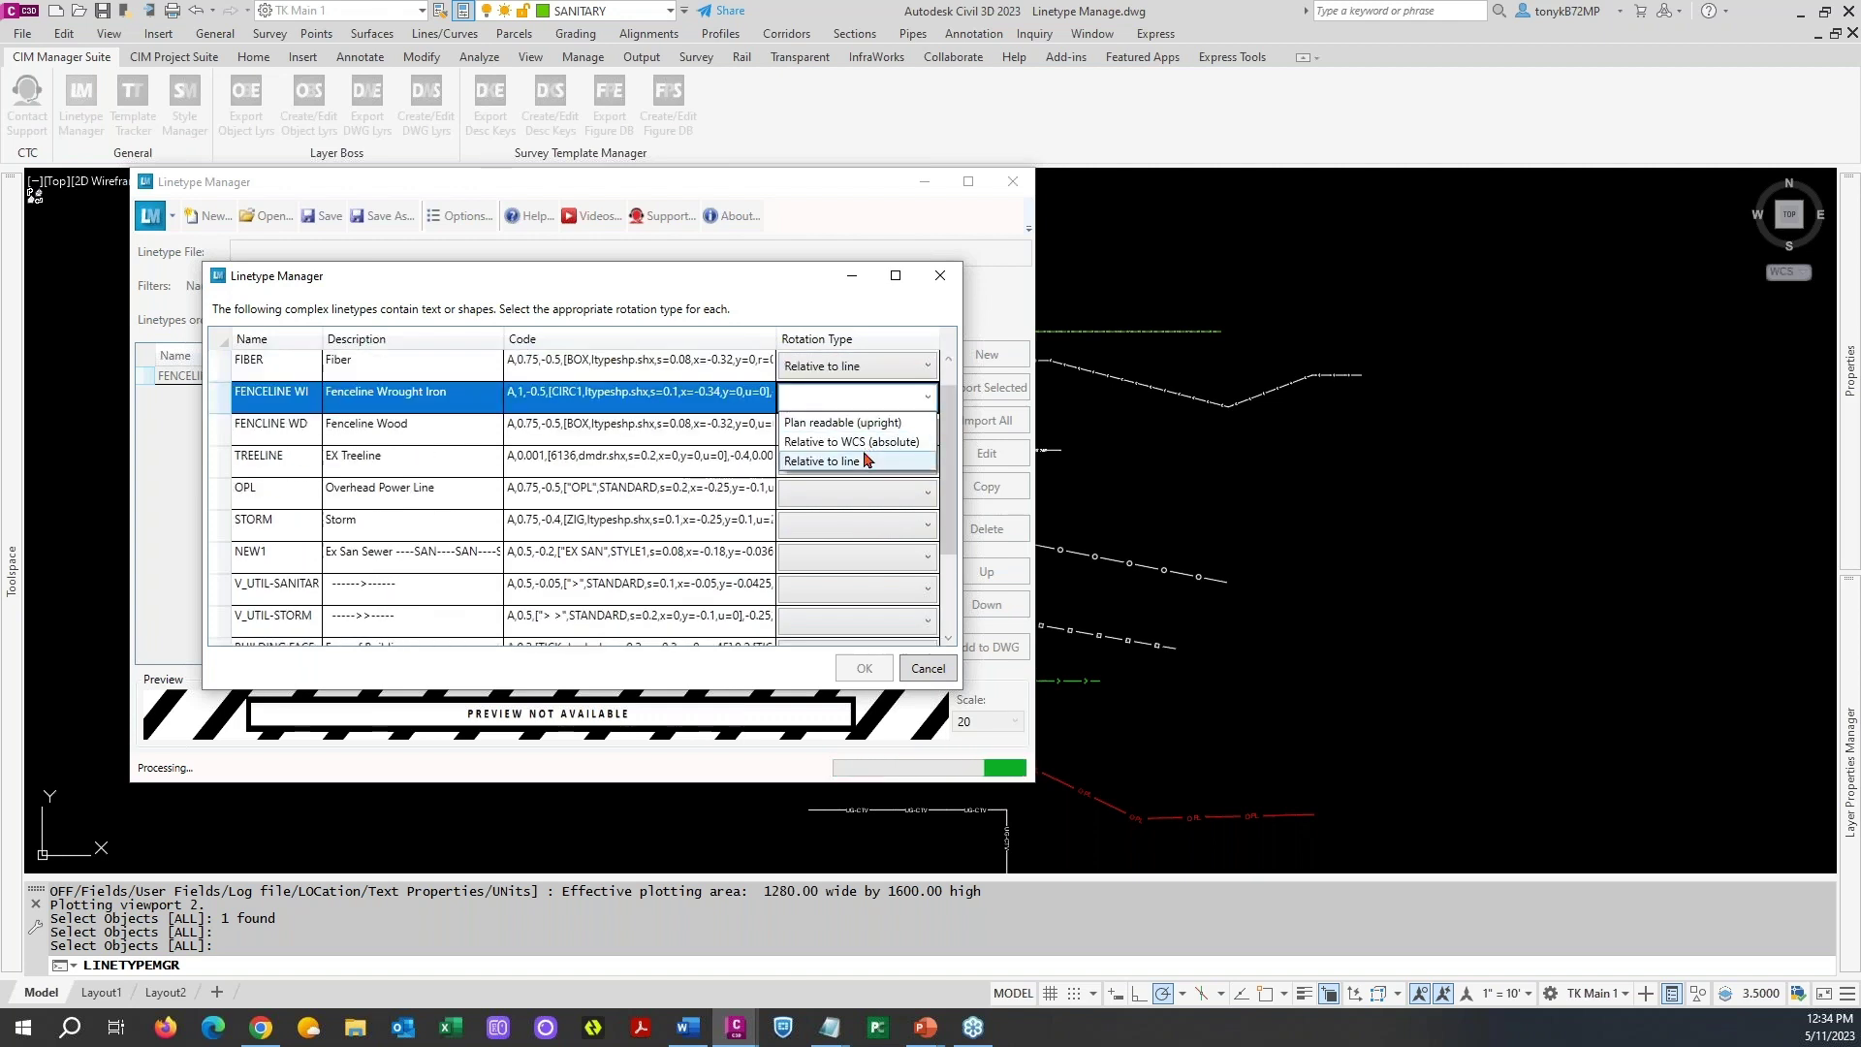
left_click(862, 462)
left_click(863, 429)
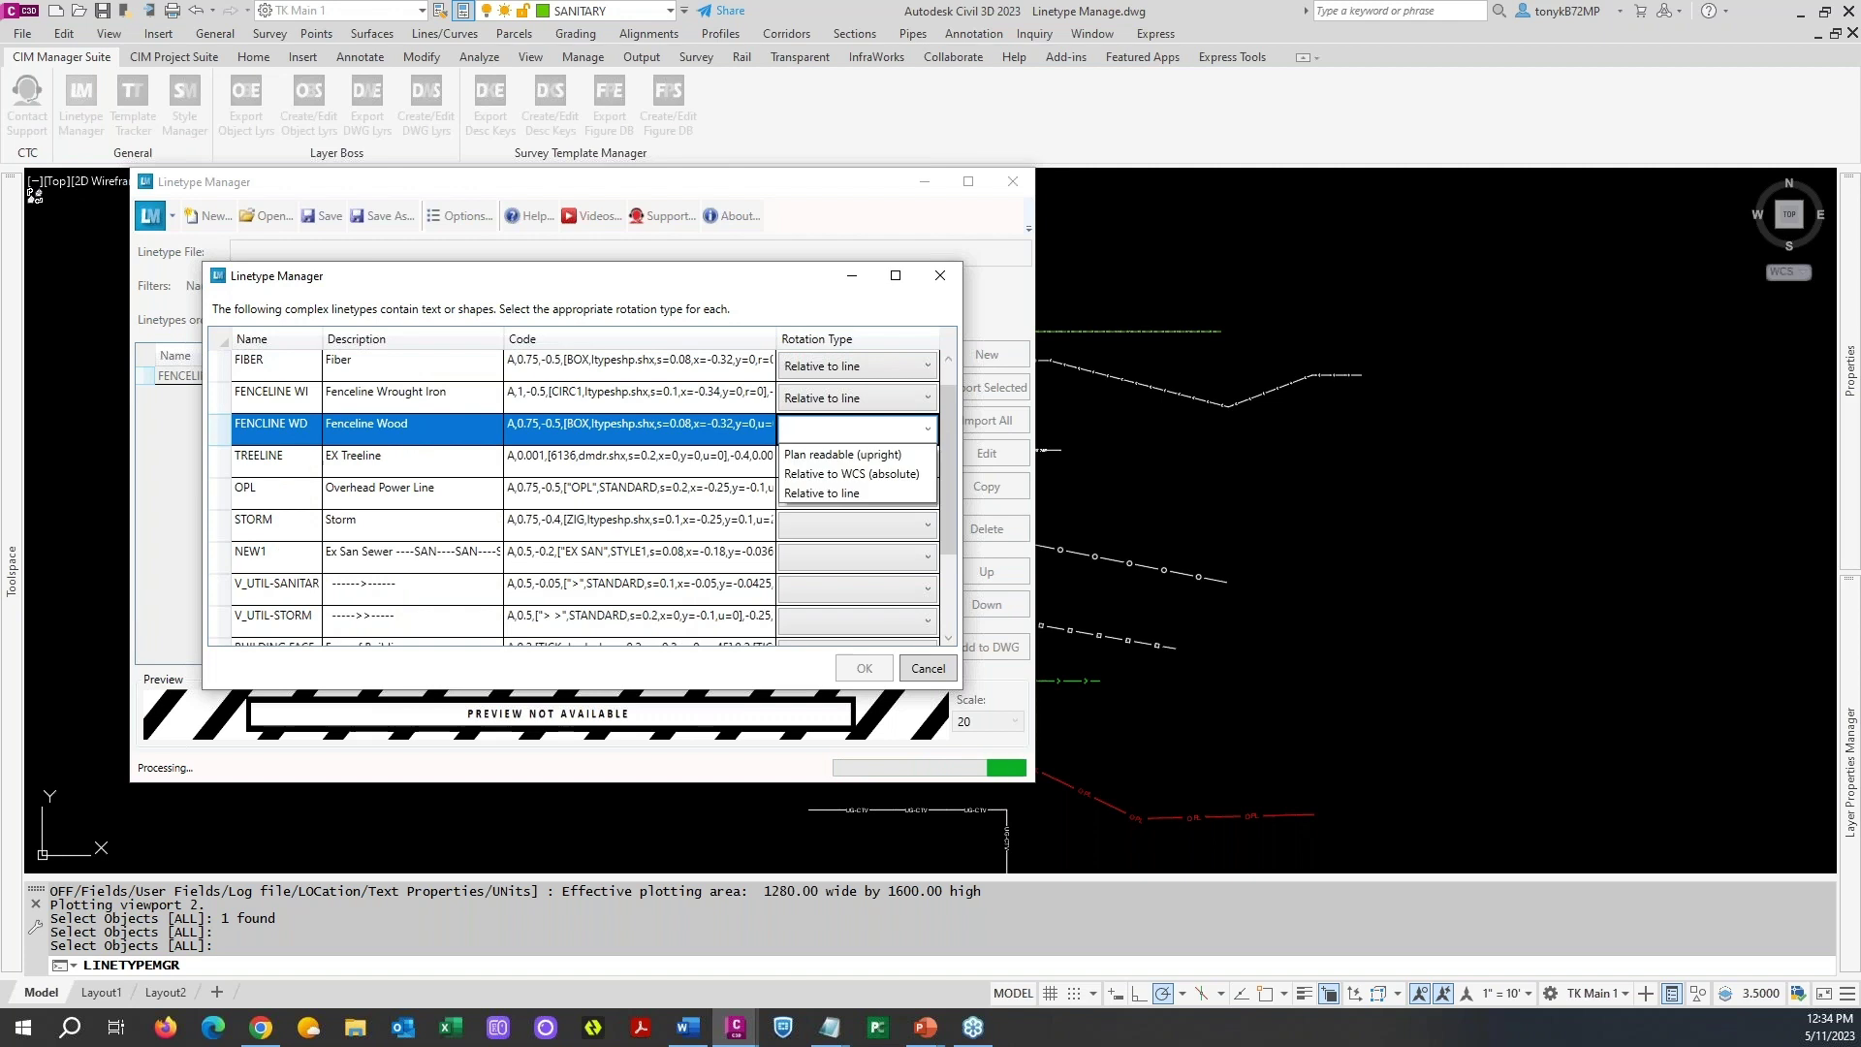
left_click(857, 492)
left_click(870, 457)
left_click(867, 461)
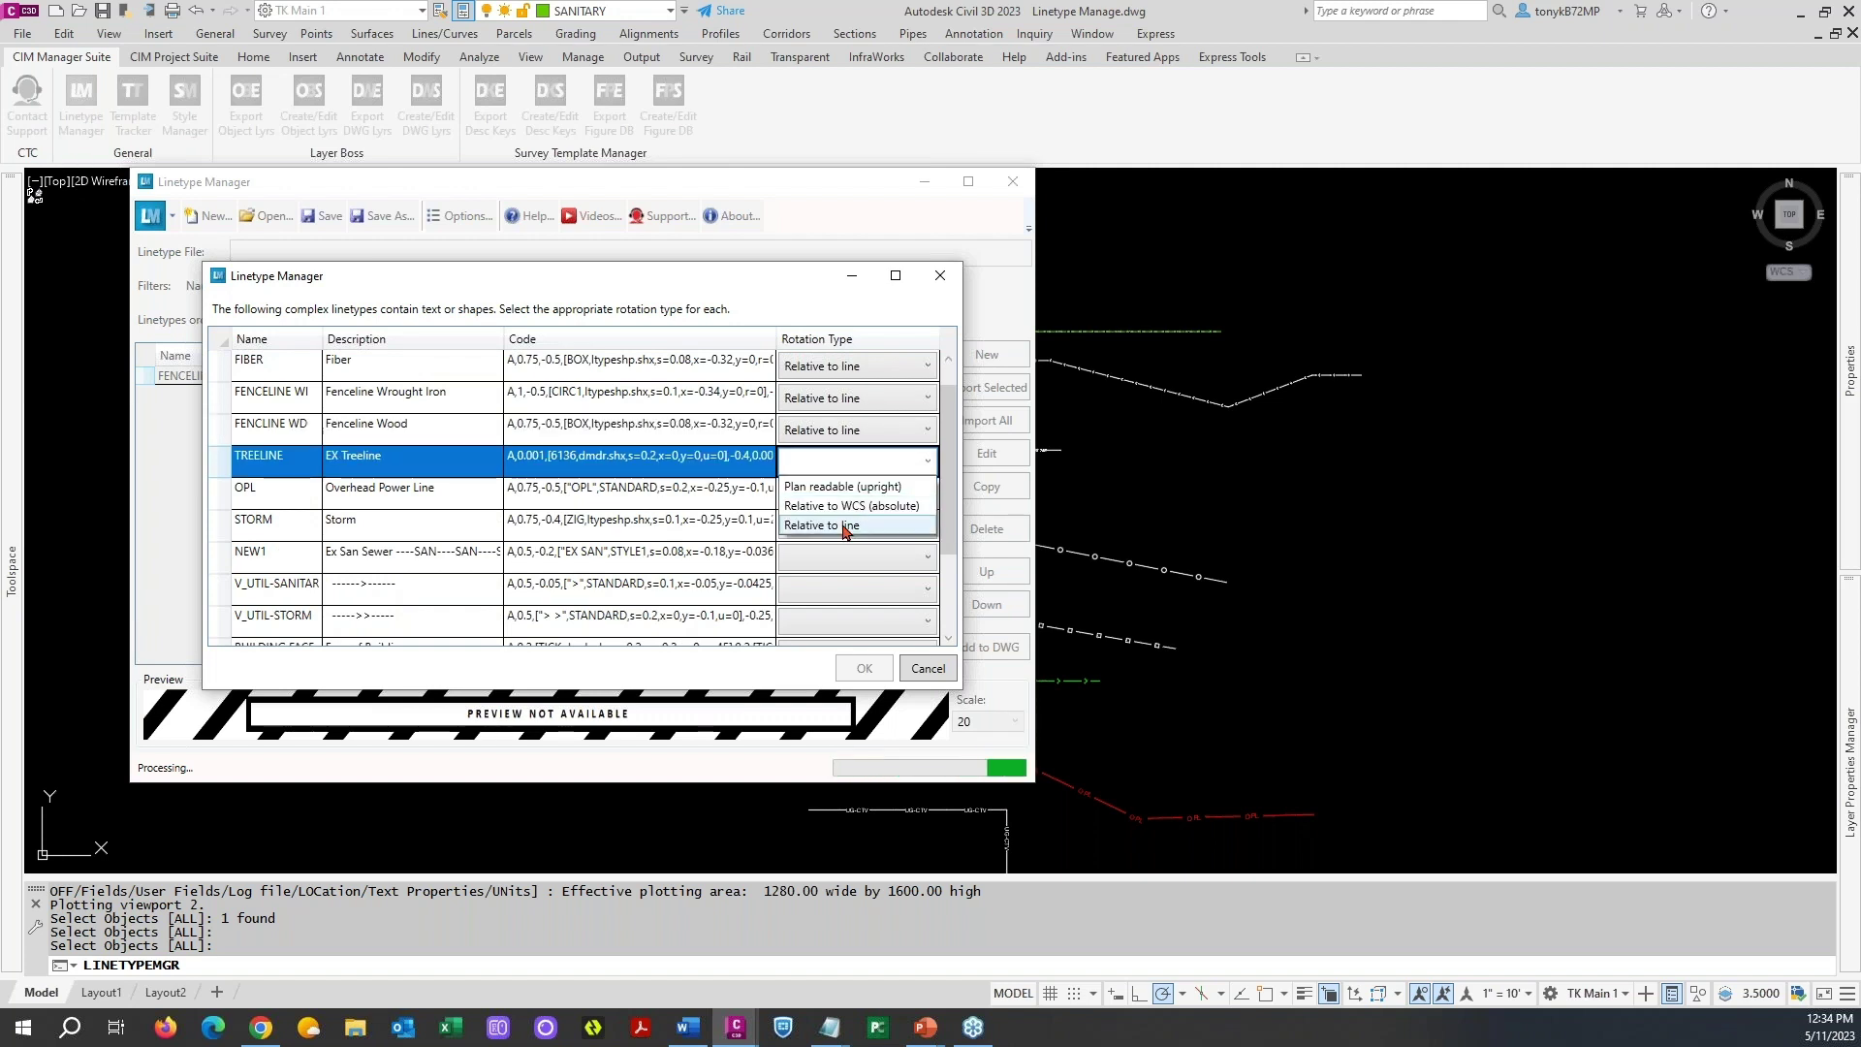
left_click(845, 533)
- Set the rotation type of the OPL, STORM and NEW1 linetypes to Relative to line
left_click(848, 496)
left_click(848, 496)
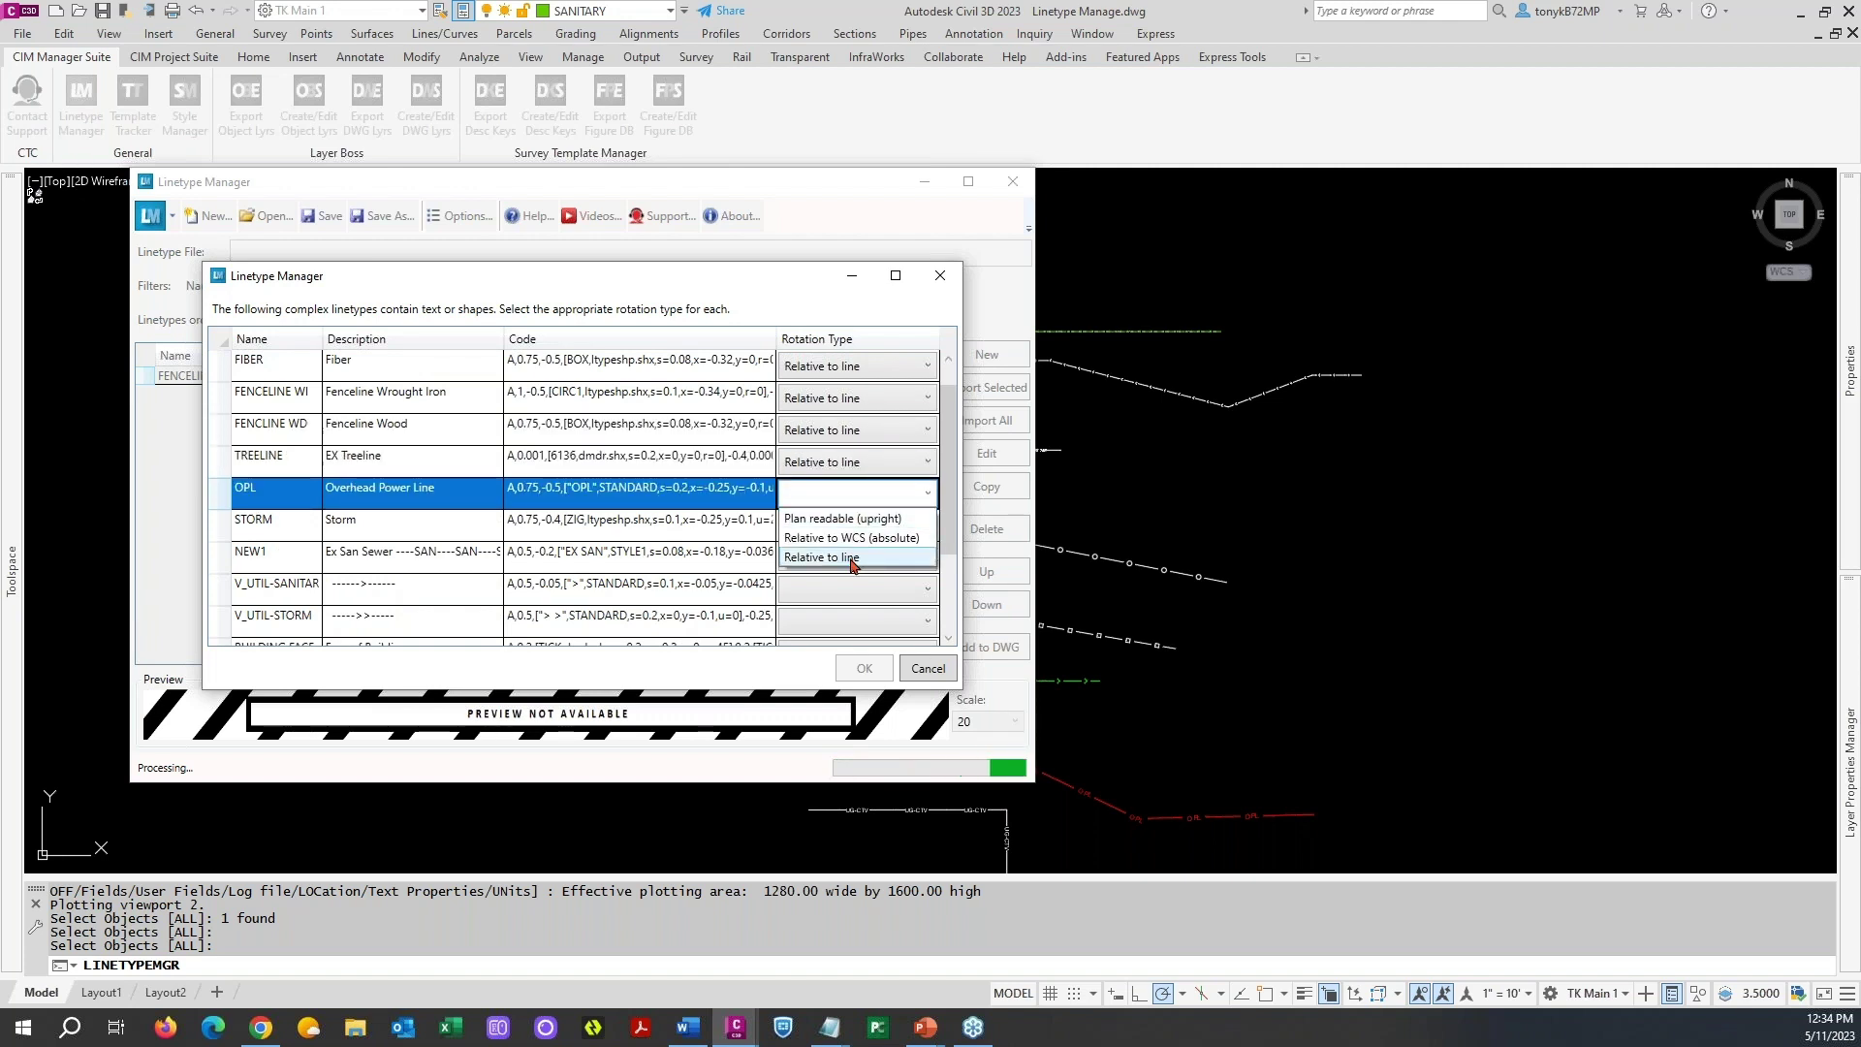
left_click(851, 562)
left_click(846, 524)
left_click(846, 525)
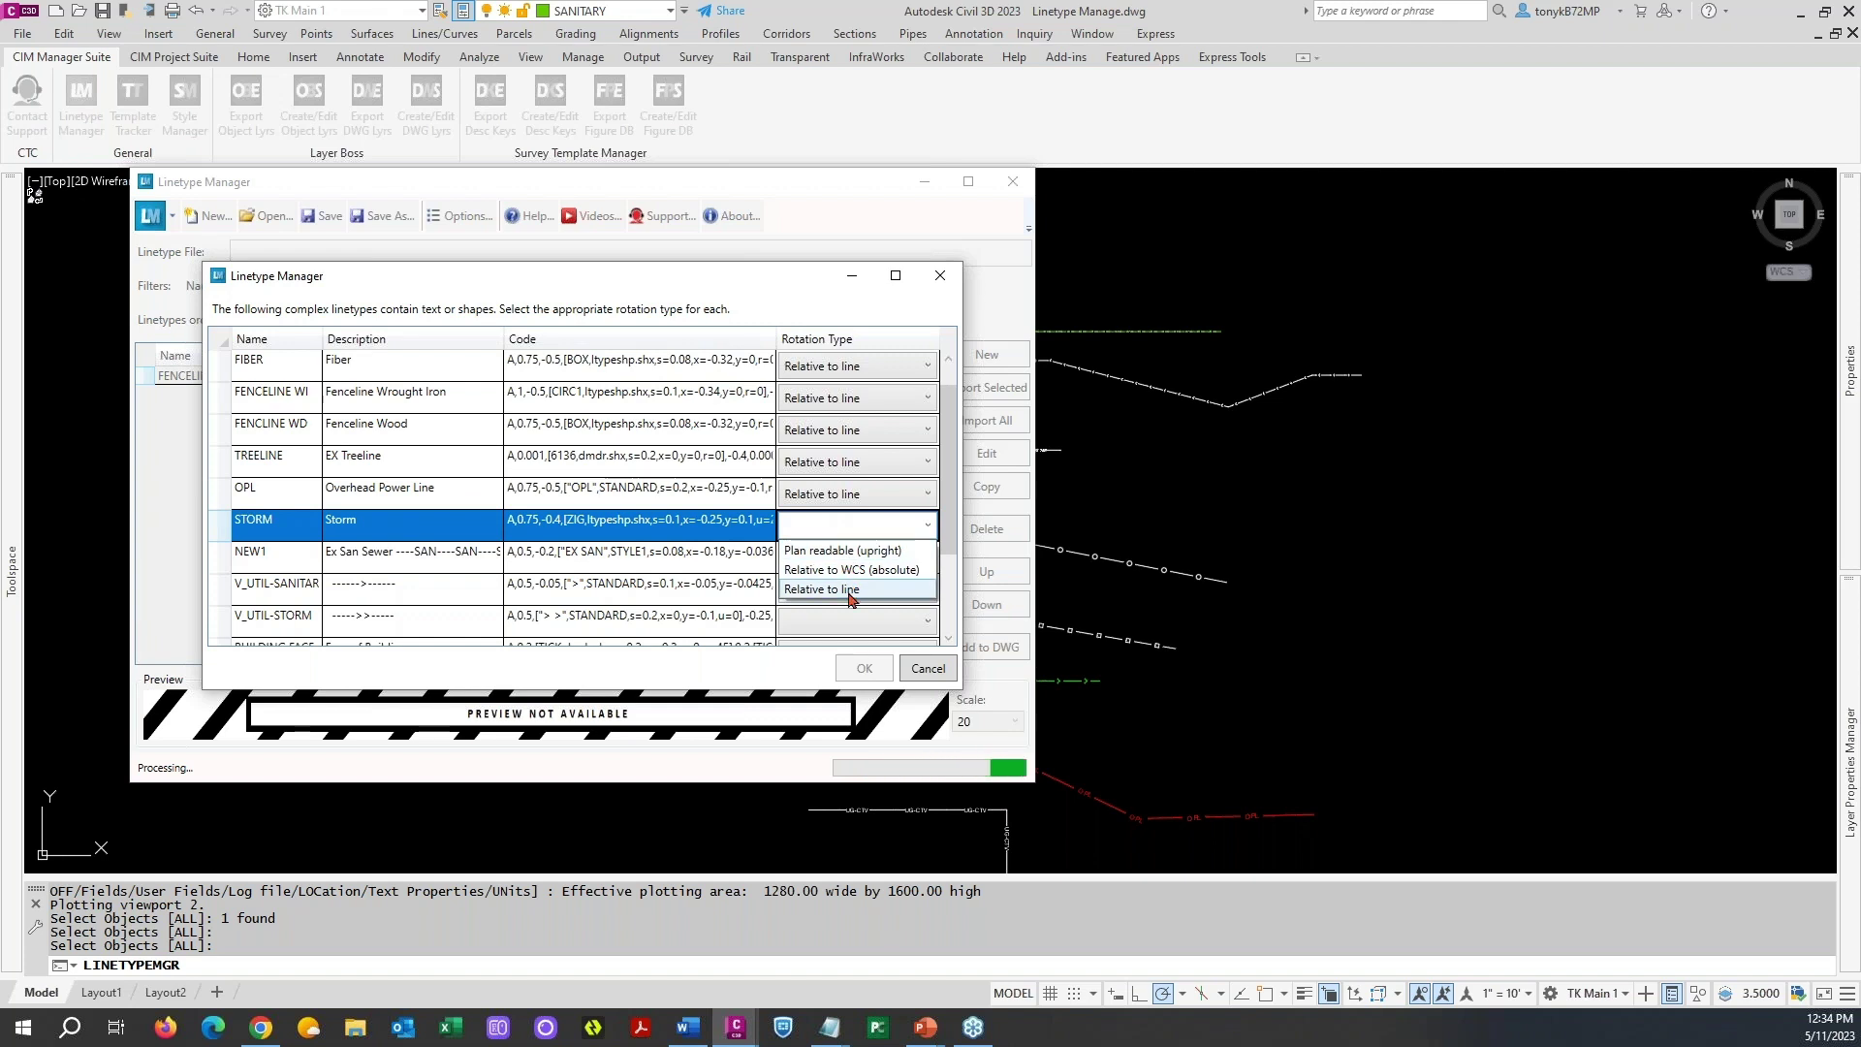
left_click(850, 592)
left_click(862, 560)
left_click(861, 557)
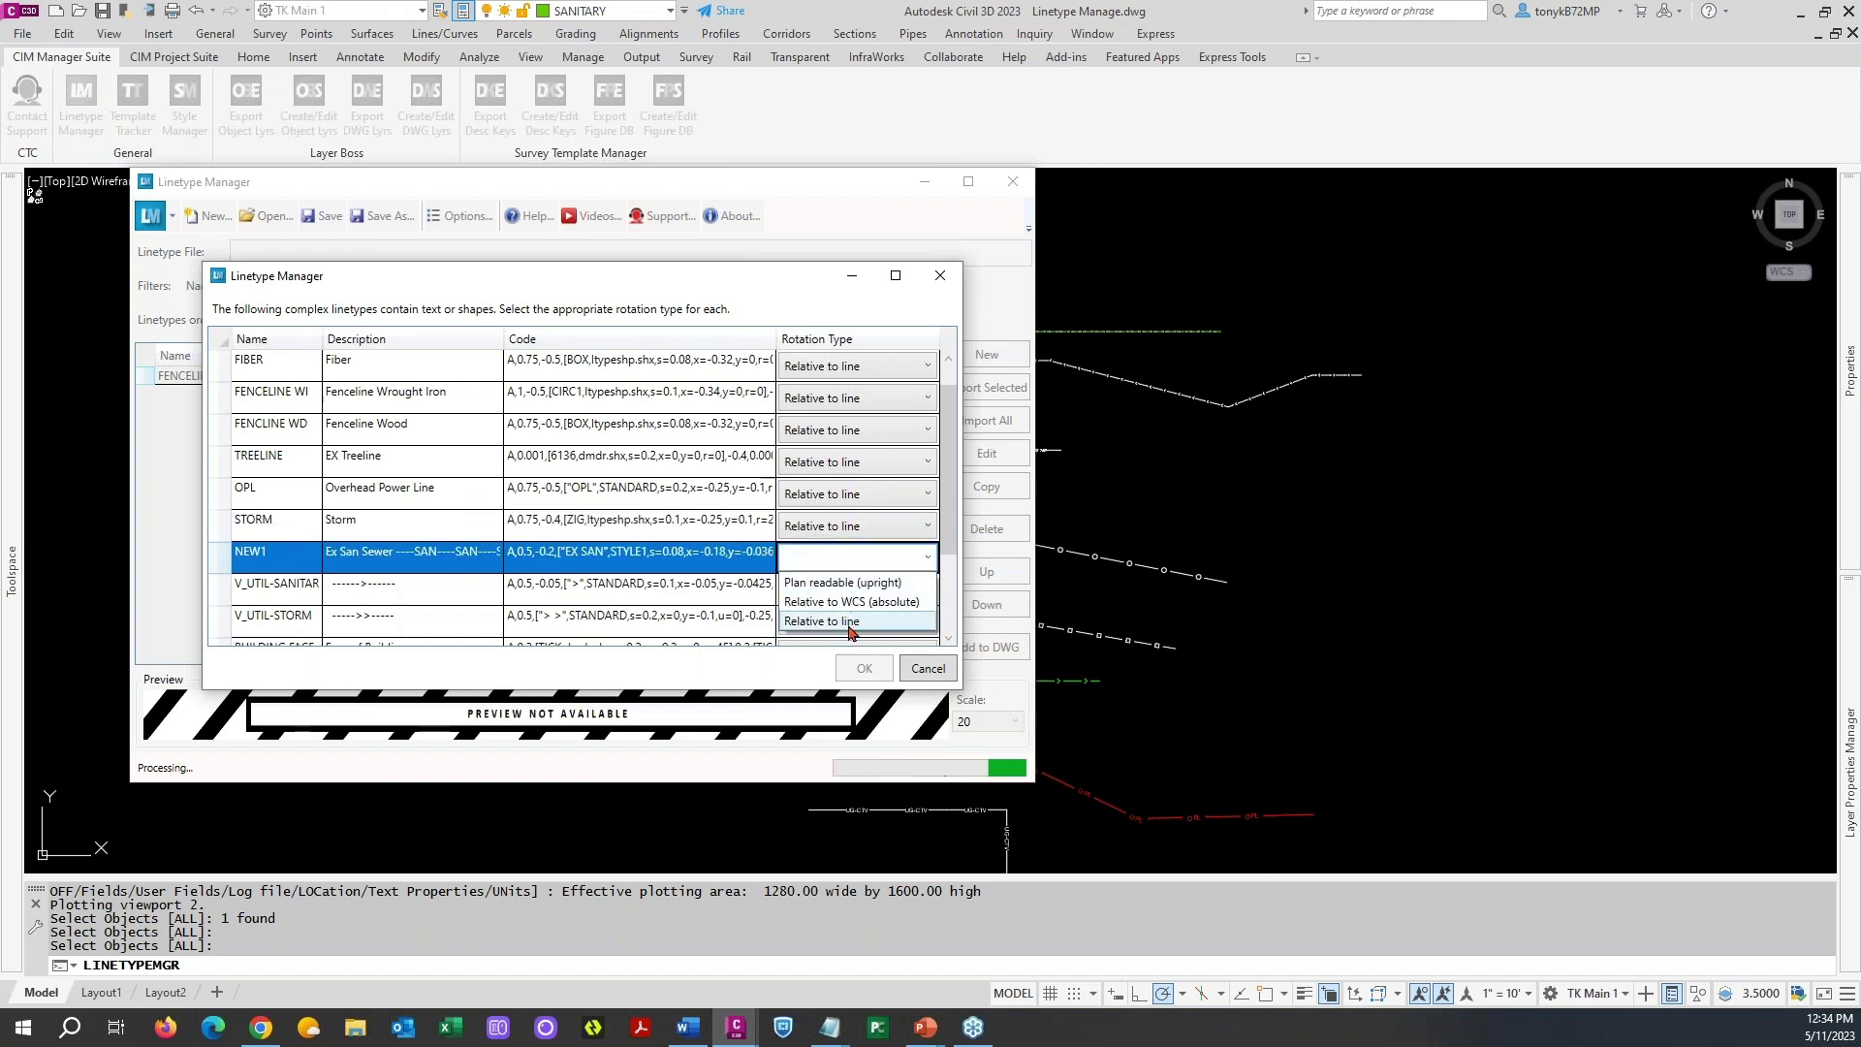
left_click(850, 621)
- Set the rotation type of V_UTIL-SANITARY and V_UTIL-STORM to Relative to line
left_click(866, 591)
left_click(866, 592)
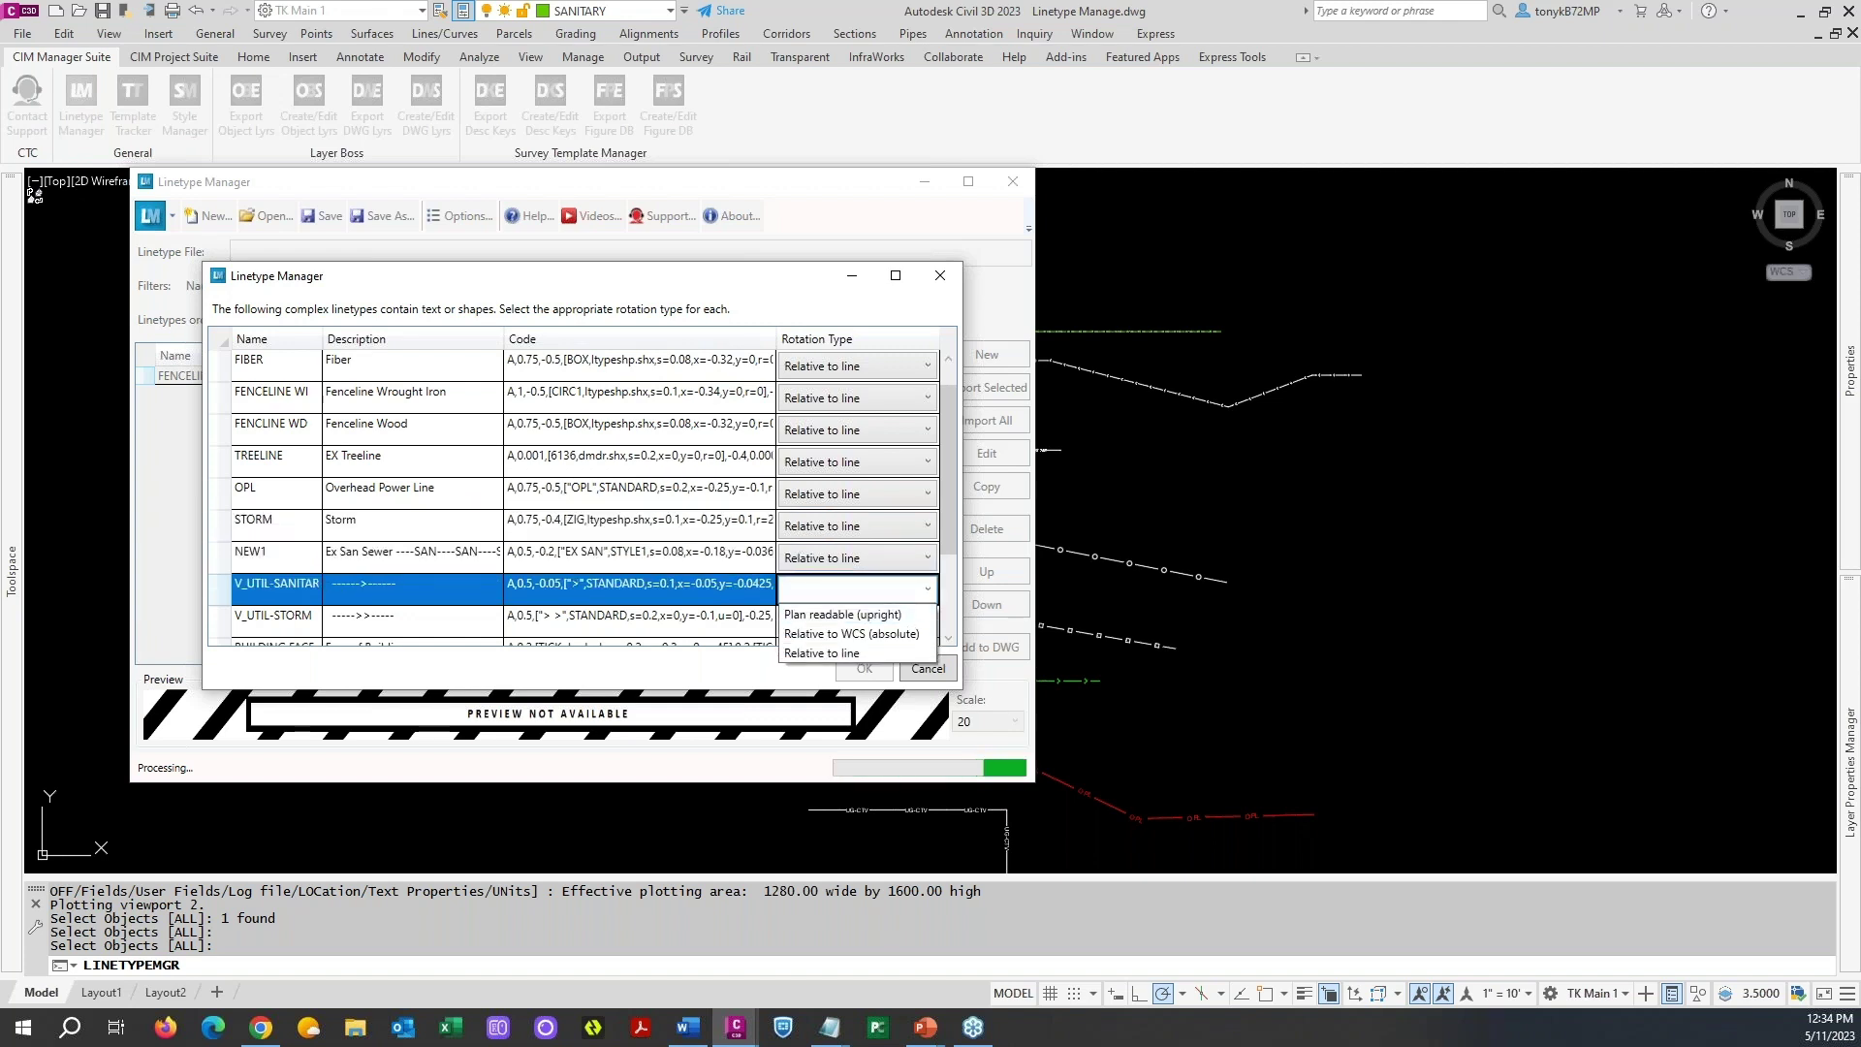
left_click(852, 654)
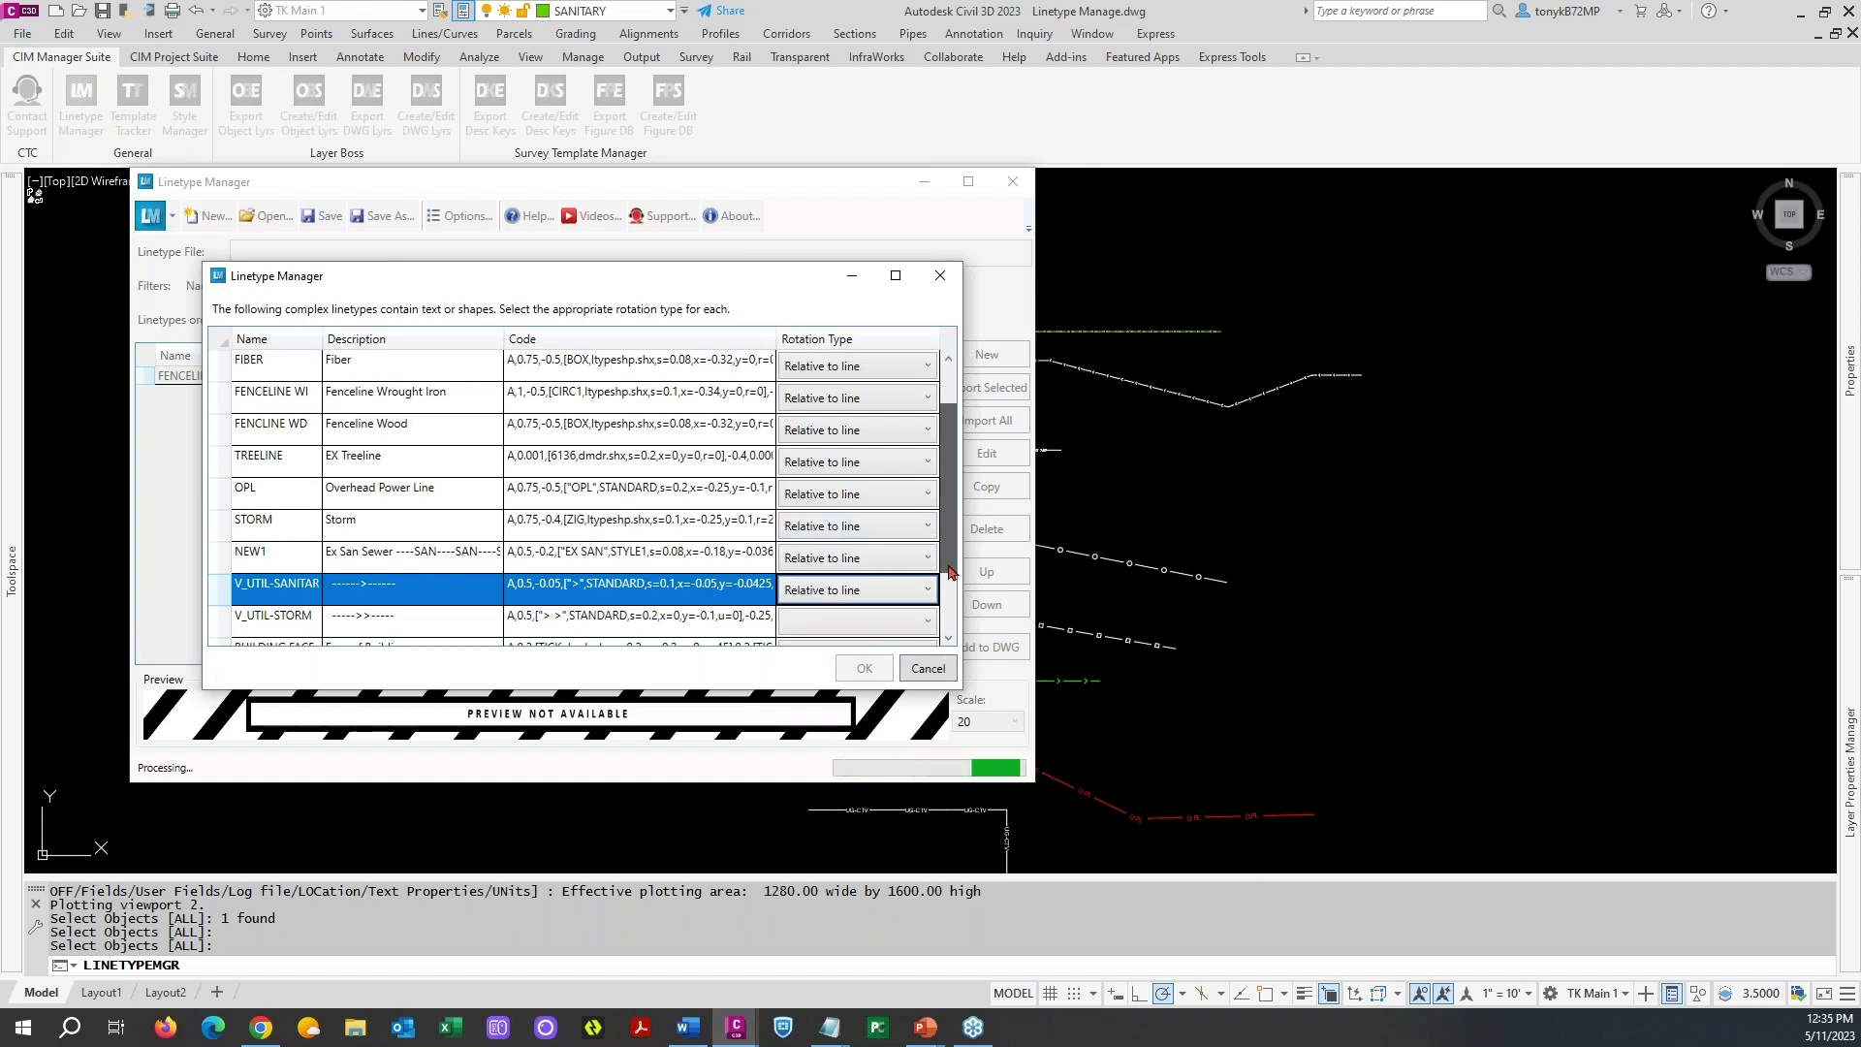
left_click(862, 620)
left_click(862, 493)
left_click(911, 557)
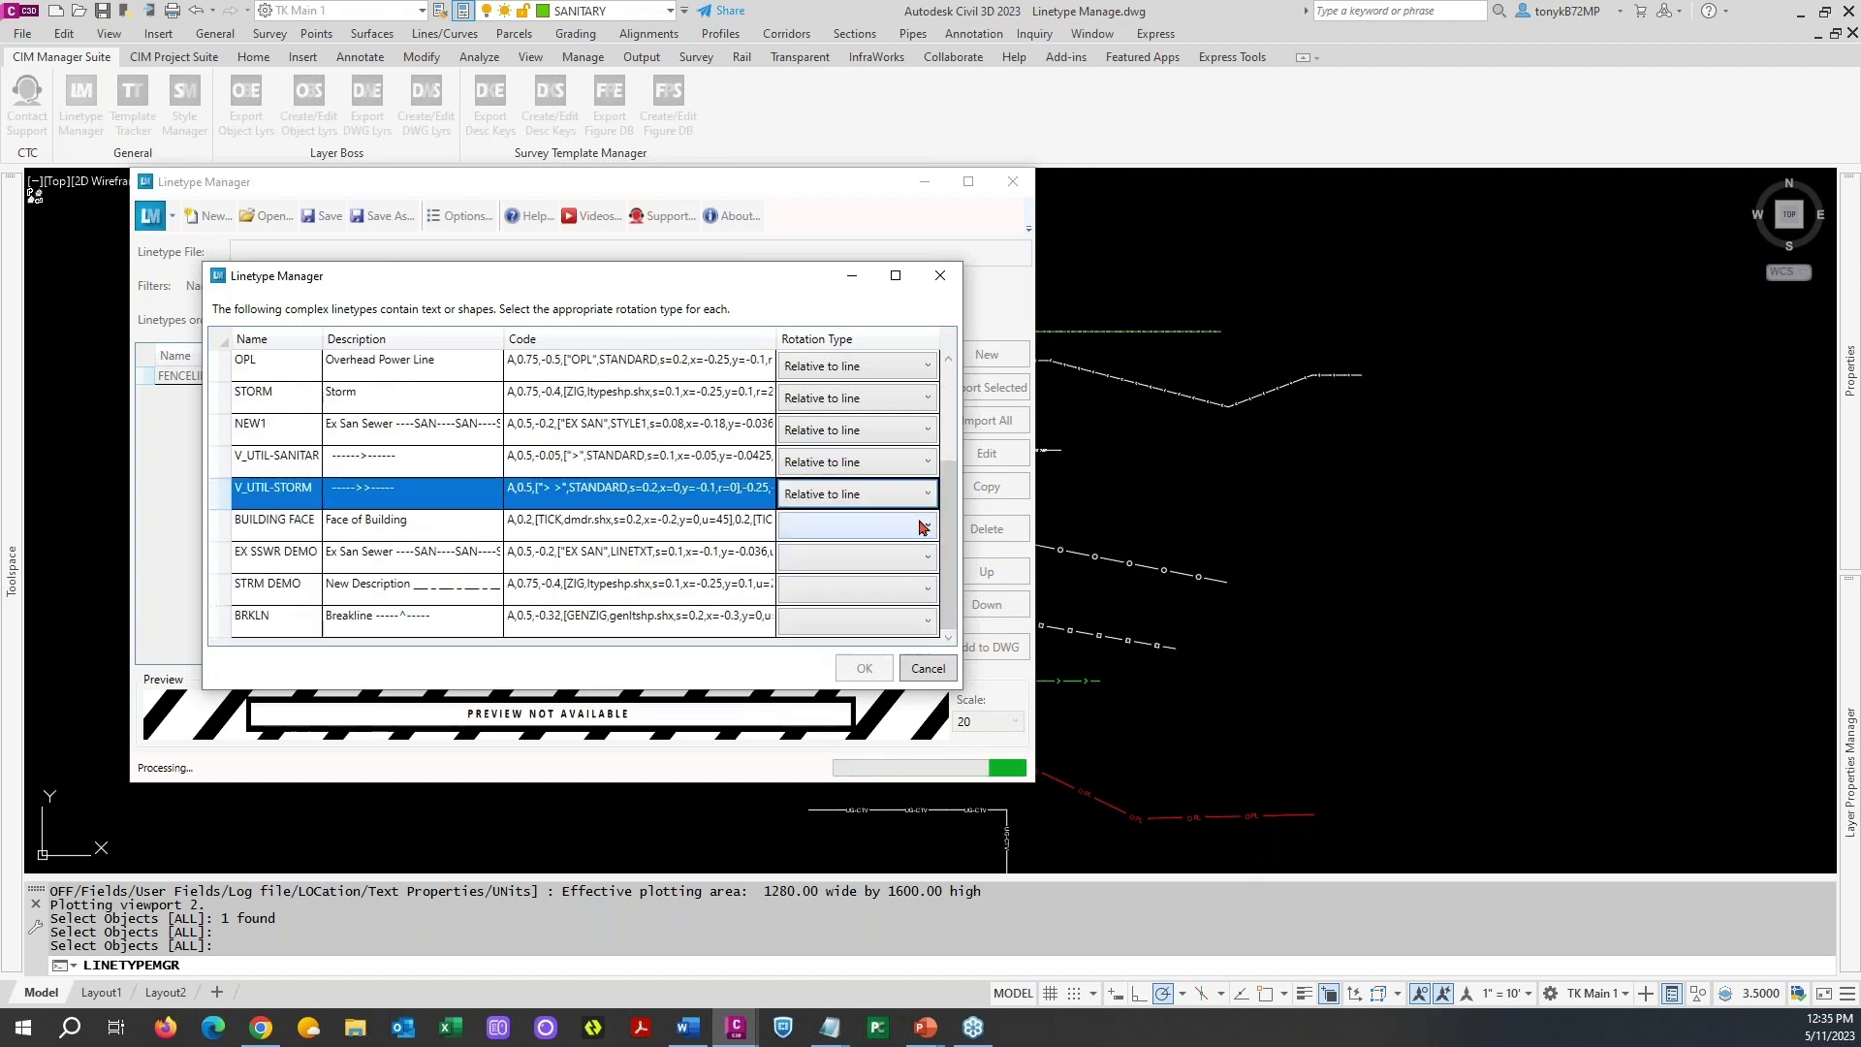
- Set the rotation type of BUILDING FACE and EX SSWR DEMO to Relative to line
left_click(915, 522)
left_click(916, 523)
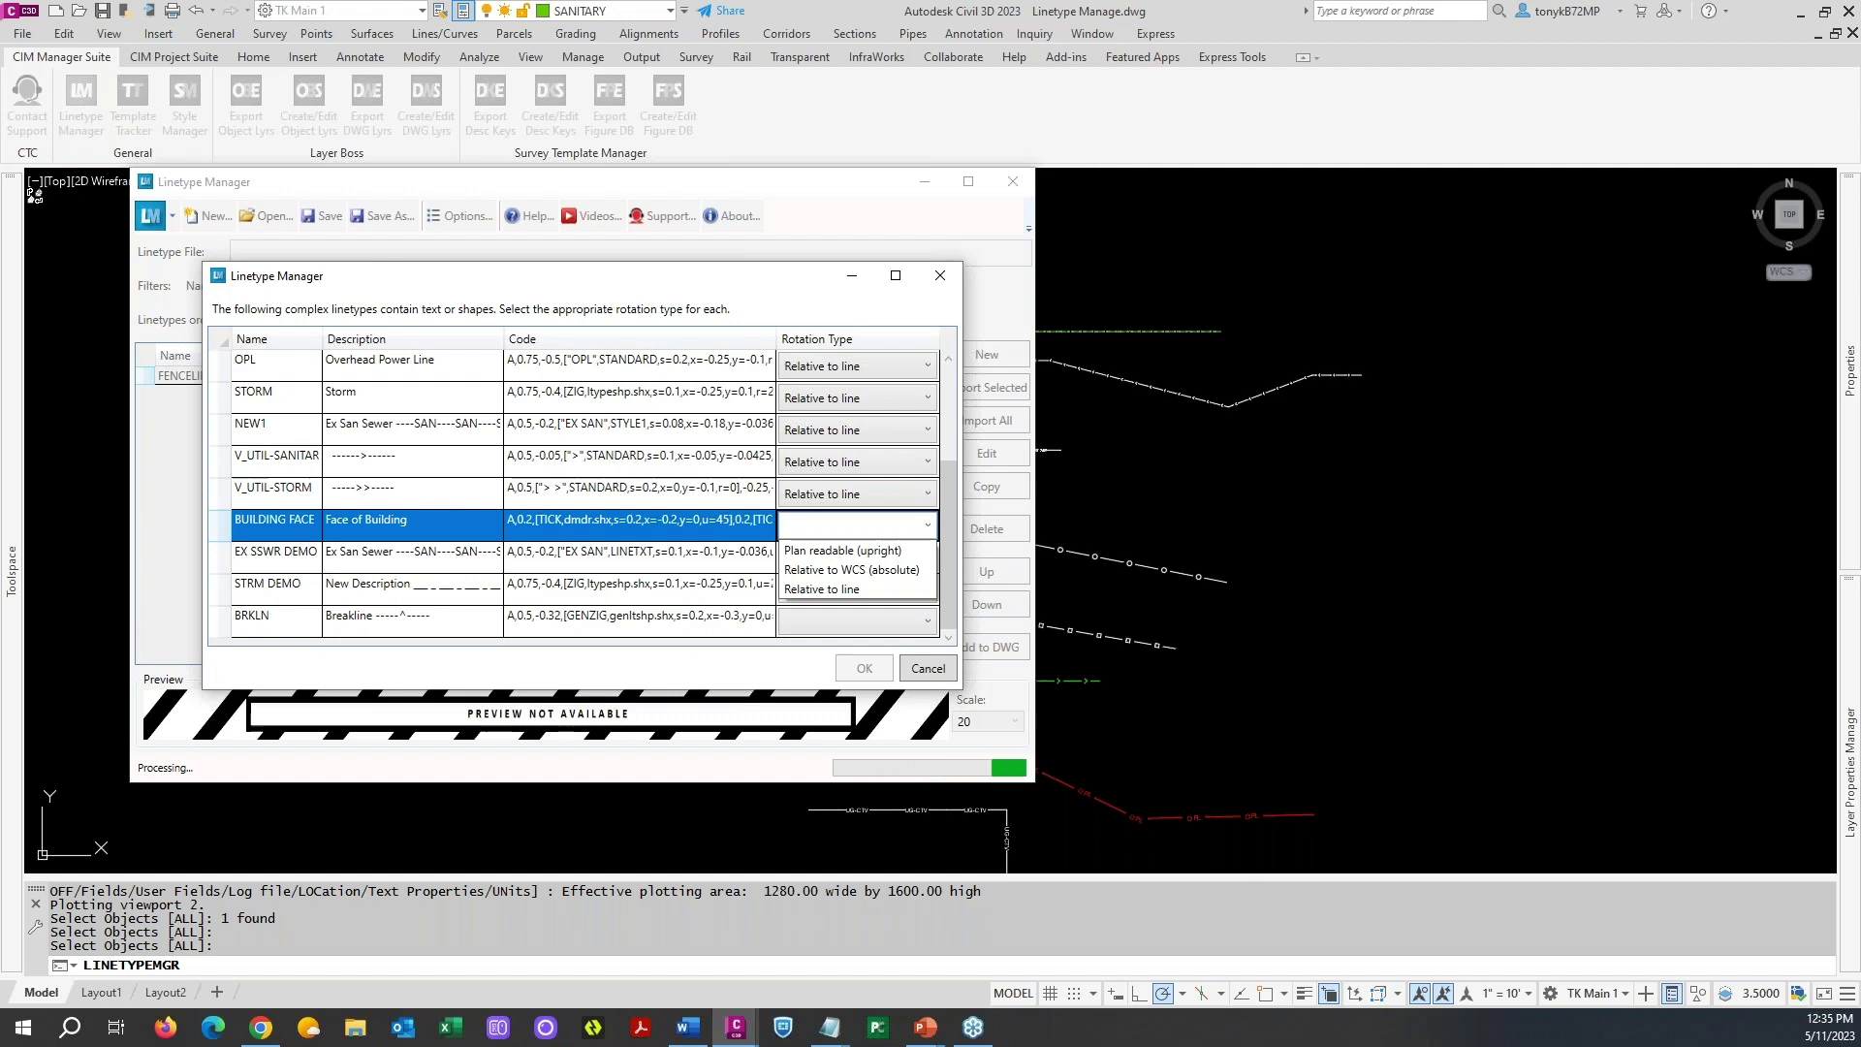
left_click(823, 584)
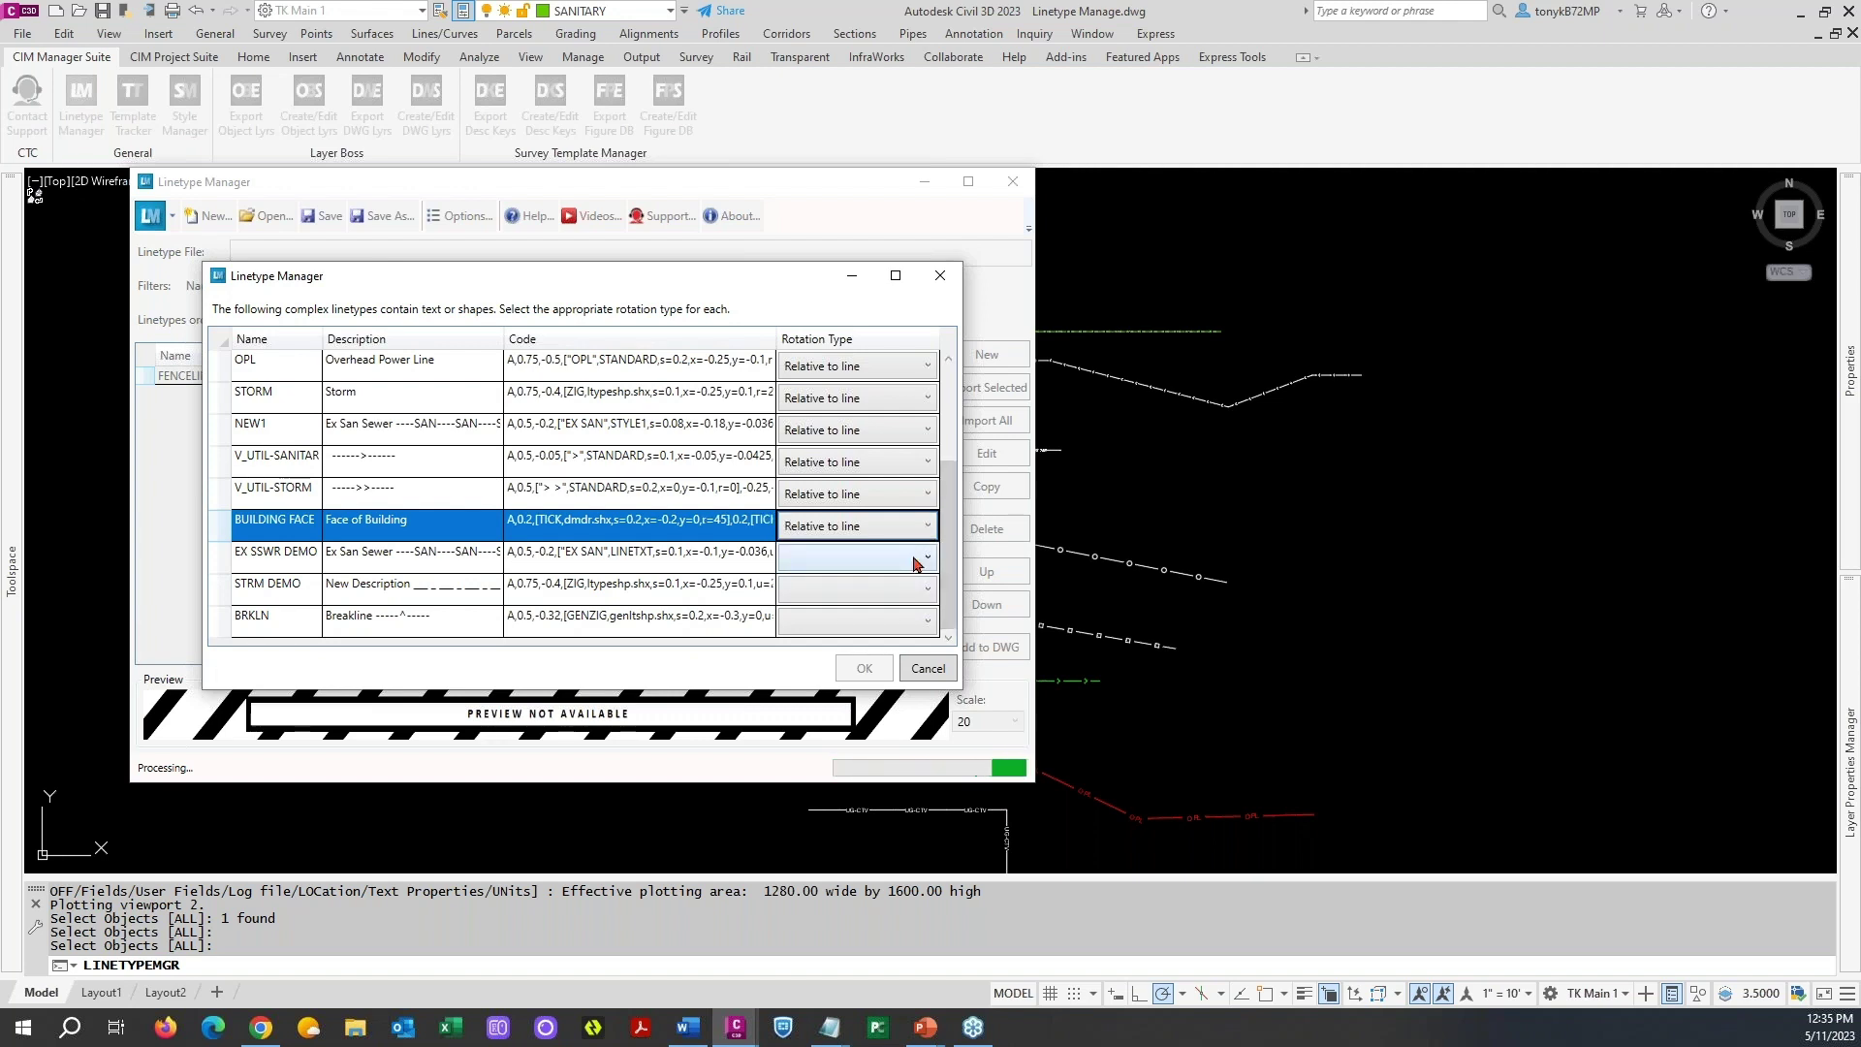
left_click(852, 556)
left_click(853, 557)
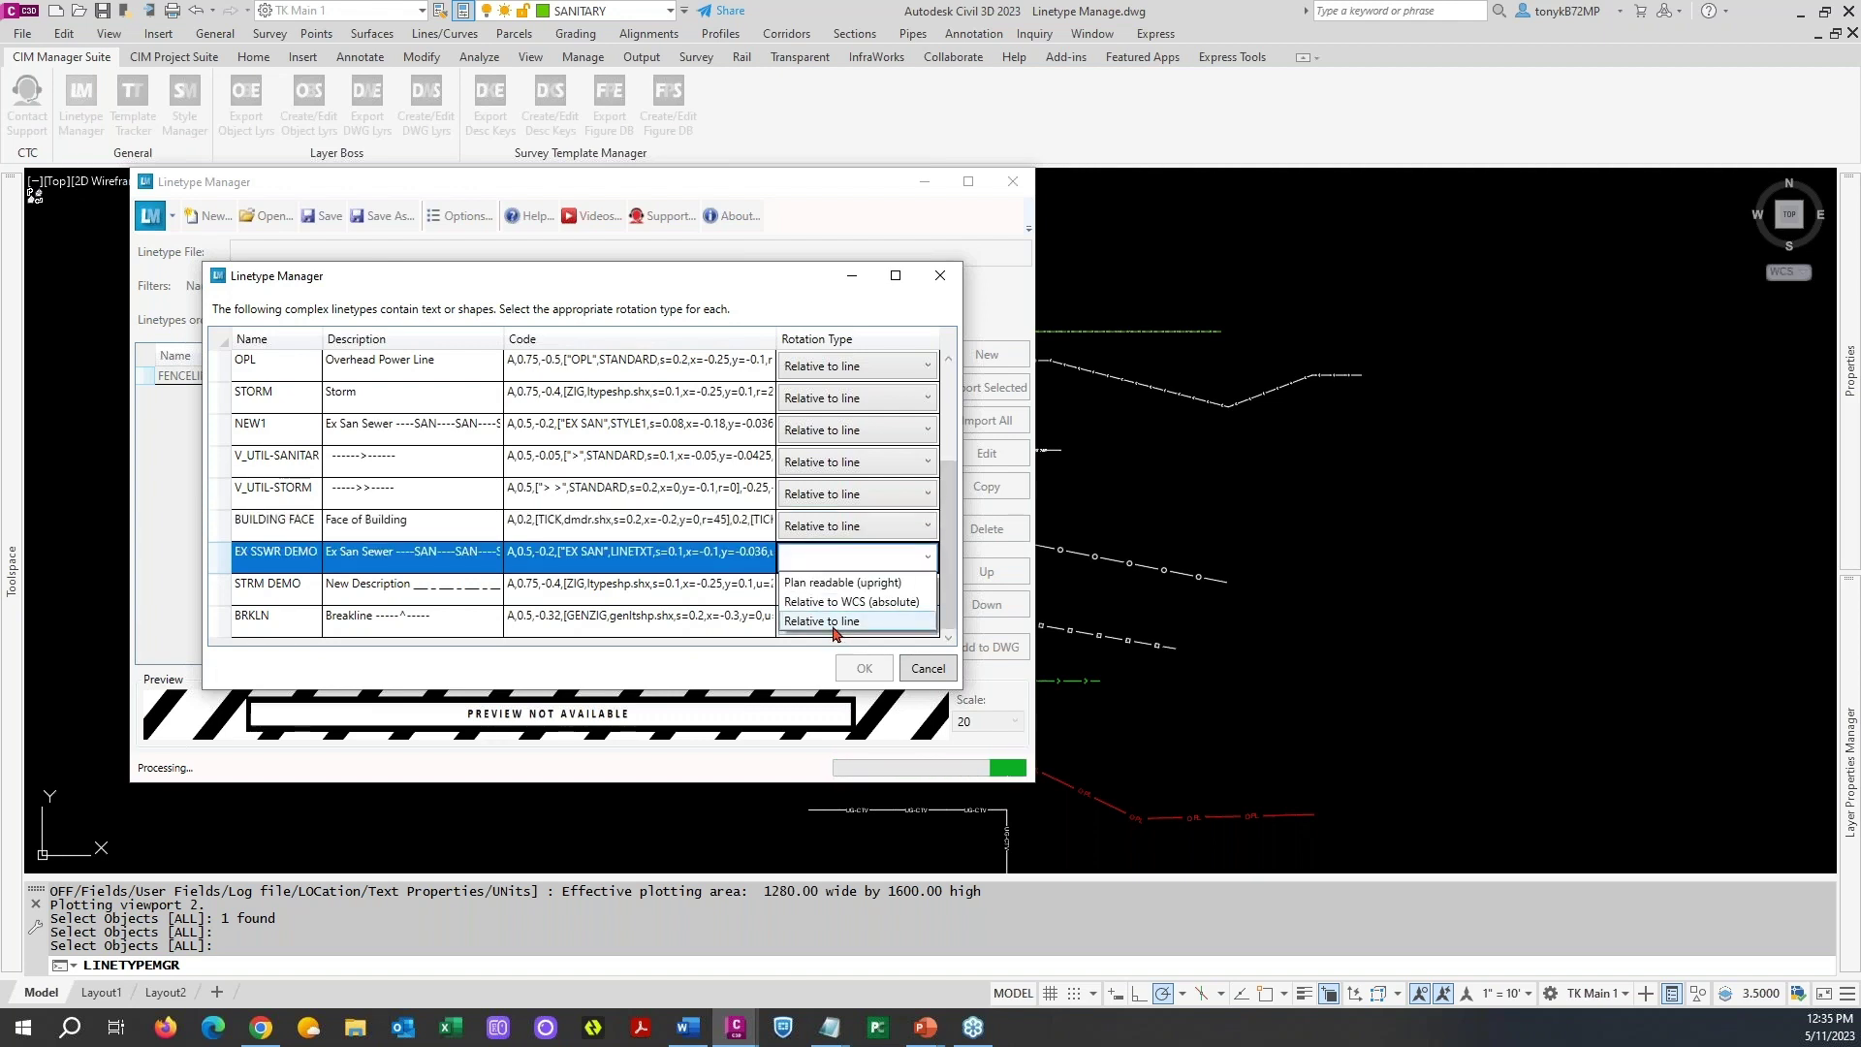
left_click(834, 622)
- Set the rotation type of STRM DEMO and BRKLN to Relative to line and complete the import
left_click(924, 590)
left_click(924, 589)
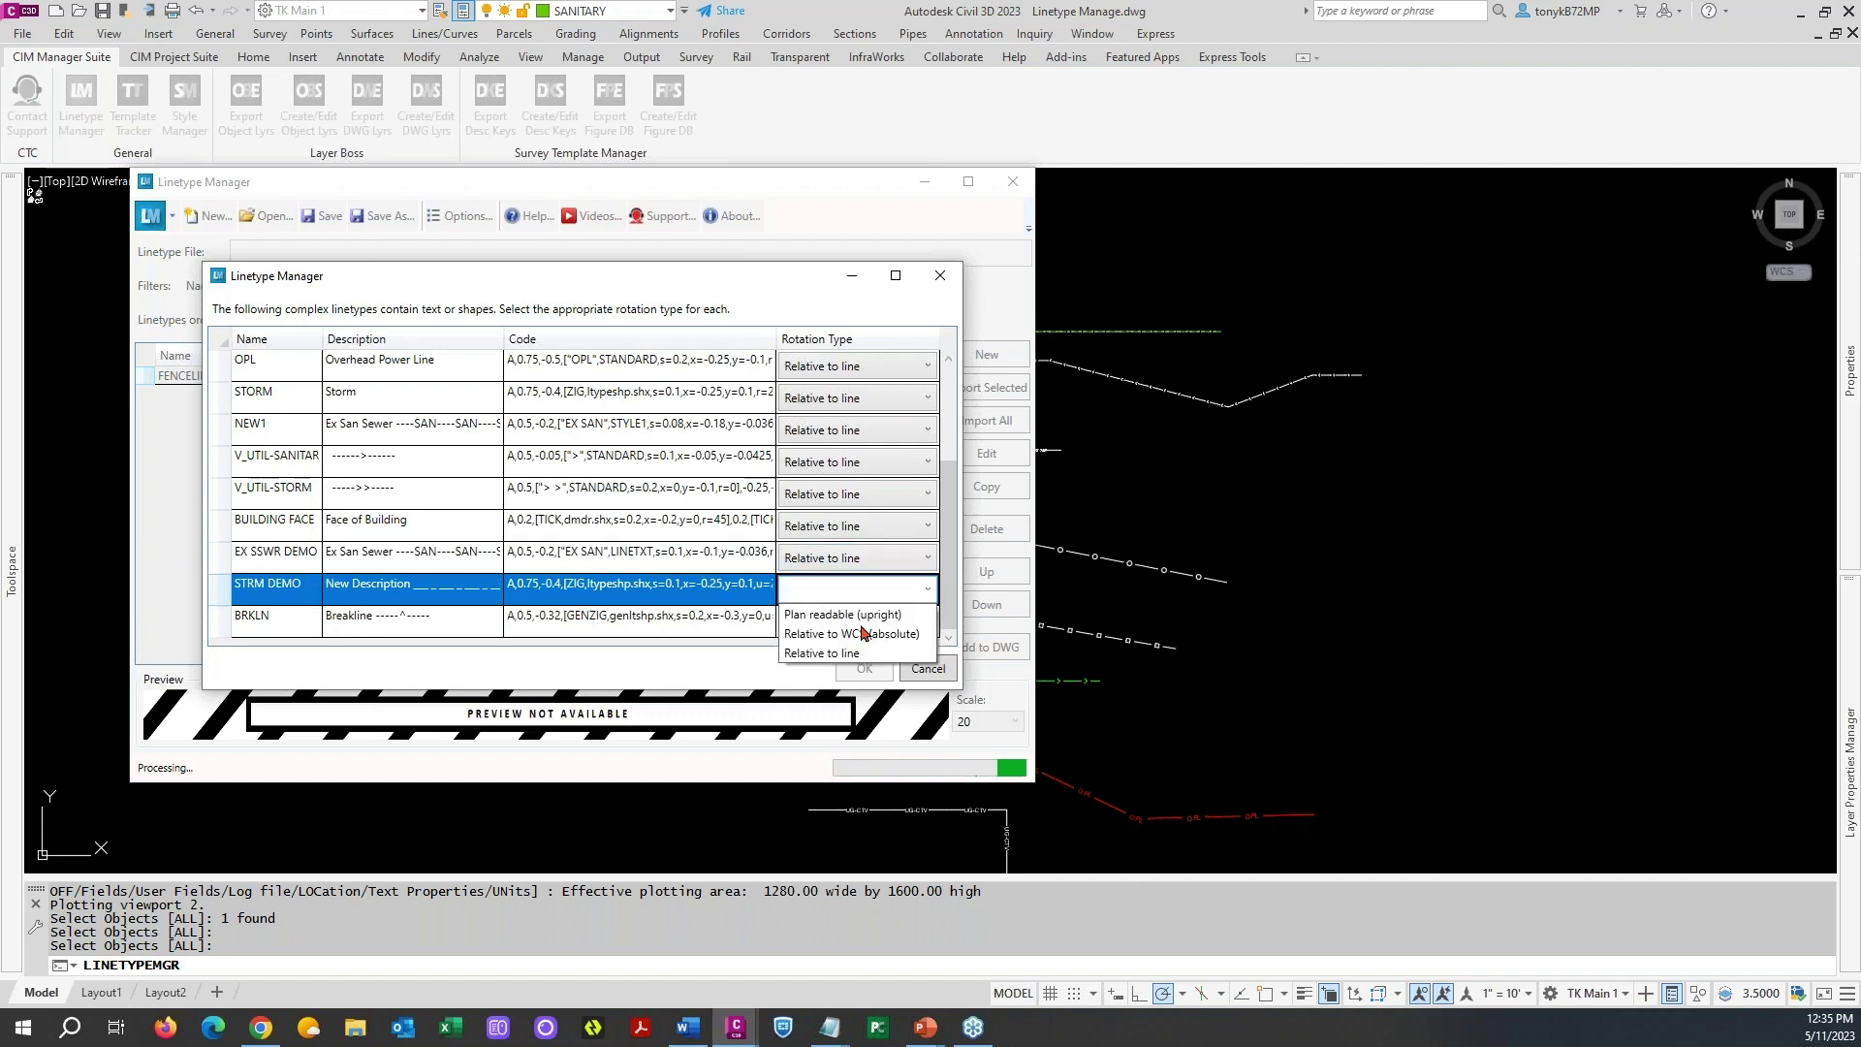
left_click(843, 654)
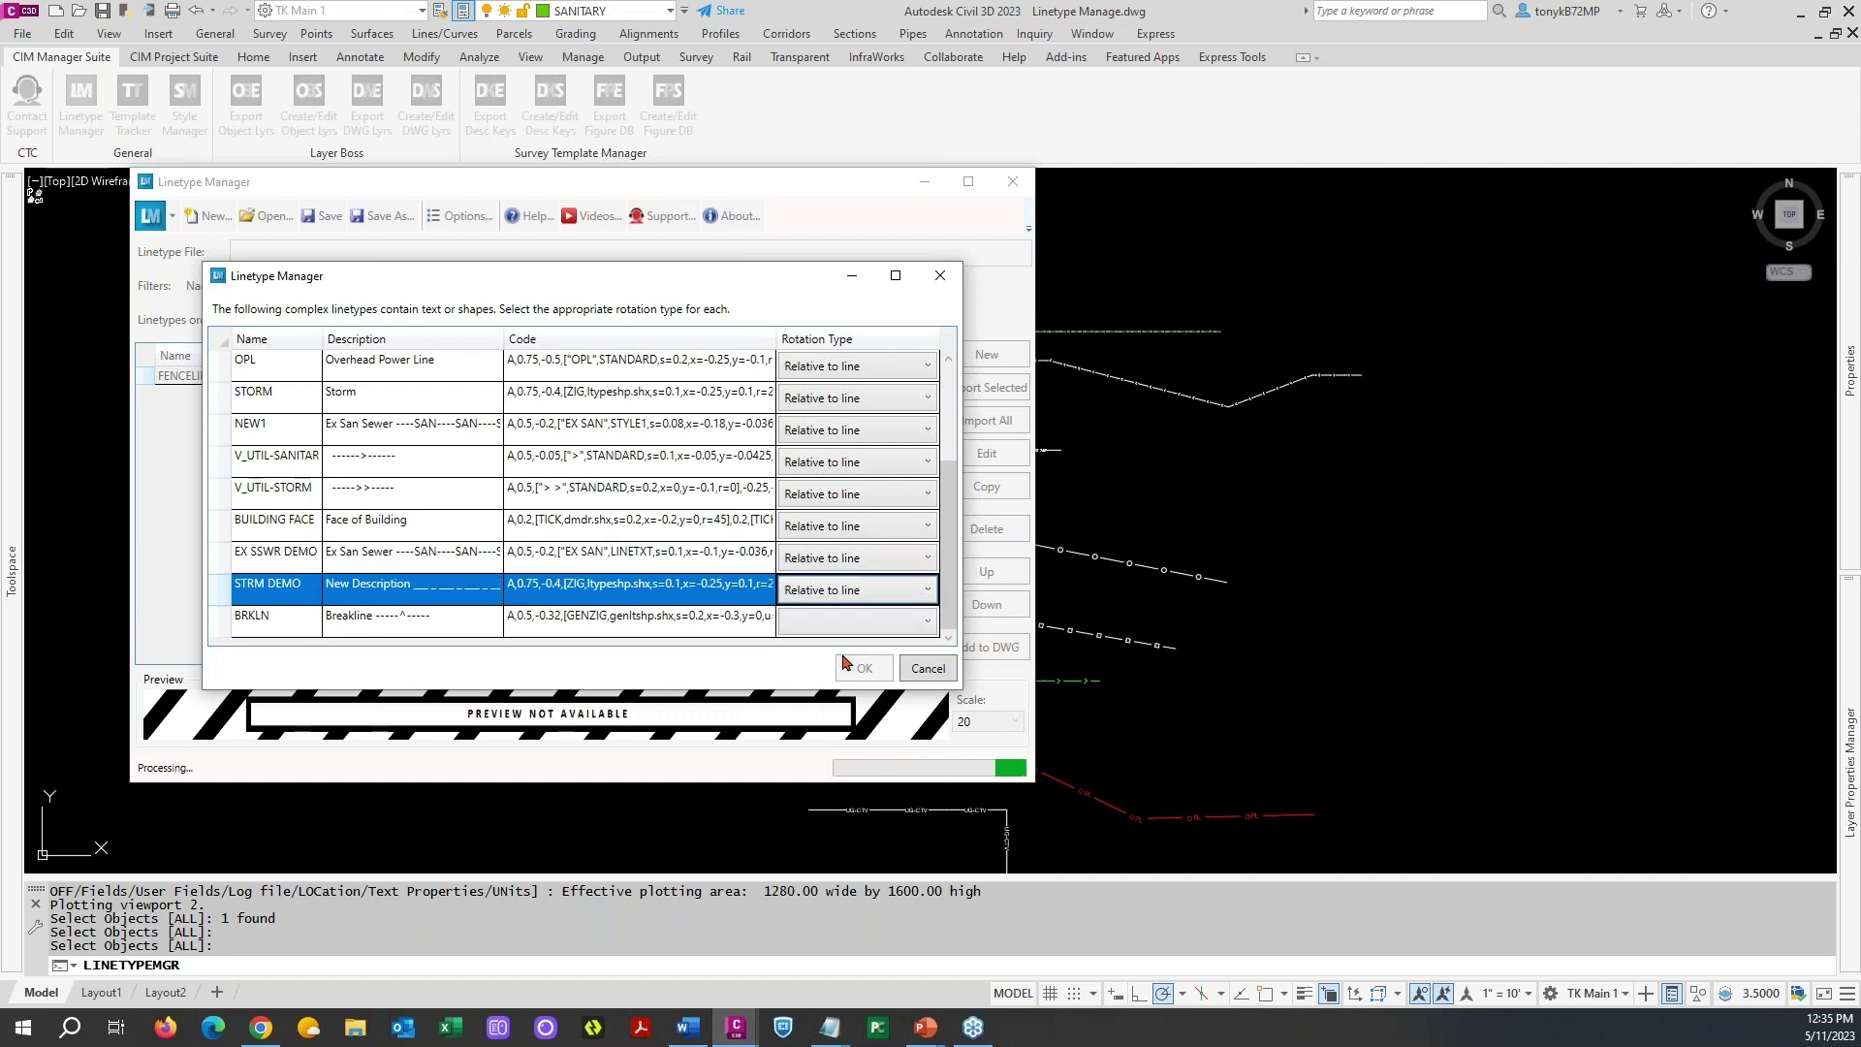
left_click(843, 625)
left_click(843, 625)
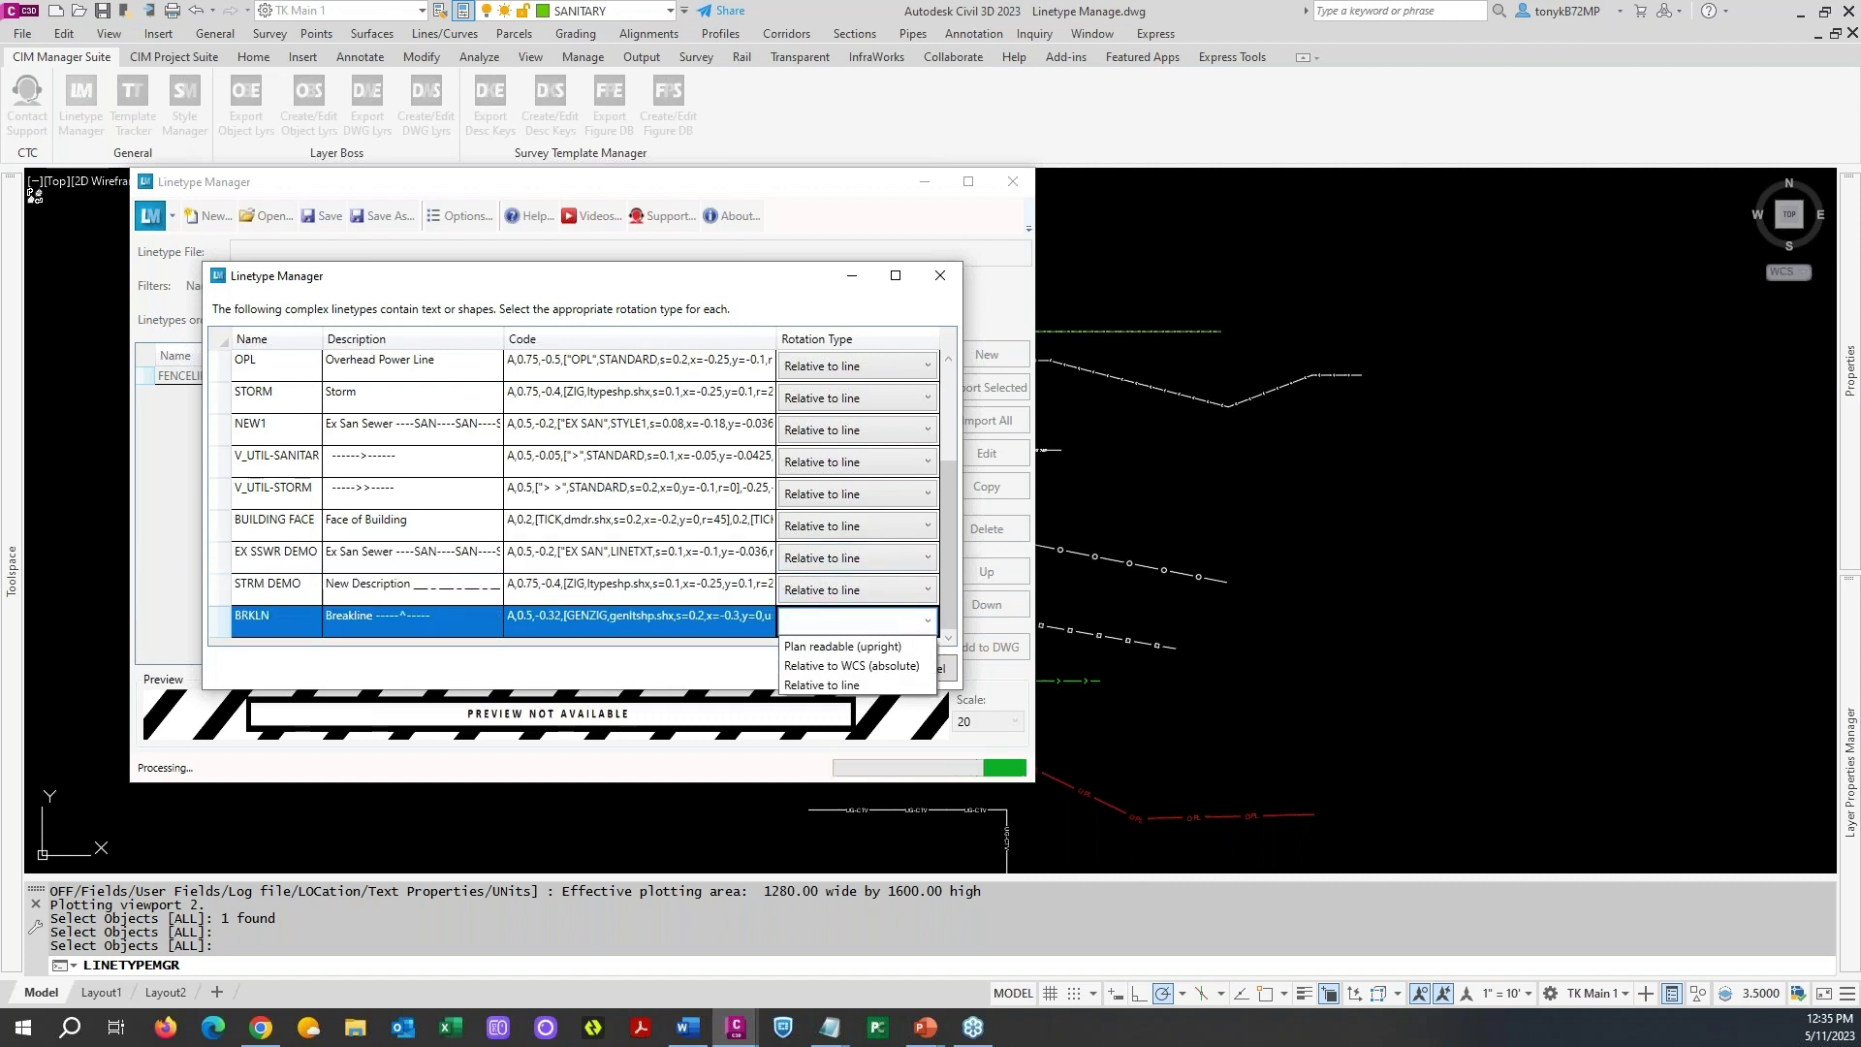
left_click(838, 685)
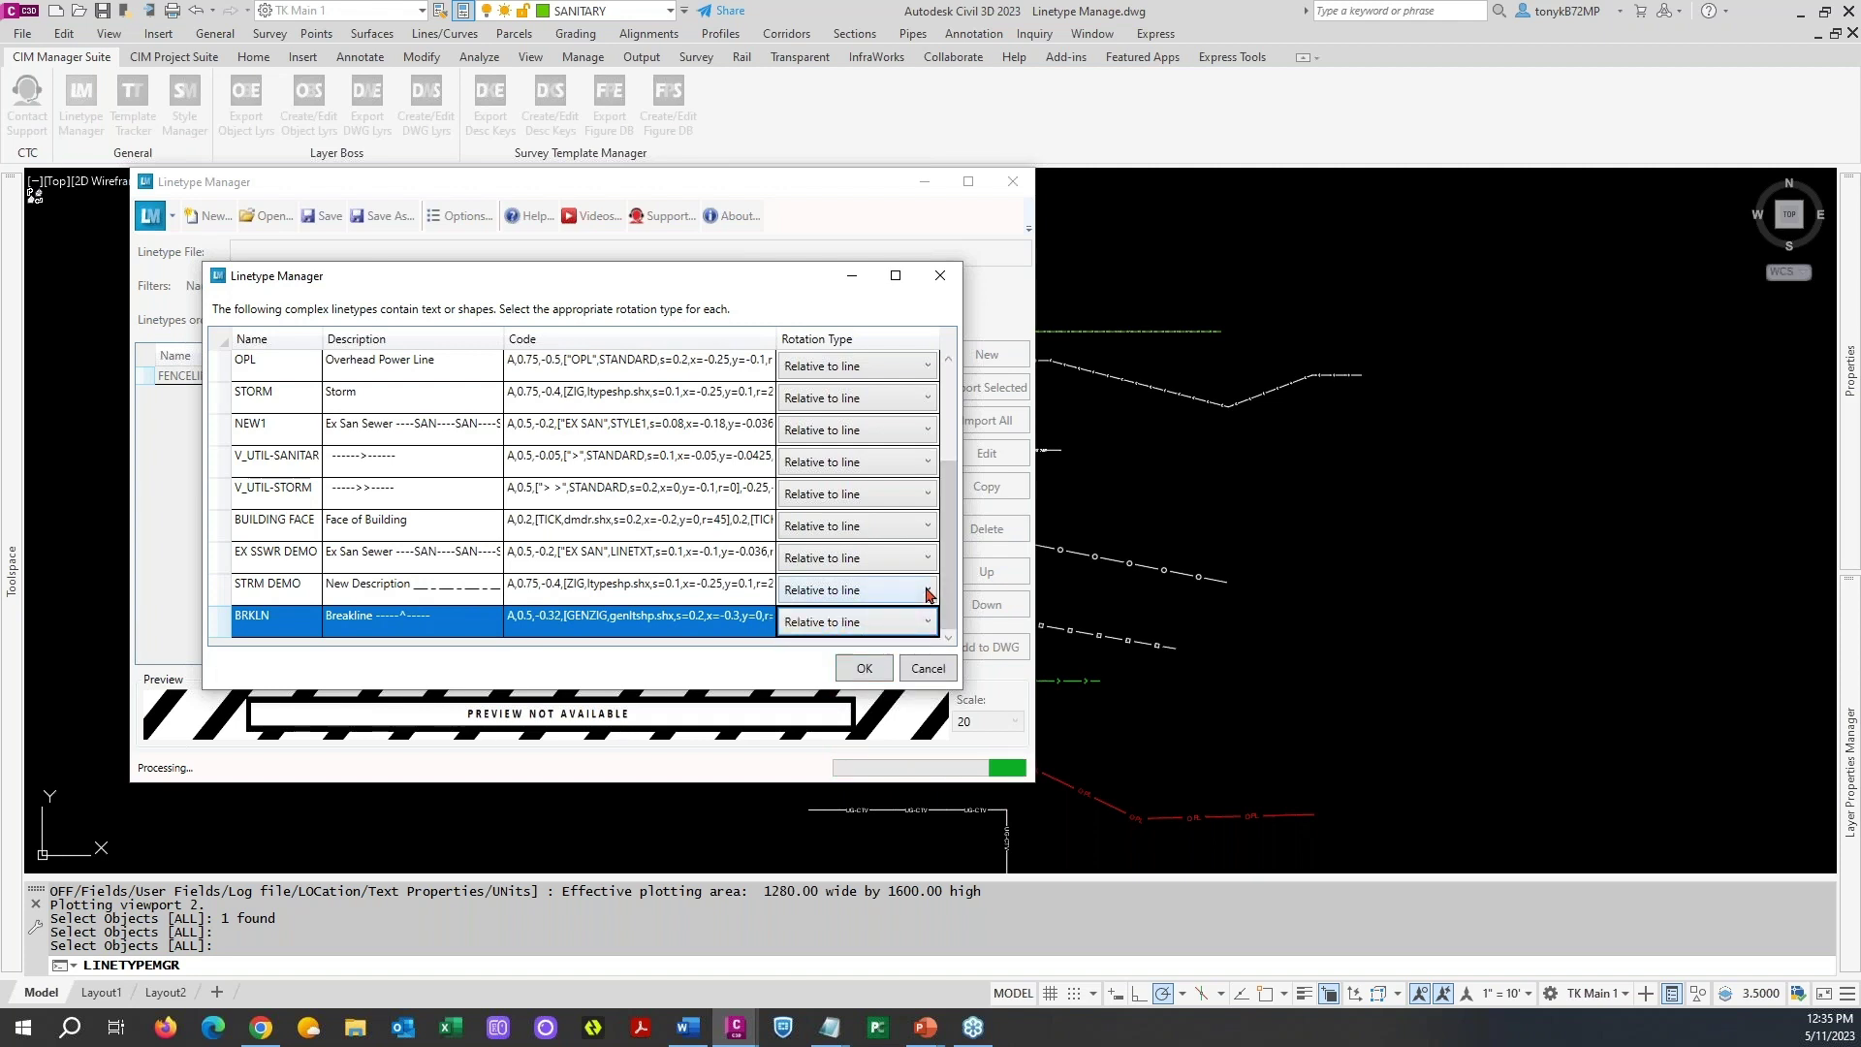
left_click(864, 668)
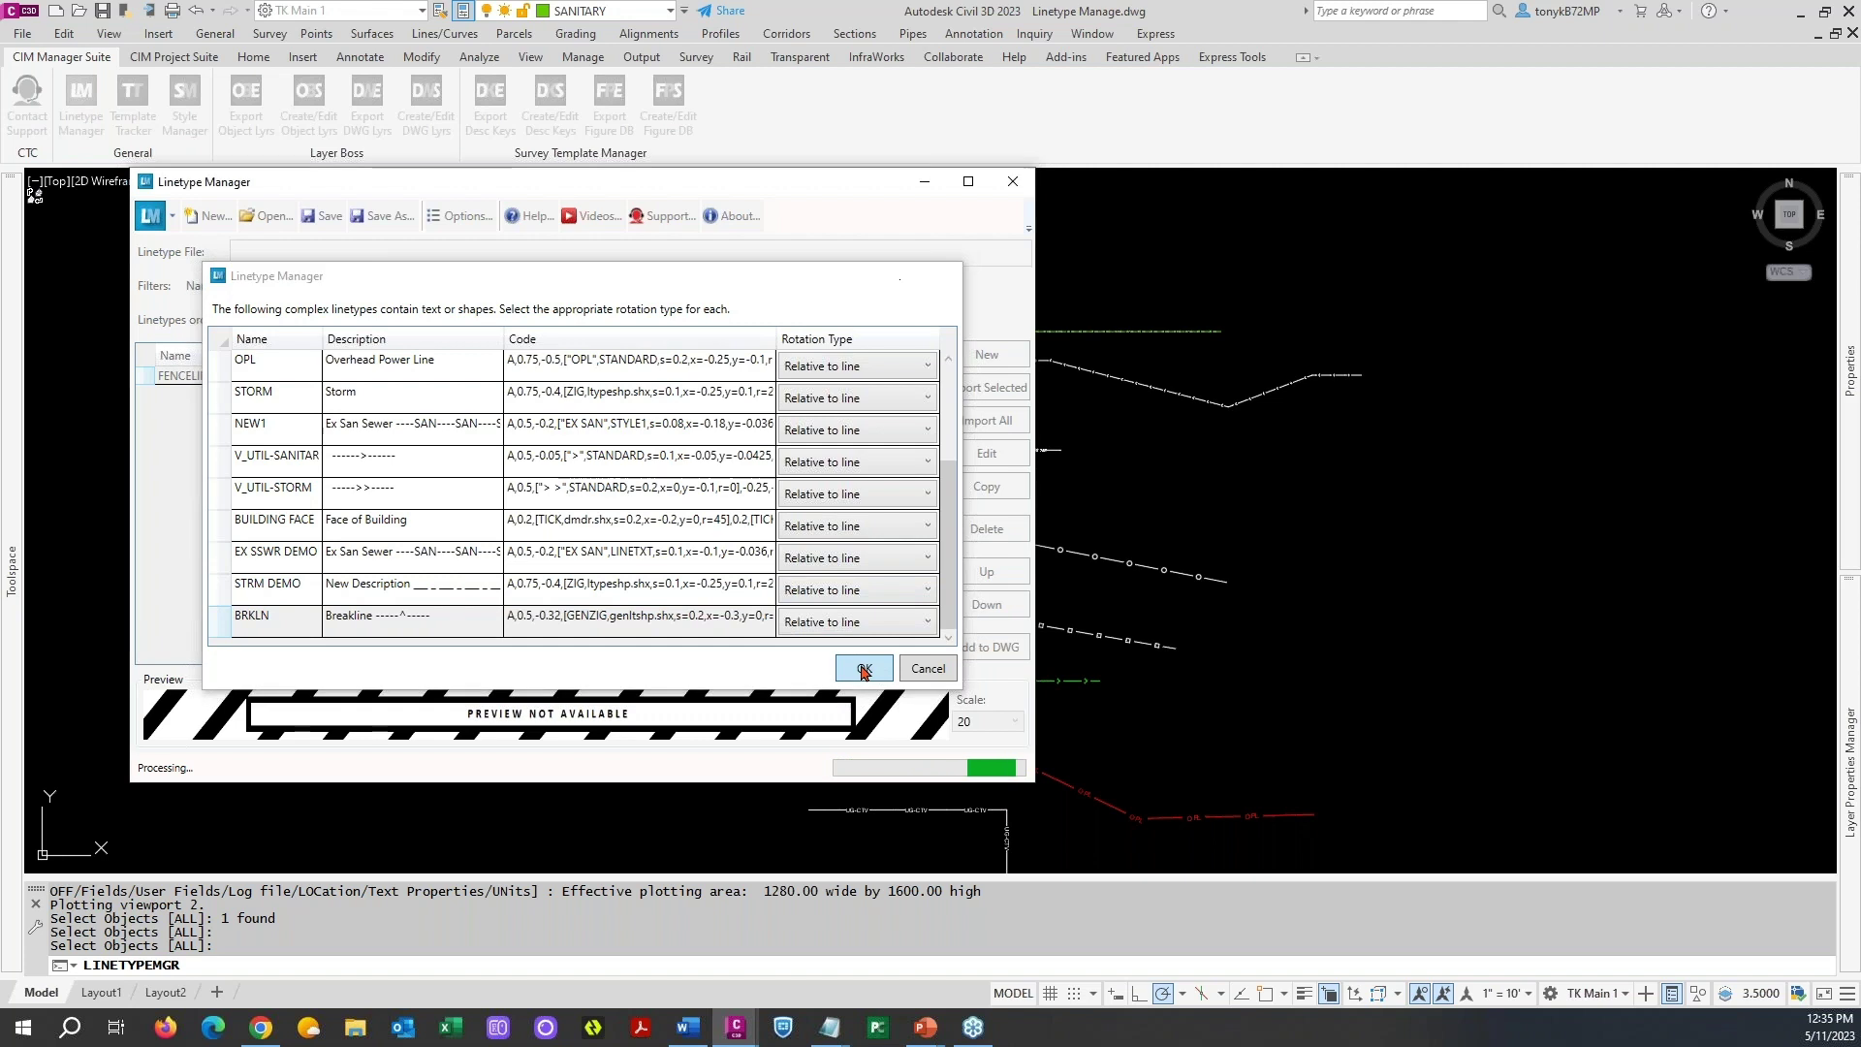
- Reposition the Linetype Manager window and preview the imported linetypes from FENCELINE WI through OPL
left_click_drag(824, 182, 976, 154)
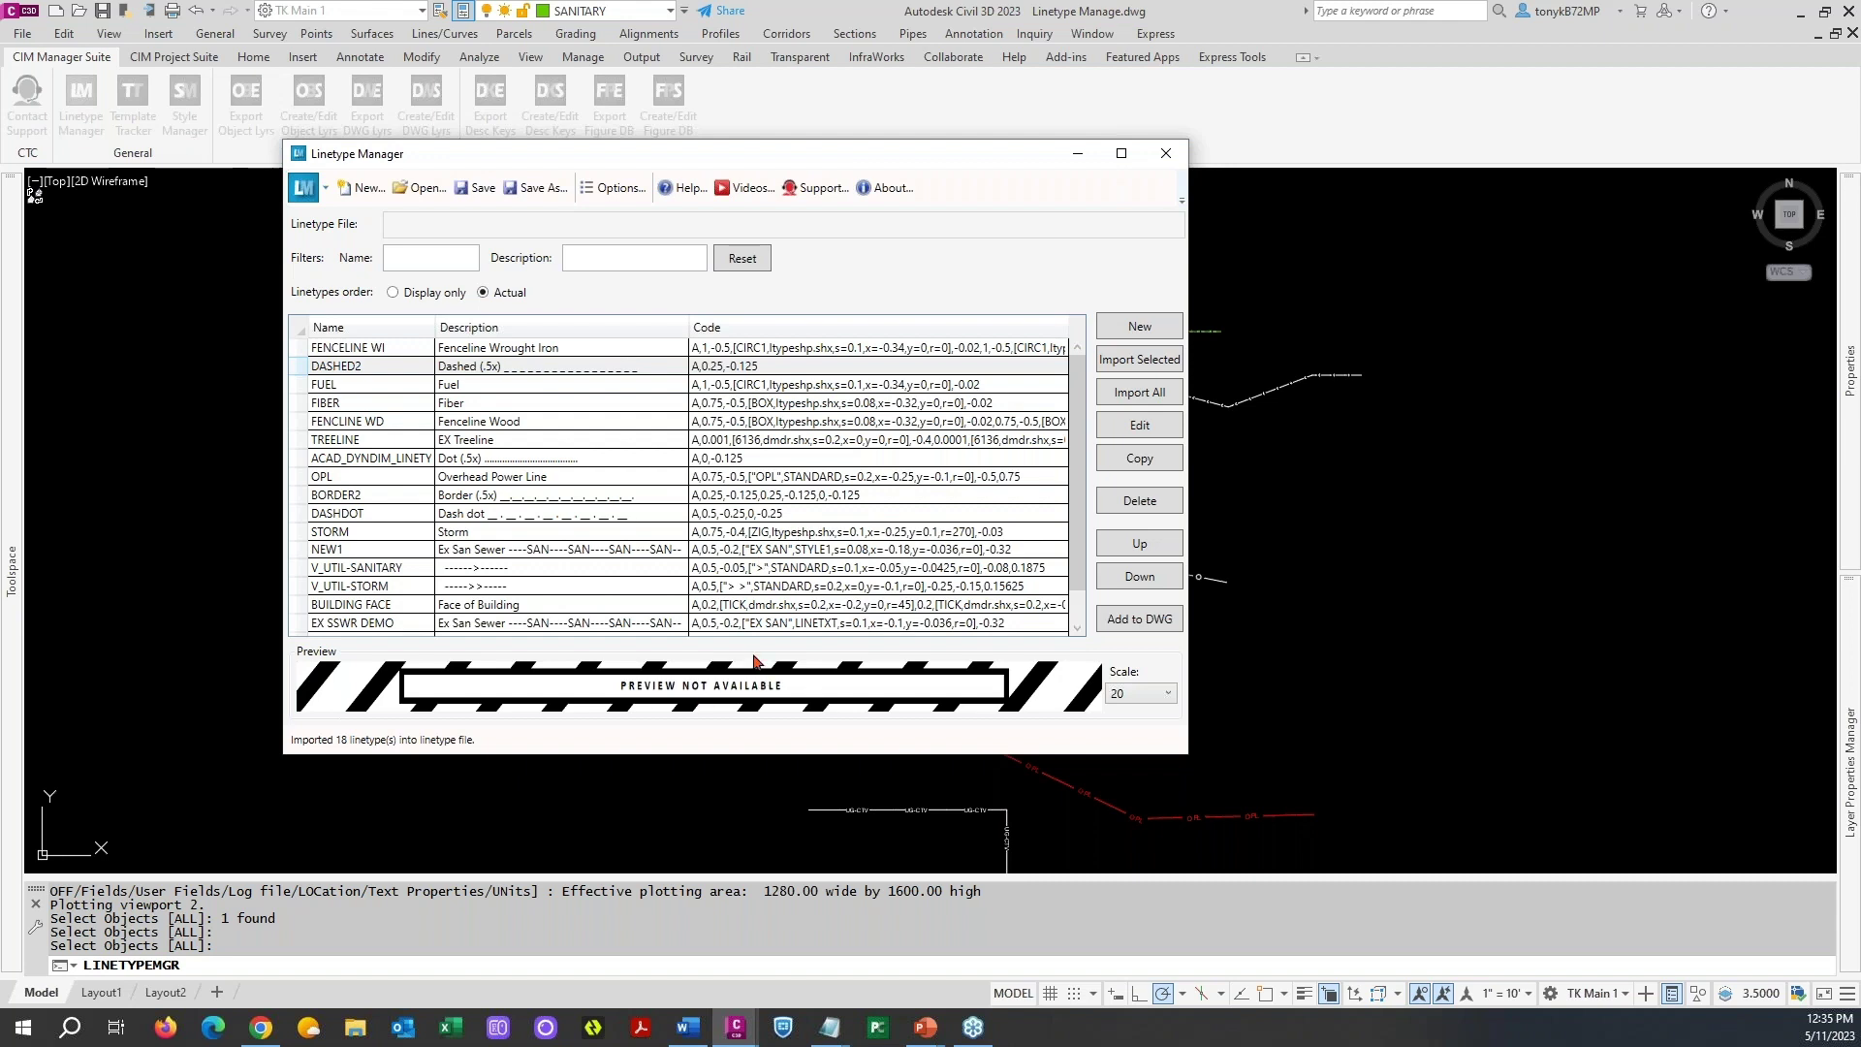
left_click(745, 480)
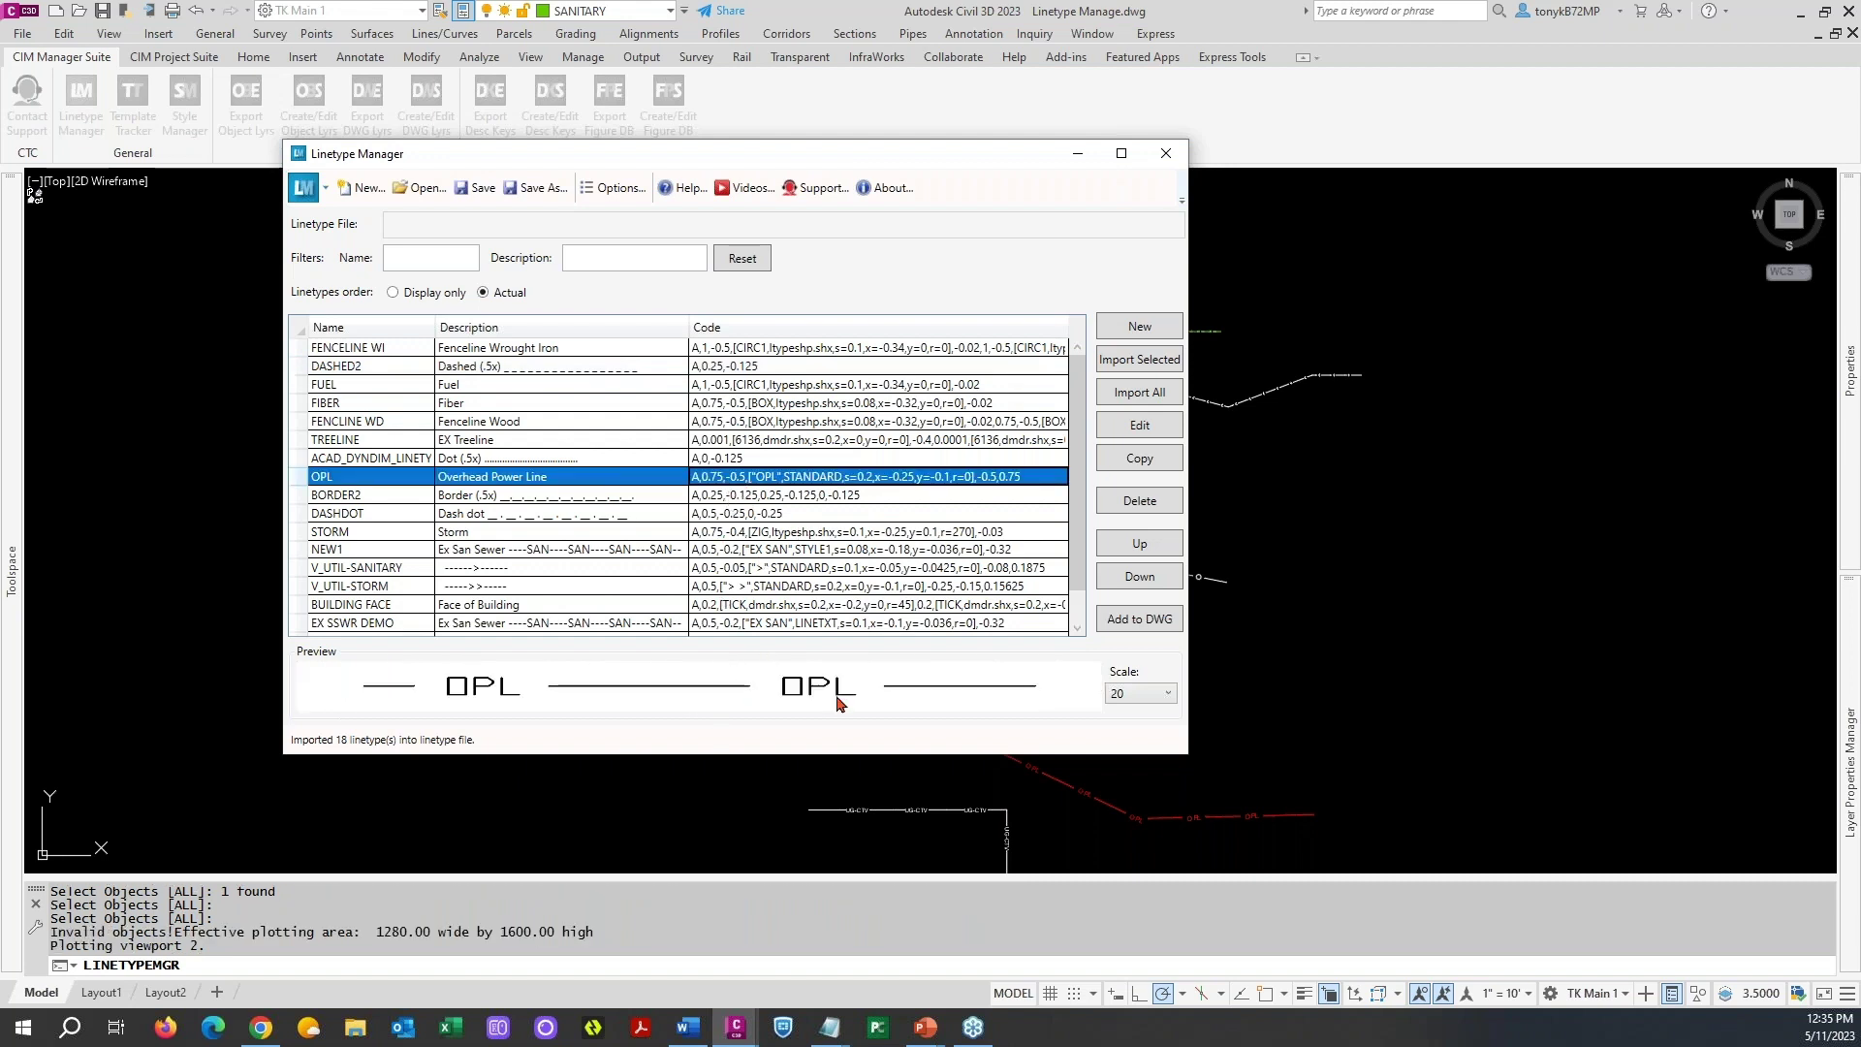
left_click(729, 369)
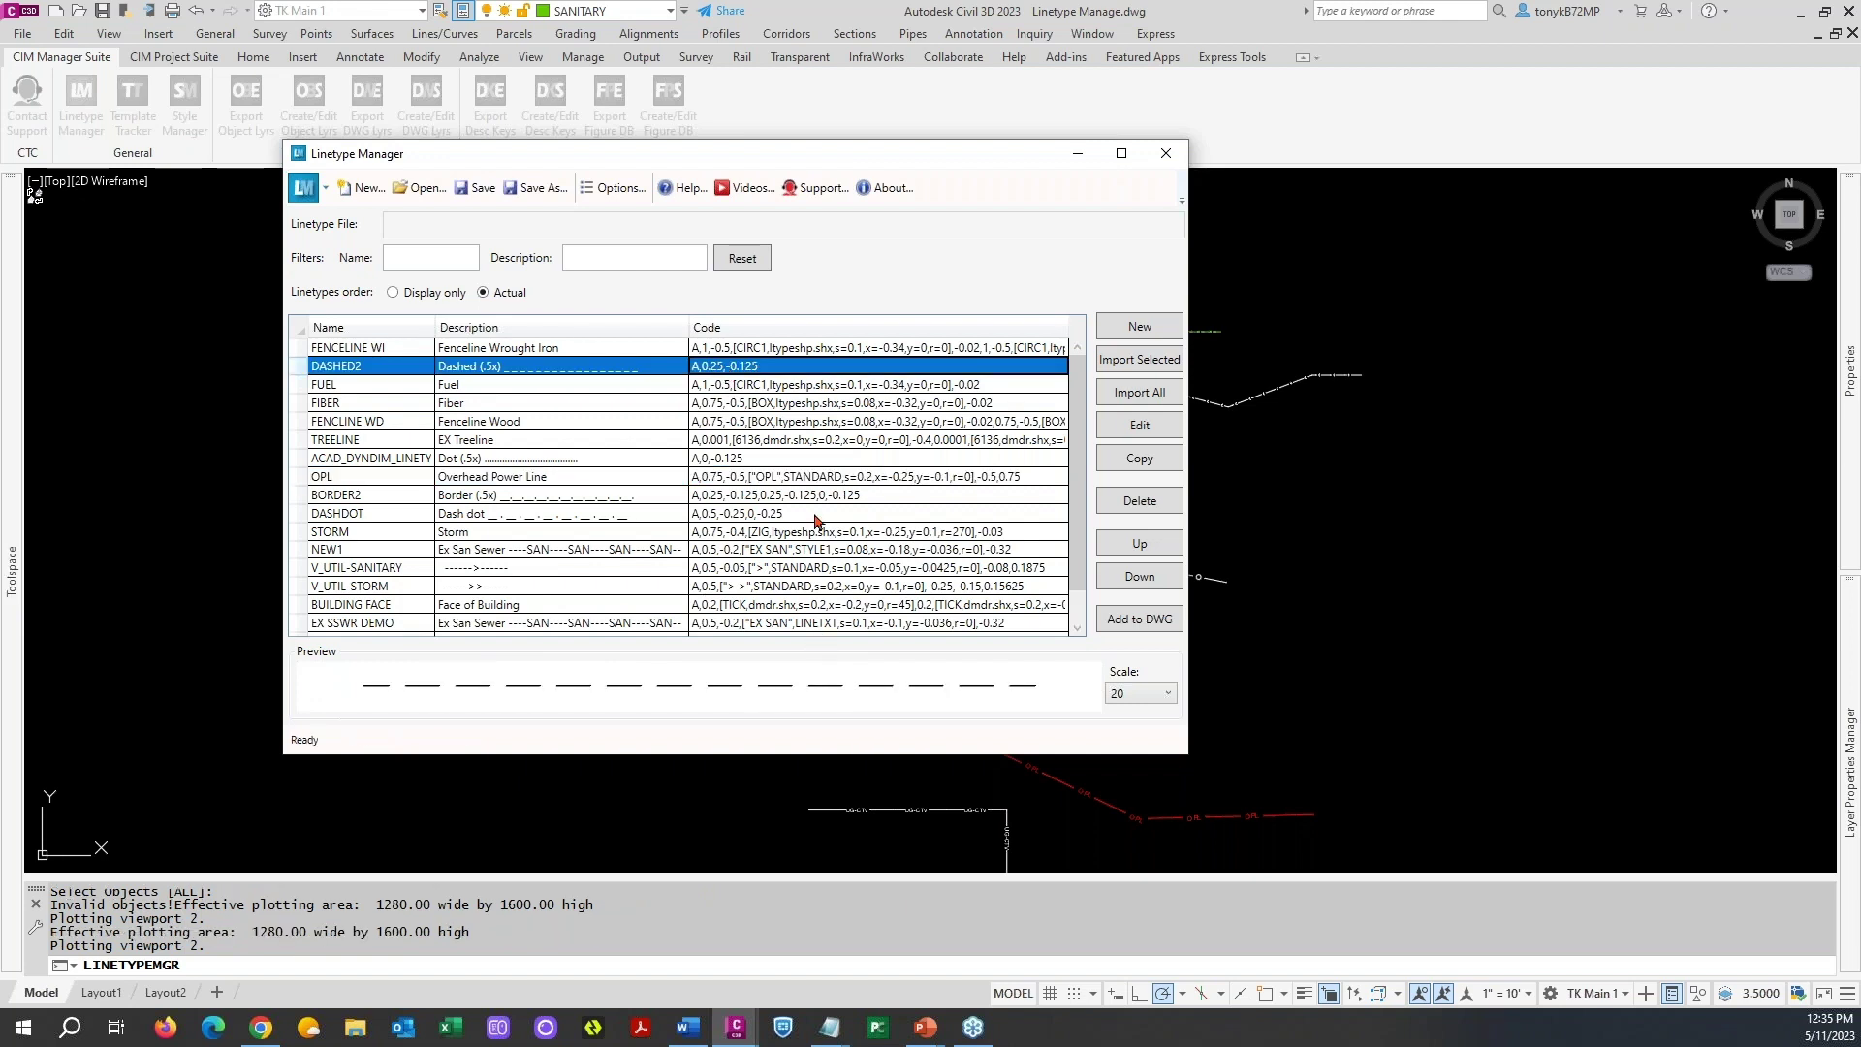
left_click(718, 352)
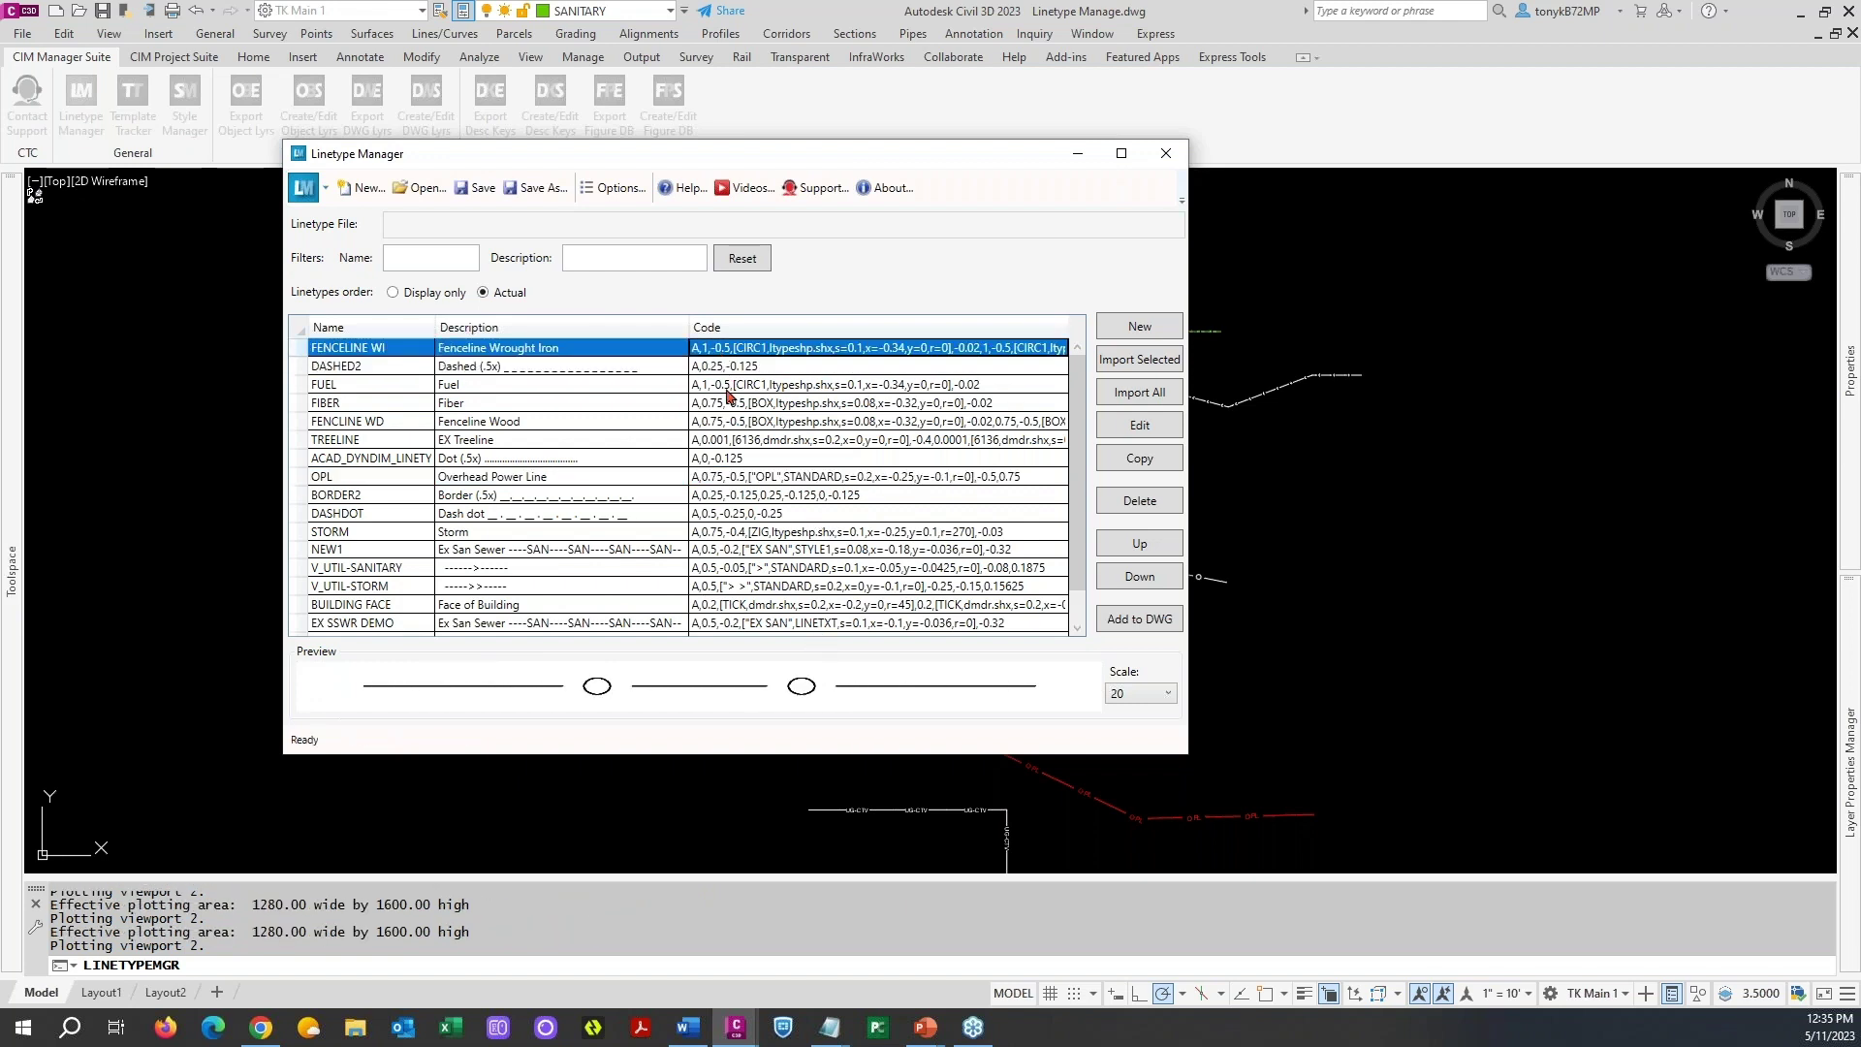
left_click(726, 388)
left_click(726, 405)
left_click(725, 424)
left_click(723, 442)
left_click(722, 461)
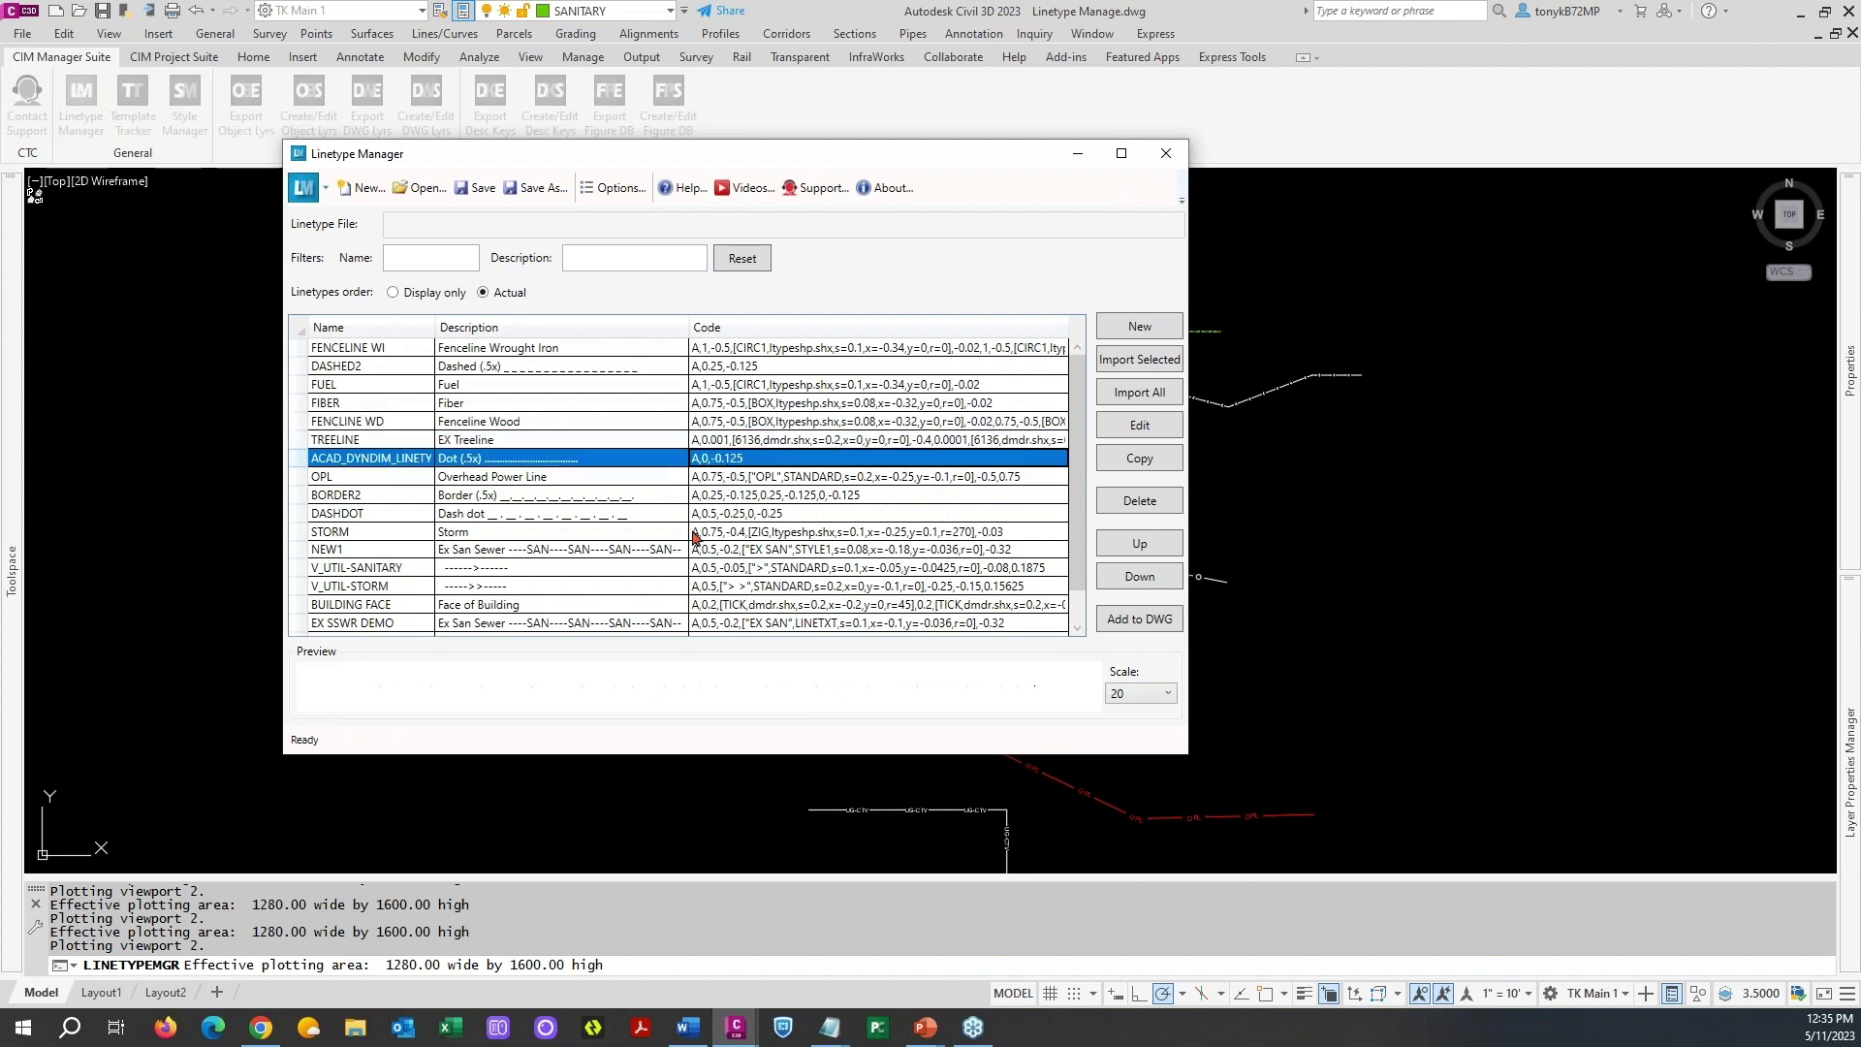
left_click(722, 478)
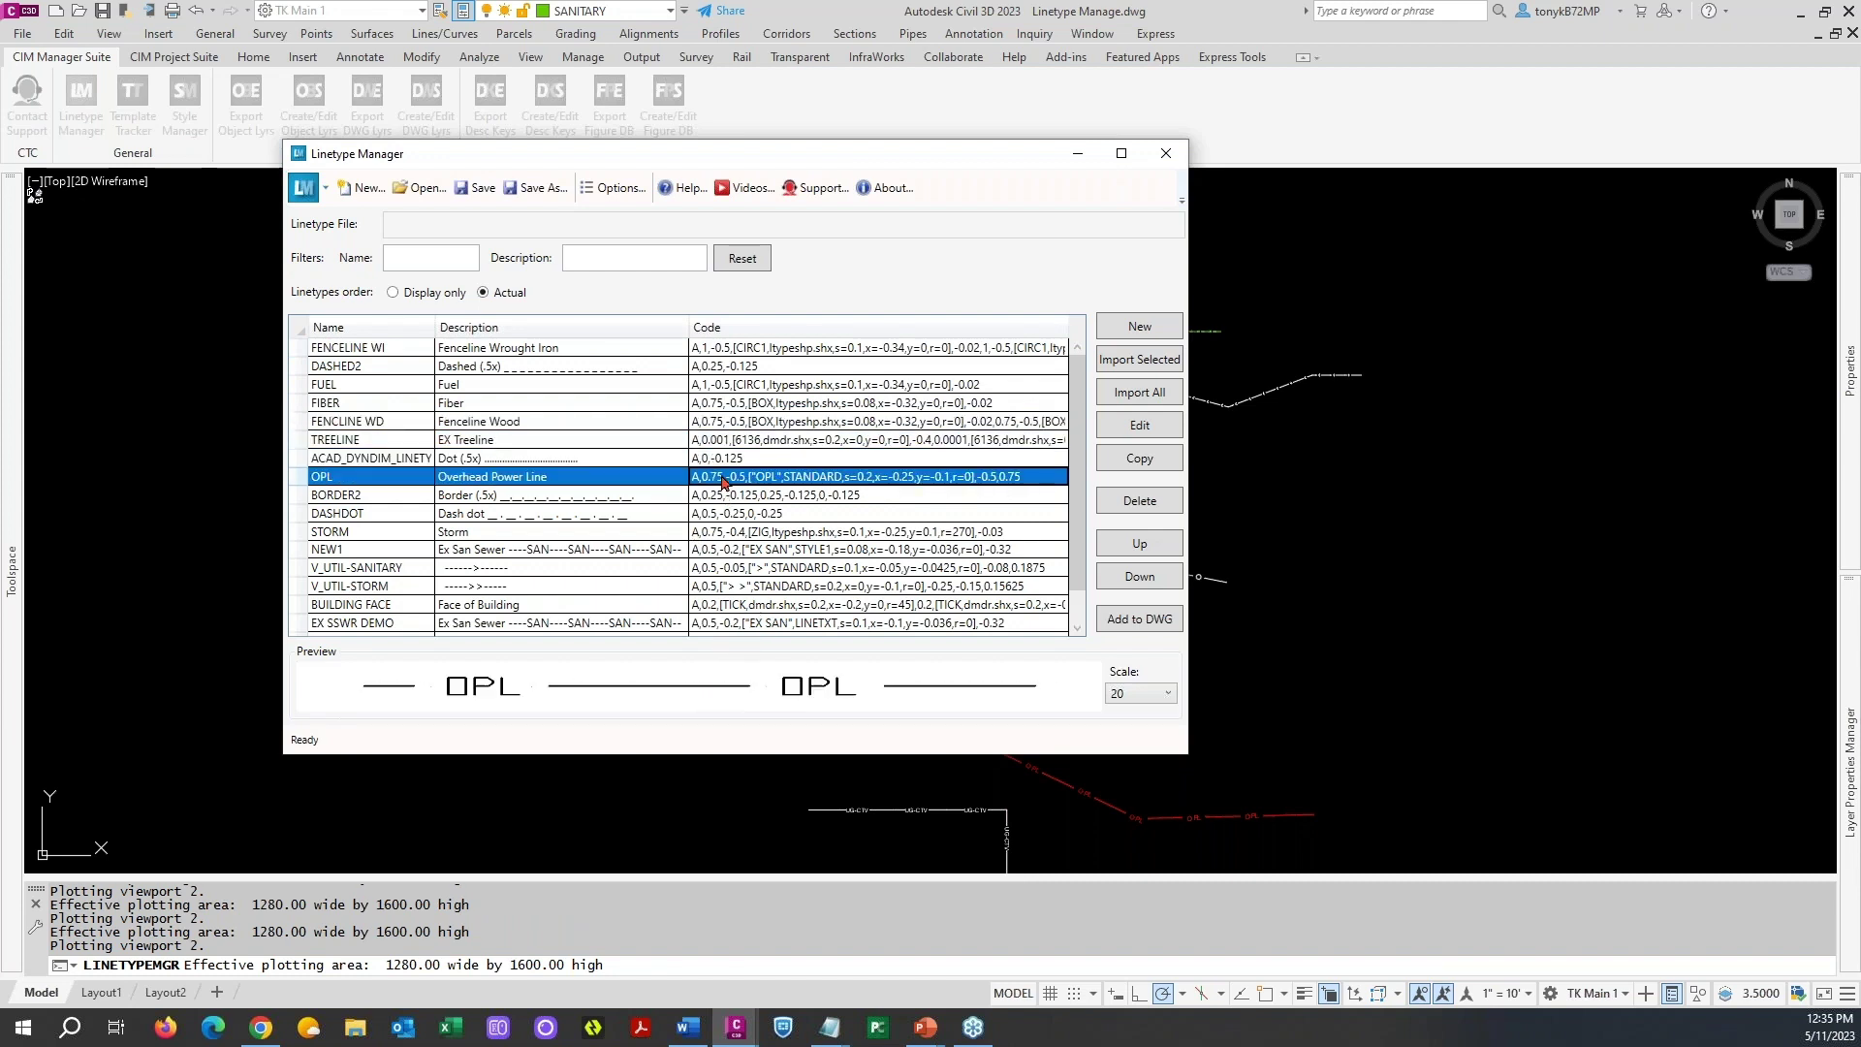
- Preview the BORDER2, DASHDOT, STORM and NEW1 linetypes further down the list
left_click_drag(1078, 513, 1085, 550)
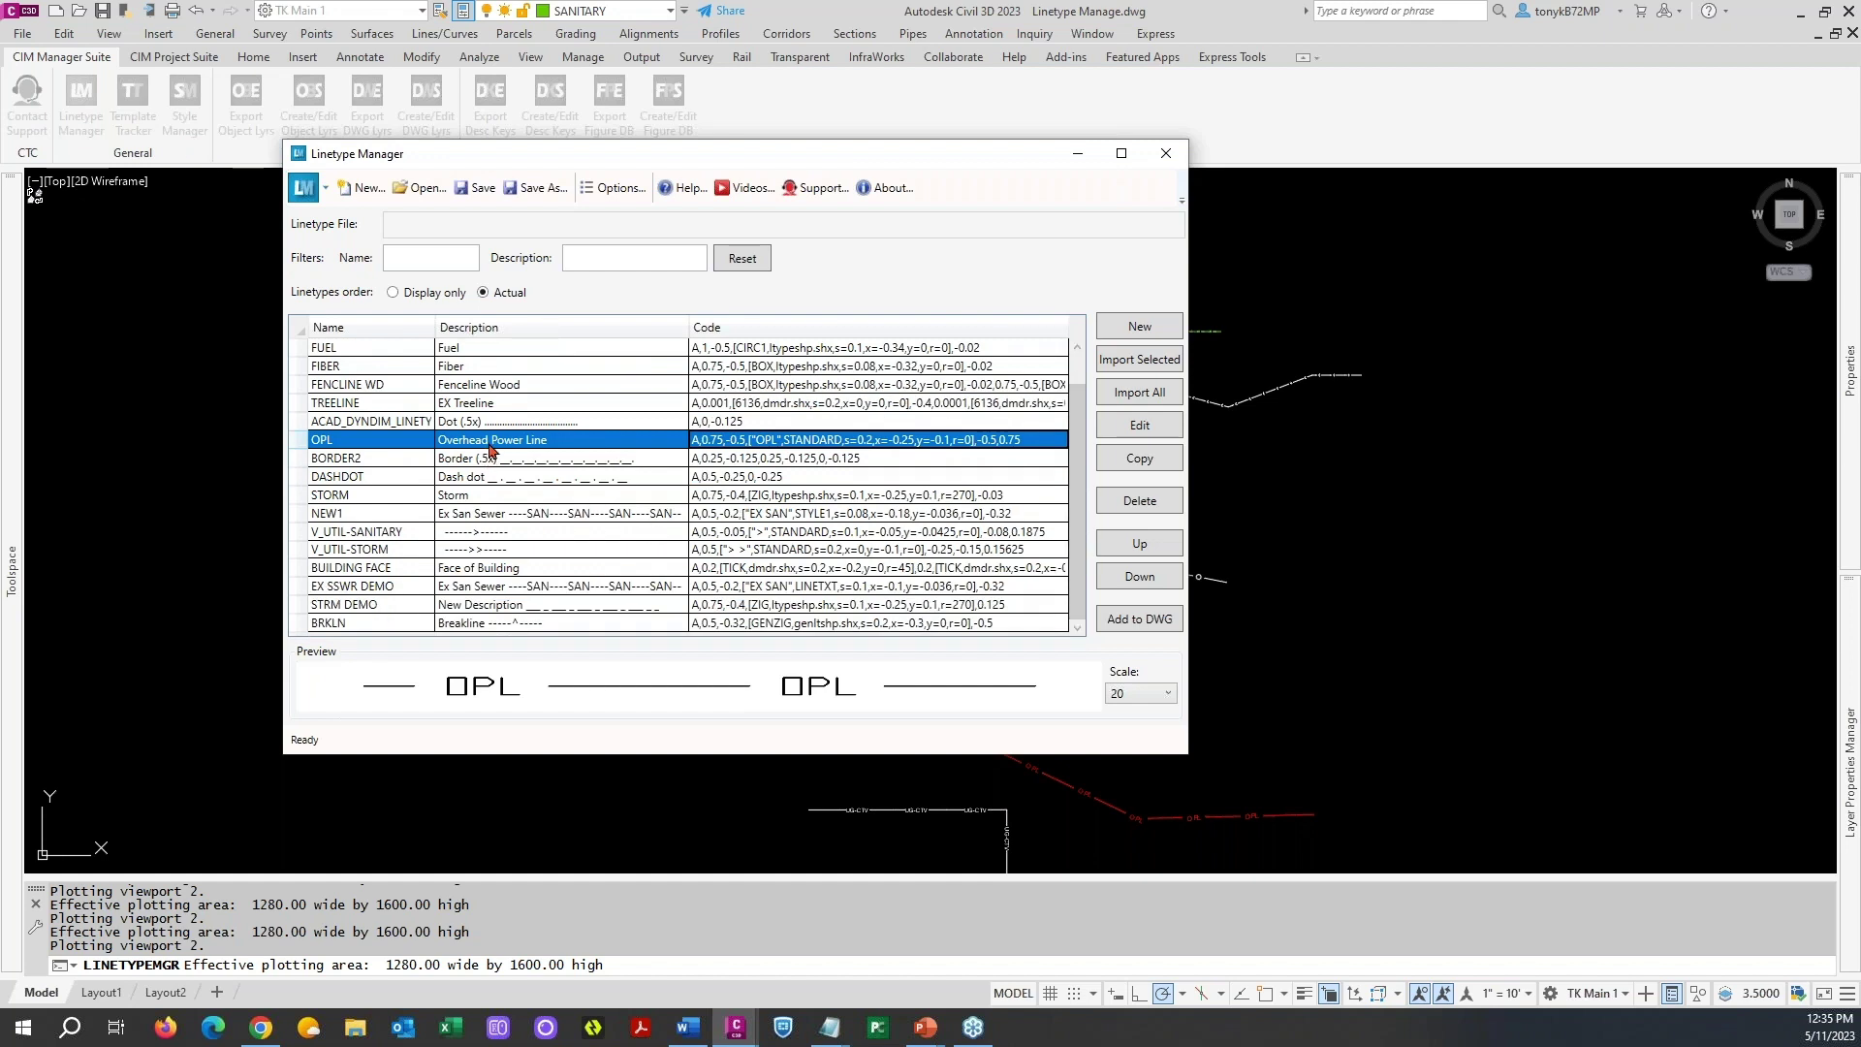
left_click(458, 462)
left_click(459, 478)
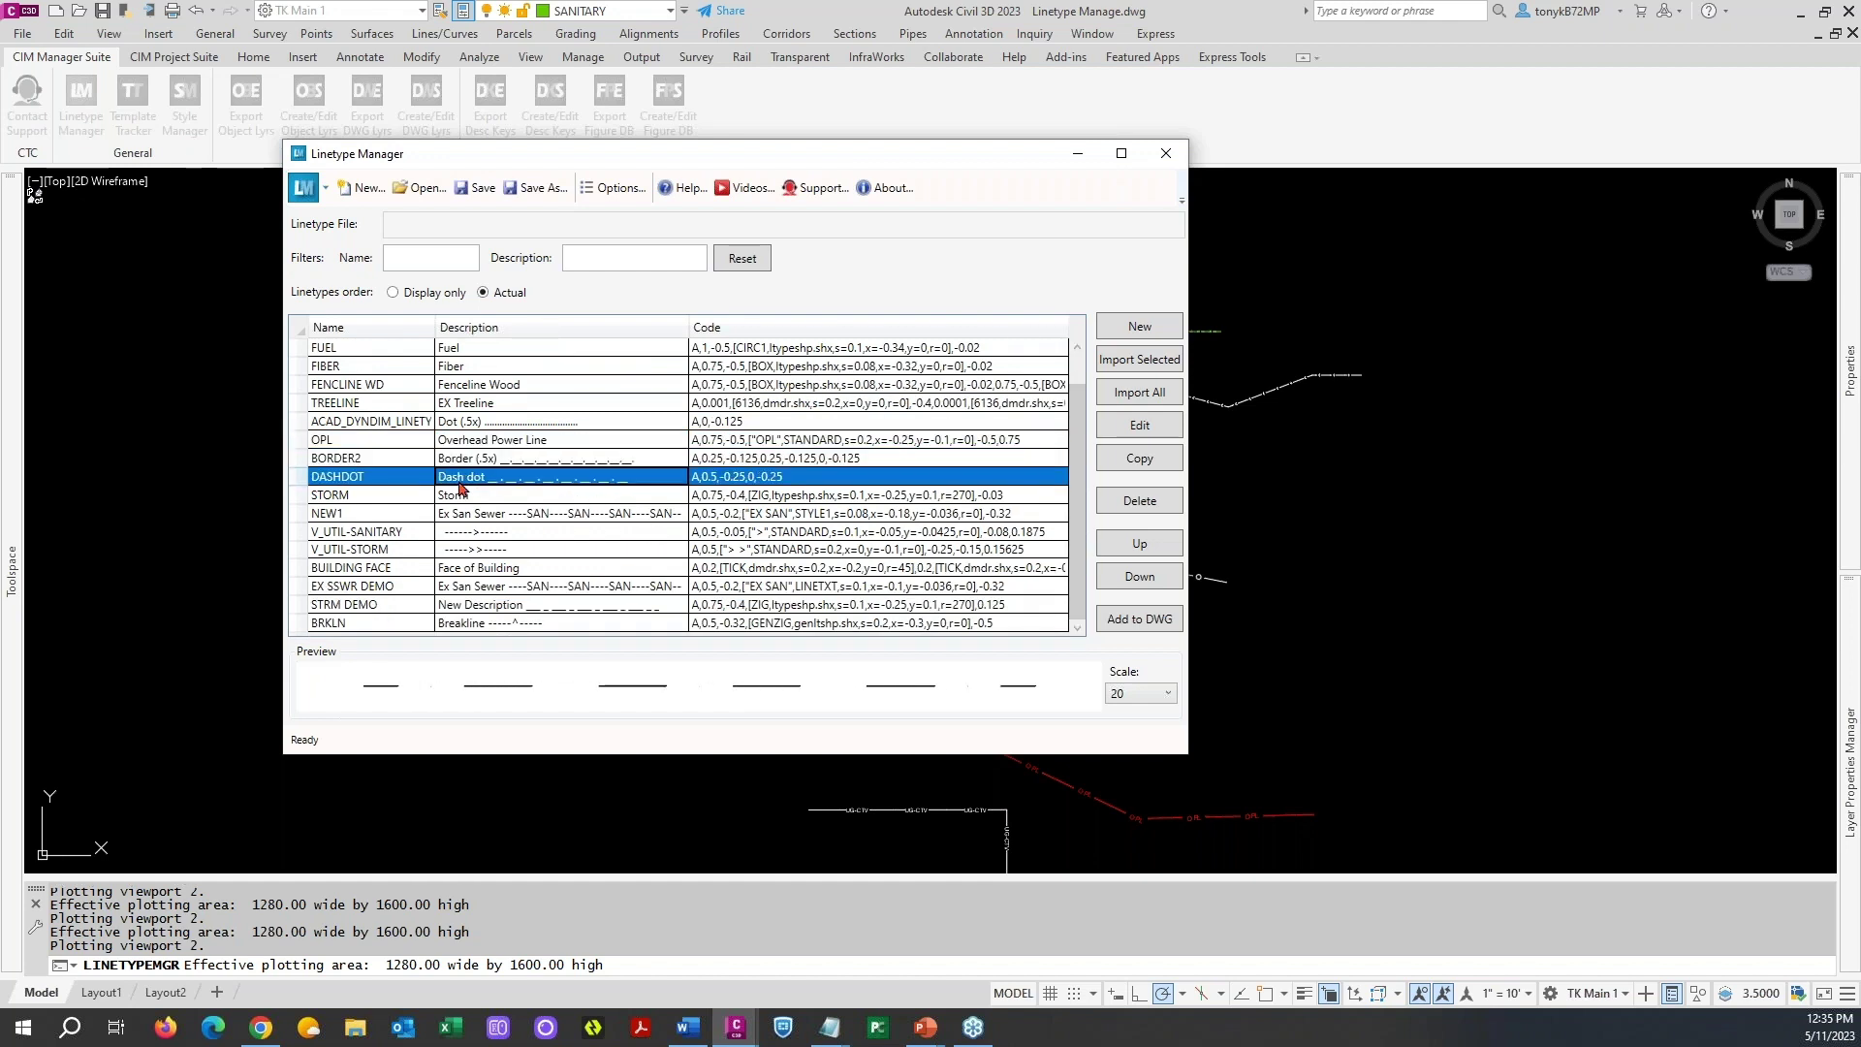
left_click(461, 496)
left_click(462, 515)
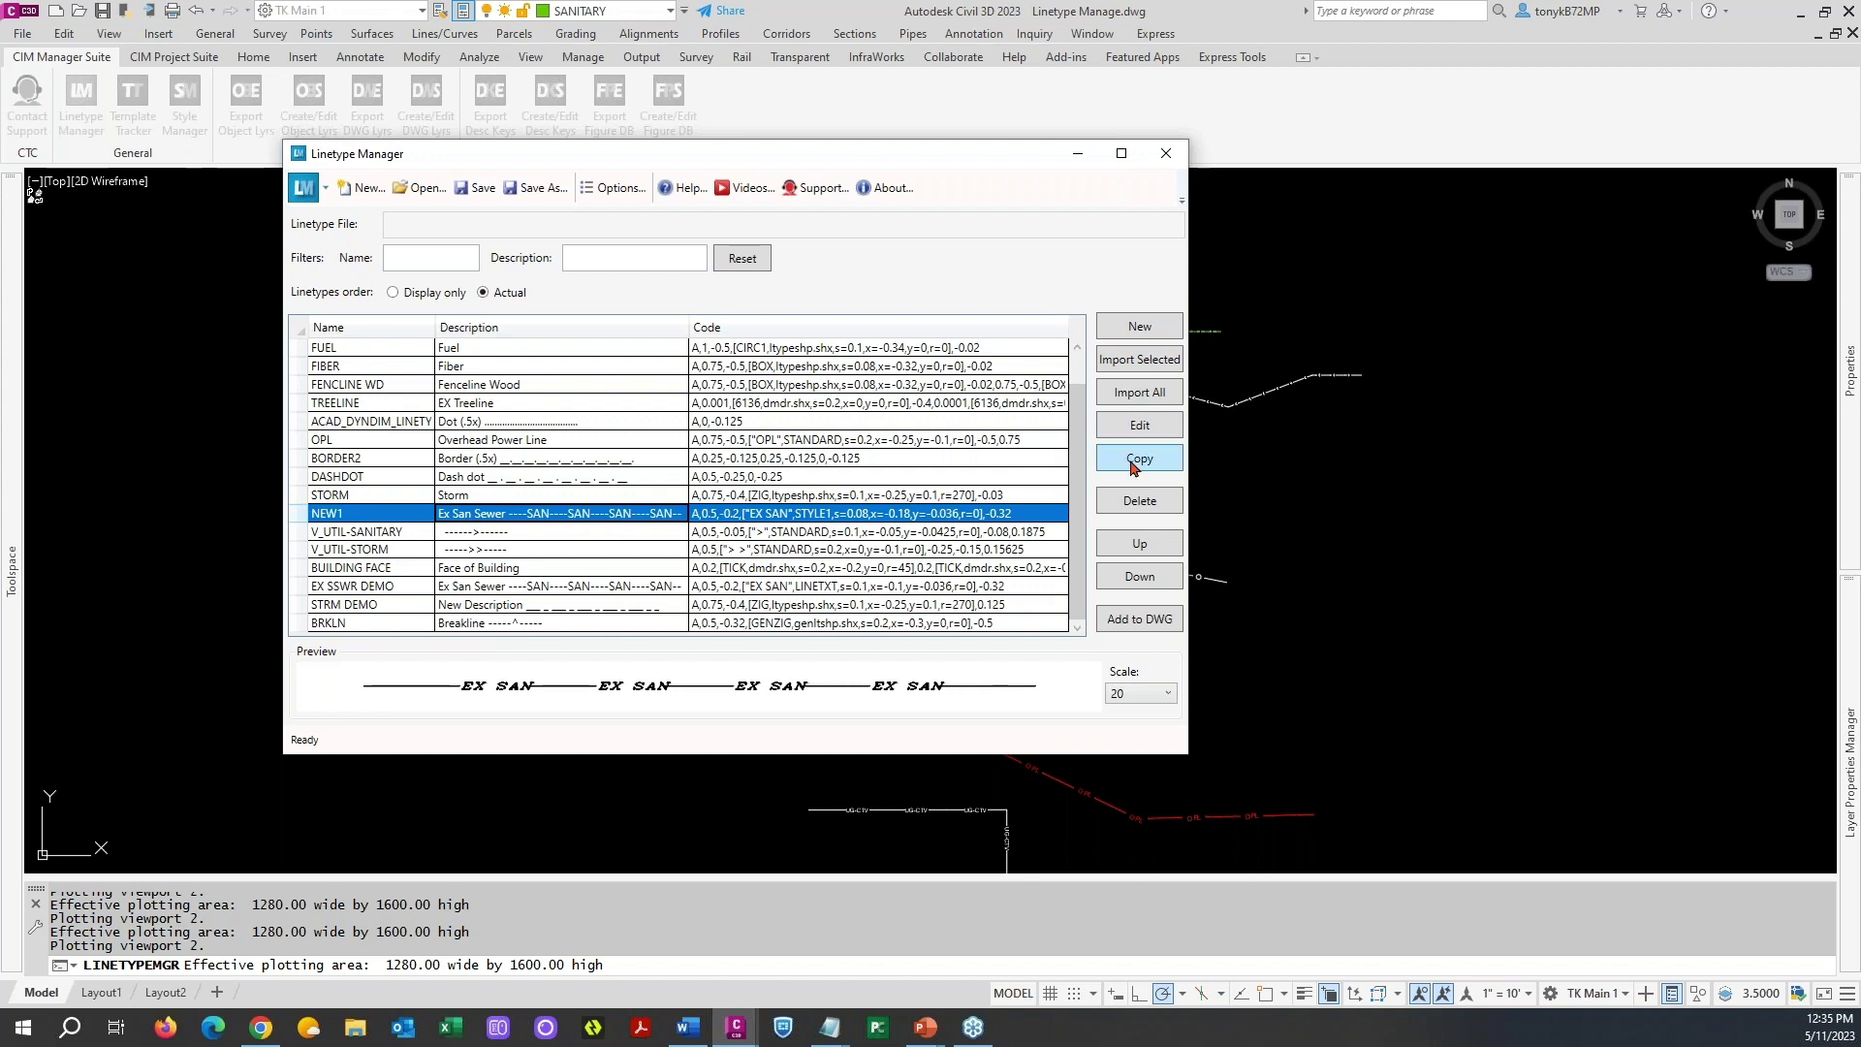
- Edit the NEW1 linetype so its EX SAN text component uses the text style LINETXT
left_click(1129, 428)
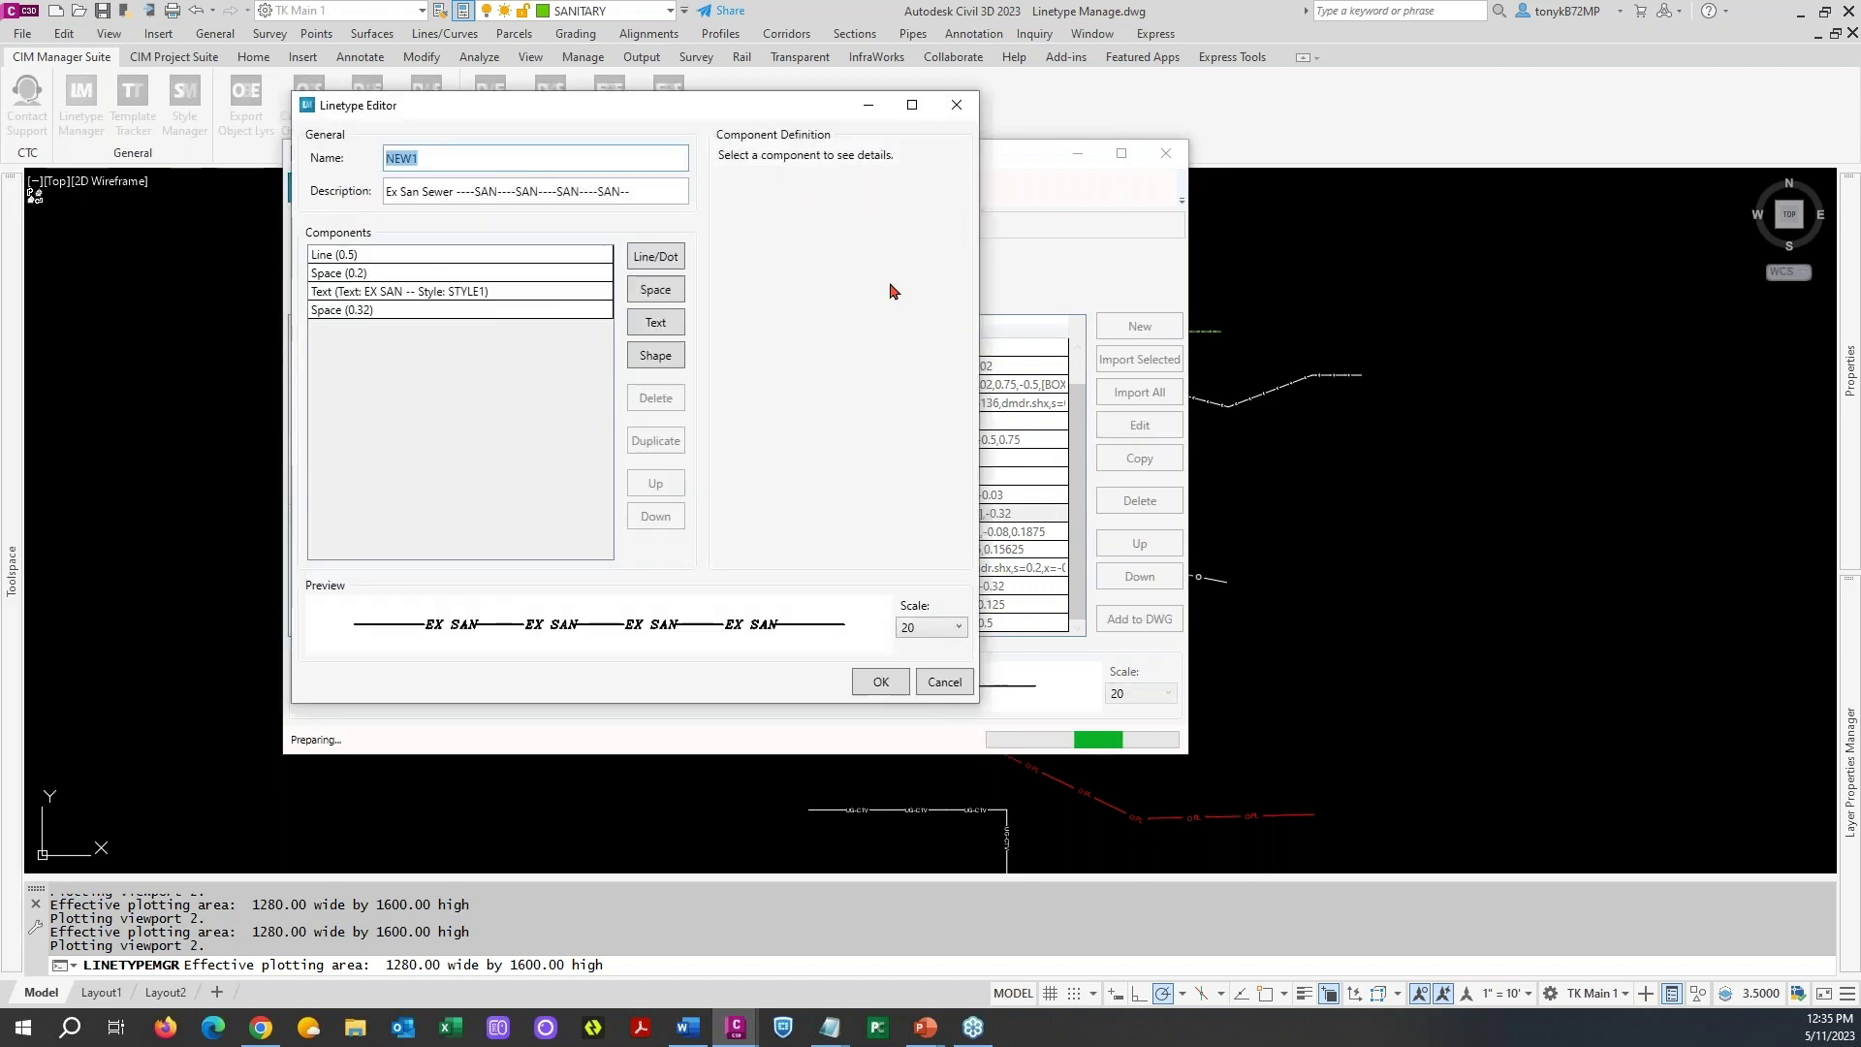
left_click_drag(776, 120, 1356, 161)
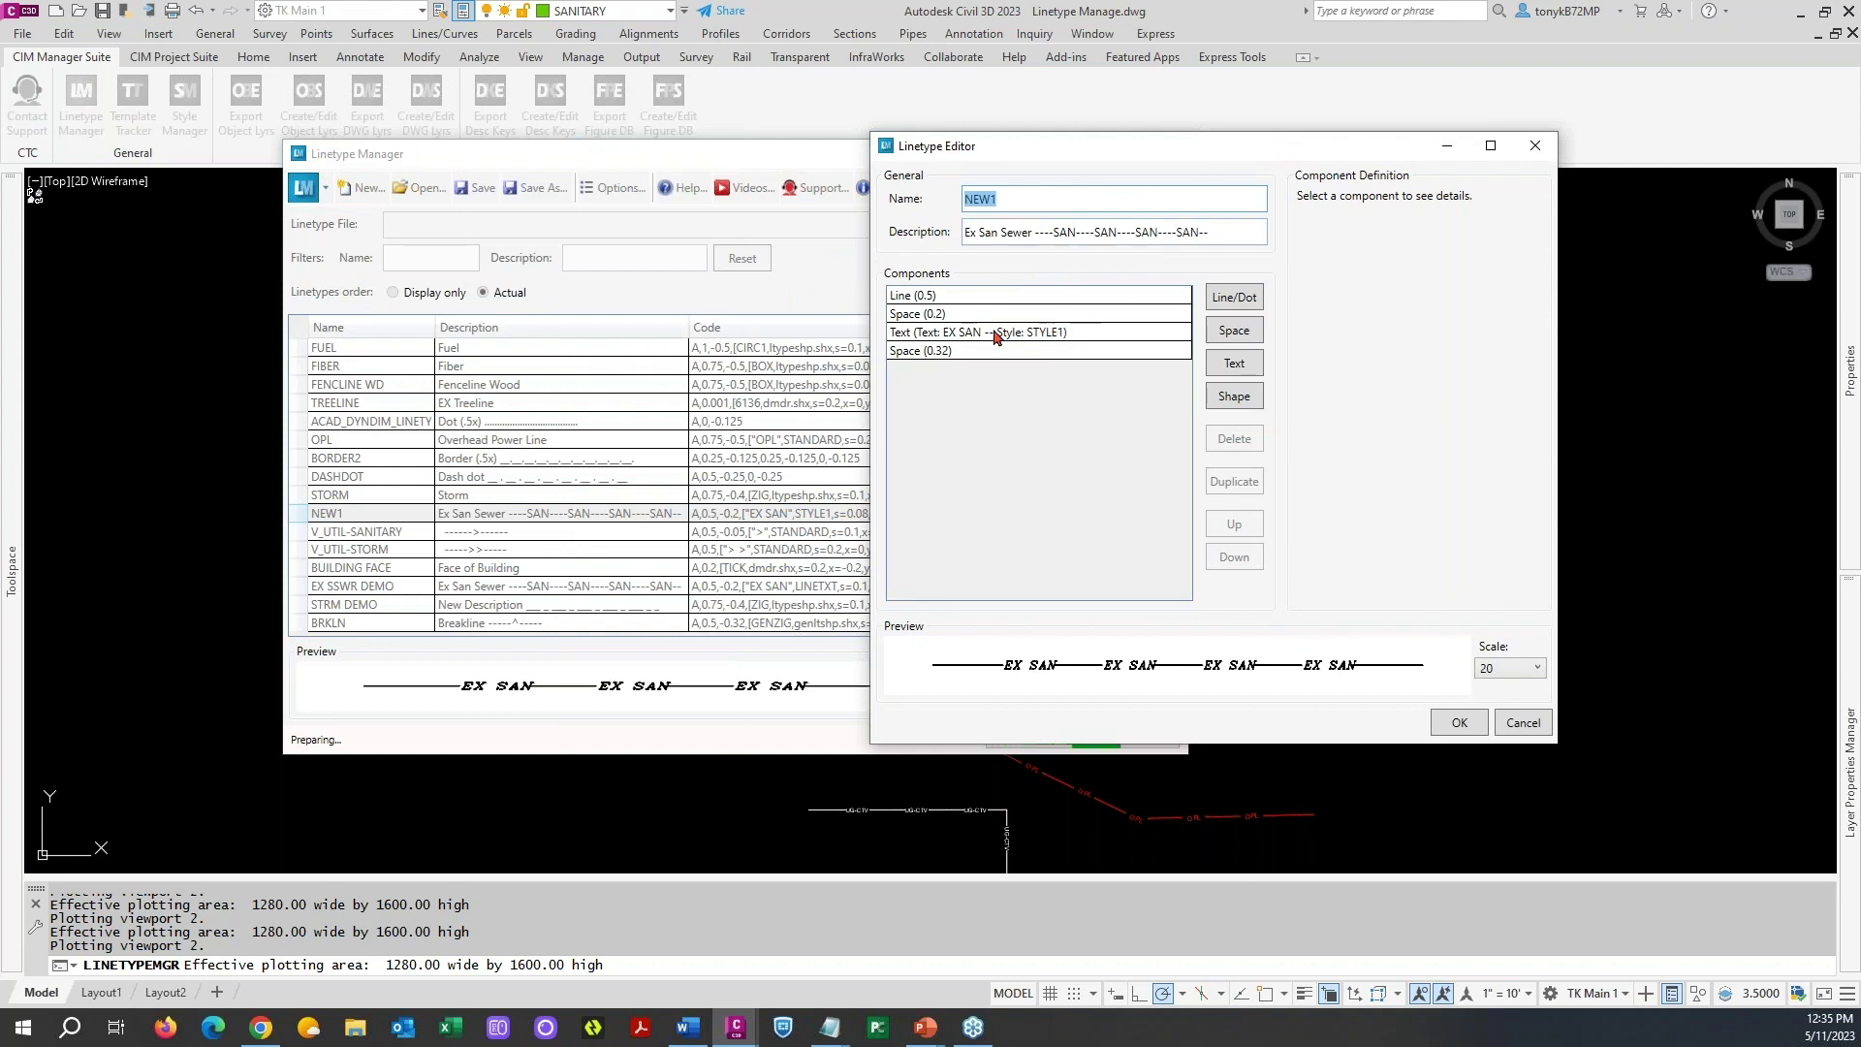
left_click(1131, 330)
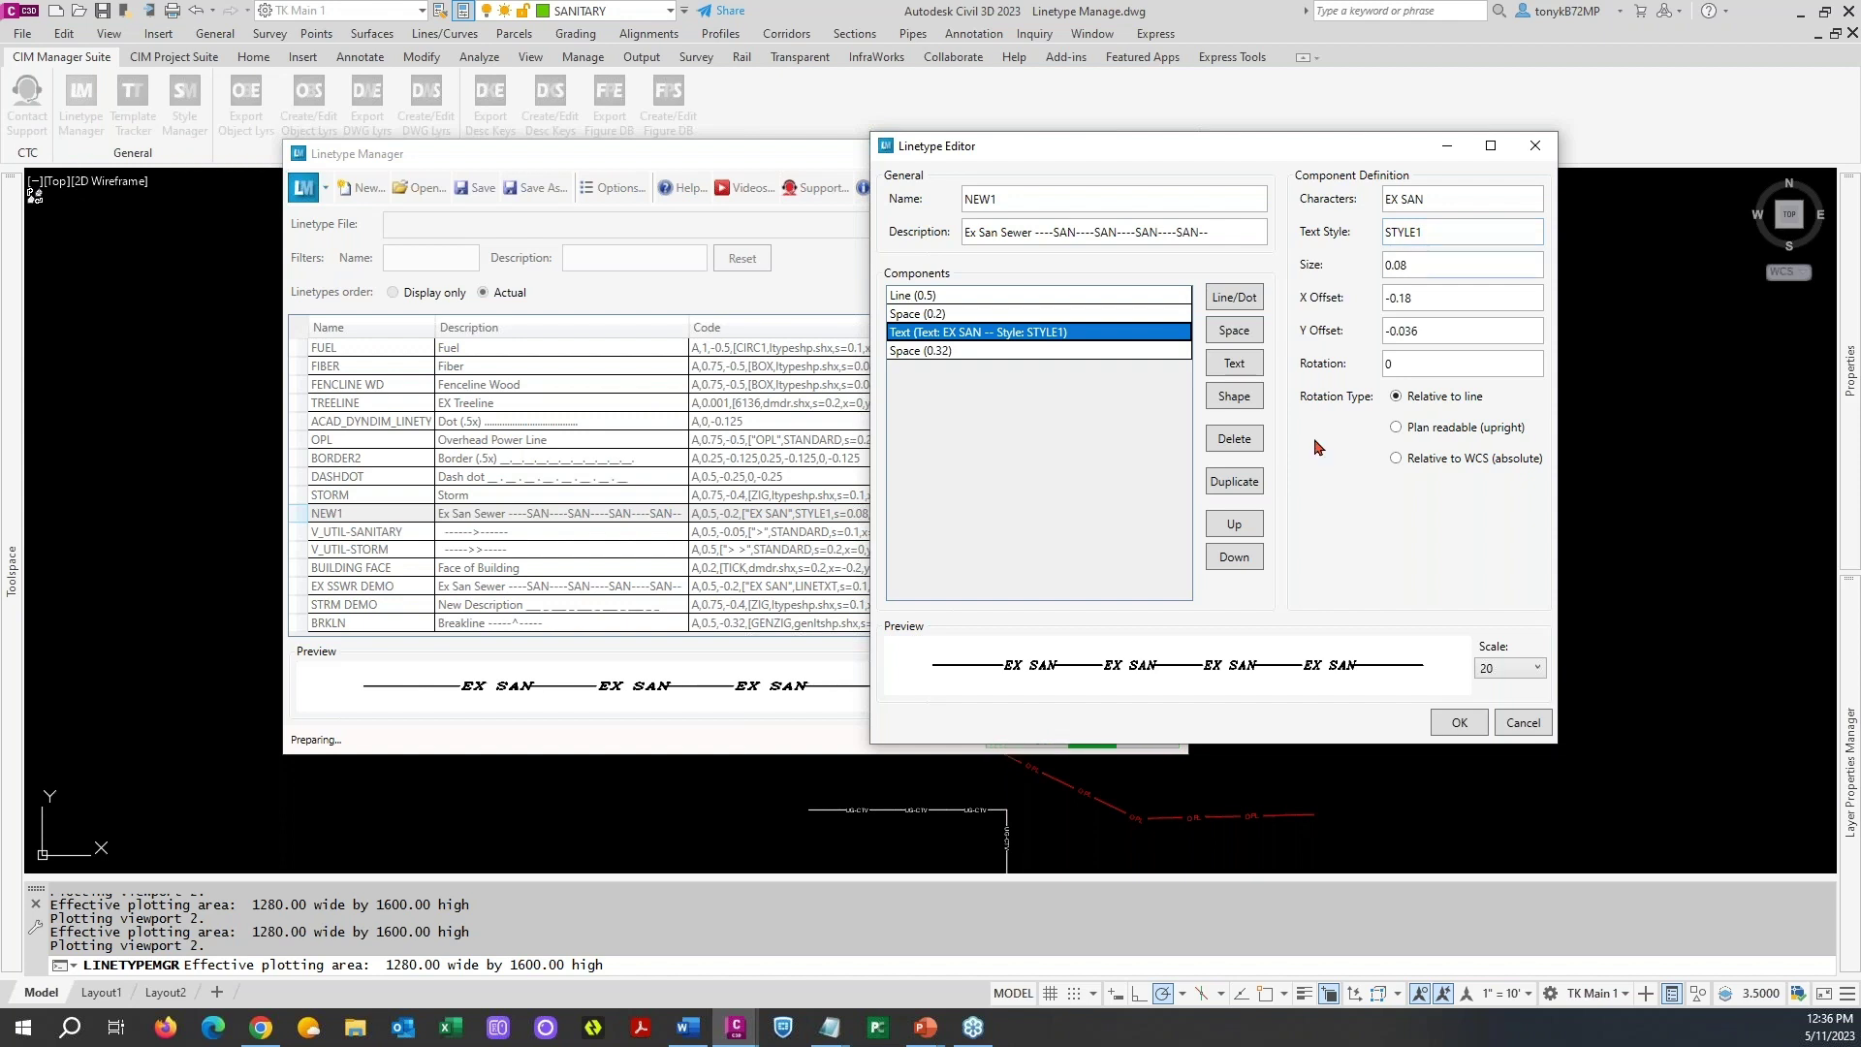
left_click(1122, 676)
left_click(1145, 675)
left_click(1453, 224)
left_click_drag(1453, 224, 1338, 239)
type("linetx")
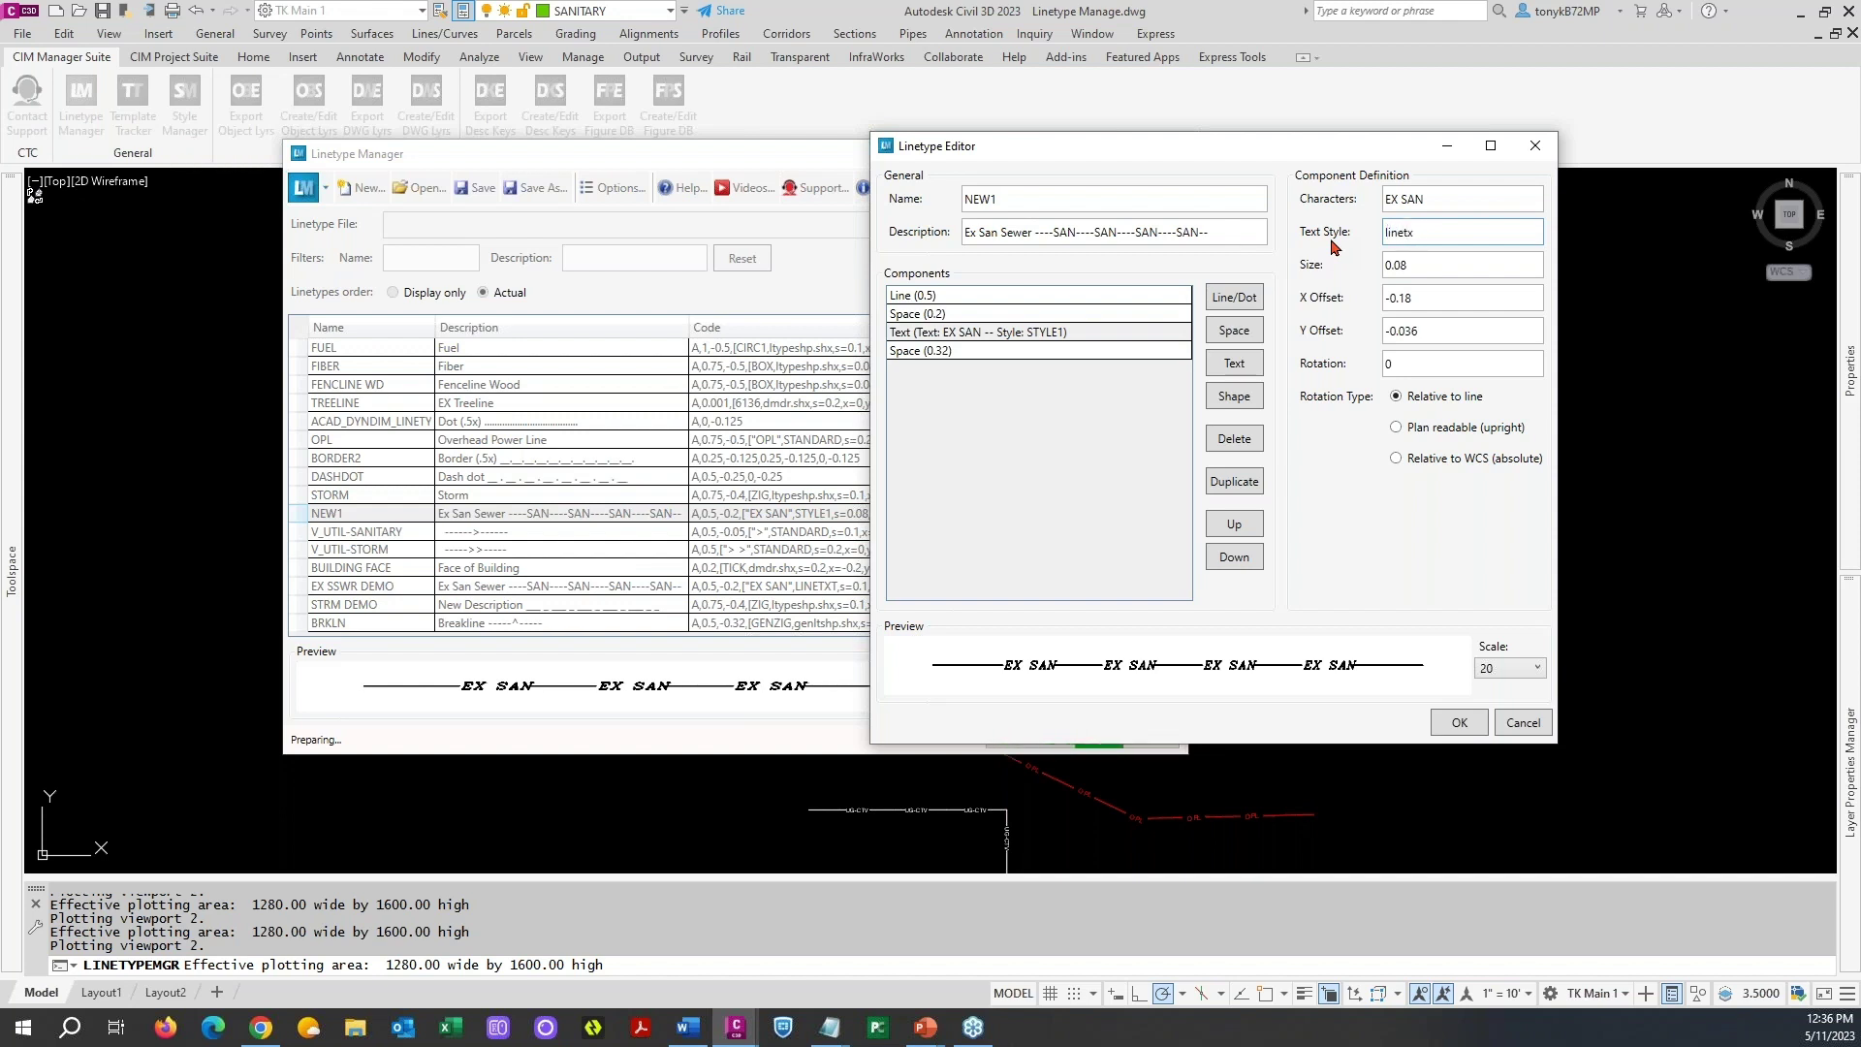
left_click(1453, 274)
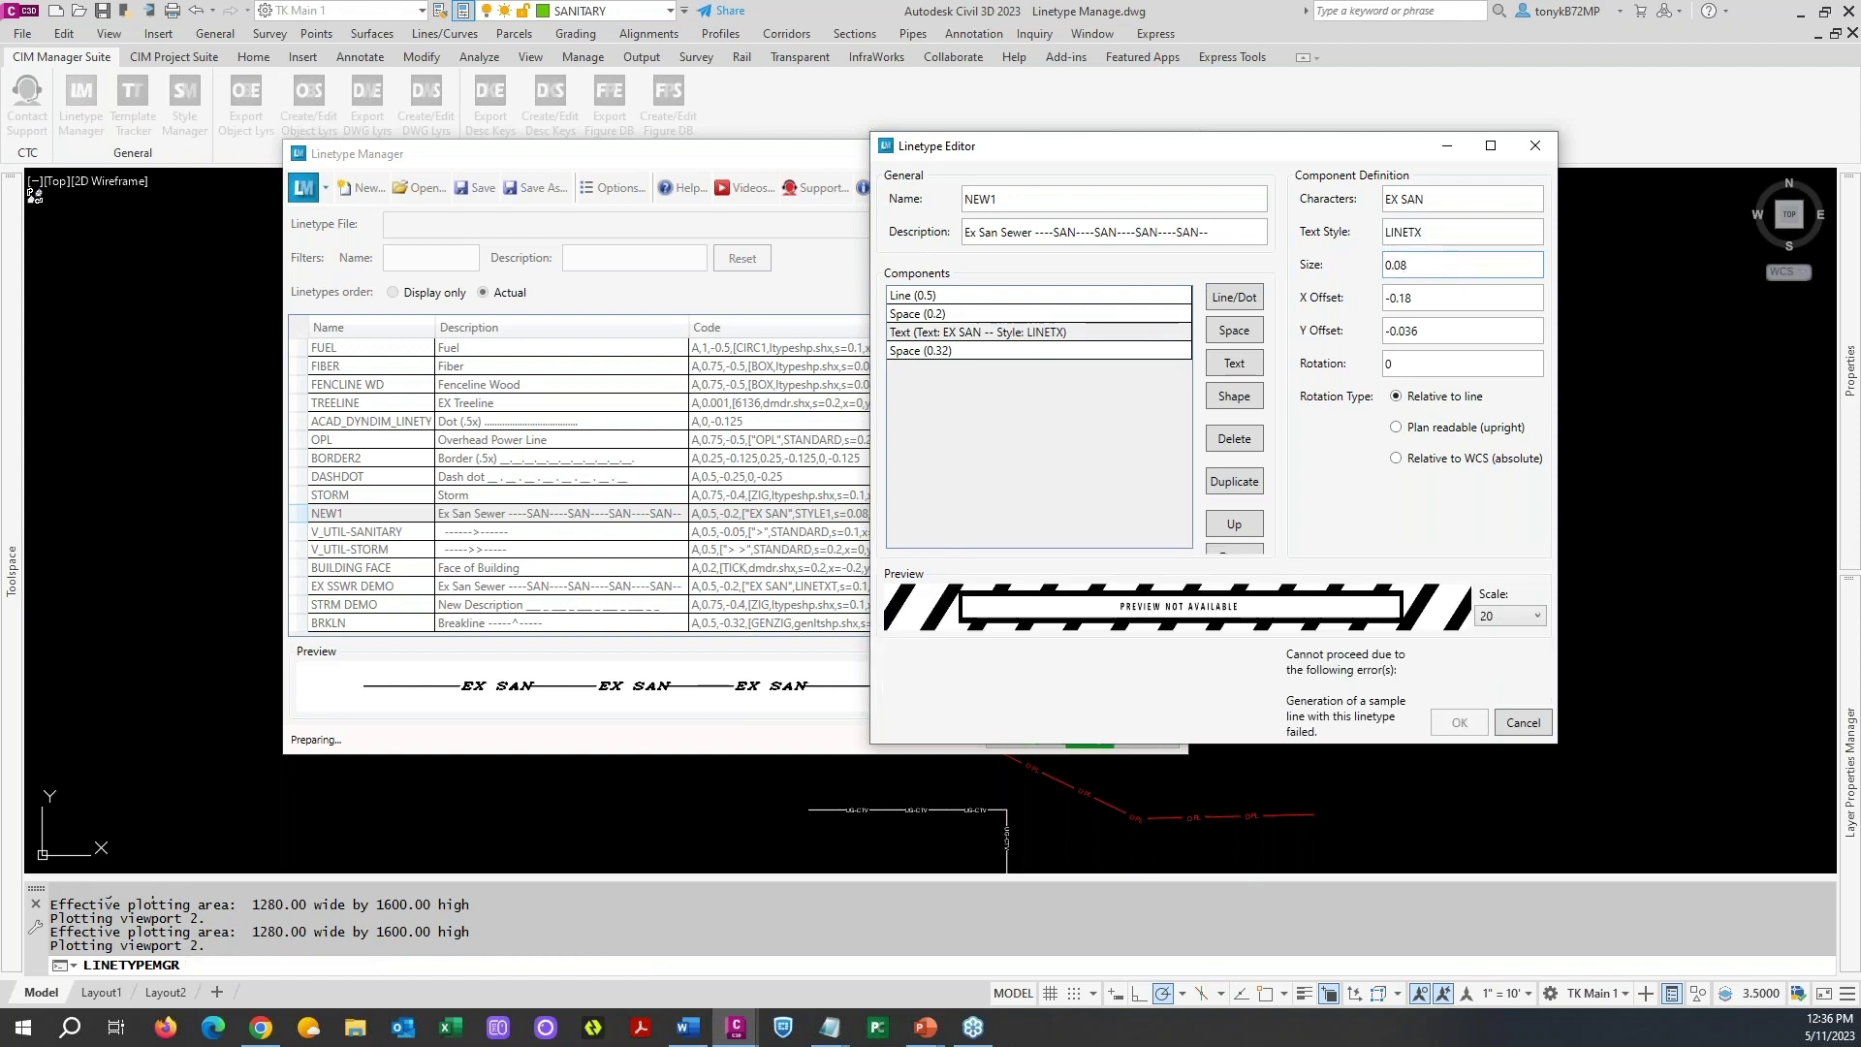
left_click(1452, 225)
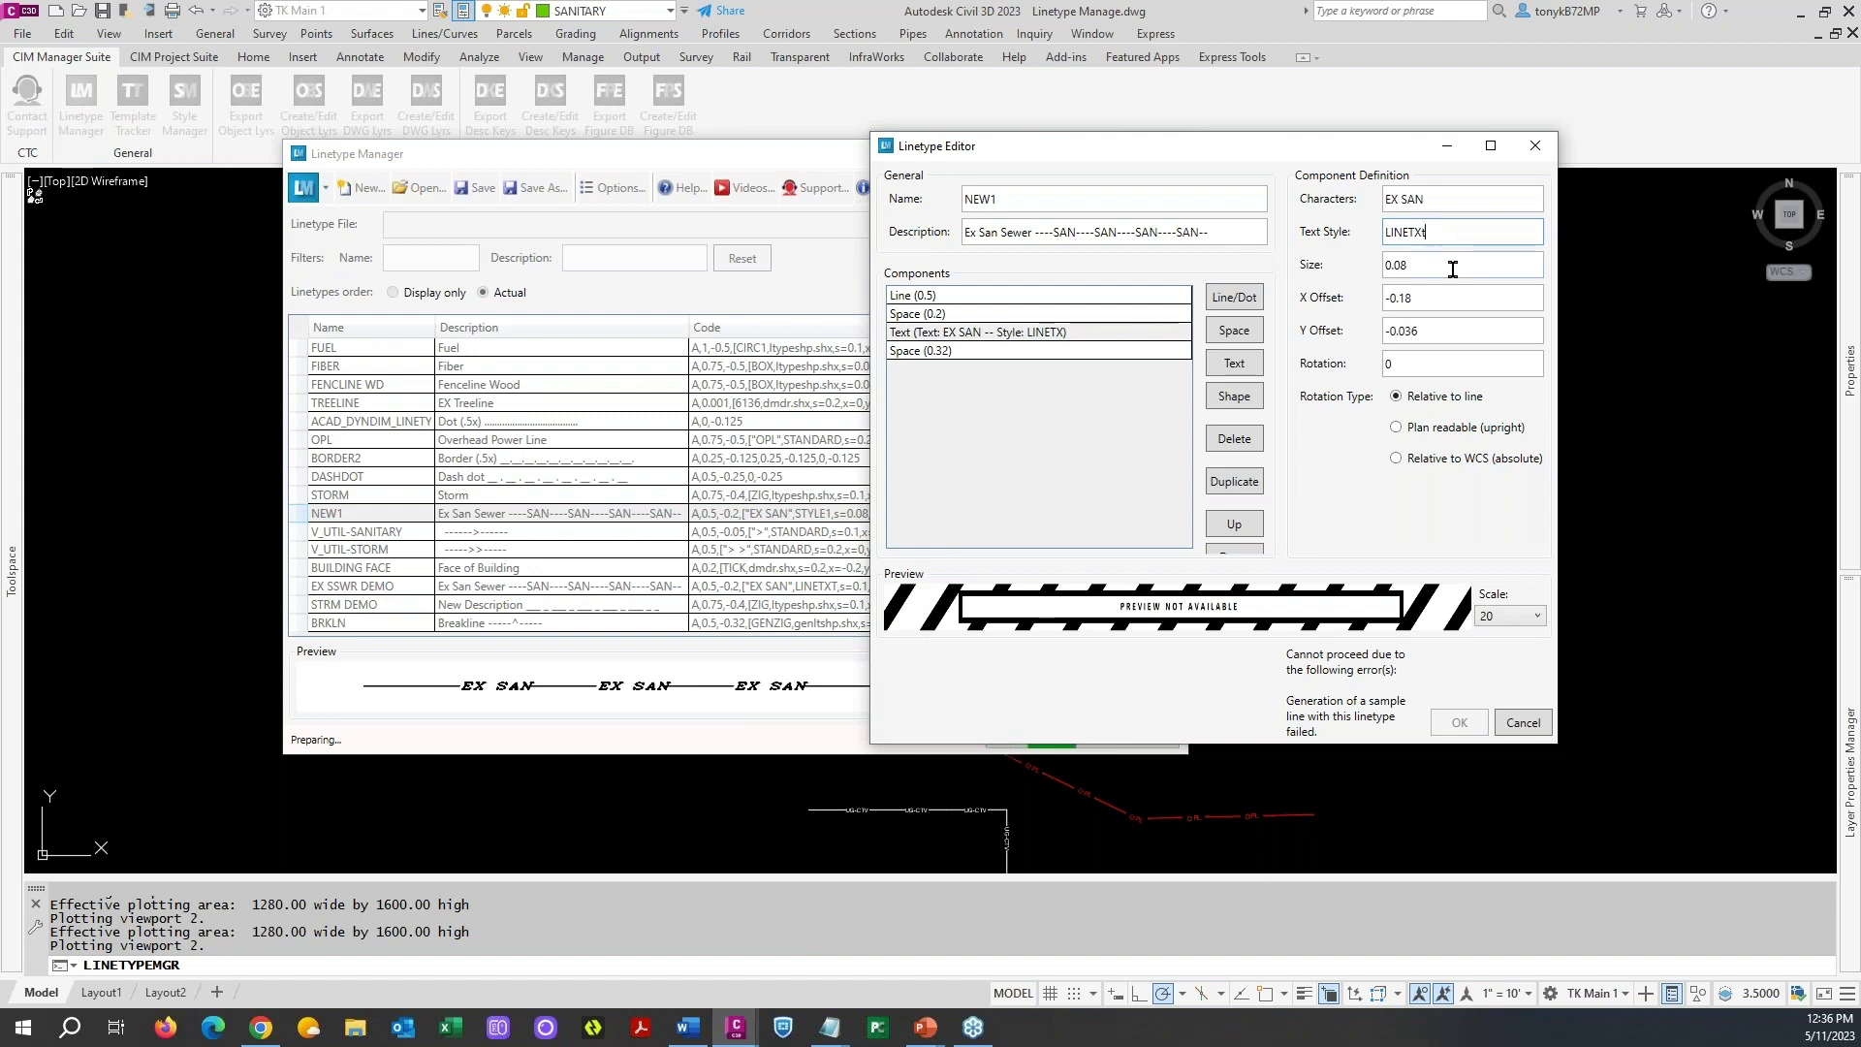
left_click(1448, 266)
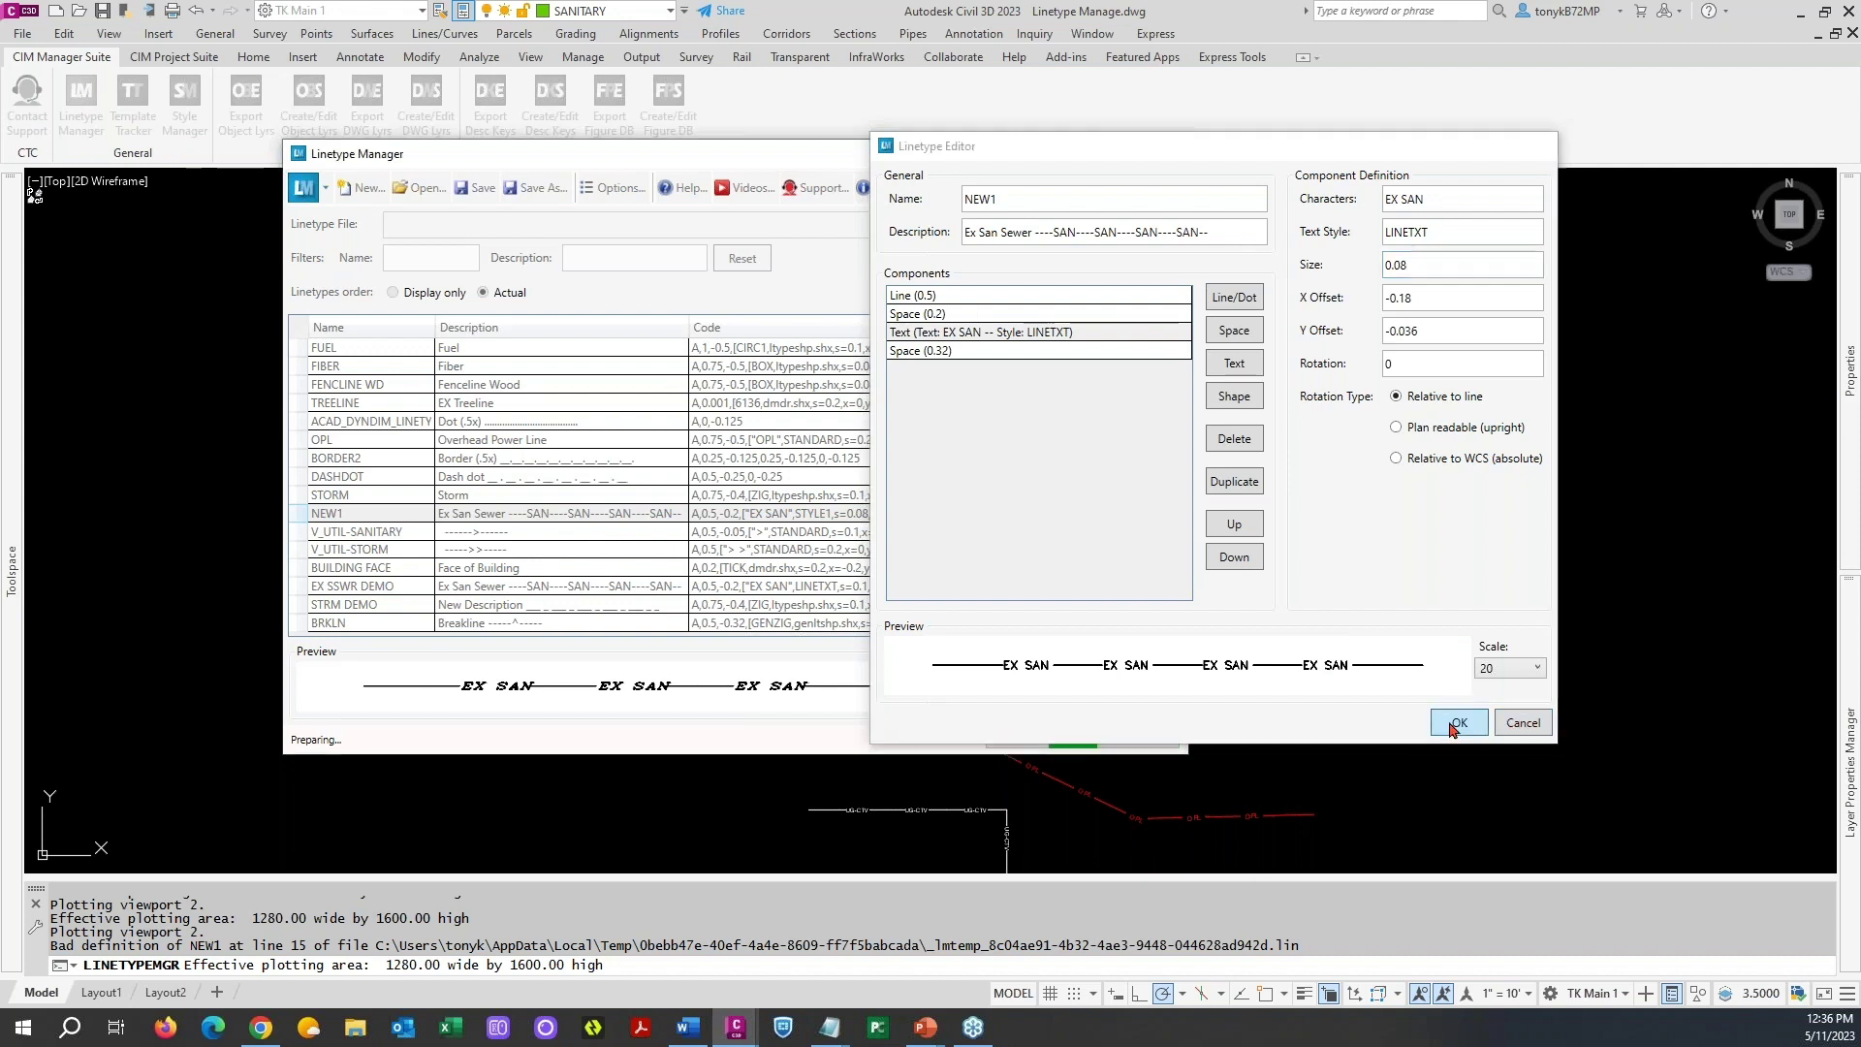
left_click(1456, 725)
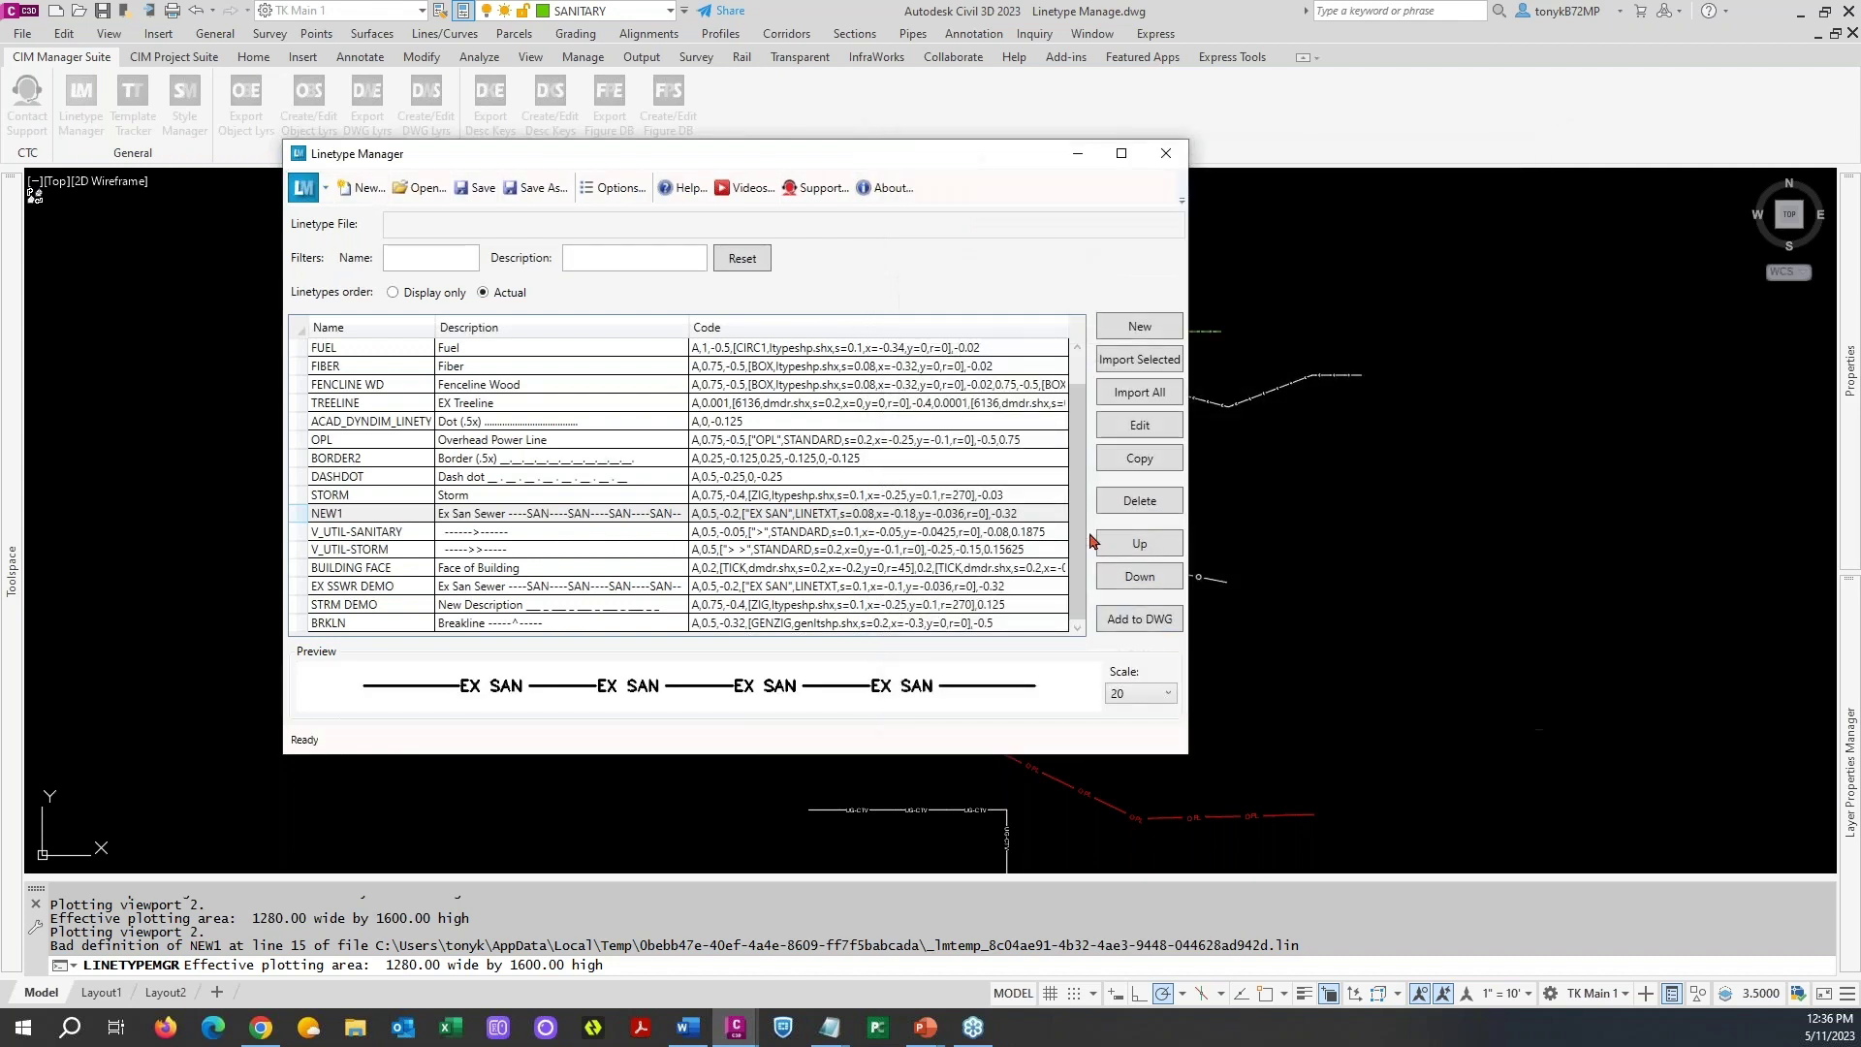
- Add the edited NEW1 linetype to the drawing, overwriting the existing definition
left_click(1127, 620)
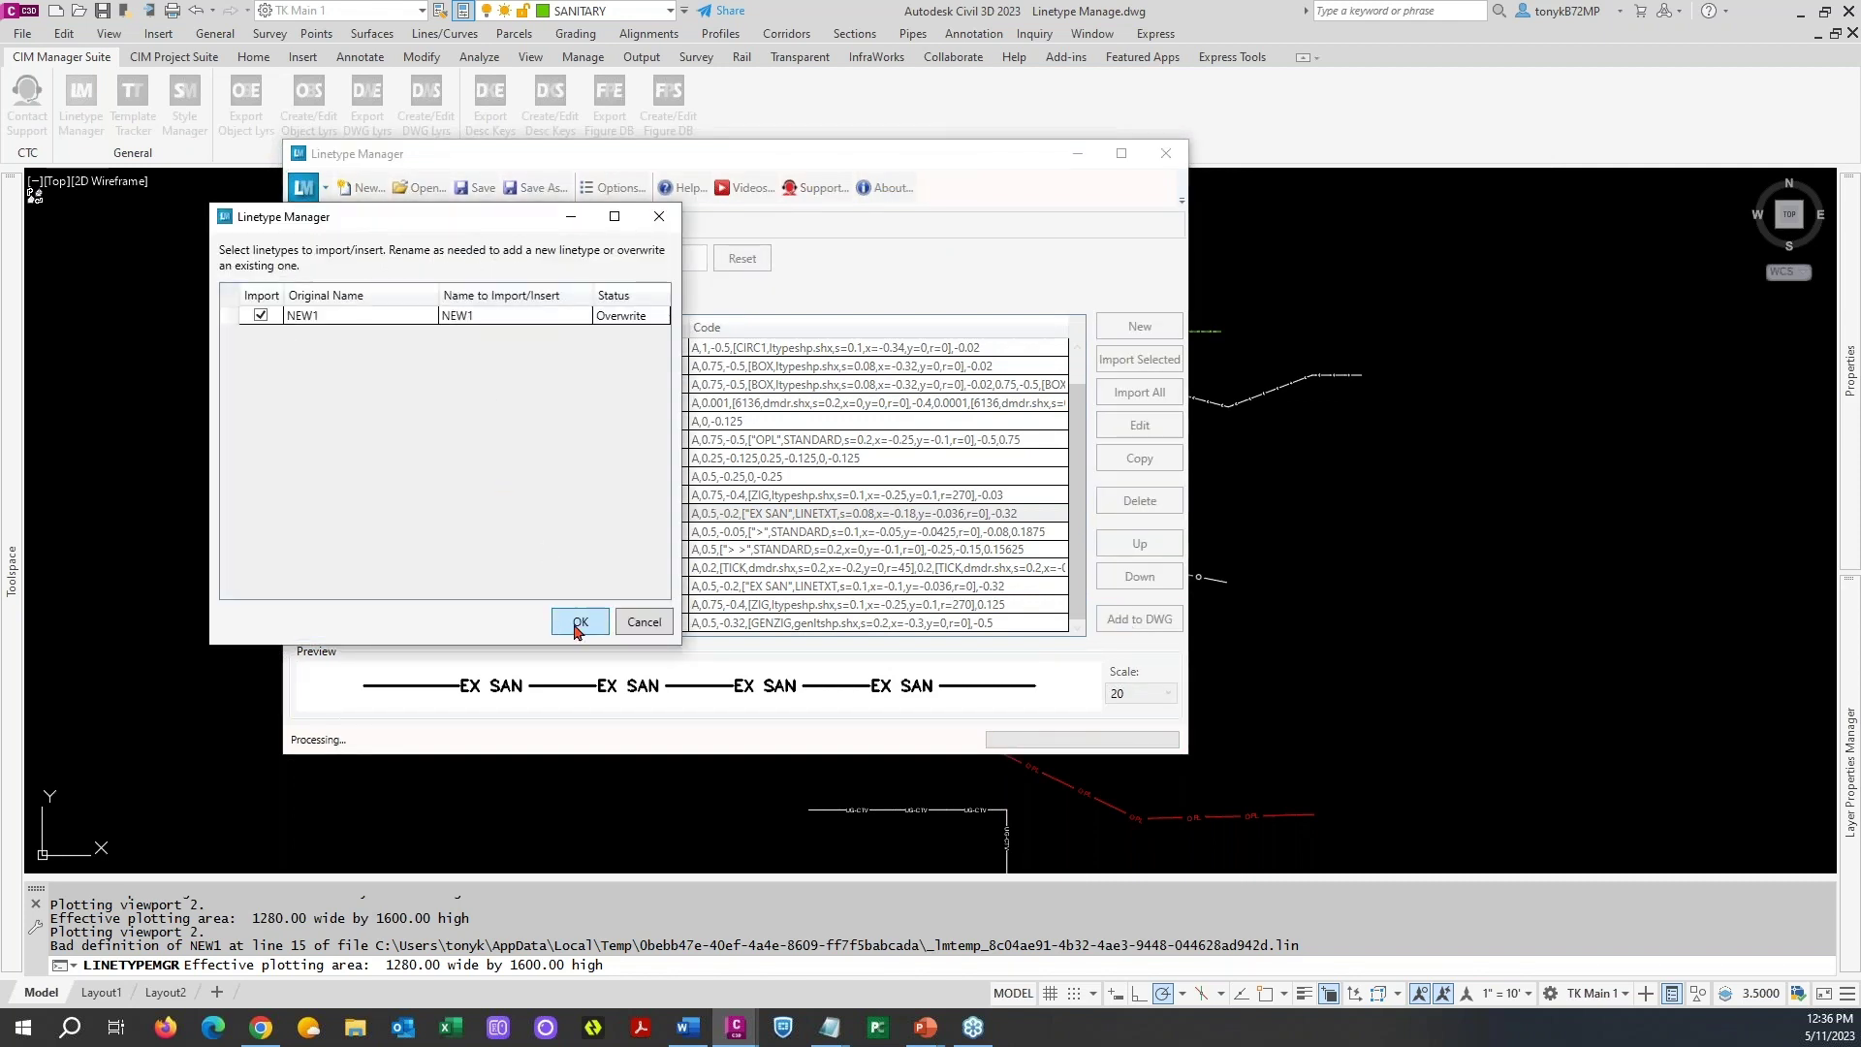
left_click(580, 624)
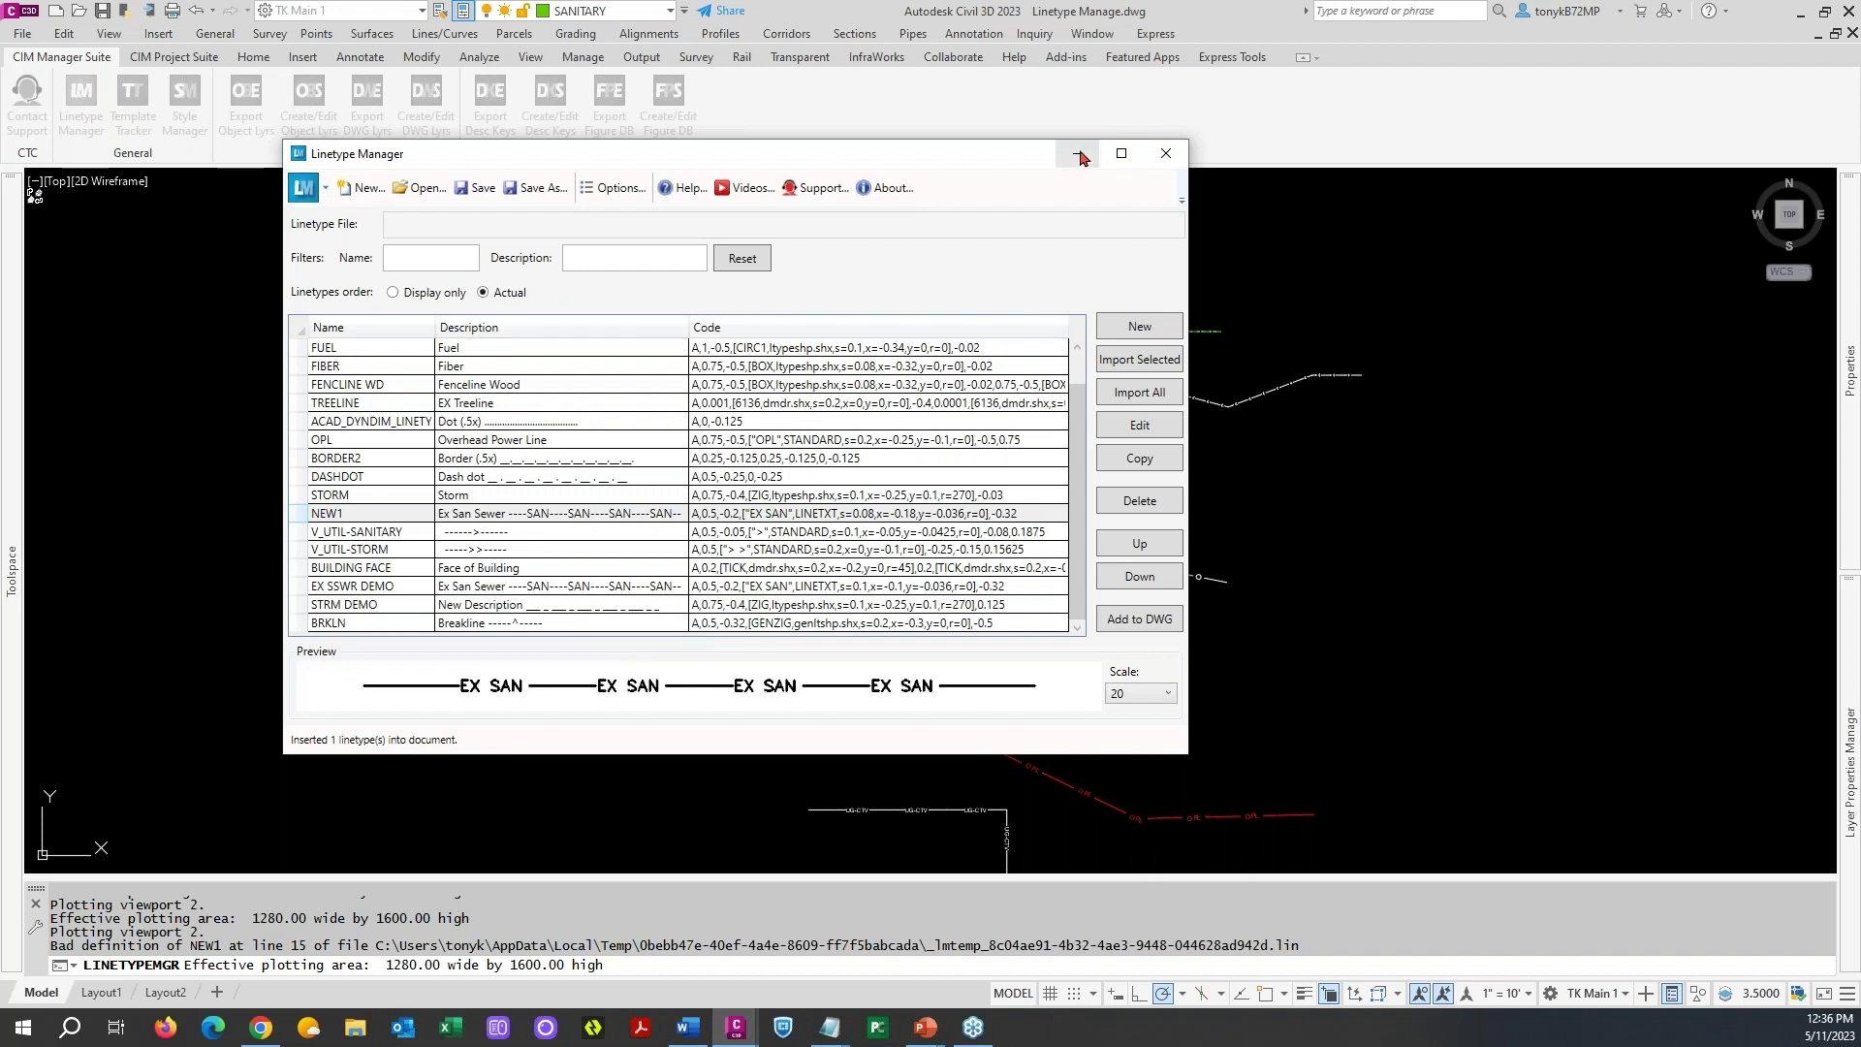
- Save the linetype list as a new linetype file named Demo LTM 5-11-23 in the Linetypes folder and close Linetype Manager
left_click(1166, 155)
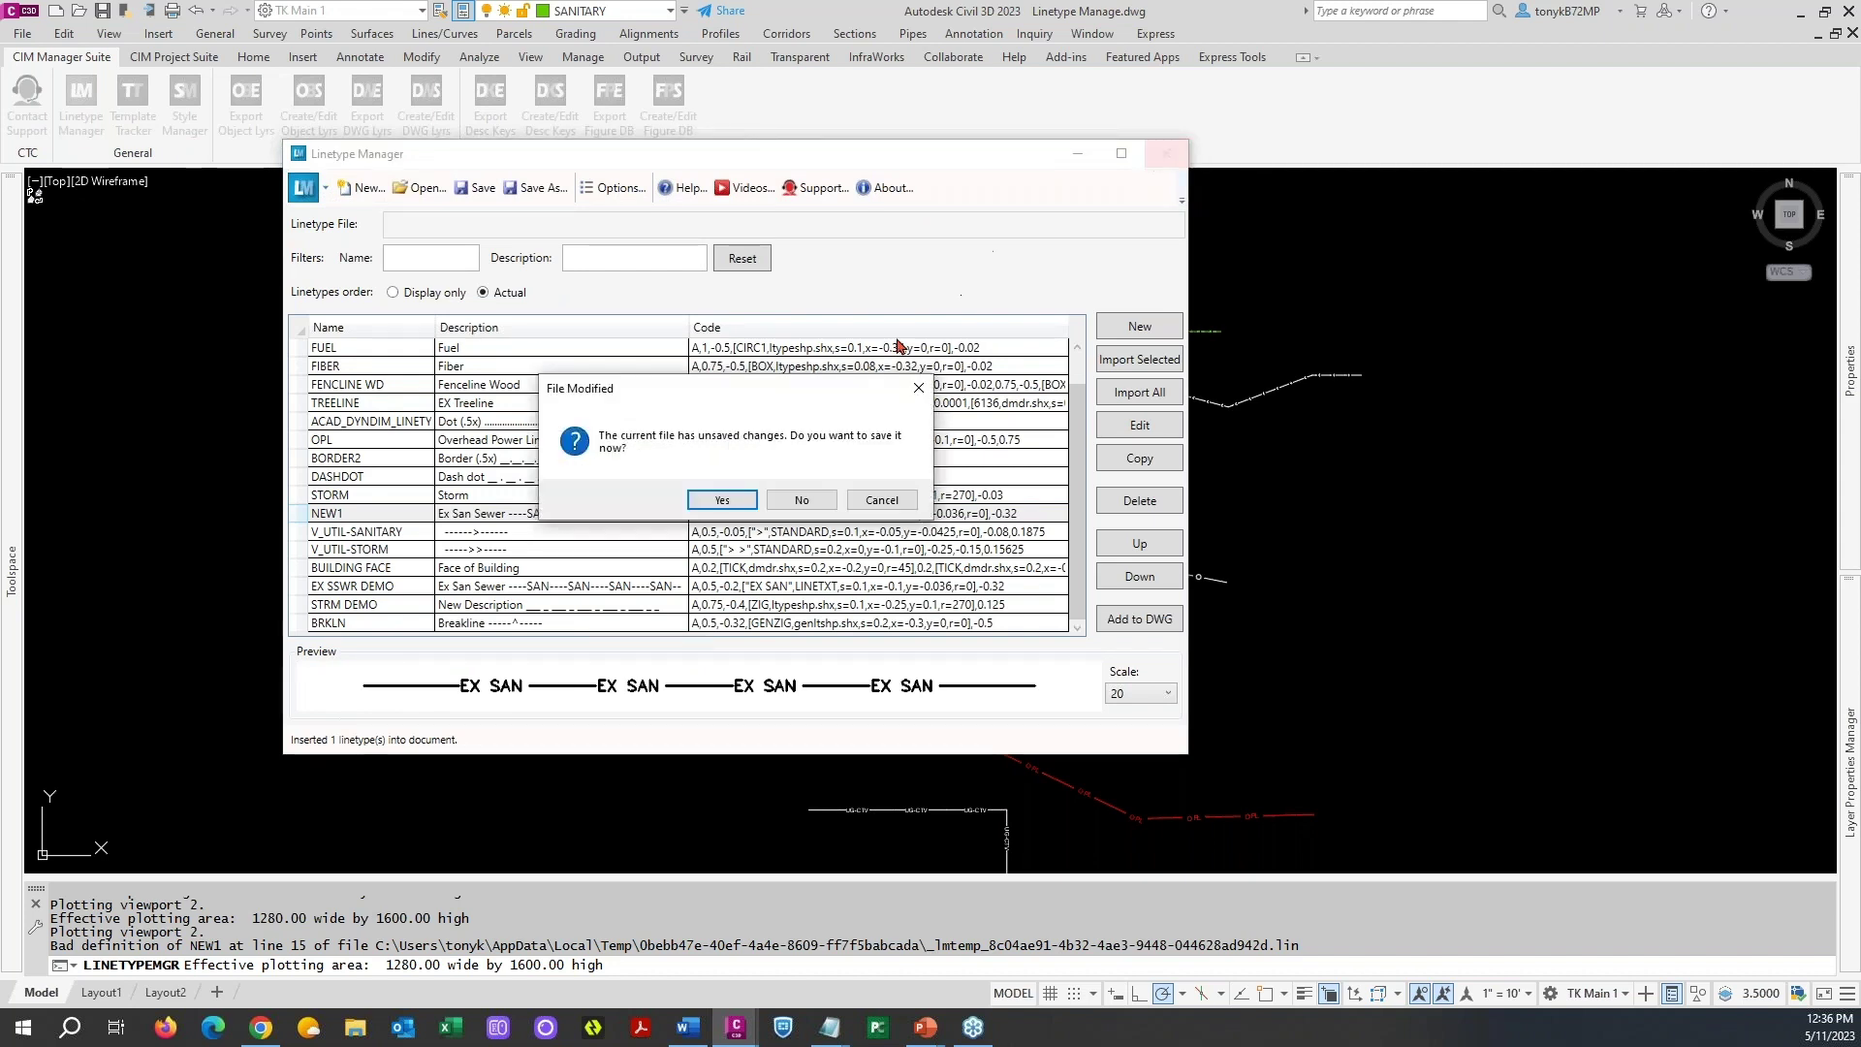
left_click(882, 500)
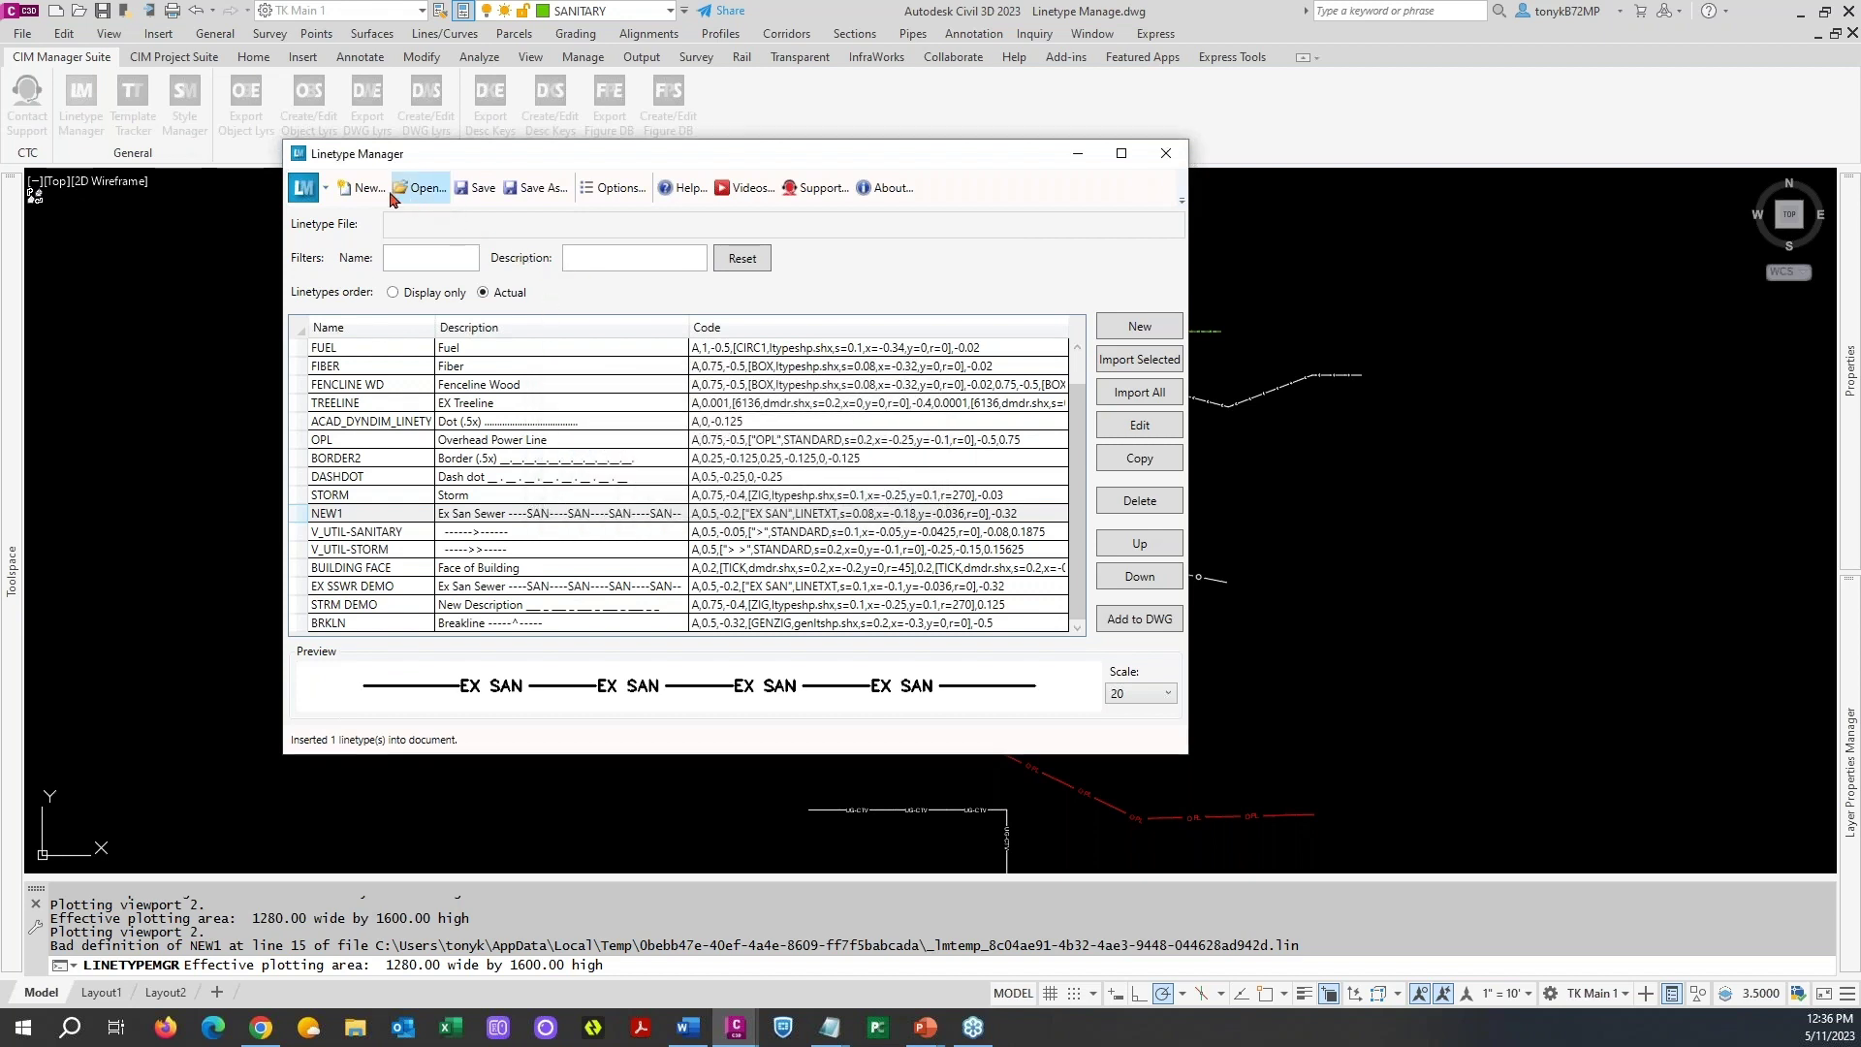
left_click(541, 188)
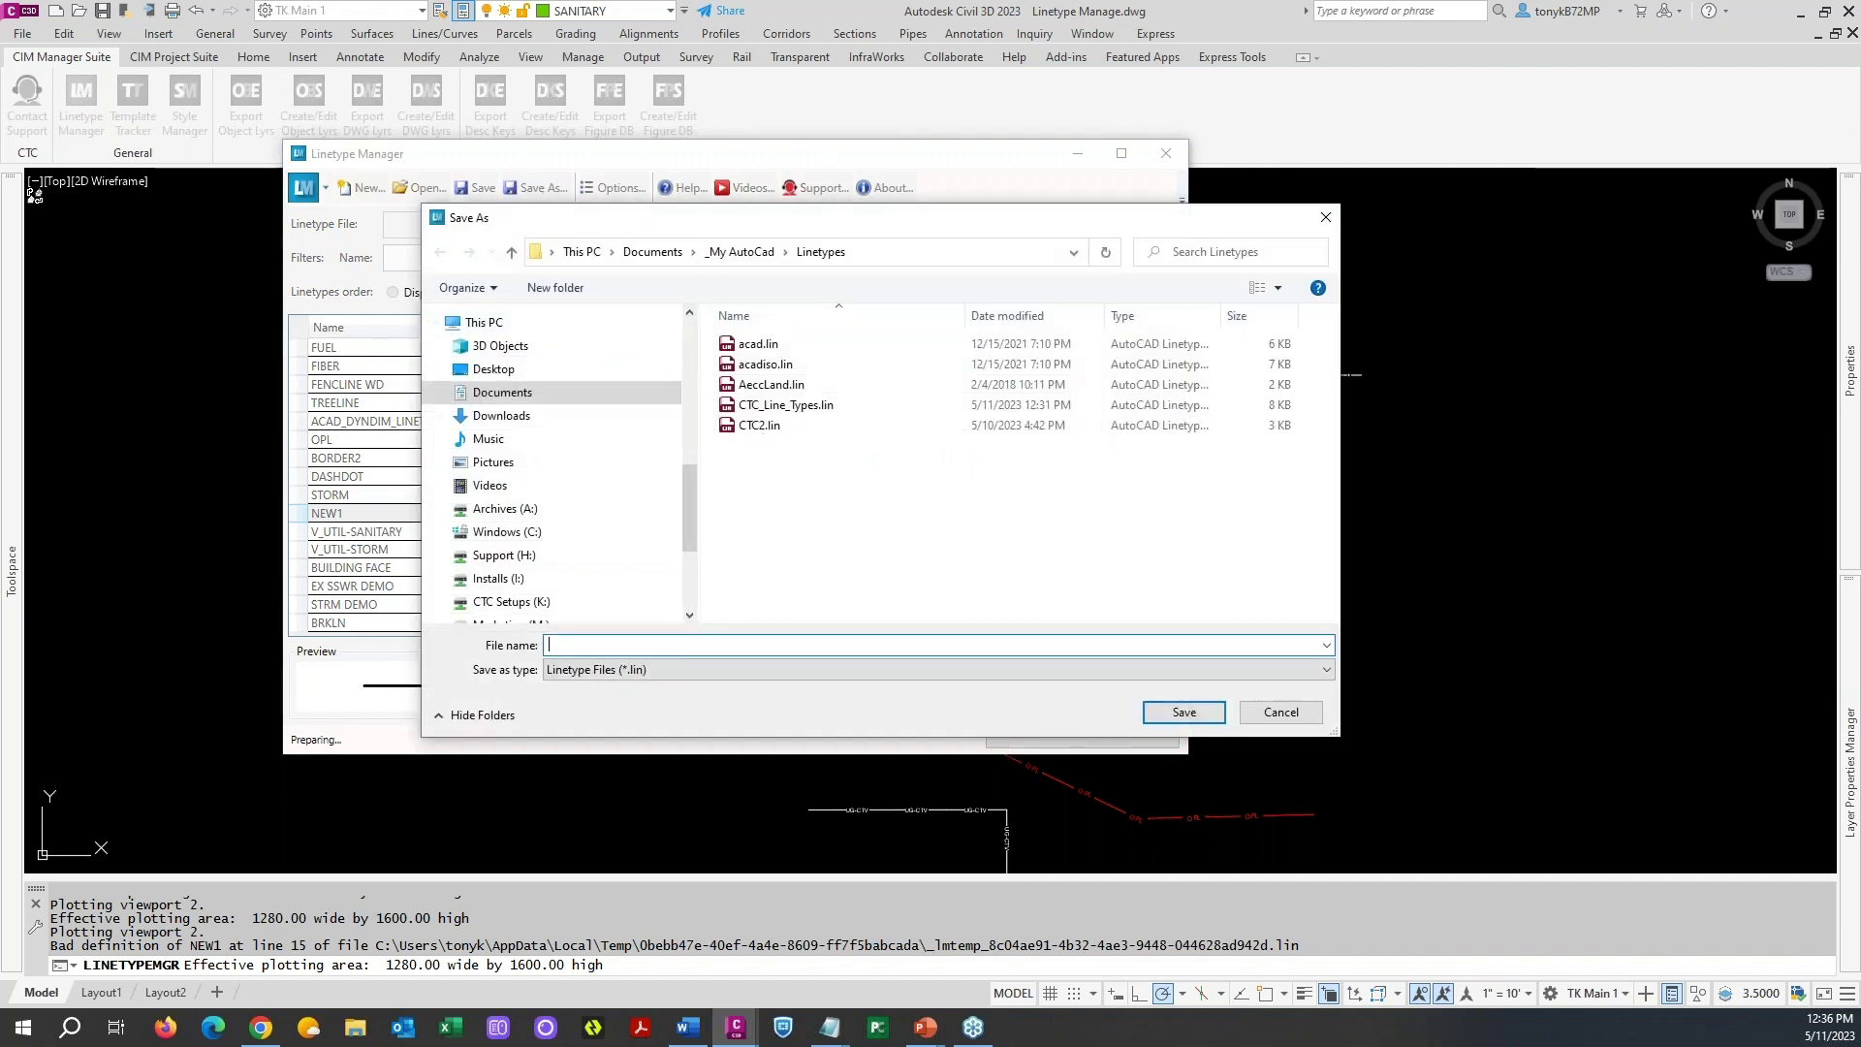
type("Demo LTM 5-11-23")
left_click(1164, 720)
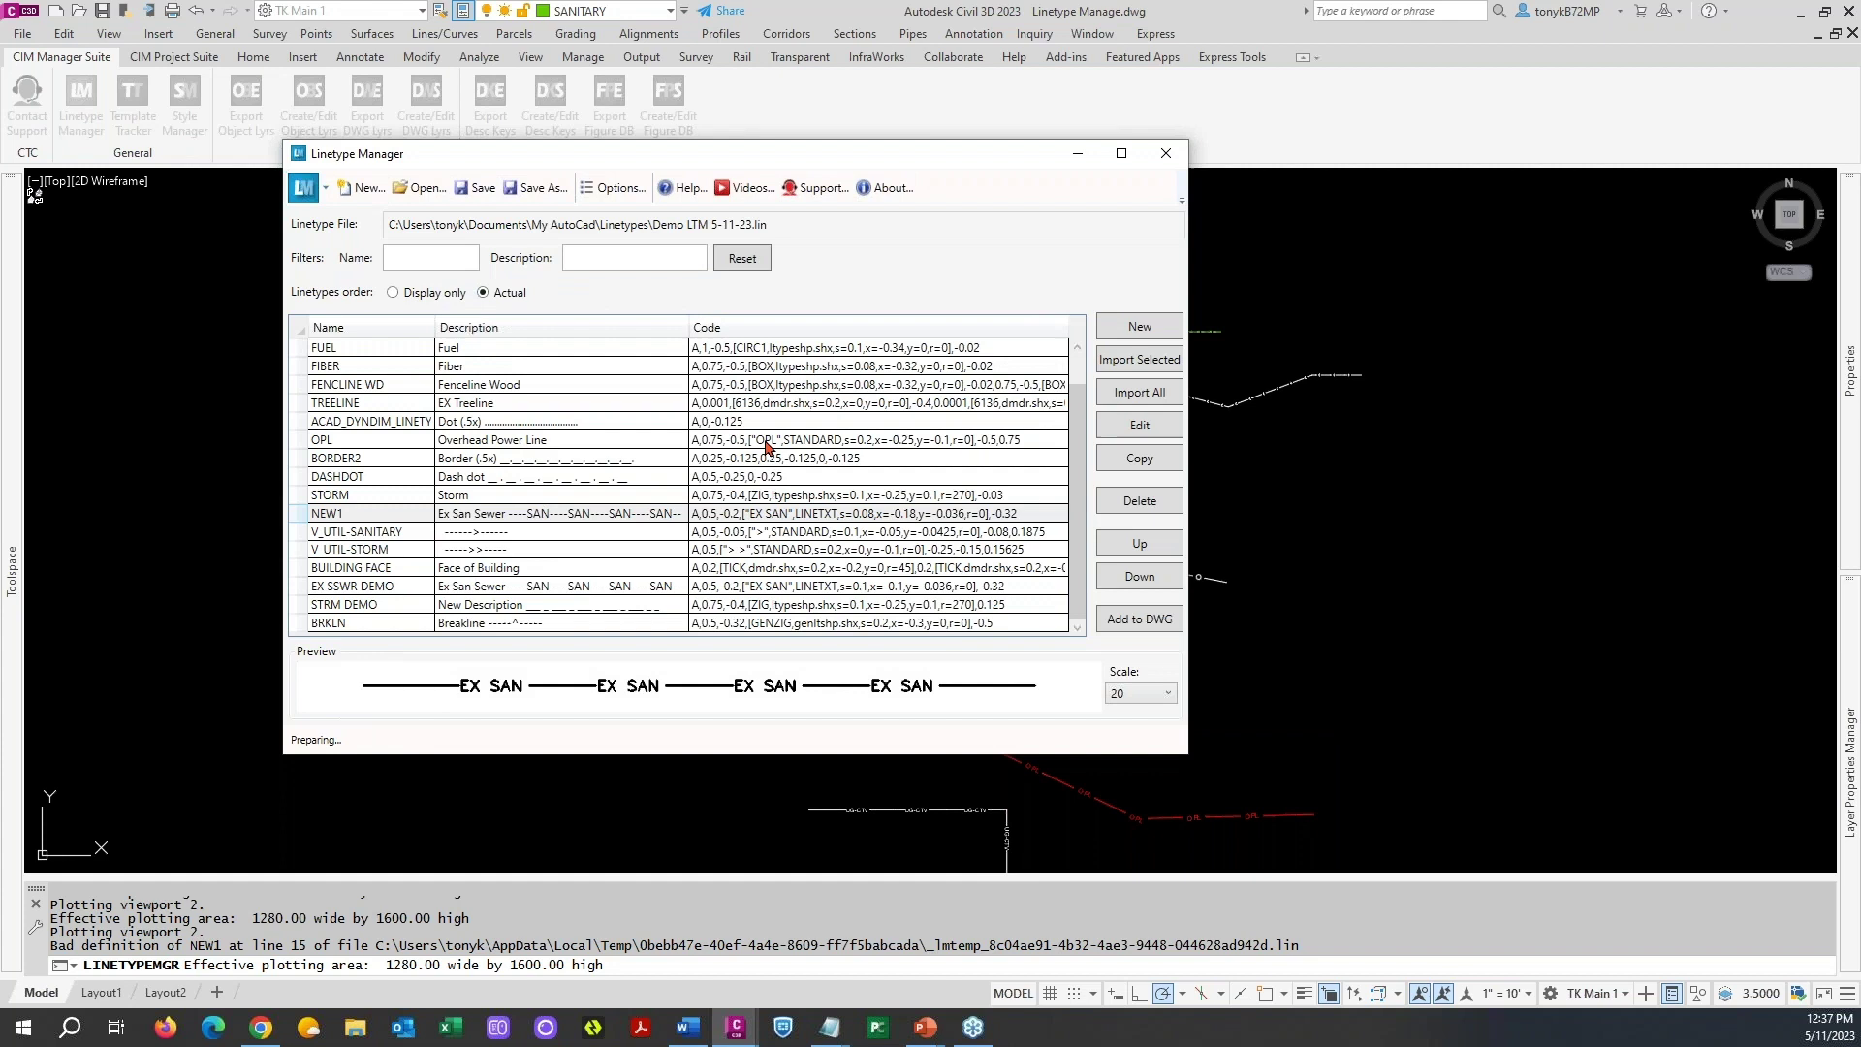
left_click(1166, 153)
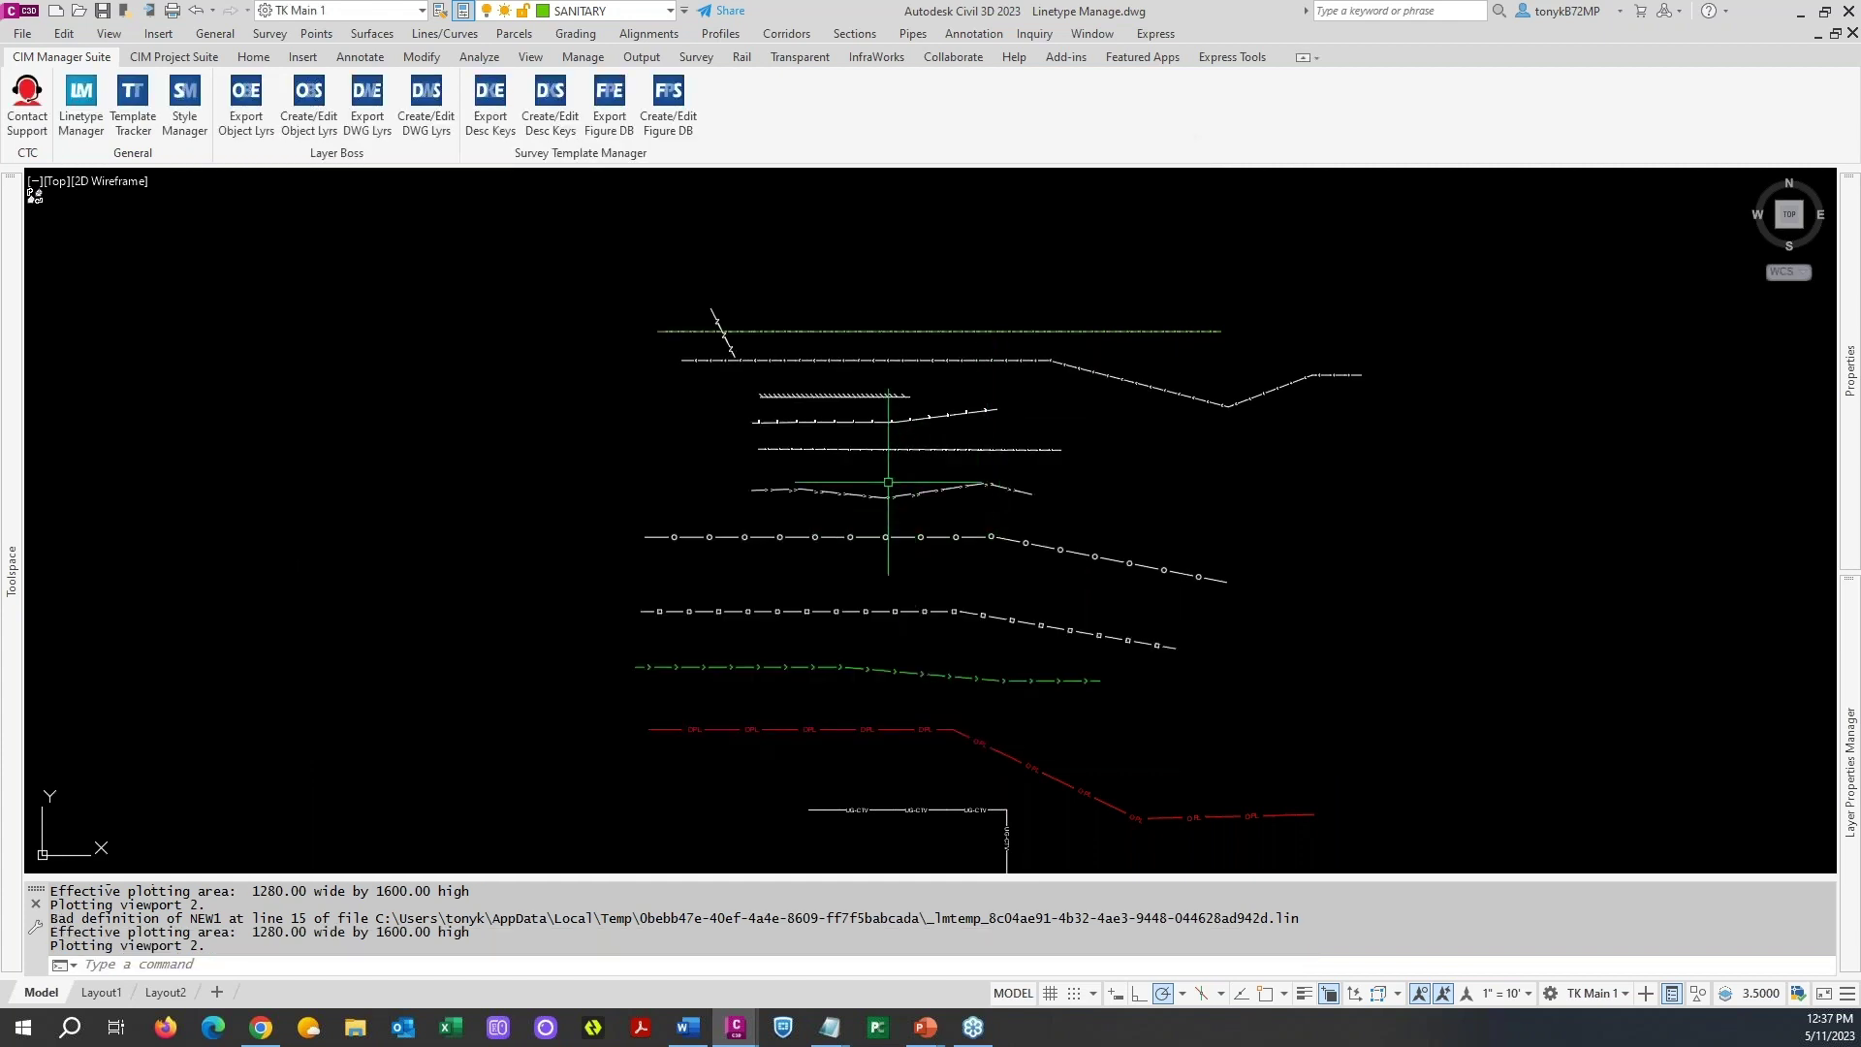
- Examine the EX SAN text on the sanitary sewer line up close in the drawing
scroll(891, 480, "up", 2)
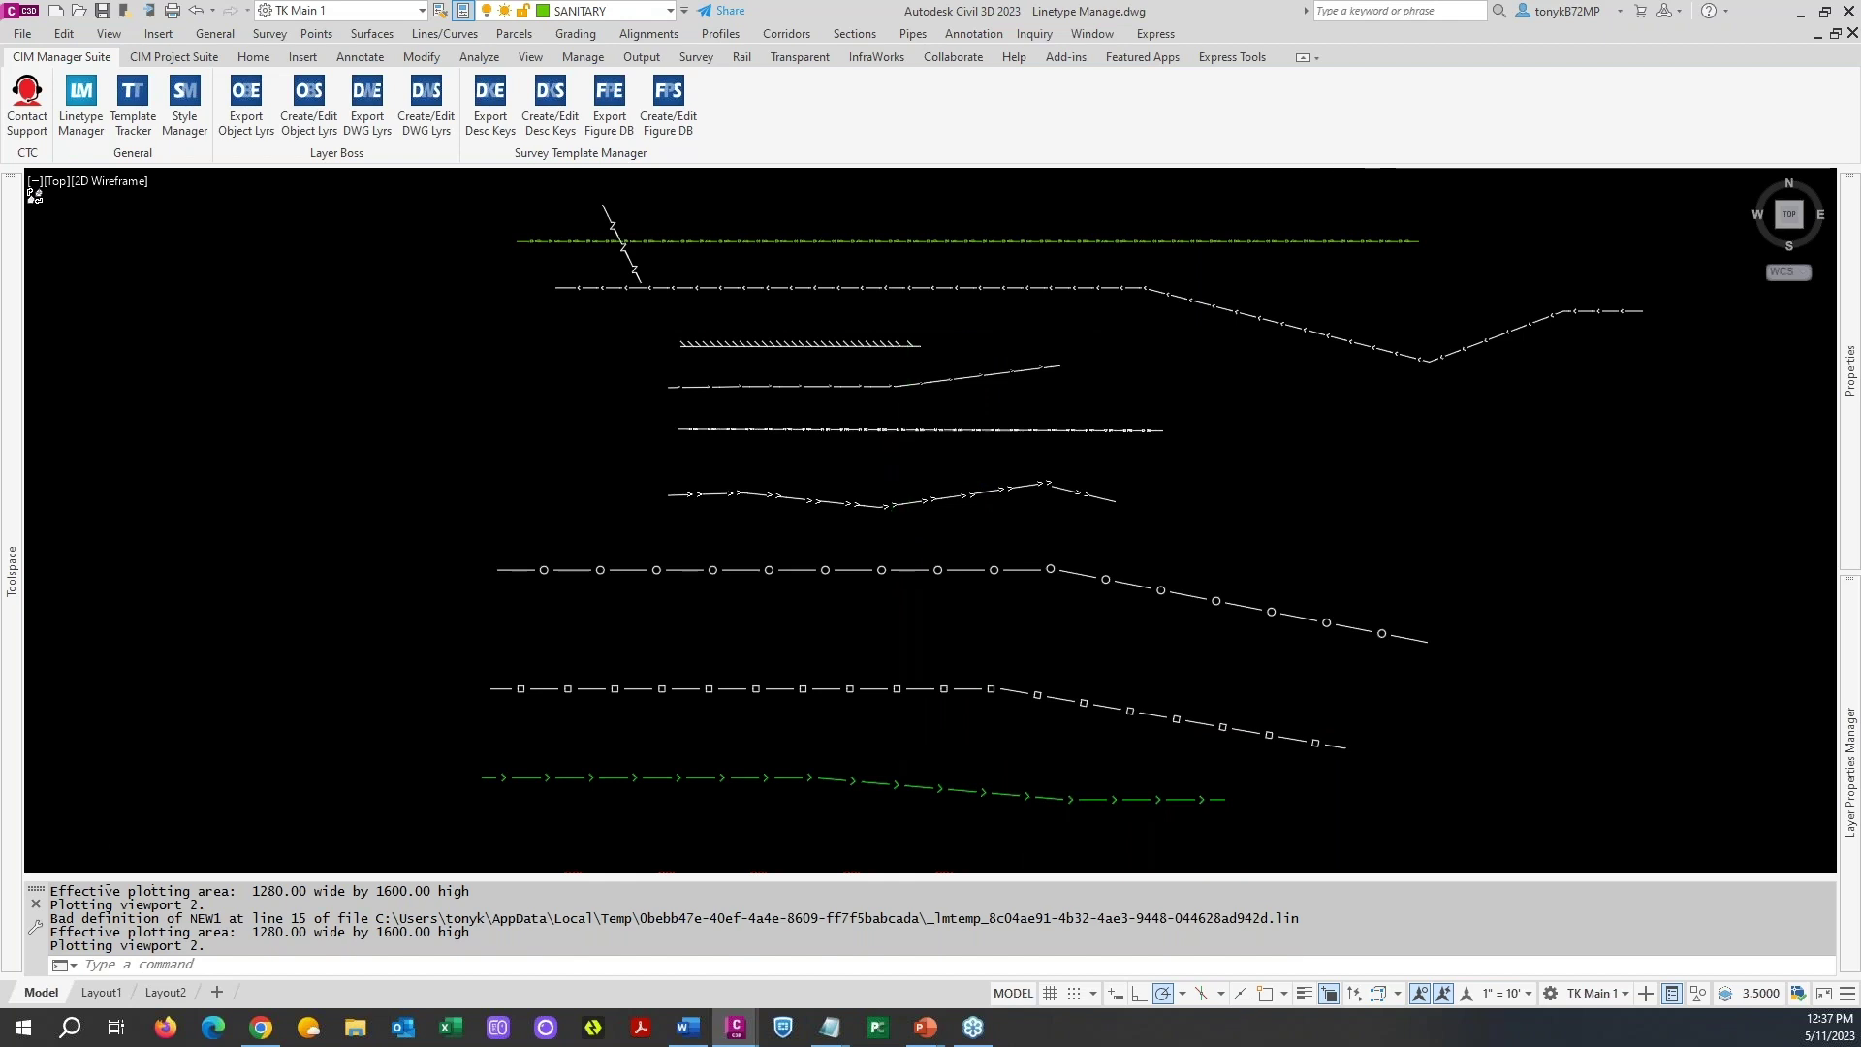
scroll(891, 407, "up", 5)
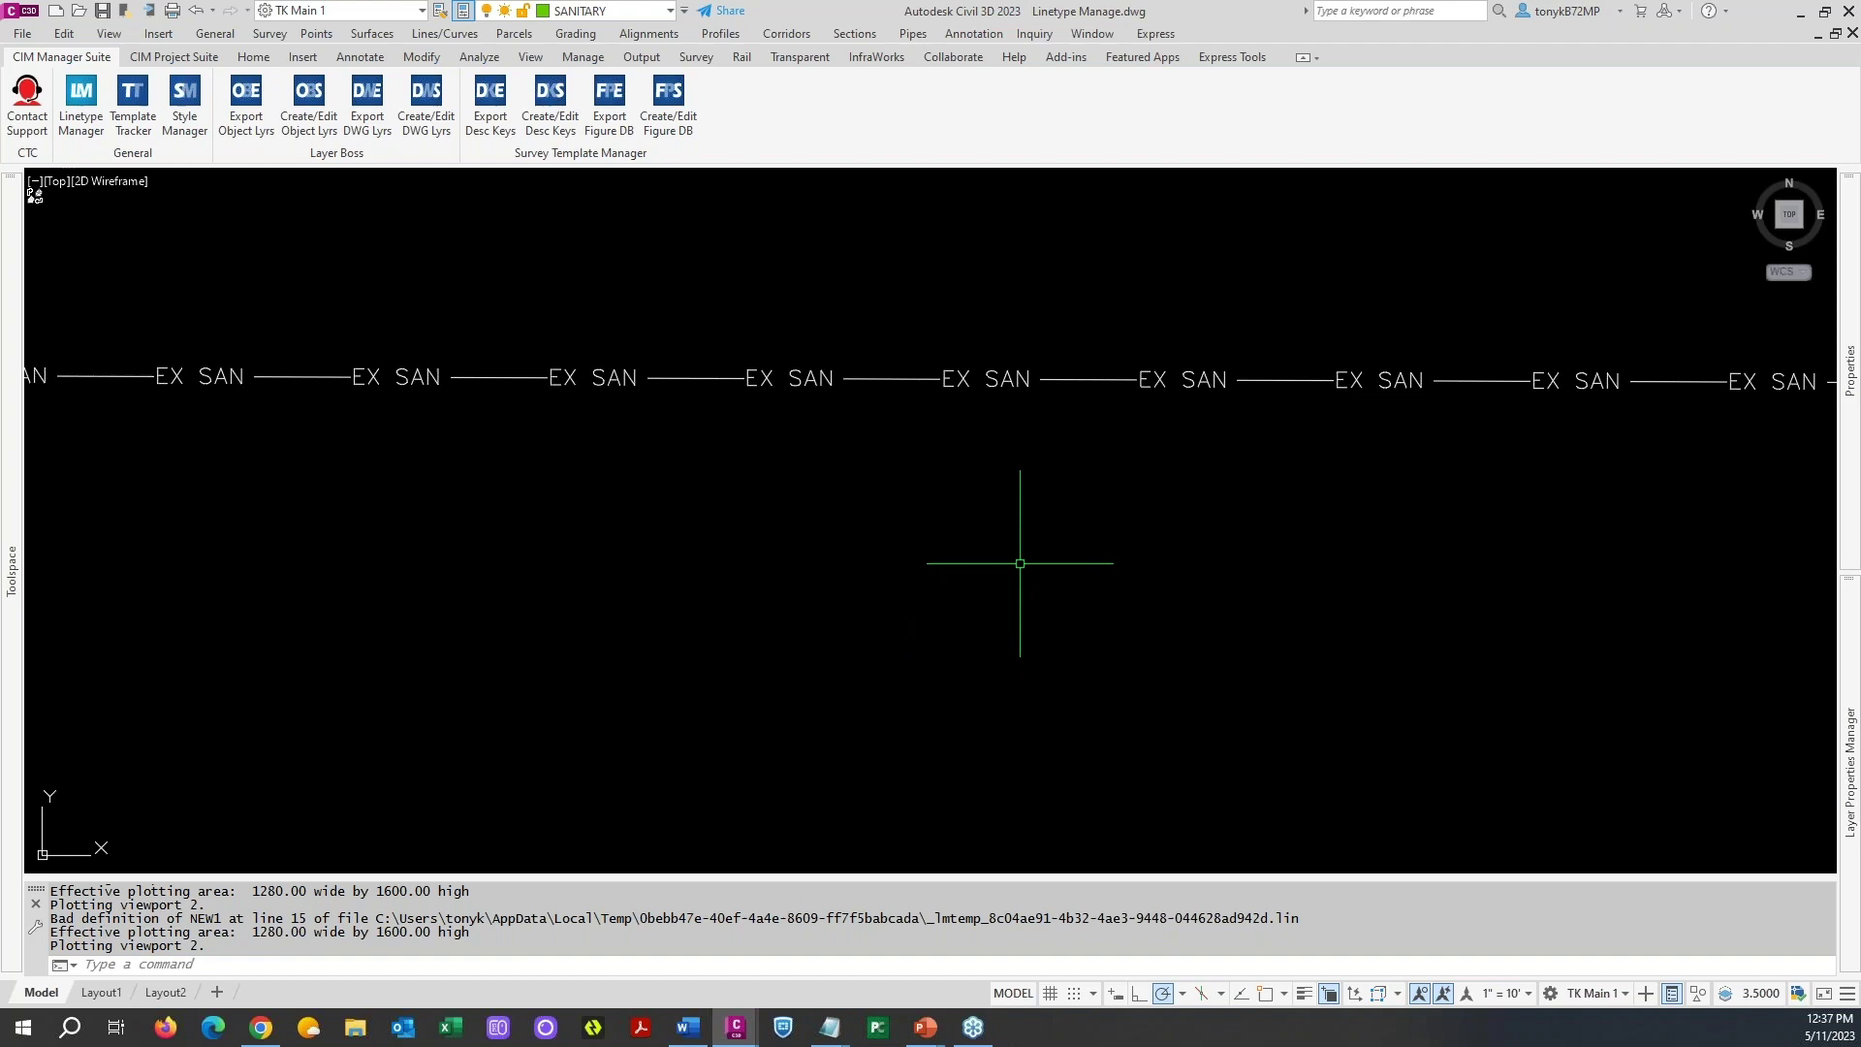
scroll(1019, 563, "down", 3)
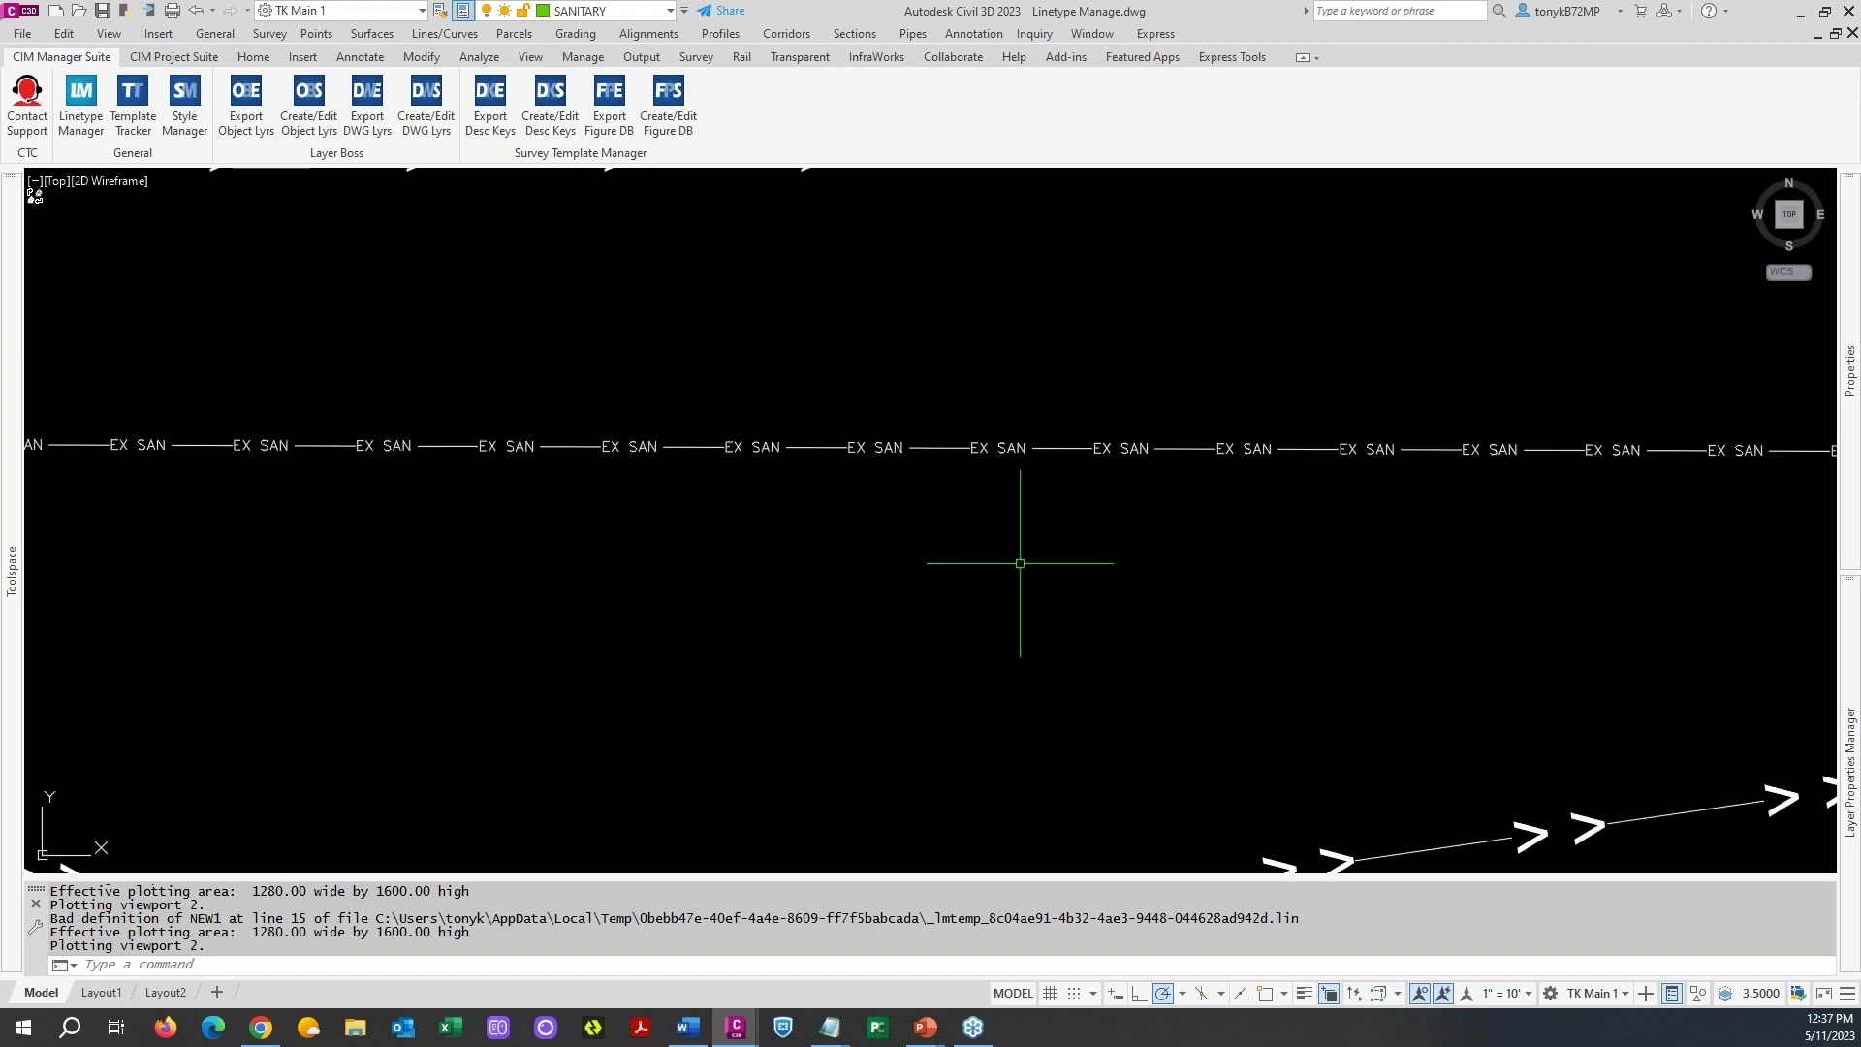